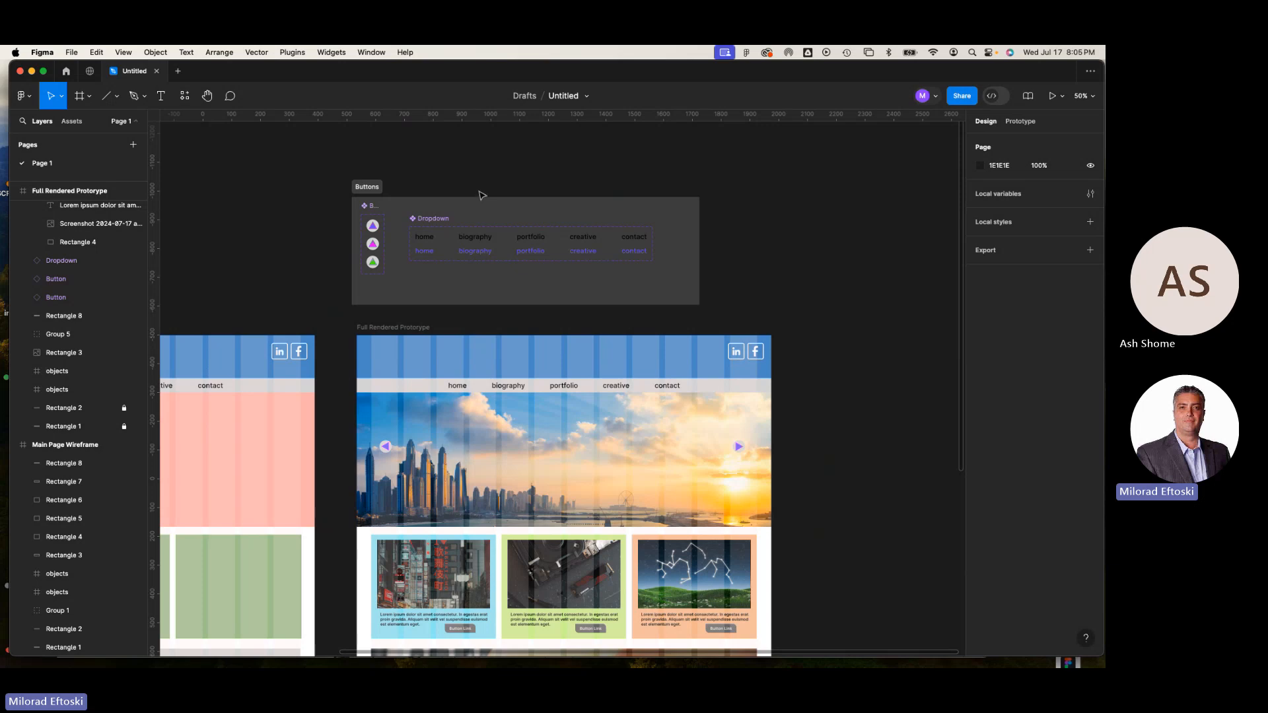
# Move the Buttons section across the canvas so that it sits above the Main Page Wireframe frame
pyautogui.hscroll(-5, 439, 176)
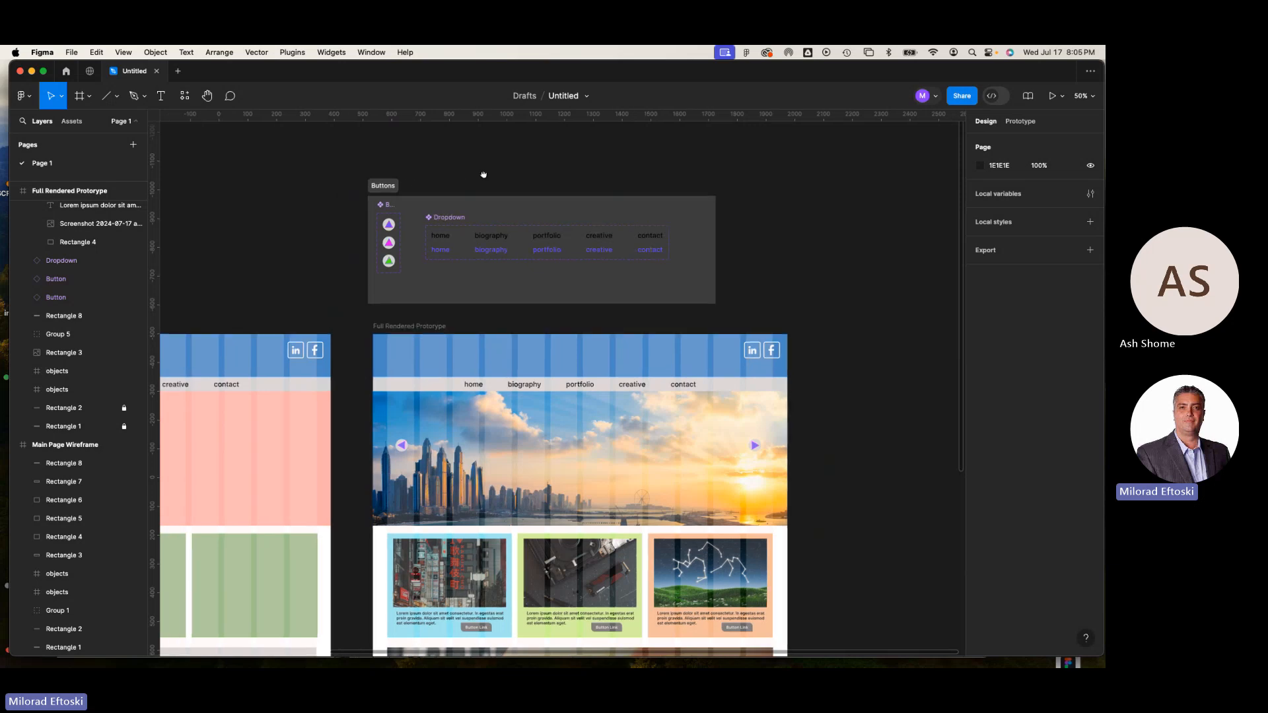
pyautogui.moveTo(548, 188); pyautogui.dragTo(388, 172)
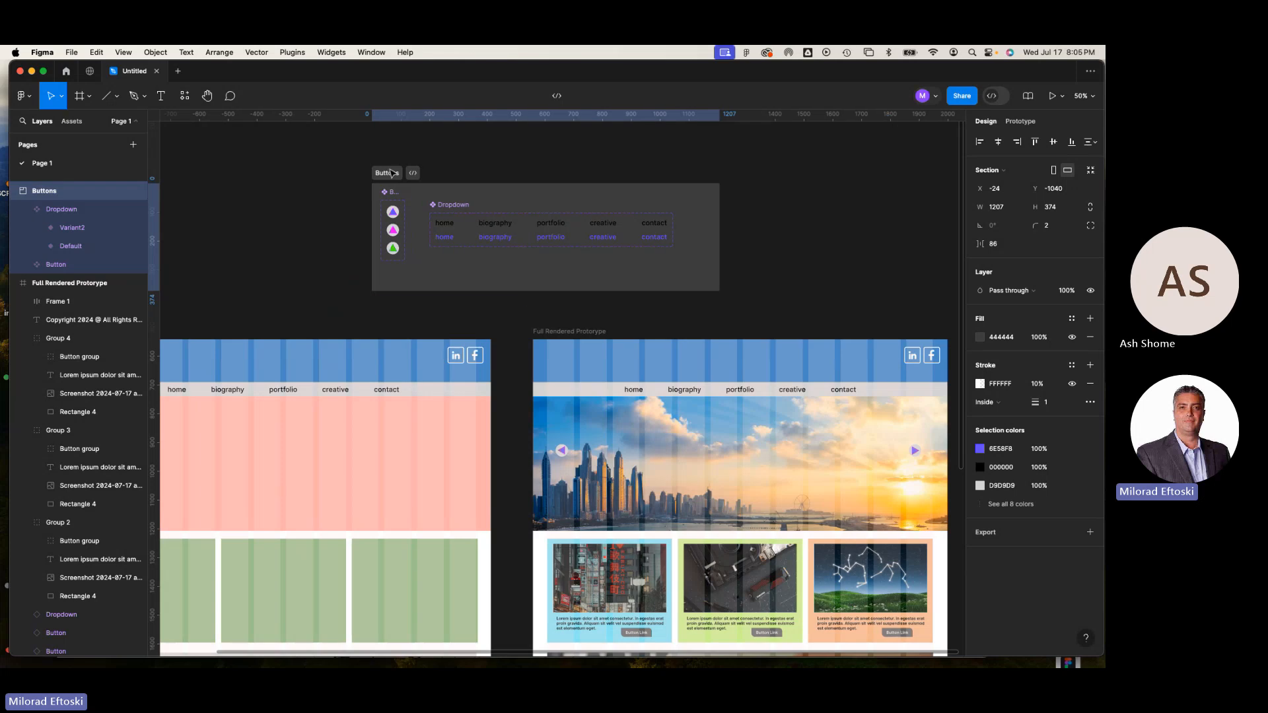
pyautogui.hscroll(-5, 389, 173)
pyautogui.moveTo(583, 177); pyautogui.dragTo(286, 185)
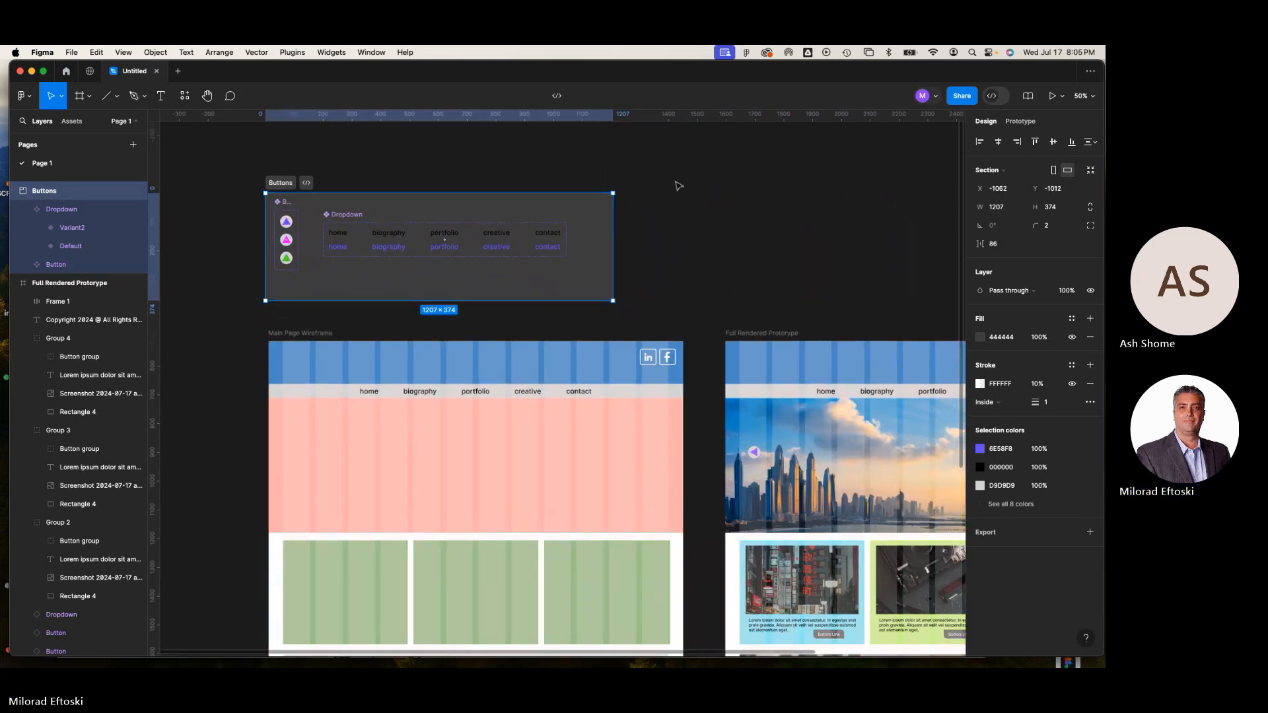
pyautogui.click(689, 190)
# Draw a new section about 1203 by 398 in the empty space above the Full Rendered Prototype frame
pyautogui.hscroll(6, 721, 201)
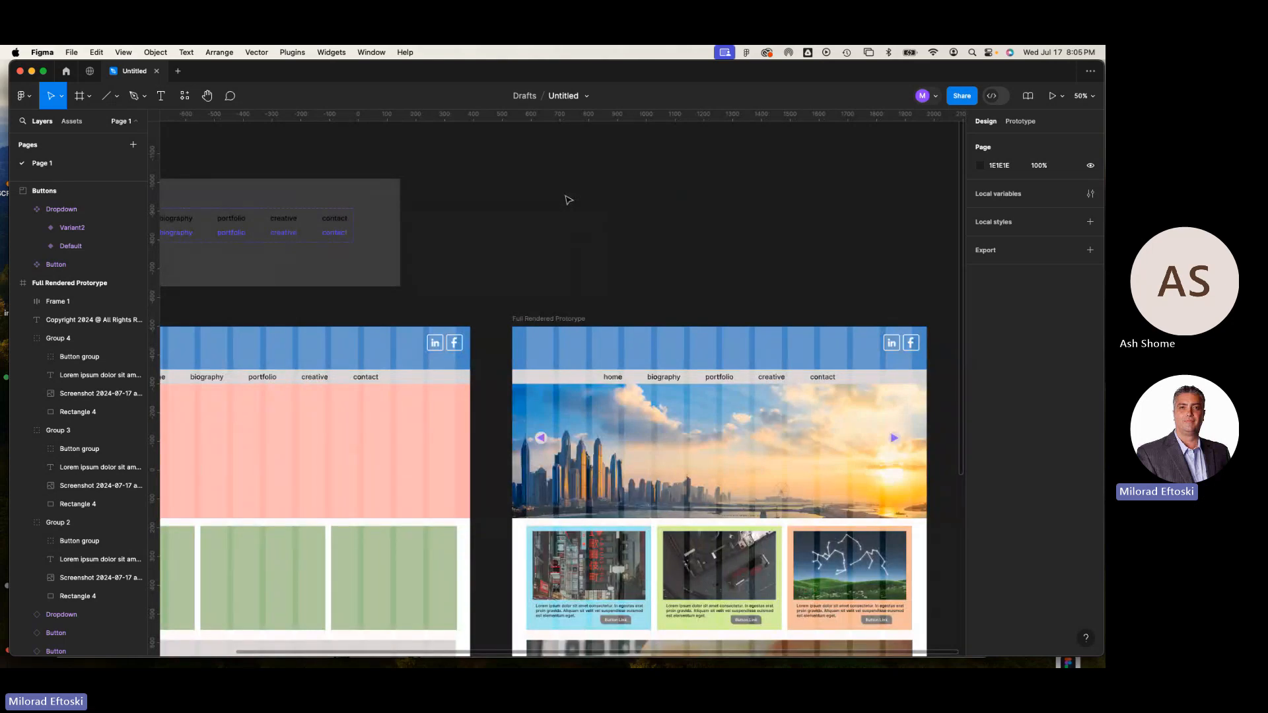
pyautogui.moveTo(704, 218); pyautogui.dragTo(526, 142)
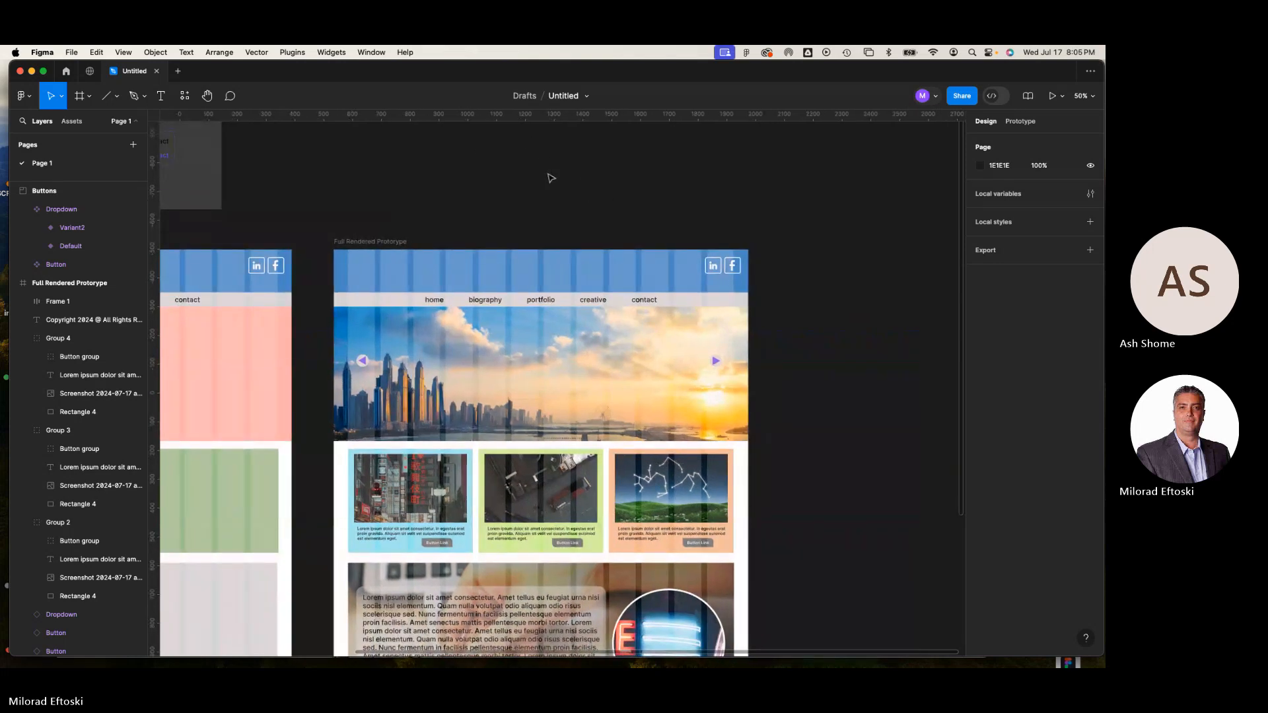
pyautogui.moveTo(444, 181); pyautogui.dragTo(501, 255)
pyautogui.click(90, 98)
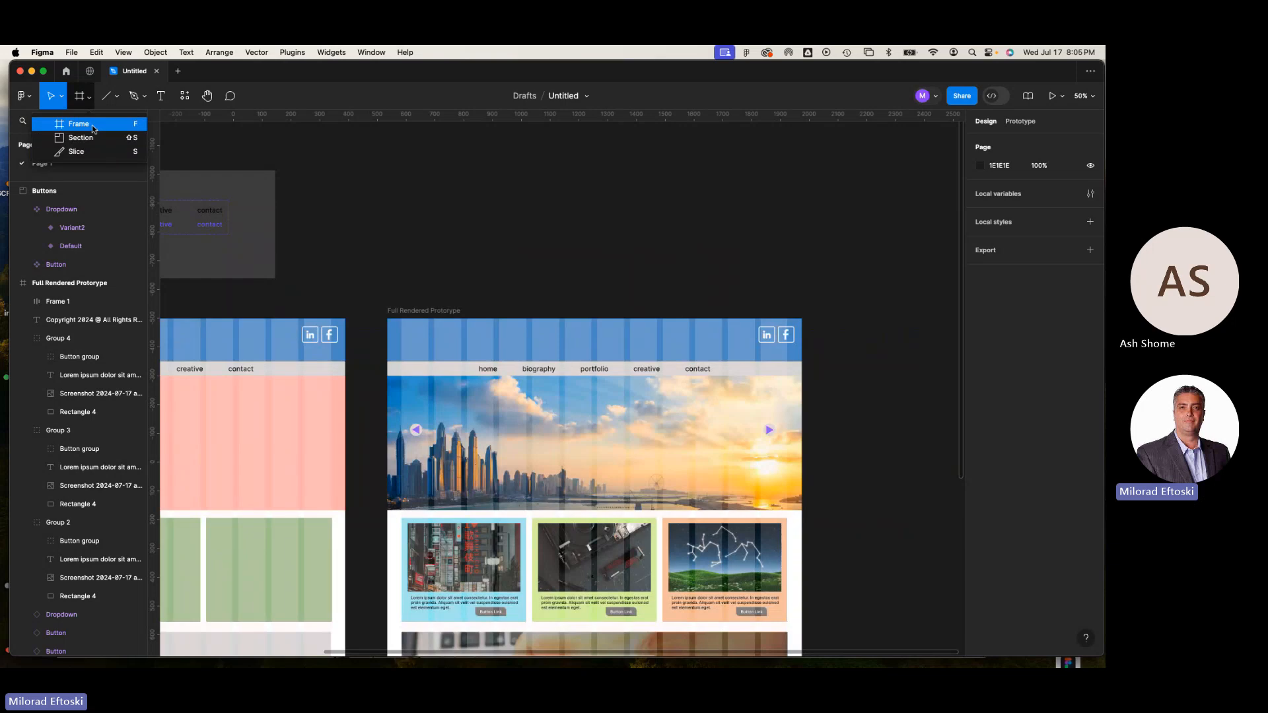
pyautogui.click(93, 138)
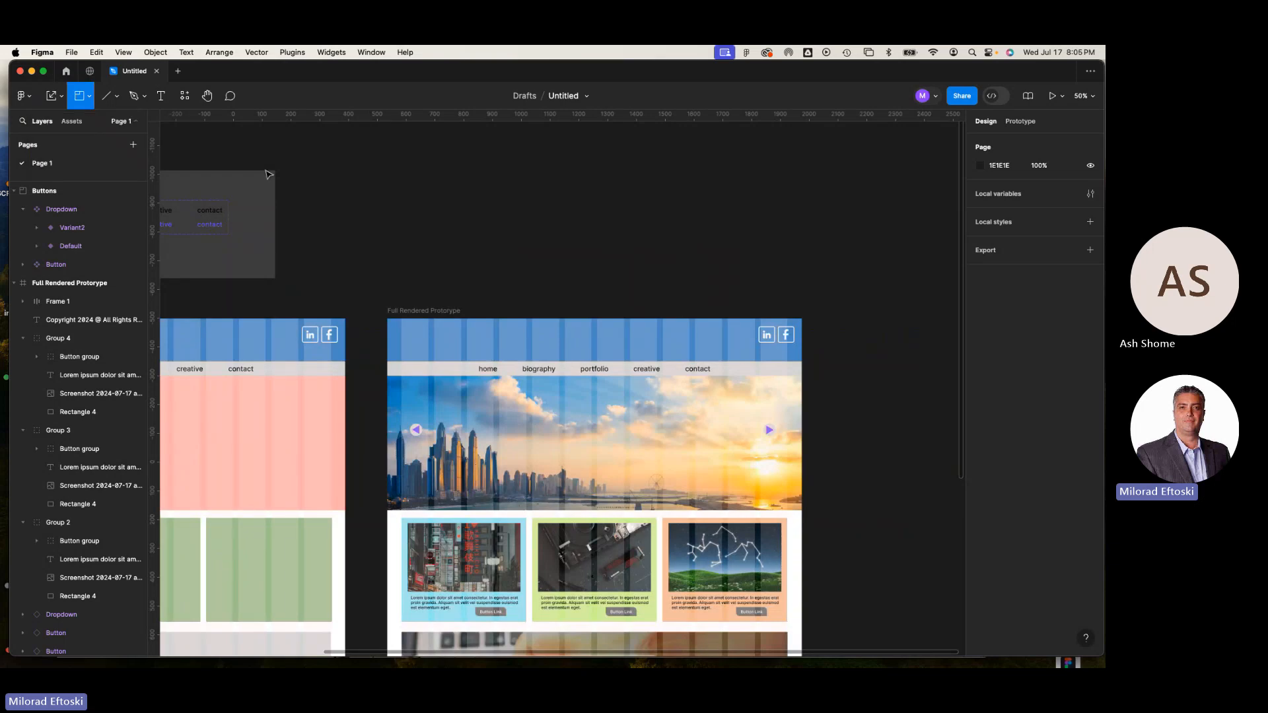
pyautogui.moveTo(387, 170); pyautogui.dragTo(734, 286)
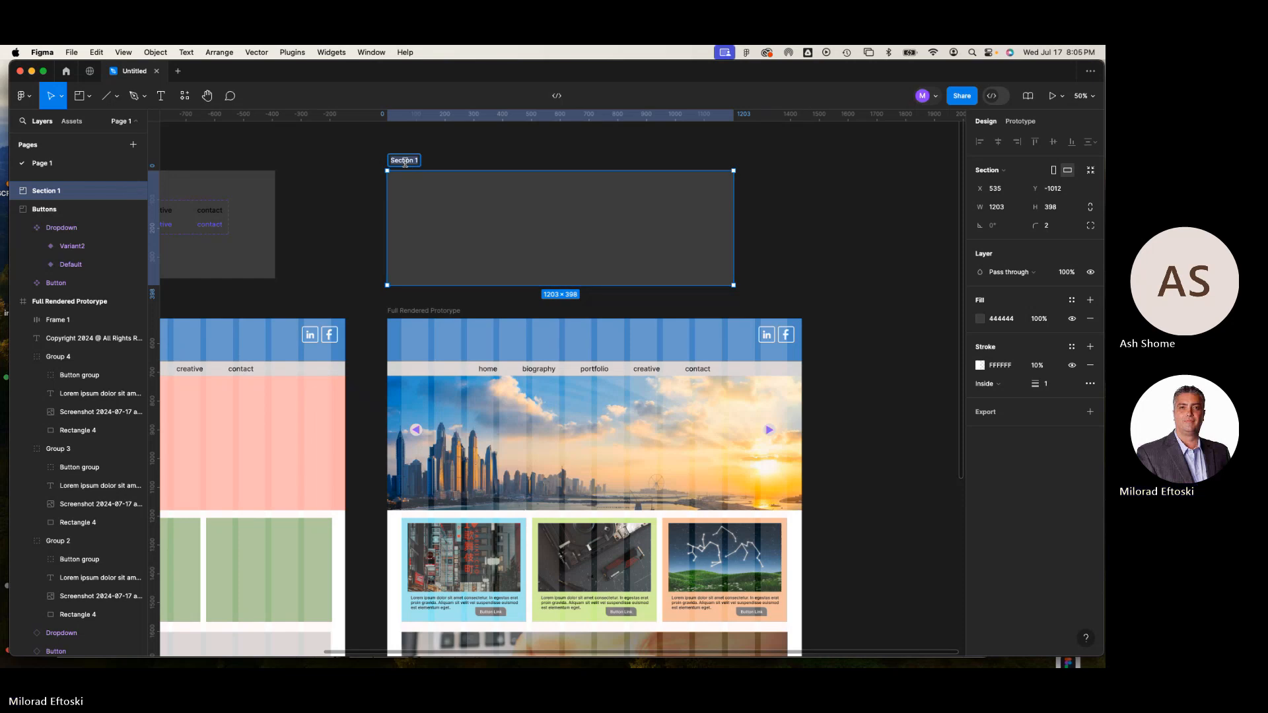
# Name the new section "Buttons and Menus"
pyautogui.write('Buttons')
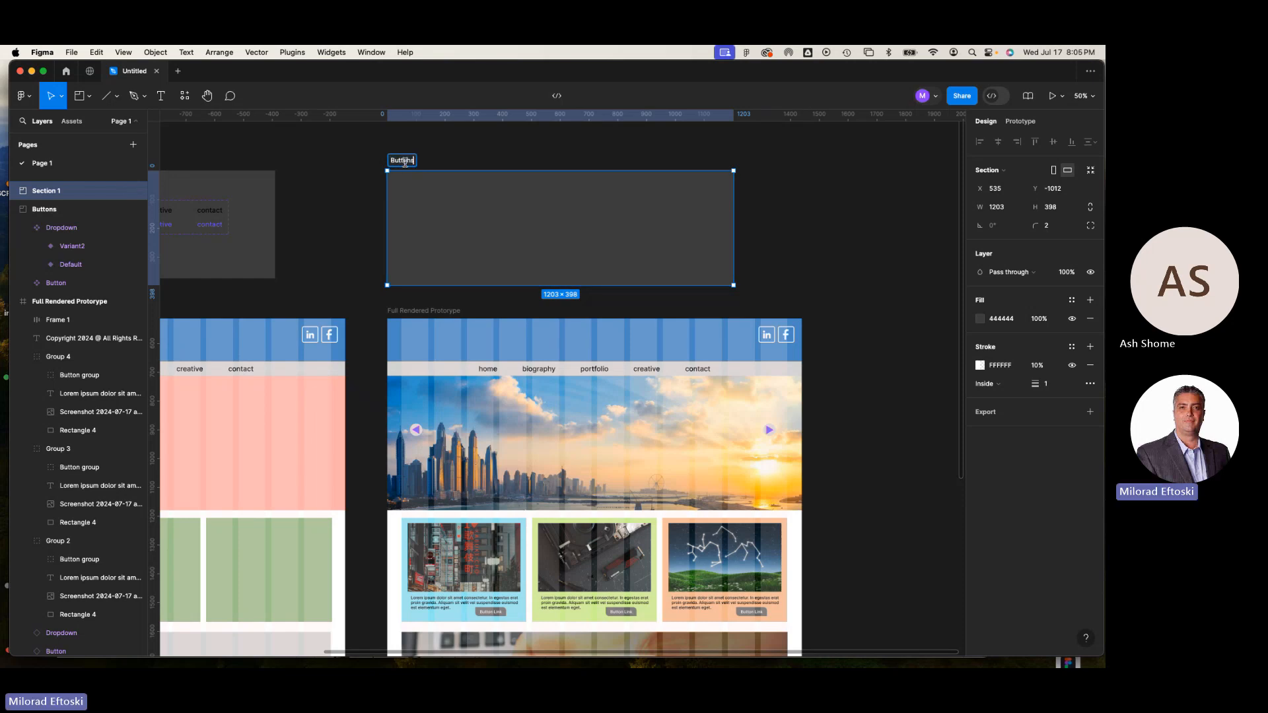
pyautogui.write(' n')
pyautogui.press('BackSpace')
pyautogui.write('and')
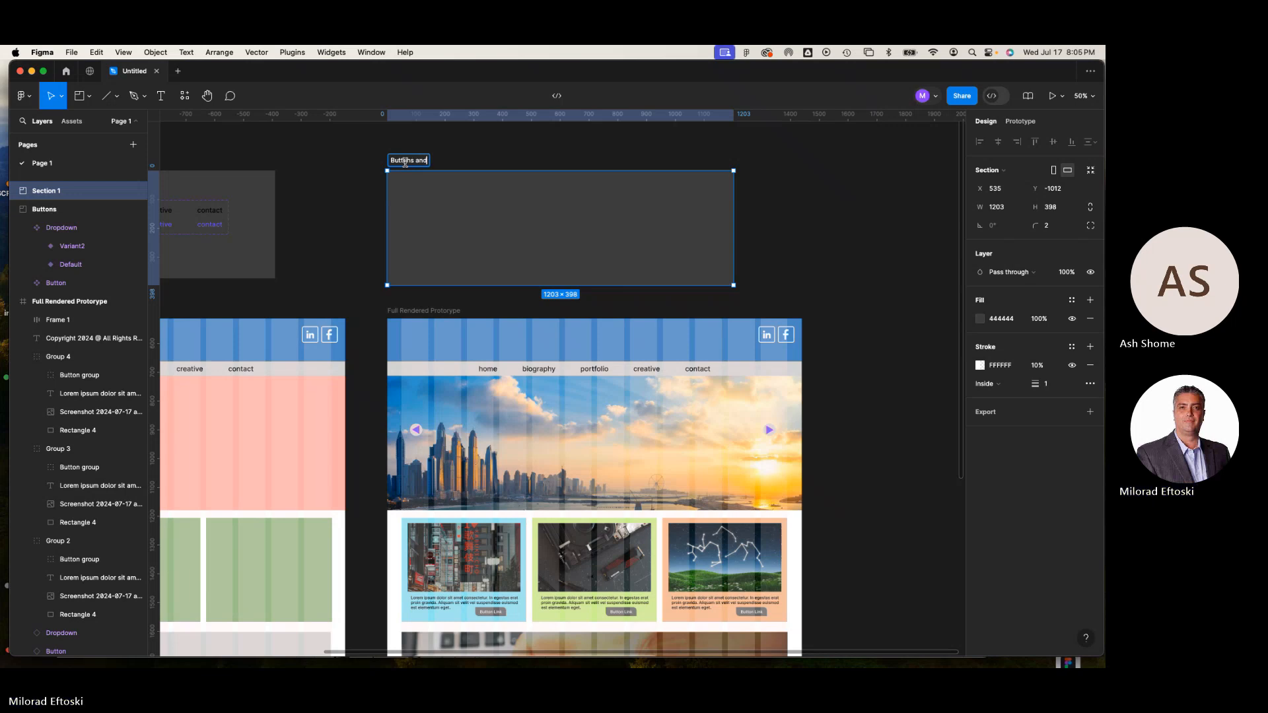
pyautogui.write(' Drop')
pyautogui.press('BackSpace')
pyautogui.press('BackSpace')
pyautogui.press('BackSpace')
pyautogui.press('BackSpace')
pyautogui.write('Menus')
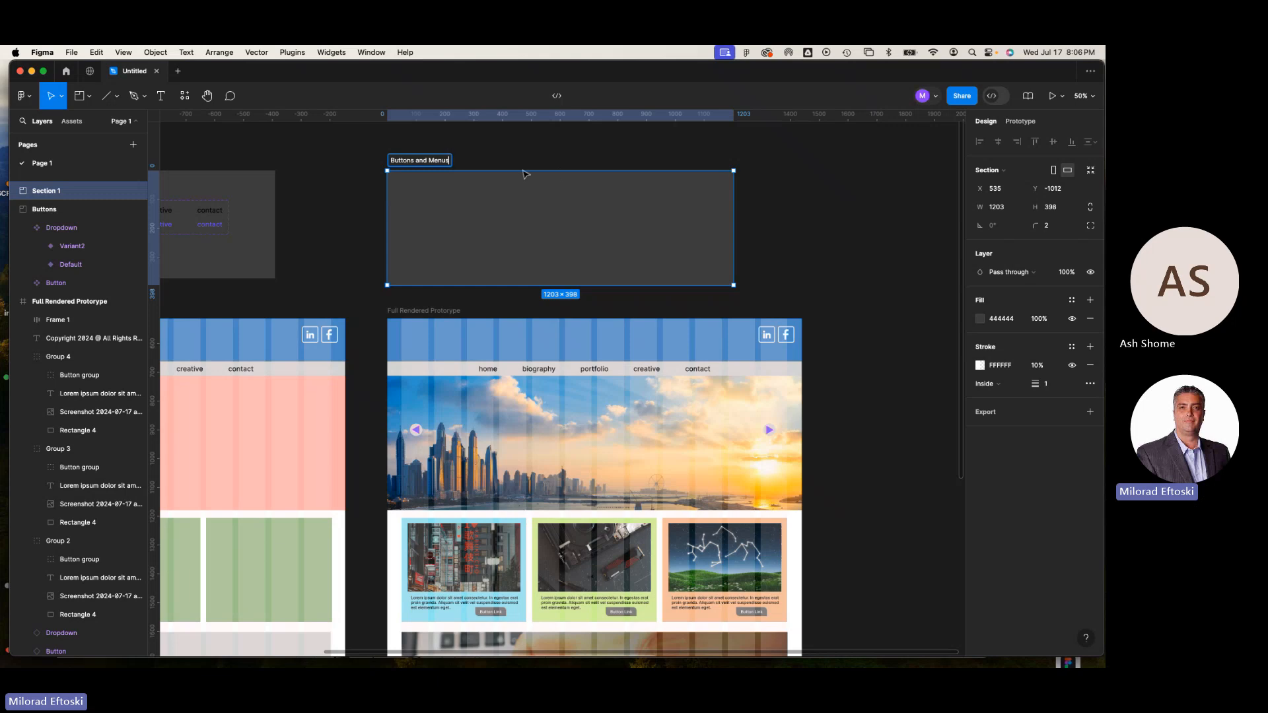
pyautogui.click(774, 221)
# Resize the Buttons and Menus section to 1440 by 432, matching the prototype frame's width, and shift it up slightly to Y -1041
pyautogui.click(668, 255)
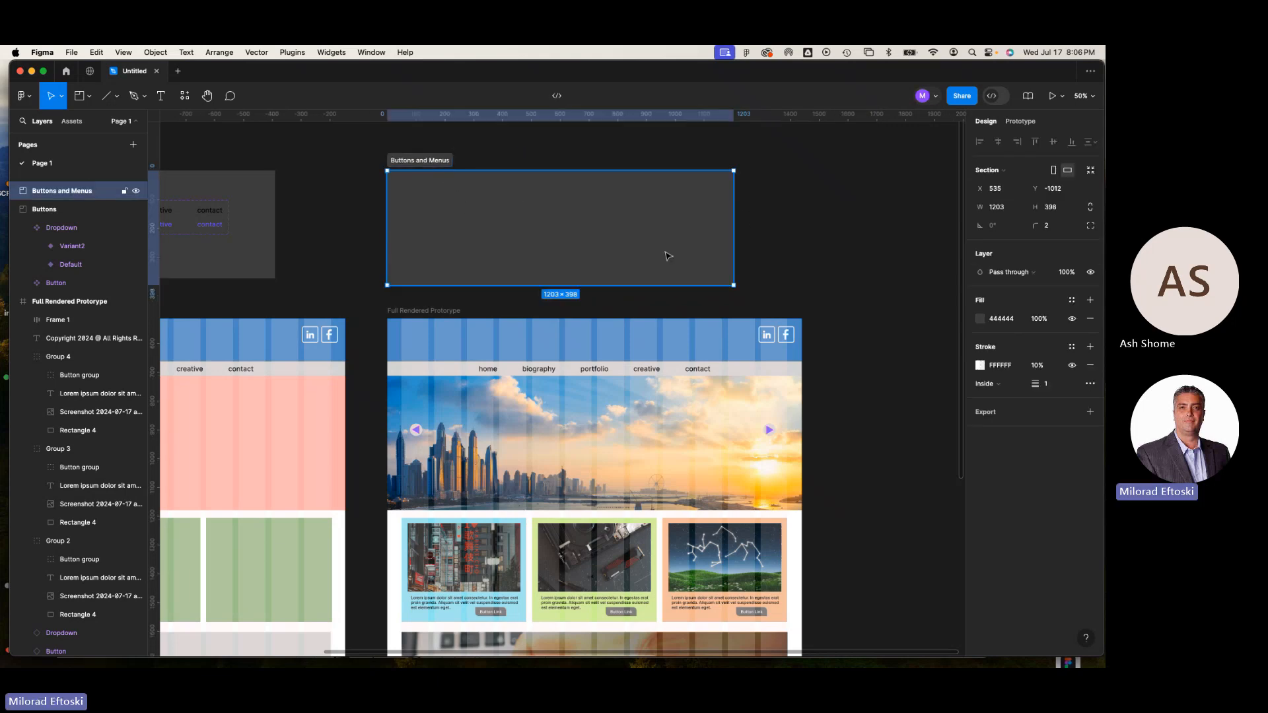
pyautogui.moveTo(734, 285); pyautogui.dragTo(802, 294)
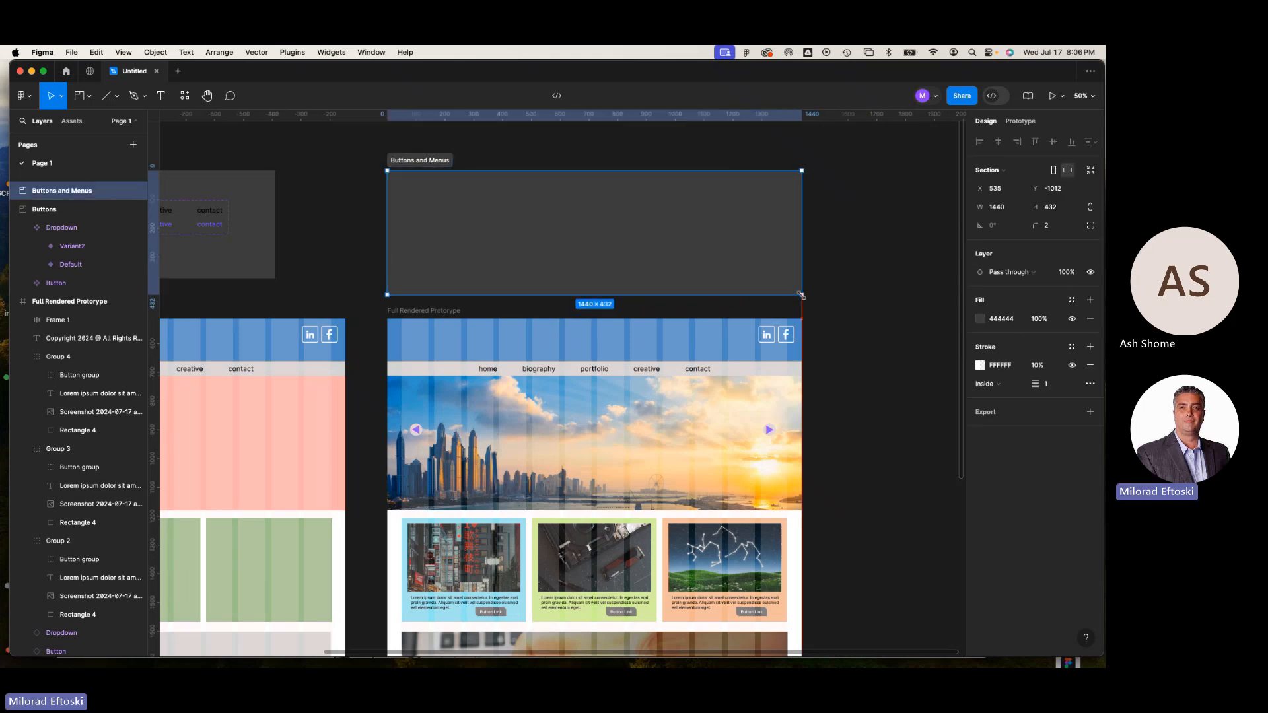
pyautogui.moveTo(472, 198); pyautogui.dragTo(507, 200)
pyautogui.click(892, 246)
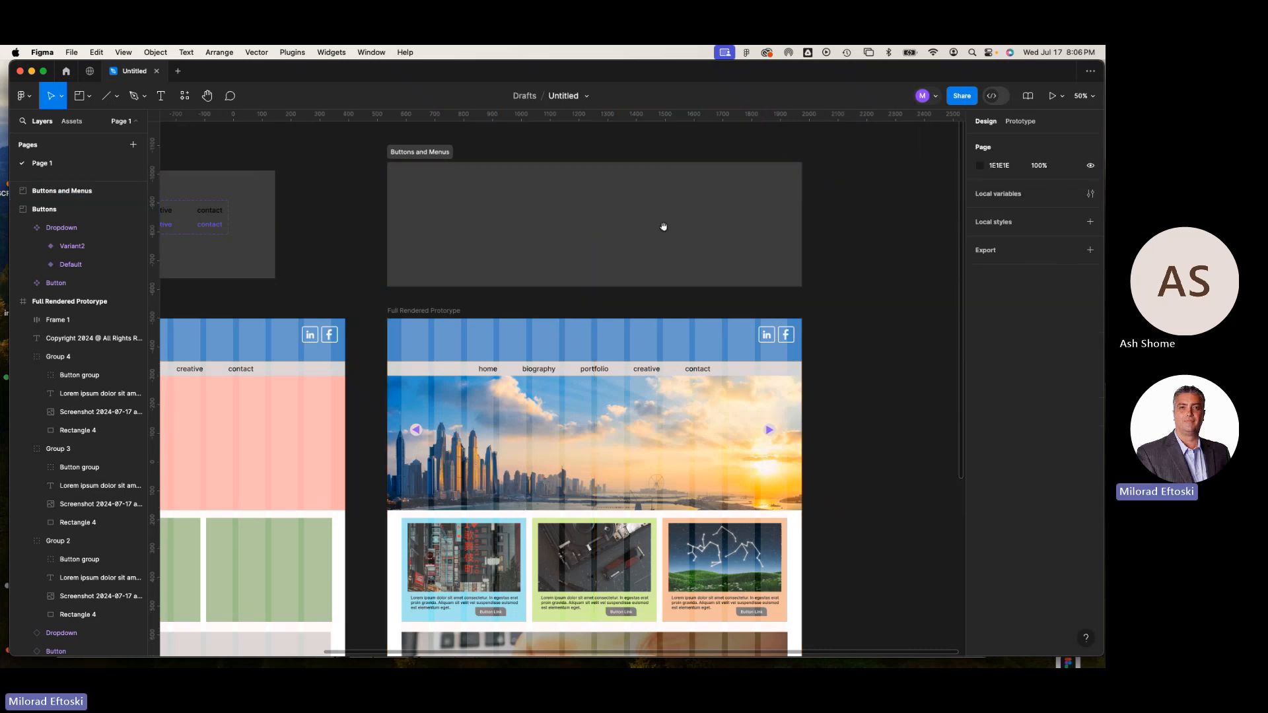
pyautogui.moveTo(662, 227); pyautogui.dragTo(671, 258)
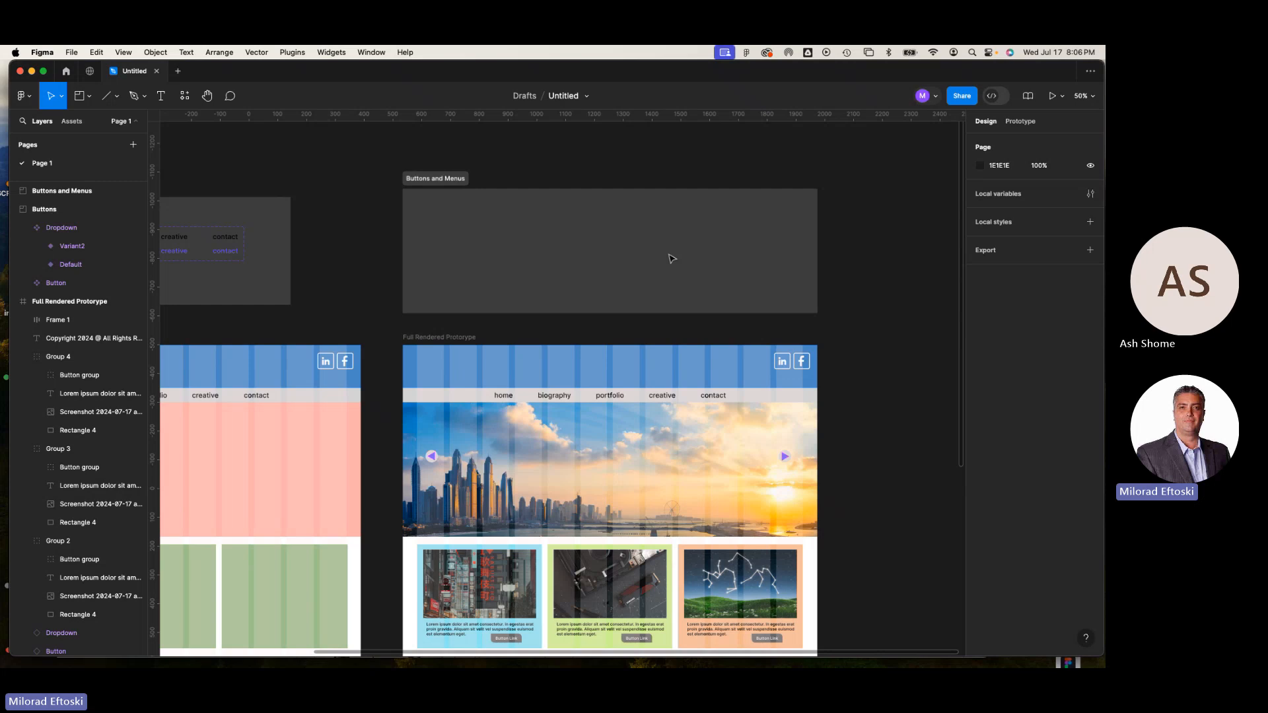
pyautogui.click(536, 233)
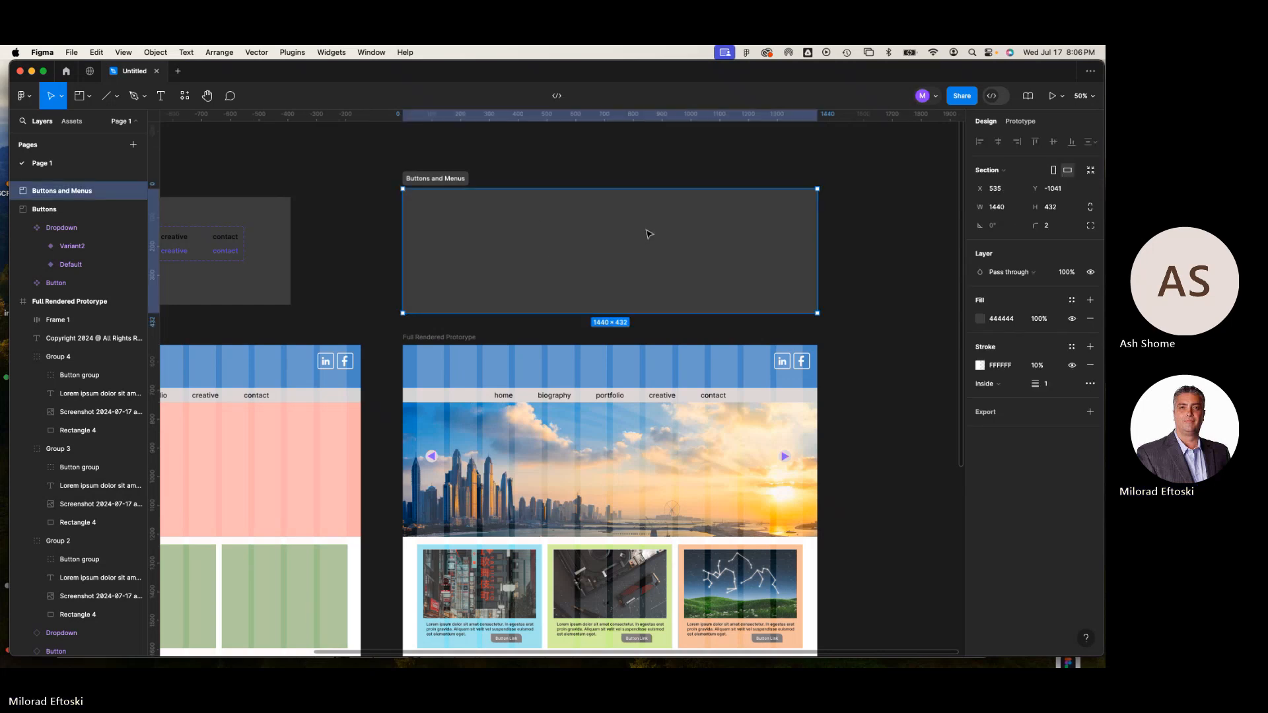
pyautogui.moveTo(424, 256); pyautogui.dragTo(361, 231)
pyautogui.click(291, 224)
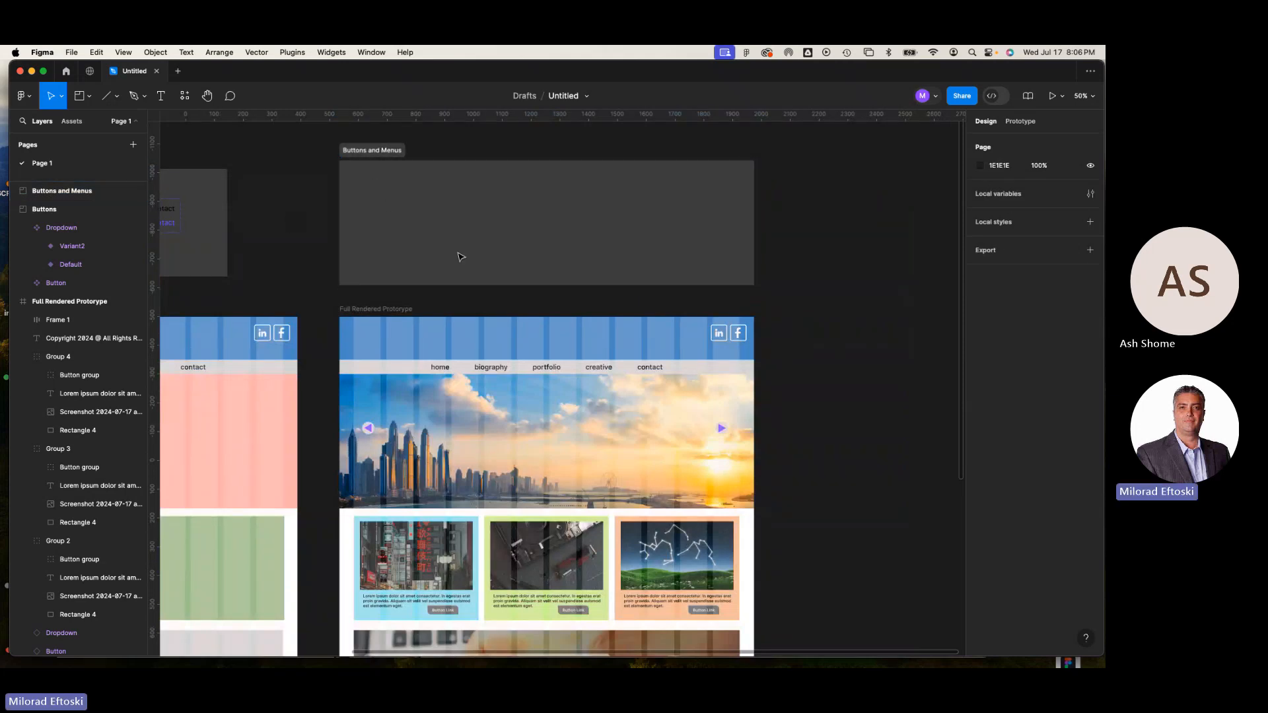
pyautogui.hscroll(5, 591, 251)
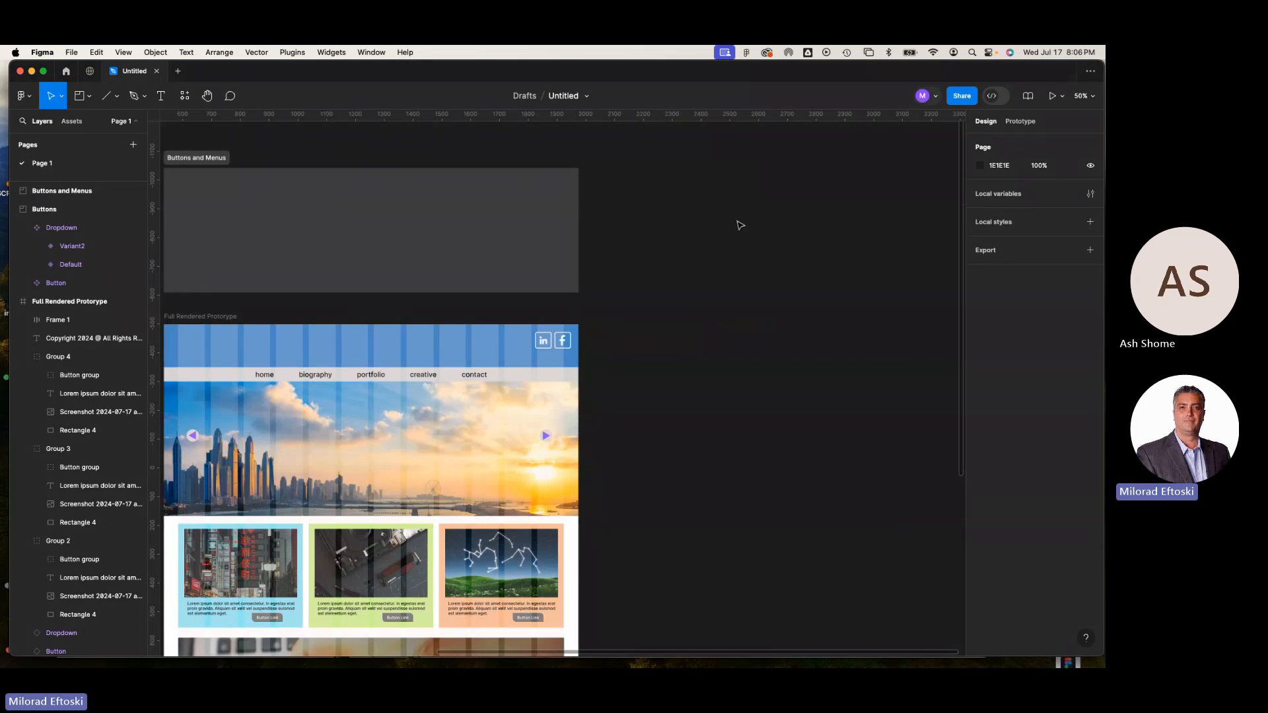
pyautogui.hscroll(-5, 485, 232)
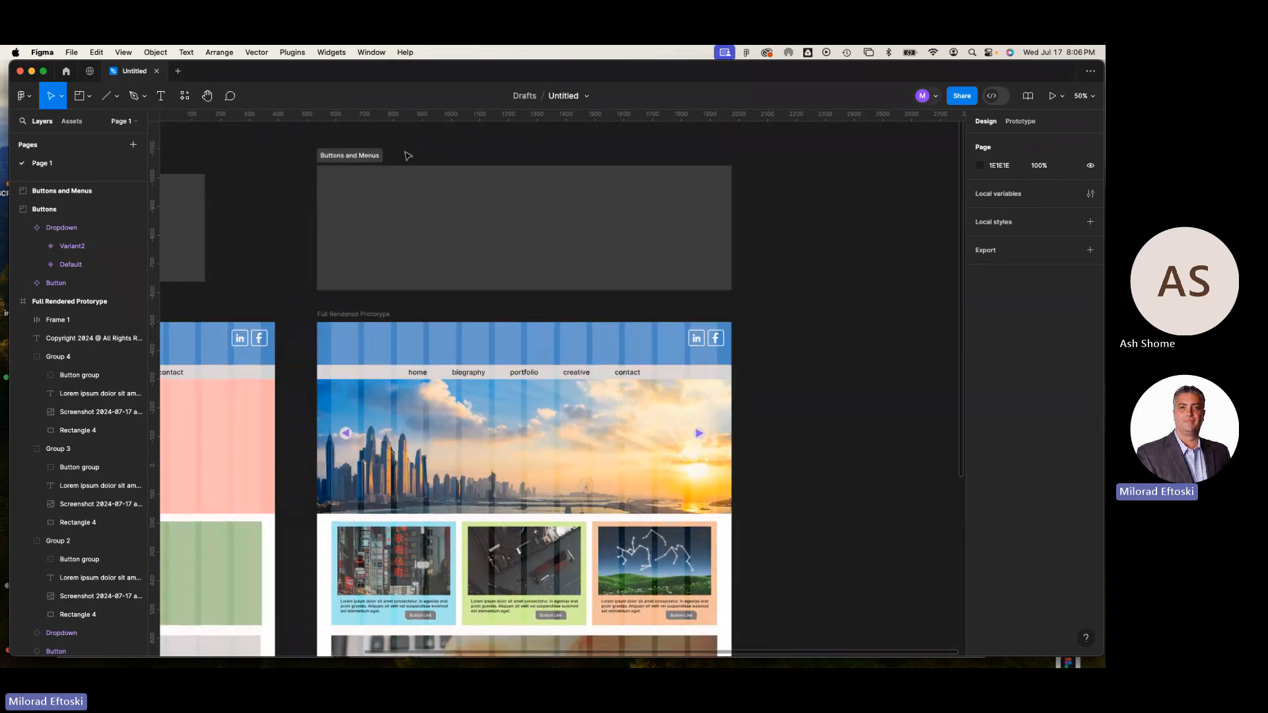
# Paste the copied lorem ipsum text block onto the canvas, and undo the paste
pyautogui.click(373, 157)
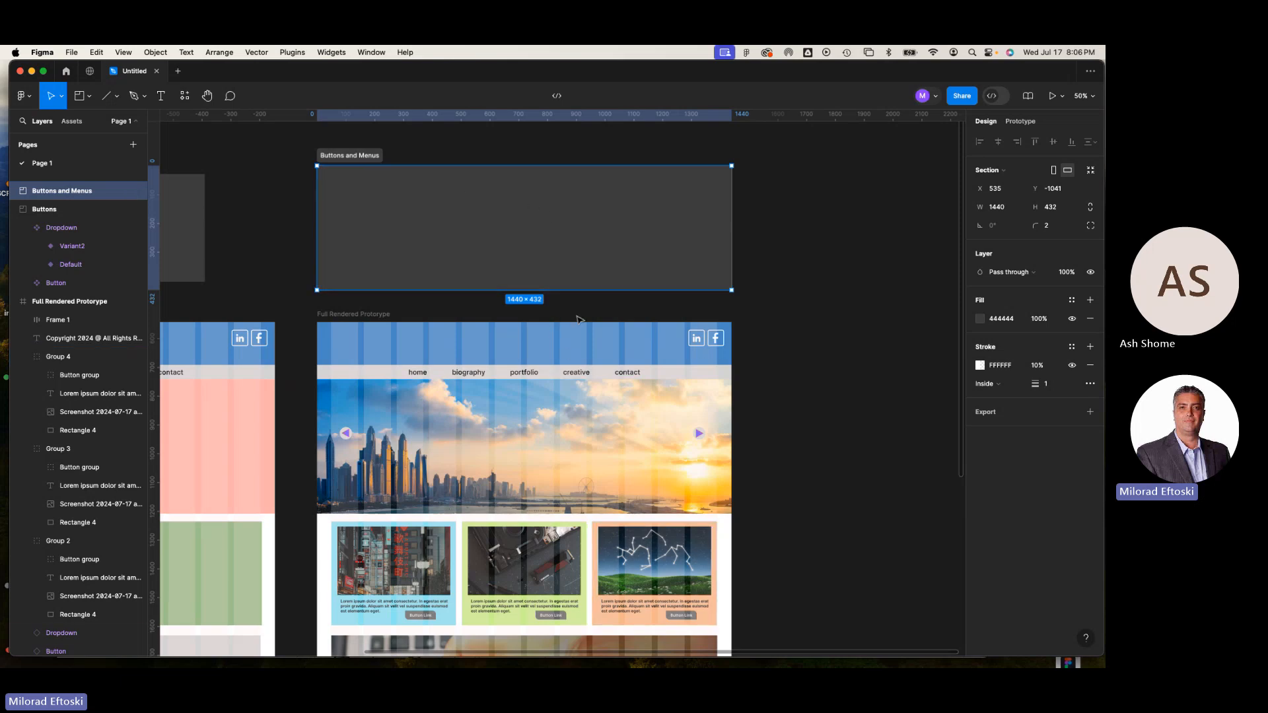
pyautogui.click(737, 302)
pyautogui.press('super+v')
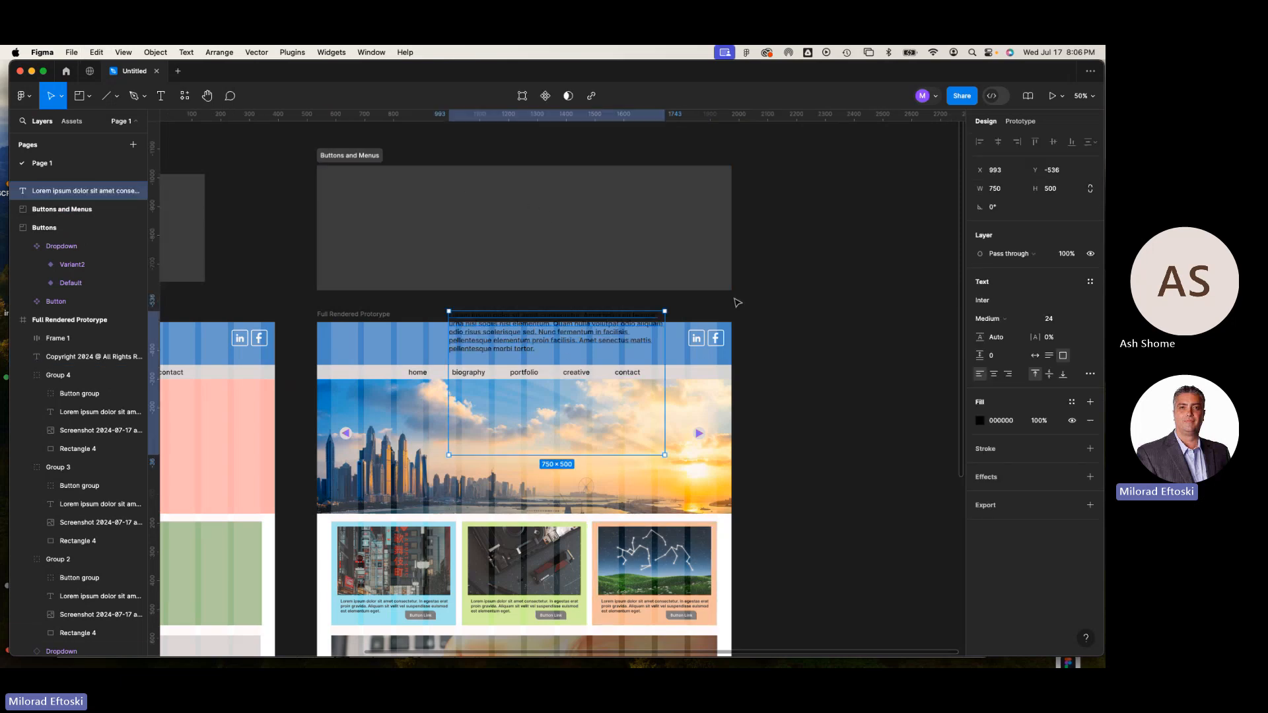
pyautogui.press('super+z')
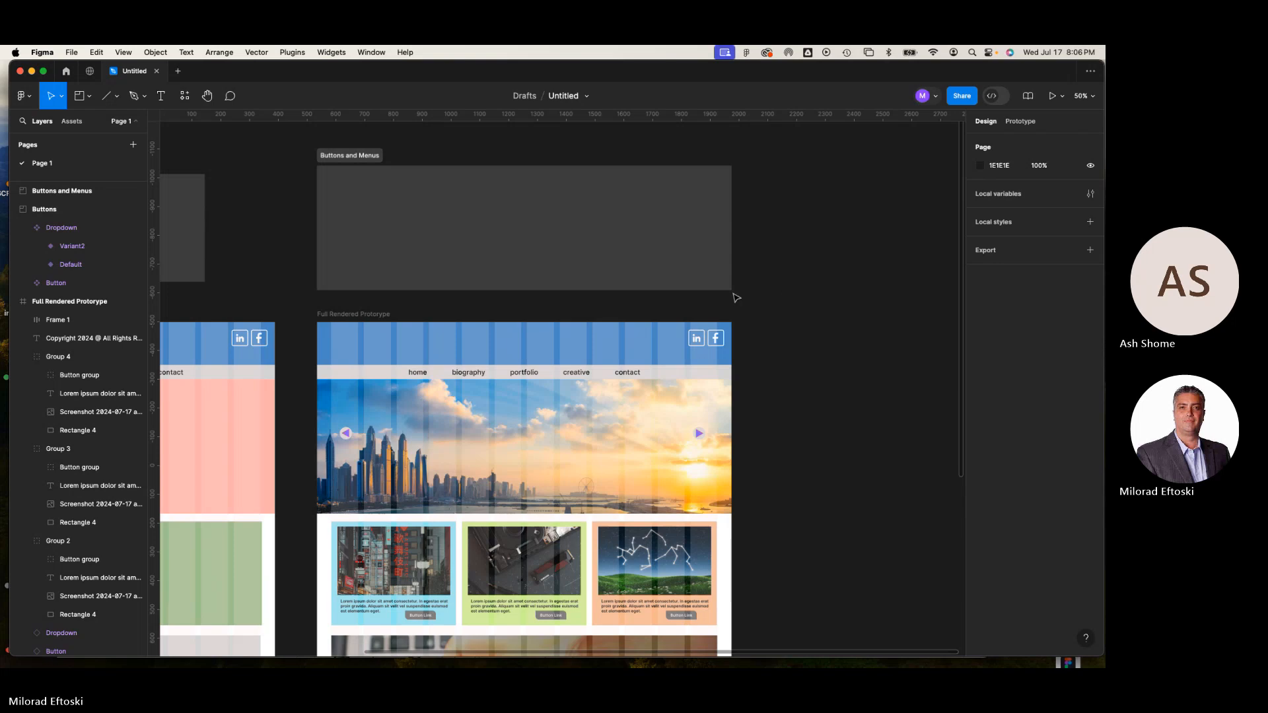
pyautogui.hscroll(-2, 661, 232)
pyautogui.scroll(-2, 660, 231)
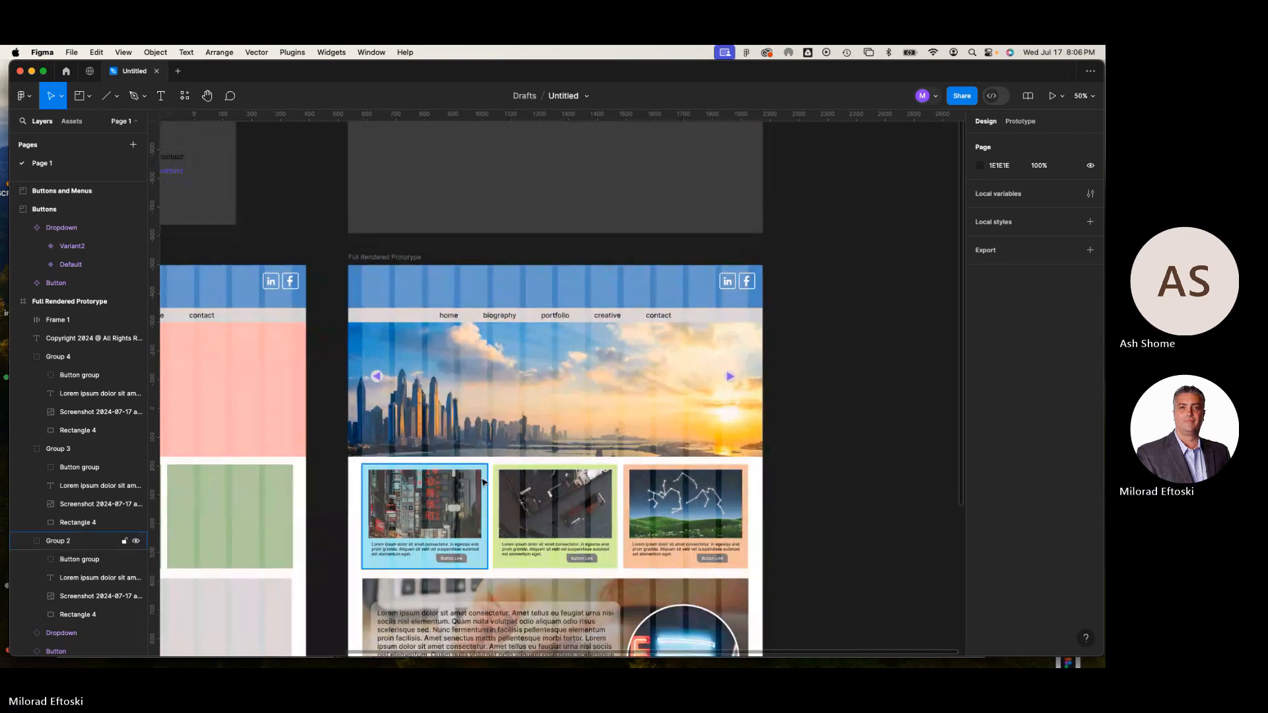
pyautogui.scroll(5, 526, 455)
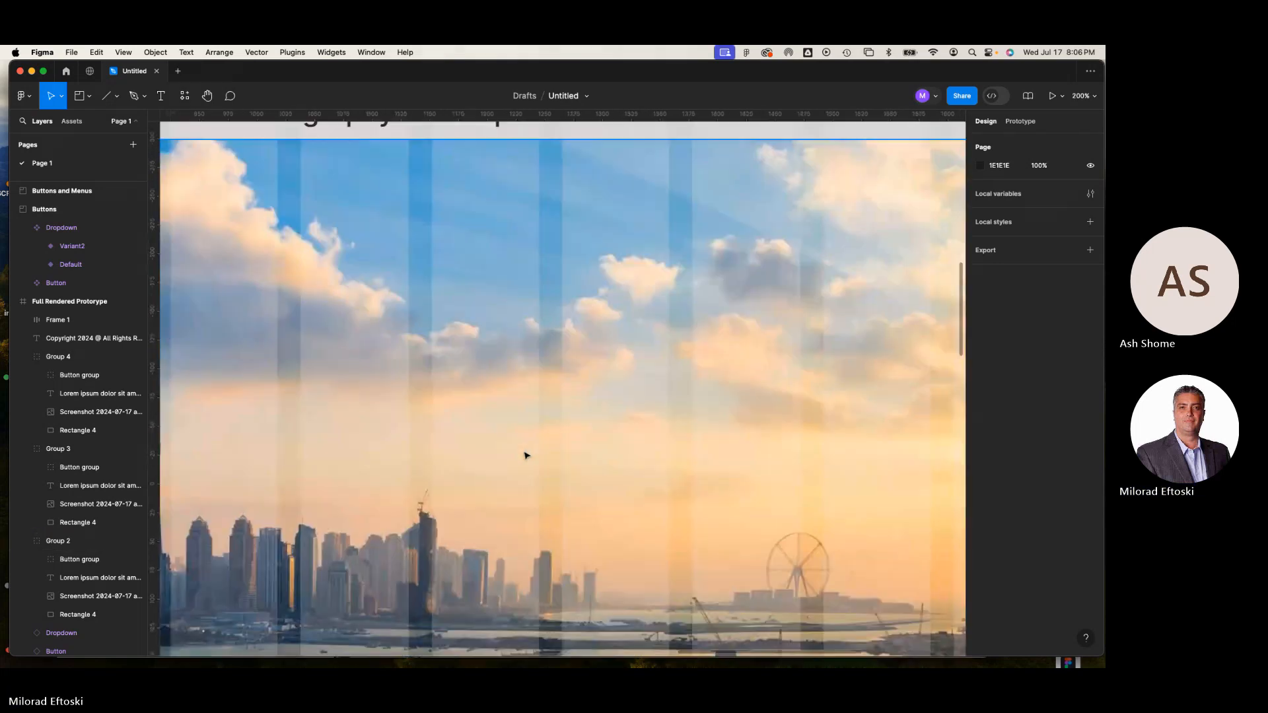
pyautogui.scroll(-5, 525, 443)
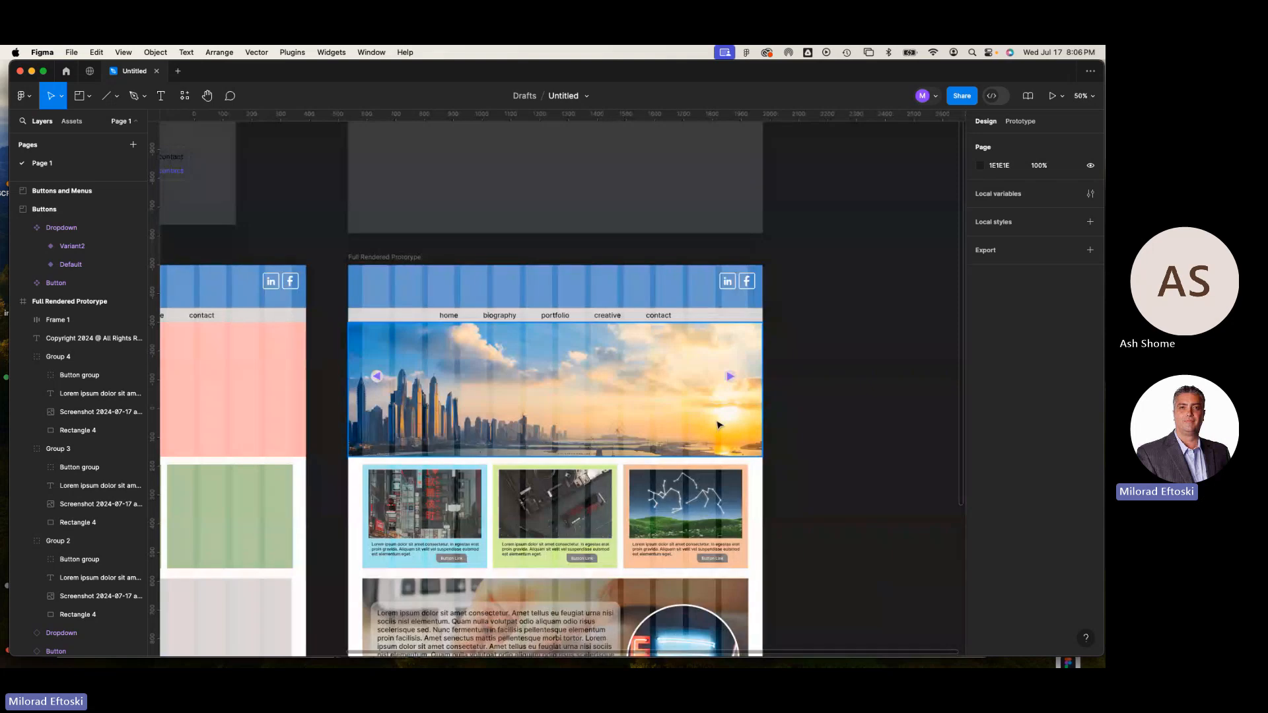
pyautogui.scroll(5, 718, 424)
pyautogui.scroll(-5, 715, 422)
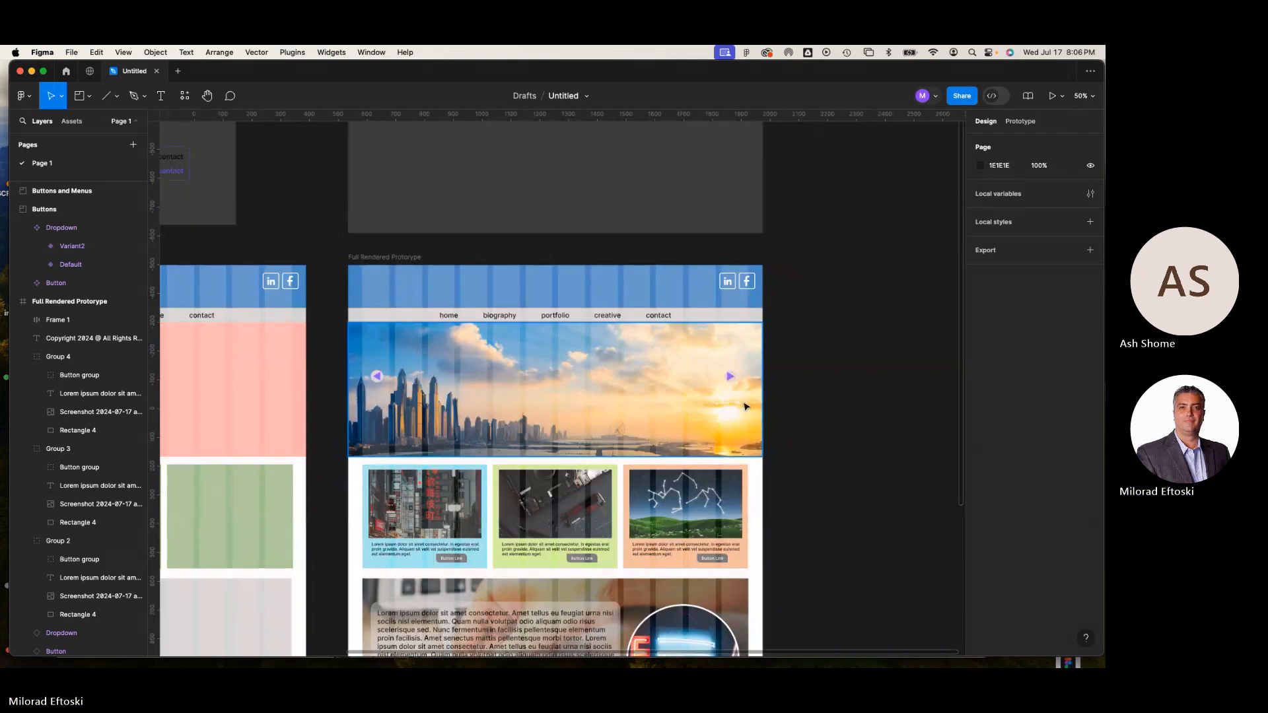
pyautogui.scroll(2, 726, 369)
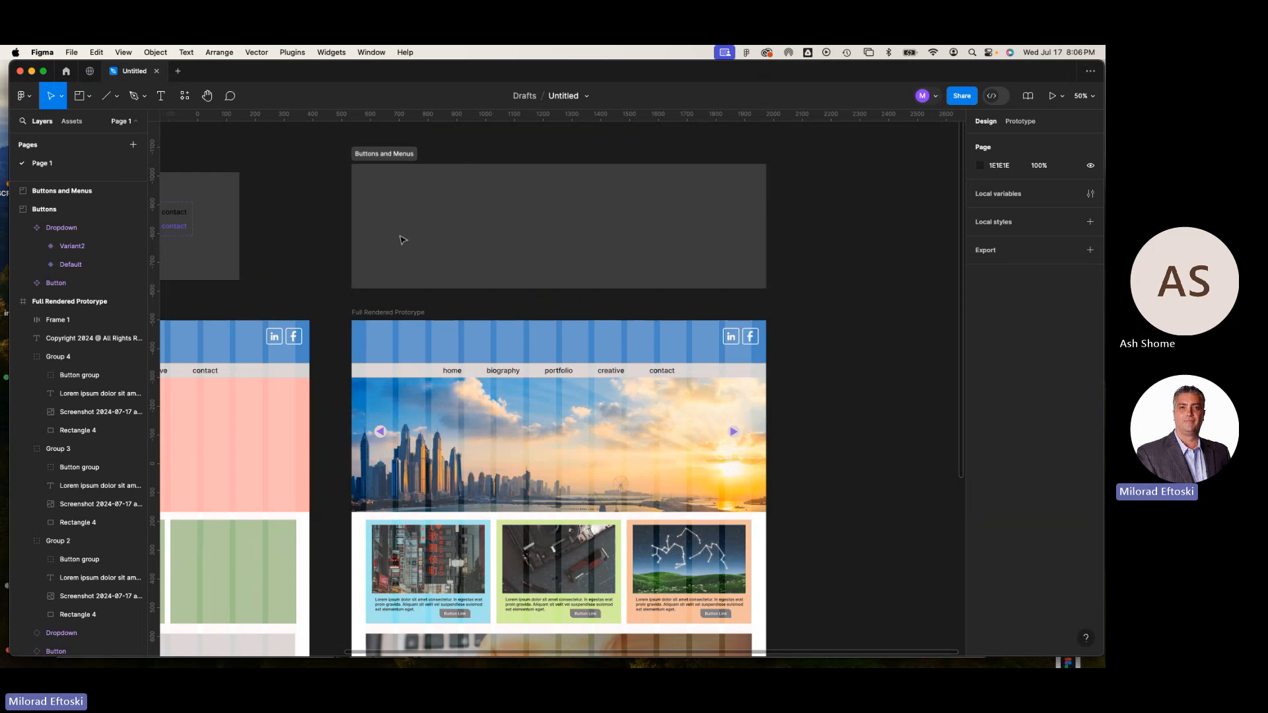
# Examine the prototype's navigation menu instance, the wireframe's menu group and placeholder rectangles, and the Dropdown component in the Buttons section
pyautogui.click(492, 377)
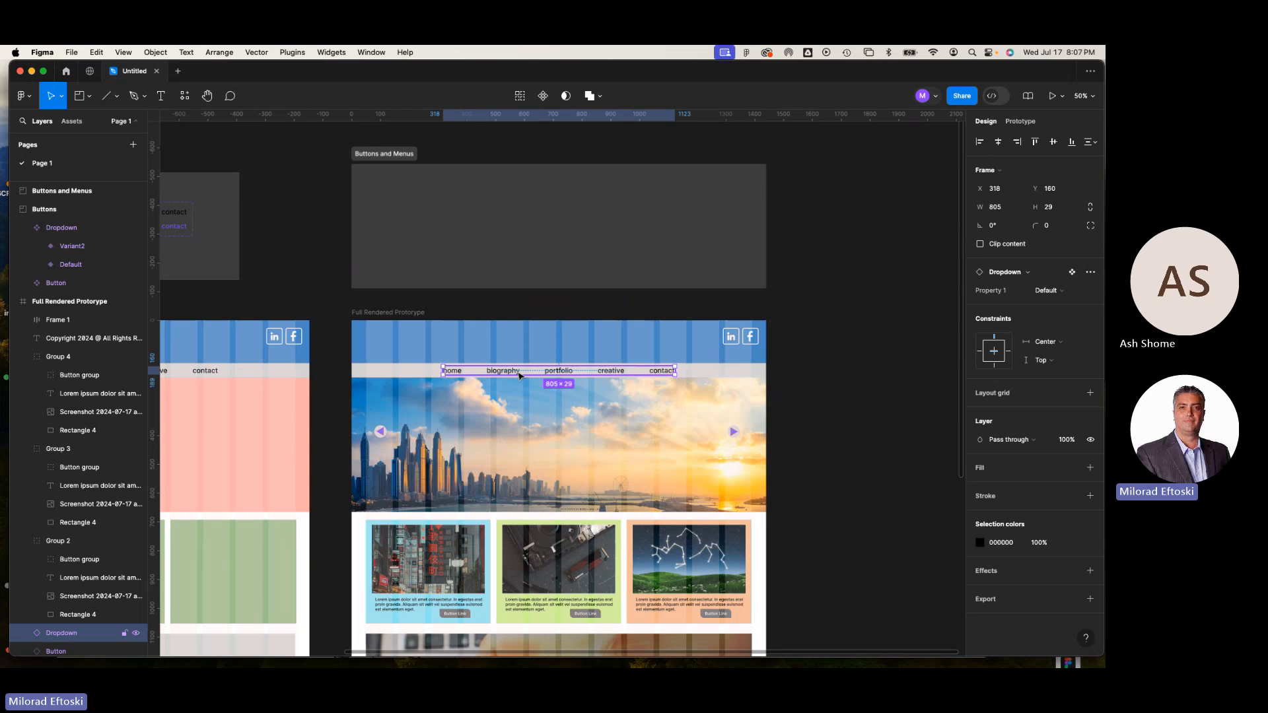
pyautogui.hscroll(-5, 659, 351)
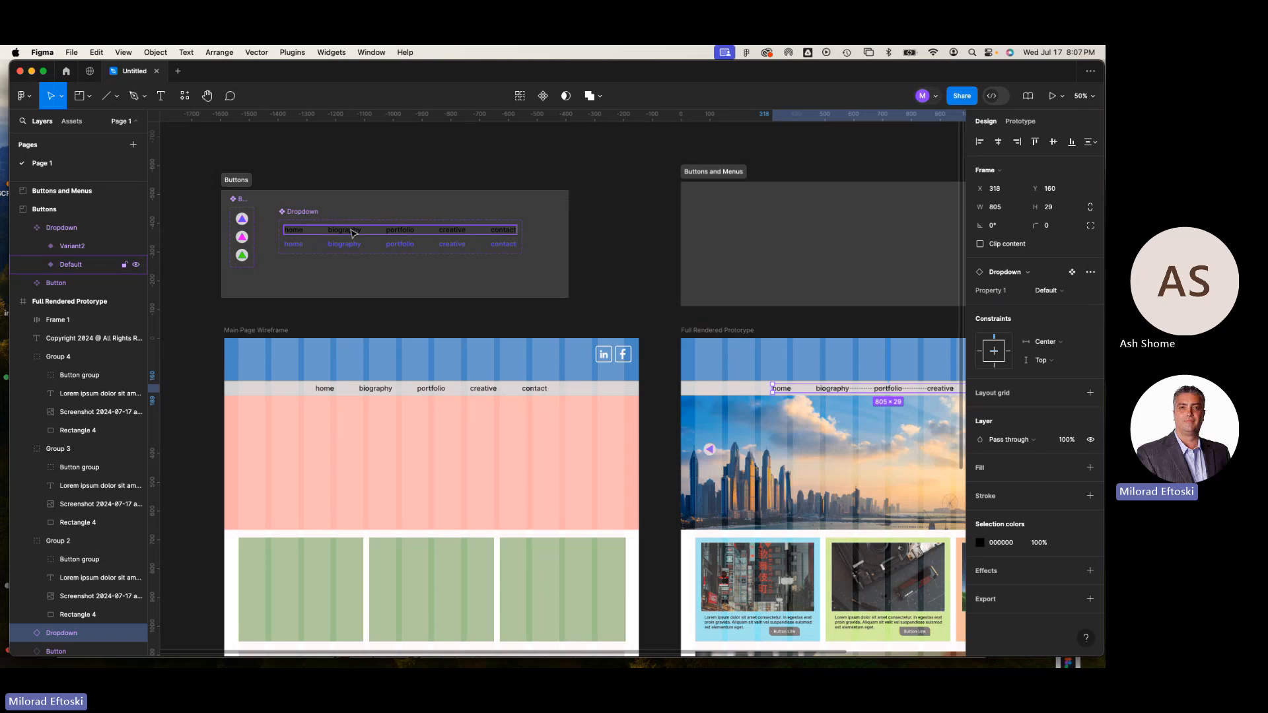
pyautogui.click(489, 394)
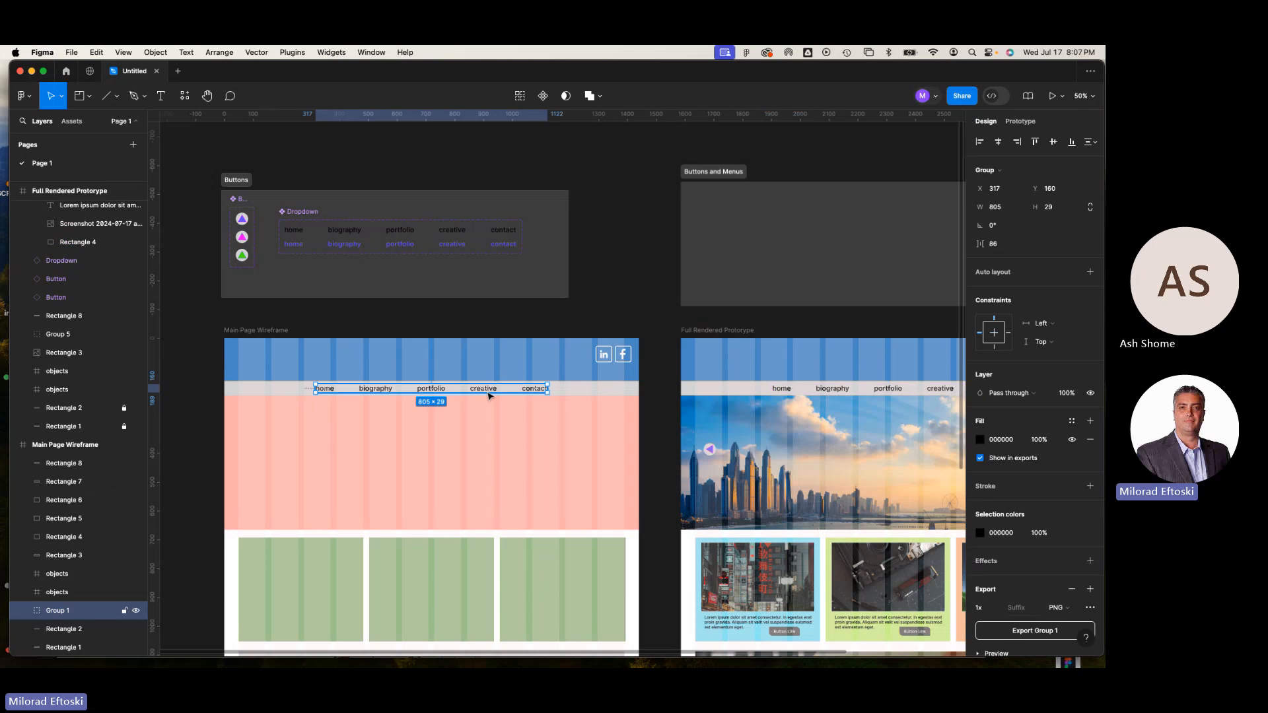
pyautogui.click(498, 473)
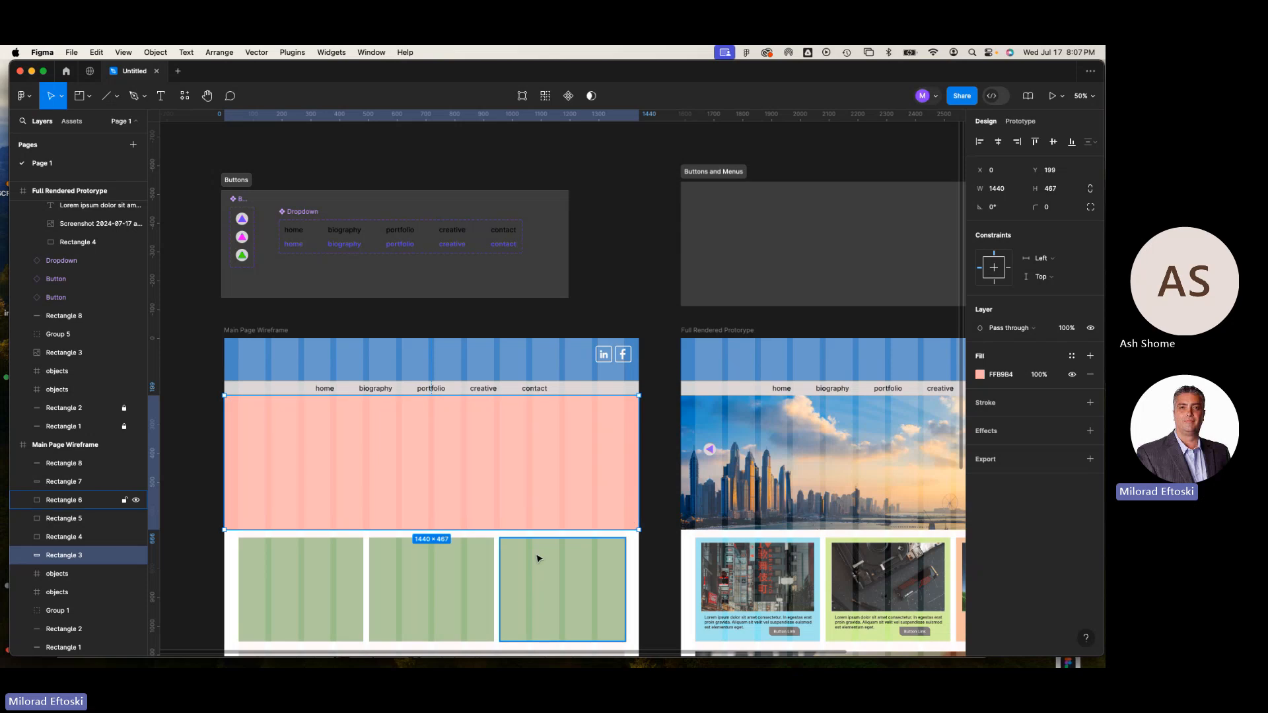
pyautogui.click(459, 562)
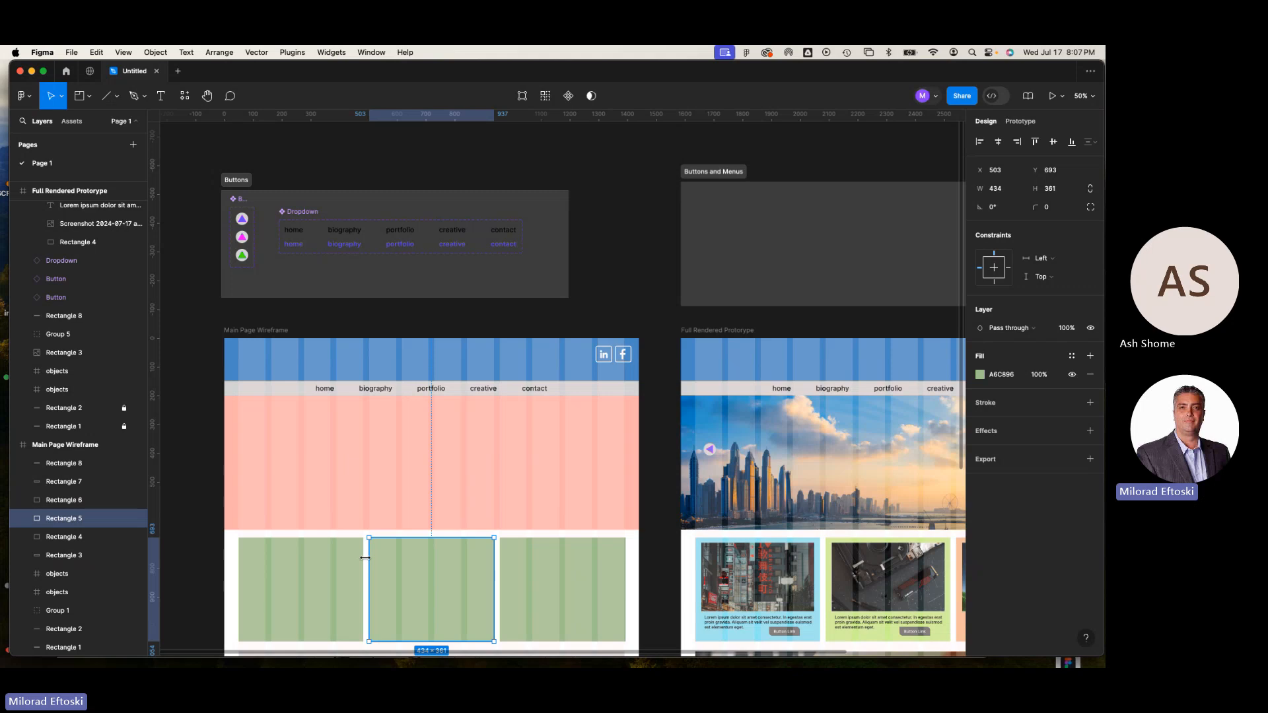
pyautogui.click(306, 217)
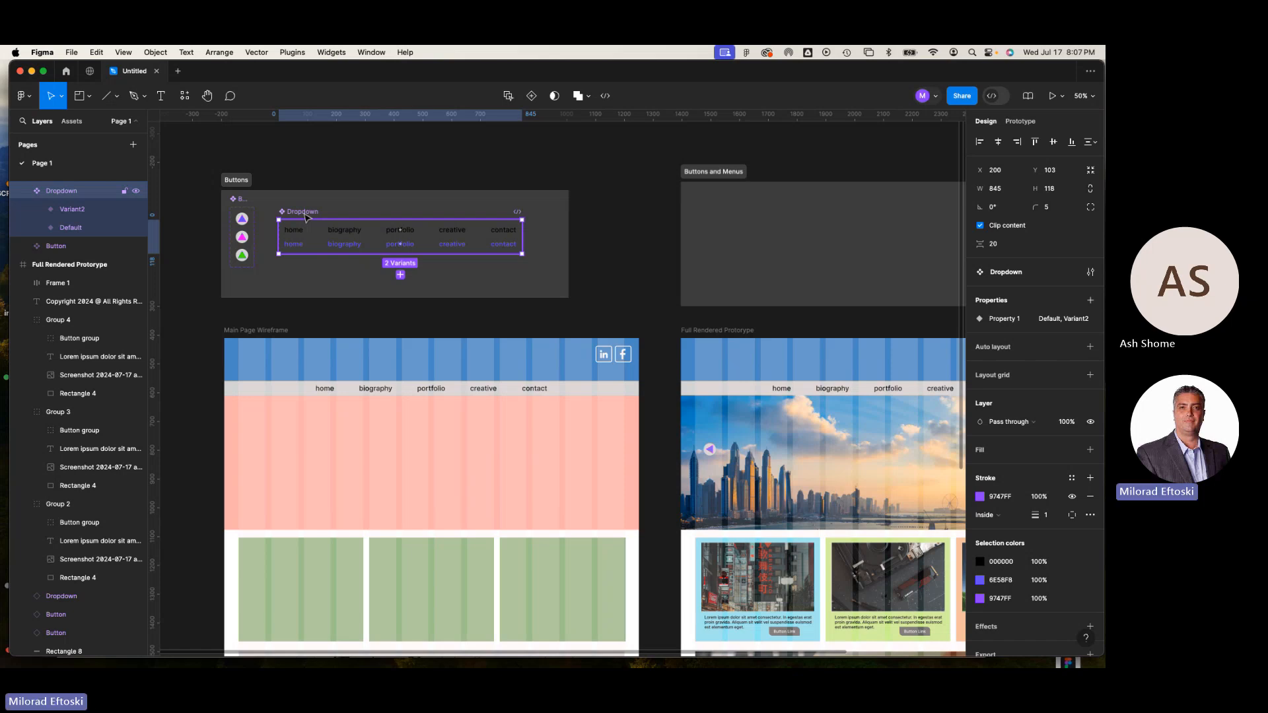
pyautogui.click(587, 191)
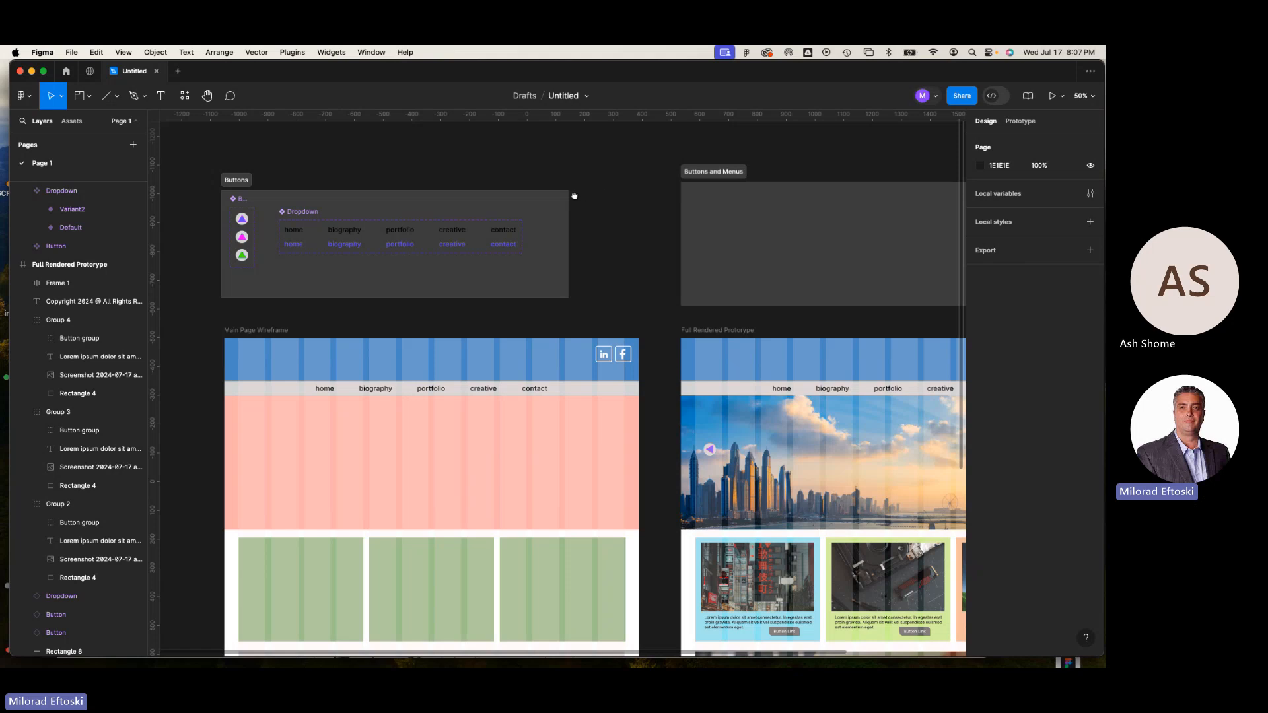
pyautogui.moveTo(574, 197); pyautogui.dragTo(263, 174)
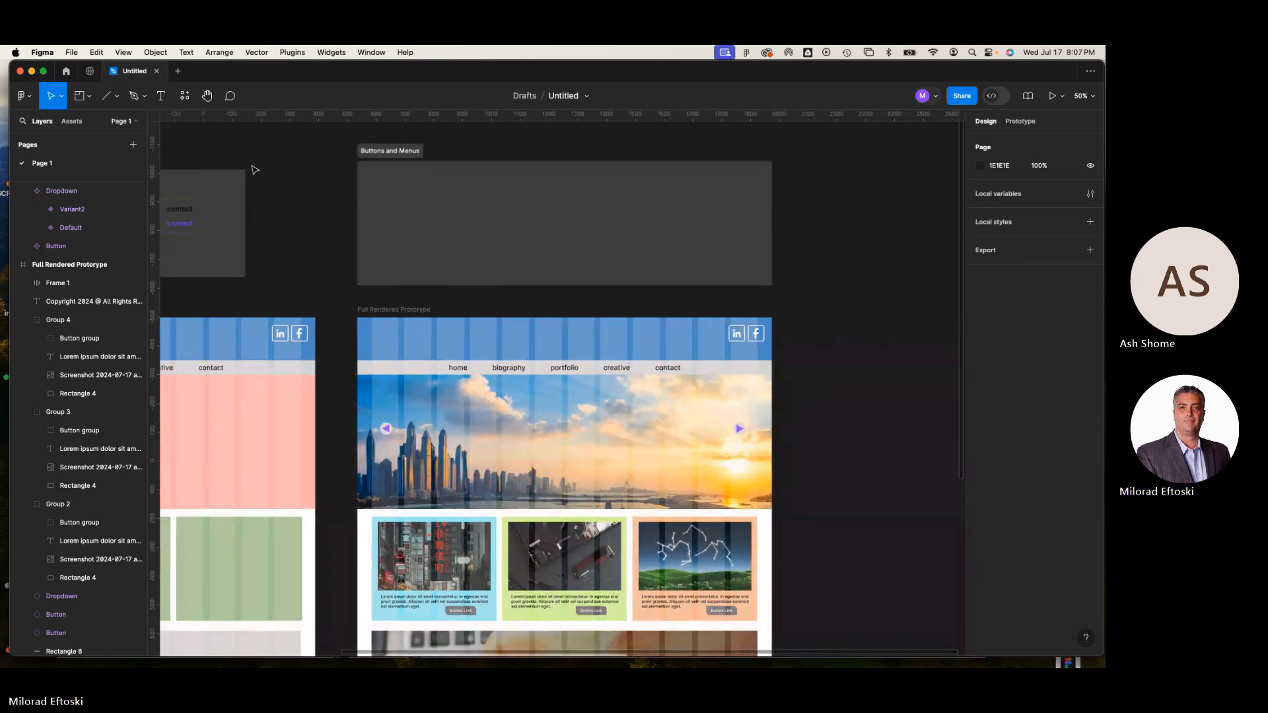
# Delete the navigation menu with the five page links from the Full Rendered Prototype
pyautogui.click(505, 371)
pyautogui.press('Delete')
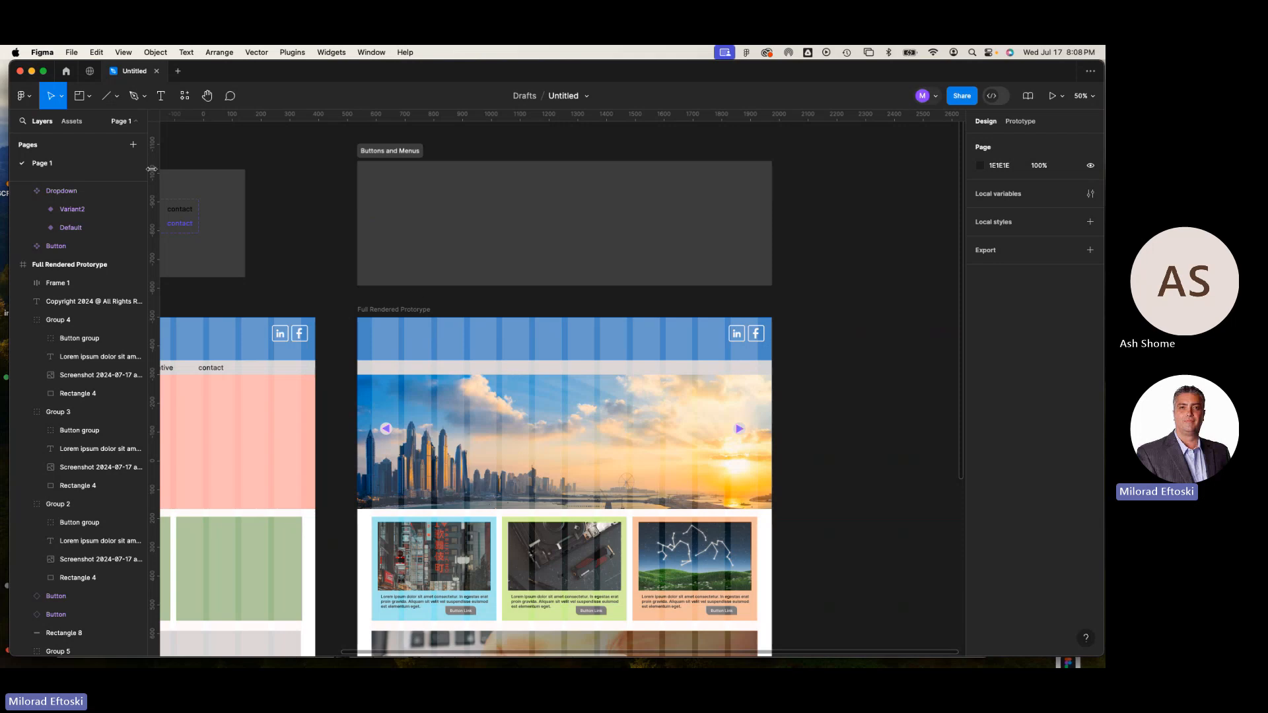
# Add a text label reading "HOME" in the Buttons and Menus section at about X 203, Y 171
pyautogui.click(161, 99)
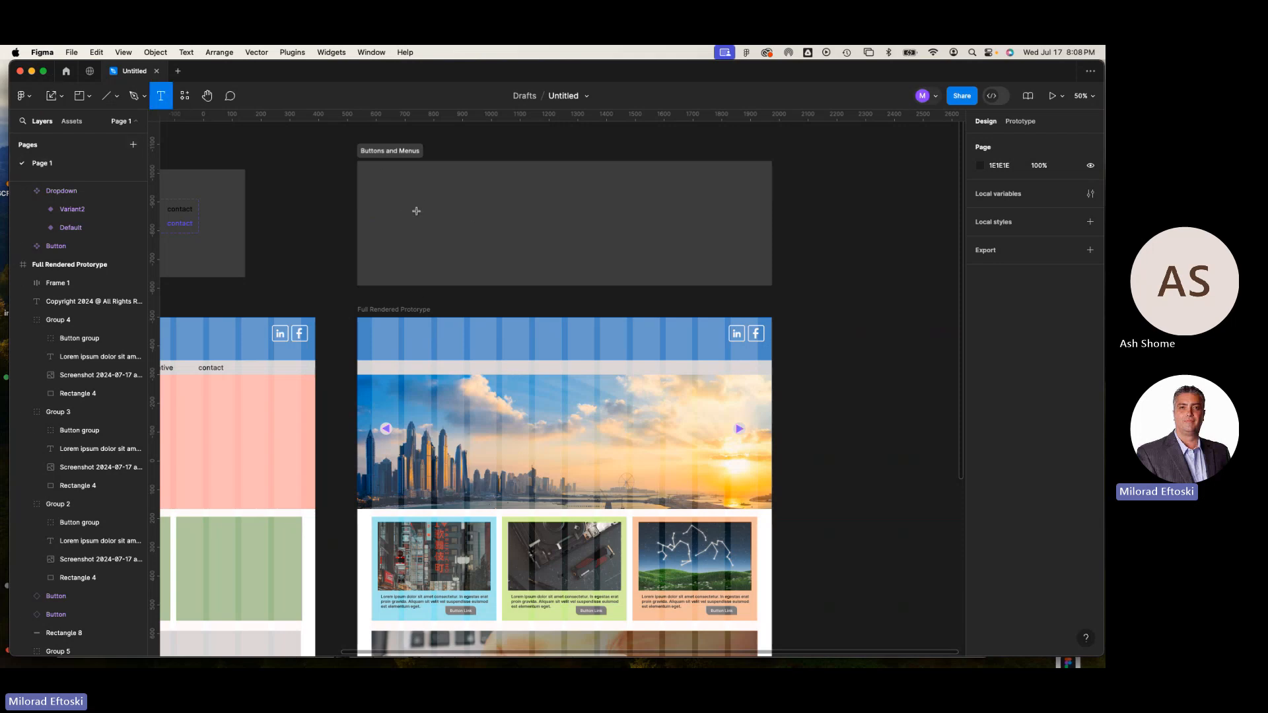
pyautogui.click(415, 213)
pyautogui.write('HOME')
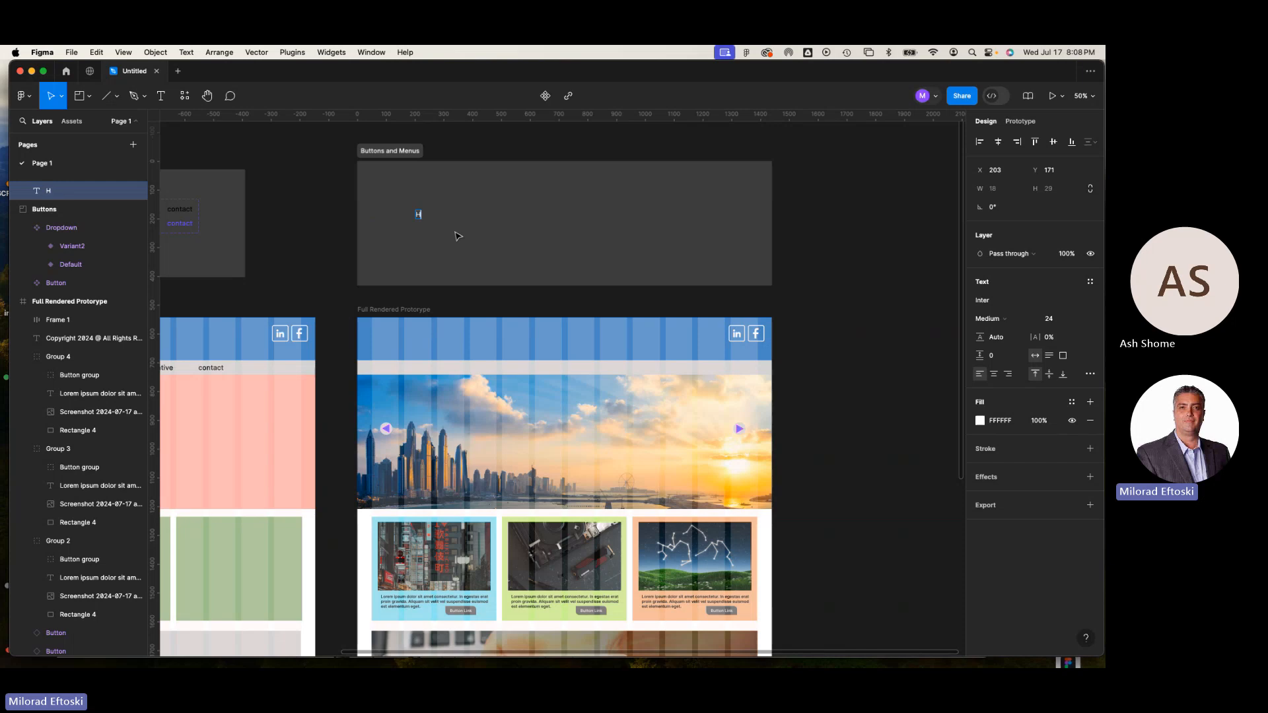
pyautogui.click(500, 223)
pyautogui.click(426, 215)
# Move the HOME label within the Buttons and Menus section to about X 179, Y 216
pyautogui.moveTo(429, 216); pyautogui.dragTo(419, 262)
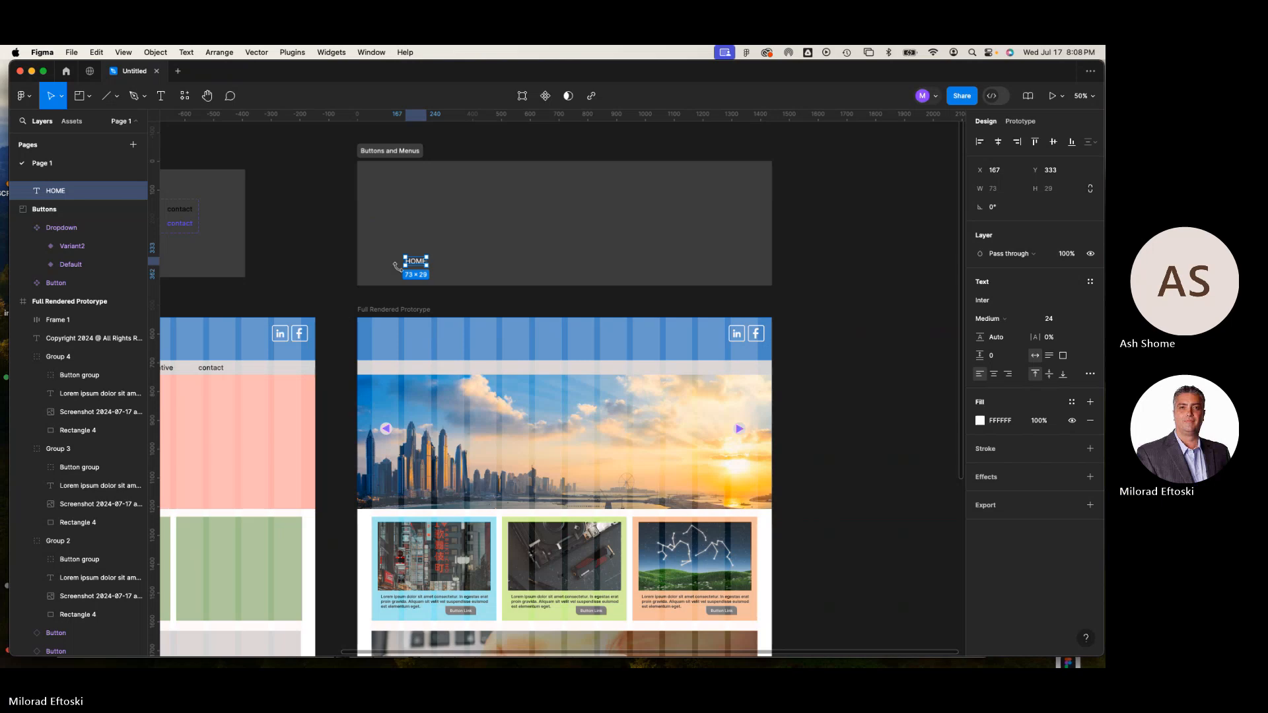
pyautogui.scroll(5, 426, 264)
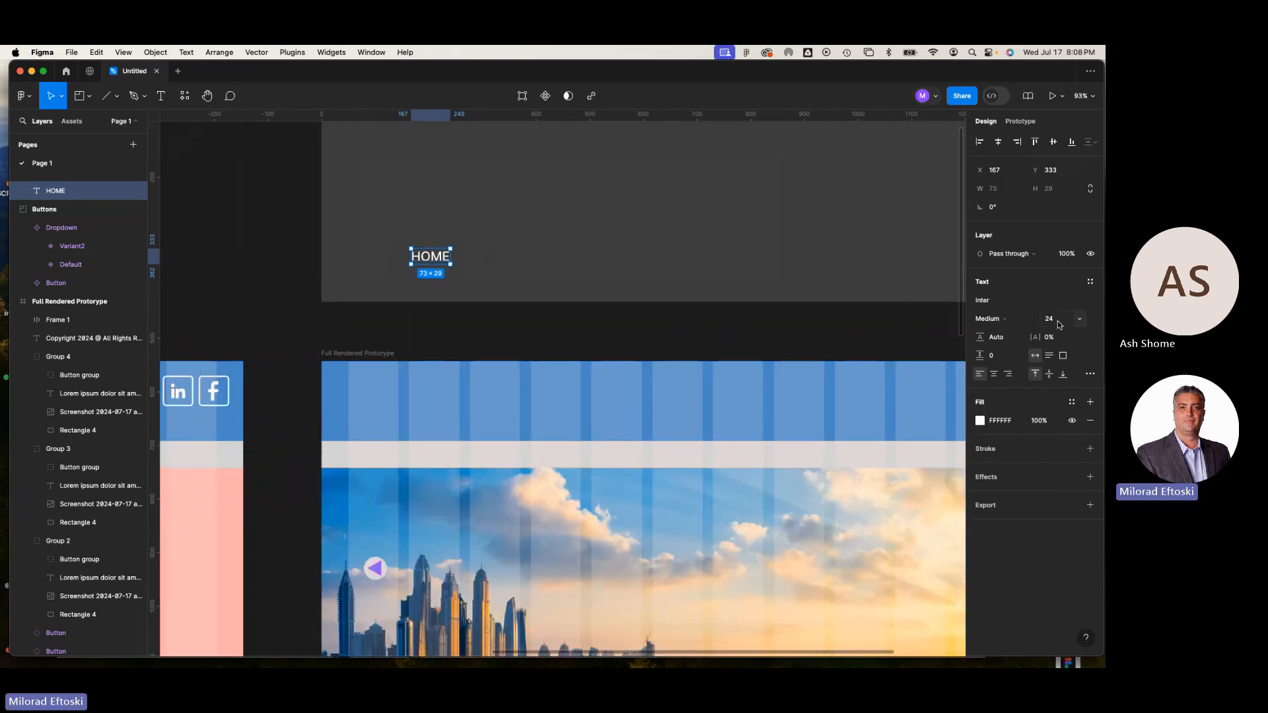
pyautogui.click(676, 253)
pyautogui.moveTo(434, 260)
pyautogui.mouseDown()
pyautogui.moveTo(458, 256)
pyautogui.moveTo(443, 253)
pyautogui.mouseUp()
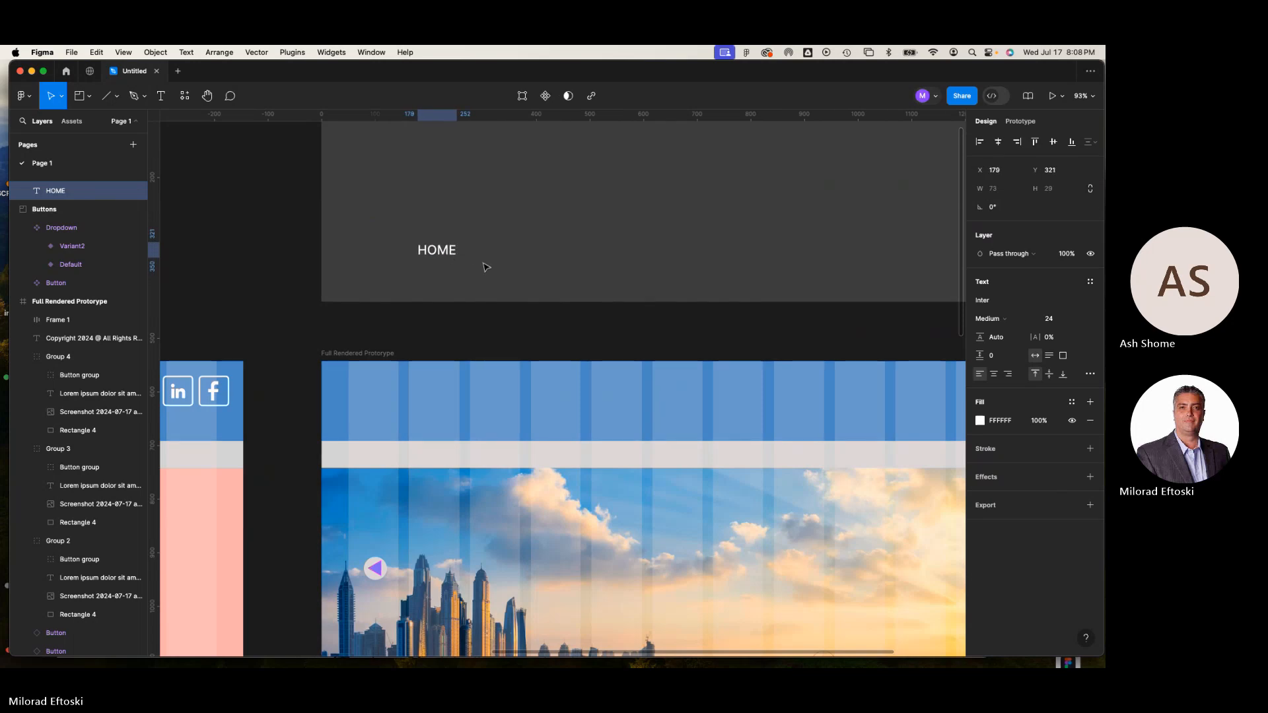
pyautogui.click(486, 266)
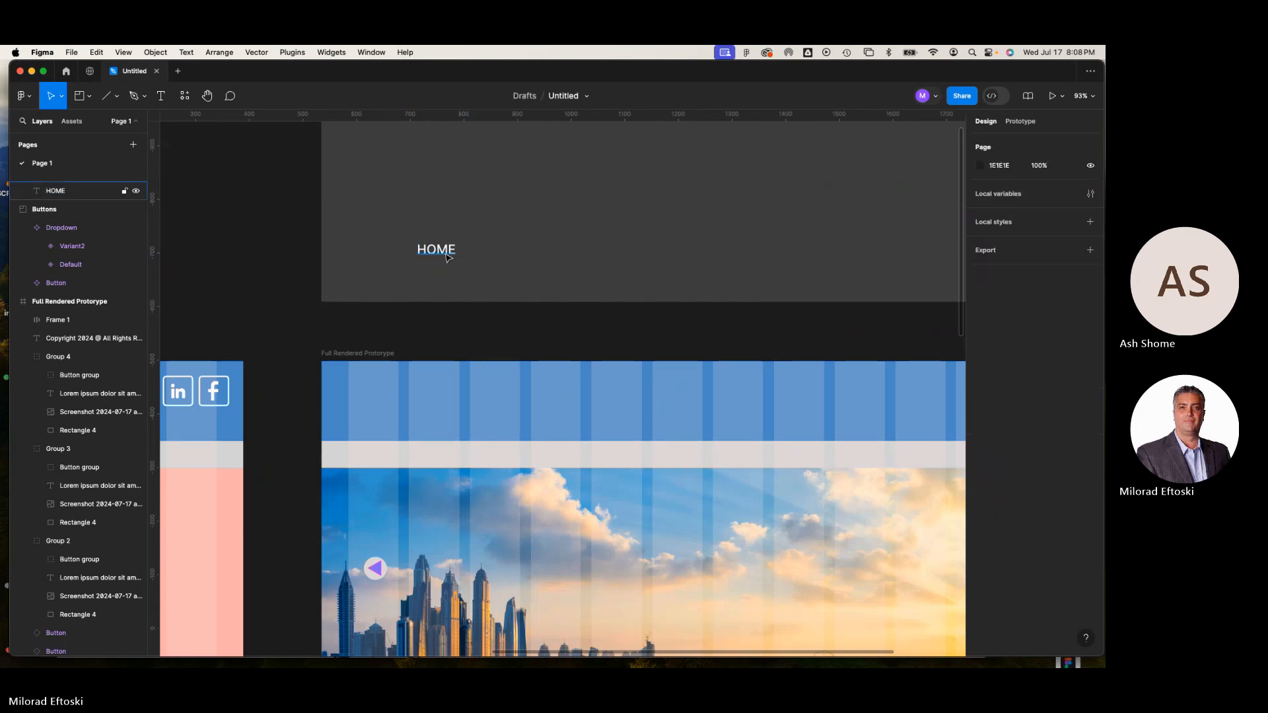
pyautogui.click(447, 258)
pyautogui.click(508, 259)
pyautogui.click(446, 259)
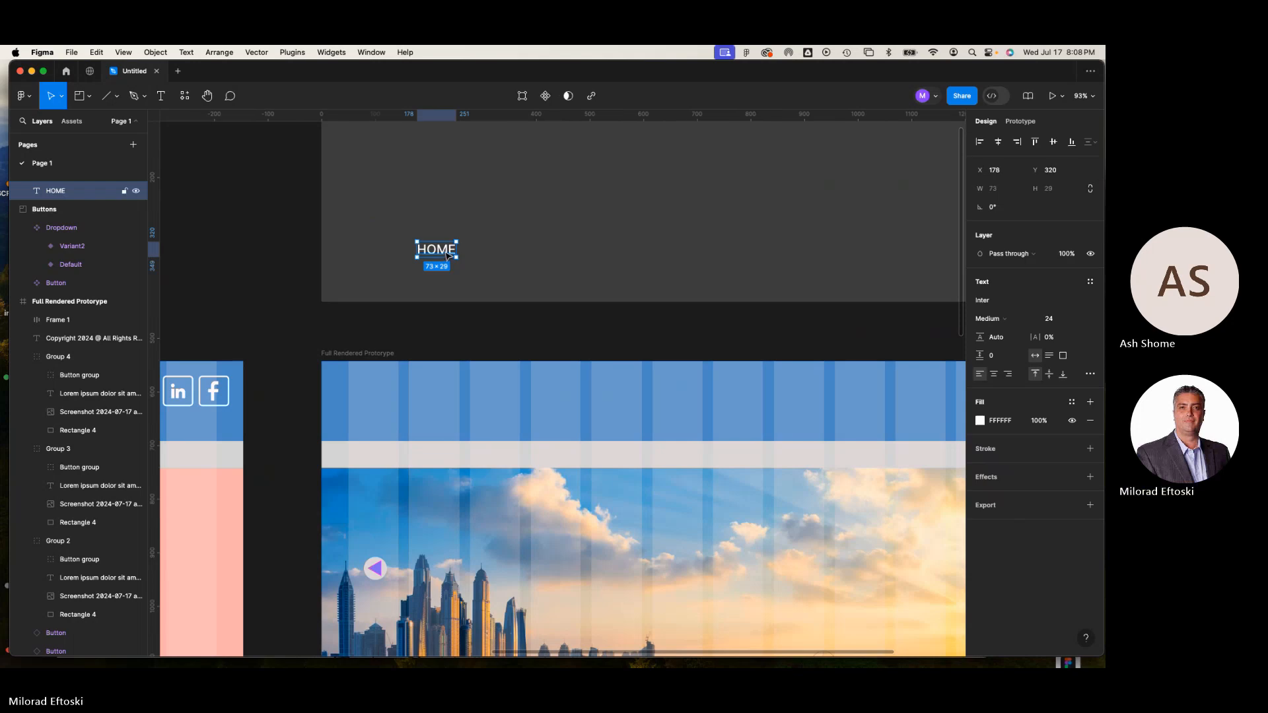
pyautogui.moveTo(447, 255); pyautogui.dragTo(447, 199)
pyautogui.click(506, 230)
pyautogui.click(444, 195)
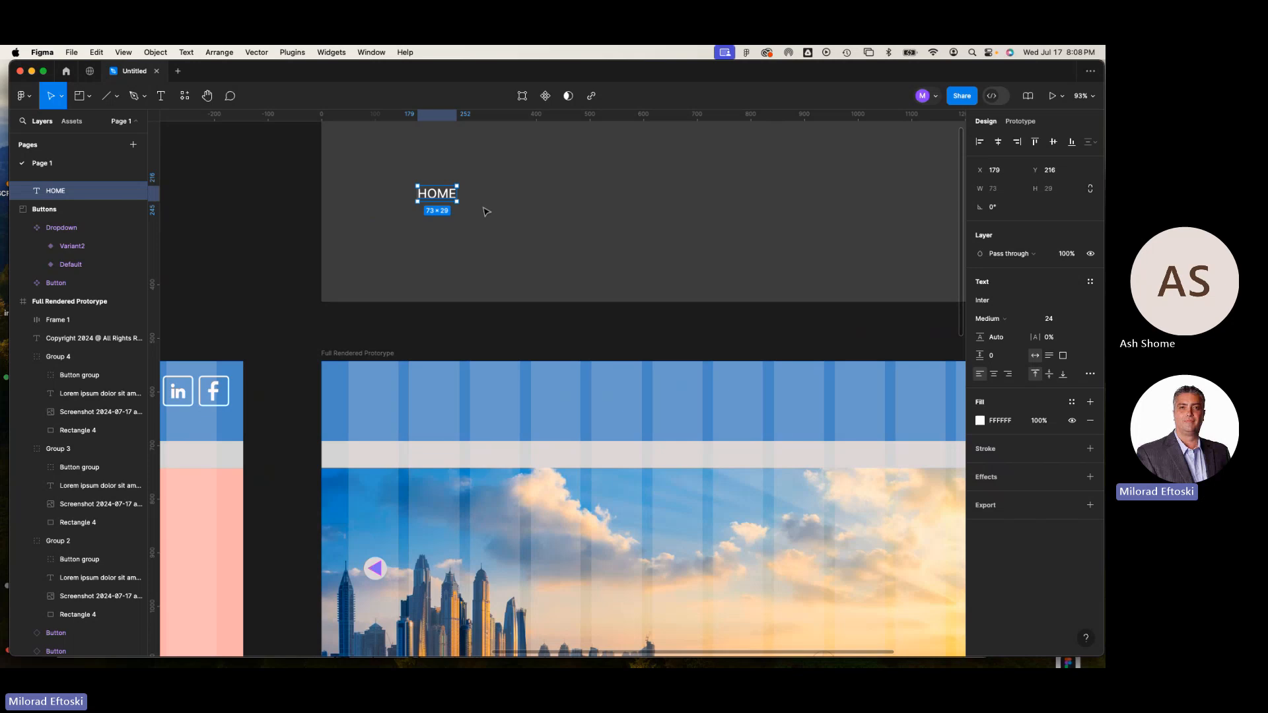
# Make four copies of the HOME label in an evenly spaced row, the first at about X 326 and the last at X 767
pyautogui.moveTo(449, 198); pyautogui.dragTo(529, 200)
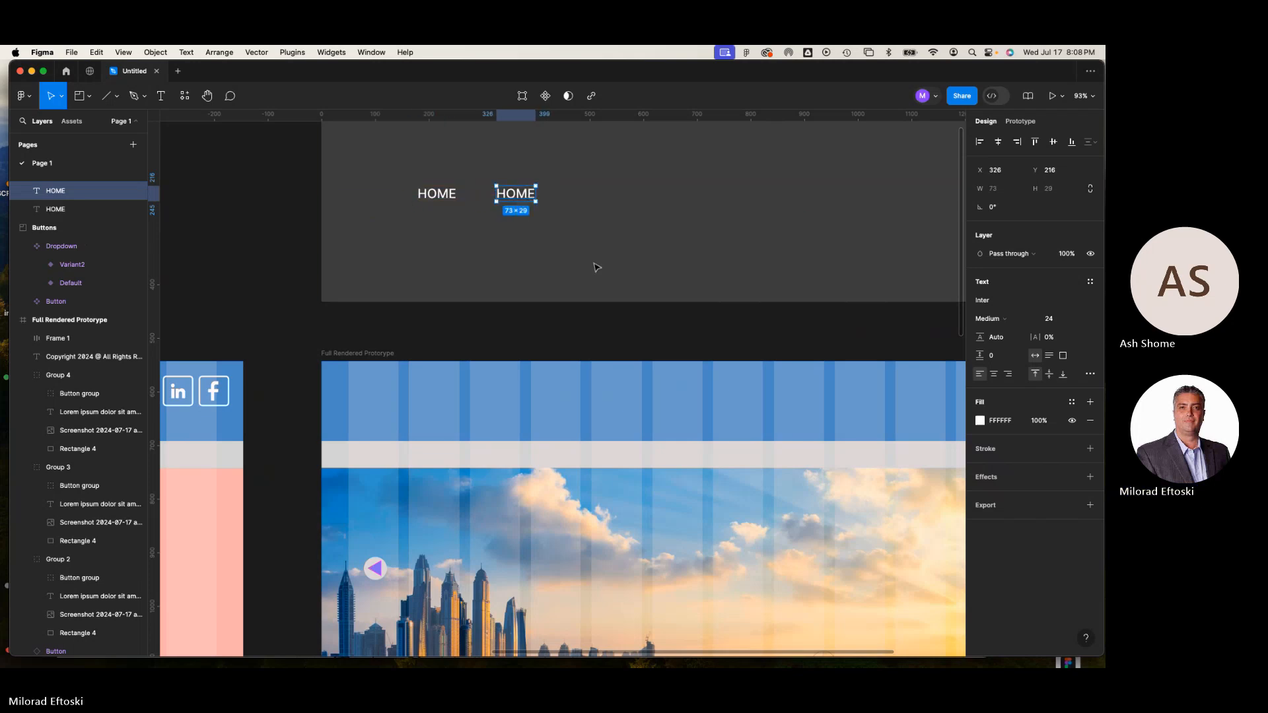
pyautogui.press('super+d')
pyautogui.press('super+d')
pyautogui.press('super+d')
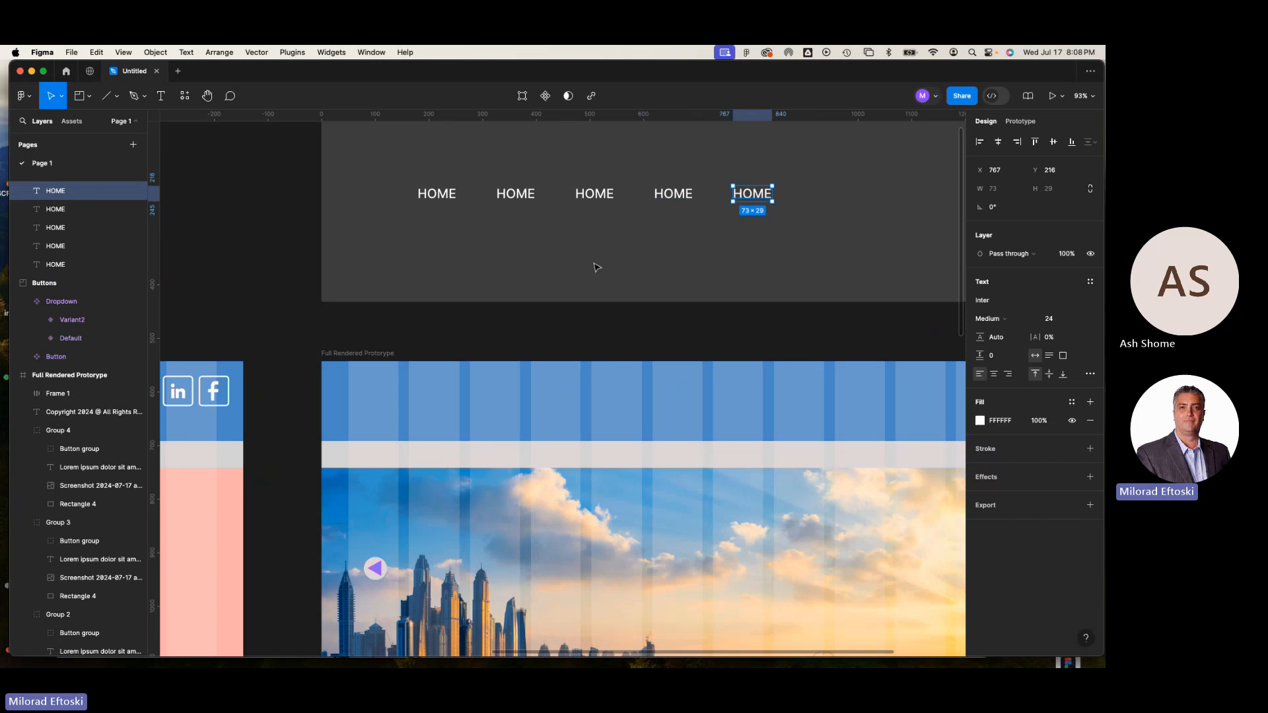
pyautogui.click(596, 267)
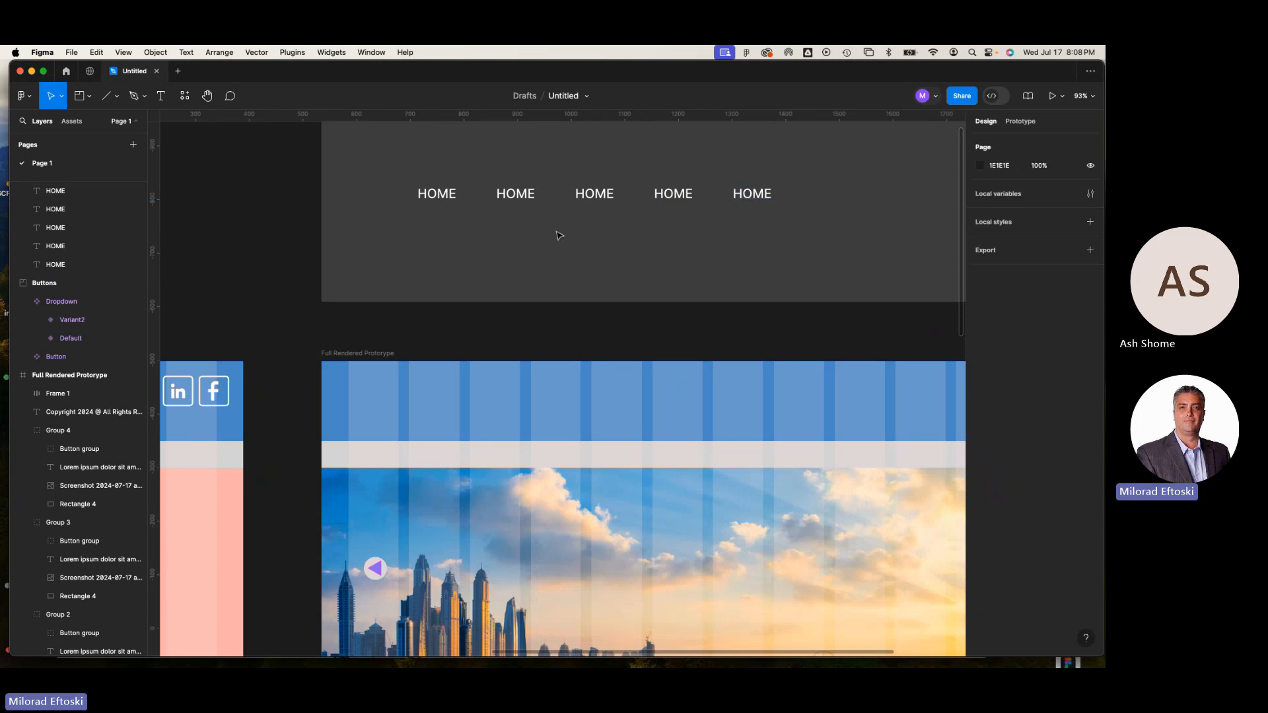
# Change the second label to "BIO" and the third to "PORTFOLIO", shifting PORTFOLIO slightly left to even out the gaps
pyautogui.click(515, 198)
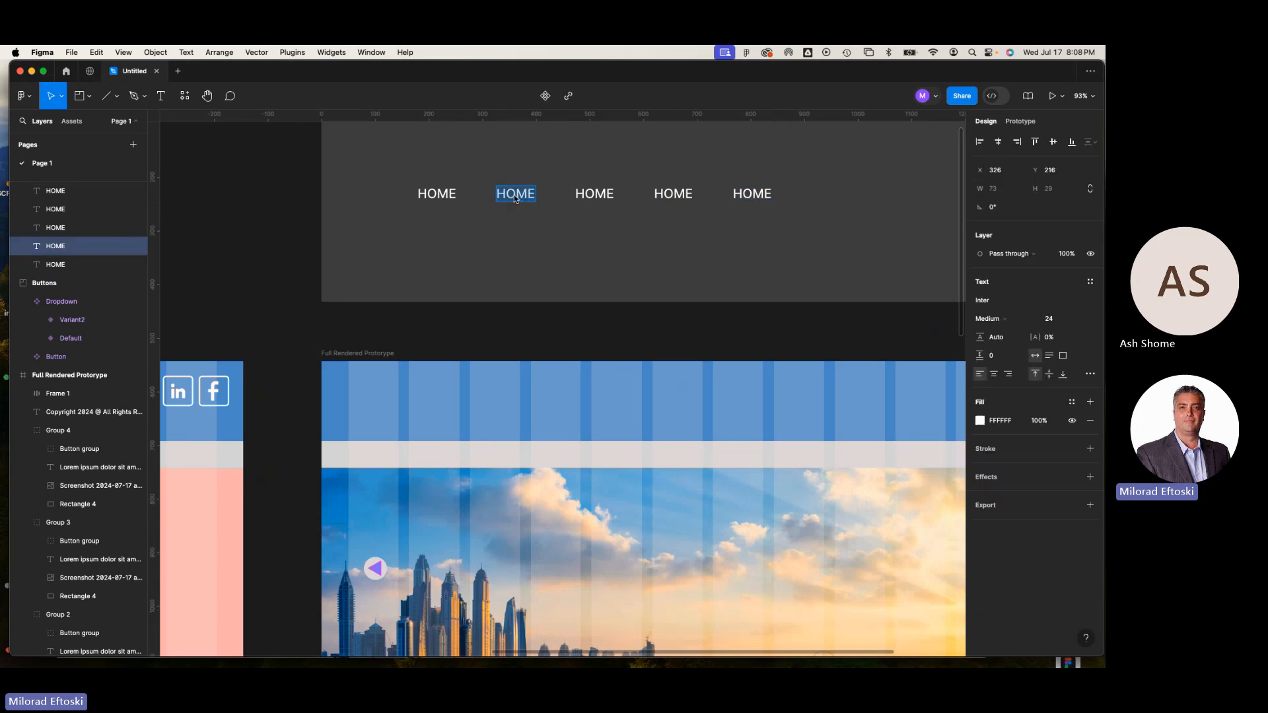
pyautogui.write('BIO')
pyautogui.press('Escape')
pyautogui.click(584, 198)
pyautogui.doubleClick(584, 198)
pyautogui.write('P')
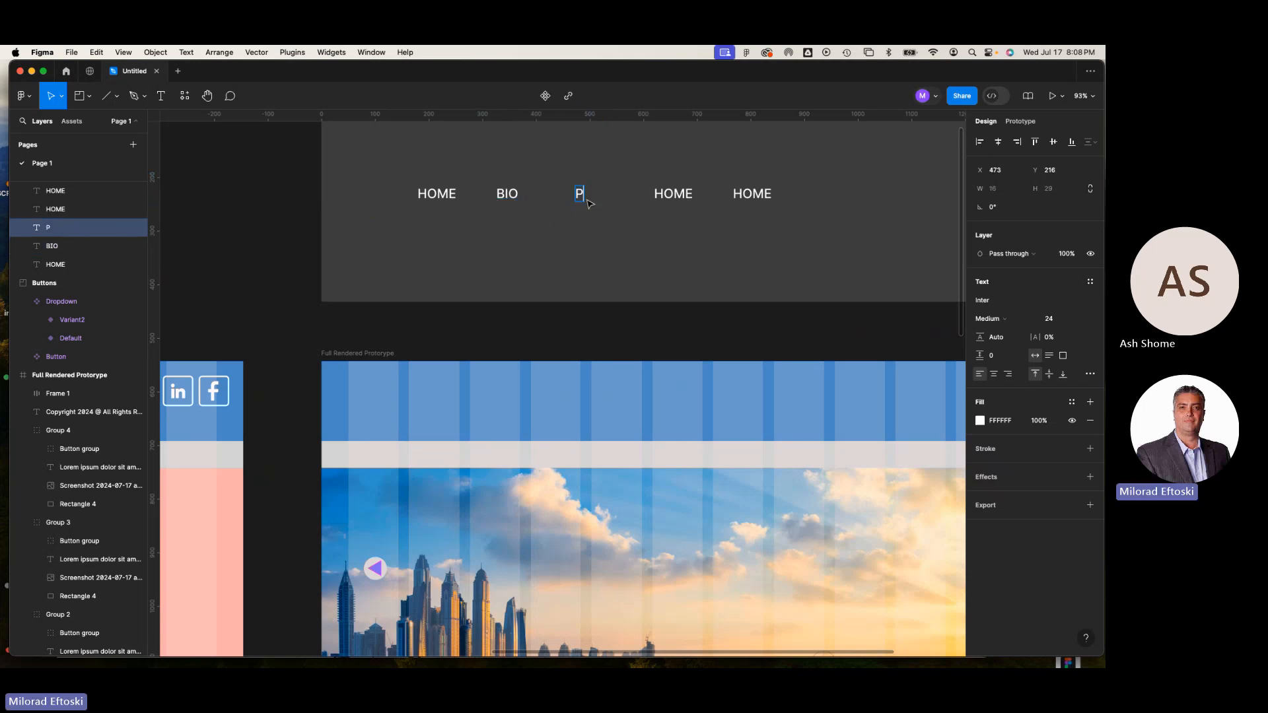
pyautogui.write('ORTFOLIO')
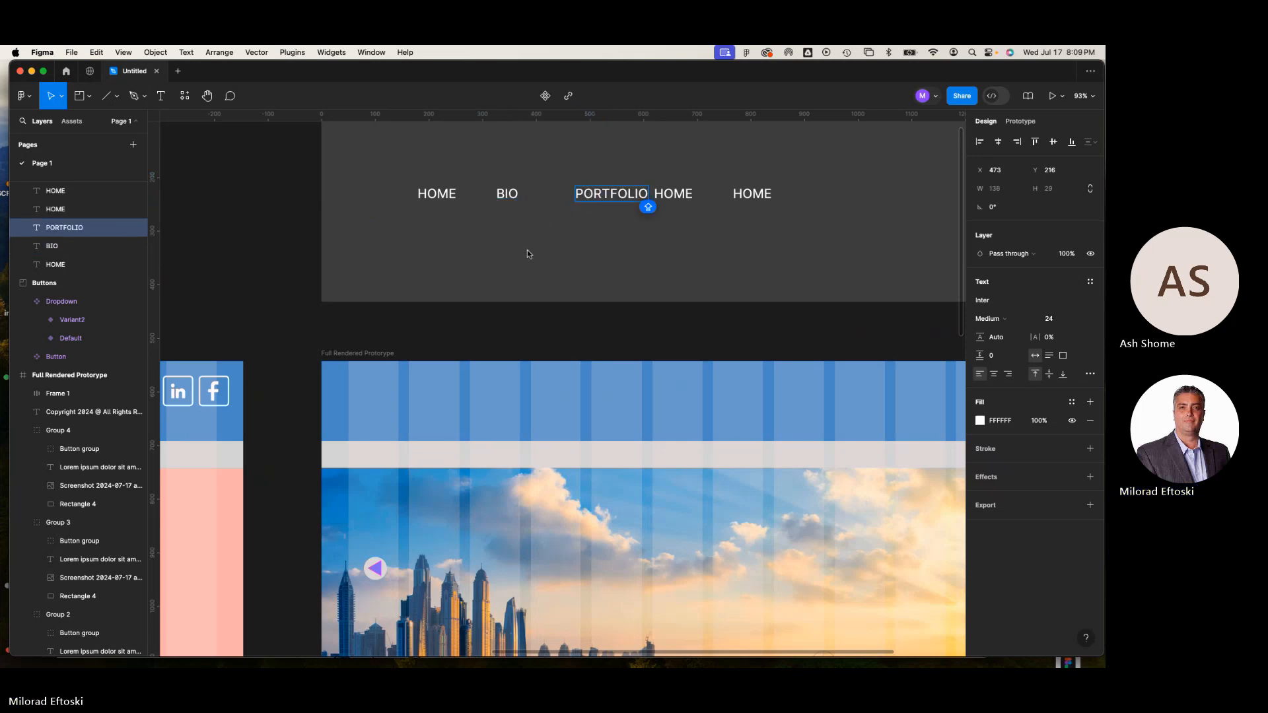
pyautogui.press('Escape')
pyautogui.moveTo(592, 203)
pyautogui.mouseDown()
pyautogui.moveTo(575, 202)
pyautogui.moveTo(586, 205)
pyautogui.mouseUp()
# Change the fourth label in the row to "CONTACT"
pyautogui.click(674, 195)
pyautogui.doubleClick(674, 194)
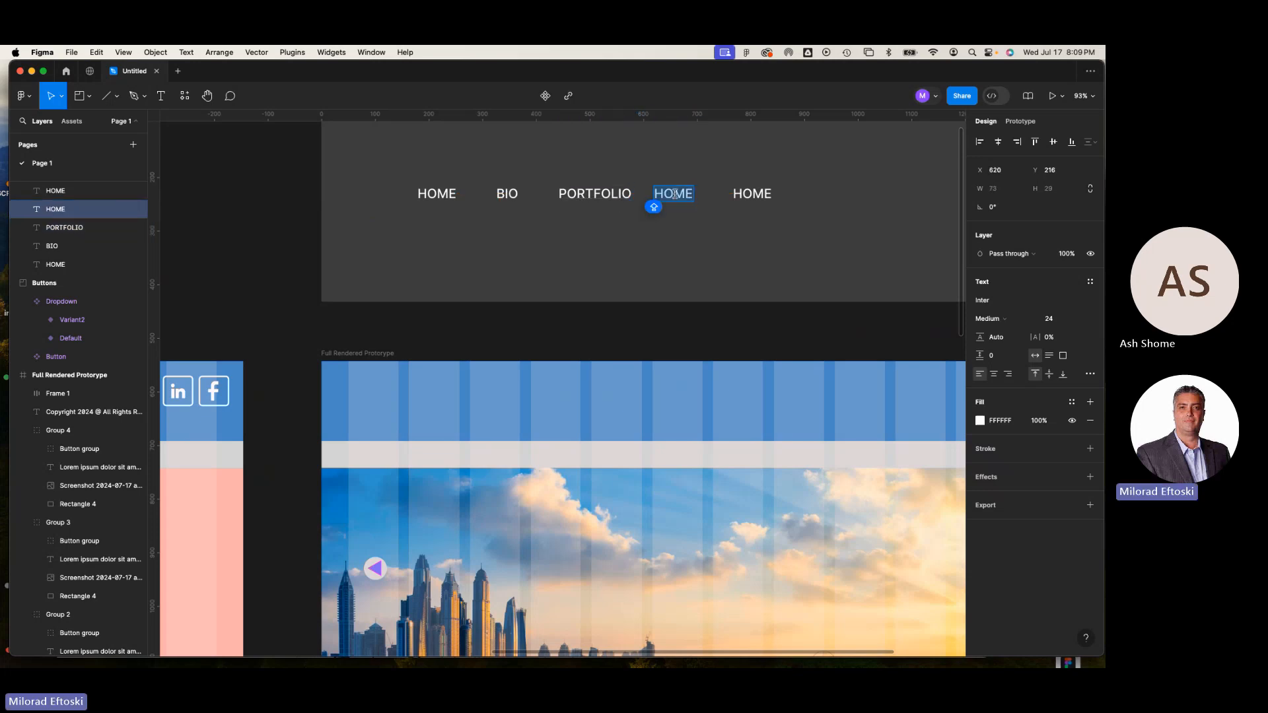
pyautogui.write('CONTA')
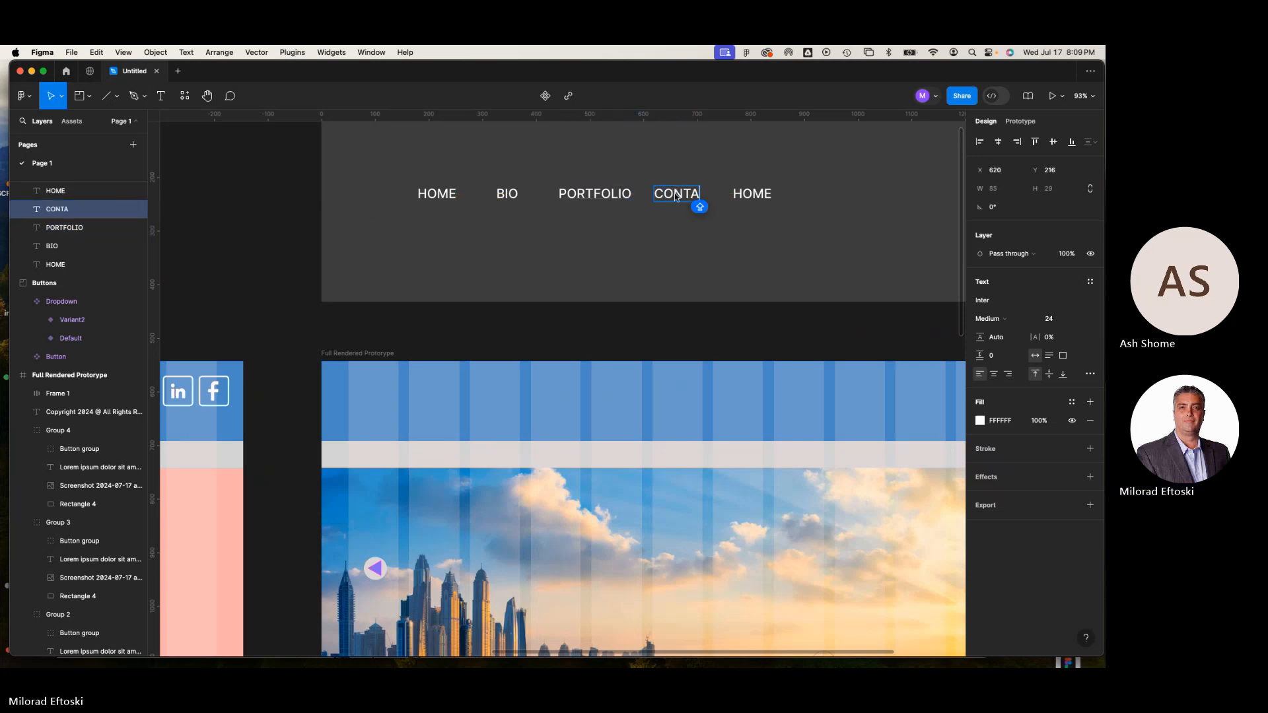
pyautogui.write('CT')
pyautogui.press('Escape')
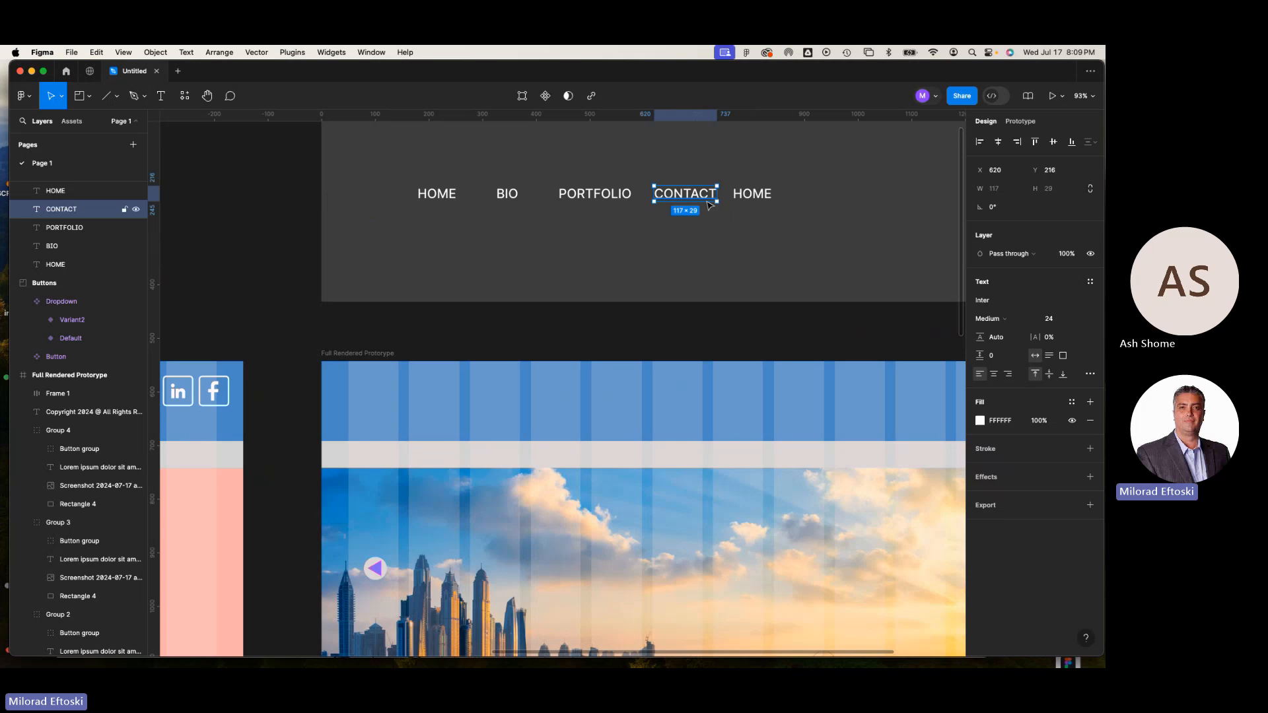
# Delete the spare fifth HOME label and move the remaining four labels together so the row sits at about X 152, Y 271
pyautogui.click(752, 198)
pyautogui.press('Delete')
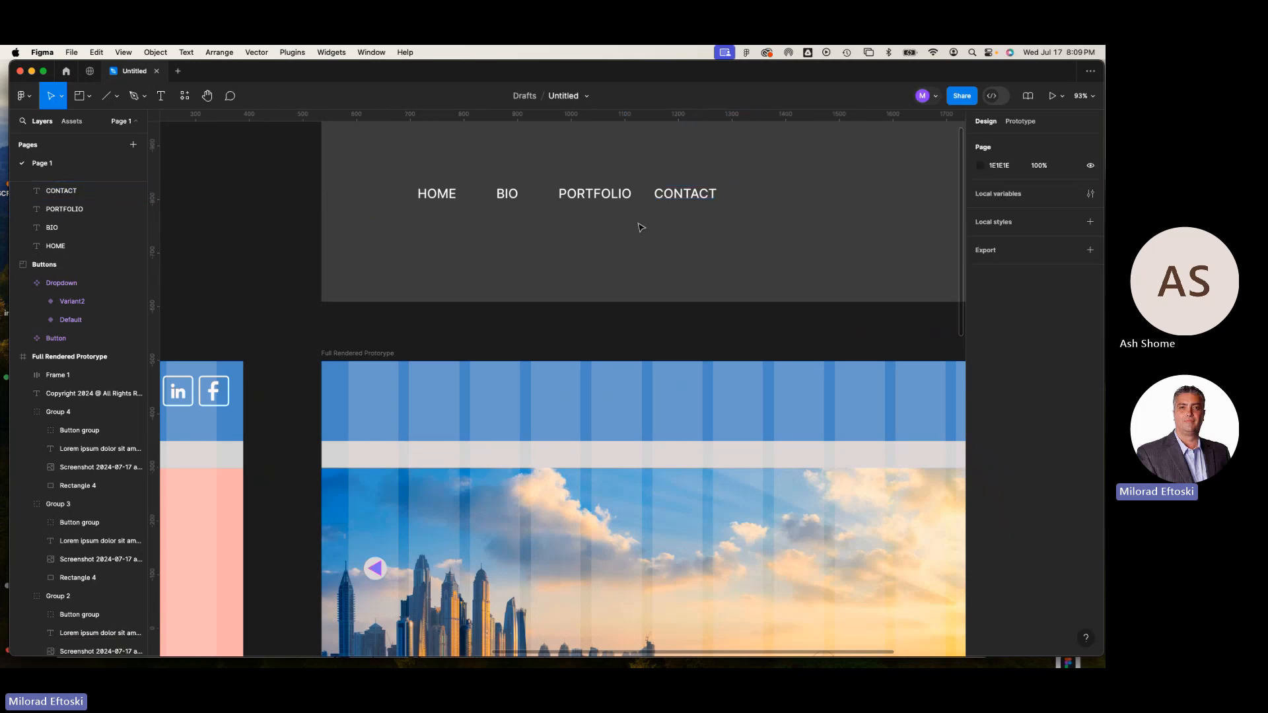
pyautogui.moveTo(690, 203); pyautogui.dragTo(412, 198)
pyautogui.click(417, 184)
pyautogui.moveTo(493, 223); pyautogui.dragTo(496, 165)
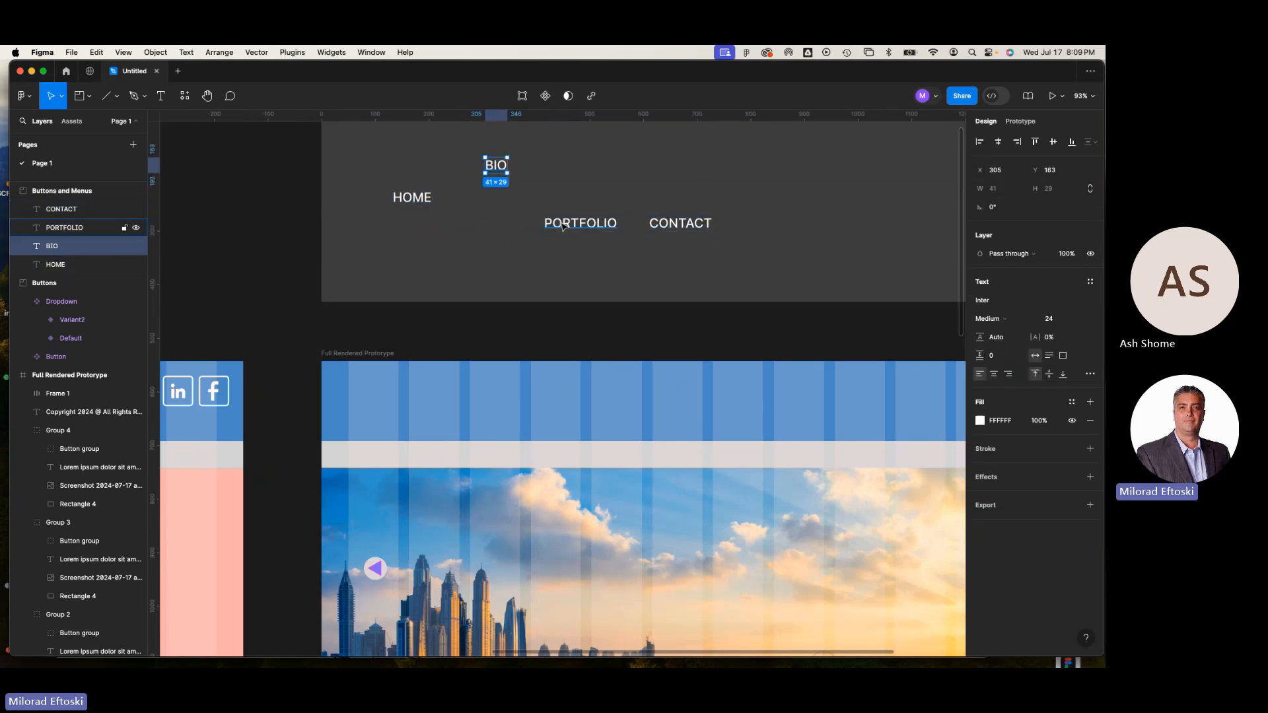
pyautogui.moveTo(562, 228); pyautogui.dragTo(524, 243)
pyautogui.moveTo(650, 223); pyautogui.dragTo(666, 196)
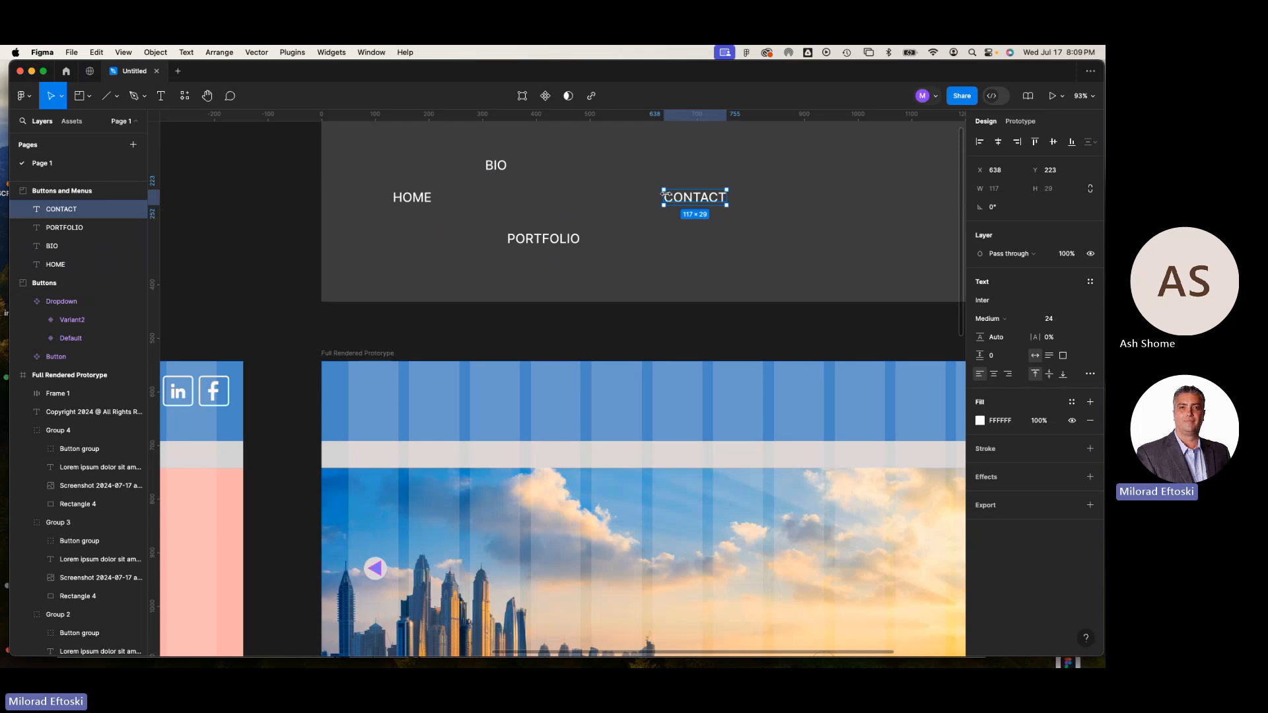
pyautogui.press('super+z')
pyautogui.press('super+z')
pyautogui.press('super+z')
pyautogui.press('super+z')
pyautogui.press('super+z')
pyautogui.press('super+z')
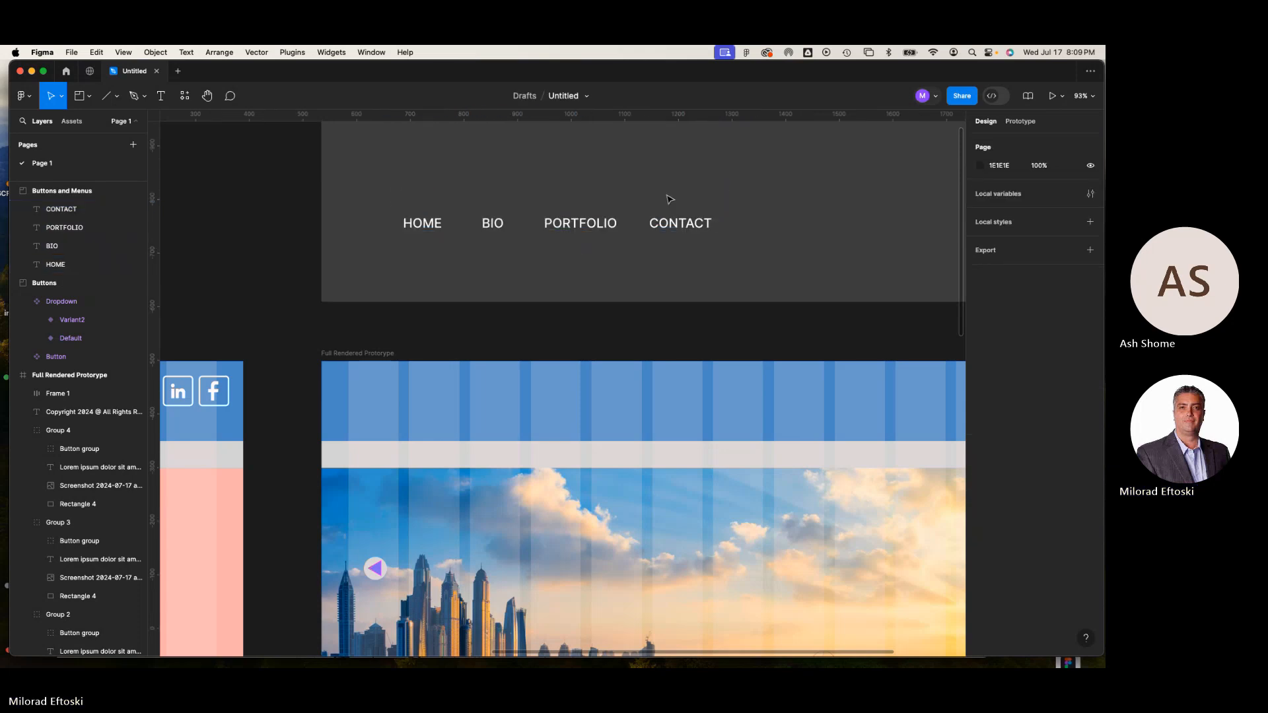
pyautogui.click(584, 175)
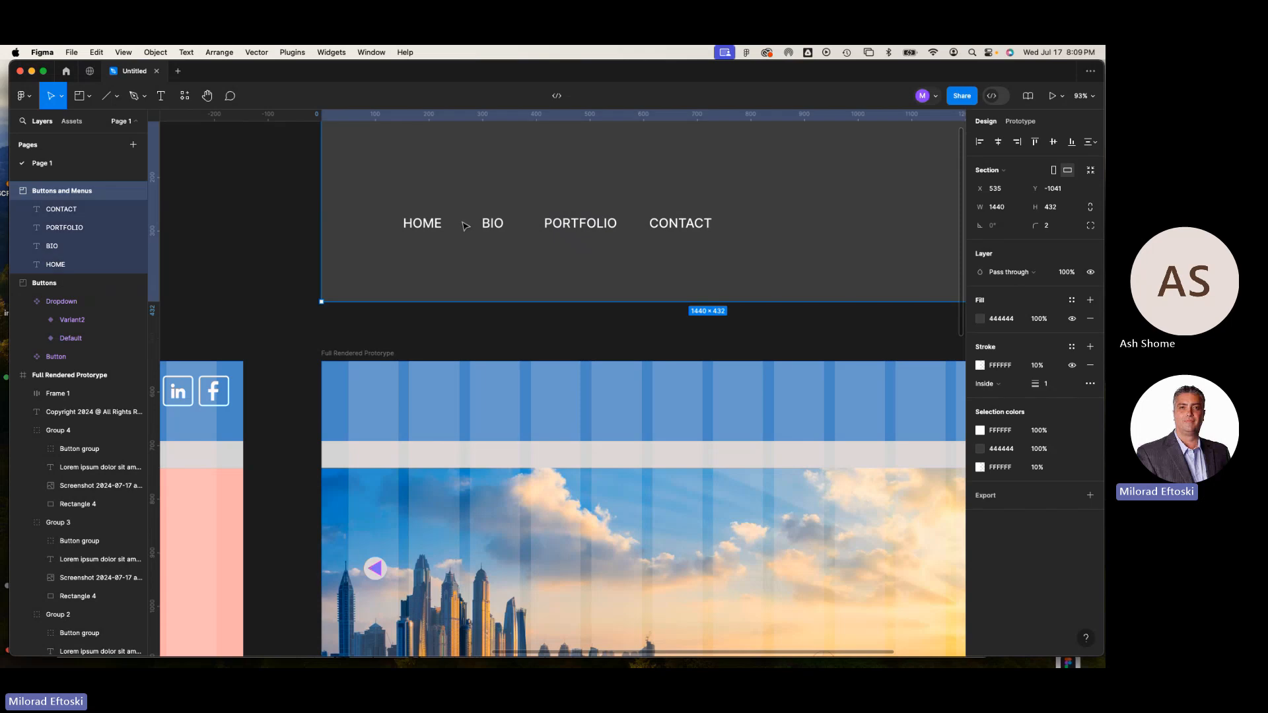
# Turn the HOME label into a component and add a second variant to it
pyautogui.click(435, 227)
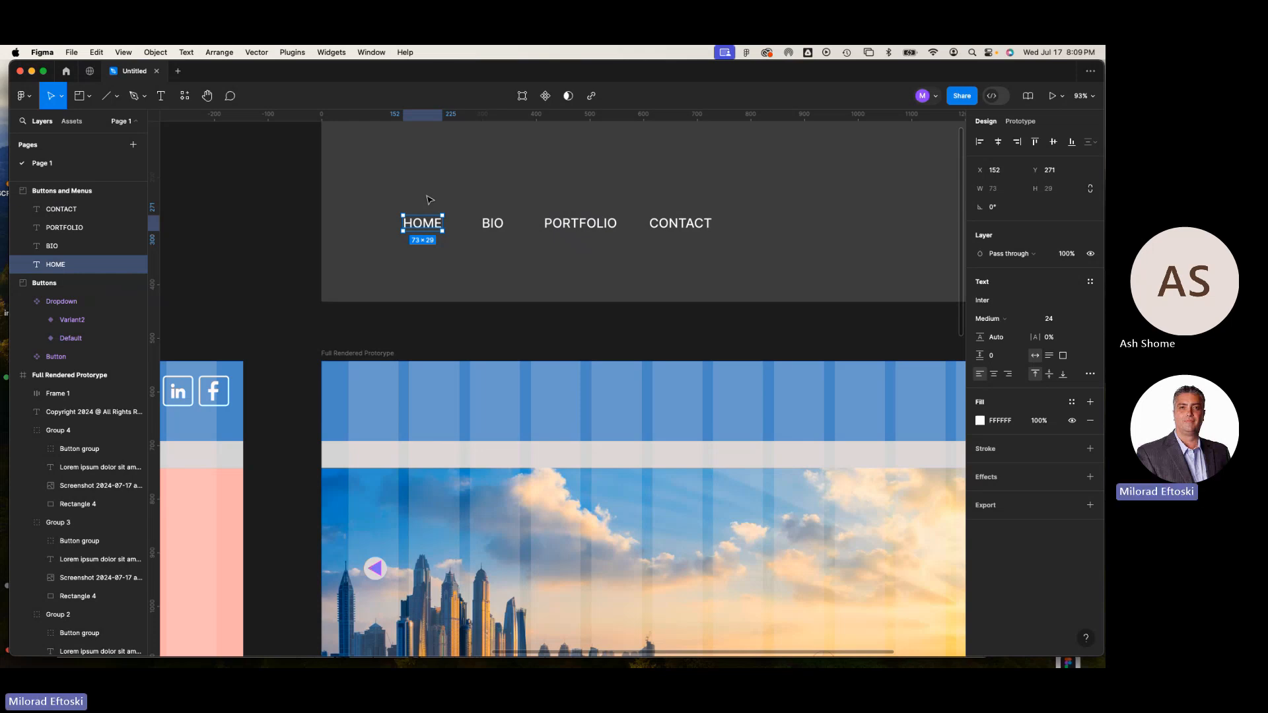
pyautogui.click(545, 96)
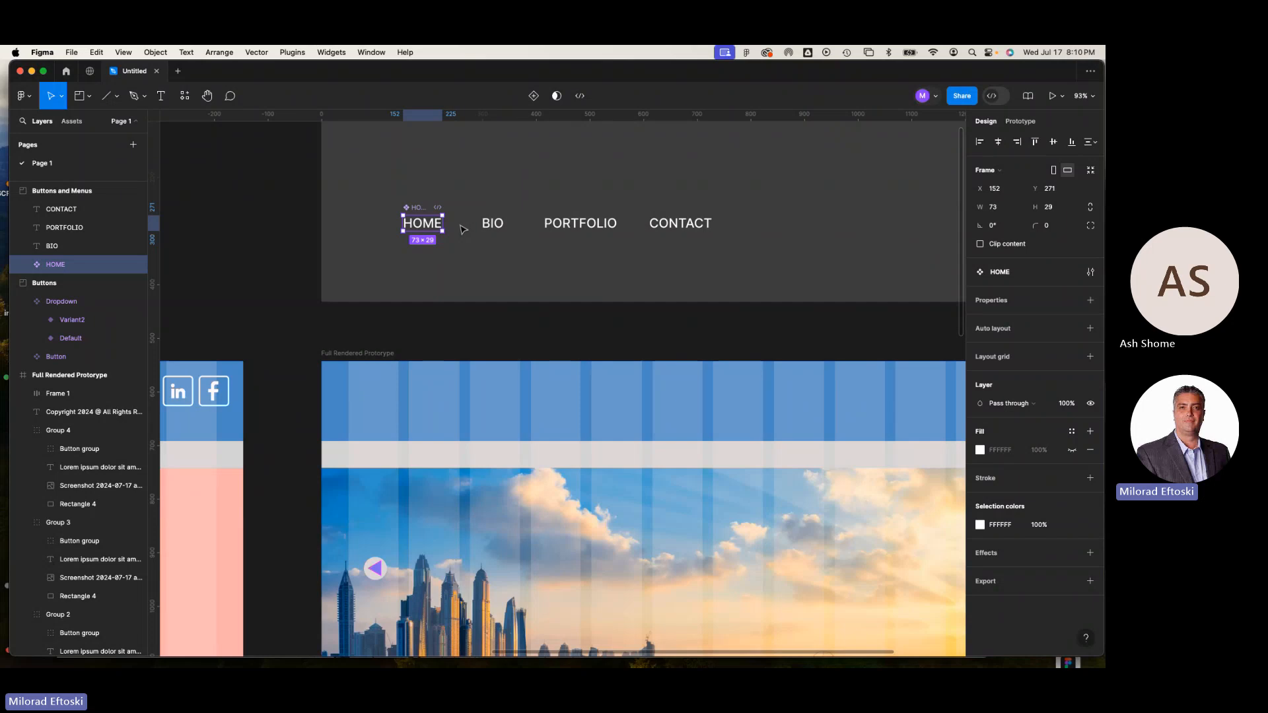
pyautogui.click(492, 224)
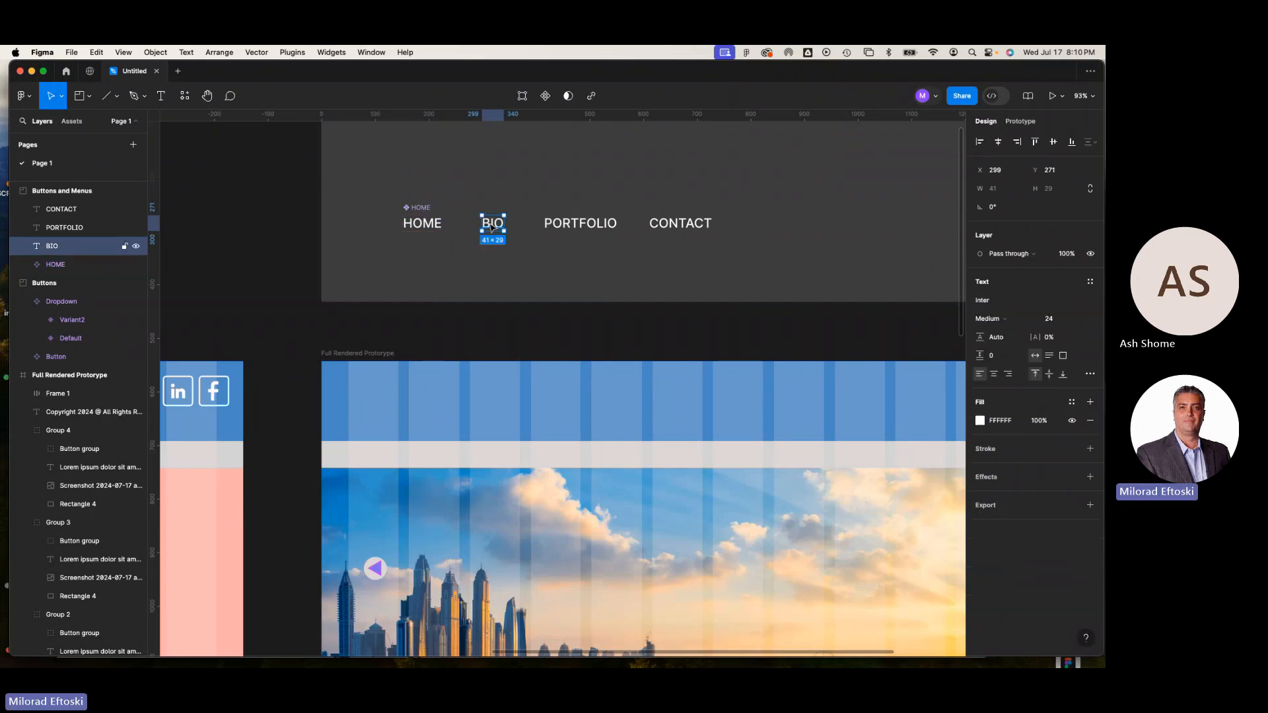
pyautogui.press('Tab')
pyautogui.click(489, 269)
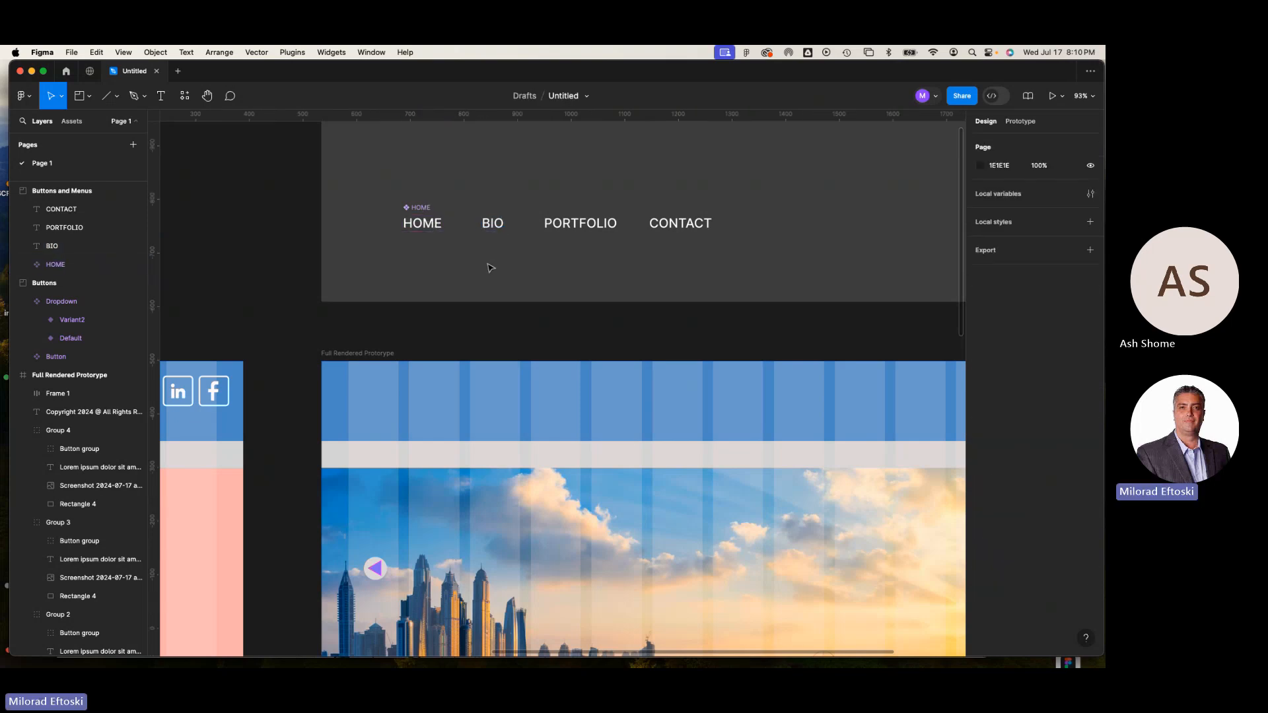
pyautogui.click(438, 228)
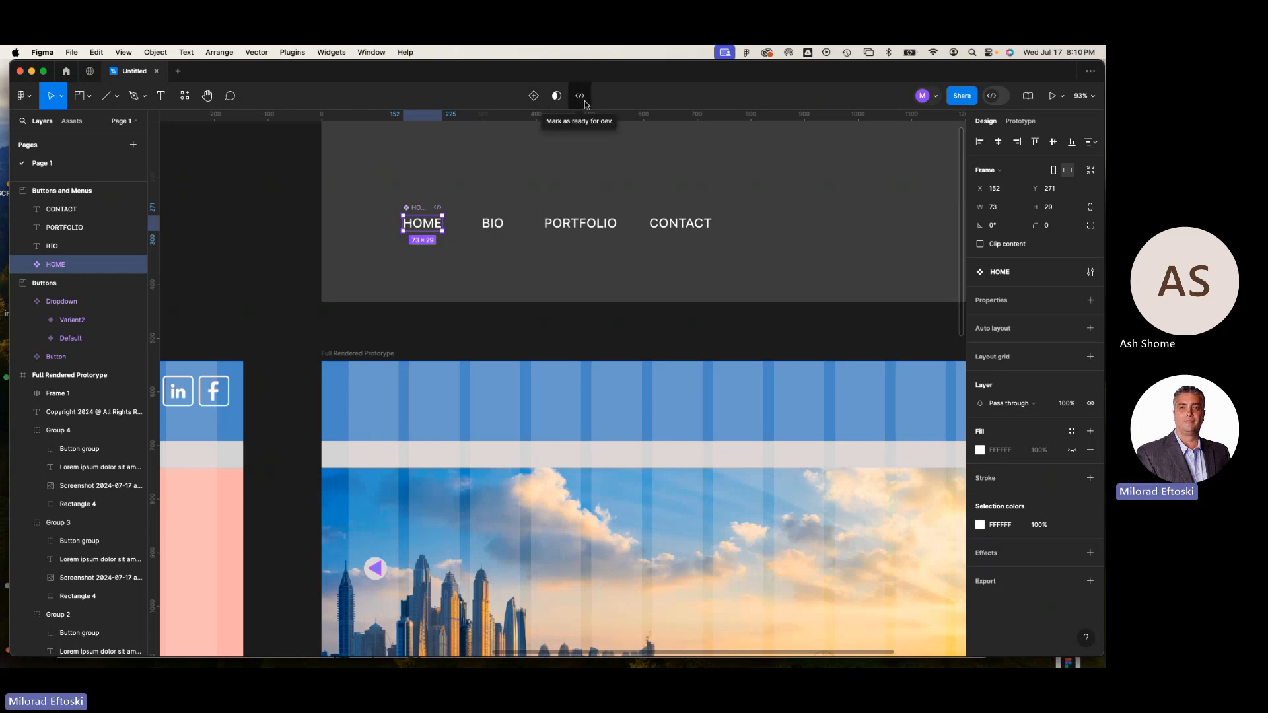
pyautogui.click(533, 98)
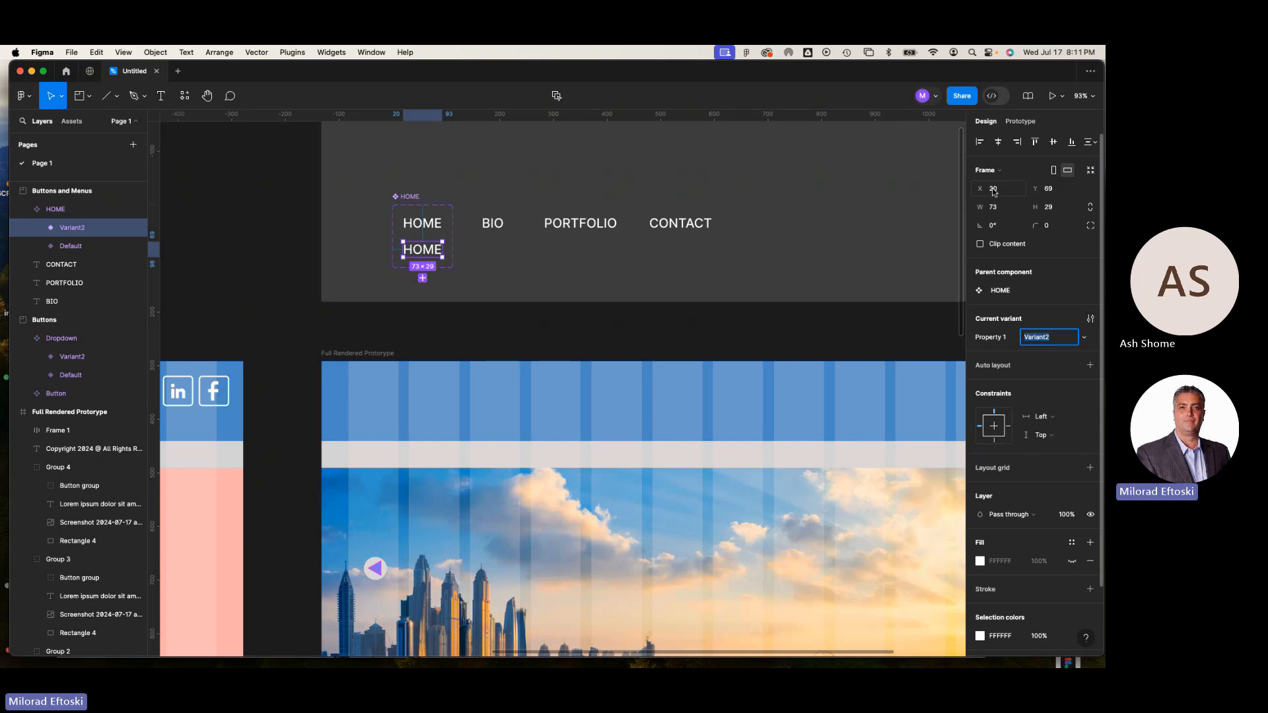
# Give the HOME component's Variant2 frame a purple fill of 6E58F8 from the page colours
pyautogui.click(687, 270)
pyautogui.scroll(5, 416, 244)
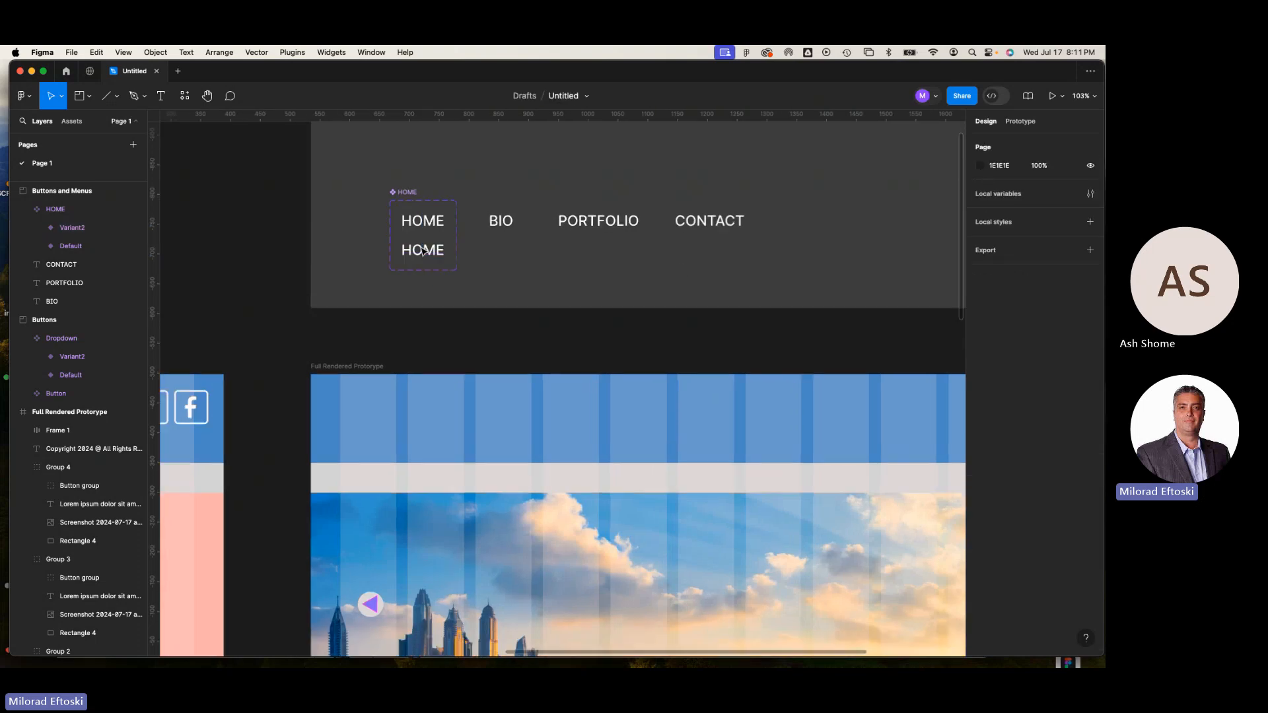
pyautogui.click(533, 210)
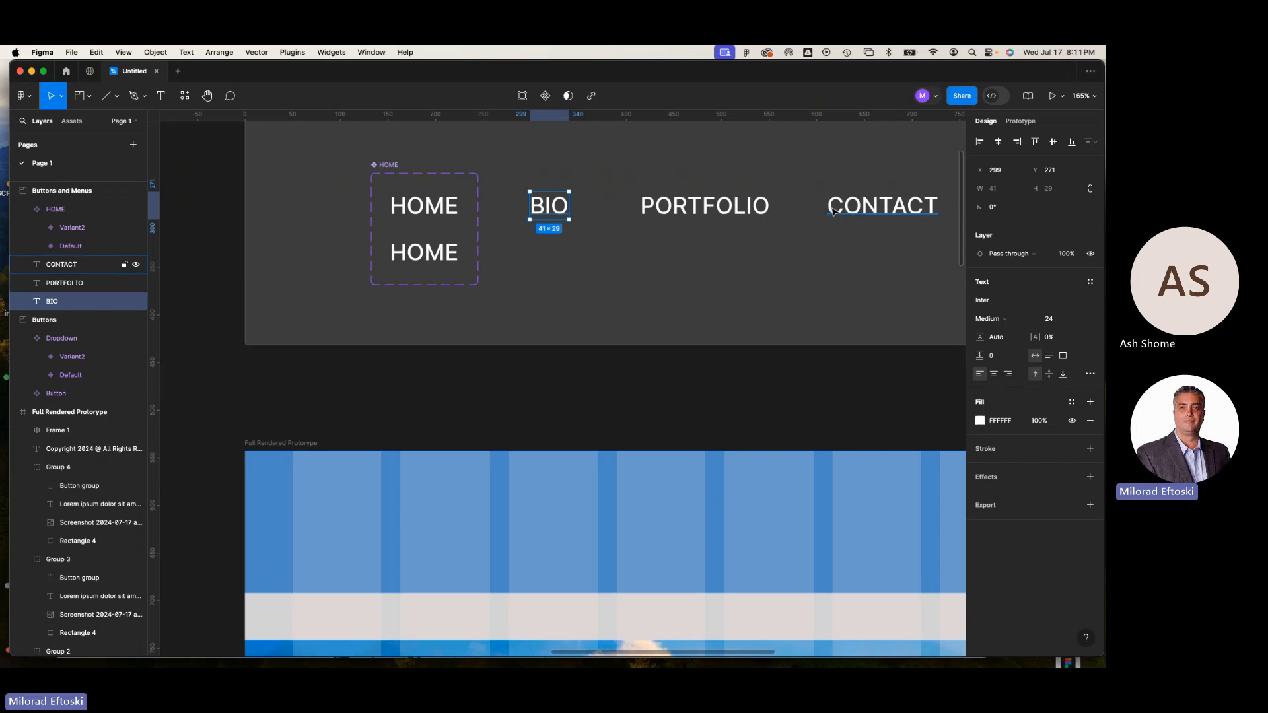
pyautogui.click(432, 254)
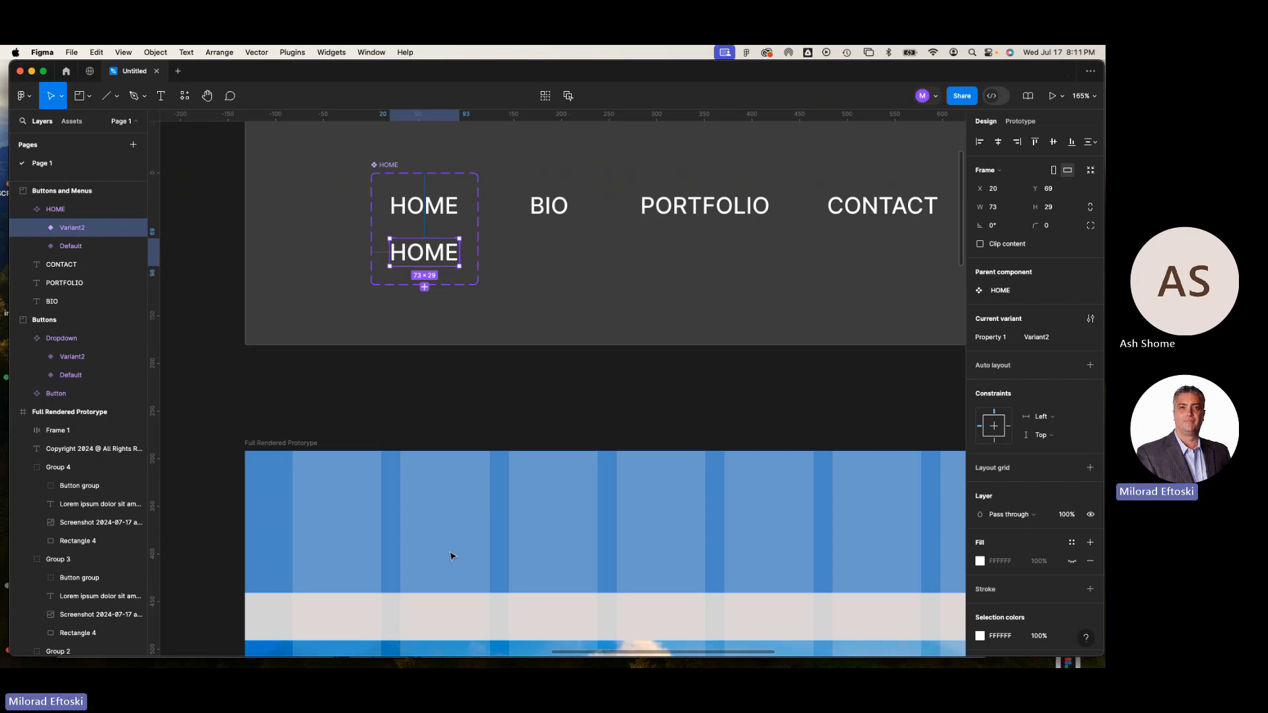
pyautogui.moveTo(468, 548); pyautogui.dragTo(425, 512)
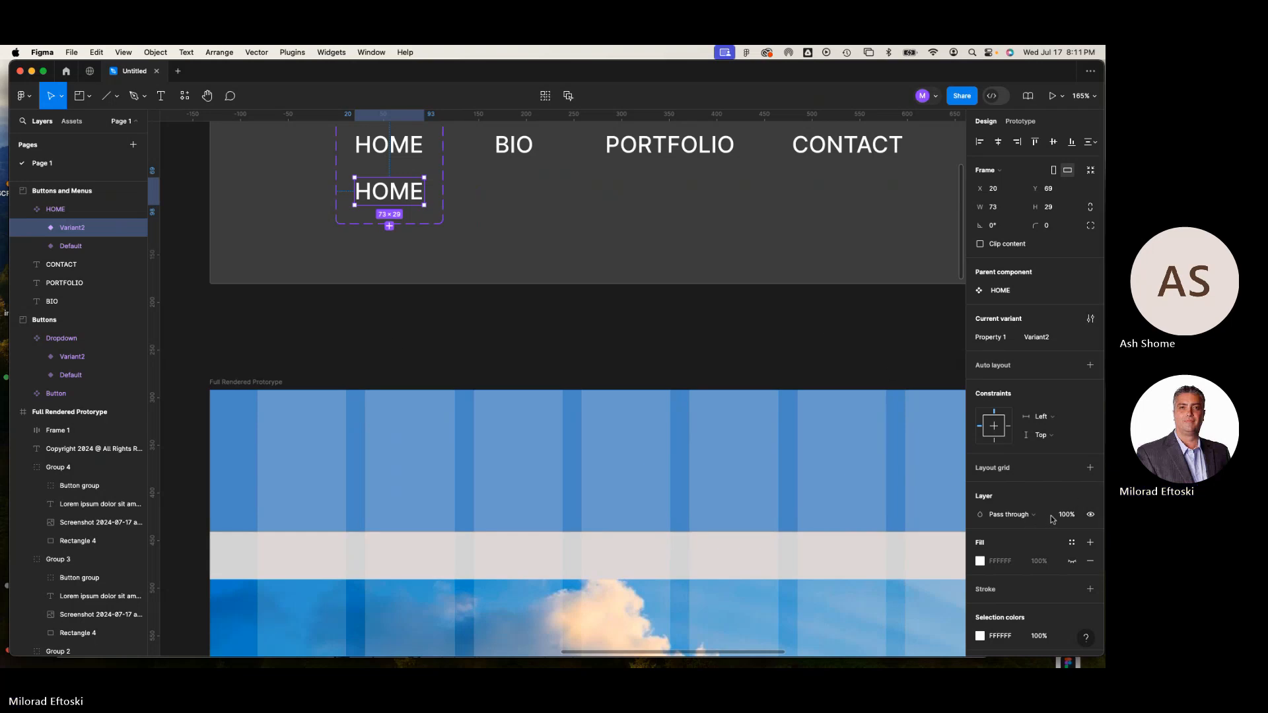
pyautogui.click(980, 561)
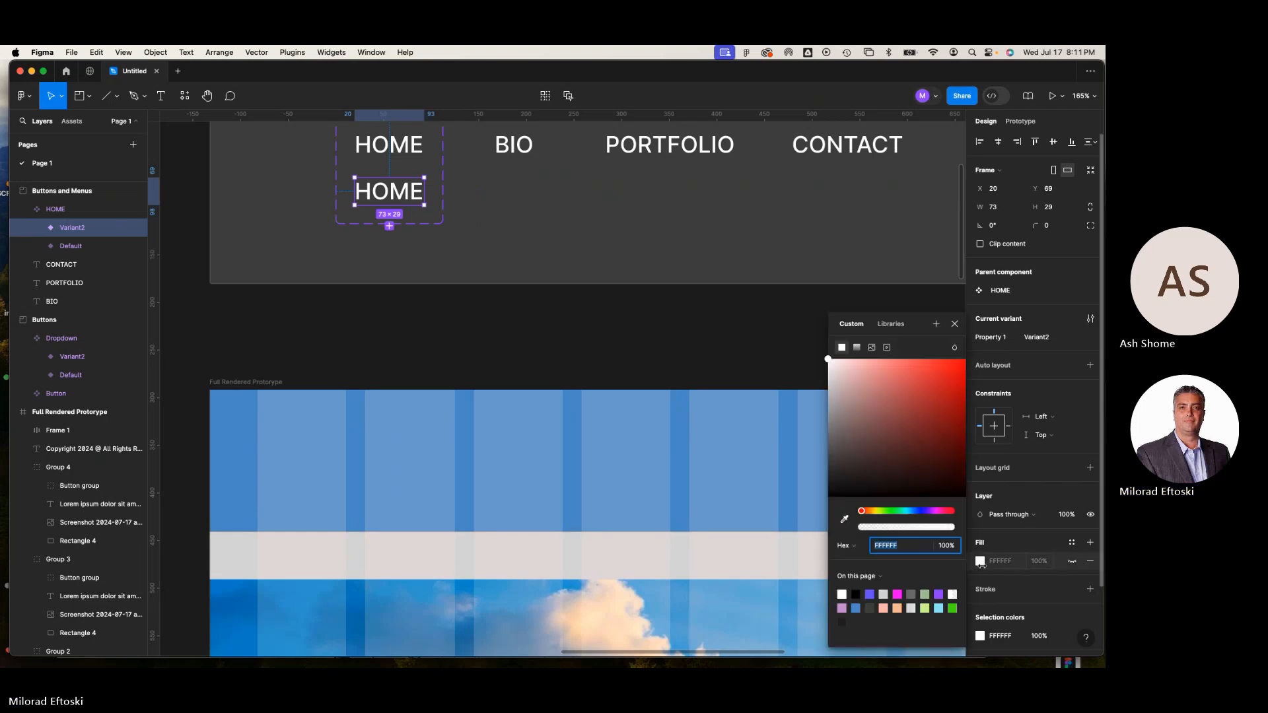
pyautogui.click(913, 510)
pyautogui.click(869, 594)
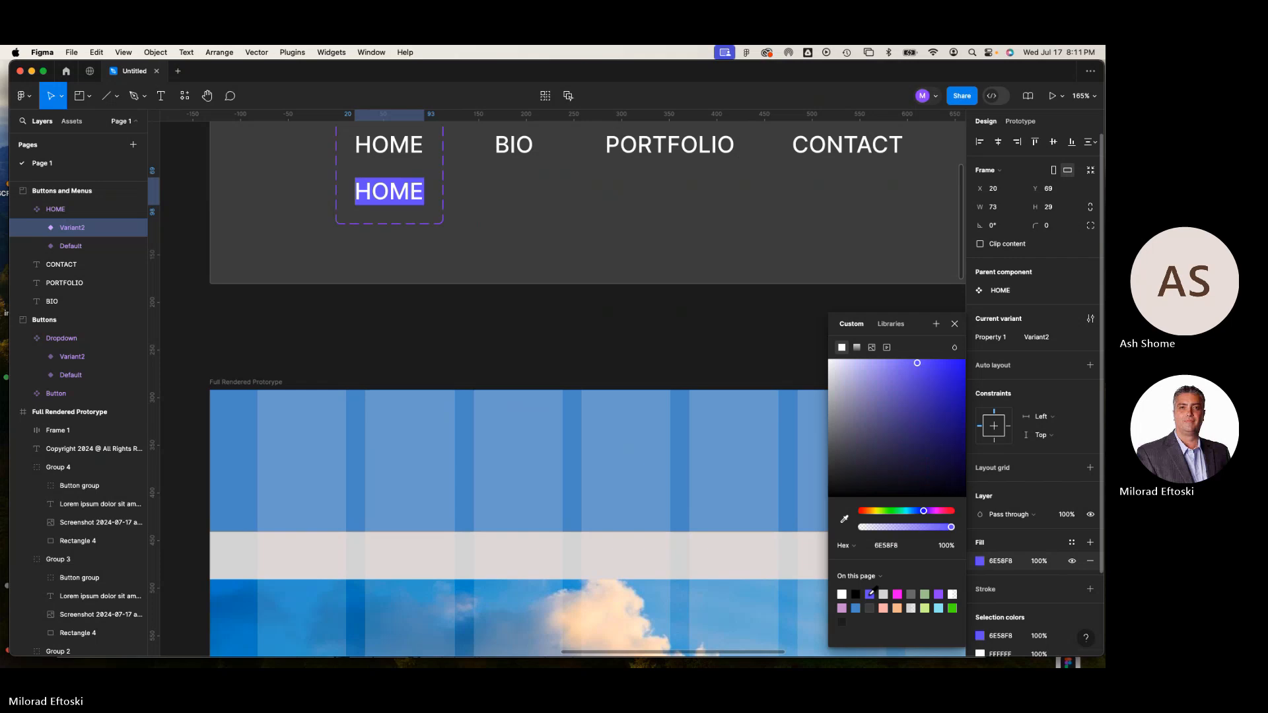
# Undo the purple fill on the HOME component's Variant2 frame, back to its hidden fill
pyautogui.press('Escape')
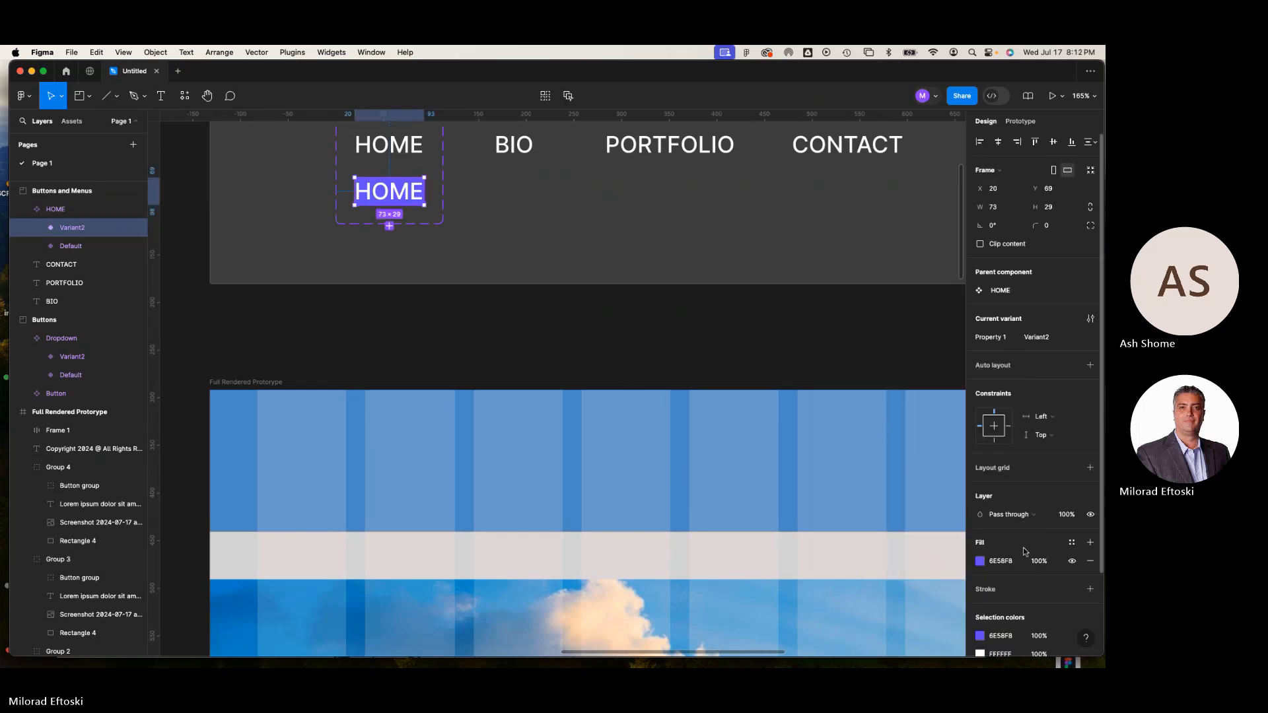
pyautogui.scroll(-2, 997, 500)
pyautogui.click(562, 320)
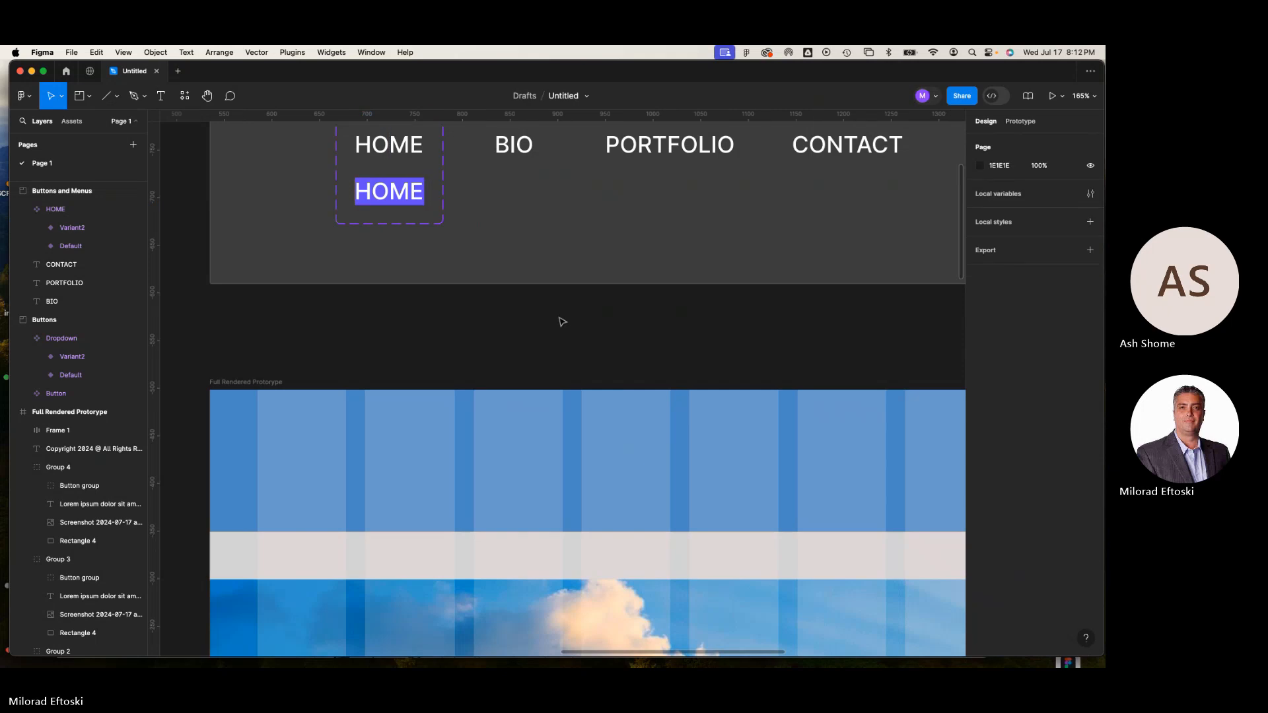
pyautogui.click(559, 309)
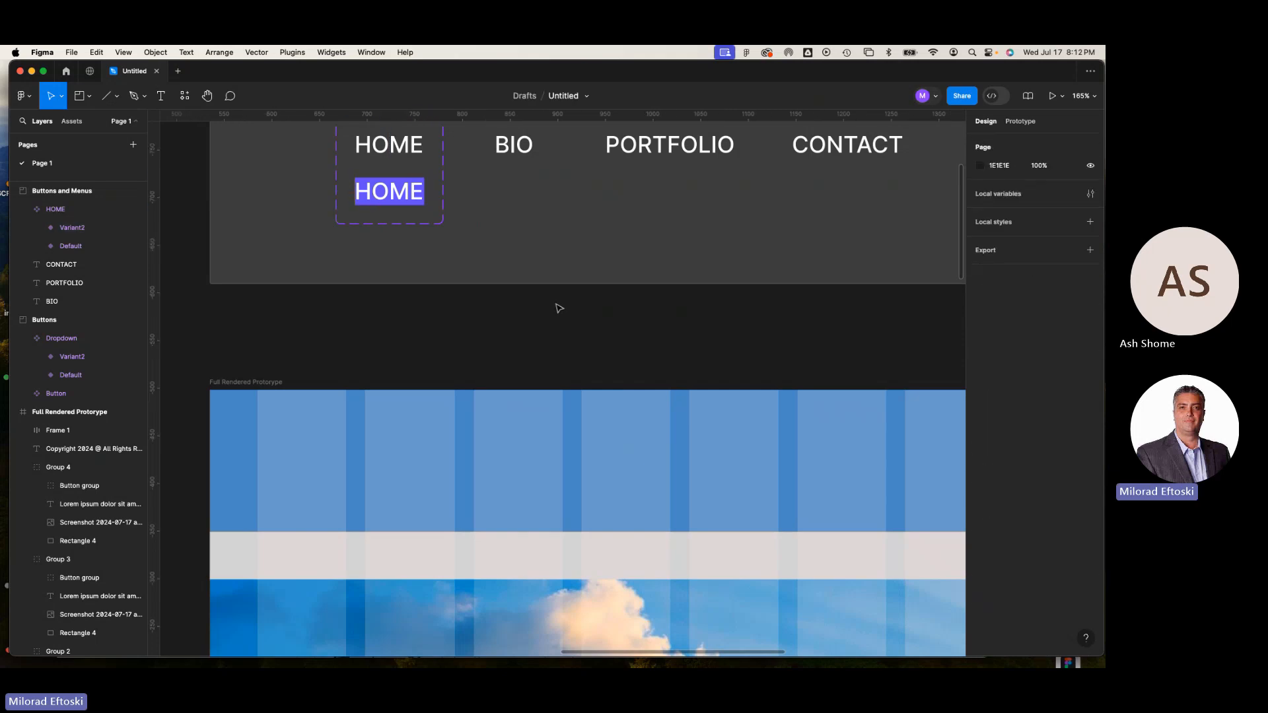
pyautogui.hotkey('ctrl', 'z')
pyautogui.hotkey('ctrl', 'z')
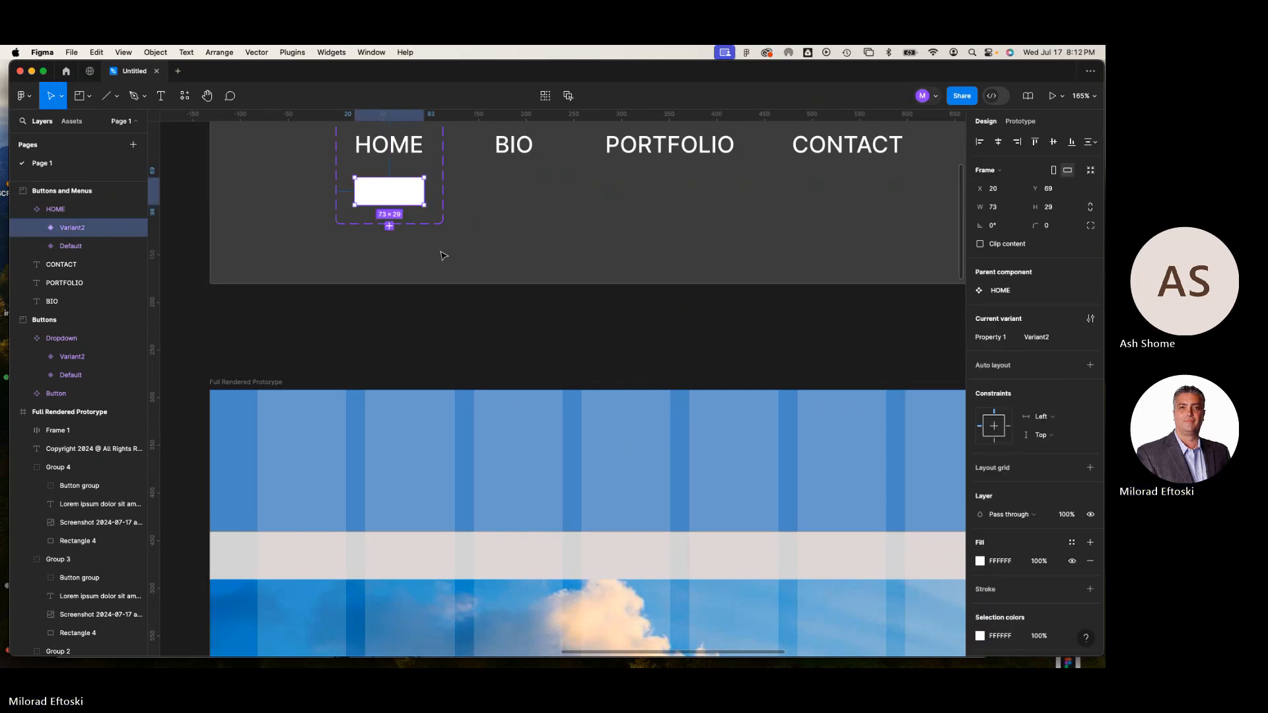
pyautogui.hotkey('ctrl', 'z')
# Set the HOME text inside Variant2 to purple 6E58F8 from the page colours
pyautogui.click(565, 259)
pyautogui.click(420, 210)
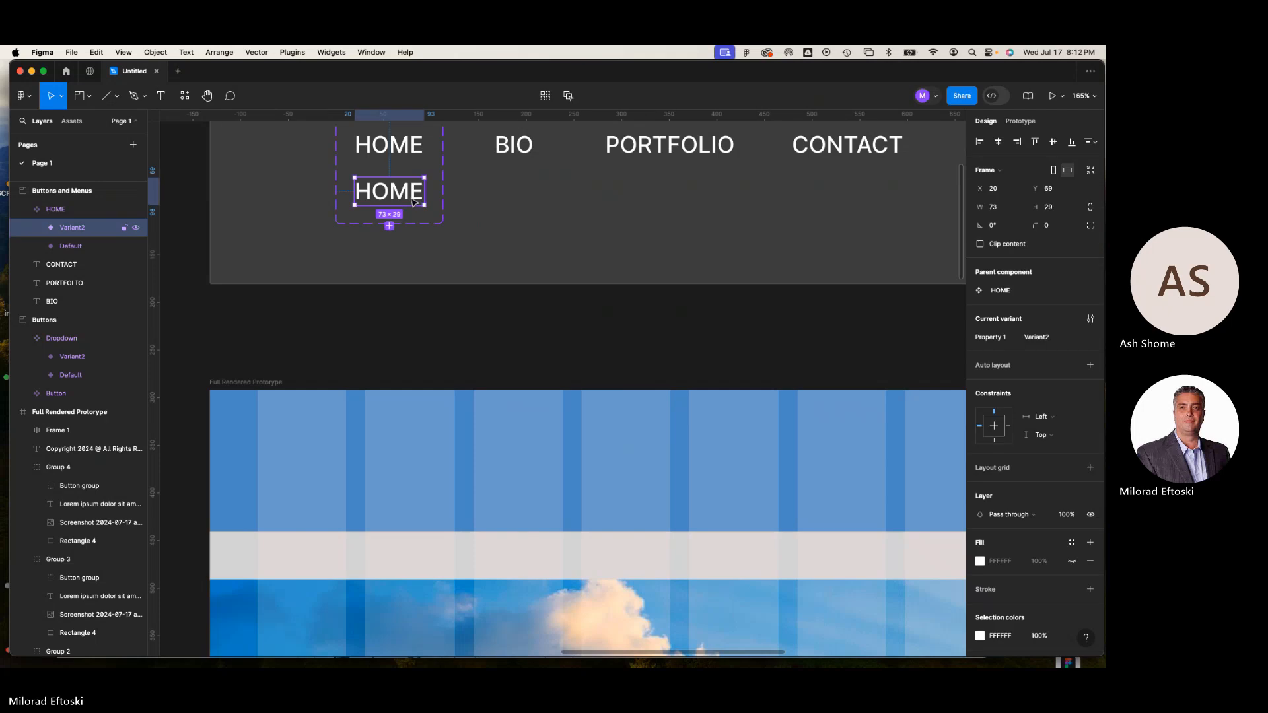
pyautogui.scroll(-2, 1032, 540)
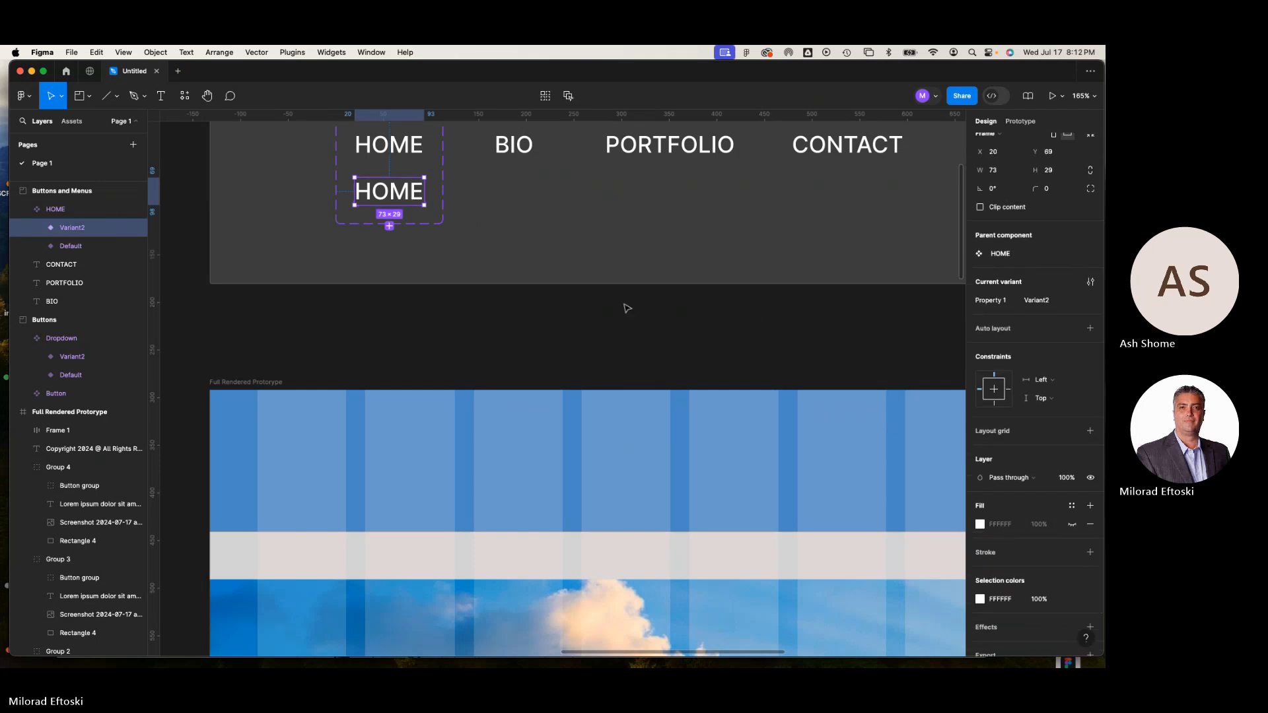
pyautogui.doubleClick(404, 197)
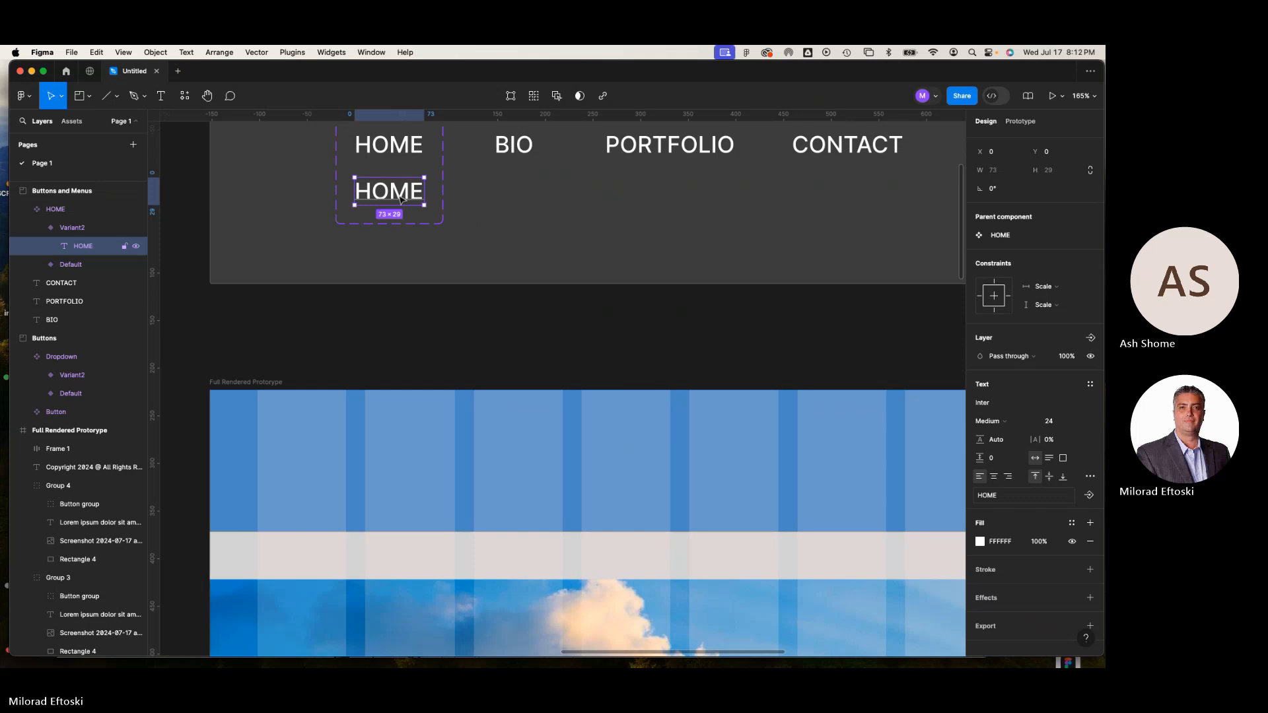
pyautogui.click(979, 541)
pyautogui.click(953, 383)
pyautogui.moveTo(952, 385); pyautogui.dragTo(944, 394)
pyautogui.click(869, 594)
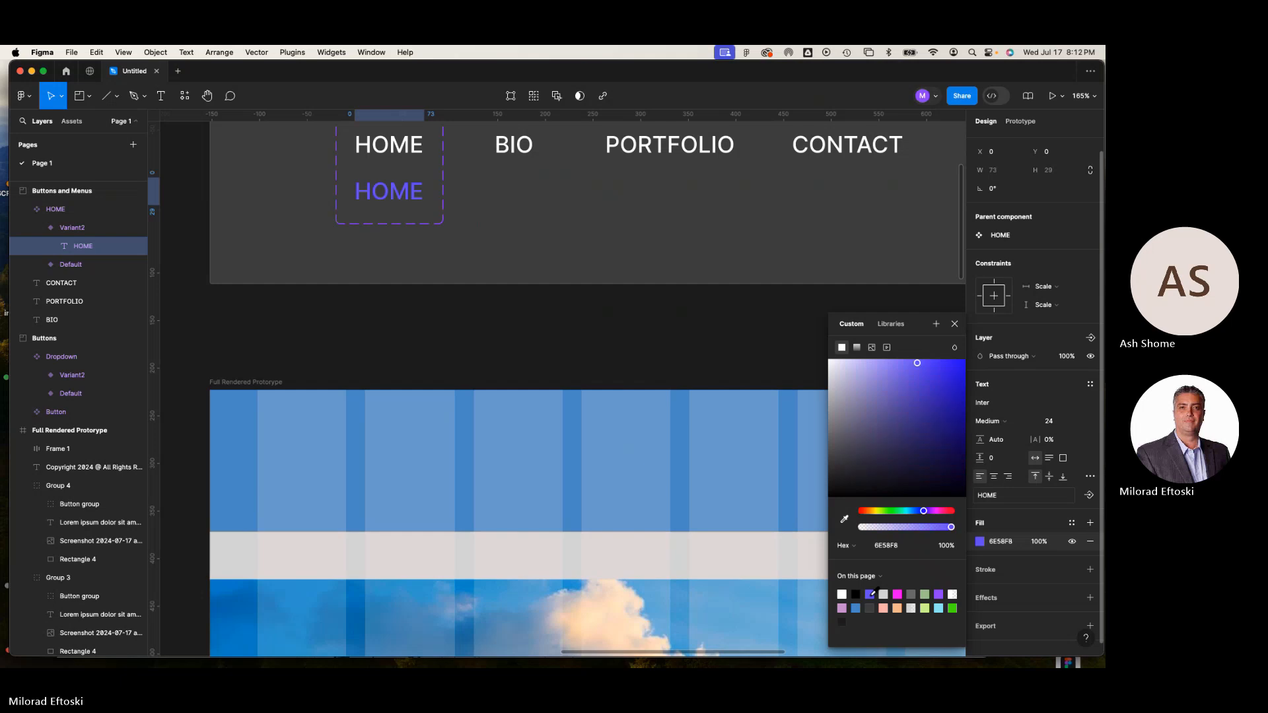
pyautogui.click(536, 269)
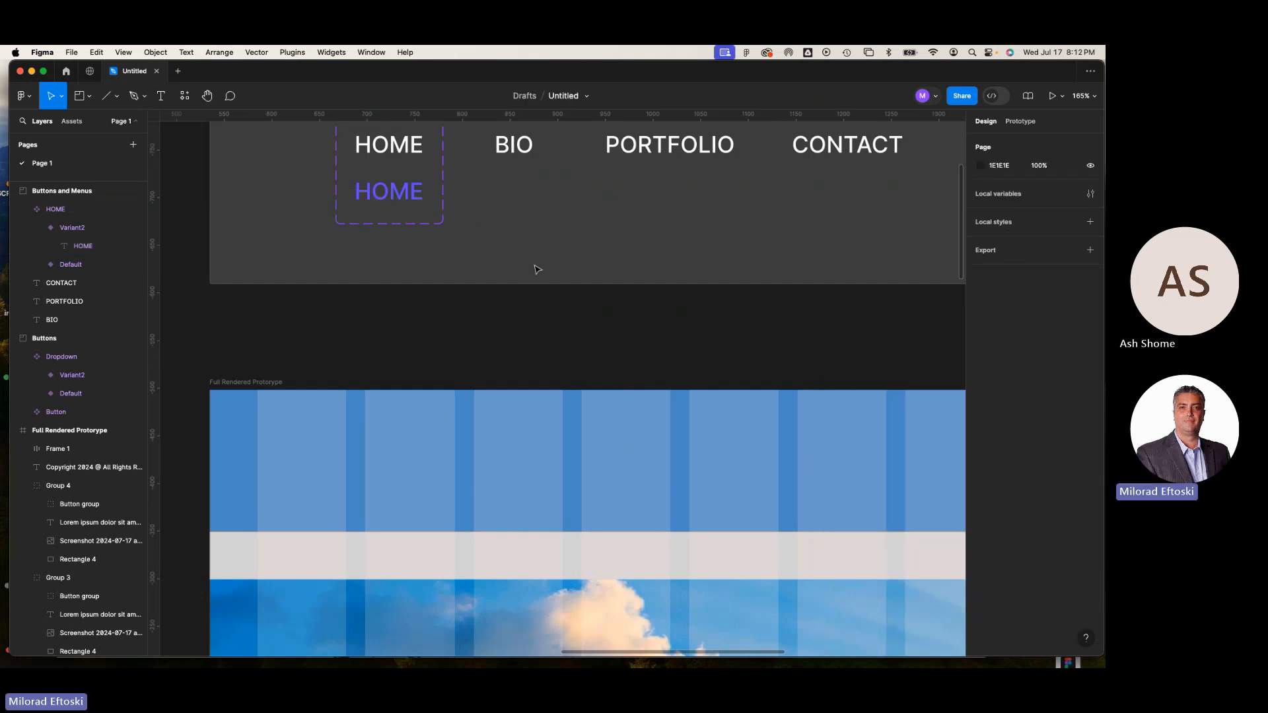
pyautogui.click(395, 150)
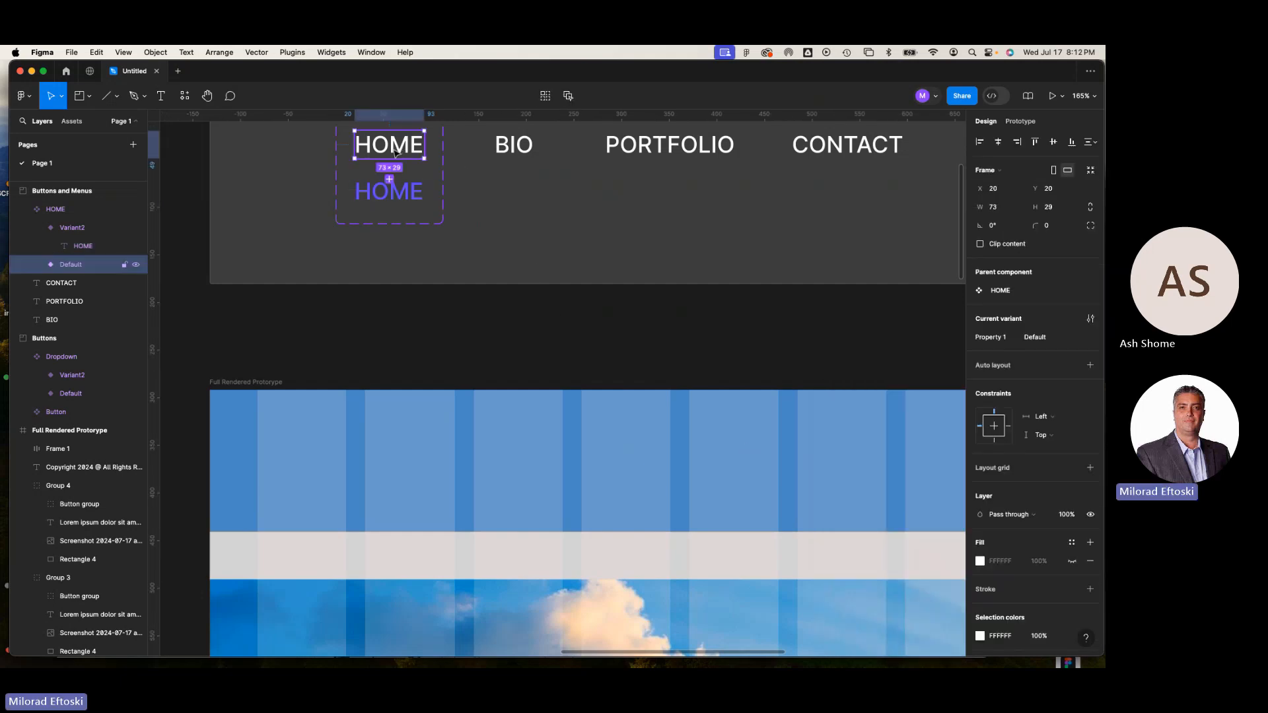
pyautogui.click(980, 560)
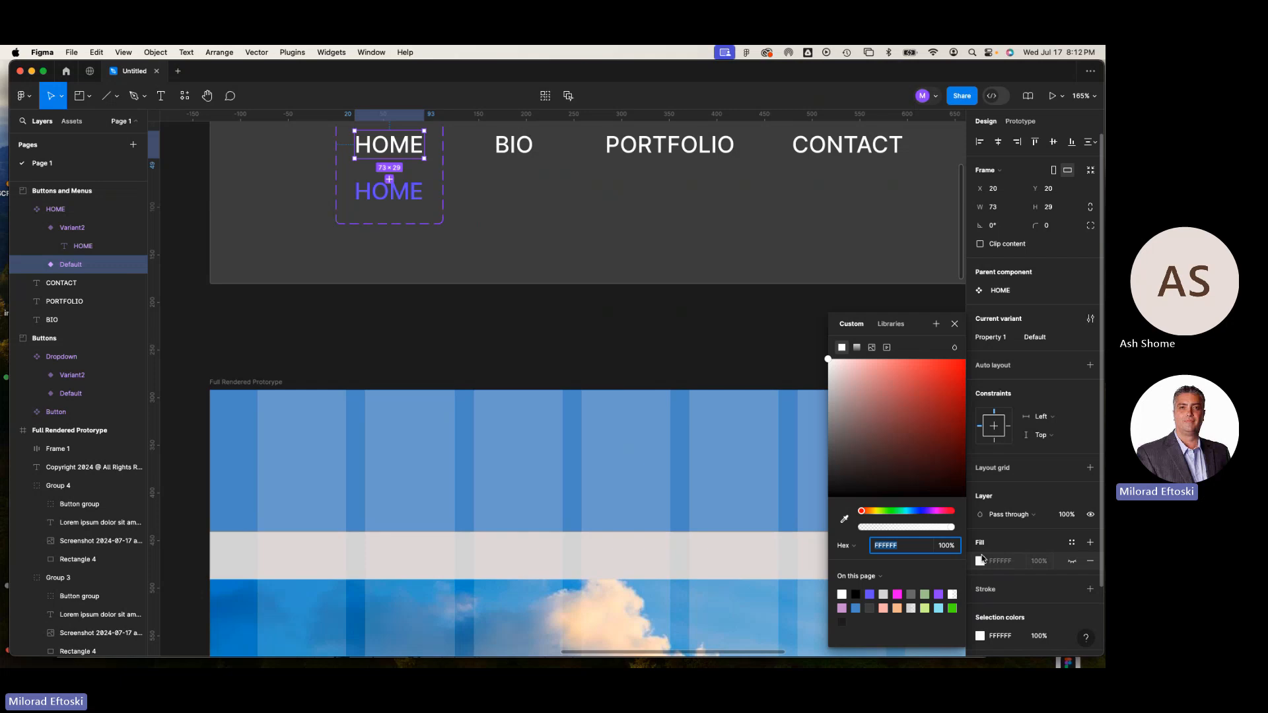
pyautogui.click(939, 417)
pyautogui.hotkey('ctrl', 'z')
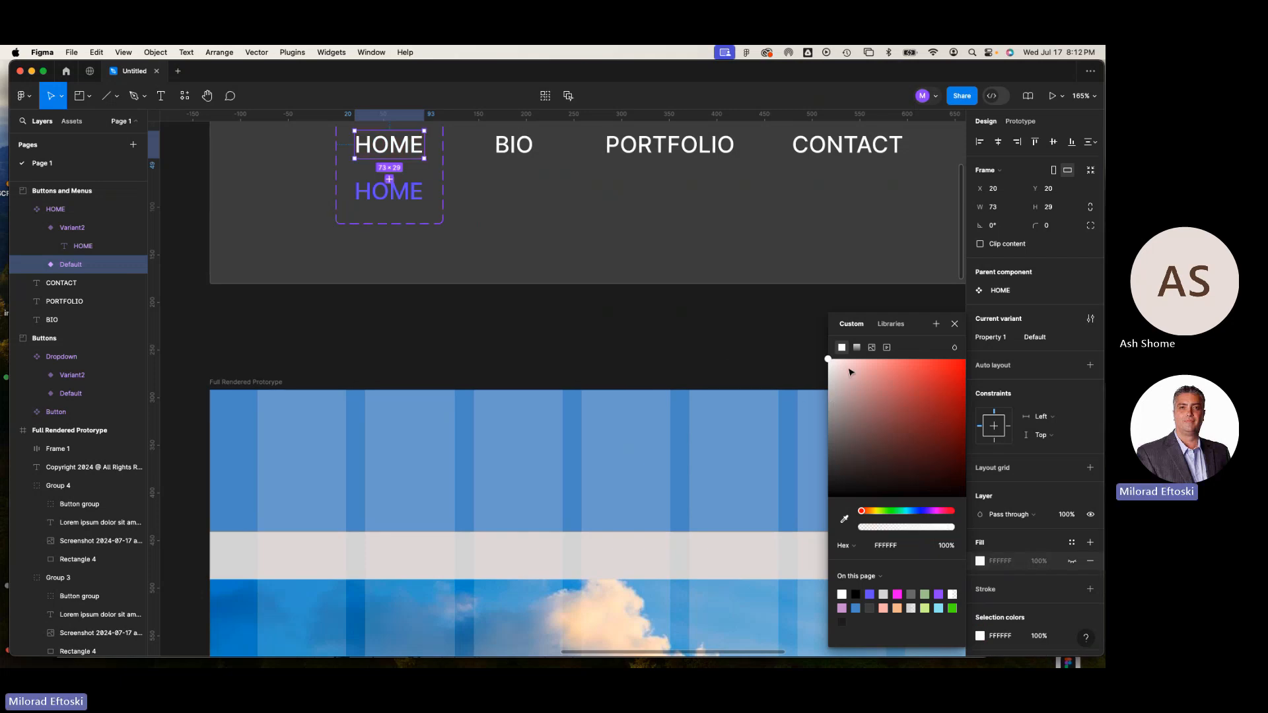
# Set the HOME text inside the Default variant to black 000000 from the page colours
pyautogui.doubleClick(391, 155)
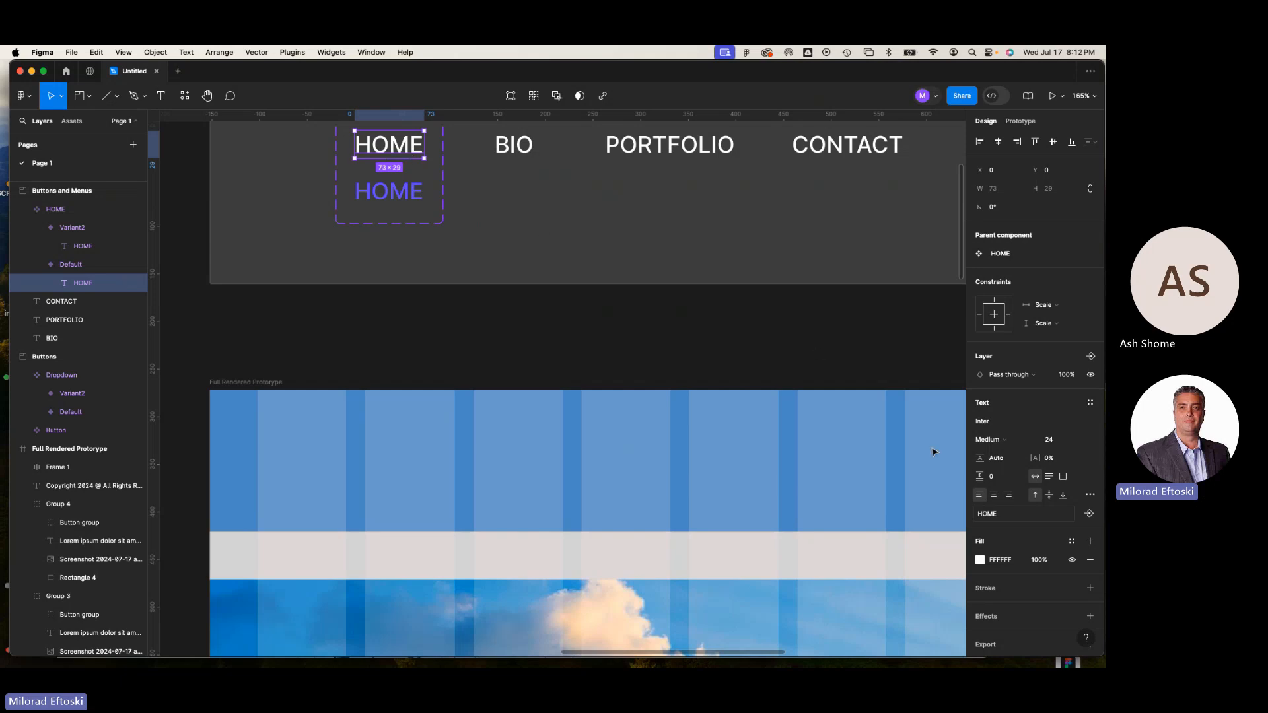
pyautogui.click(979, 560)
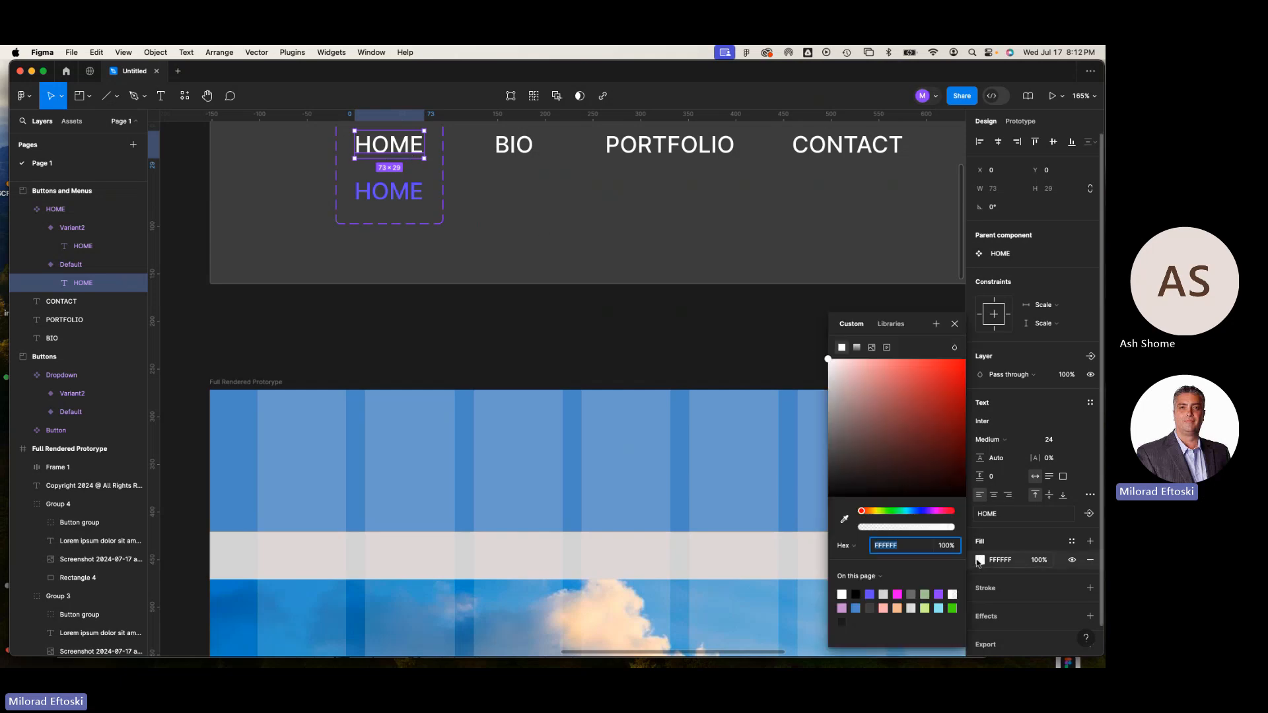
pyautogui.click(926, 593)
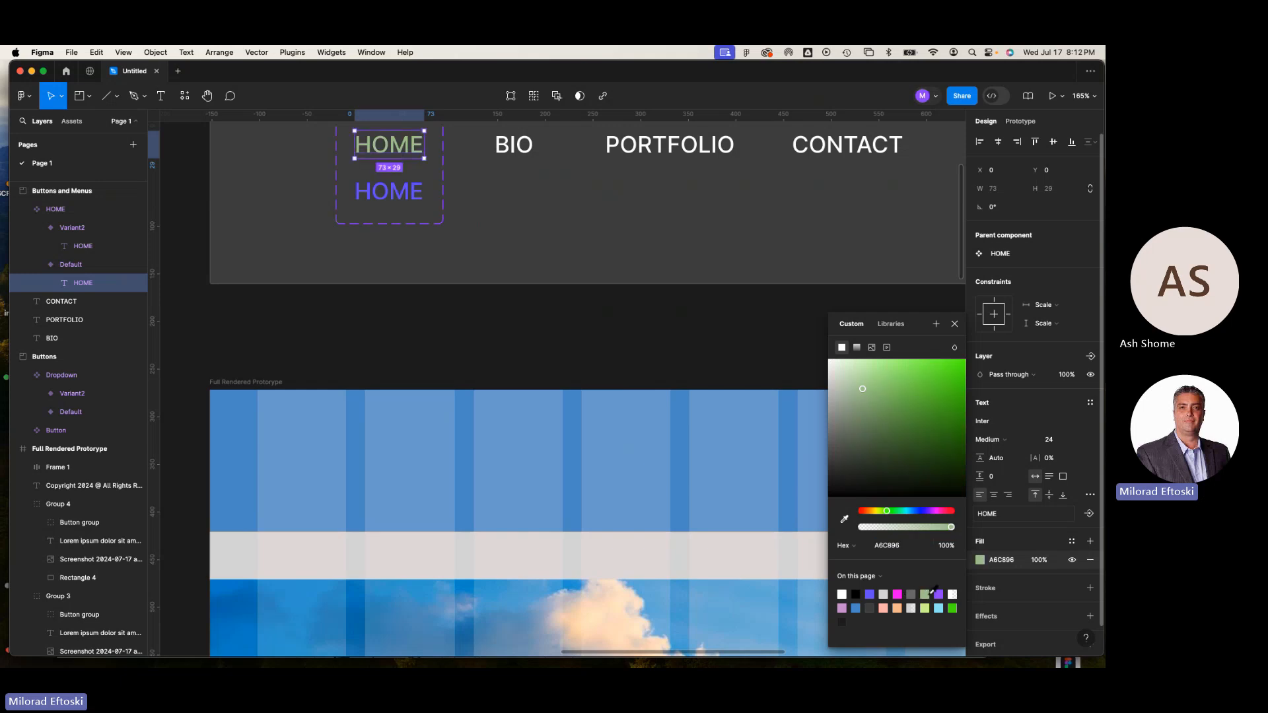
pyautogui.click(938, 593)
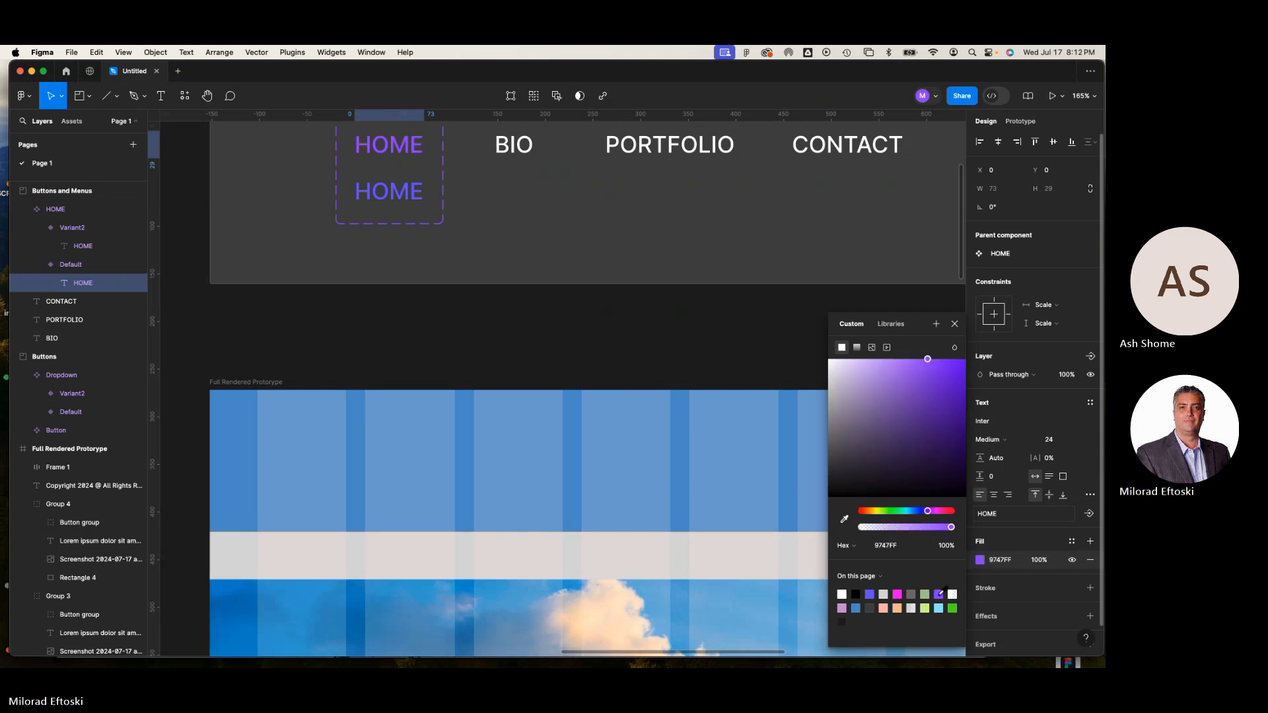
pyautogui.click(870, 607)
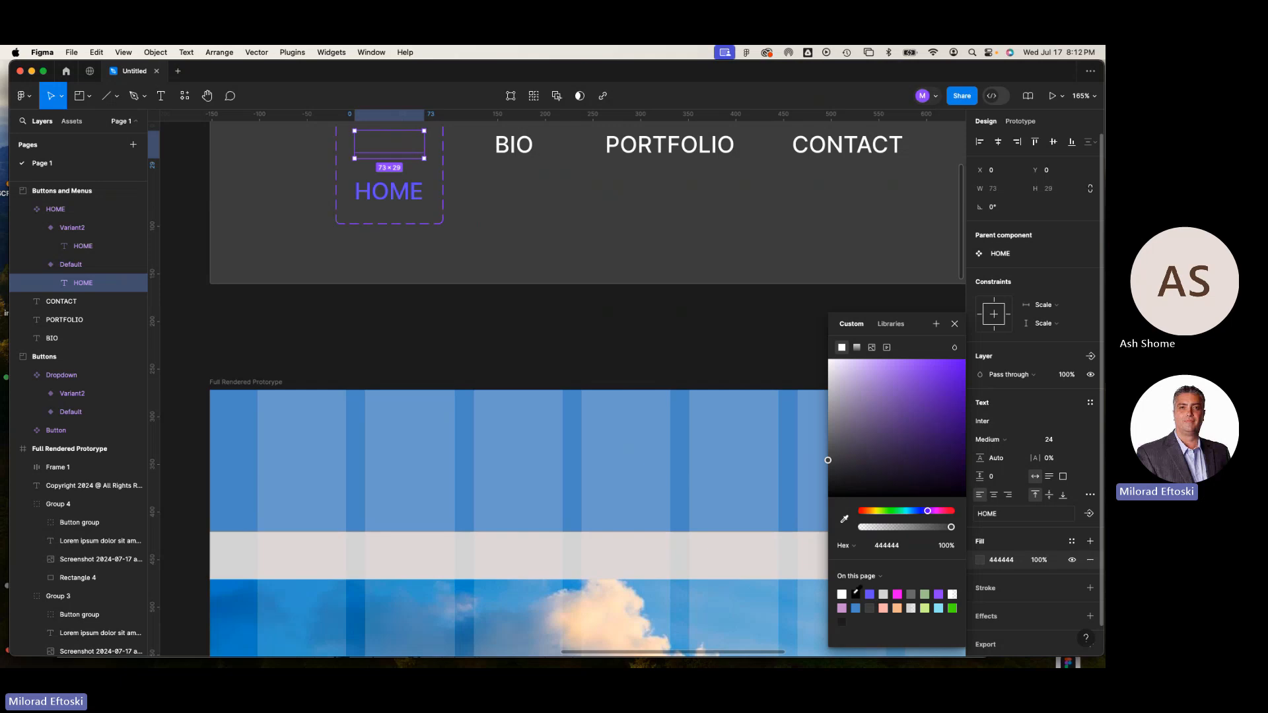
pyautogui.click(855, 594)
pyautogui.click(584, 327)
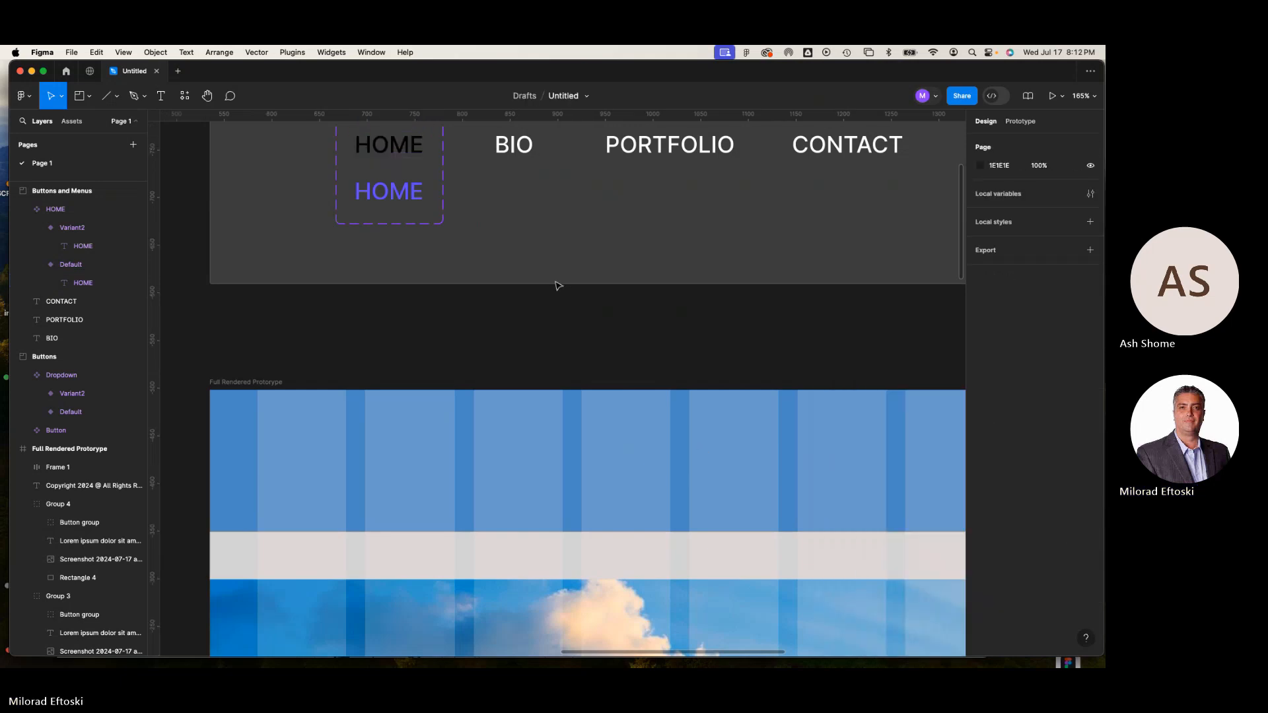
# Compare the text colours of the two HOME variants with the BIO label and the prototype's light menu bar
pyautogui.scroll(5, 548, 297)
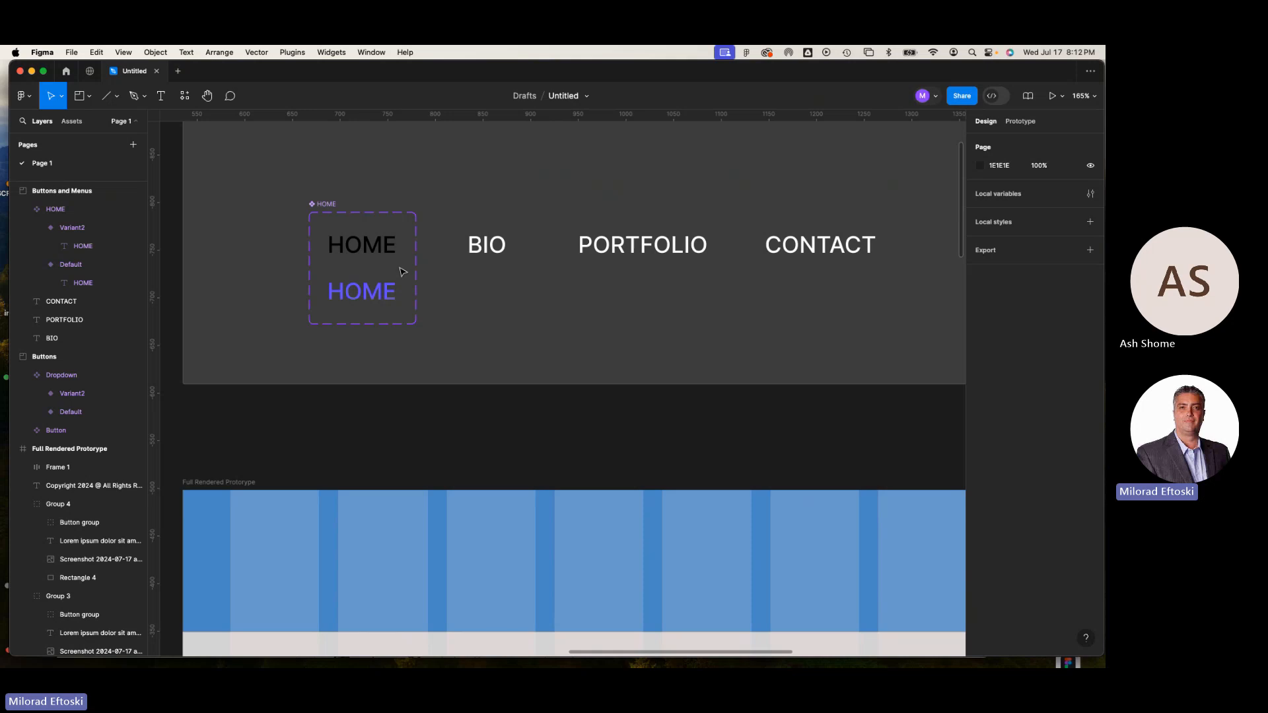
pyautogui.scroll(-5, 485, 327)
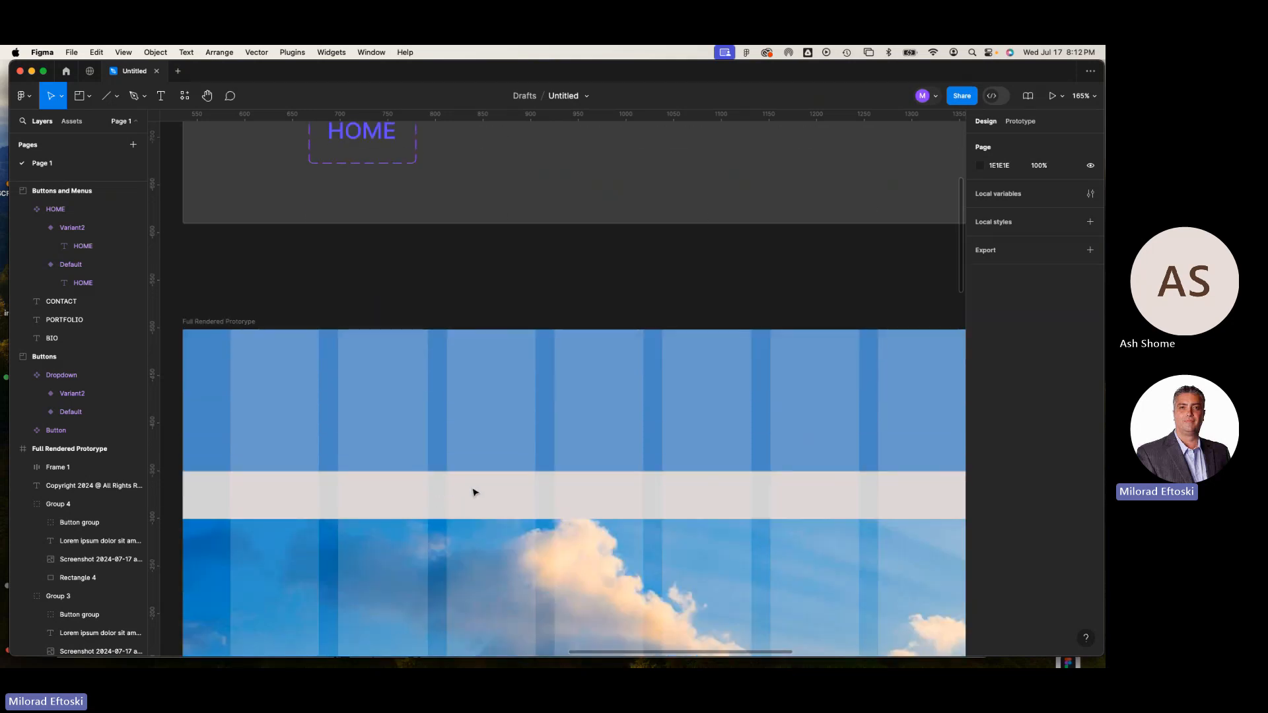
pyautogui.scroll(3, 471, 401)
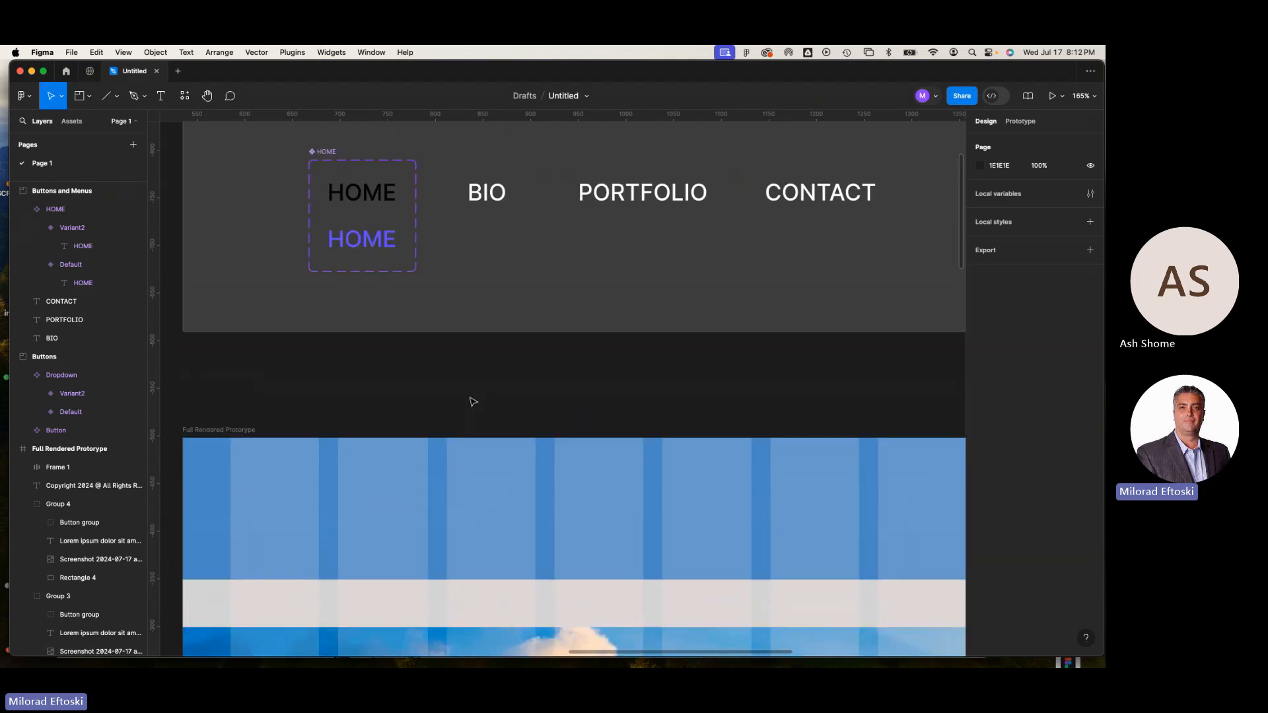
pyautogui.click(381, 205)
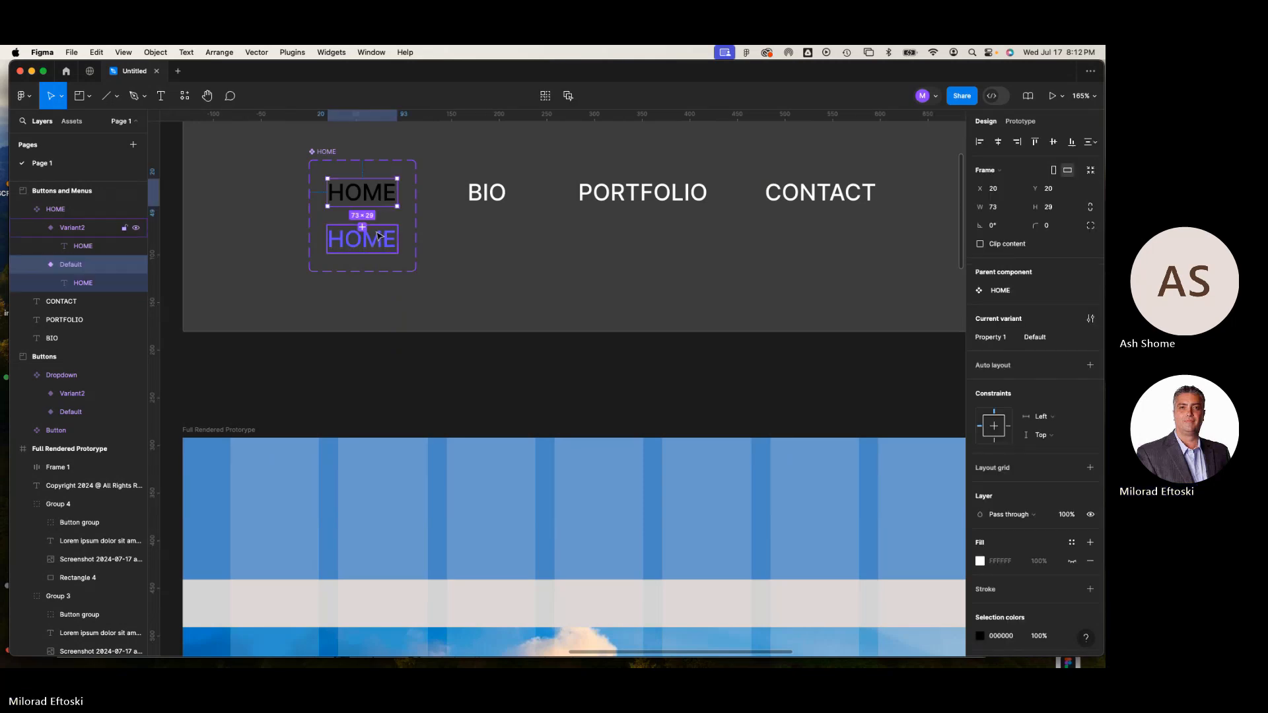
pyautogui.click(361, 239)
pyautogui.scroll(-1, 972, 429)
pyautogui.scroll(-2, 972, 430)
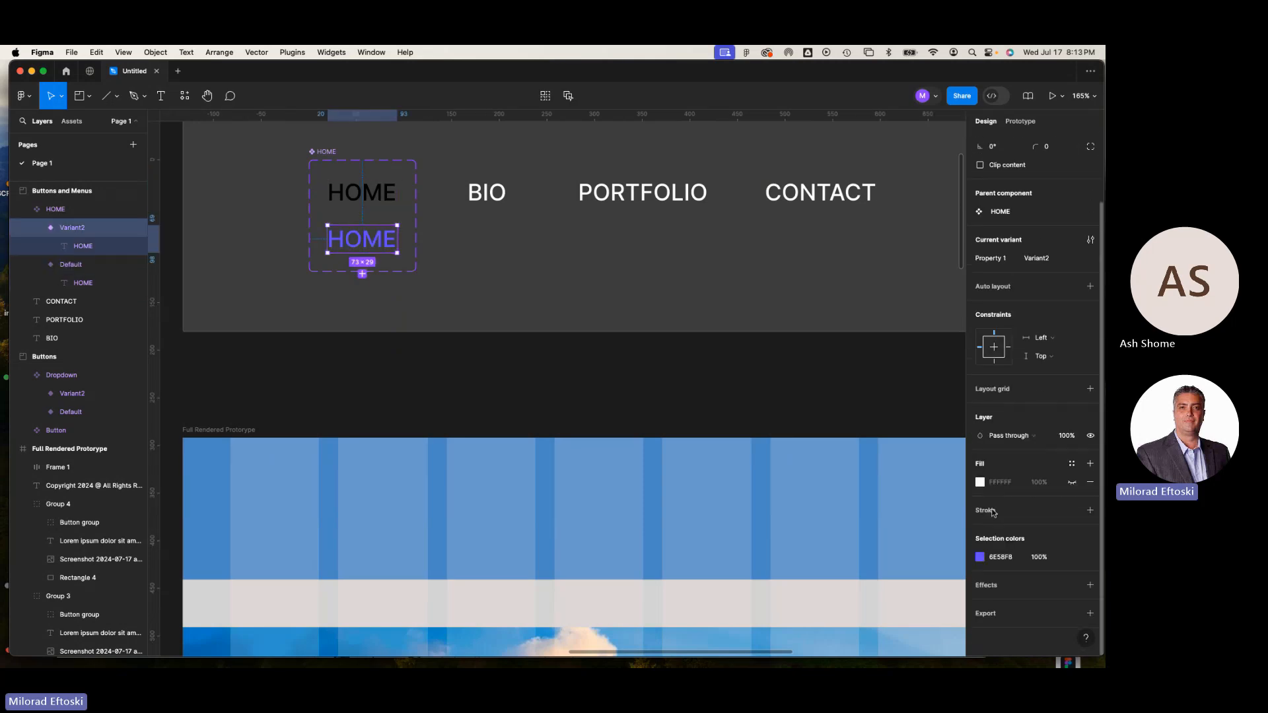
pyautogui.click(981, 558)
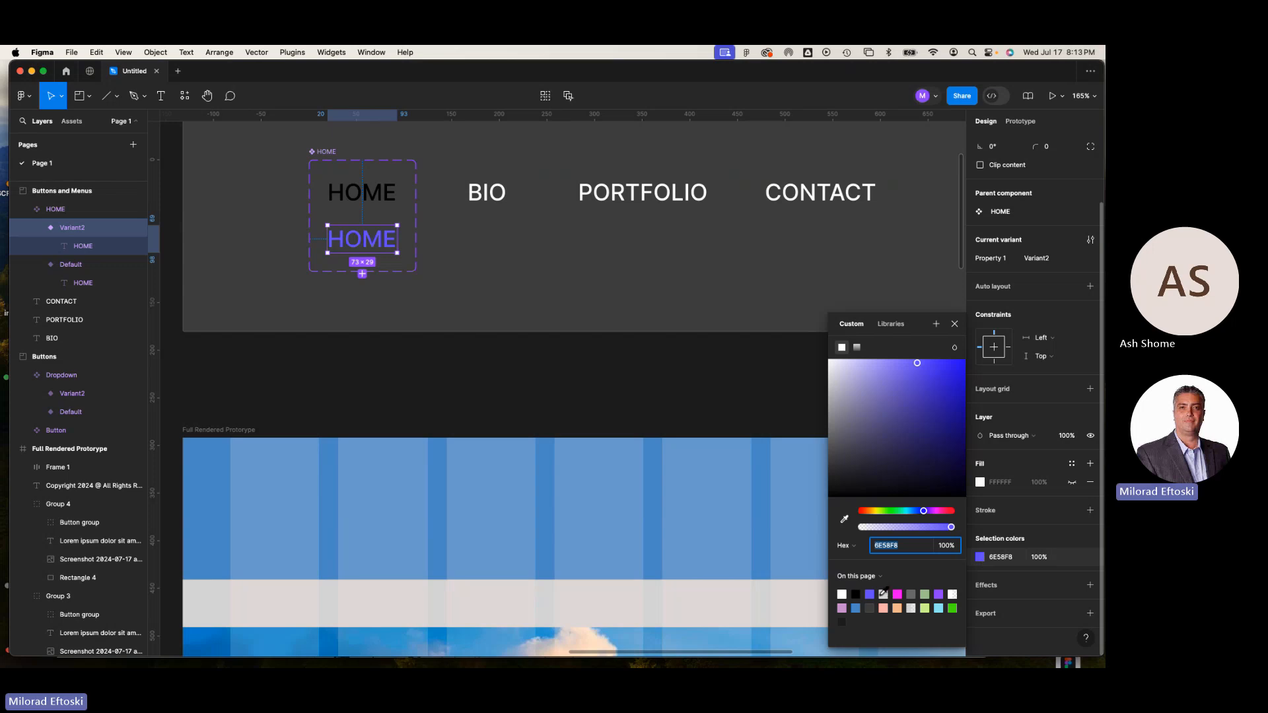
pyautogui.click(646, 367)
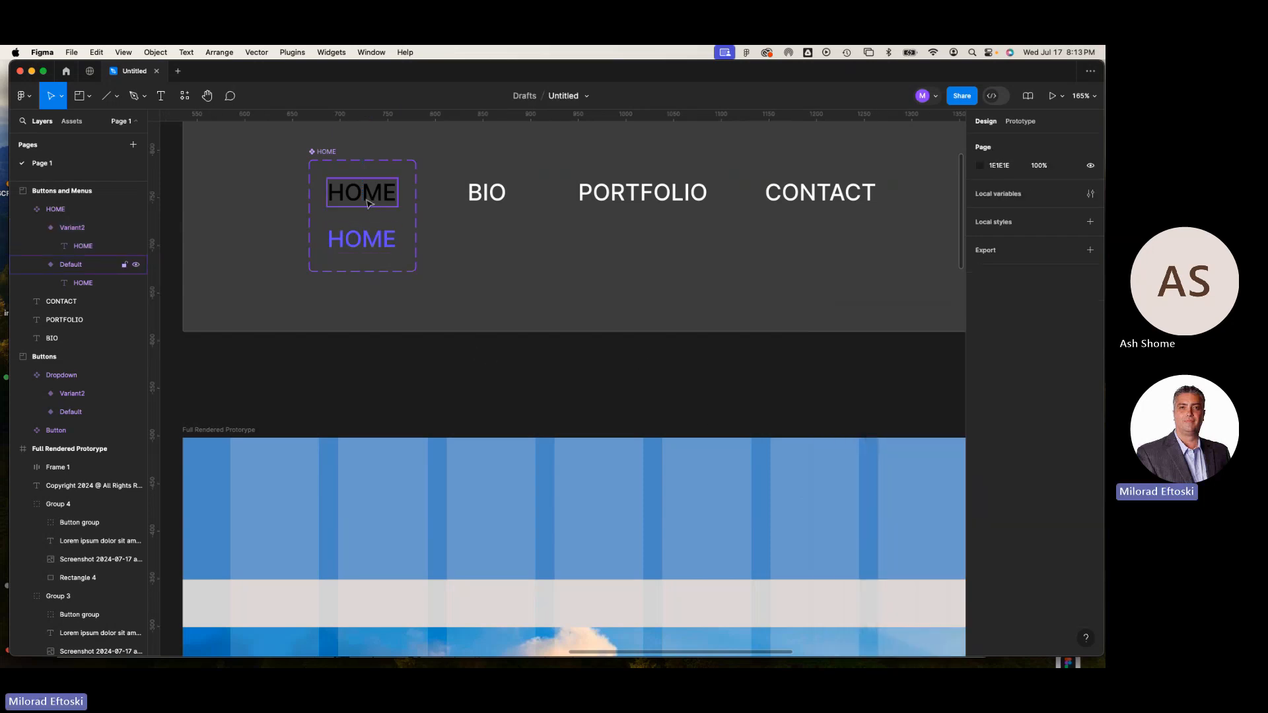
pyautogui.click(483, 202)
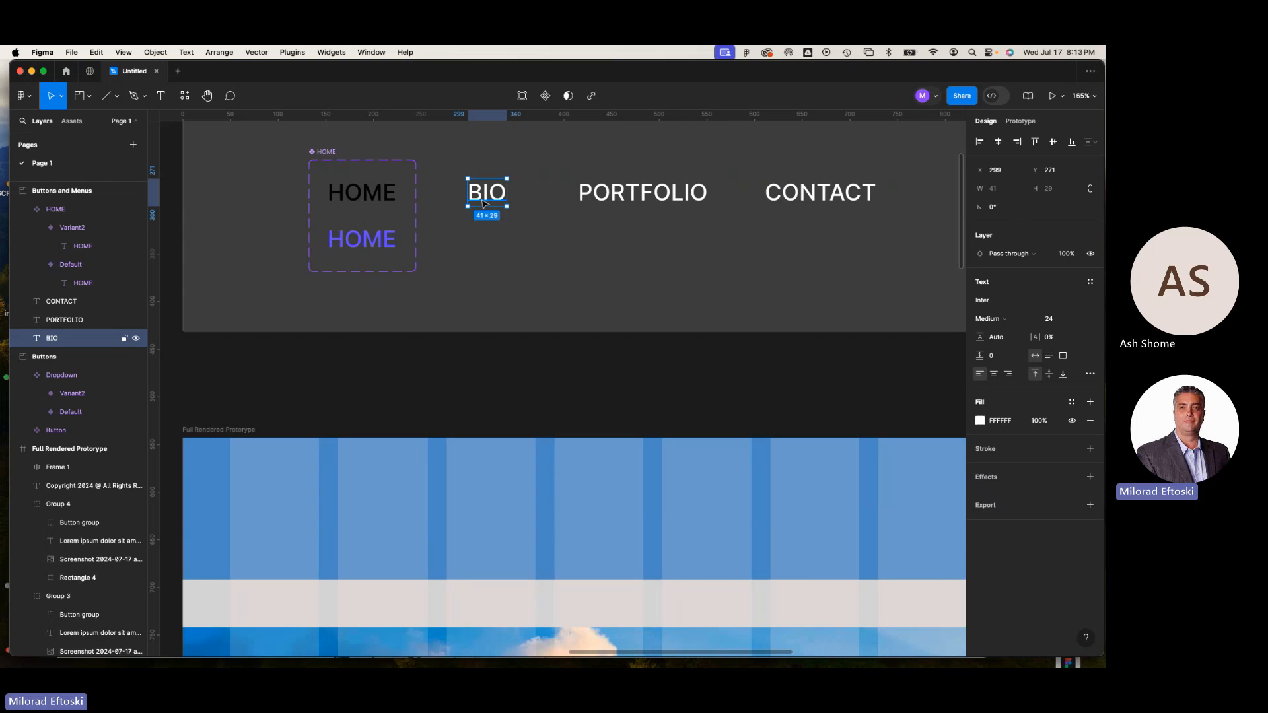
# Connect the HOME component's Default variant to Variant2 with a prototype interaction
pyautogui.click(368, 196)
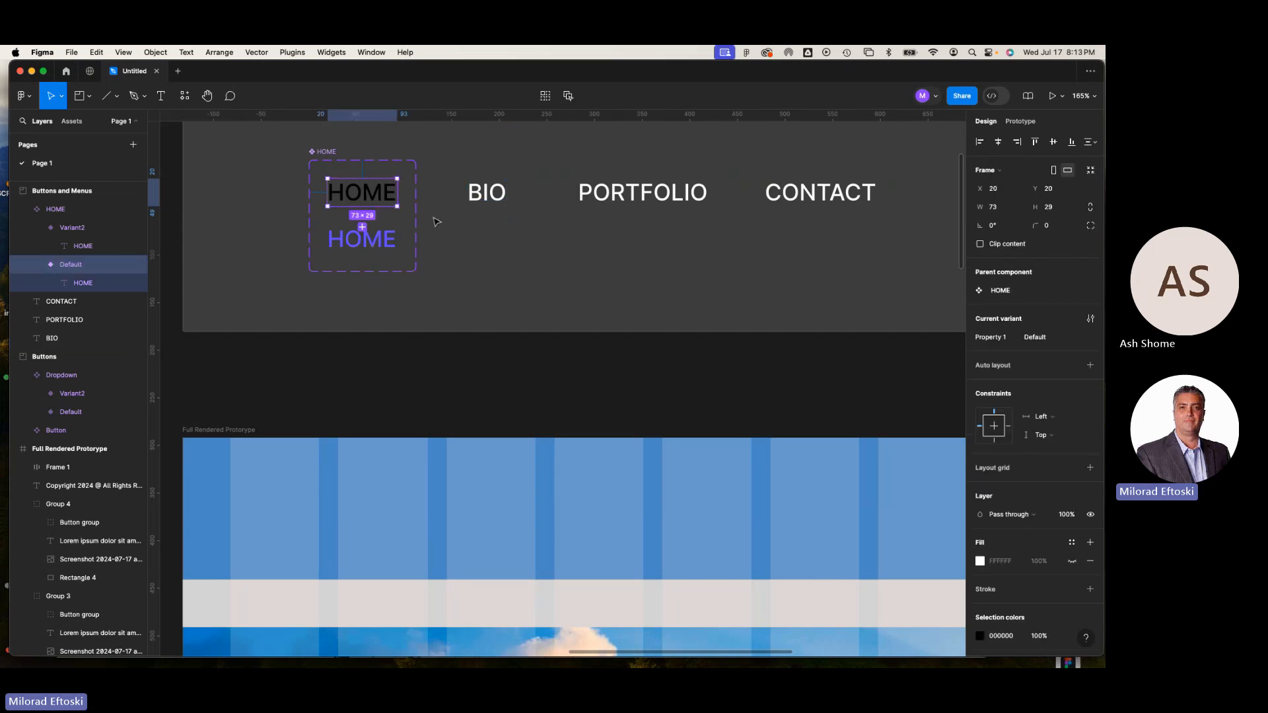
pyautogui.moveTo(436, 221); pyautogui.dragTo(594, 389)
pyautogui.scroll(5, 632, 331)
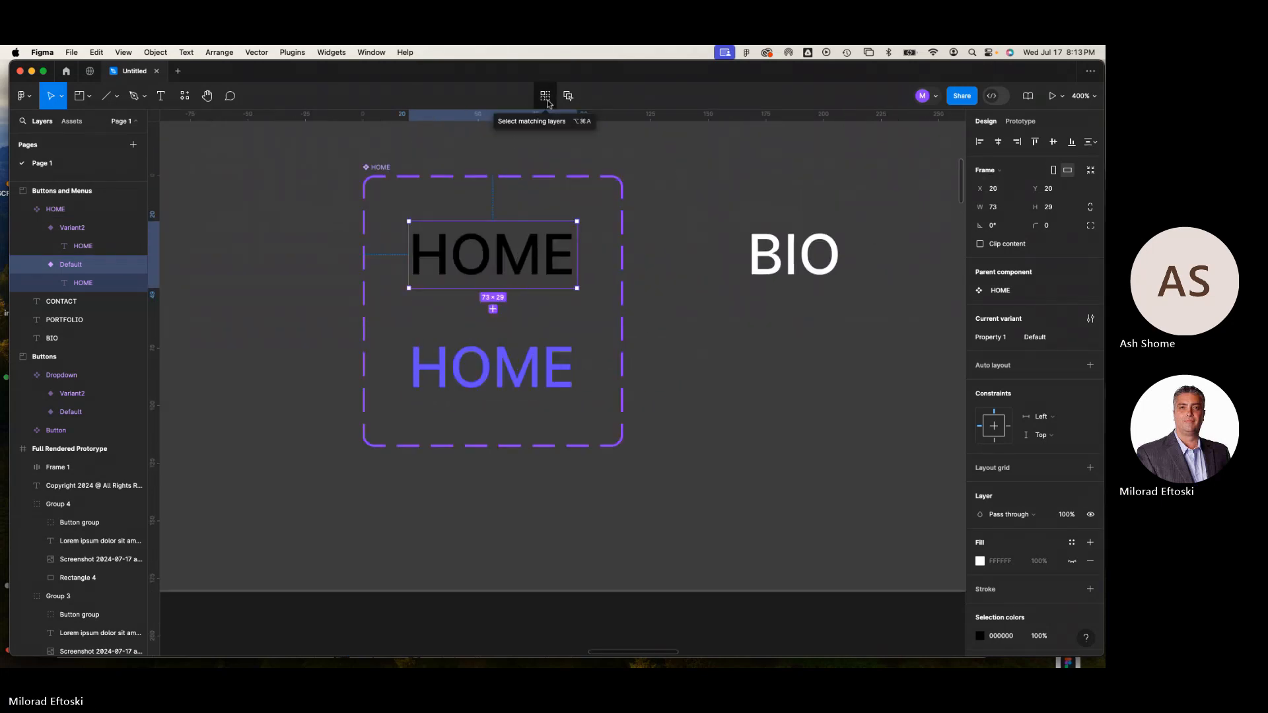
pyautogui.click(1020, 122)
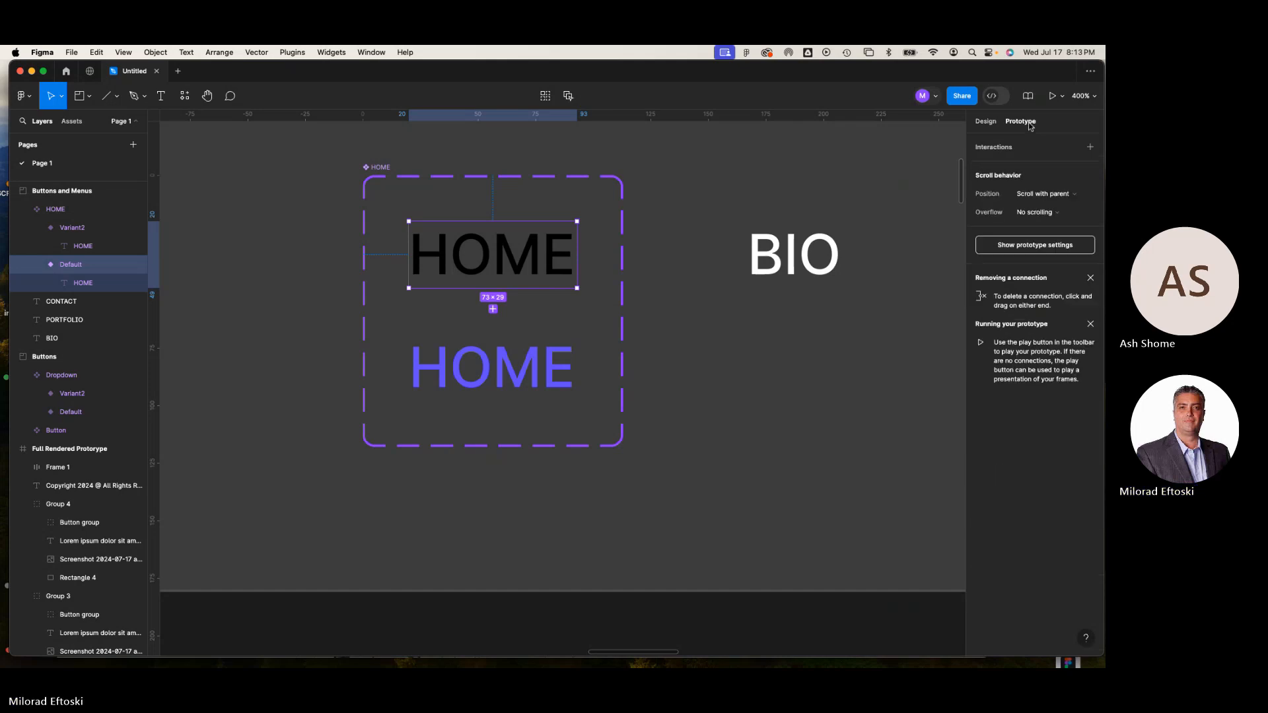
pyautogui.click(985, 122)
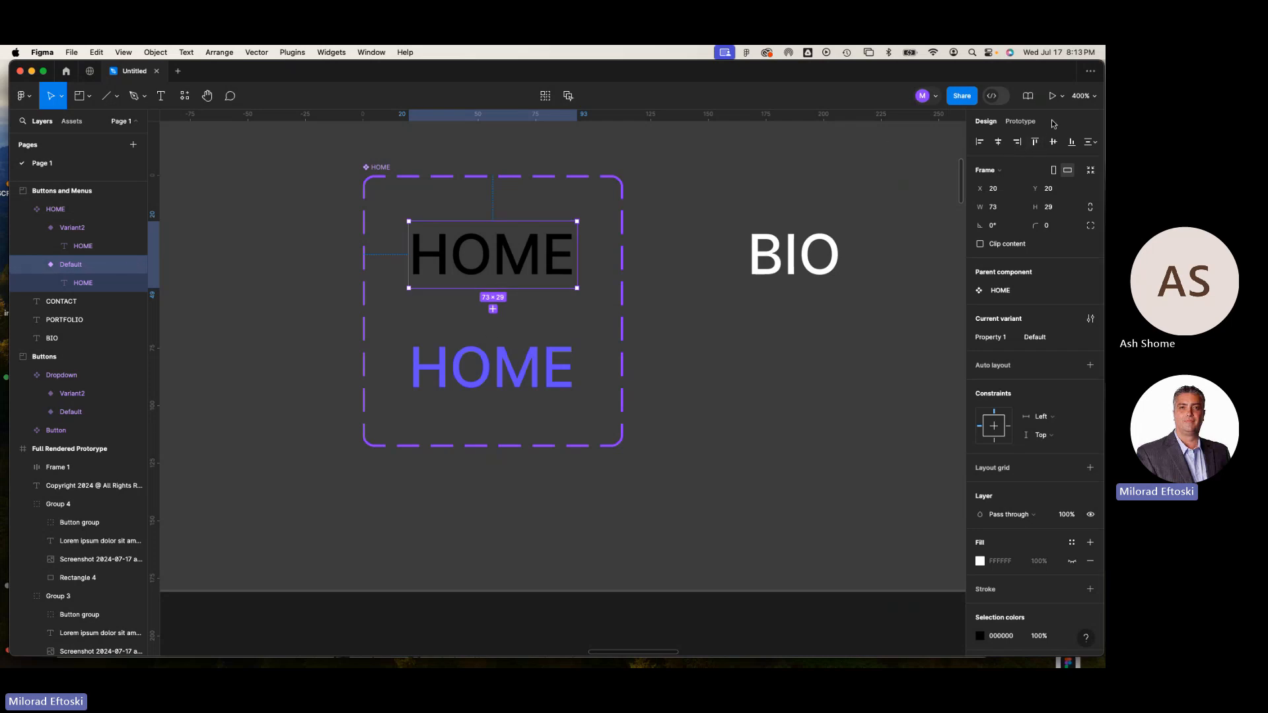
pyautogui.click(1022, 122)
pyautogui.click(986, 123)
pyautogui.click(1021, 122)
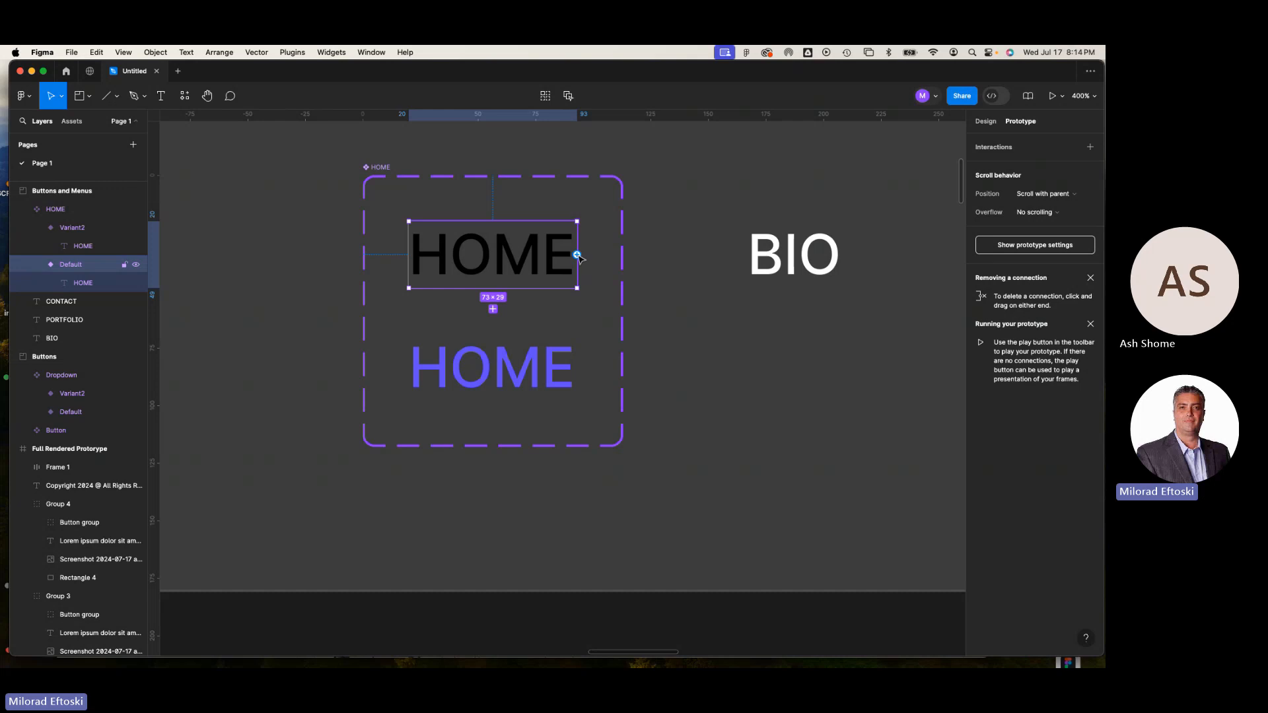
pyautogui.moveTo(577, 255); pyautogui.dragTo(542, 369)
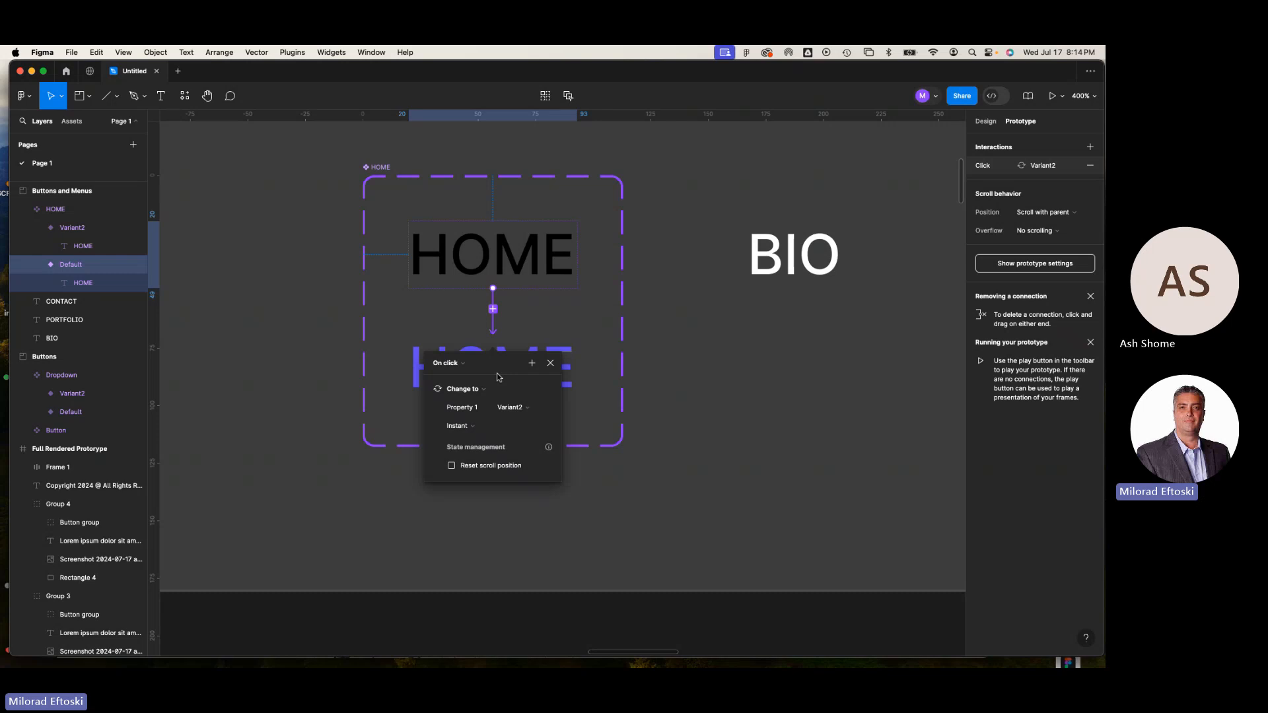
# Change the trigger of the Default-to-Variant2 interaction to While hovering
pyautogui.click(464, 365)
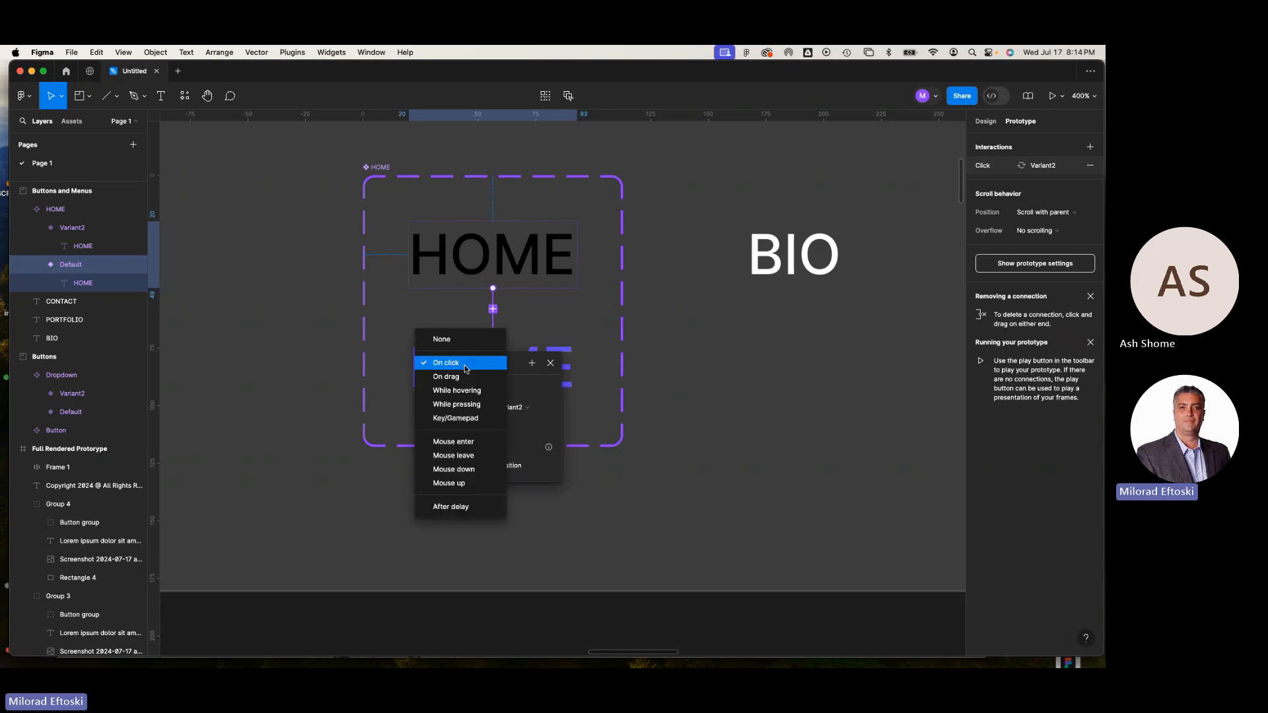
pyautogui.click(465, 391)
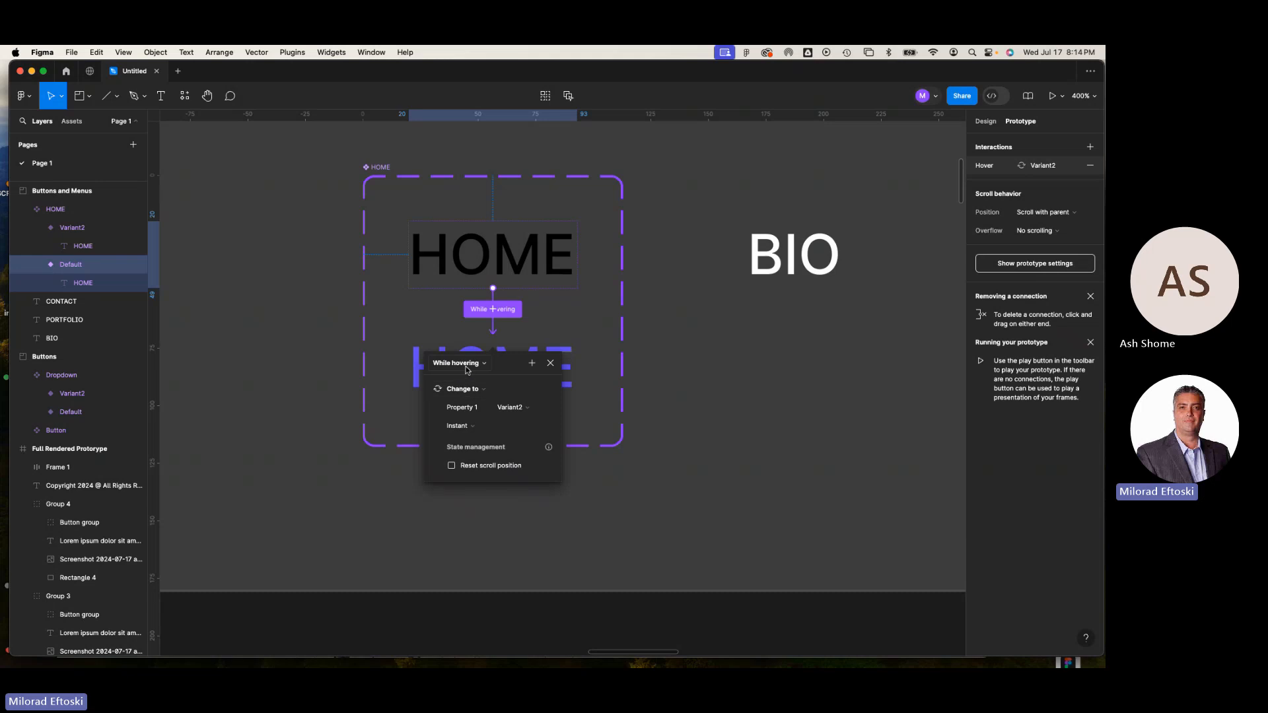
pyautogui.click(466, 368)
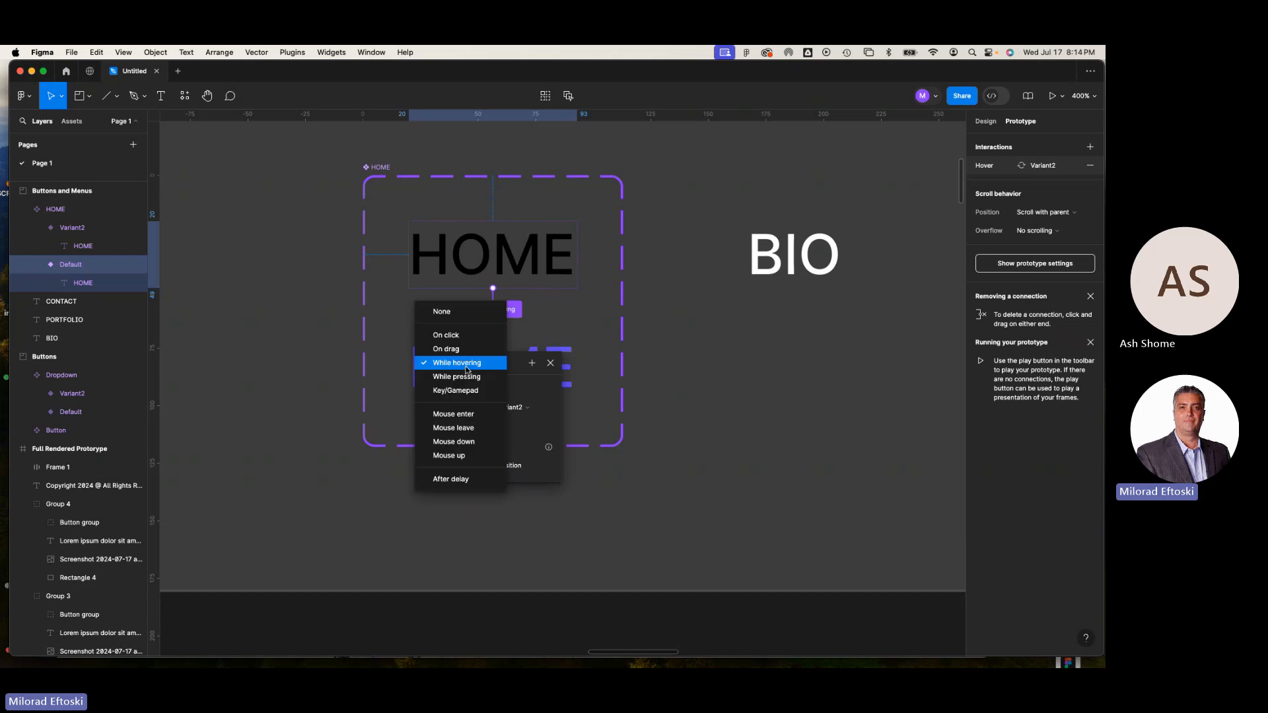
# Keep While hovering as the trigger and Variant2 as the Property 1 target of the HOME interaction
pyautogui.click(470, 365)
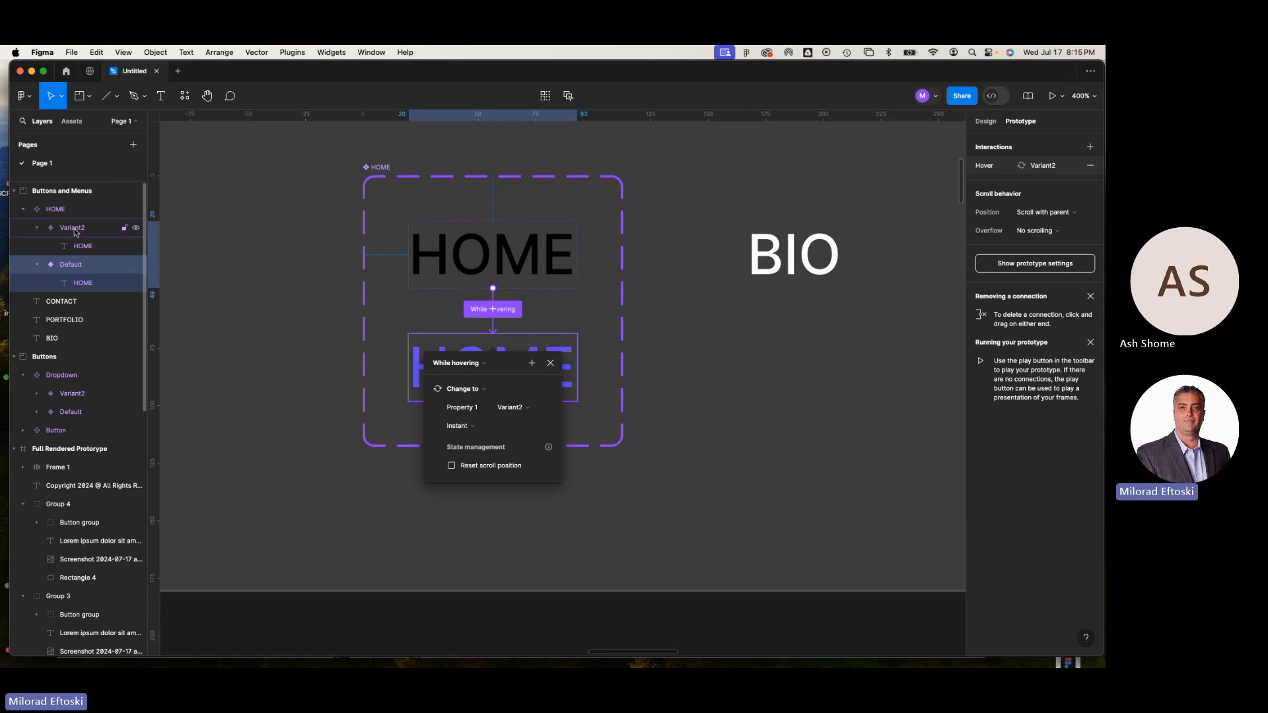
pyautogui.click(536, 409)
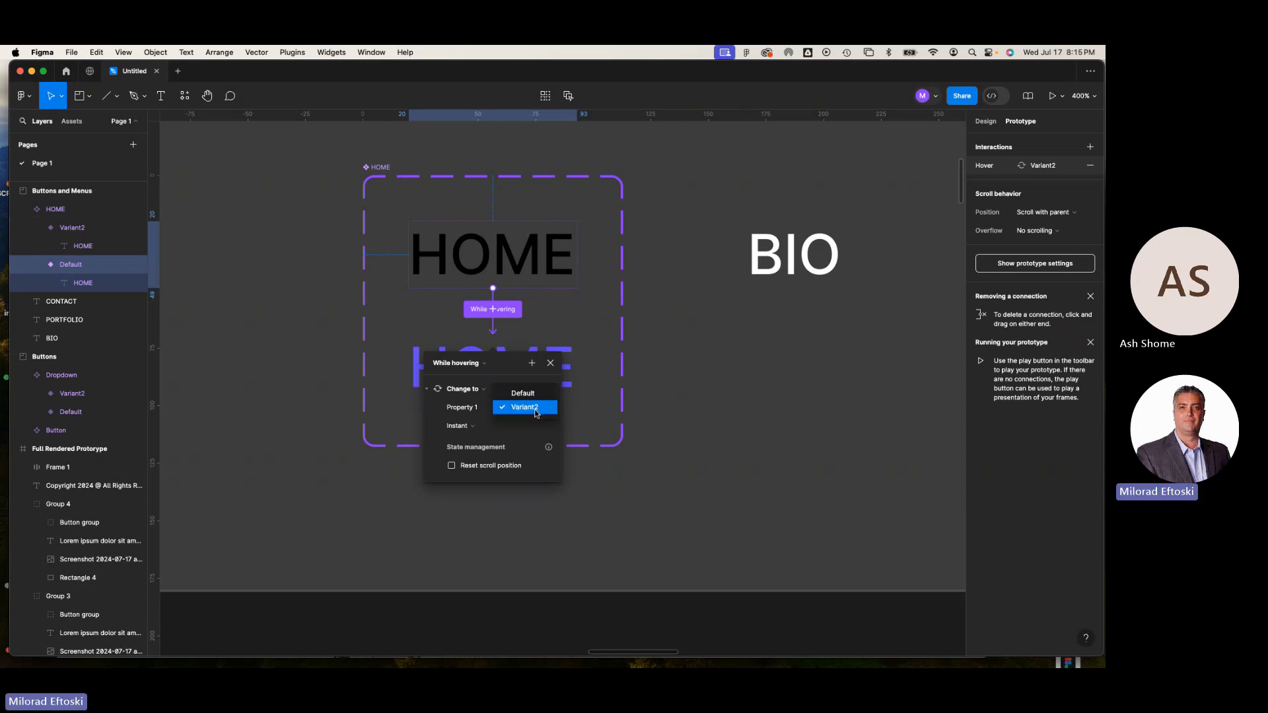
pyautogui.click(535, 409)
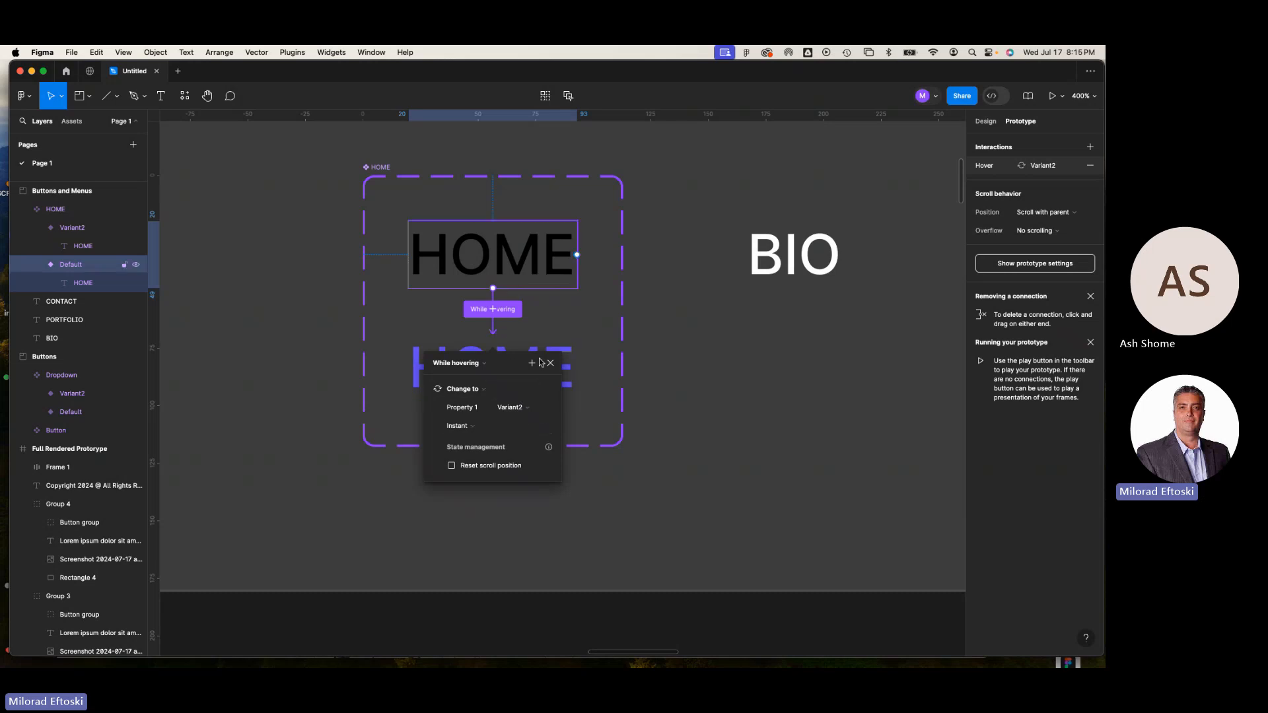
pyautogui.click(531, 407)
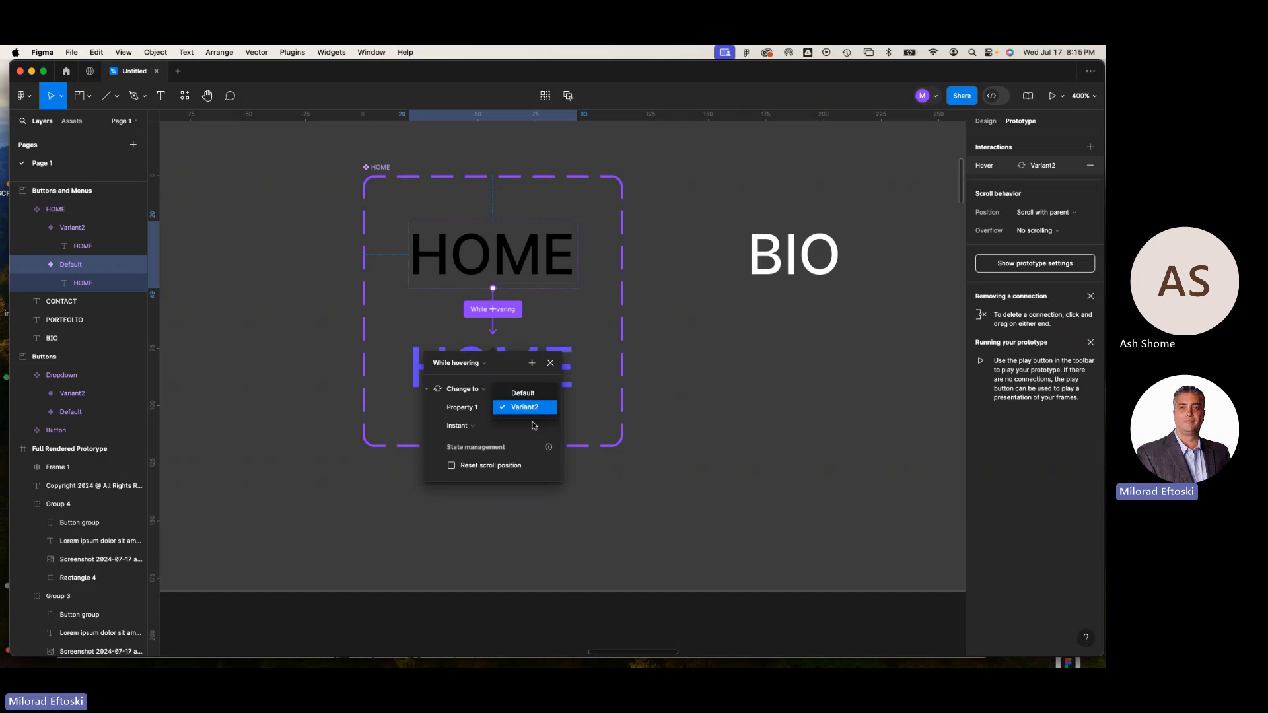
pyautogui.click(536, 413)
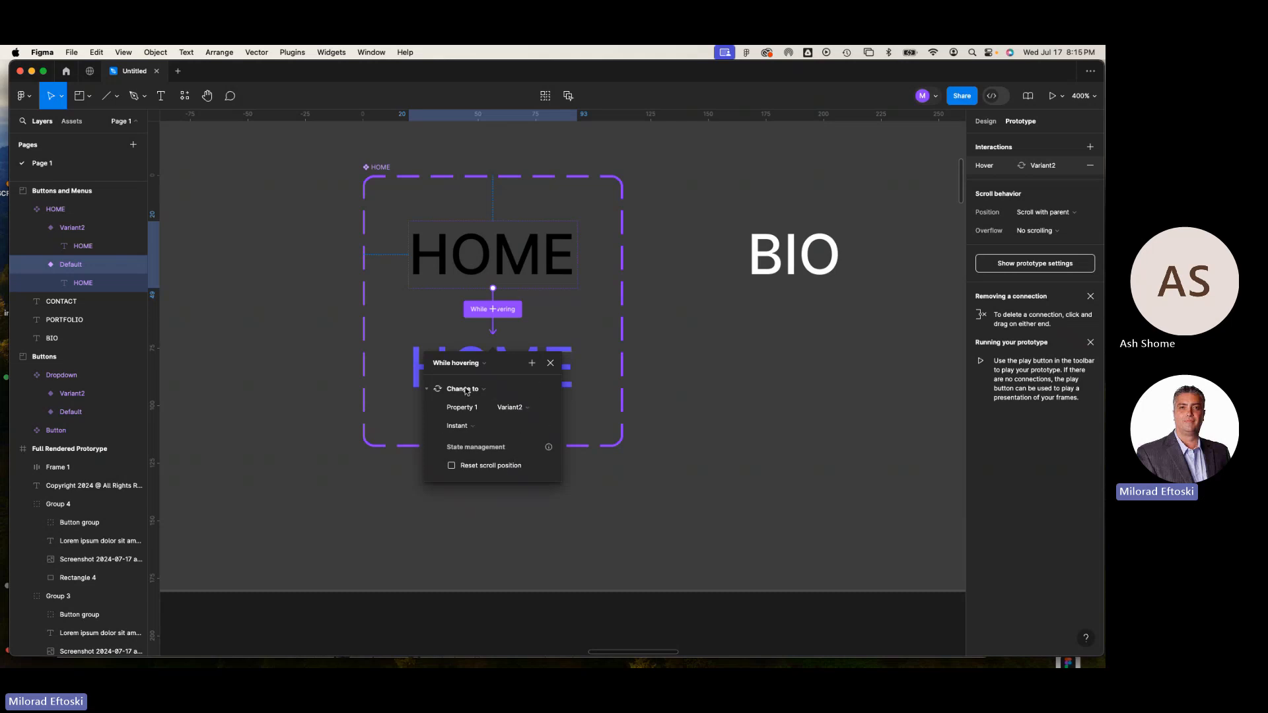
# Keep Change to as the action of the HOME hover interaction and close the interaction settings
pyautogui.click(468, 365)
pyautogui.click(470, 366)
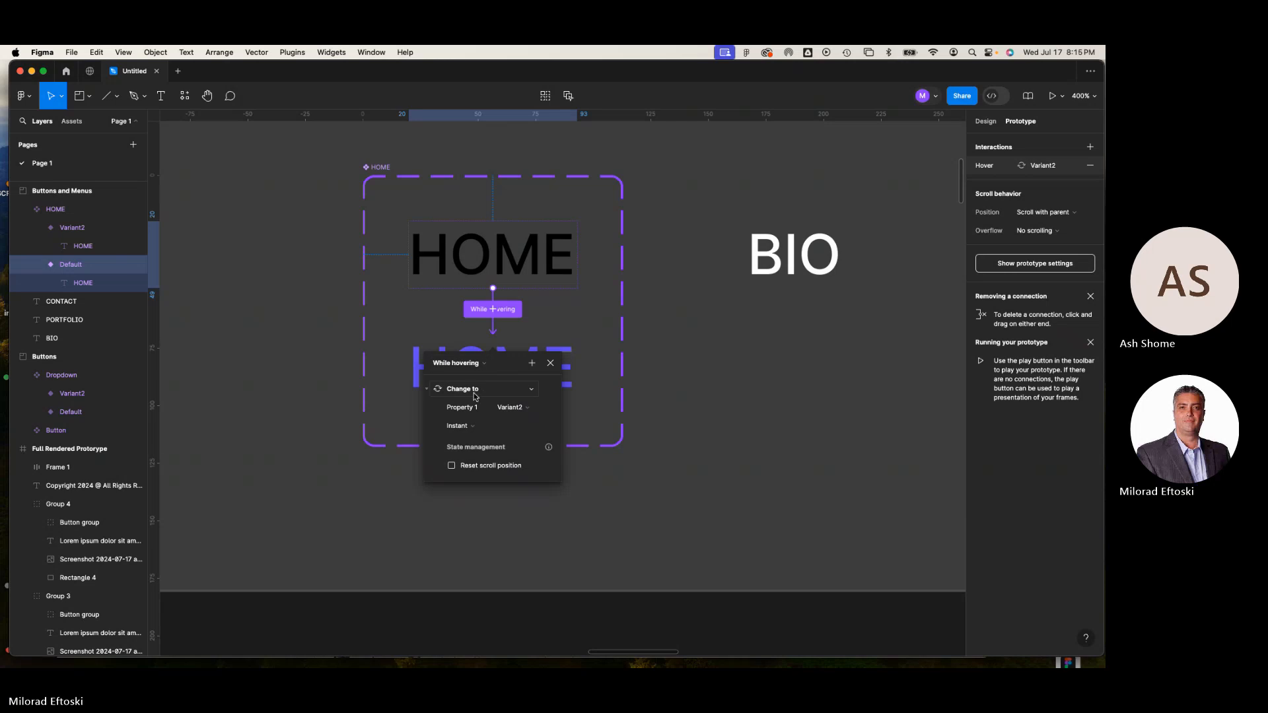
pyautogui.click(475, 395)
pyautogui.click(476, 394)
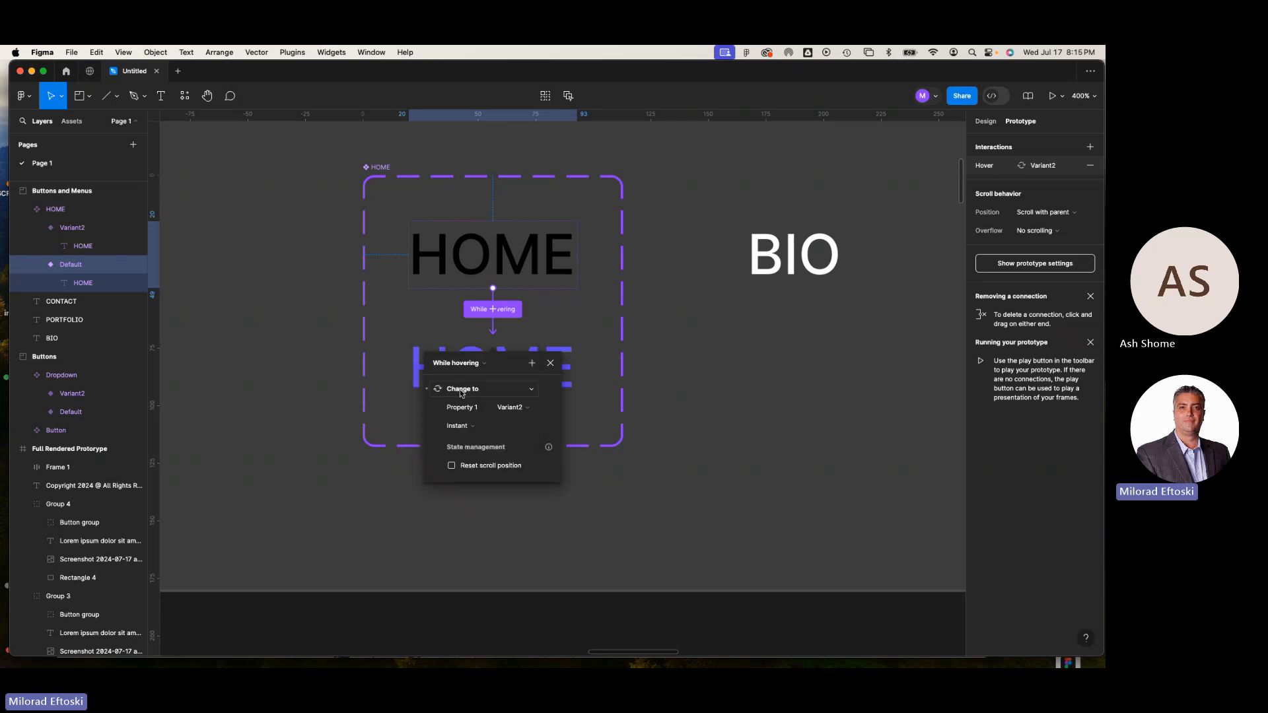
pyautogui.click(494, 393)
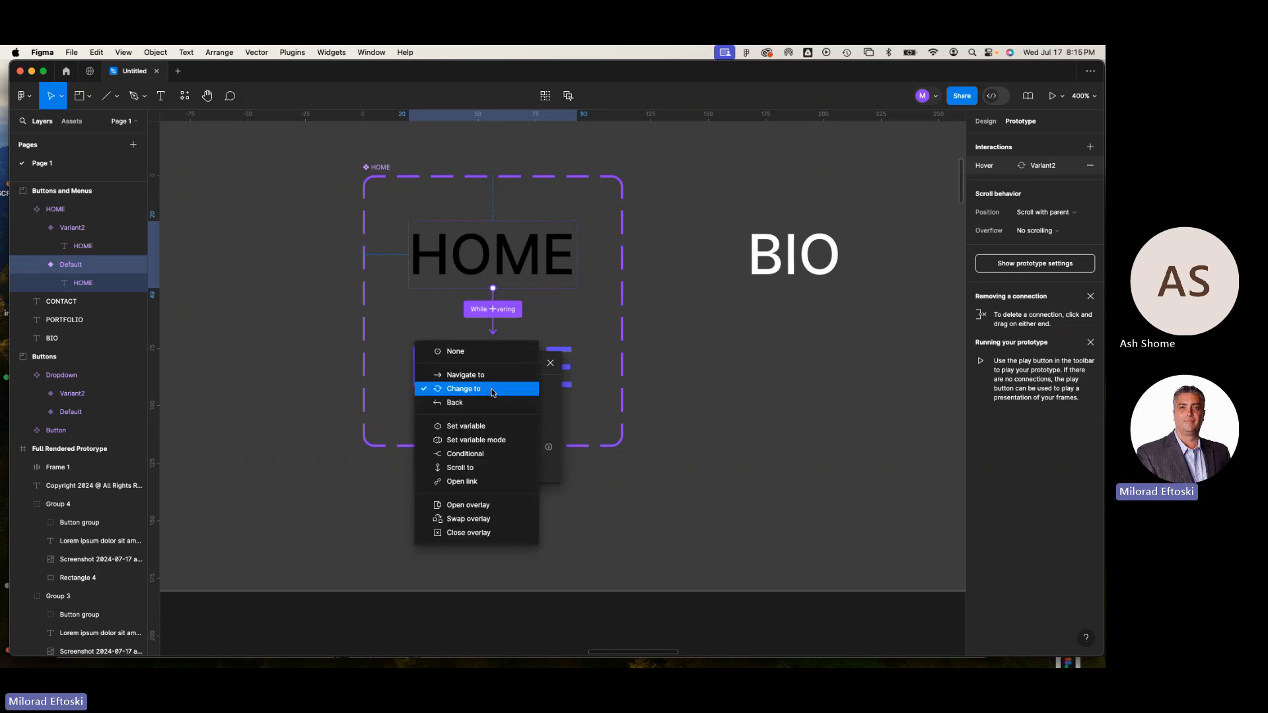
pyautogui.click(492, 393)
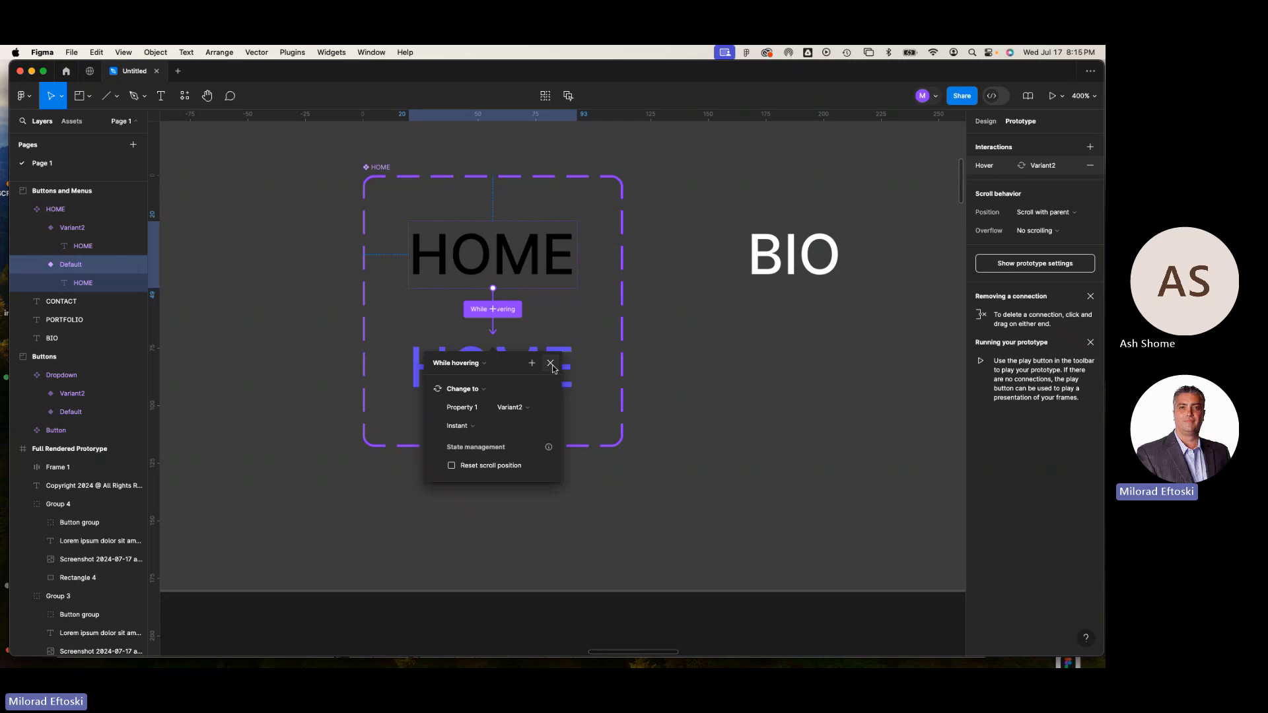
pyautogui.click(550, 363)
pyautogui.click(734, 397)
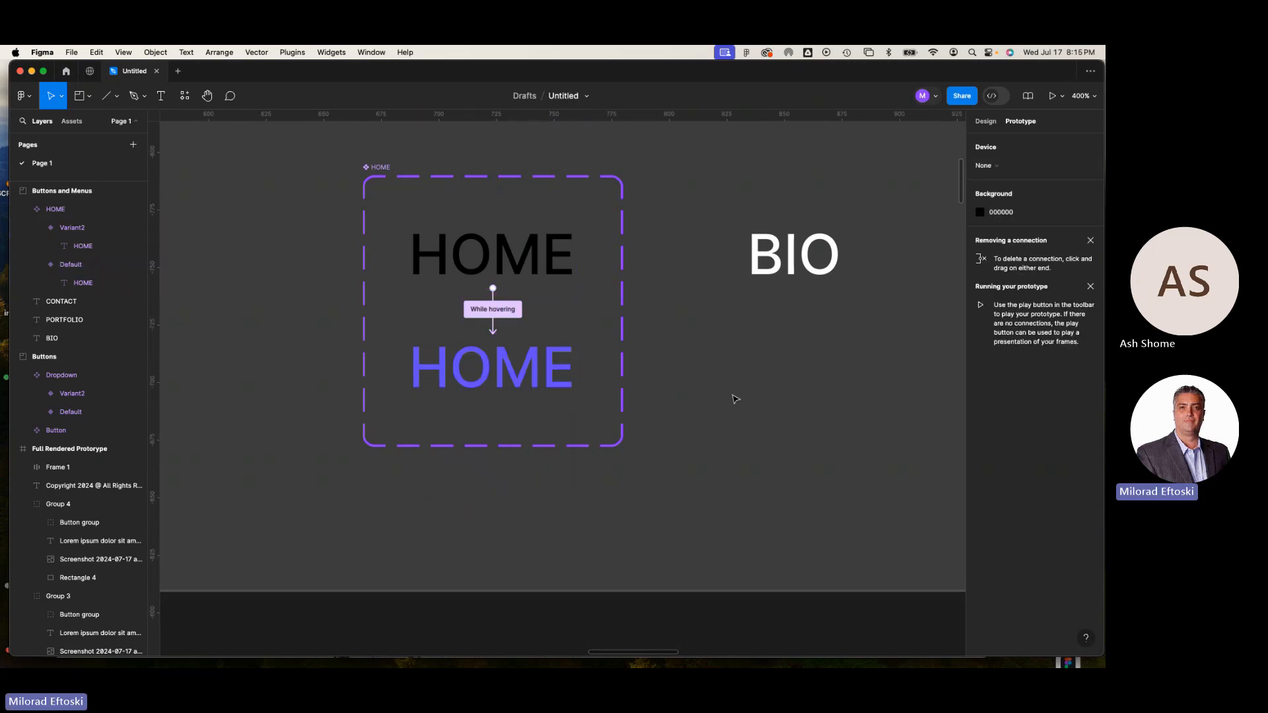
# Place an instance of the HOME component from the Buttons and Menus assets on the menu bar of the Full Rendered Prototype
pyautogui.hotkey('shift', '0')
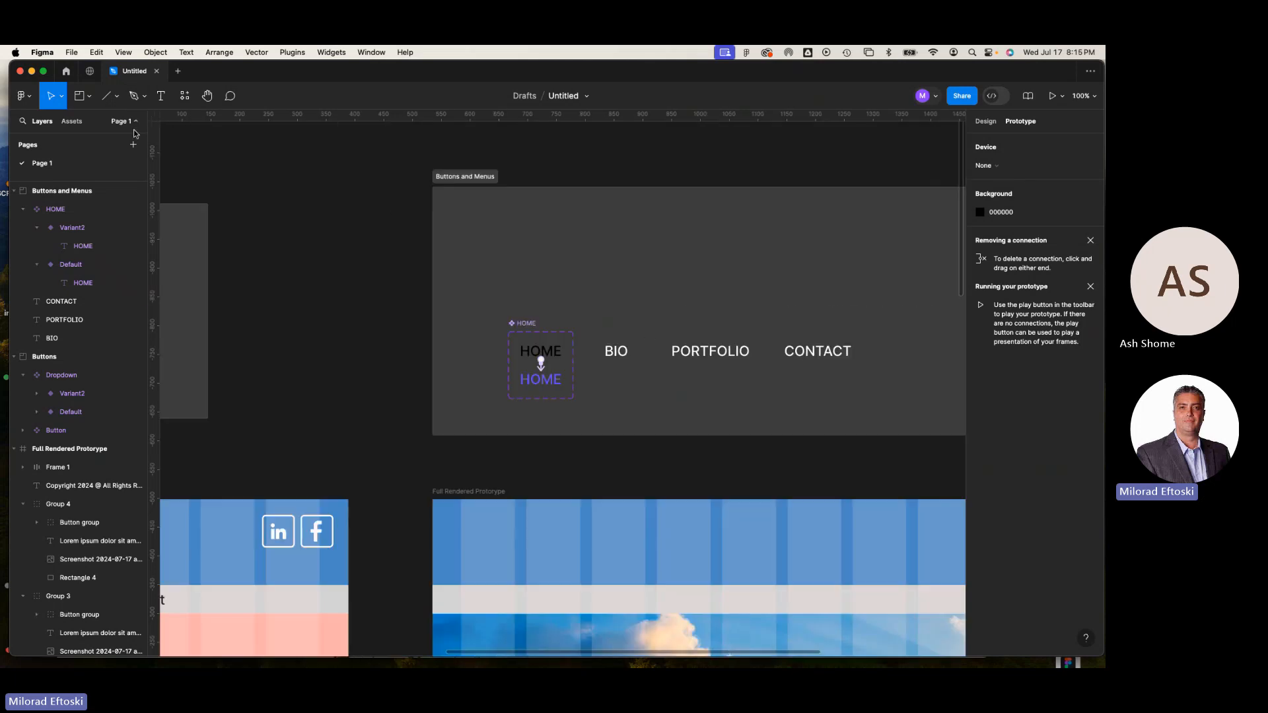
pyautogui.click(77, 124)
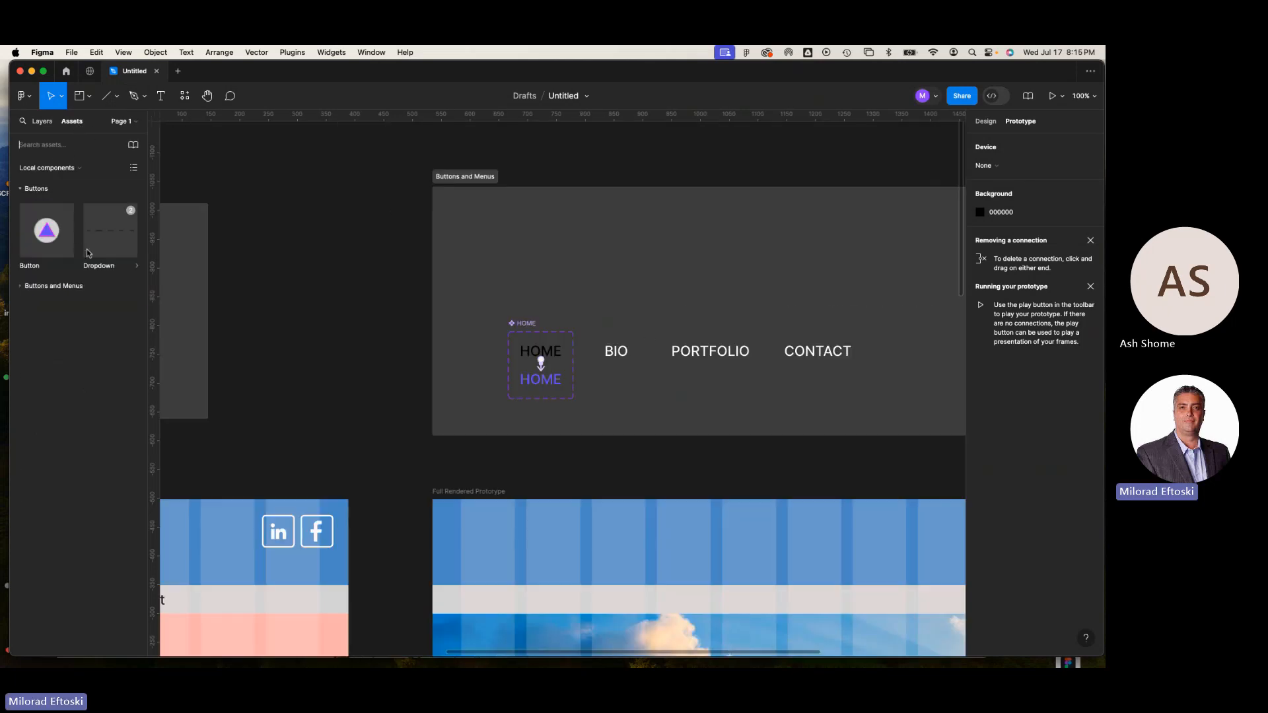
pyautogui.click(471, 227)
pyautogui.press('Escape')
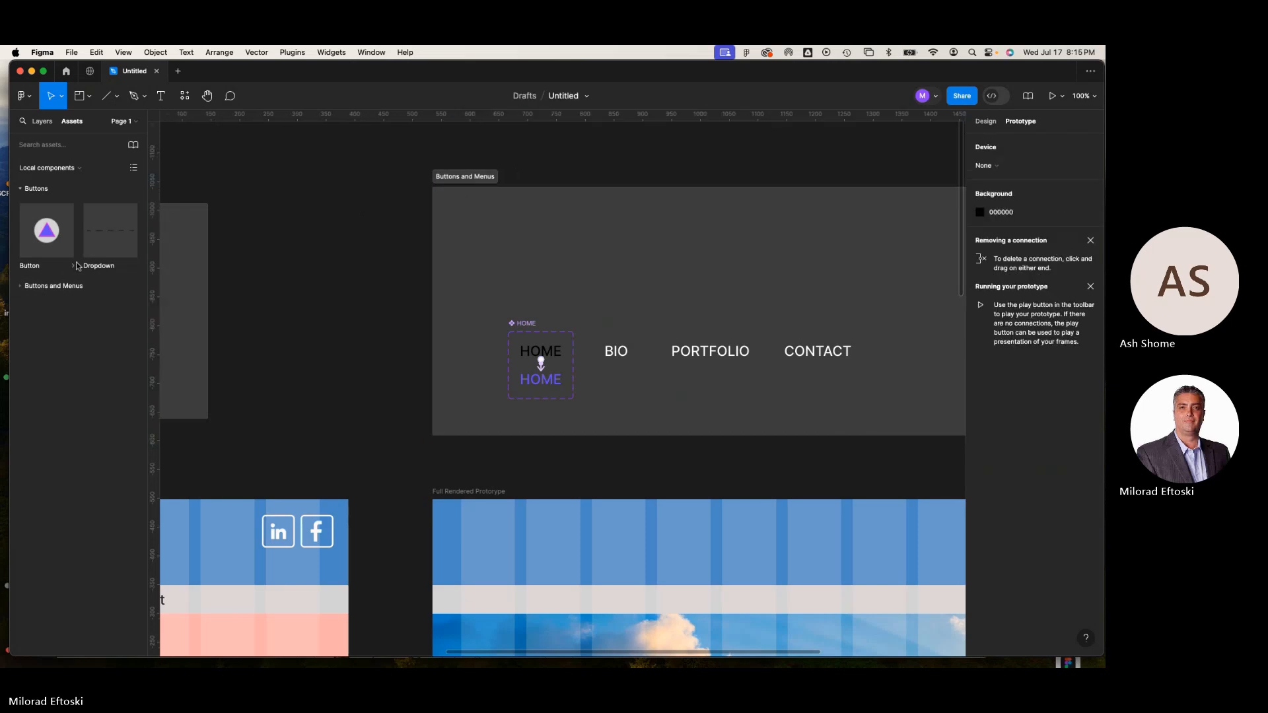
pyautogui.click(22, 287)
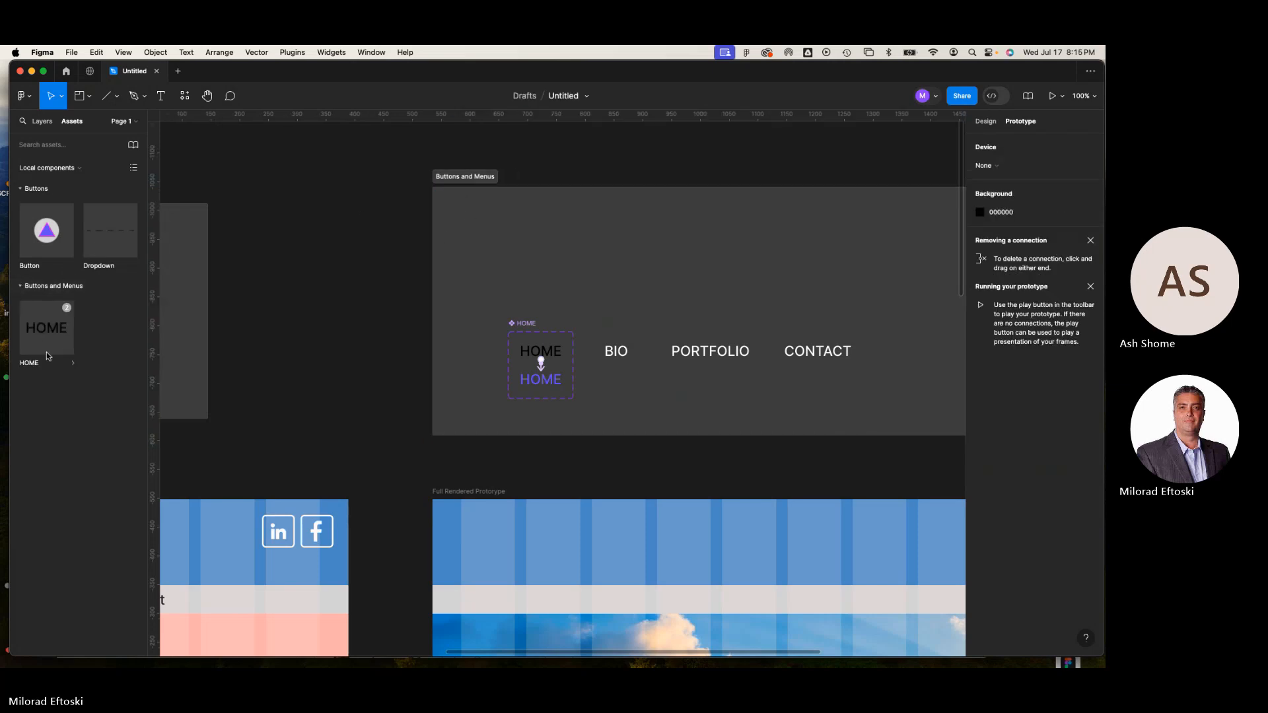
pyautogui.click(22, 289)
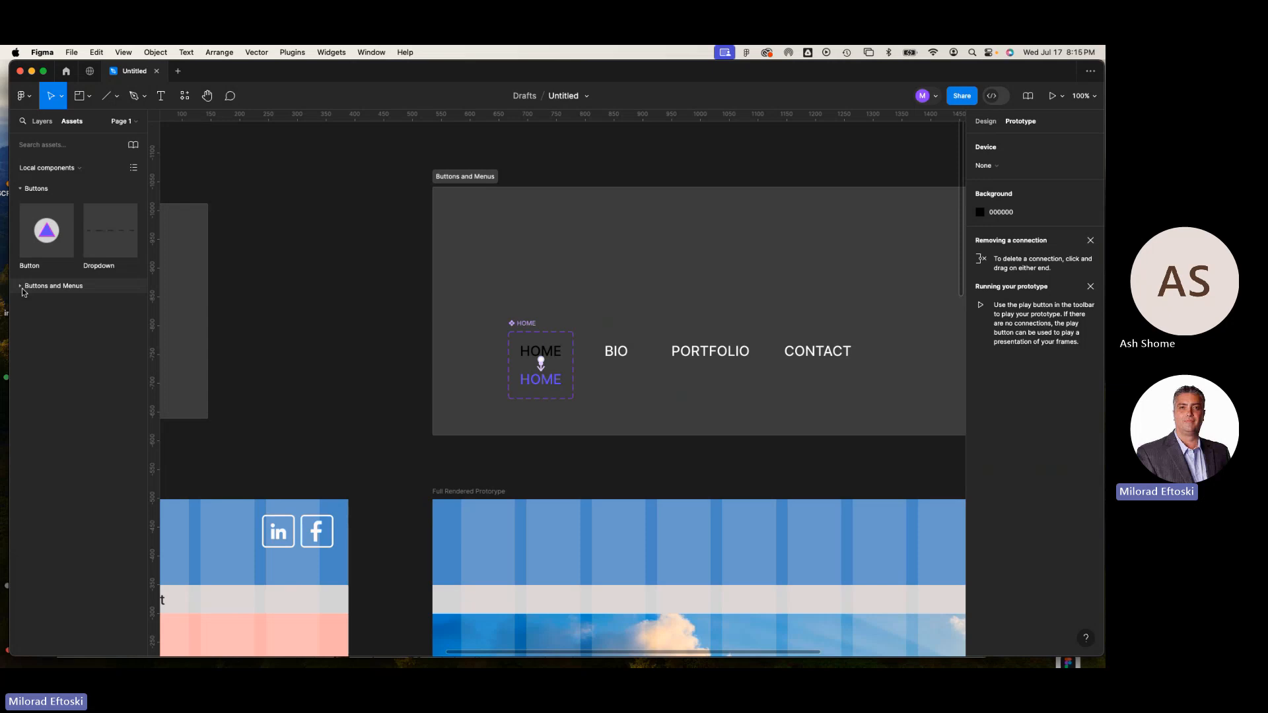
pyautogui.click(64, 291)
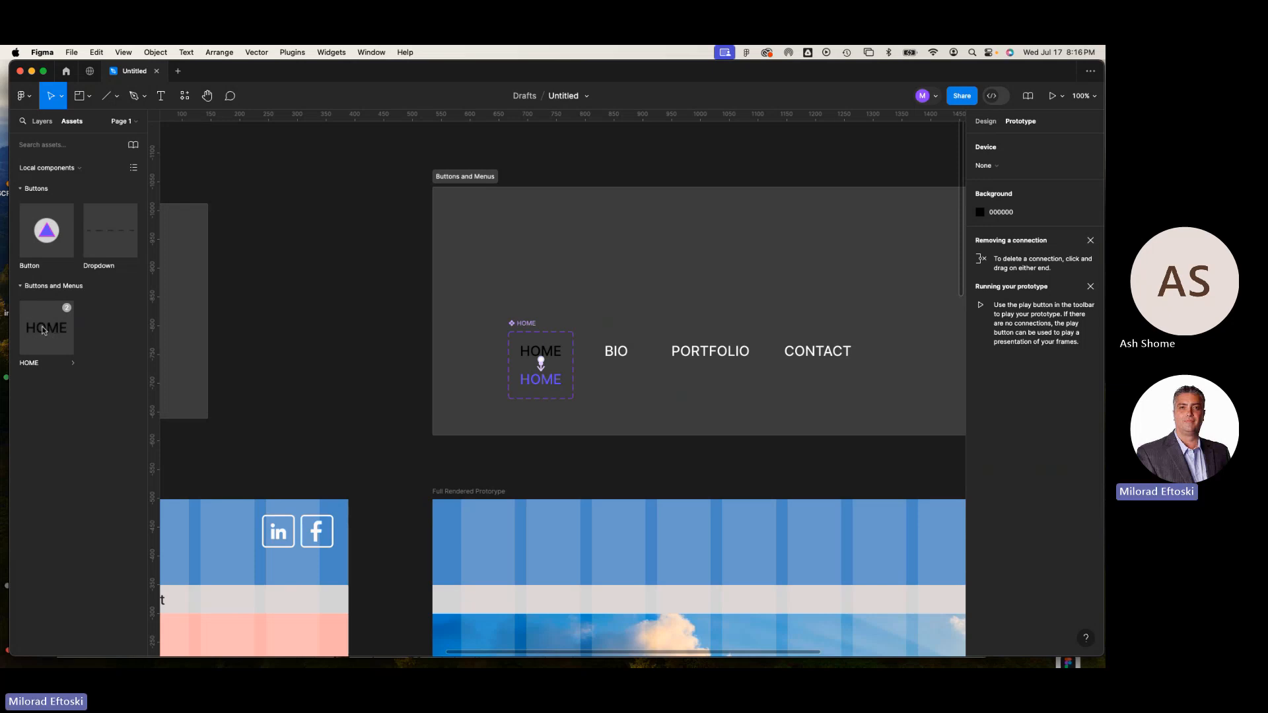
pyautogui.moveTo(47, 328); pyautogui.dragTo(536, 597)
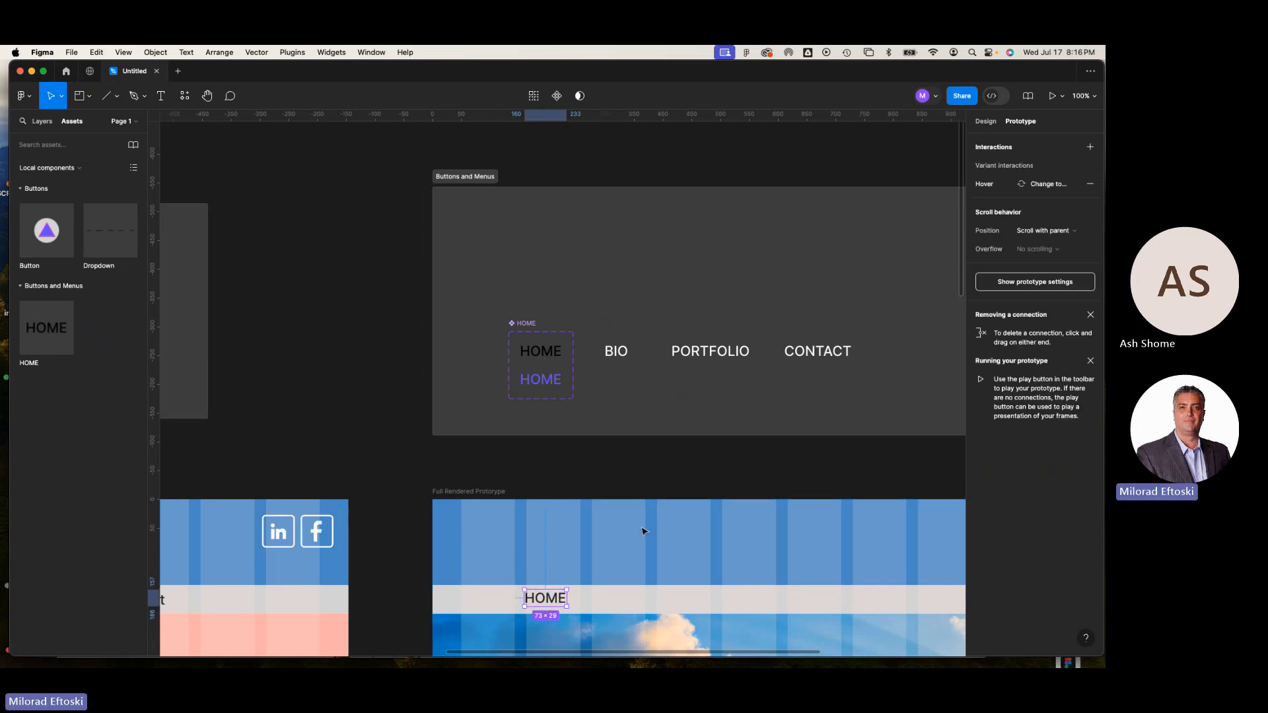
# Move the HOME instance further right along the prototype's menu bar to about X 286, and deselect it
pyautogui.scroll(-10, 708, 540)
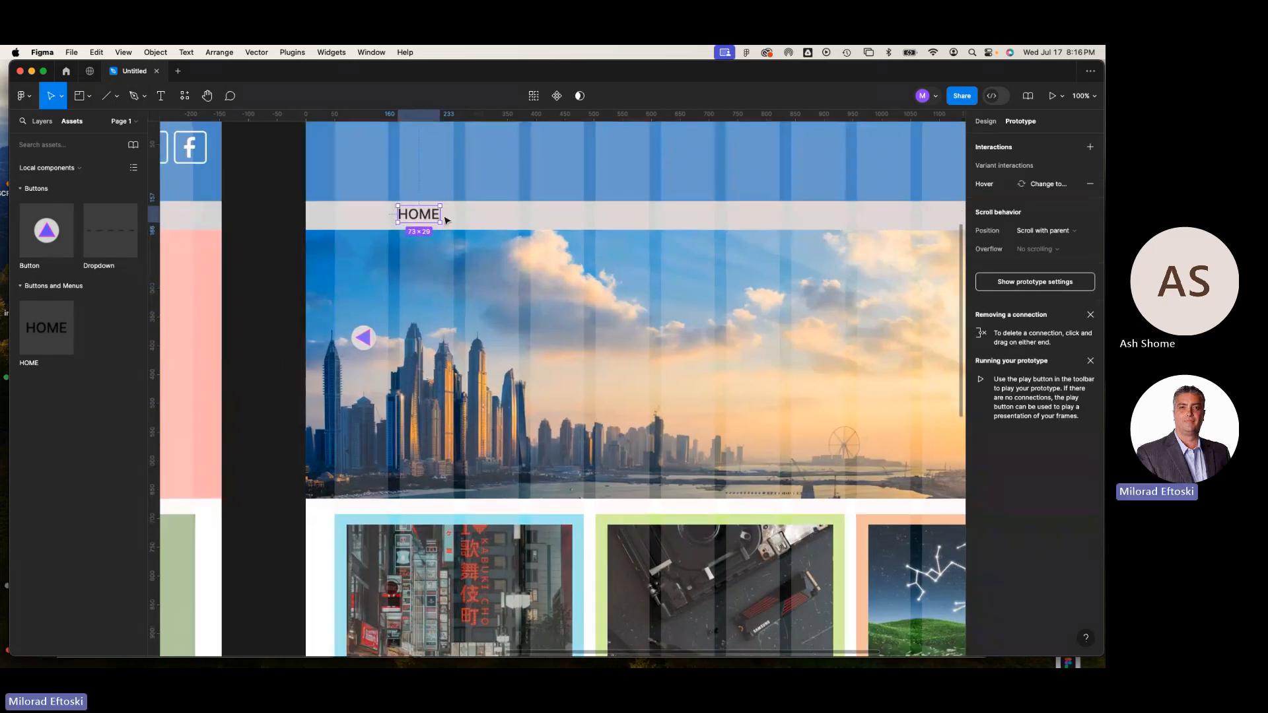
pyautogui.moveTo(428, 218); pyautogui.dragTo(496, 222)
pyautogui.press('Escape')
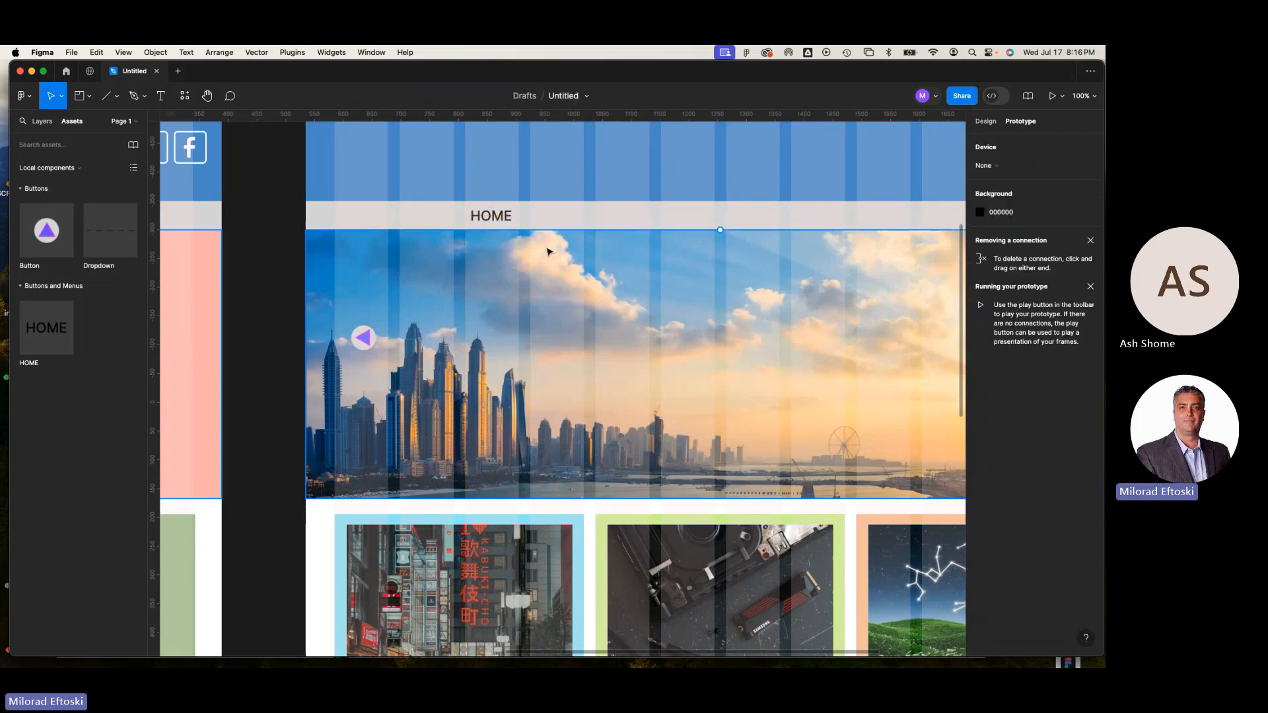
pyautogui.click(504, 222)
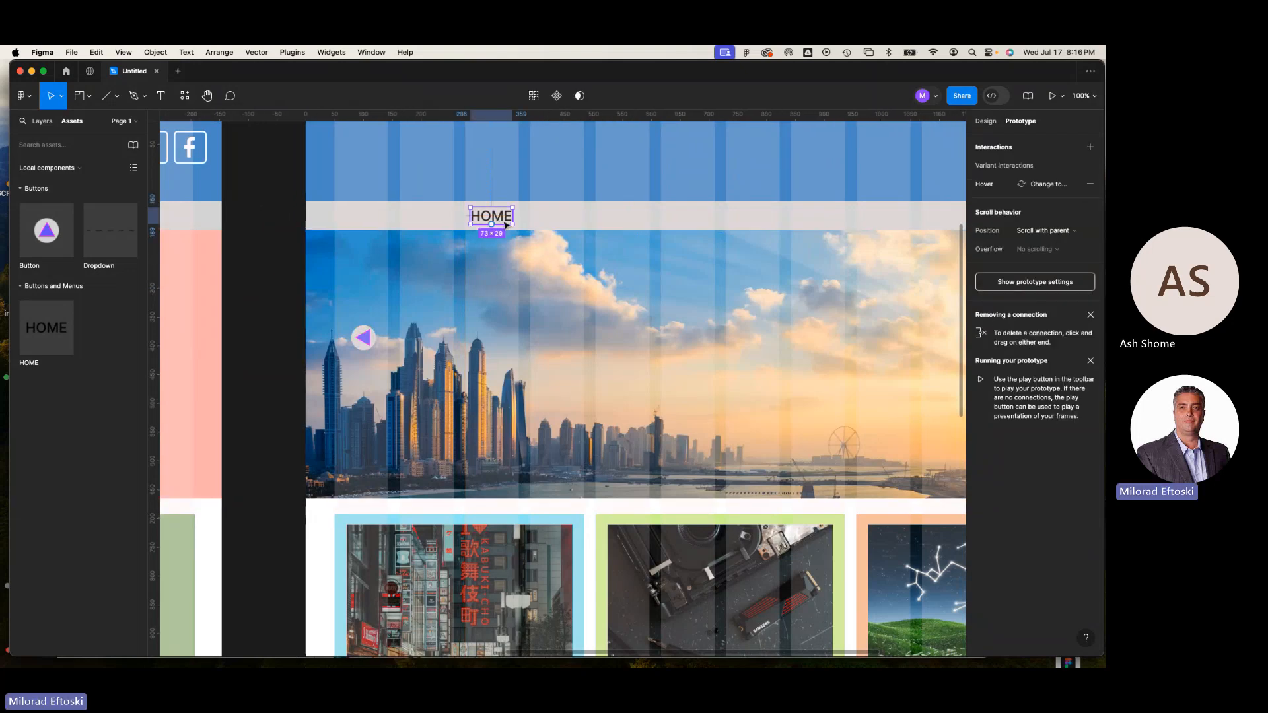
pyautogui.press('-')
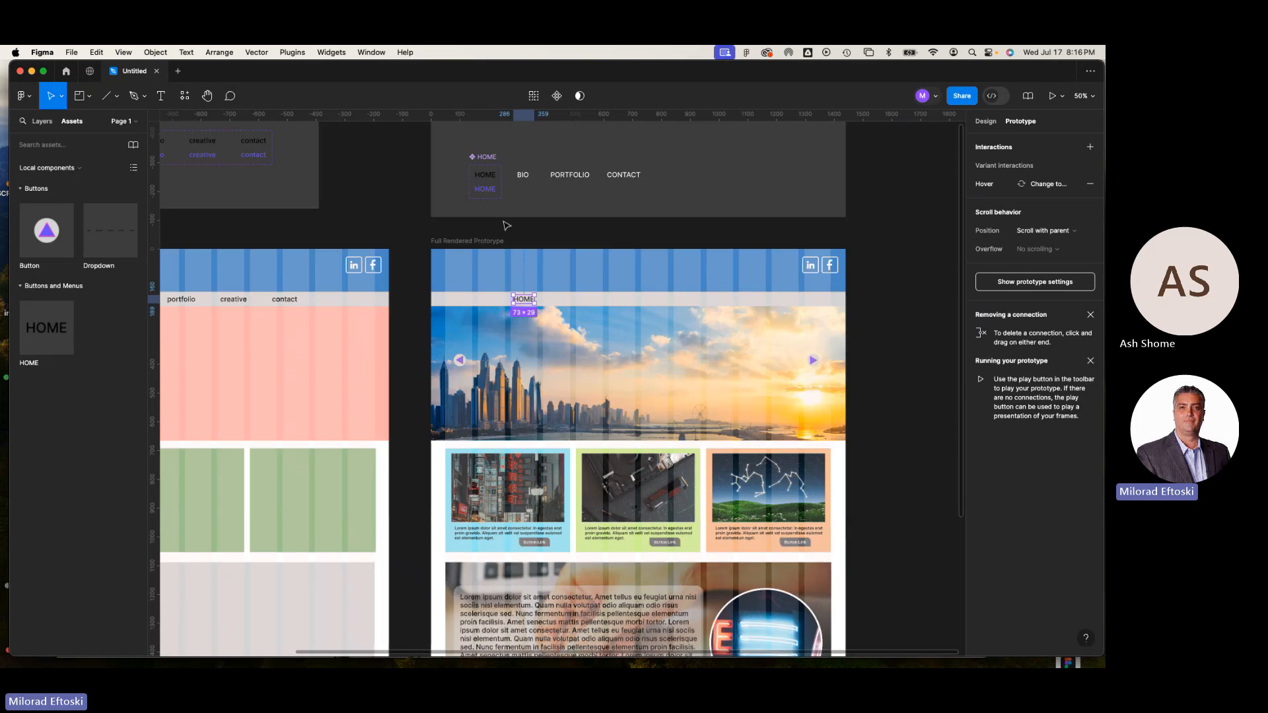
pyautogui.click(911, 352)
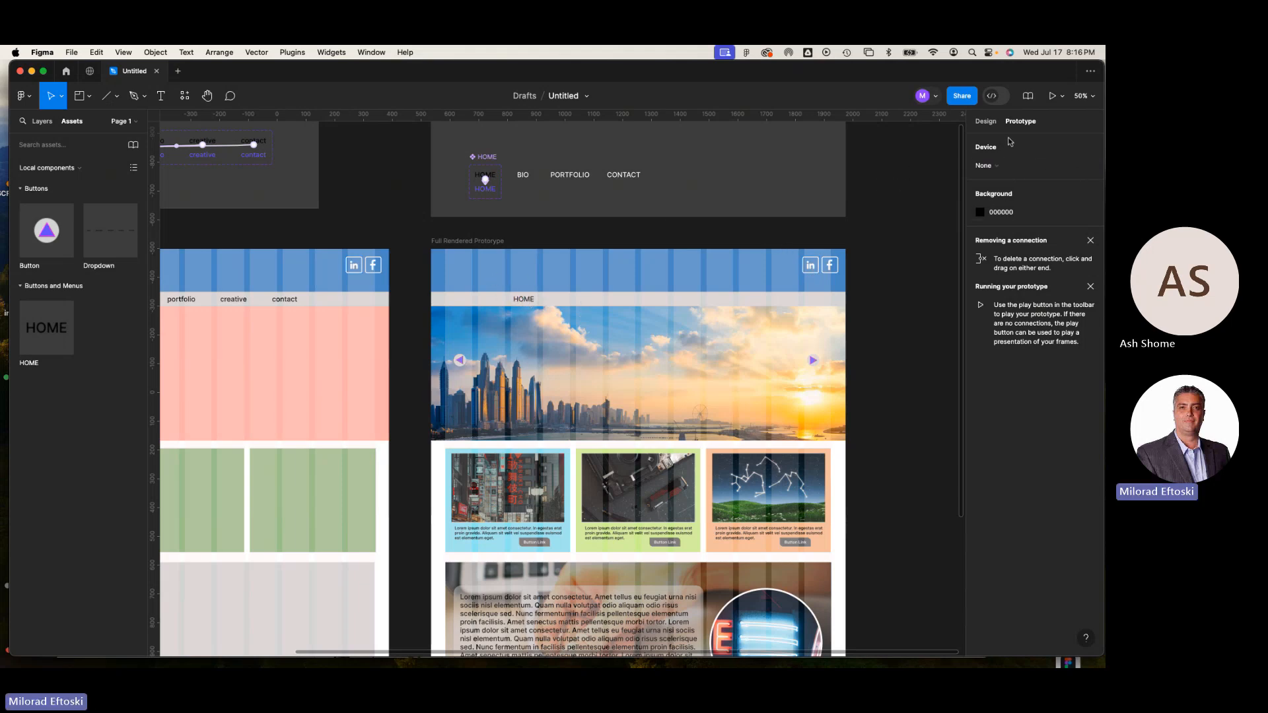
# Try to draw a prototype connection from the HOME instance to the empty canvas beside the Full Rendered Prototype frame
pyautogui.hotkey('shift', '0')
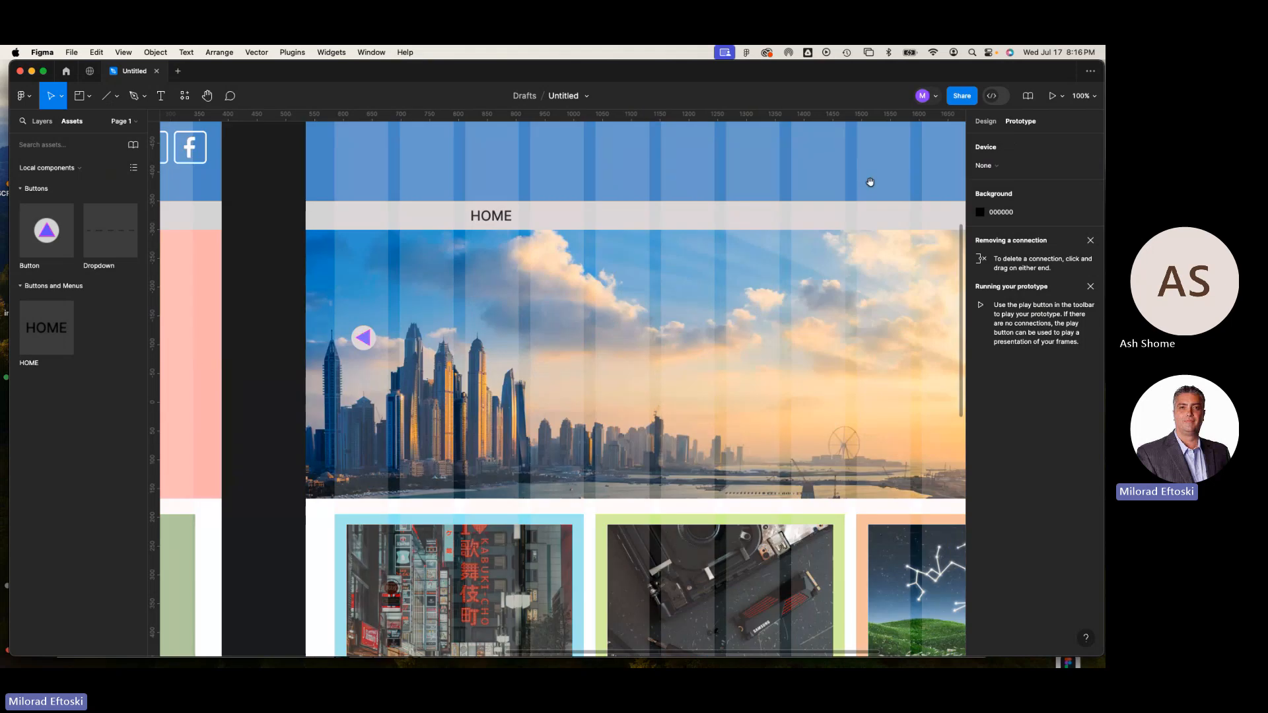
pyautogui.hscroll(3, 772, 218)
pyautogui.scroll(2, 772, 218)
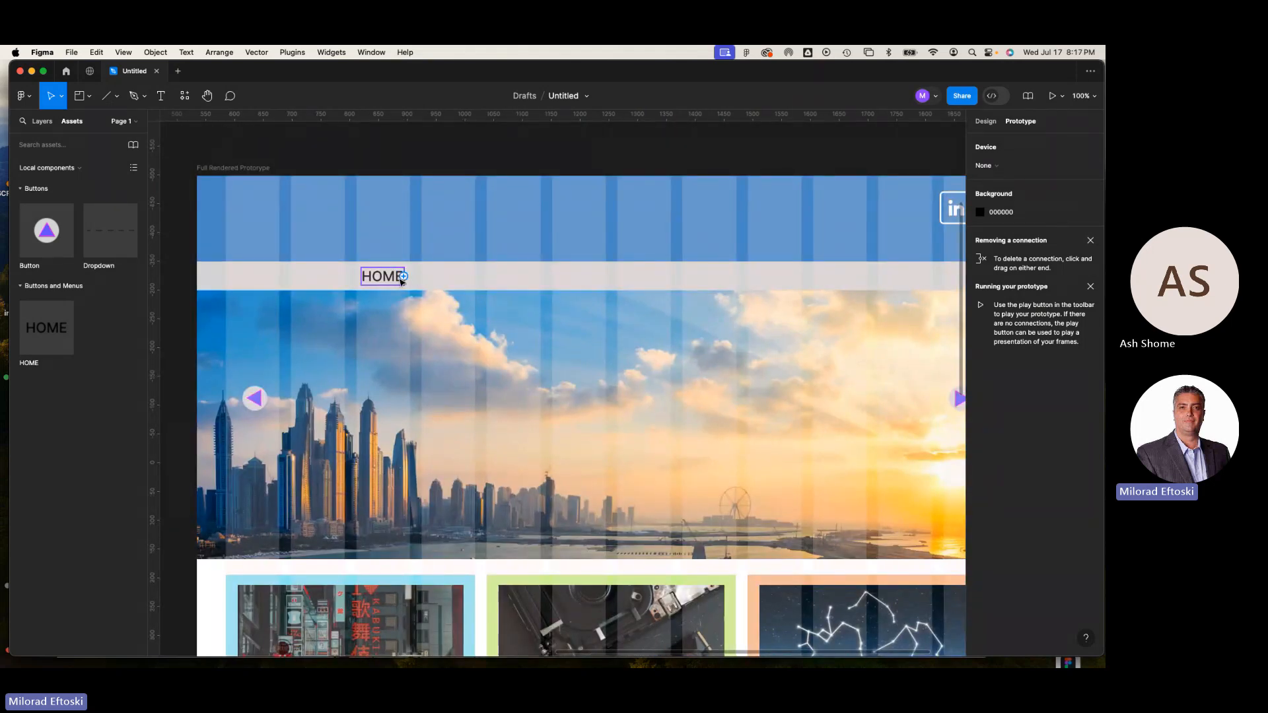
pyautogui.hotkey('shift', '1')
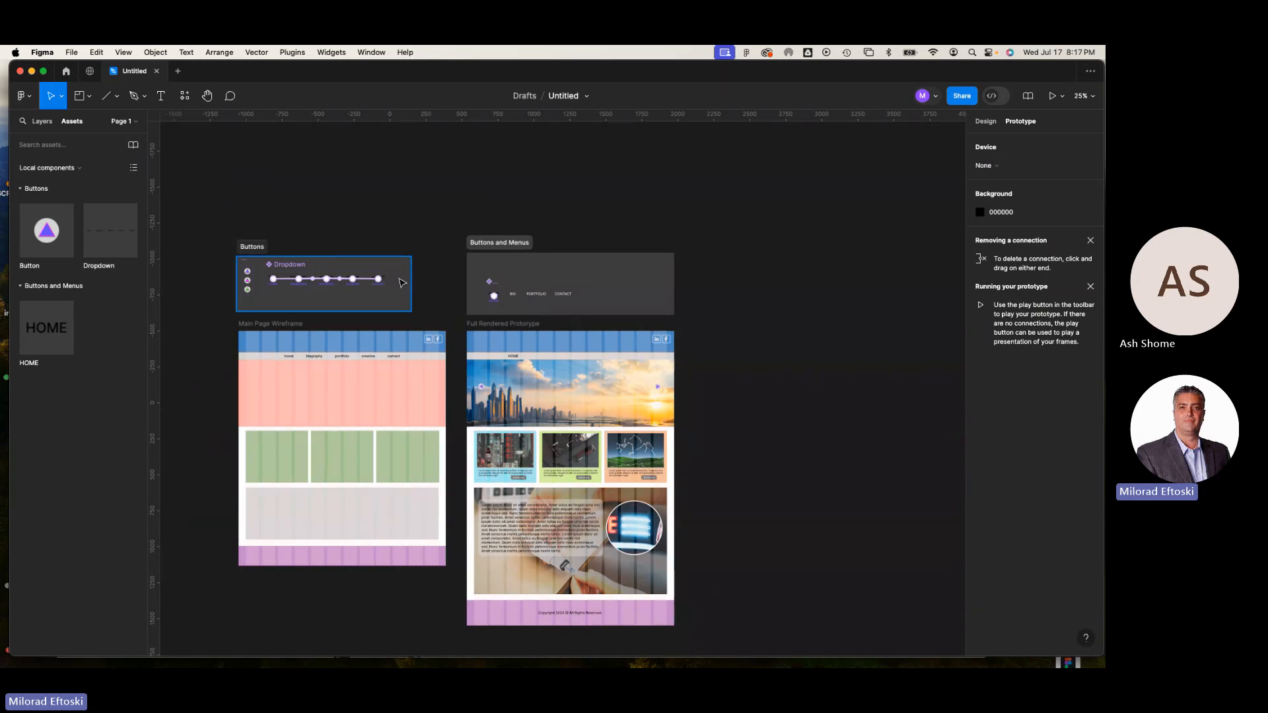
pyautogui.press('+')
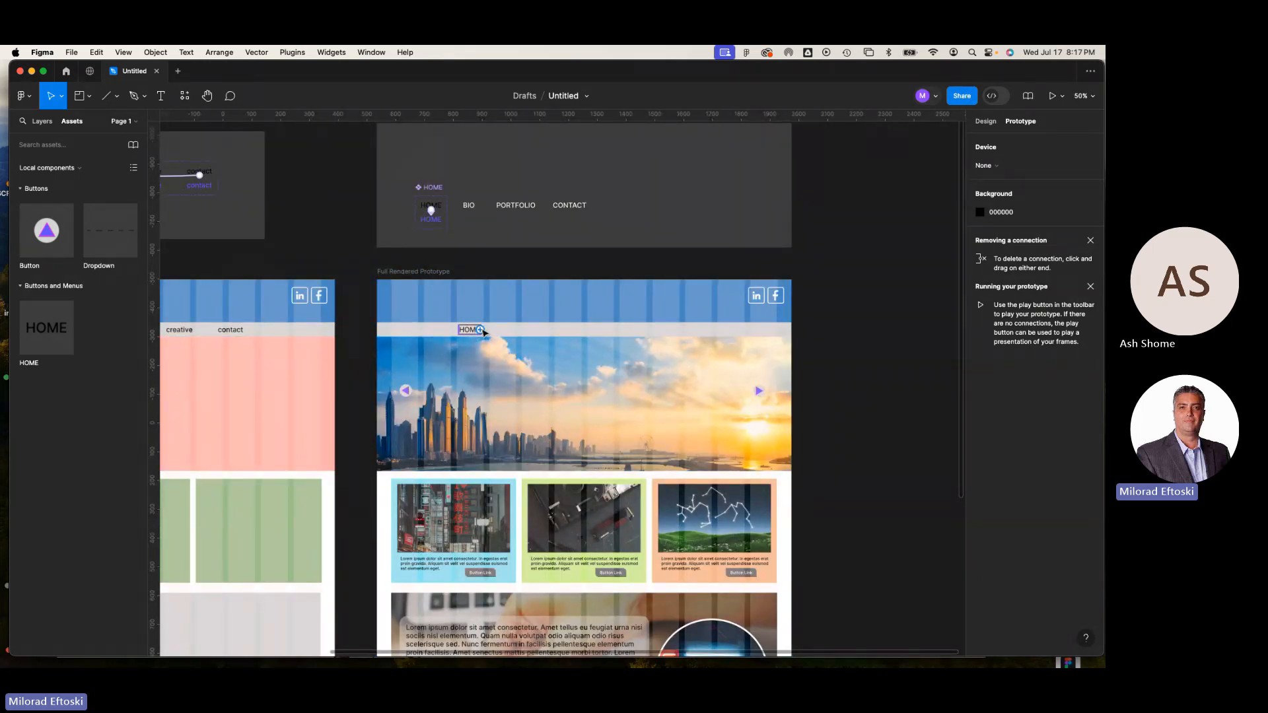
pyautogui.moveTo(482, 330); pyautogui.dragTo(835, 375)
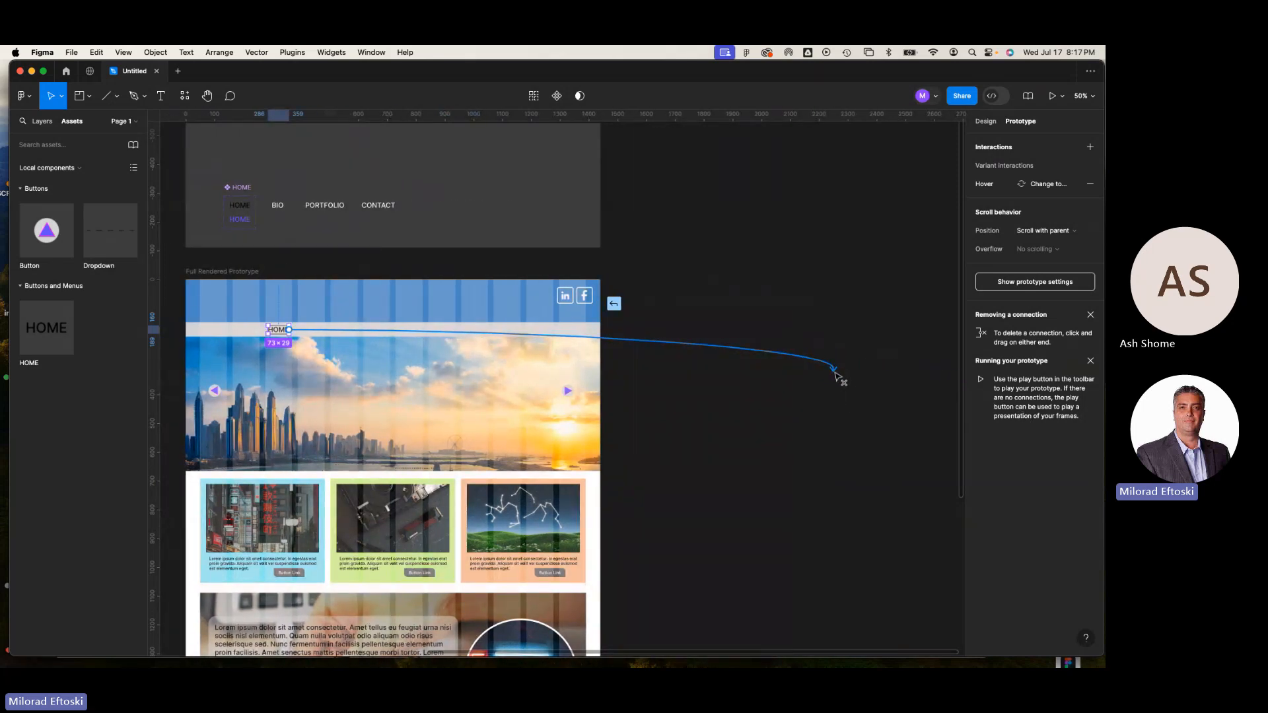
pyautogui.moveTo(835, 375); pyautogui.dragTo(834, 375)
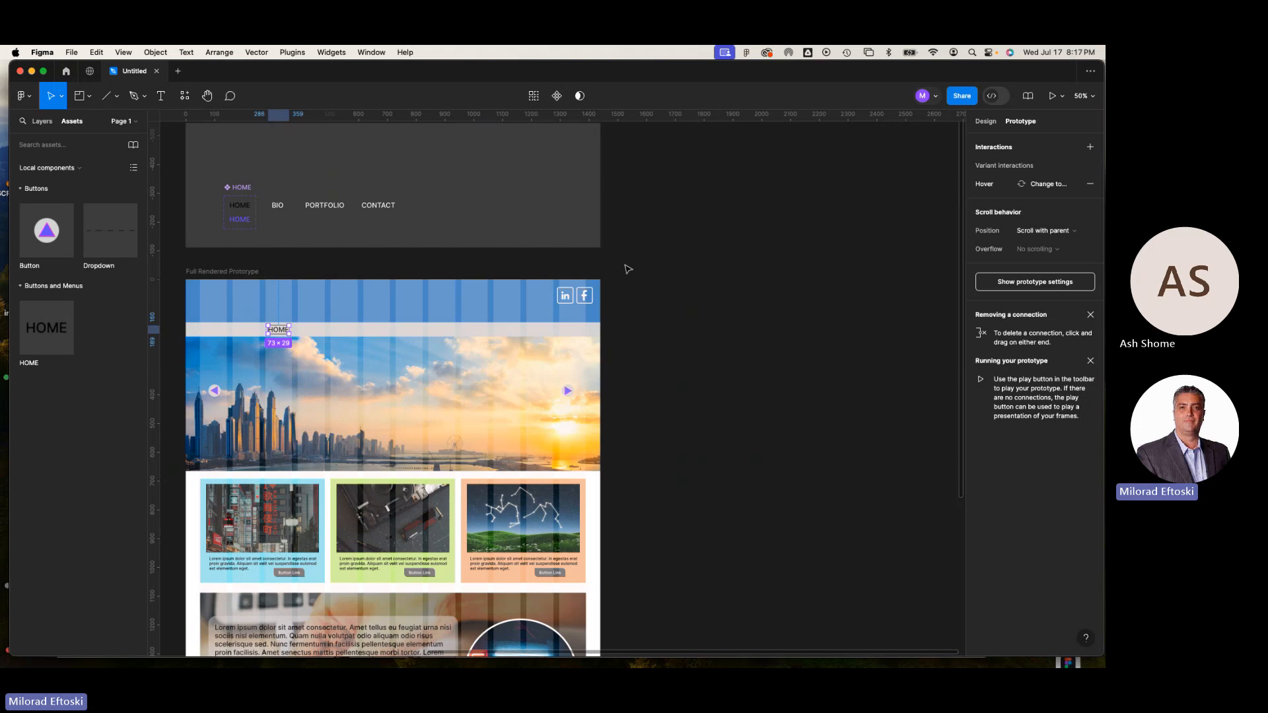
pyautogui.click(689, 339)
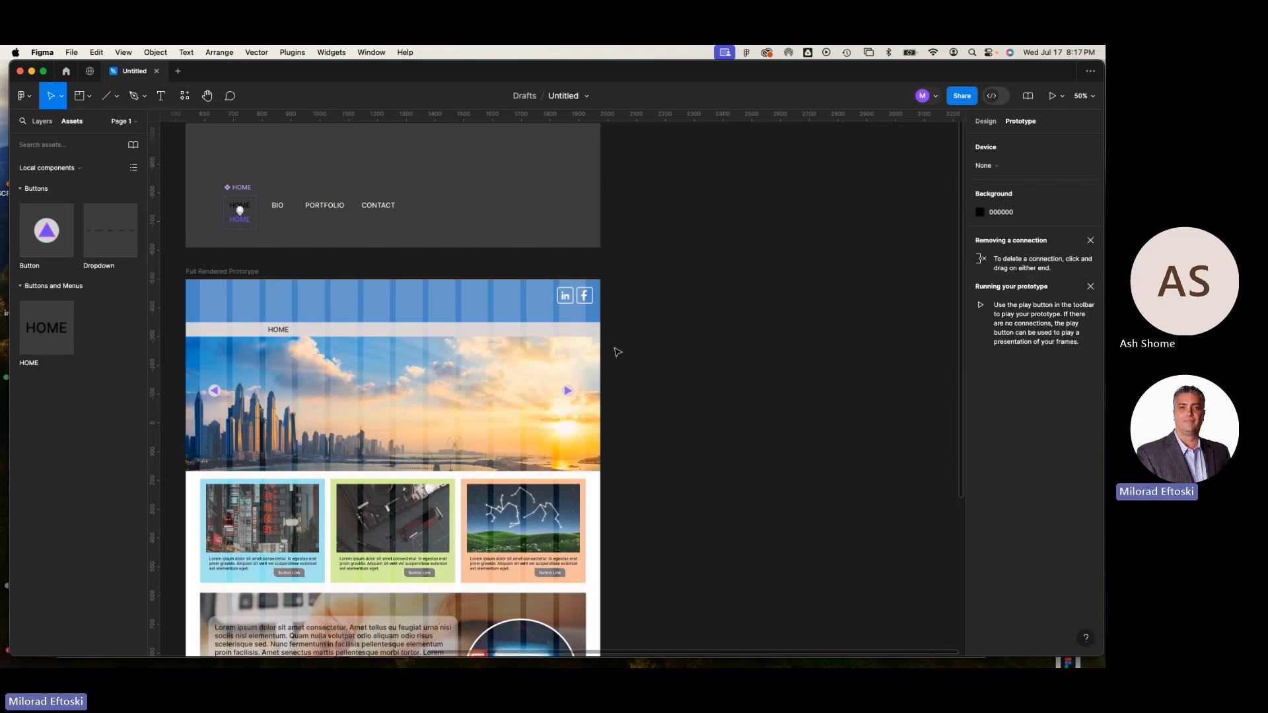
# Open the prototype in Preview mode with the Design properties showing
pyautogui.click(987, 122)
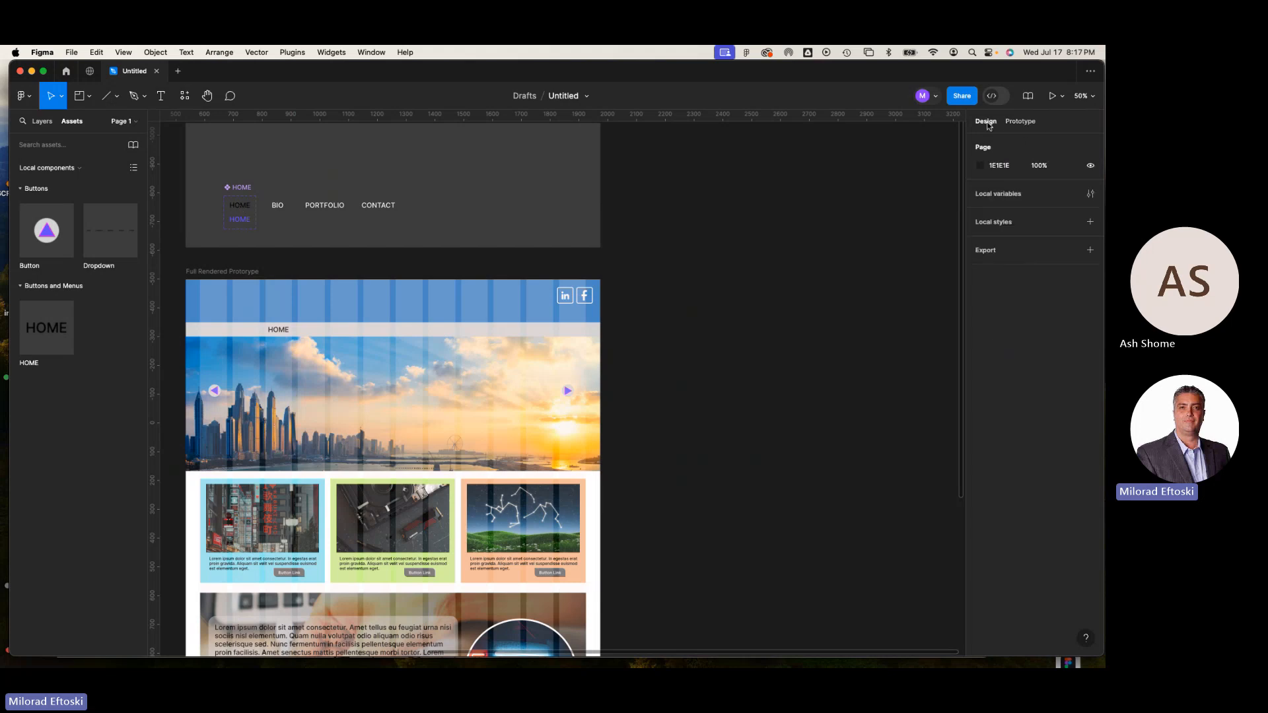
pyautogui.click(1020, 123)
pyautogui.click(986, 123)
pyautogui.click(1061, 97)
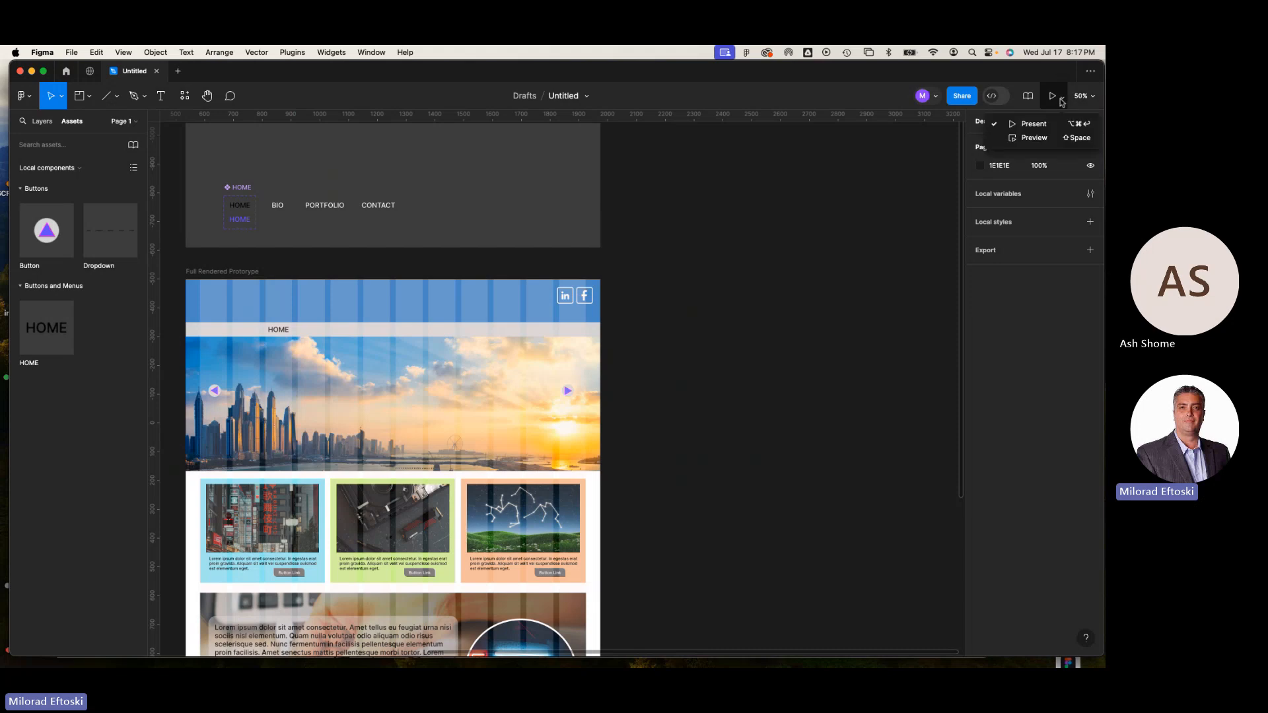
pyautogui.click(1042, 137)
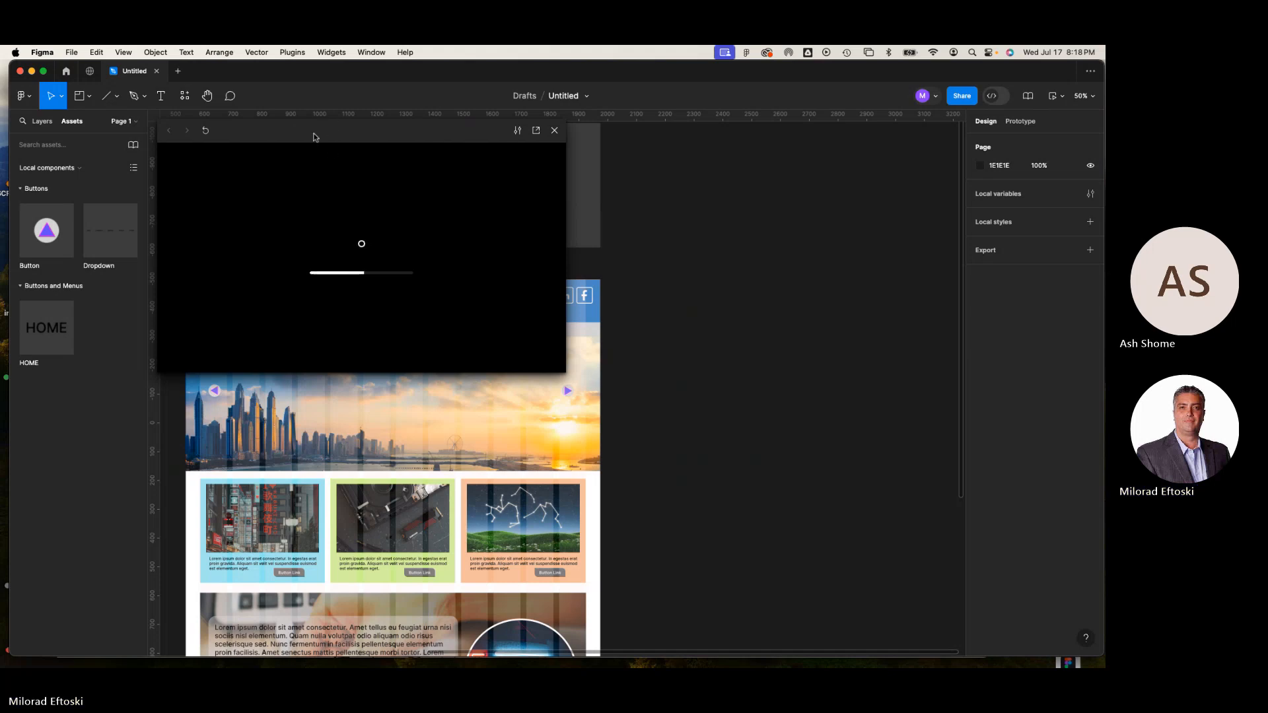
# Reposition and enlarge the preview window, and look through the page from its menu bar down to the footer
pyautogui.moveTo(315, 137); pyautogui.dragTo(392, 129)
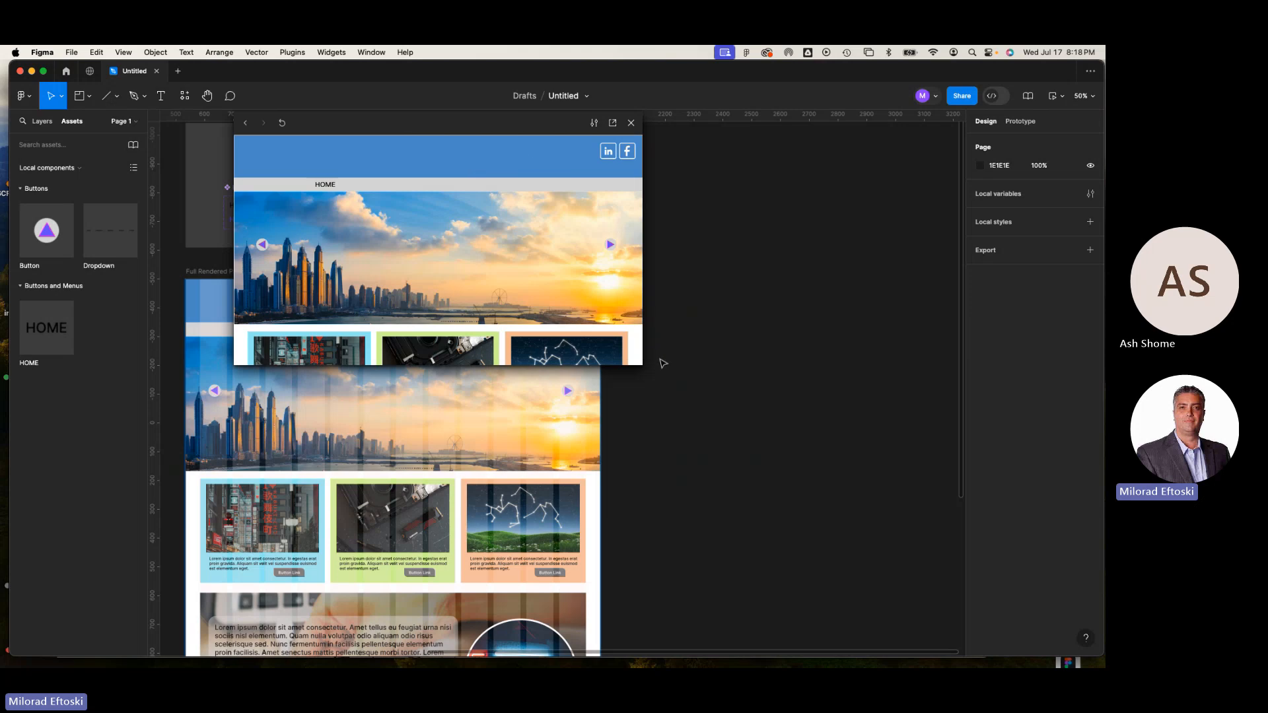
pyautogui.scroll(-3, 544, 268)
pyautogui.scroll(-5, 544, 271)
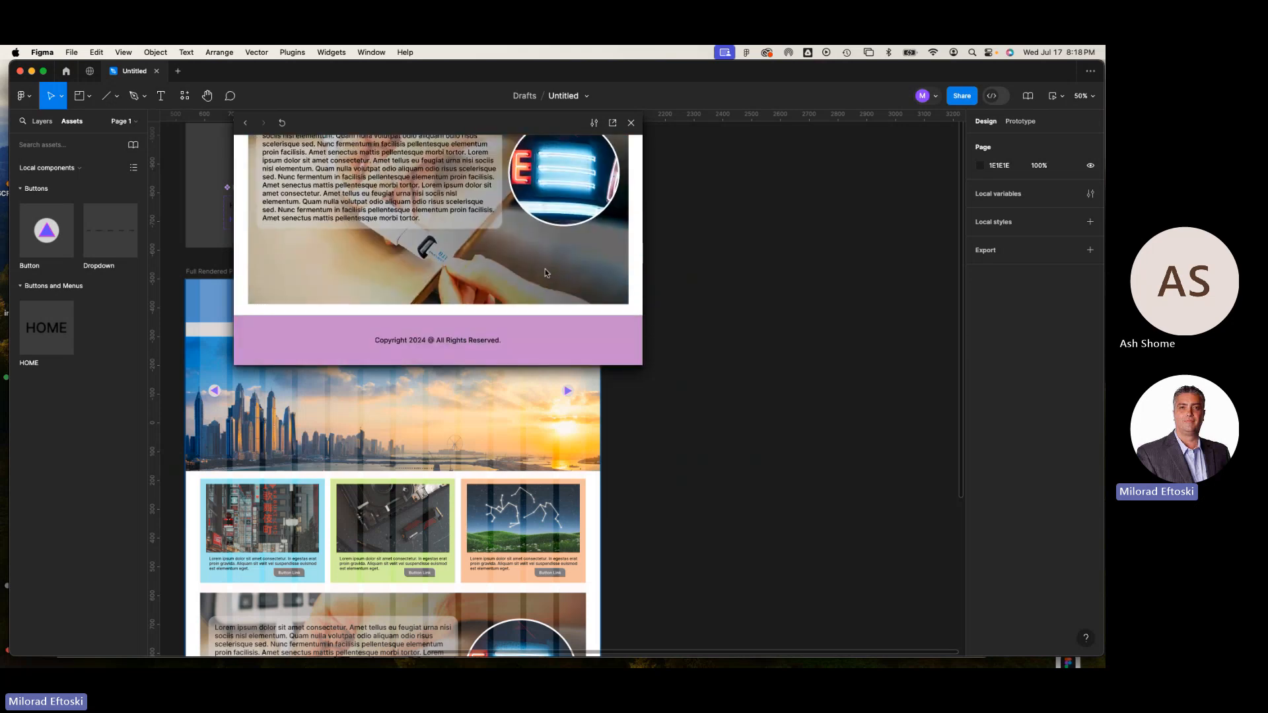
pyautogui.moveTo(642, 365); pyautogui.dragTo(967, 604)
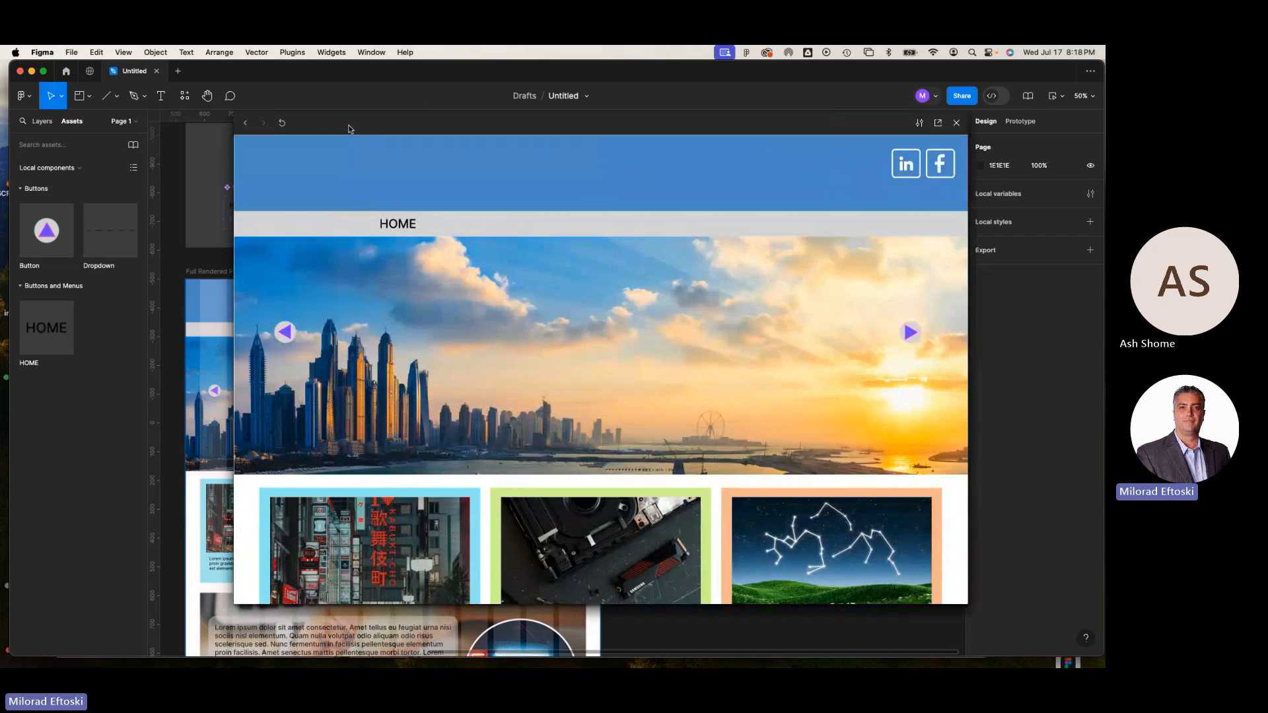
# Reposition and enlarge the preview window, look through the page down to the footer and back, and close the preview
pyautogui.moveTo(351, 130); pyautogui.dragTo(259, 99)
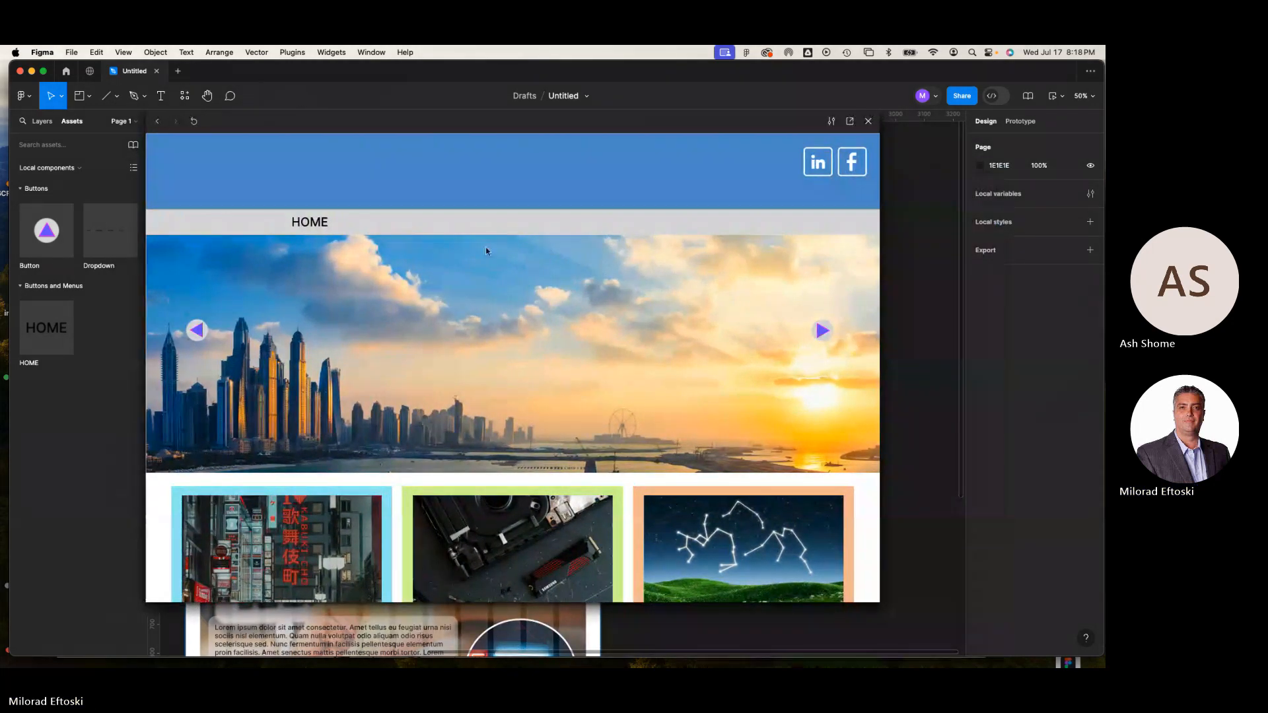
pyautogui.moveTo(878, 603); pyautogui.dragTo(974, 632)
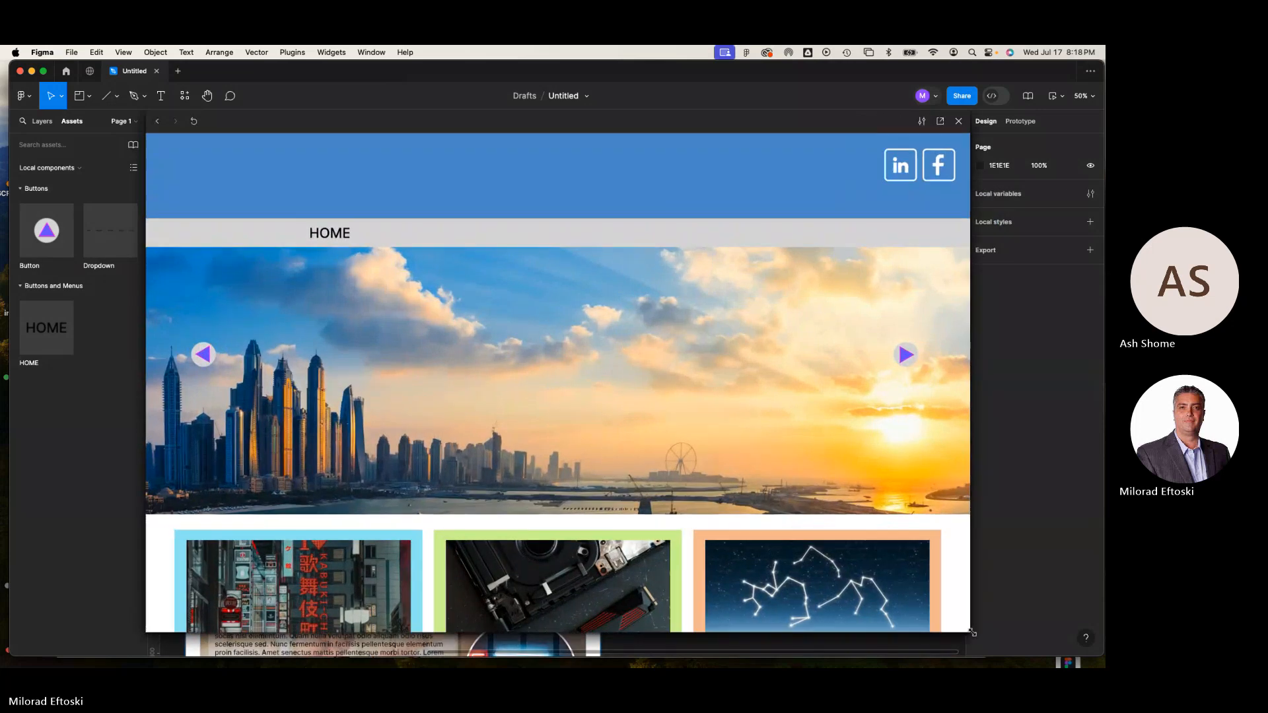
pyautogui.scroll(-5, 638, 450)
pyautogui.scroll(-10, 632, 446)
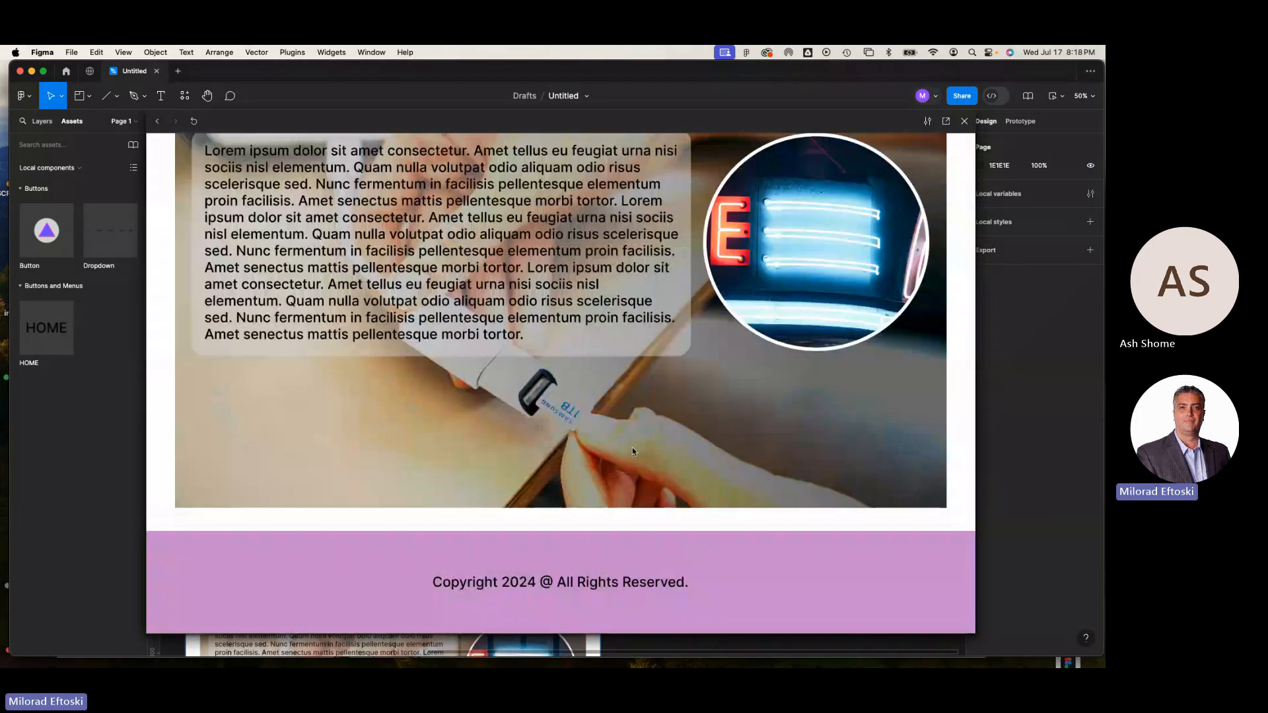
pyautogui.scroll(15, 632, 446)
pyautogui.scroll(-10, 632, 446)
pyautogui.scroll(10, 630, 448)
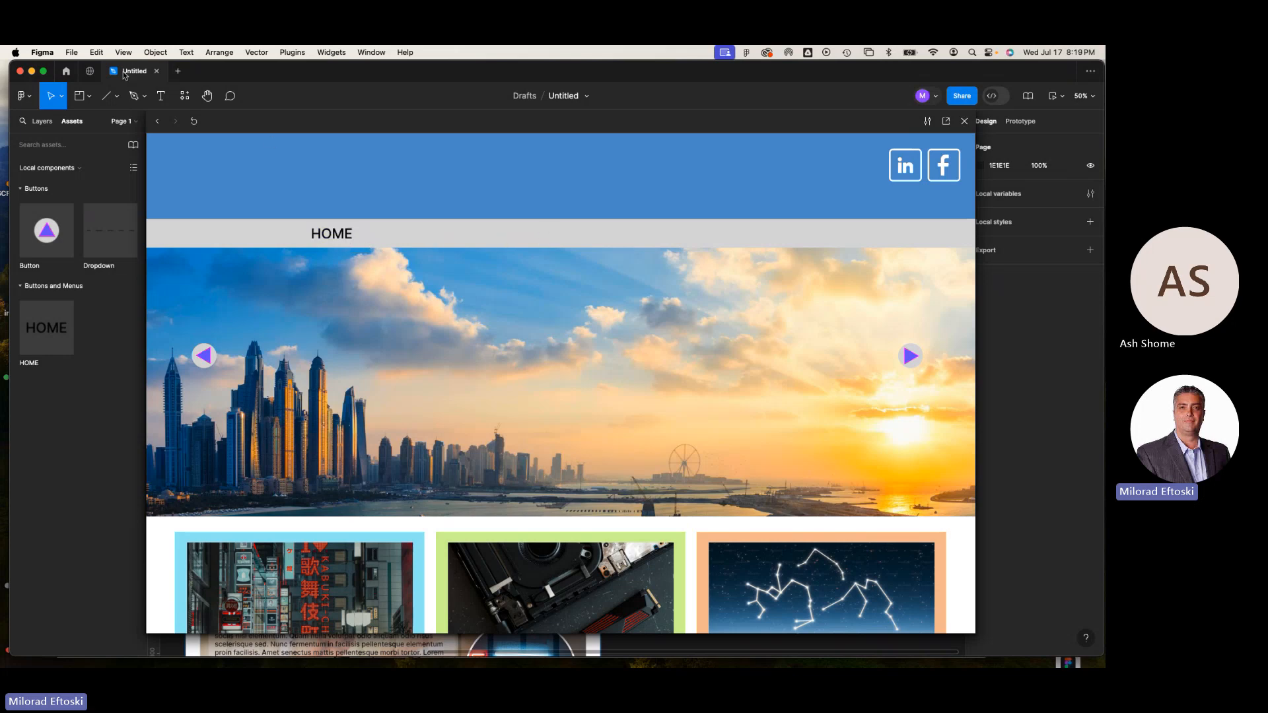
pyautogui.click(964, 121)
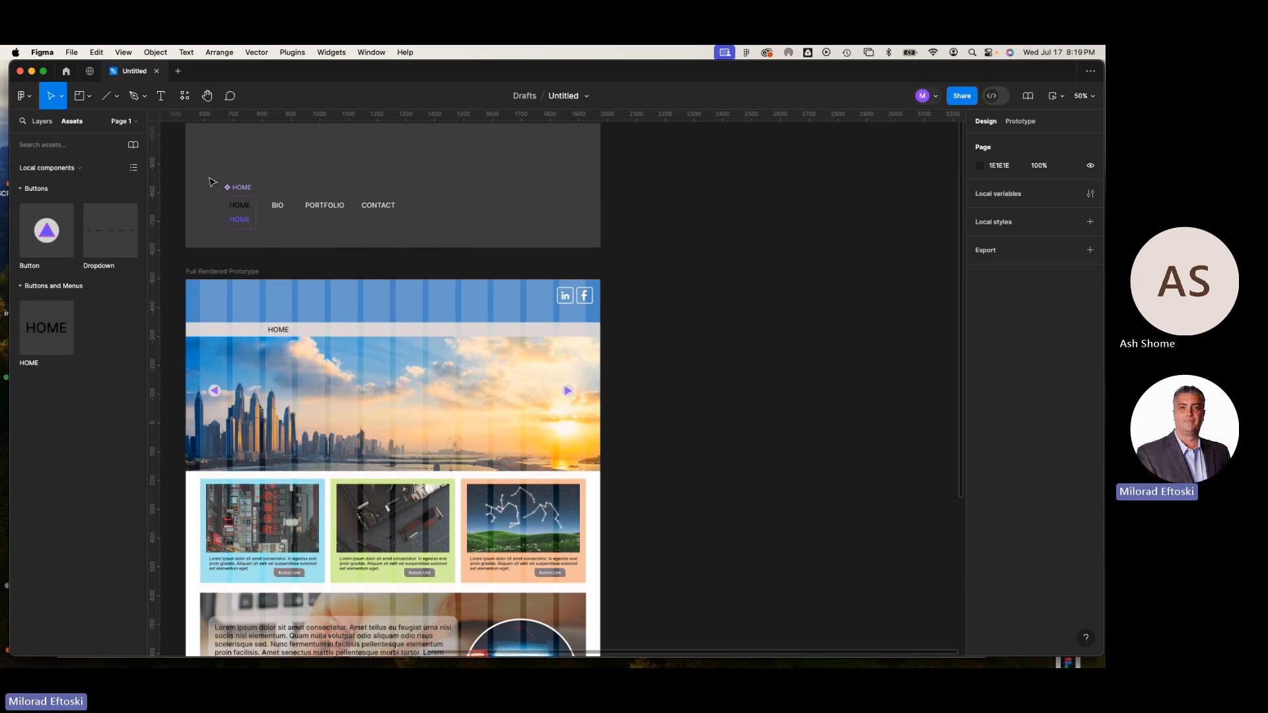
# Inspect the text fill colours of the second and default variants of the HOME component
pyautogui.scroll(5, 218, 201)
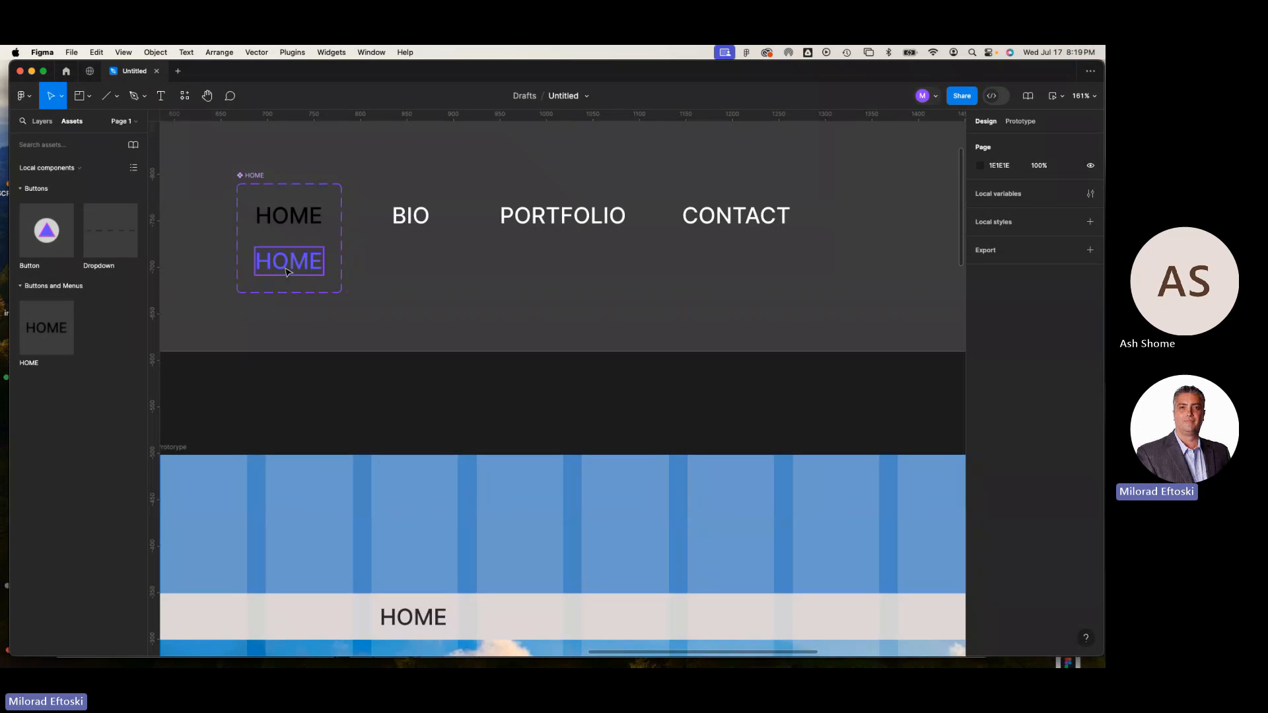
pyautogui.click(273, 270)
pyautogui.doubleClick(288, 273)
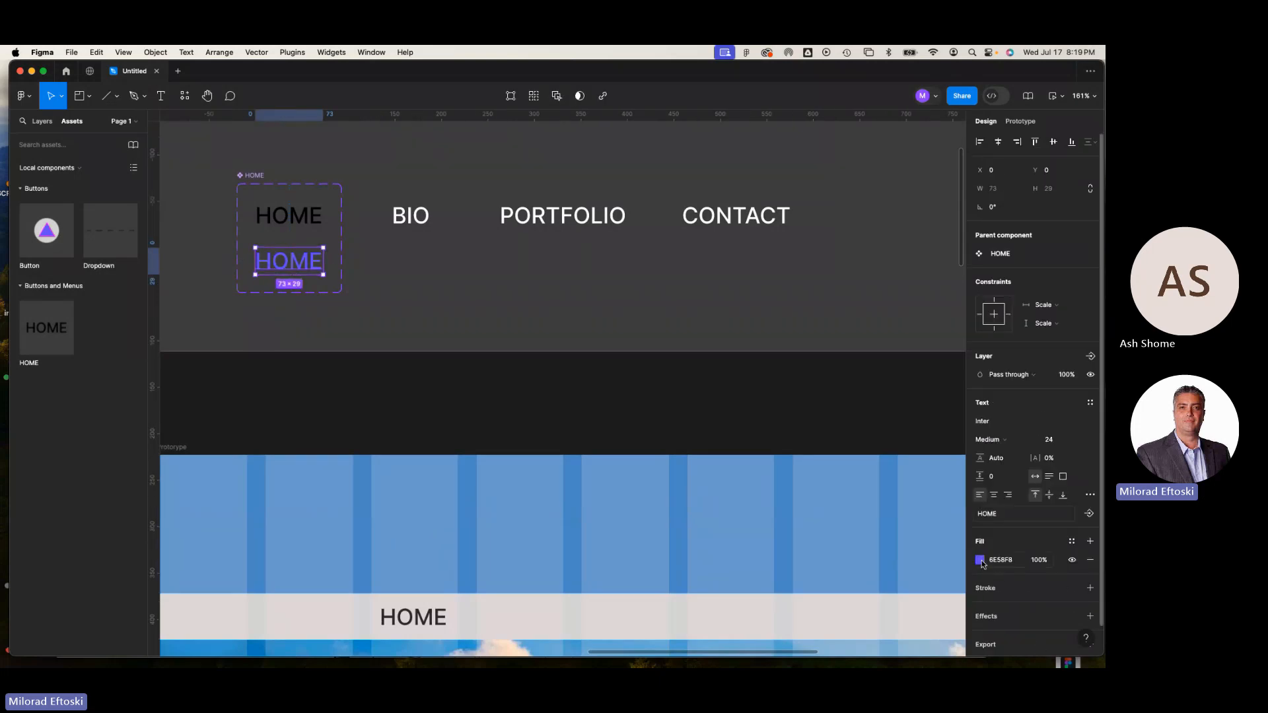
pyautogui.scroll(-1, 1027, 556)
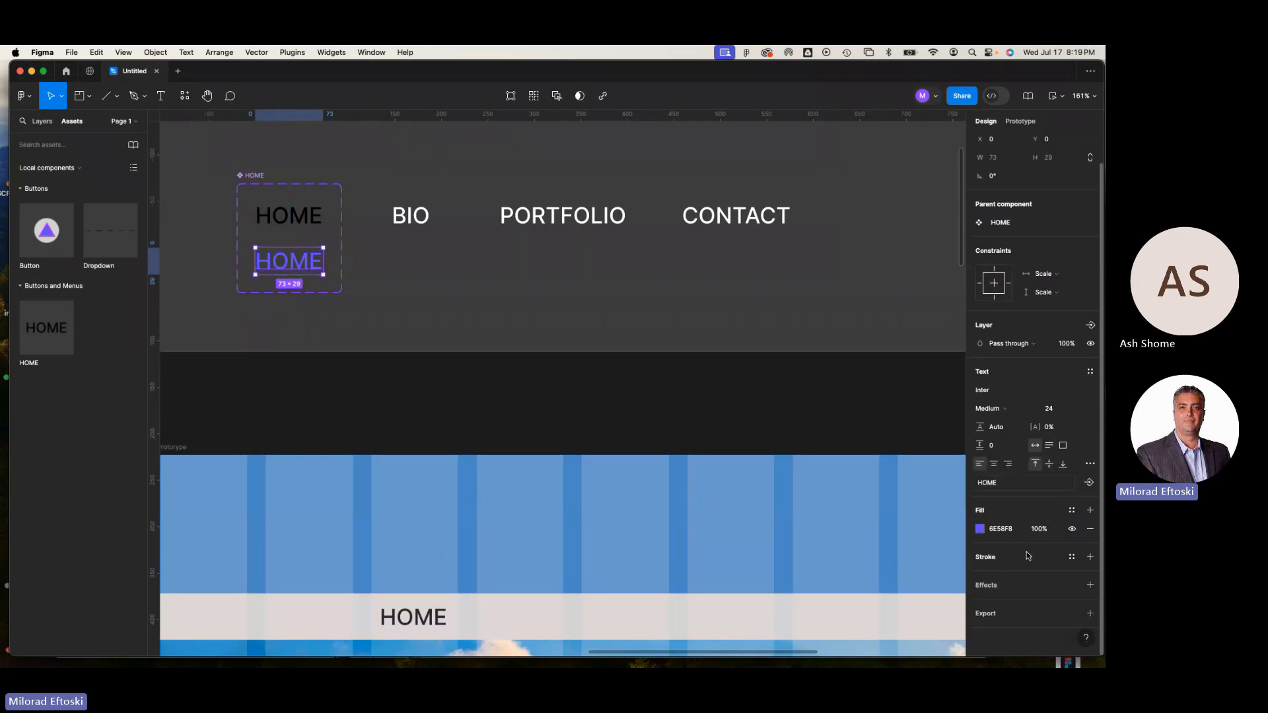
pyautogui.click(304, 224)
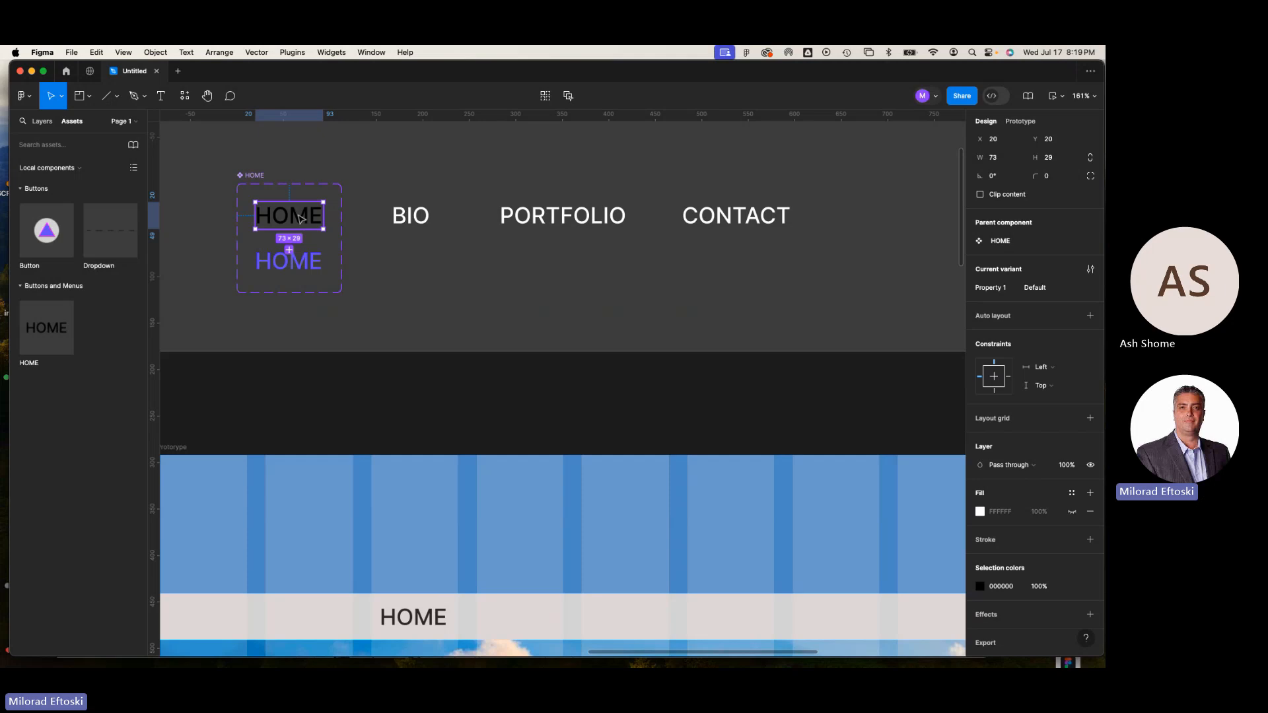
pyautogui.doubleClick(300, 218)
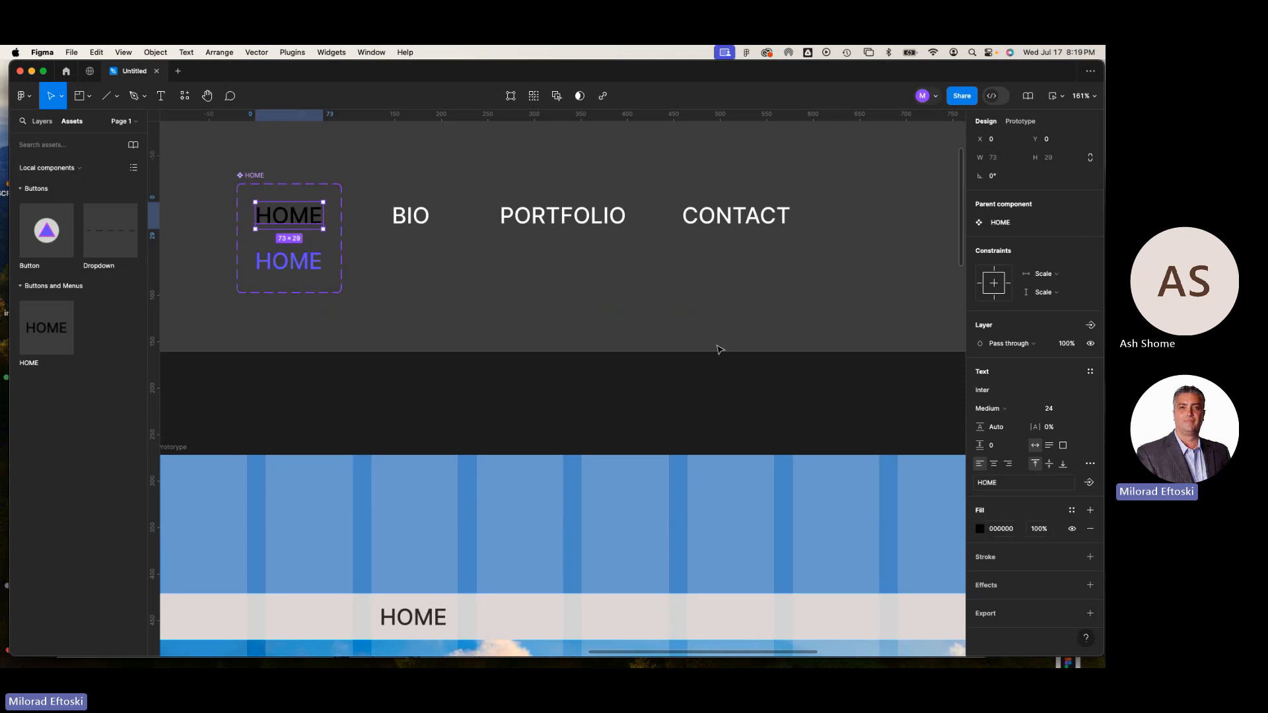
pyautogui.click(589, 285)
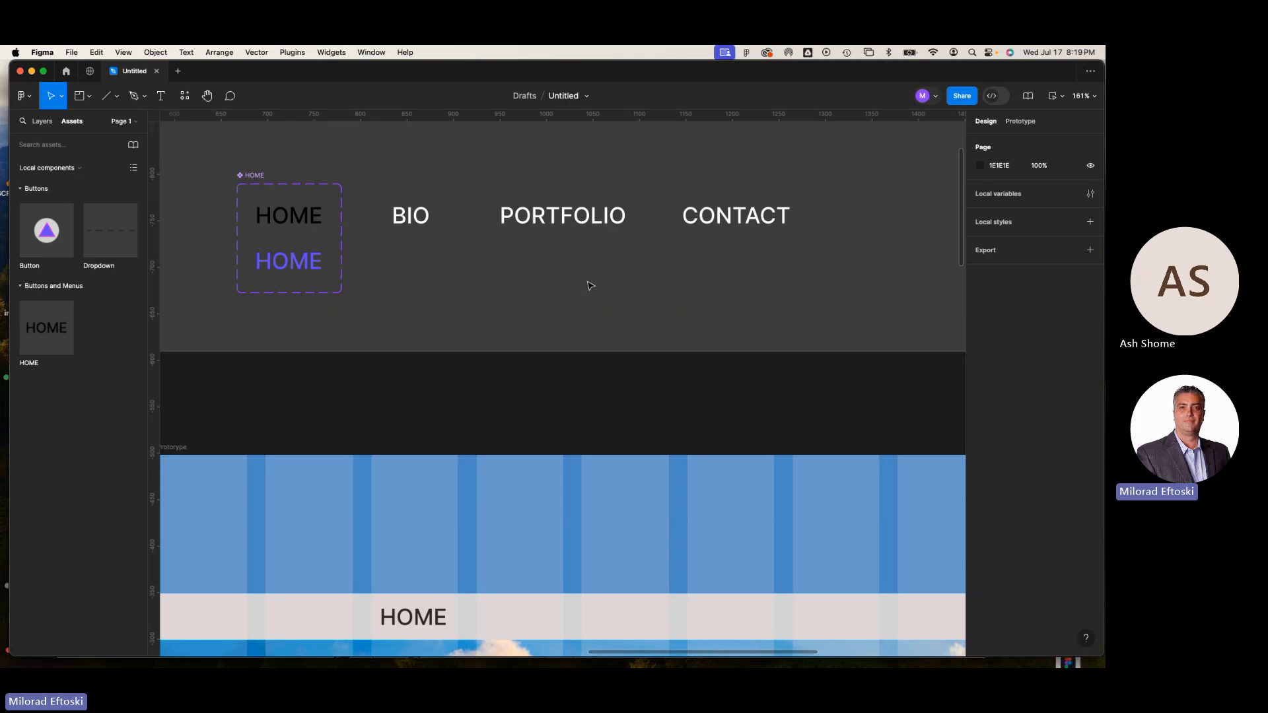
# Turn the BIO text beside the HOME component into a component
pyautogui.click(409, 218)
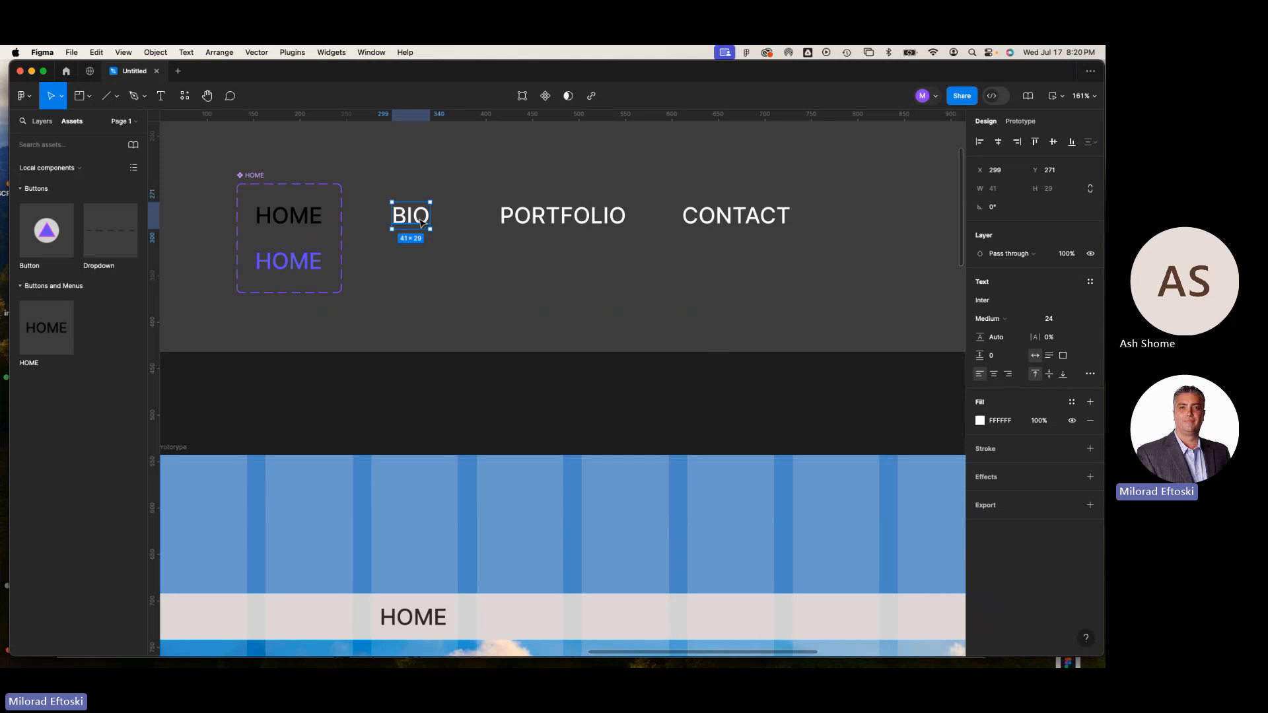
pyautogui.press('super+alt+k')
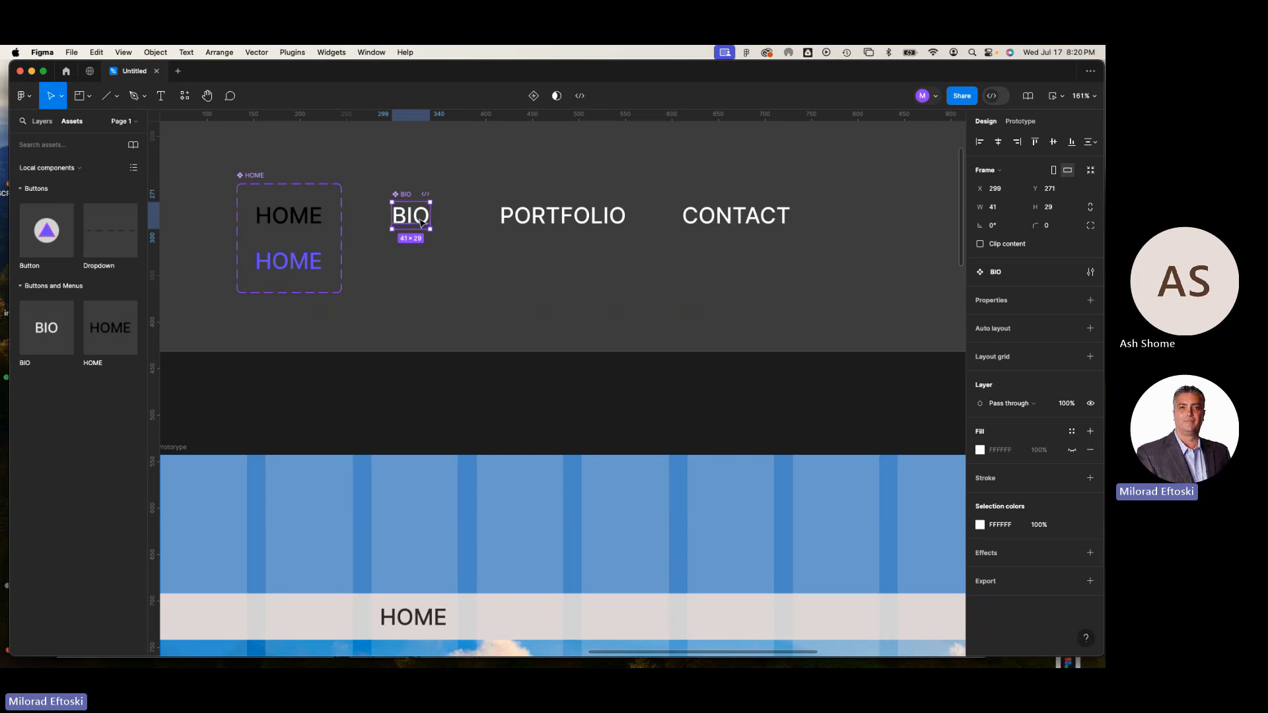
pyautogui.press('super+z')
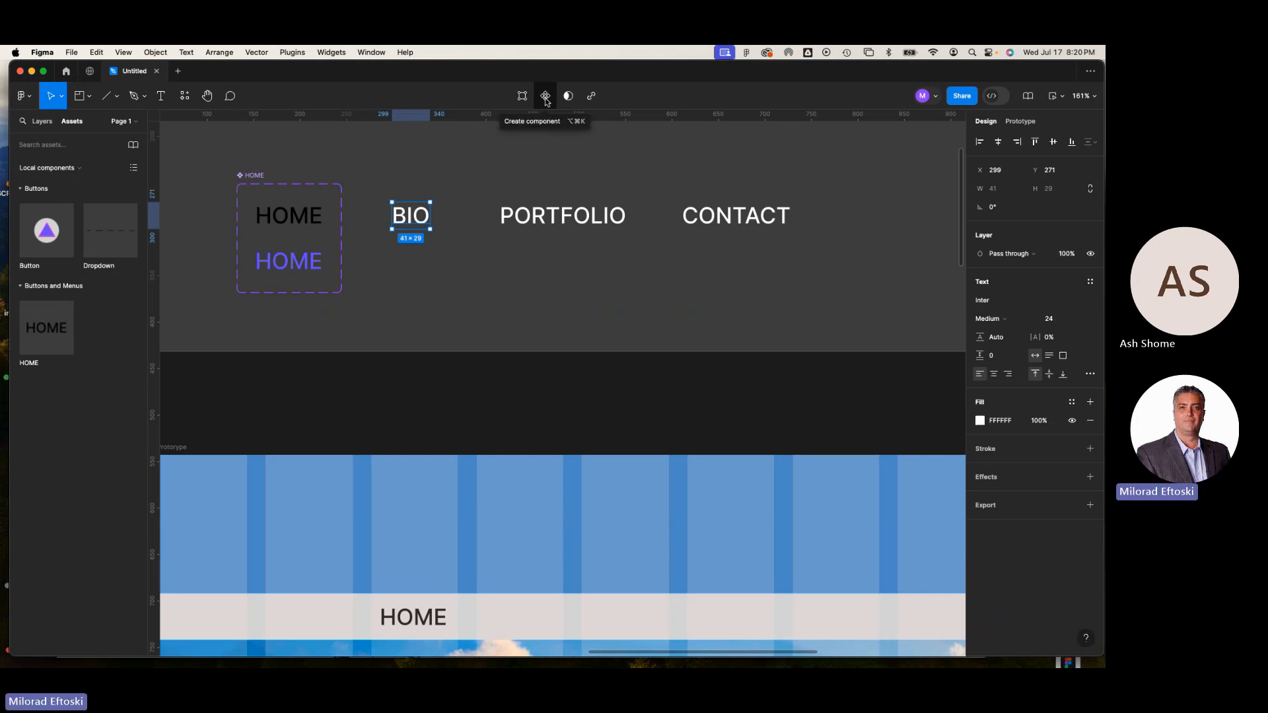
pyautogui.rightClick(407, 217)
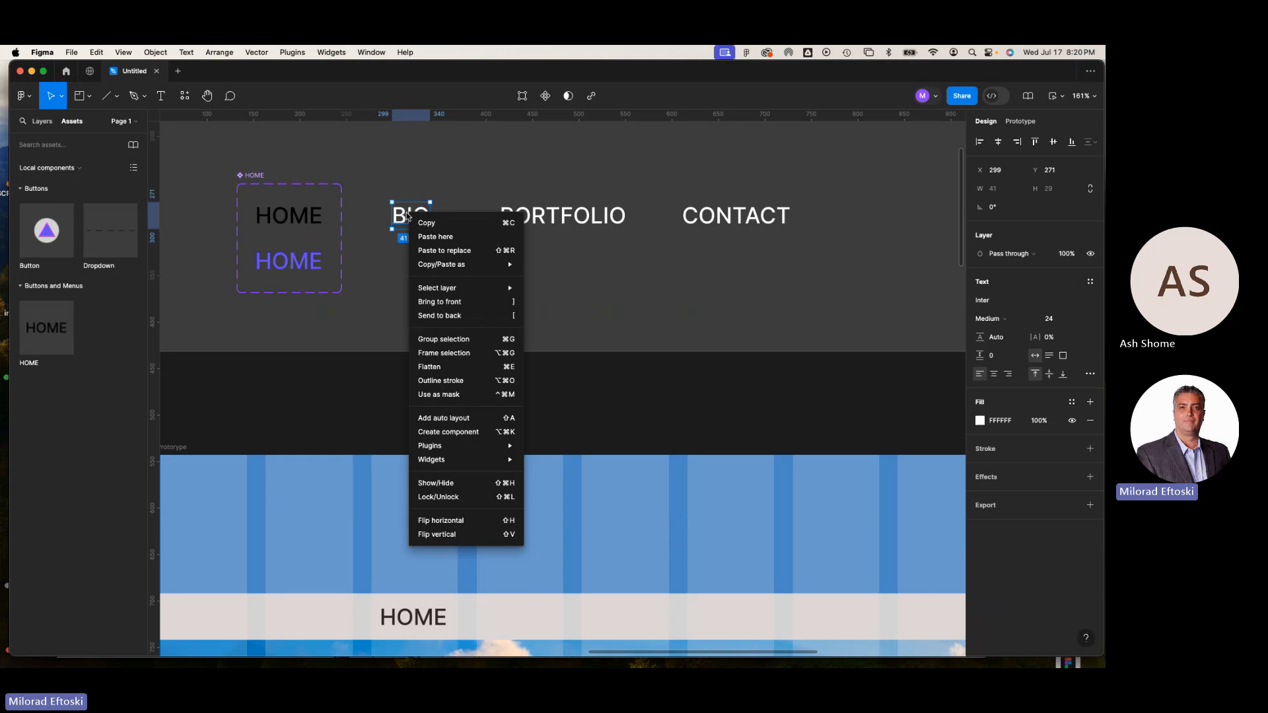
pyautogui.click(500, 433)
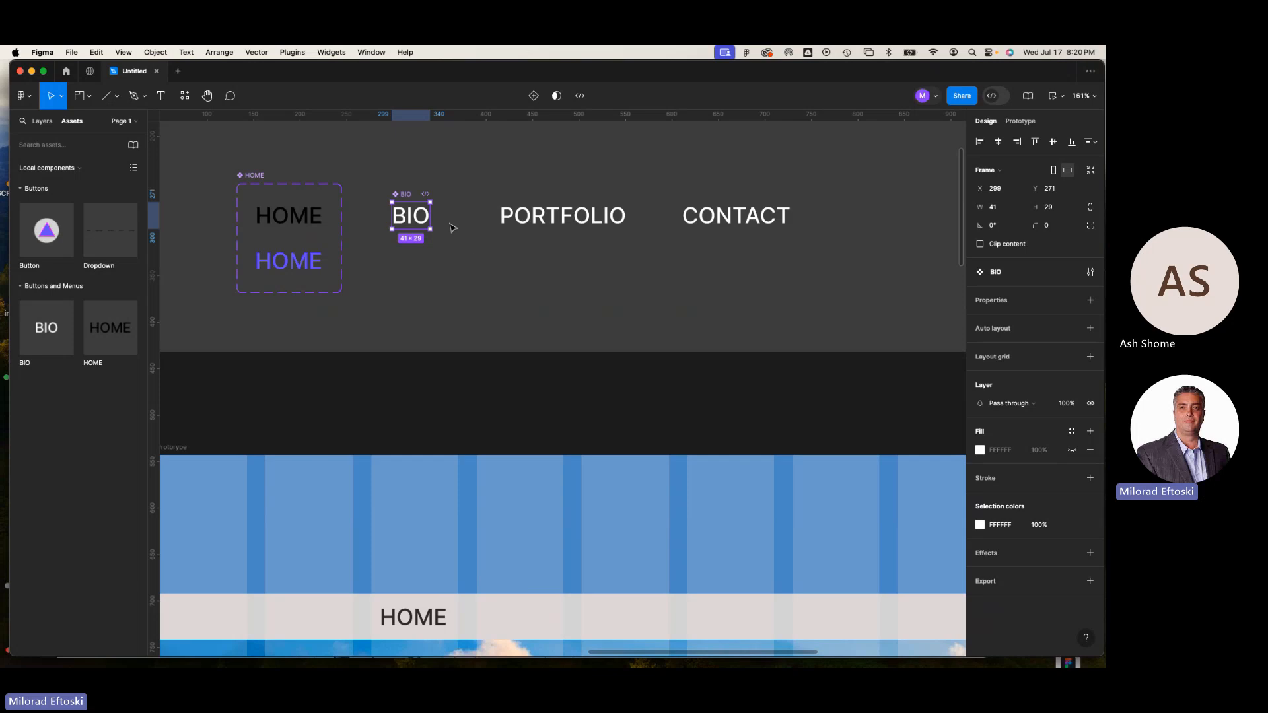
# Set the BIO component's text fill to grey 737373 and add a second variant to the component
pyautogui.doubleClick(423, 226)
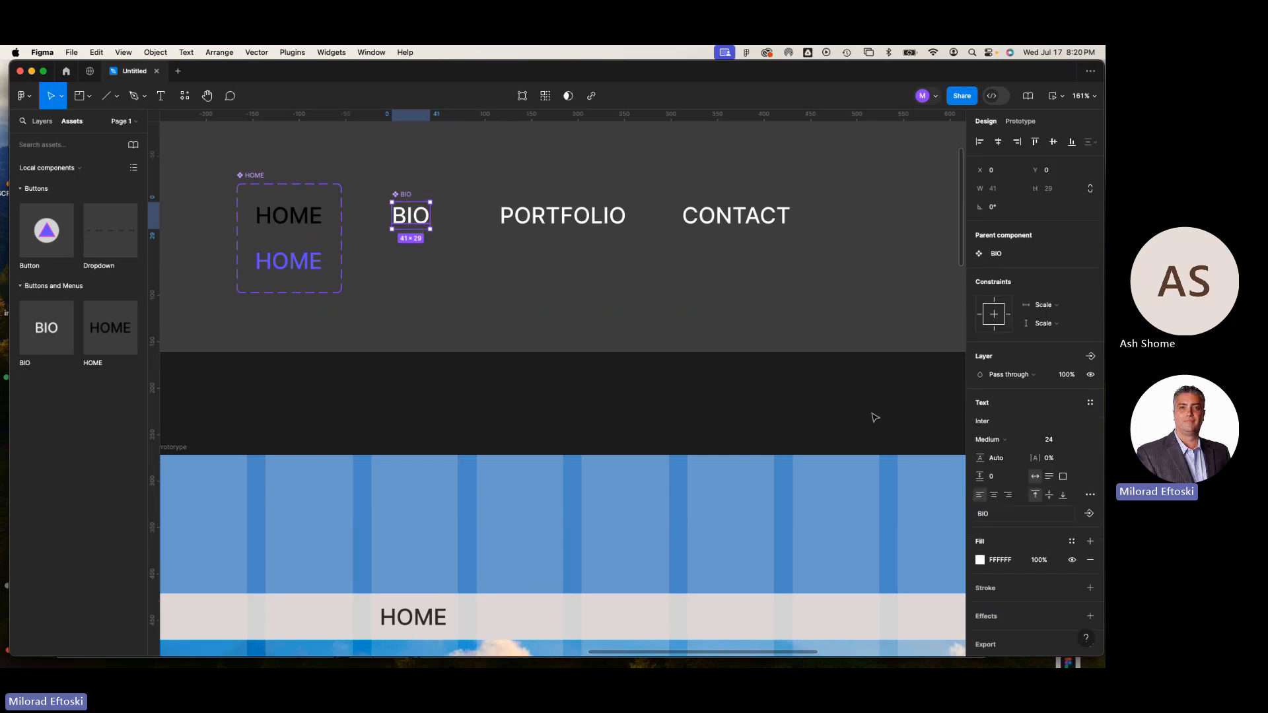
pyautogui.click(980, 560)
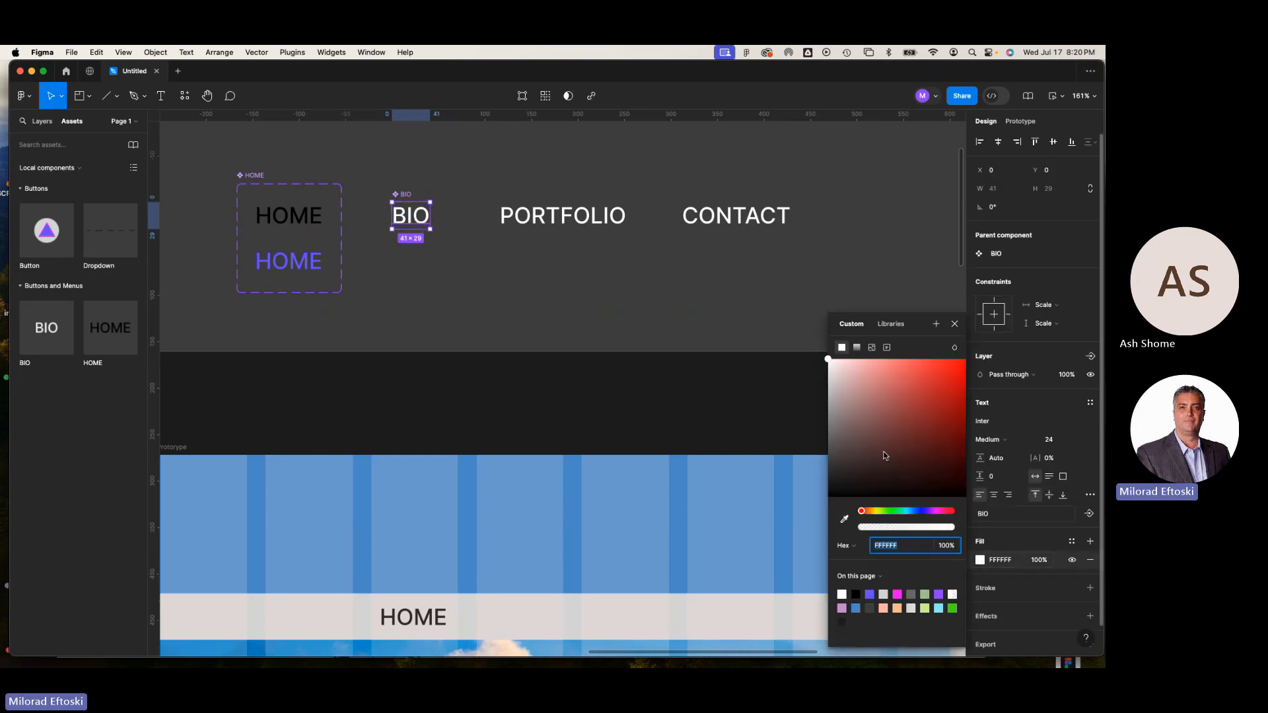
pyautogui.click(912, 593)
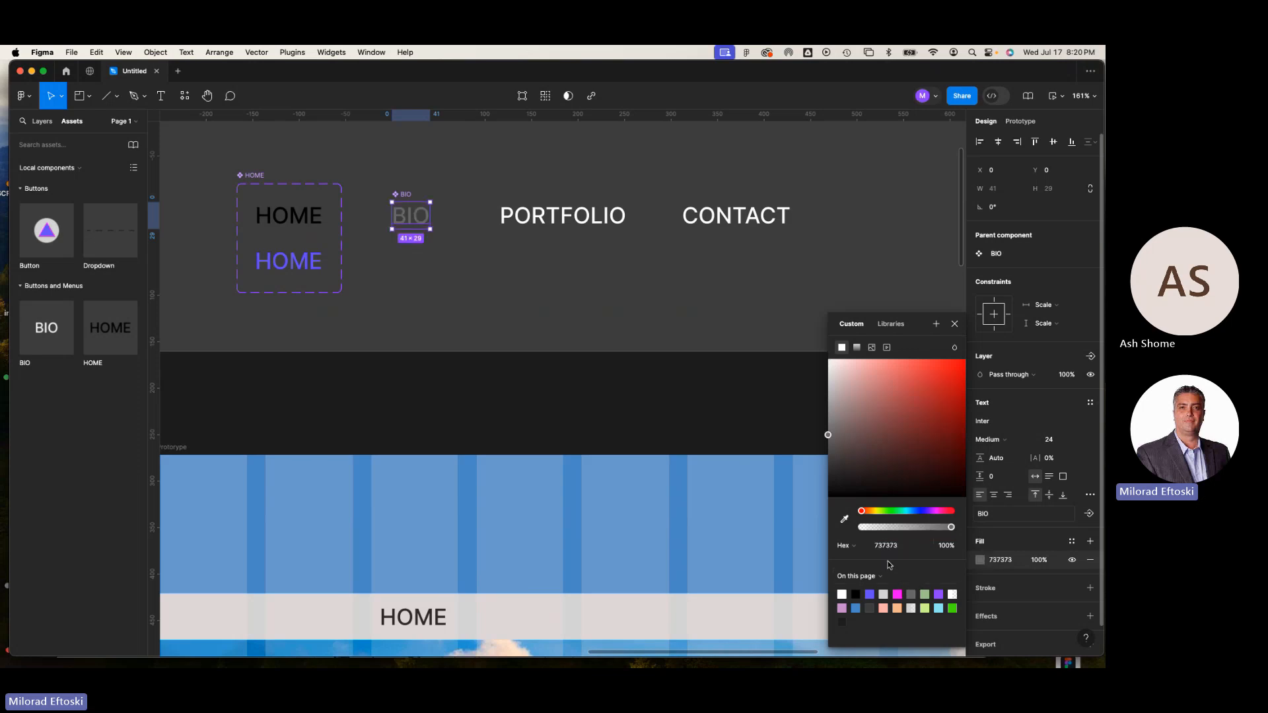
pyautogui.click(548, 321)
pyautogui.click(419, 229)
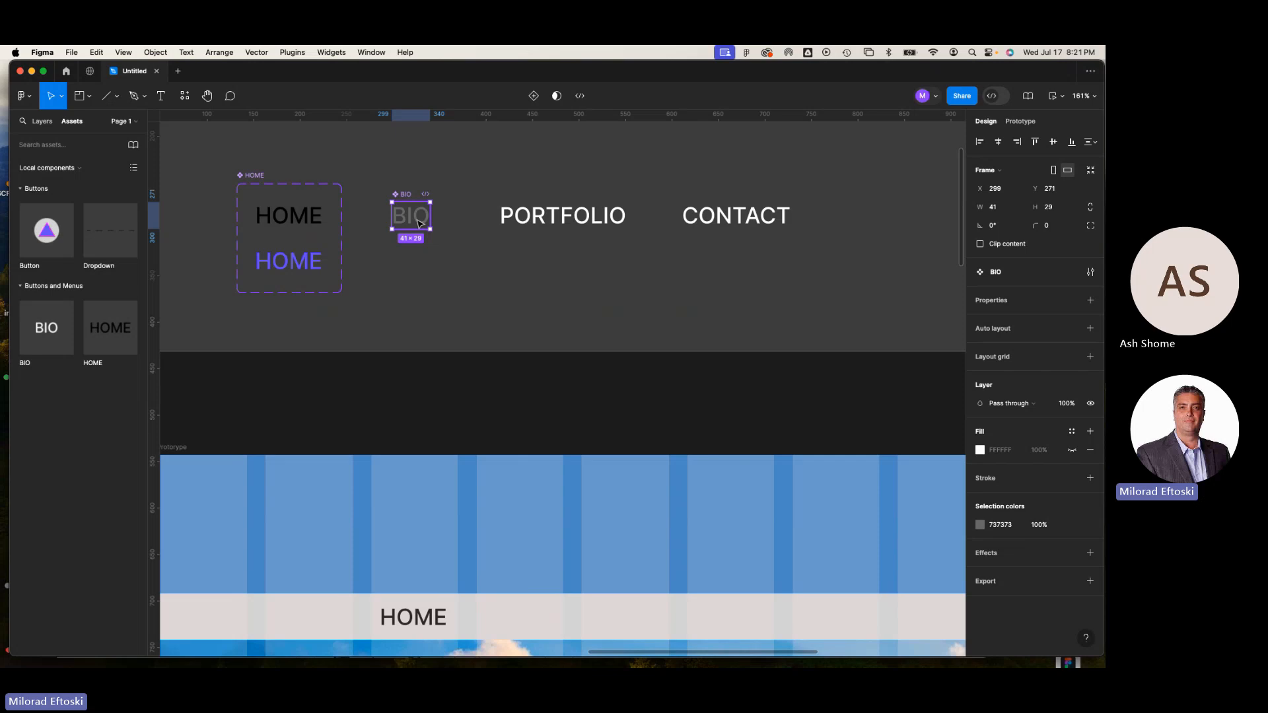
pyautogui.click(533, 97)
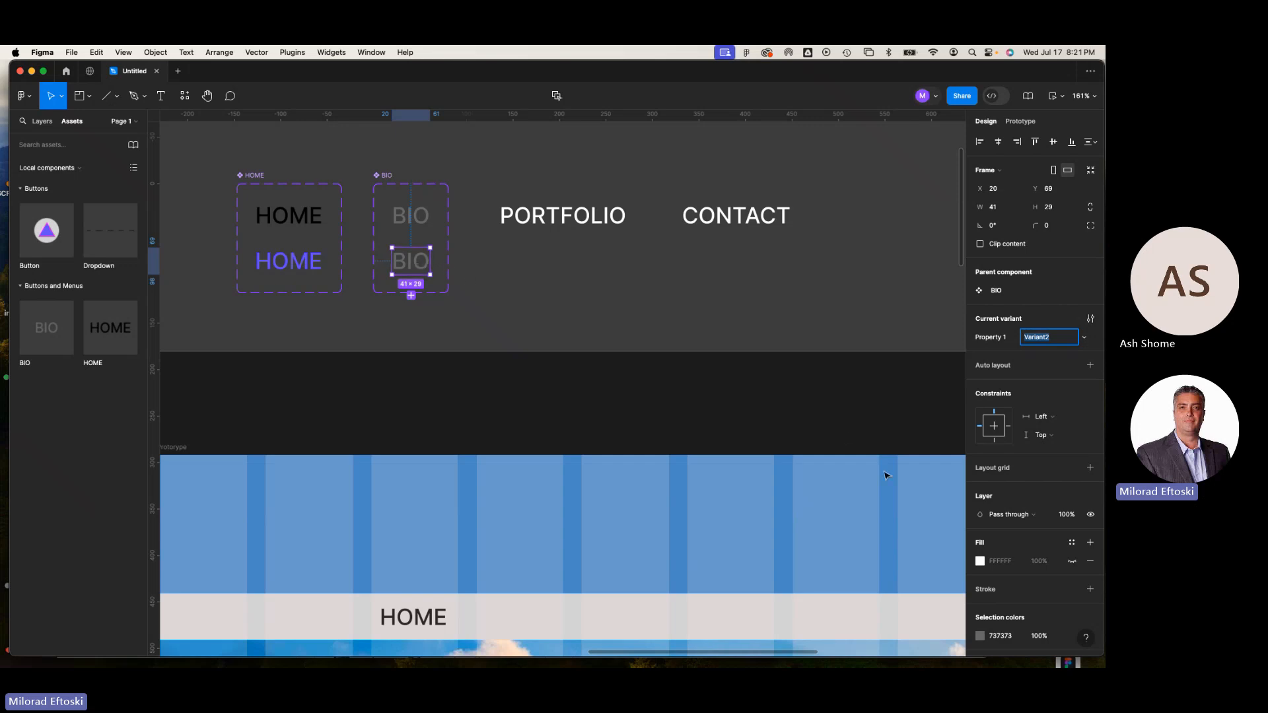
# Give the second BIO variant's frame a light green fill, 99ED71
pyautogui.click(980, 562)
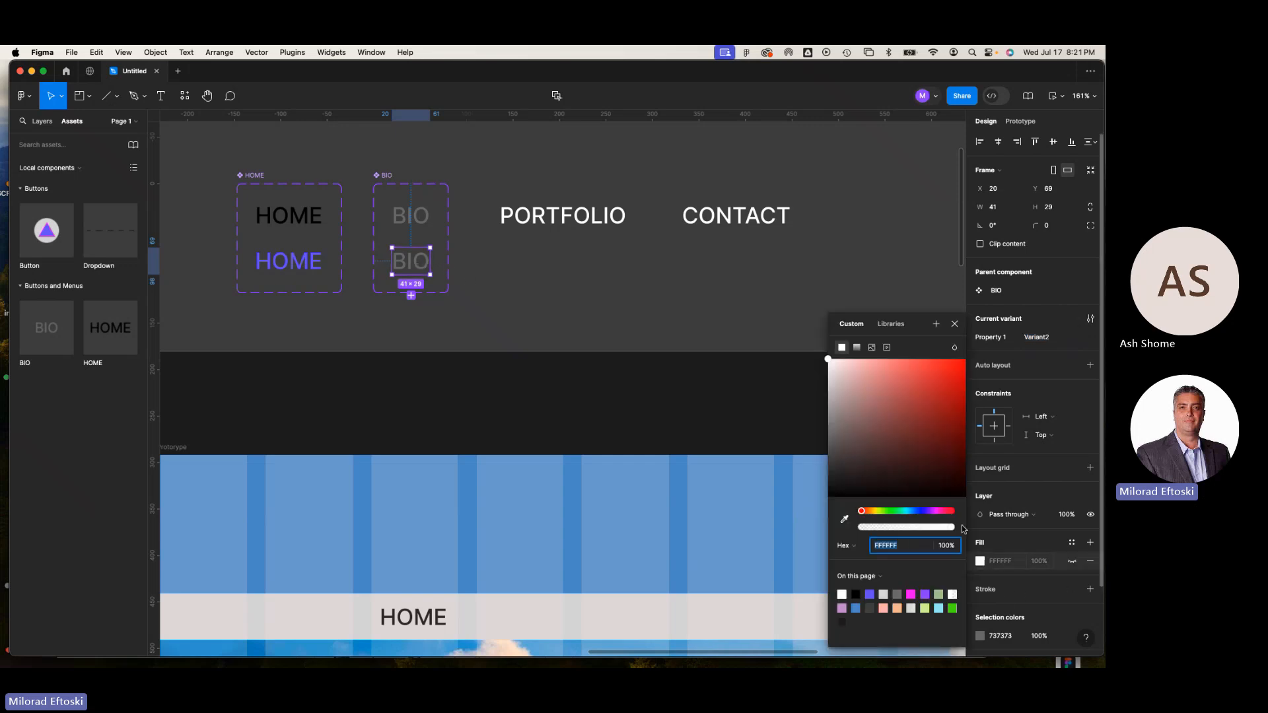
pyautogui.moveTo(918, 468); pyautogui.dragTo(930, 413)
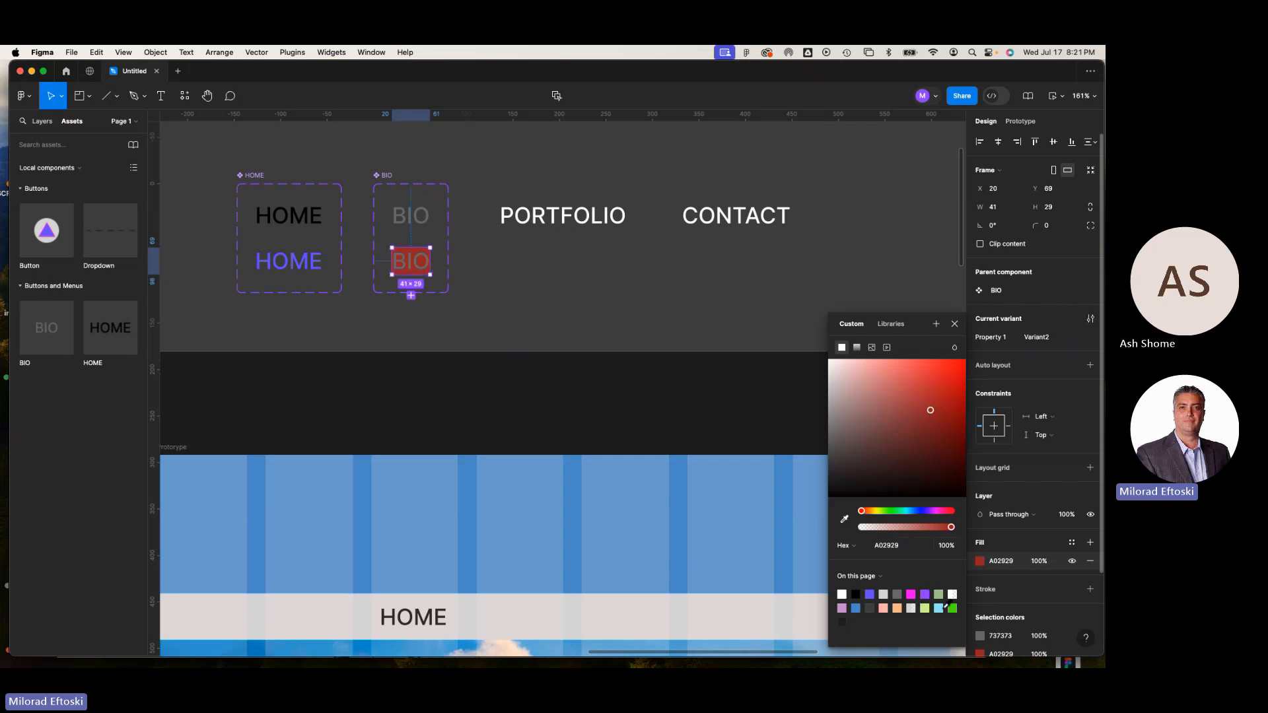
pyautogui.click(952, 608)
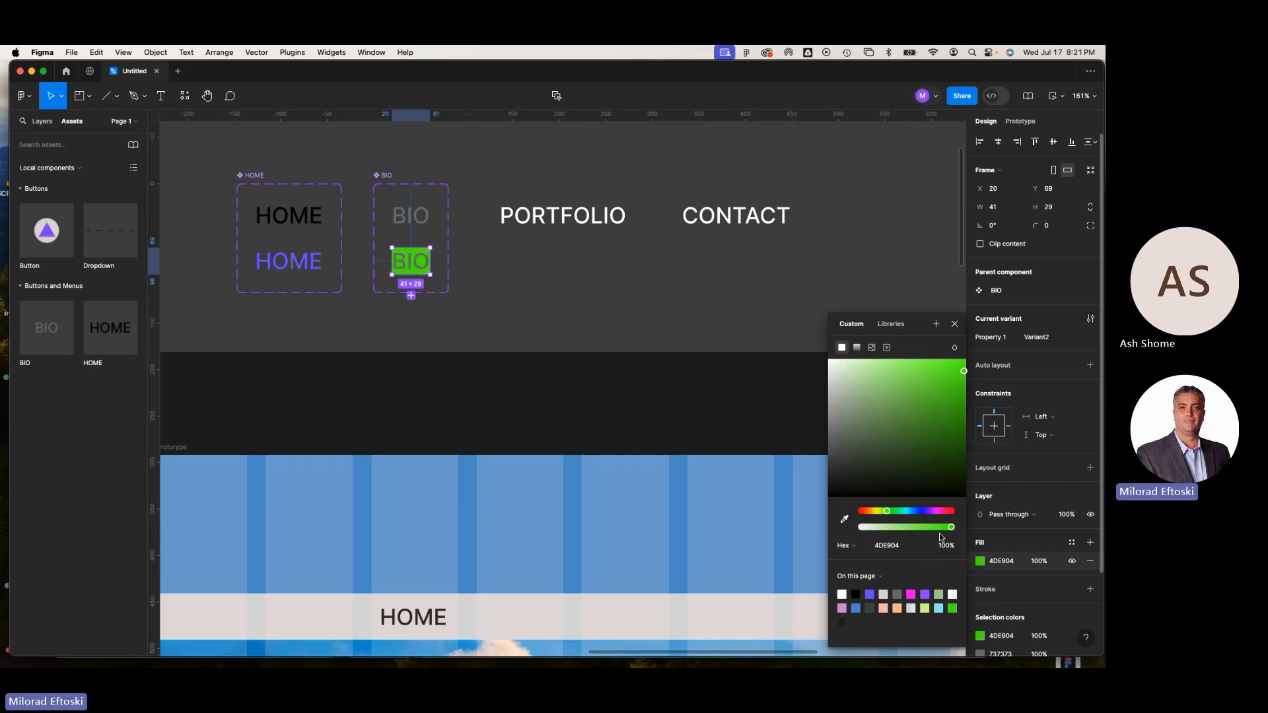
pyautogui.moveTo(949, 527); pyautogui.dragTo(985, 528)
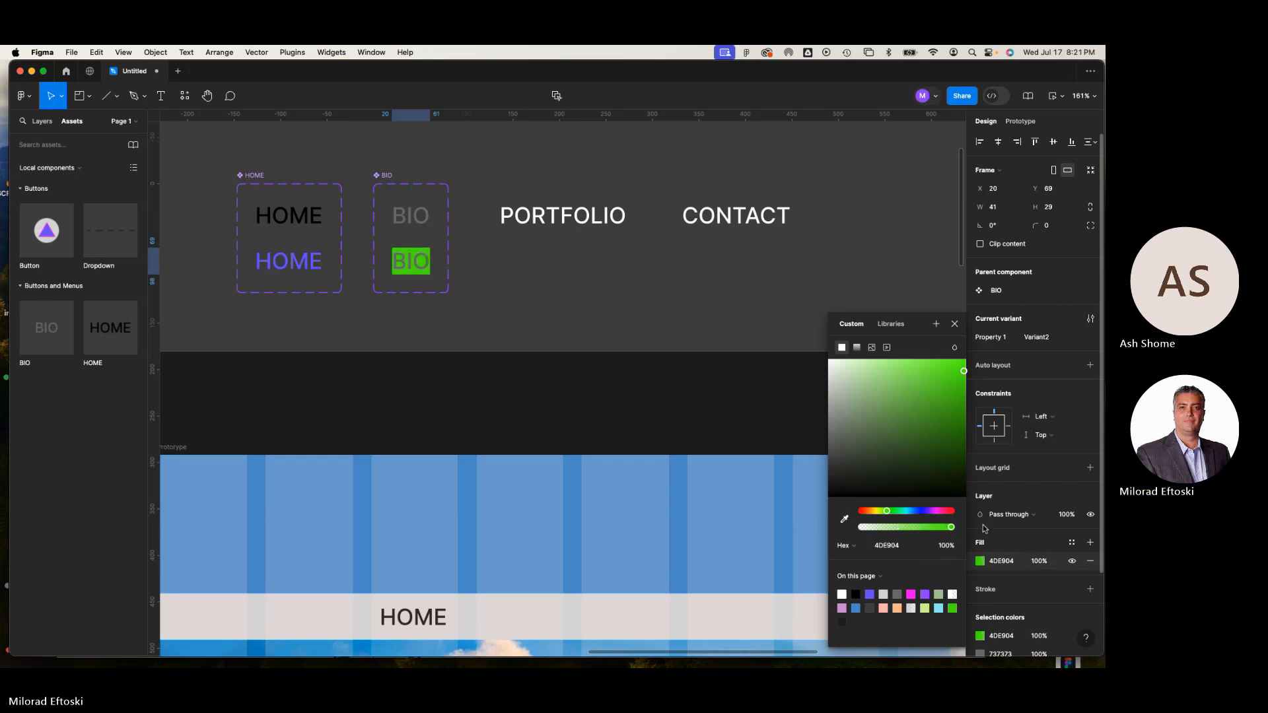
pyautogui.click(877, 377)
pyautogui.moveTo(866, 383); pyautogui.dragTo(901, 369)
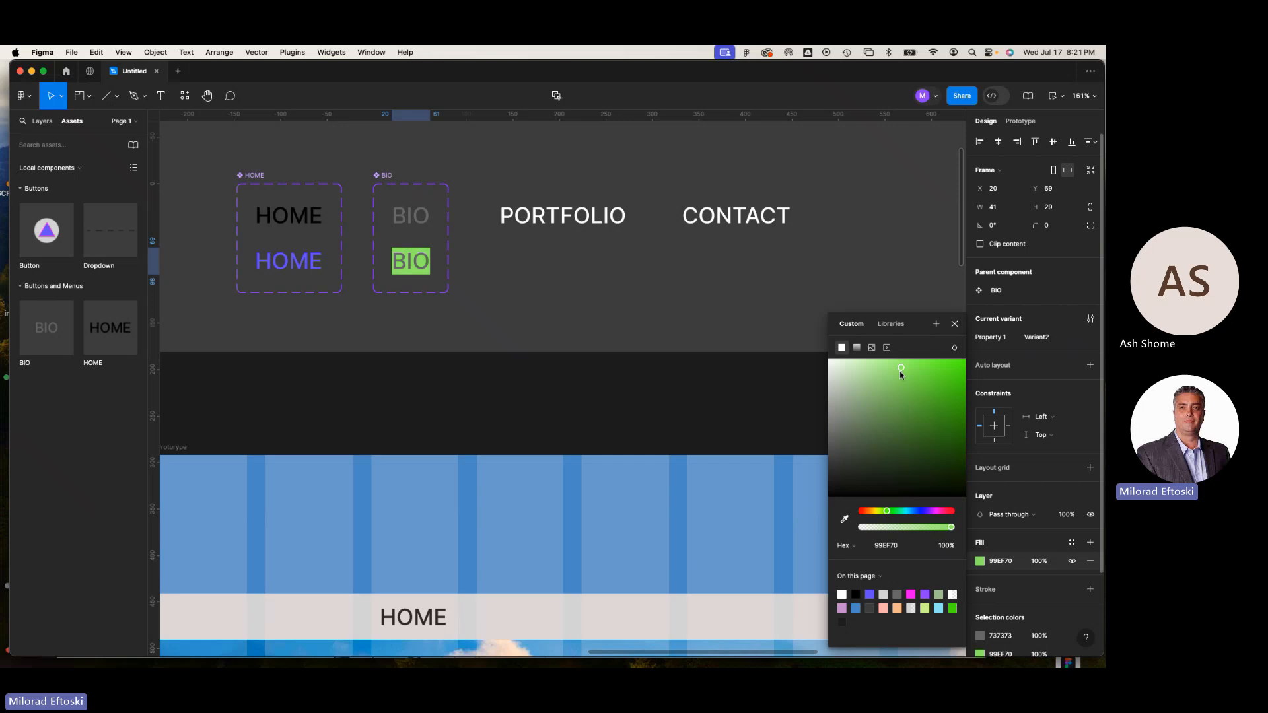
pyautogui.click(628, 313)
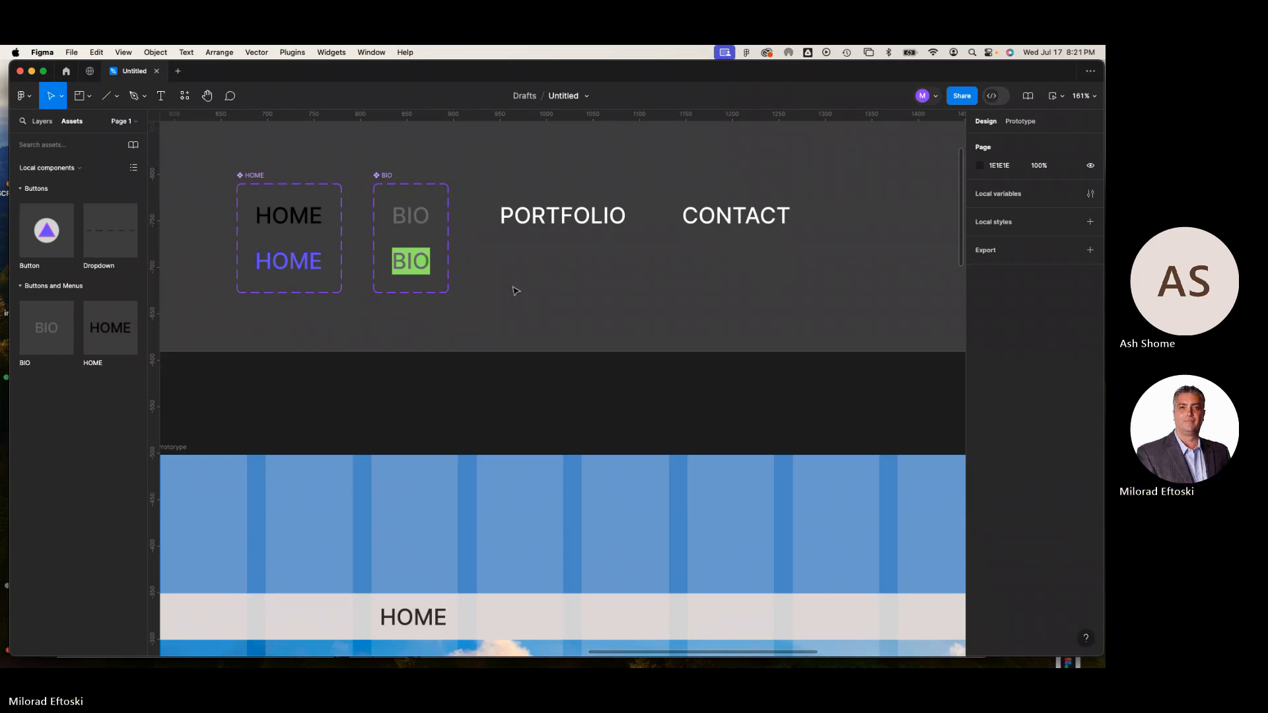
# Set the second BIO variant's frame fill to the darker green 66B83F
pyautogui.click(415, 270)
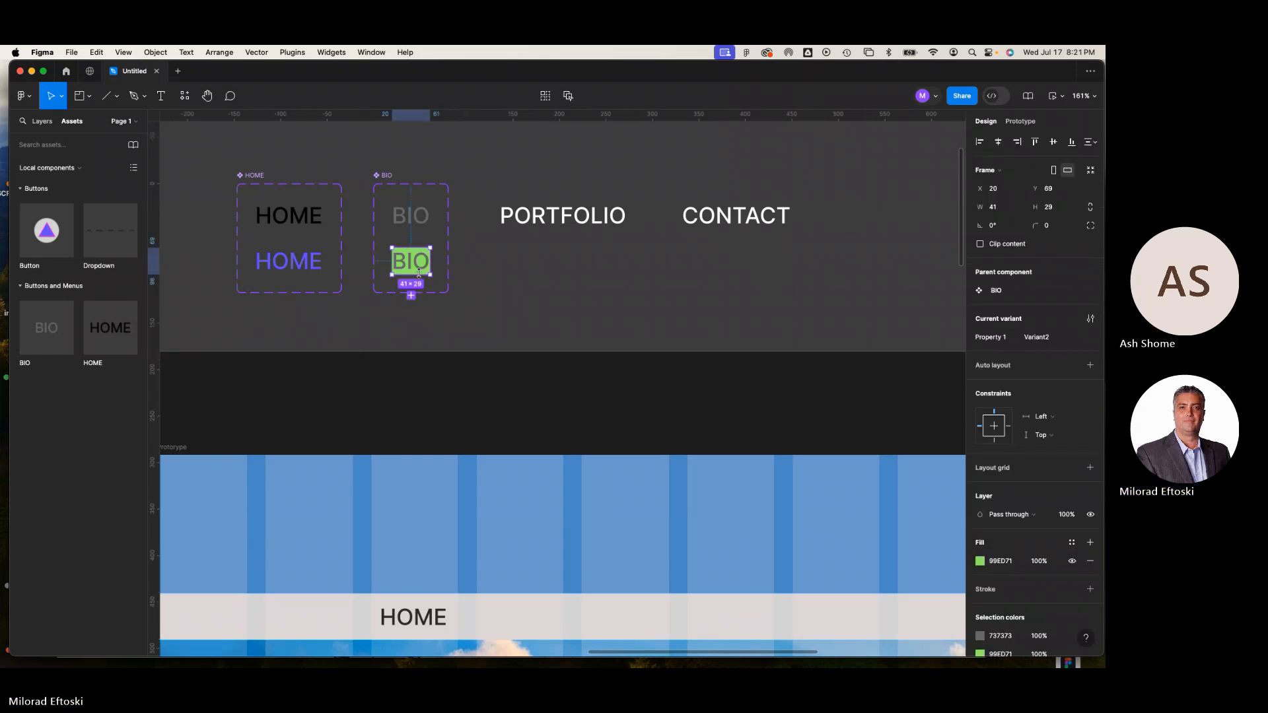
pyautogui.click(981, 561)
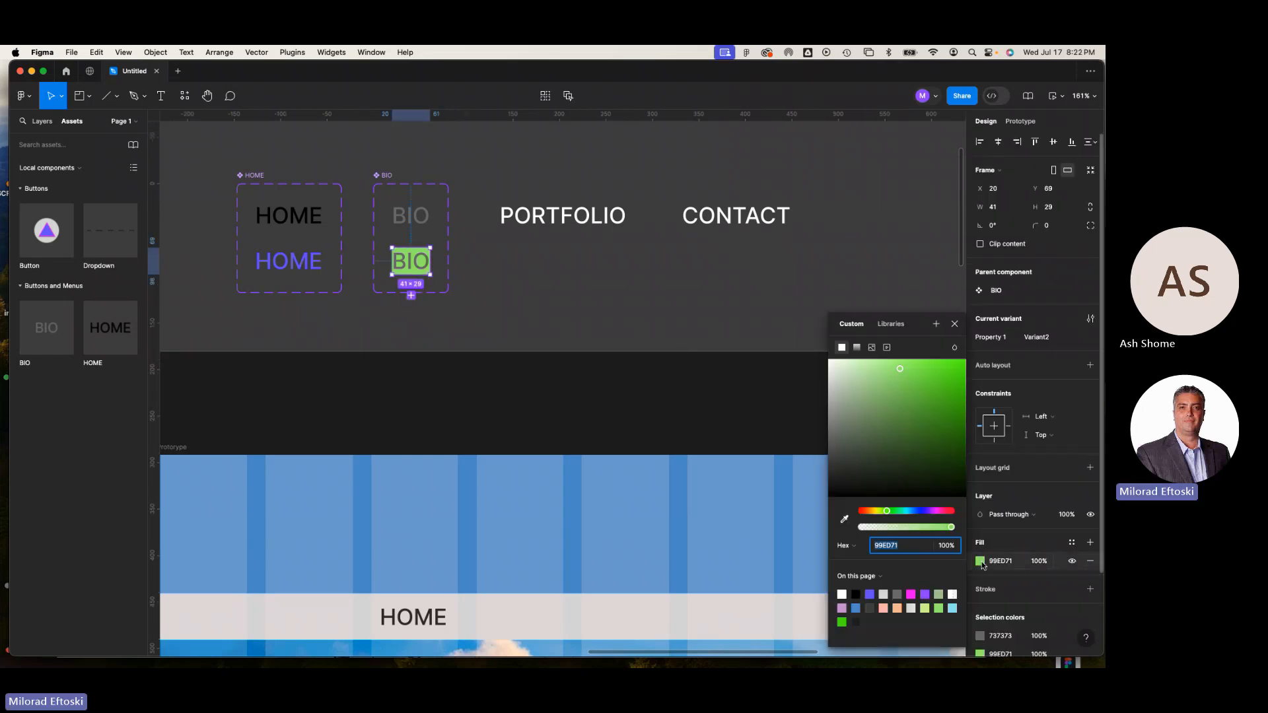
pyautogui.click(939, 593)
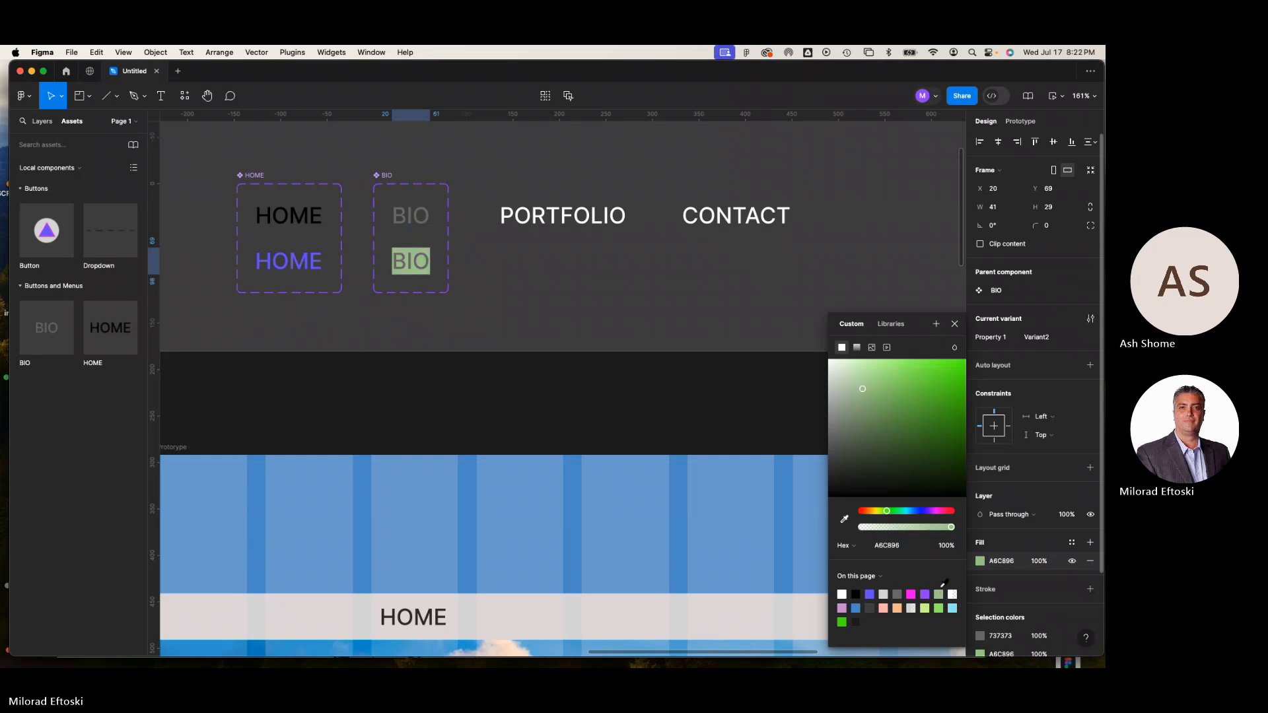
pyautogui.moveTo(898, 396)
pyautogui.mouseDown()
pyautogui.moveTo(935, 396)
pyautogui.moveTo(937, 423)
pyautogui.moveTo(918, 399)
pyautogui.mouseUp()
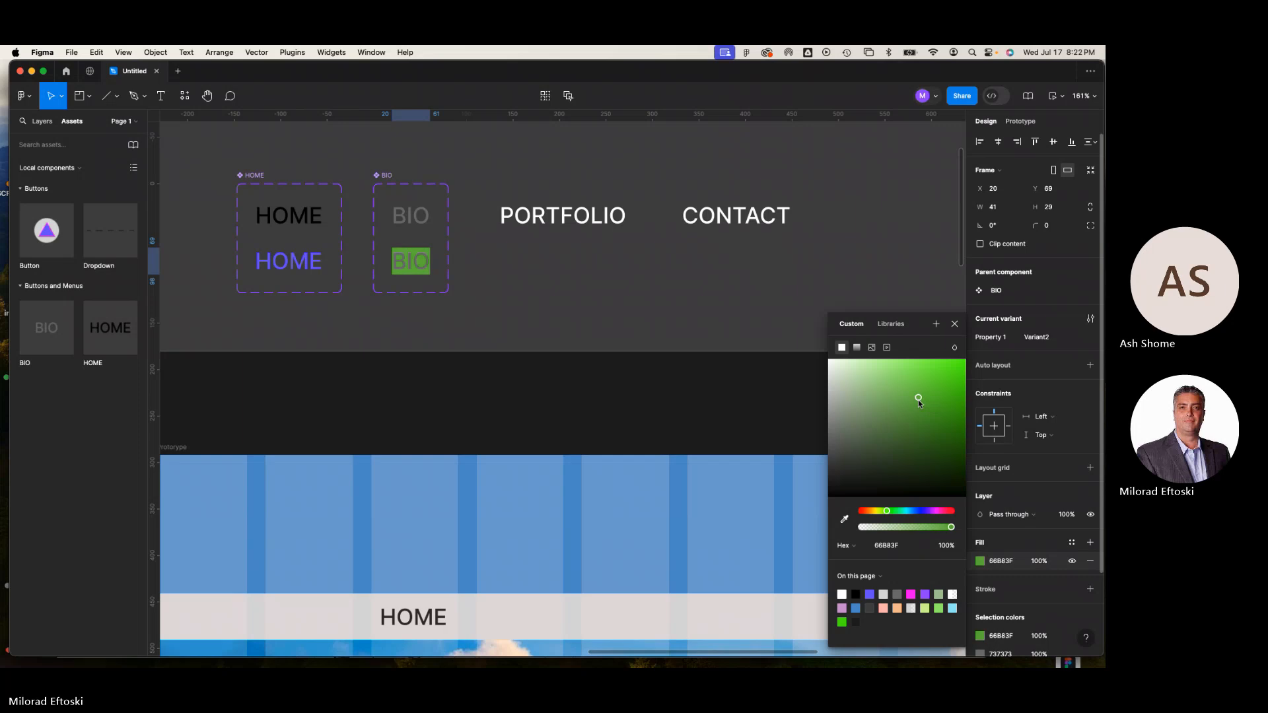
pyautogui.click(617, 317)
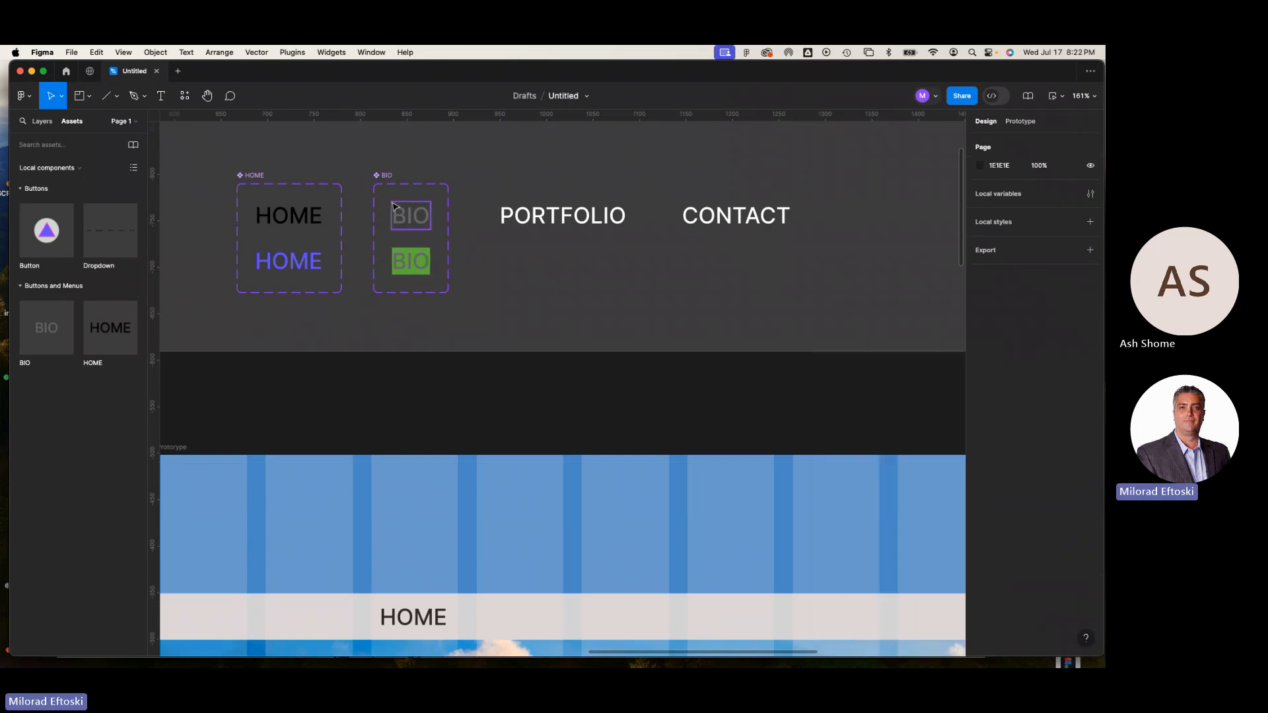
# Connect the default BIO variant to the green BIO variant with a prototype interaction that changes to Variant2
pyautogui.click(415, 215)
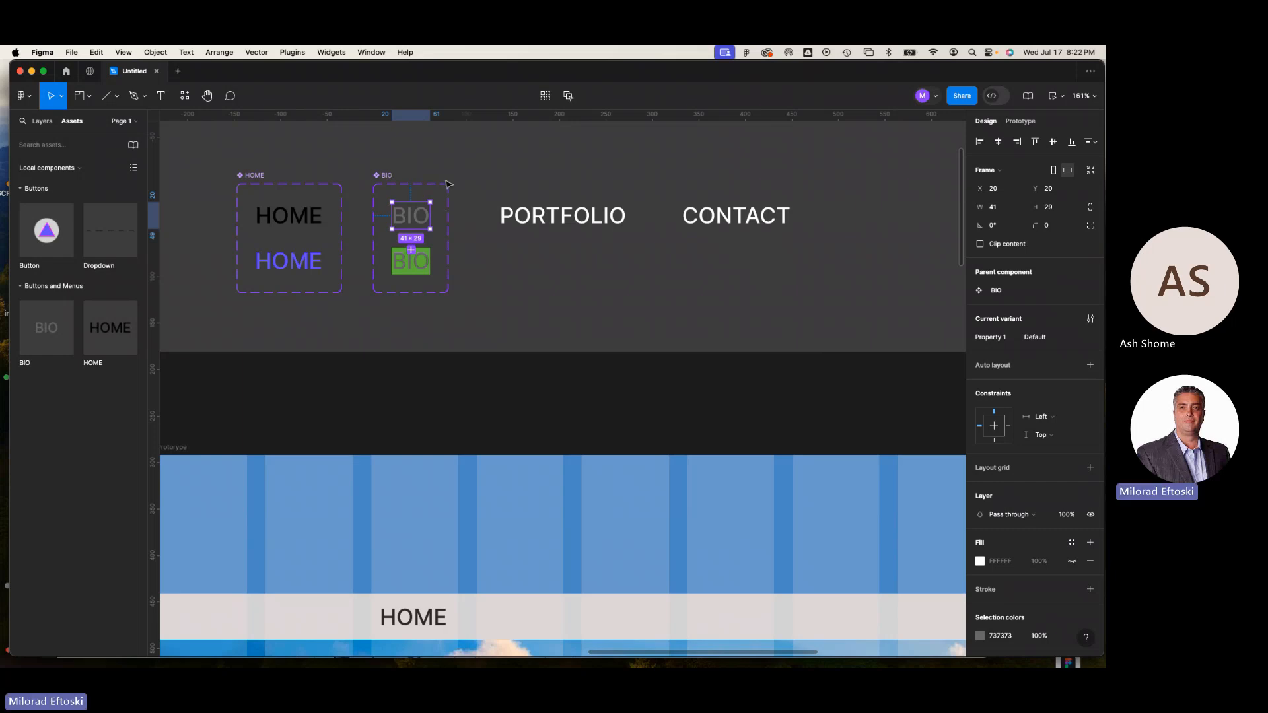
pyautogui.click(1017, 123)
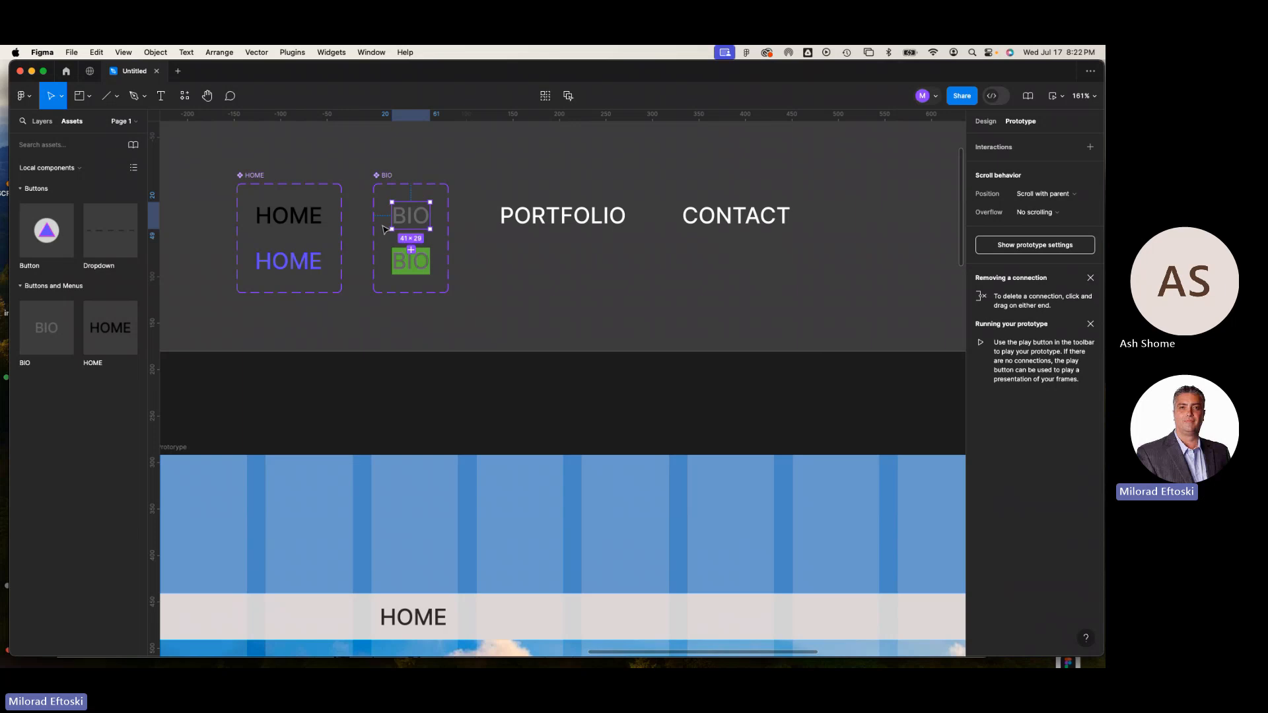
pyautogui.scroll(5, 404, 245)
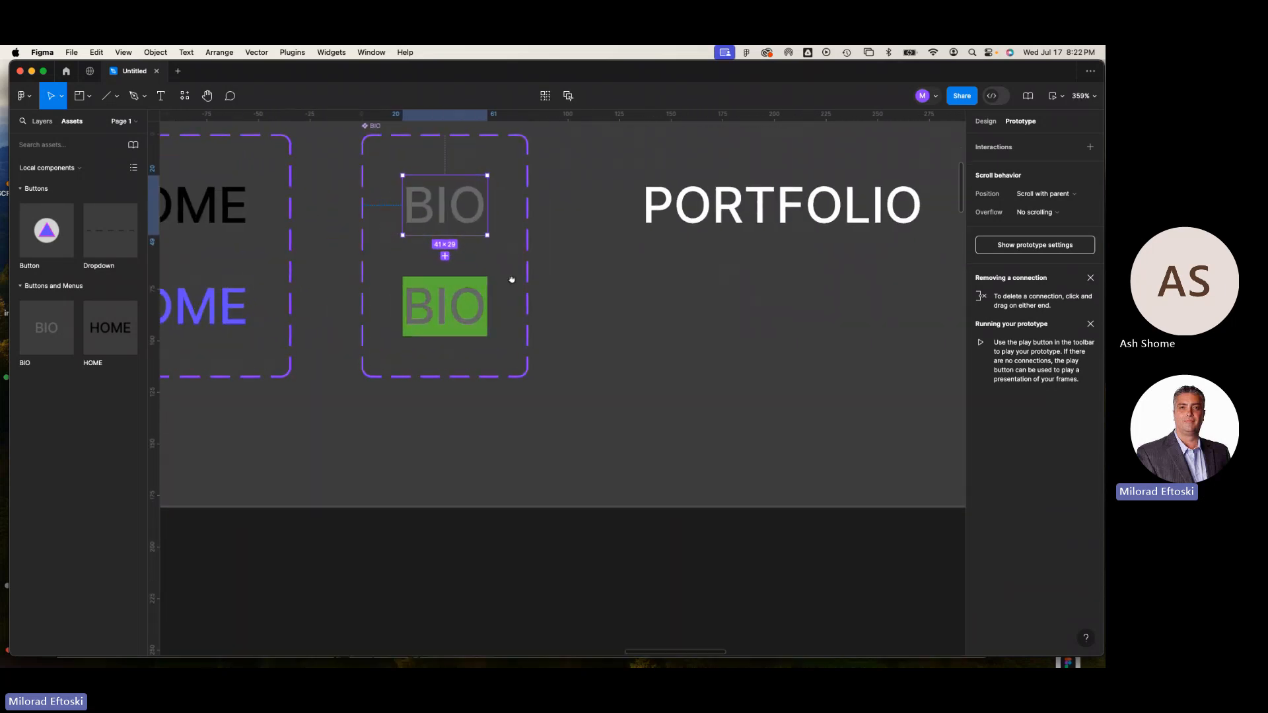
pyautogui.scroll(2, 445, 244)
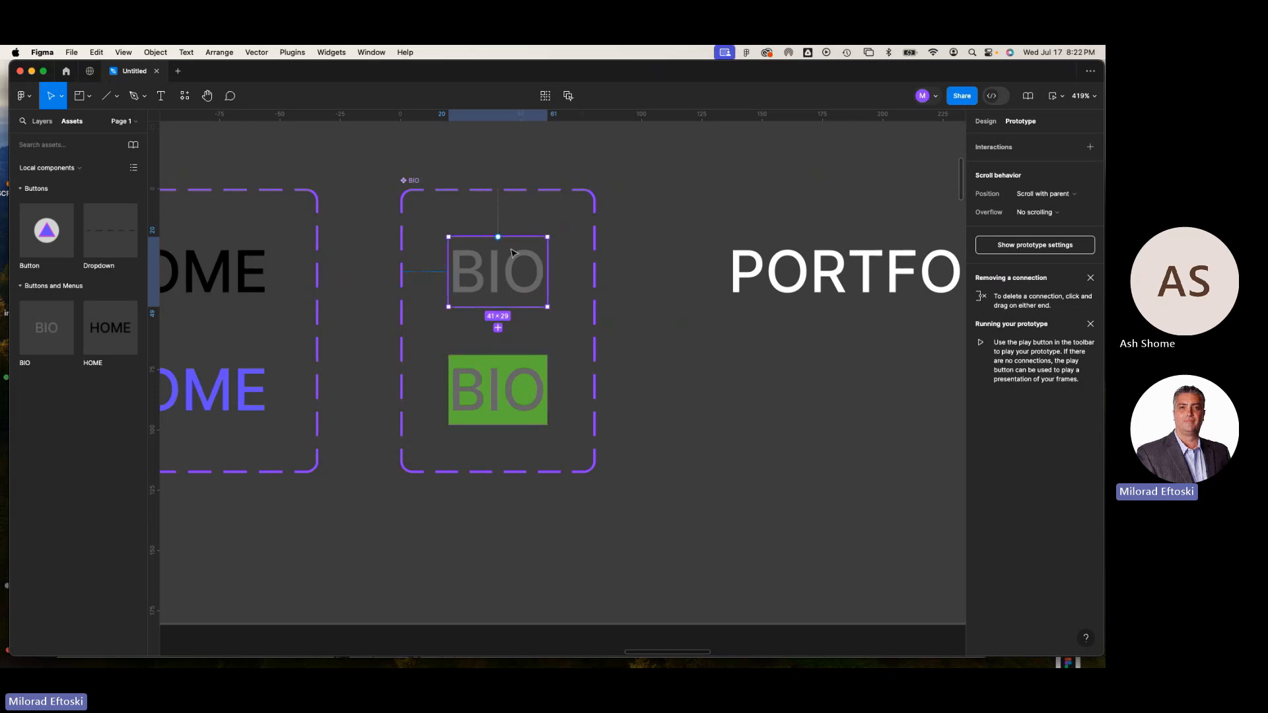
pyautogui.moveTo(547, 271); pyautogui.dragTo(551, 204)
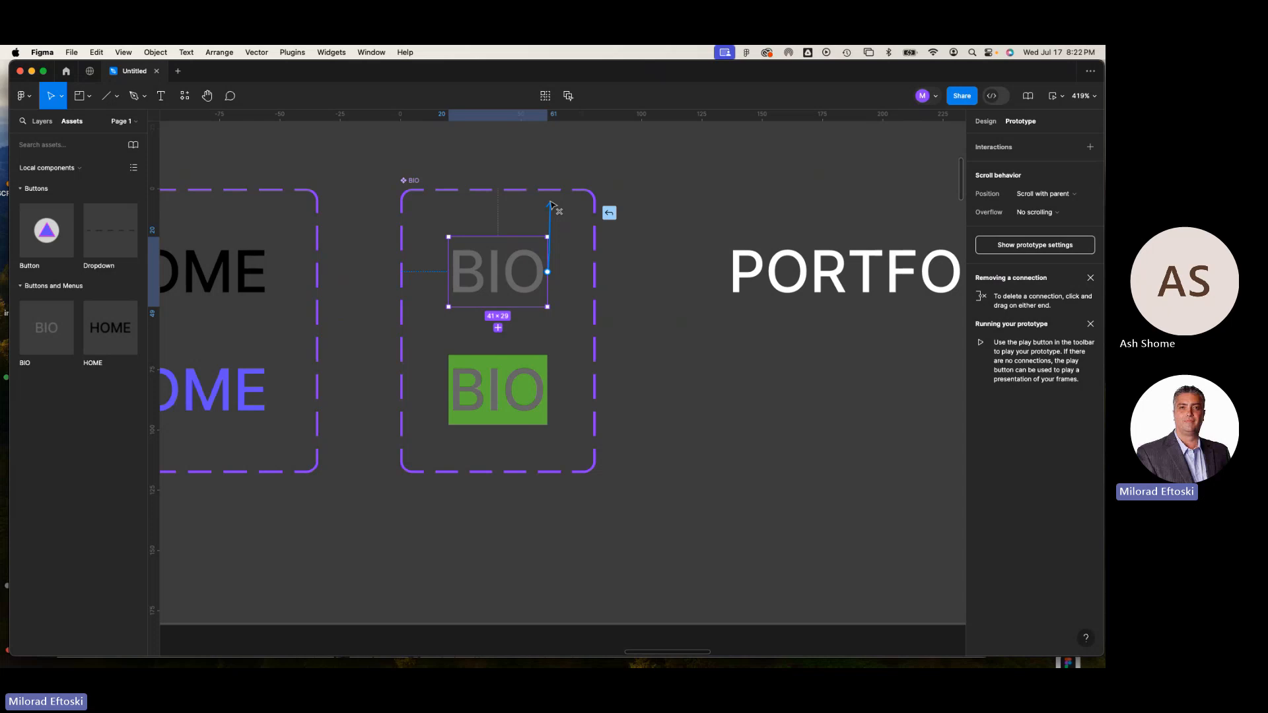
pyautogui.moveTo(551, 204)
pyautogui.mouseDown()
pyautogui.moveTo(579, 220)
pyautogui.moveTo(568, 218)
pyautogui.mouseUp()
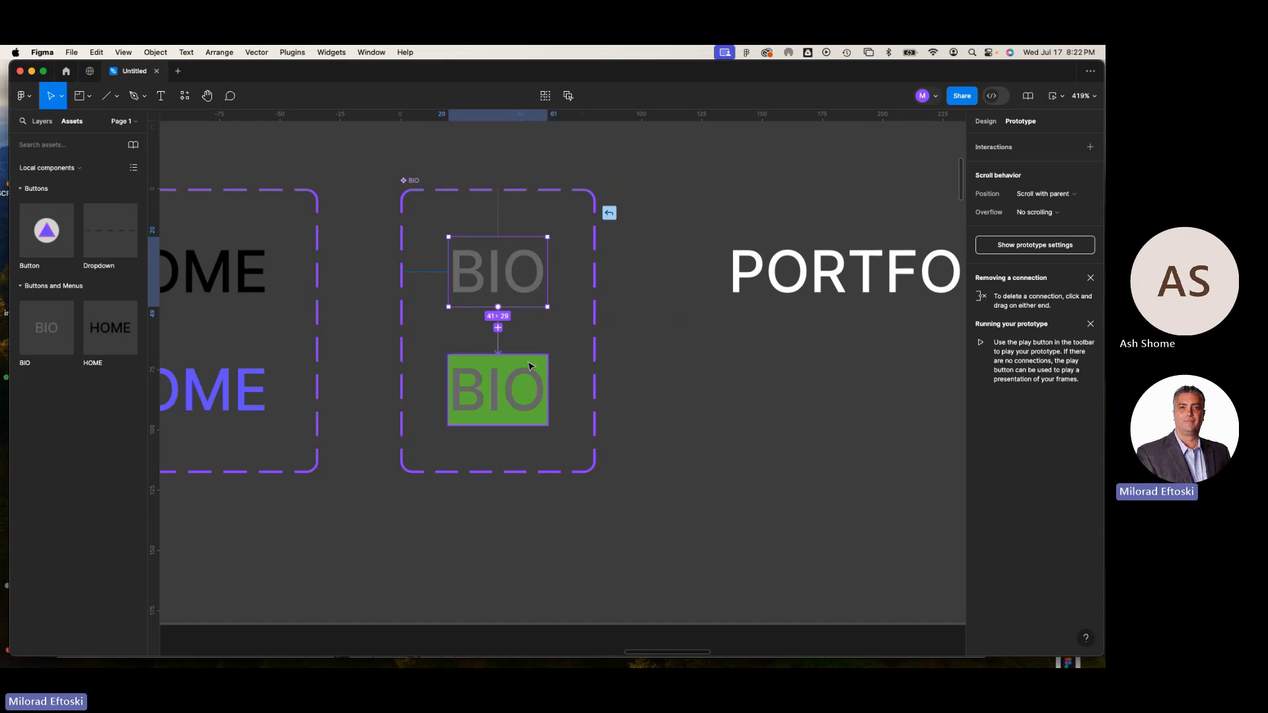
pyautogui.moveTo(498, 328); pyautogui.dragTo(502, 369)
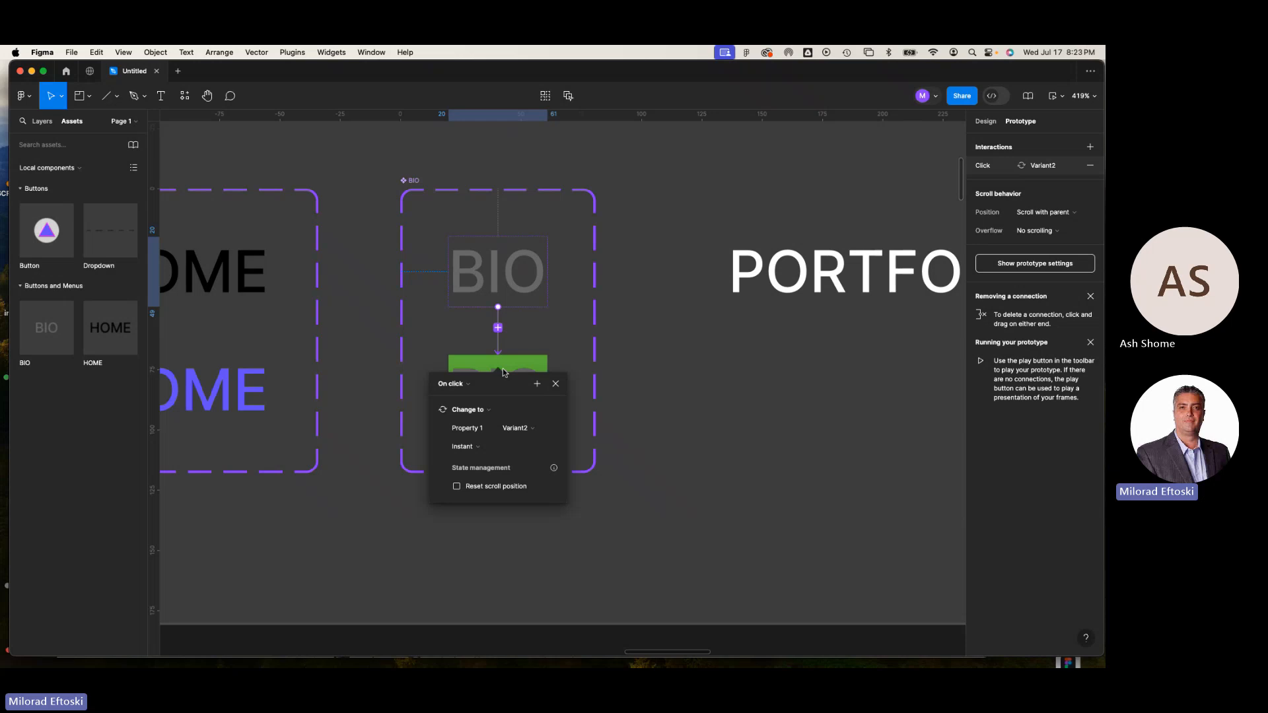
# Set the BIO interaction's trigger to While hovering and finish editing it
pyautogui.click(469, 384)
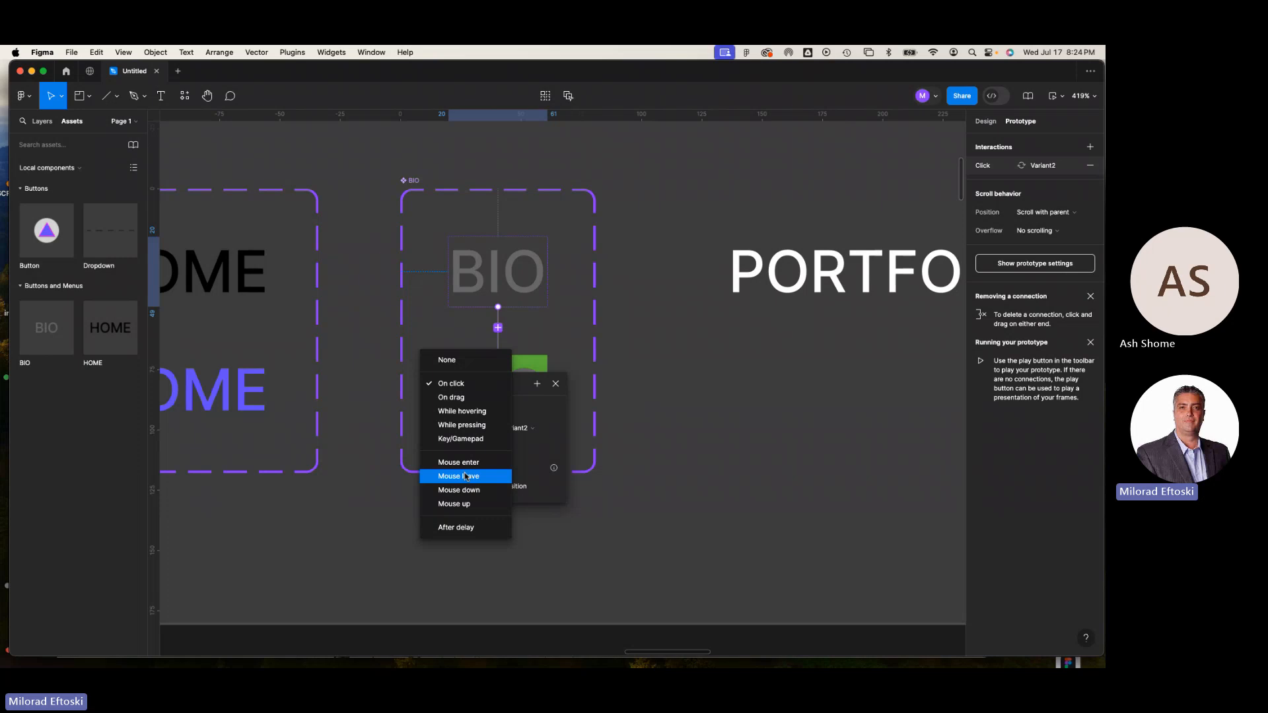
pyautogui.click(460, 412)
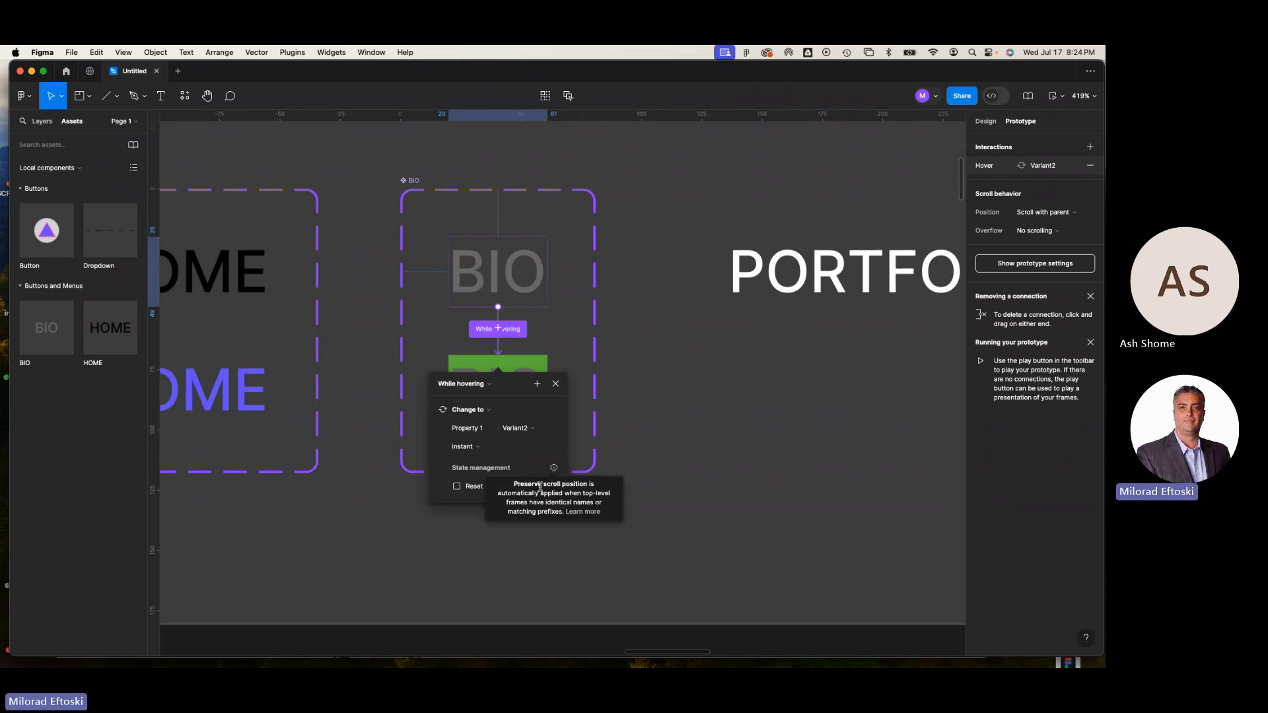
pyautogui.press('Escape')
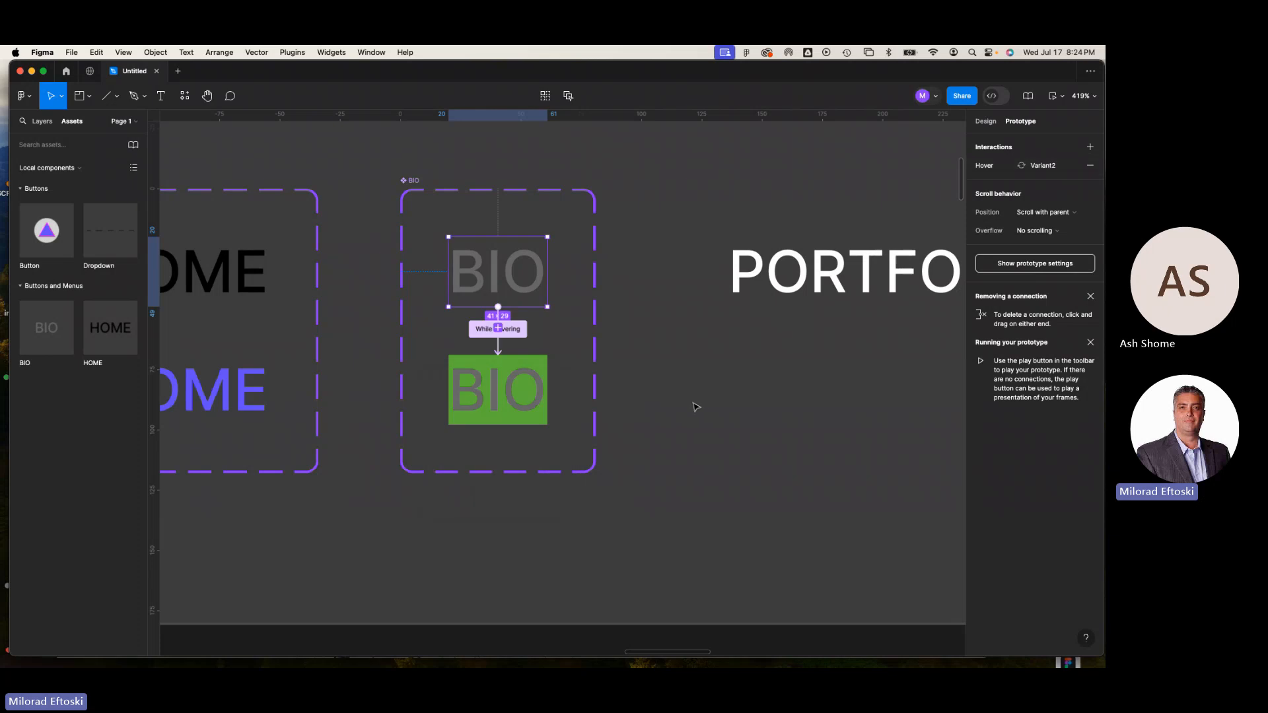
pyautogui.click(696, 406)
# Place an instance of the BIO component on the Full Rendered Prototype's menu bar, beside HOME
pyautogui.hotkey('shift', '0')
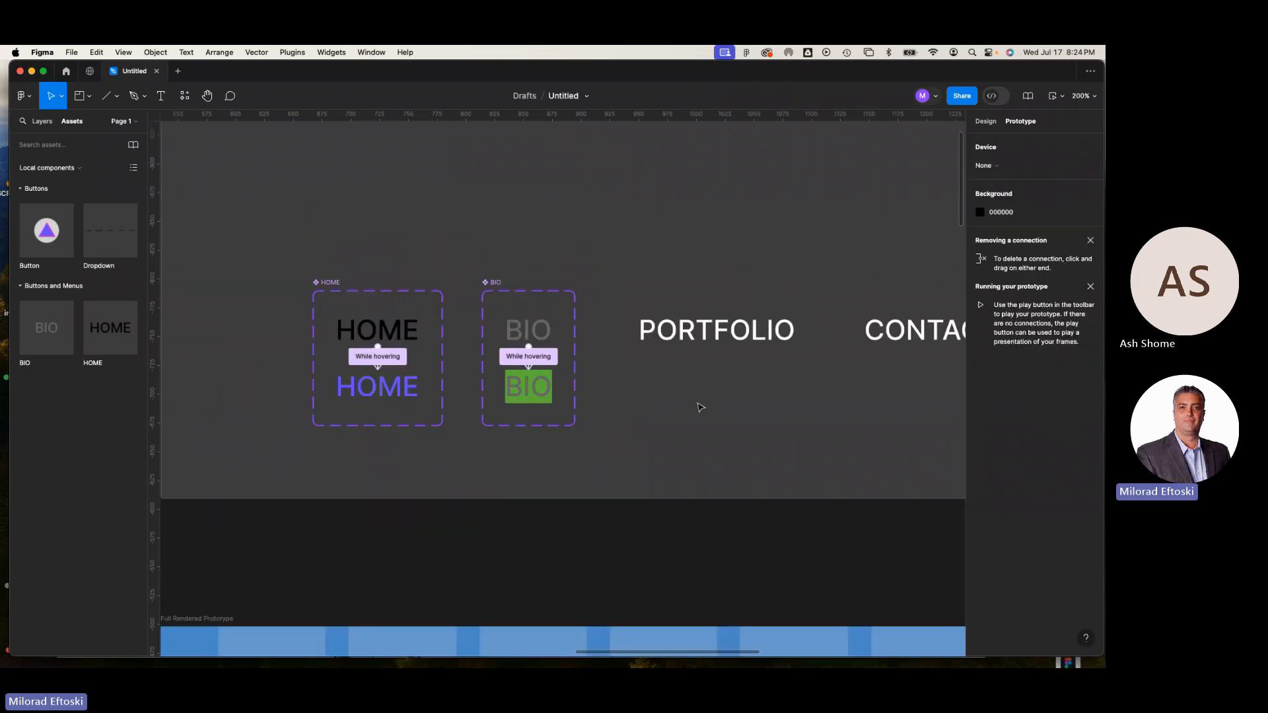
pyautogui.scroll(-4, 696, 431)
pyautogui.hscroll(4, 696, 431)
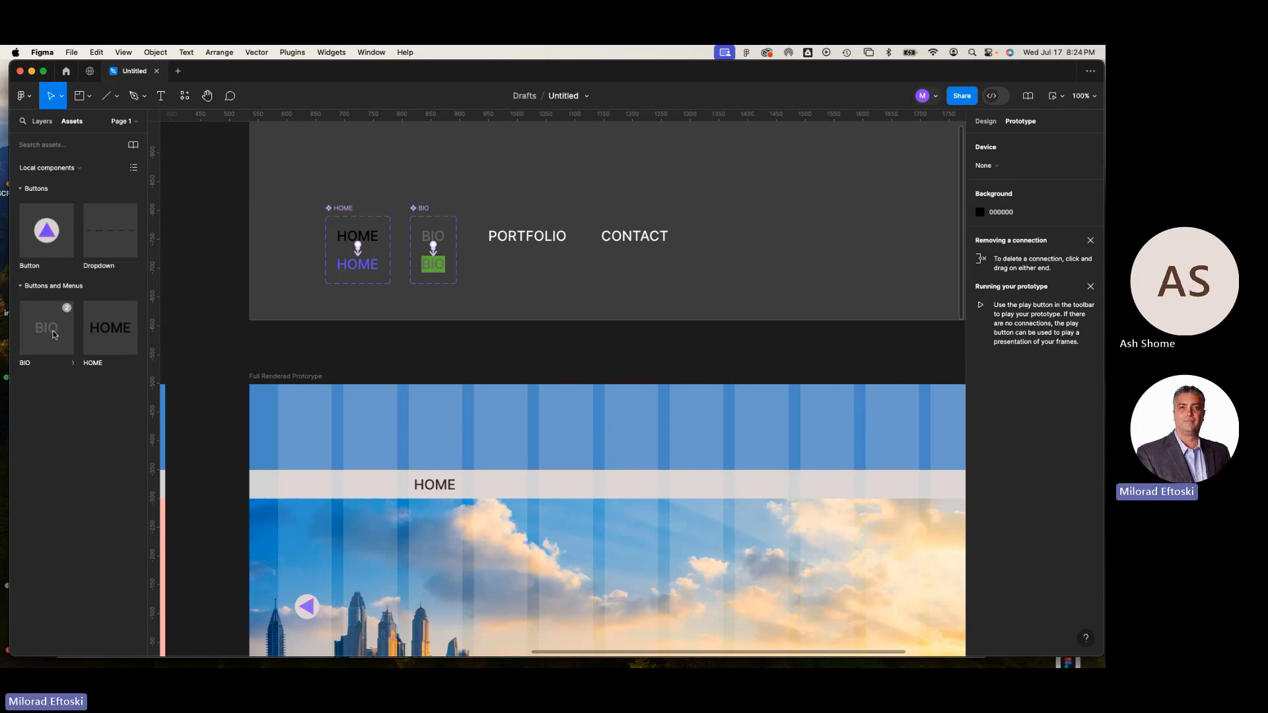
pyautogui.moveTo(52, 331); pyautogui.dragTo(525, 492)
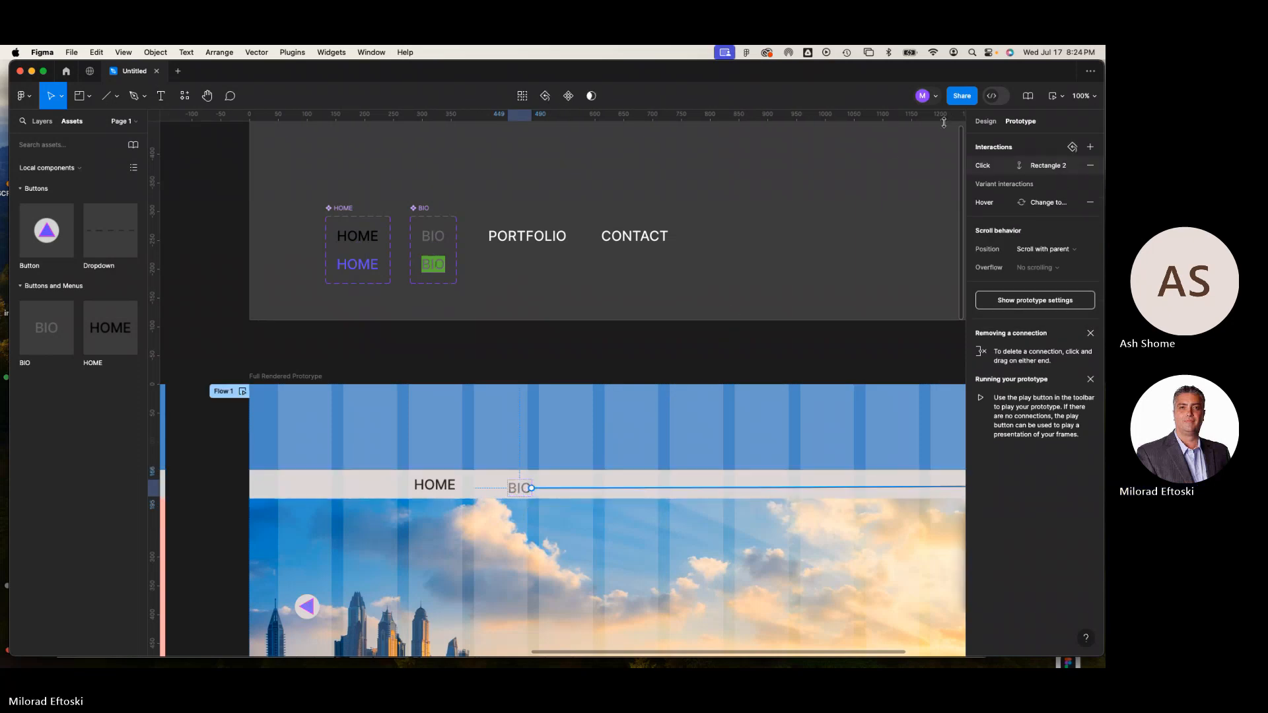
pyautogui.click(985, 122)
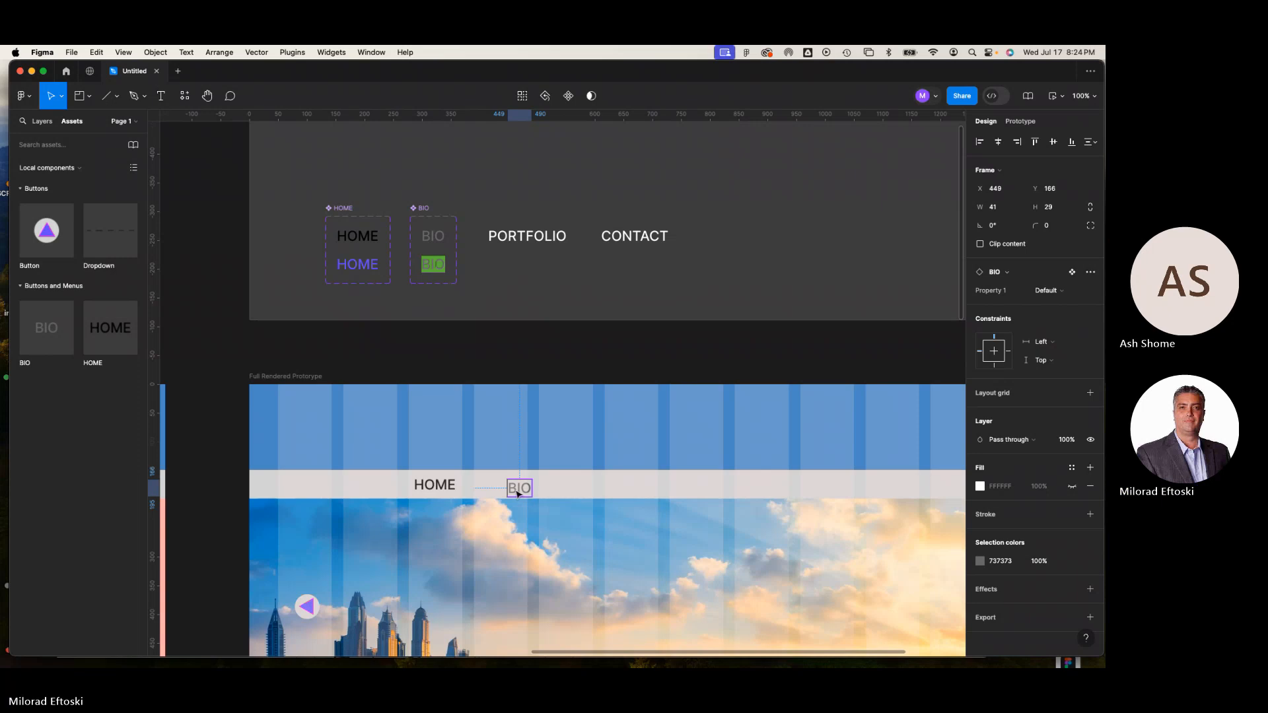
# Move the BIO instance closer to HOME and level with it on the menu bar, at X 418, Y 160
pyautogui.press('Escape')
pyautogui.hotkey('shift', 'Left')
pyautogui.hotkey('shift', 'Left')
pyautogui.hotkey('shift', 'Left')
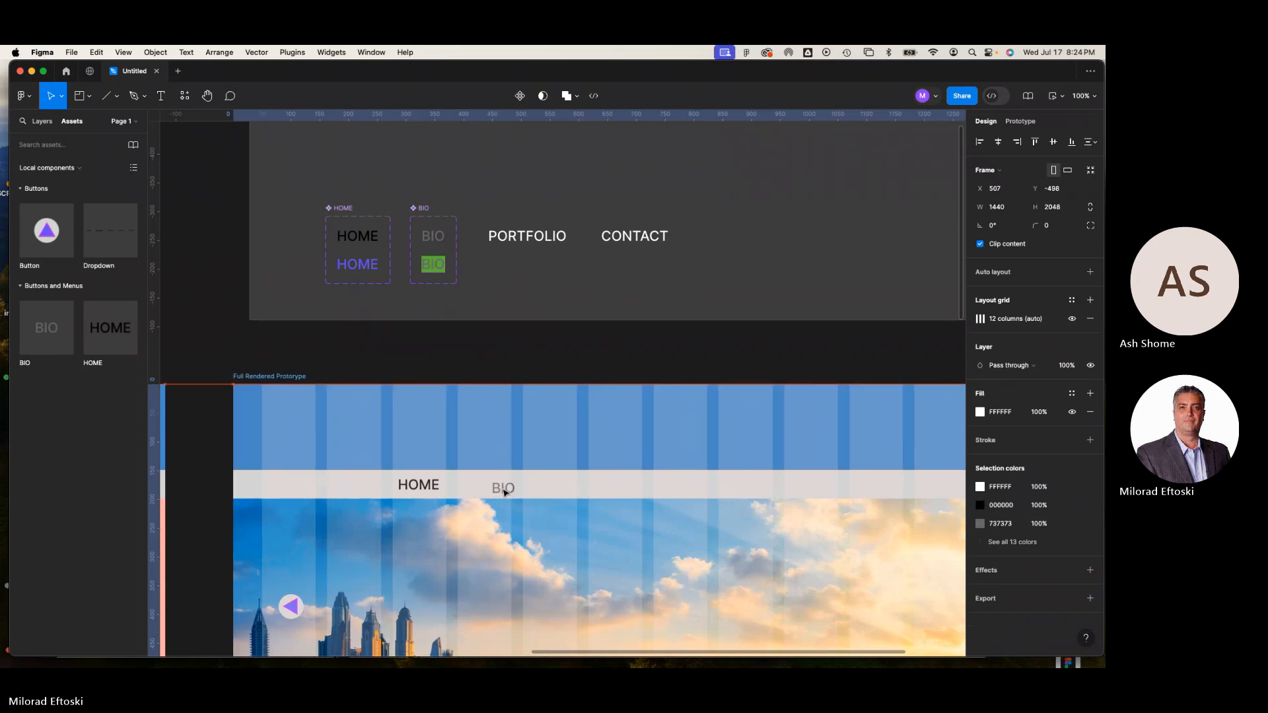
pyautogui.scroll(3, 505, 495)
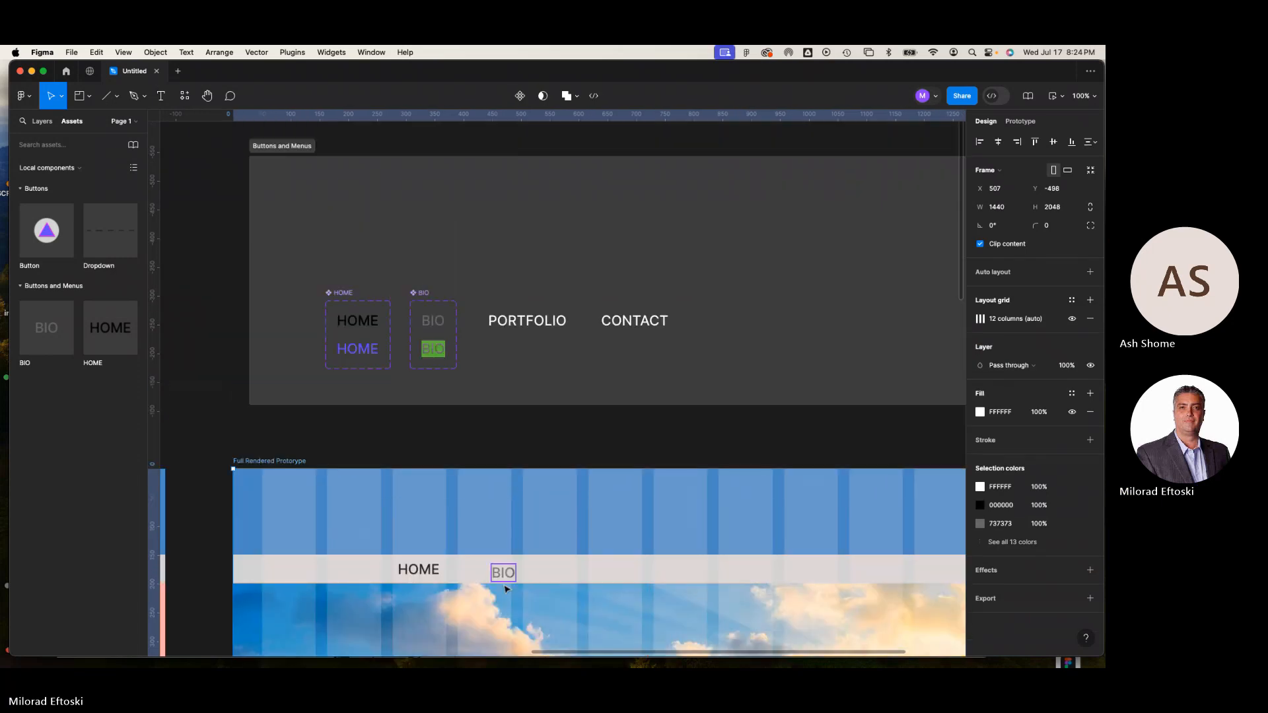
pyautogui.scroll(-2, 498, 591)
pyautogui.scroll(5, 499, 530)
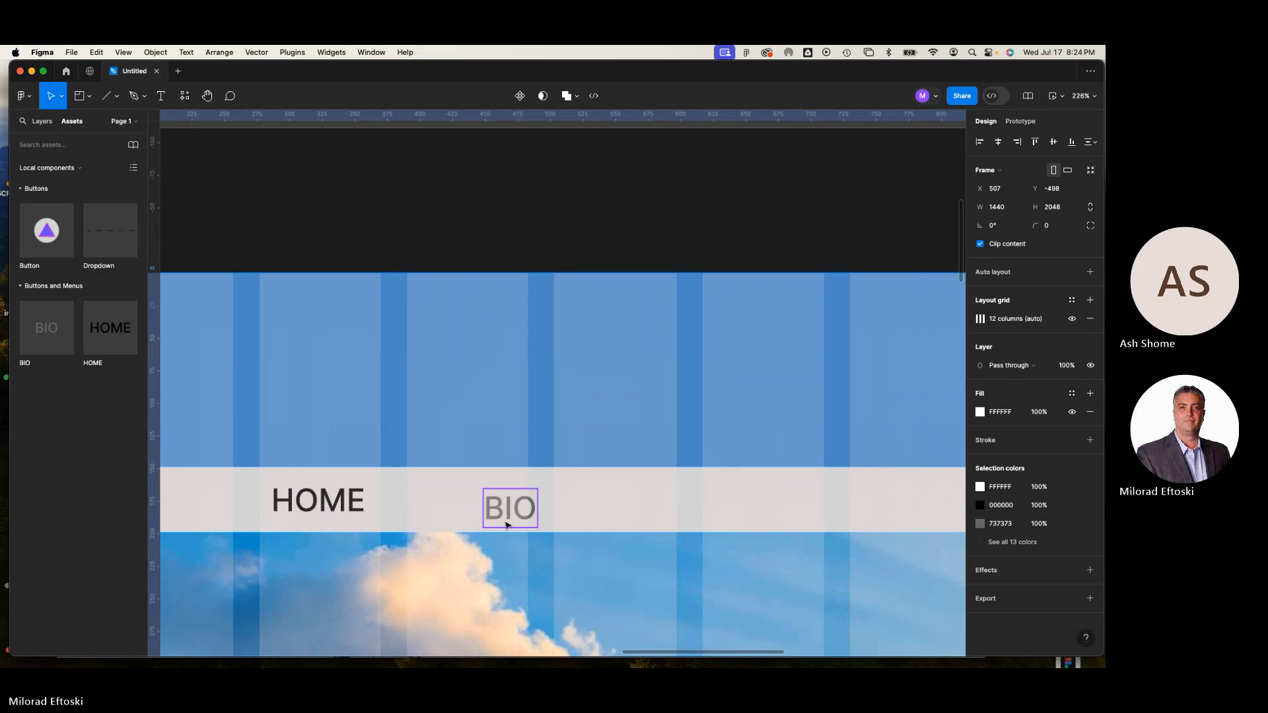
pyautogui.moveTo(509, 525); pyautogui.dragTo(515, 500)
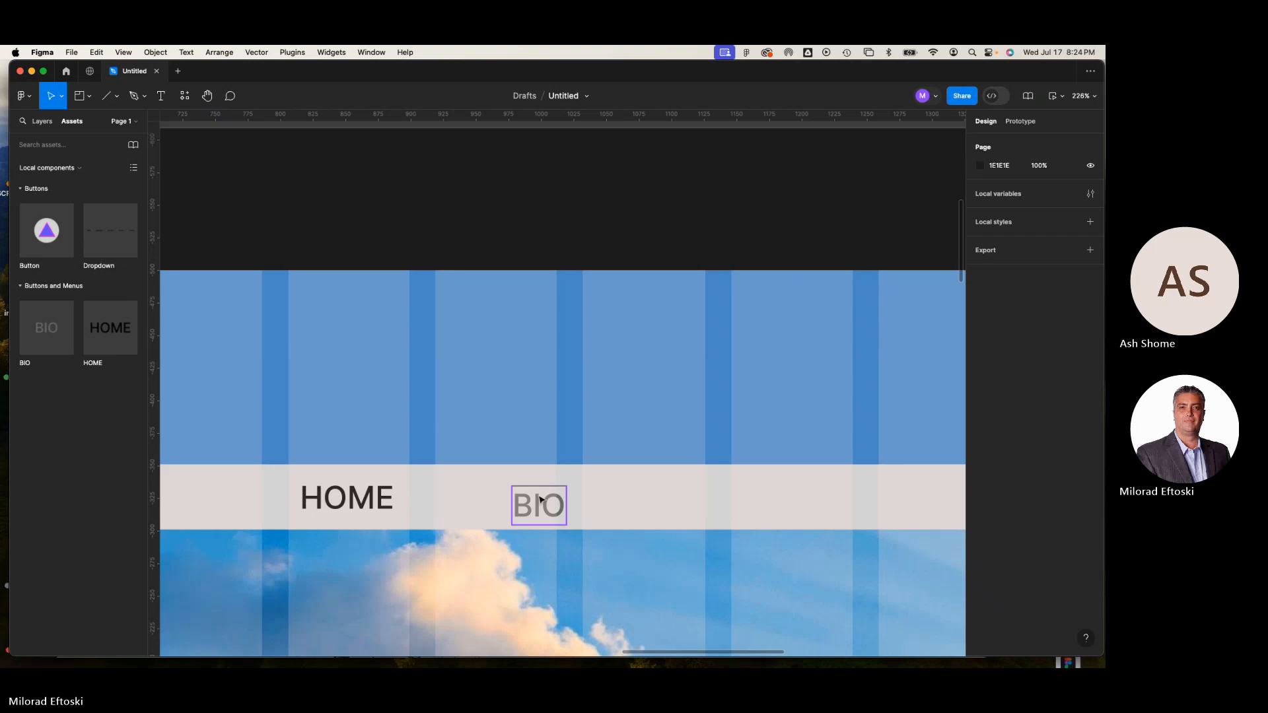
pyautogui.moveTo(521, 500); pyautogui.dragTo(487, 504)
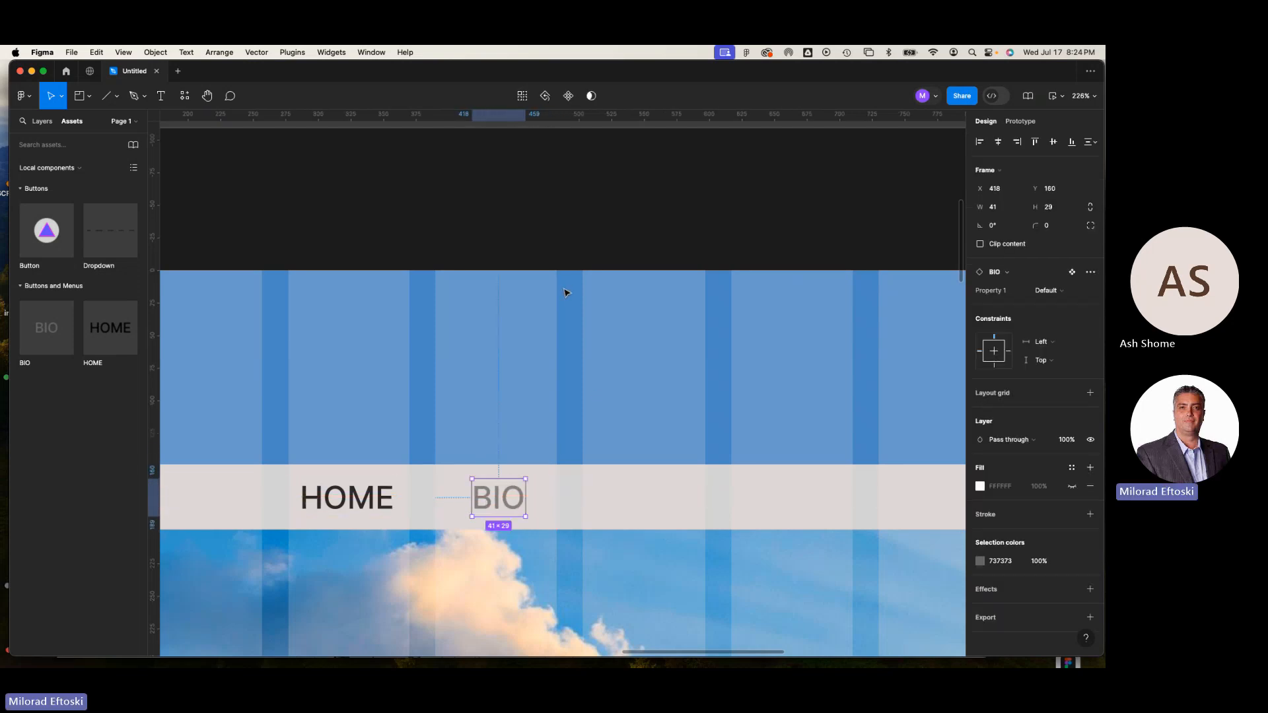
# Present the website prototype in its own tab
pyautogui.click(584, 235)
pyautogui.scroll(-15, 584, 236)
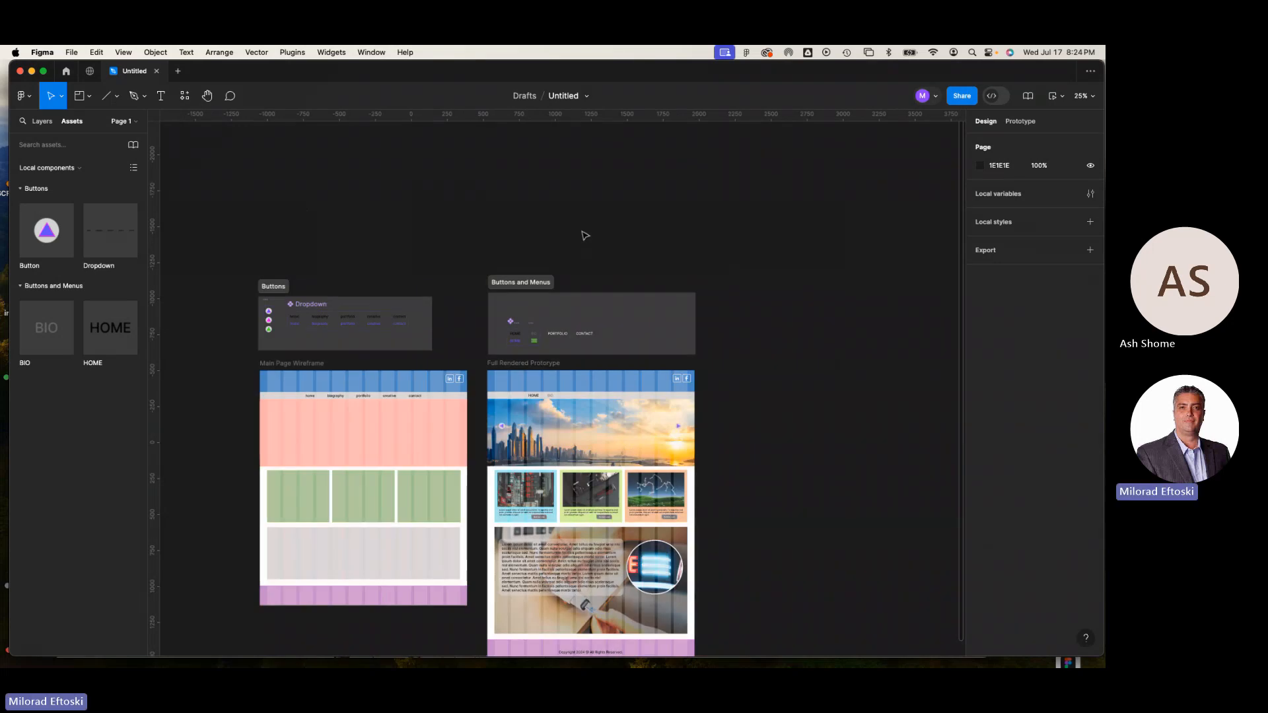
pyautogui.scroll(3, 585, 235)
pyautogui.press('super+plus')
pyautogui.press('super+plus')
pyautogui.press('super+plus')
pyautogui.press('super+minus')
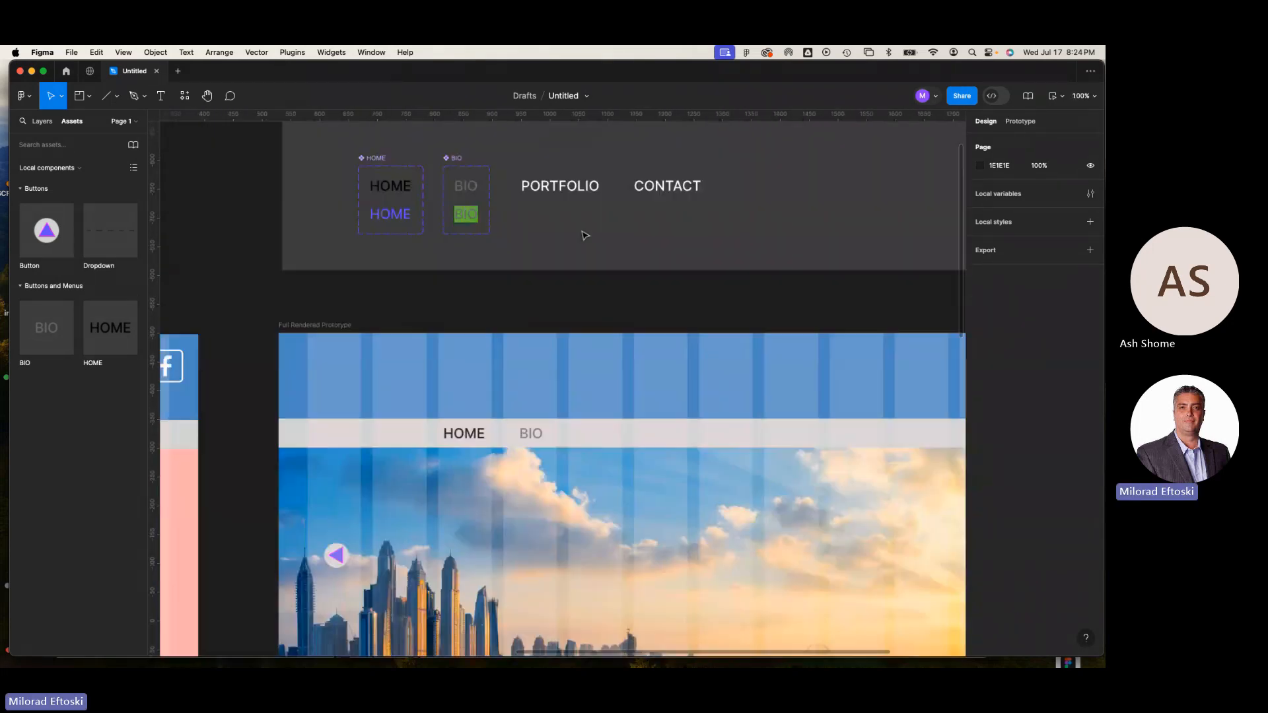
pyautogui.moveTo(661, 438); pyautogui.dragTo(606, 263)
pyautogui.press('super+minus')
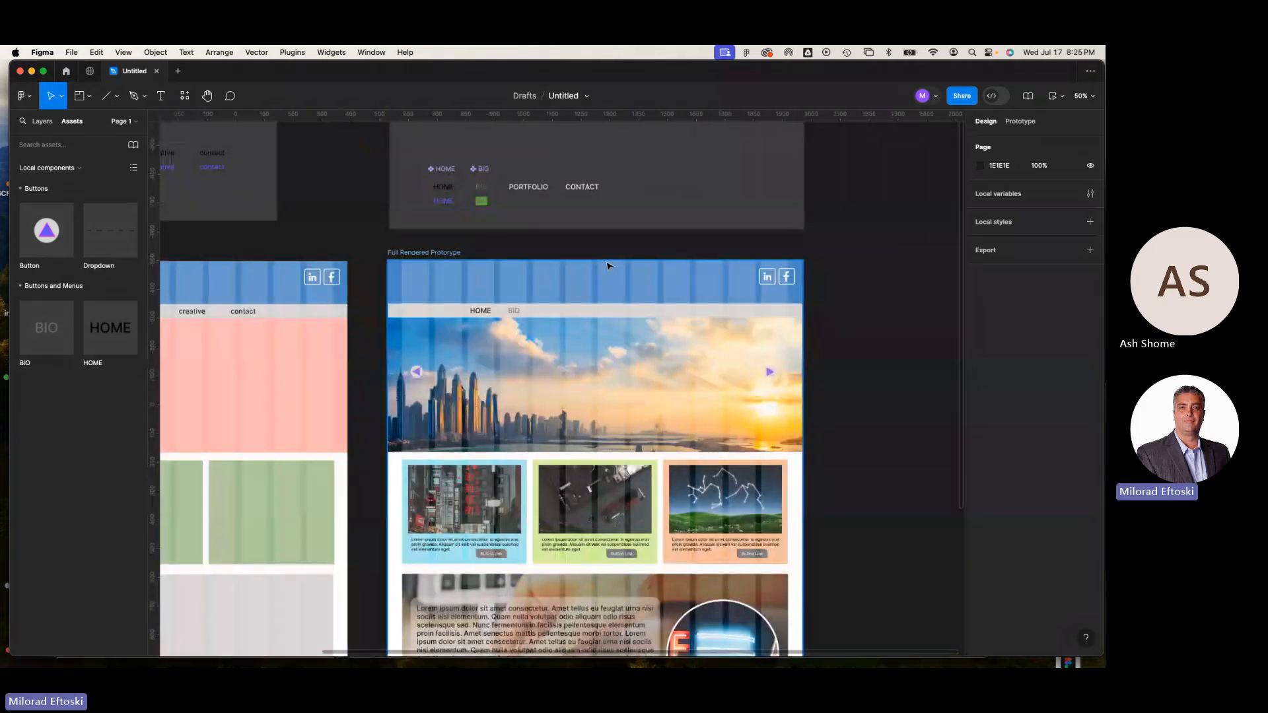
pyautogui.scroll(-3, 605, 264)
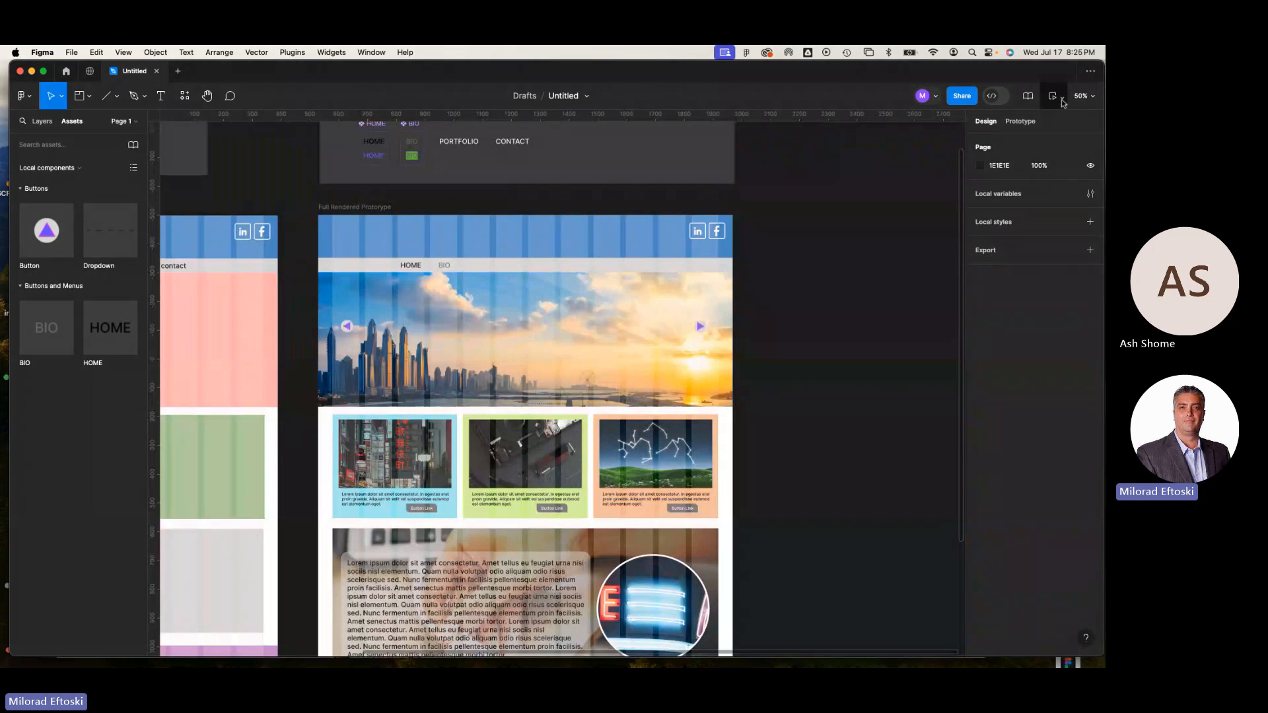
pyautogui.click(1063, 99)
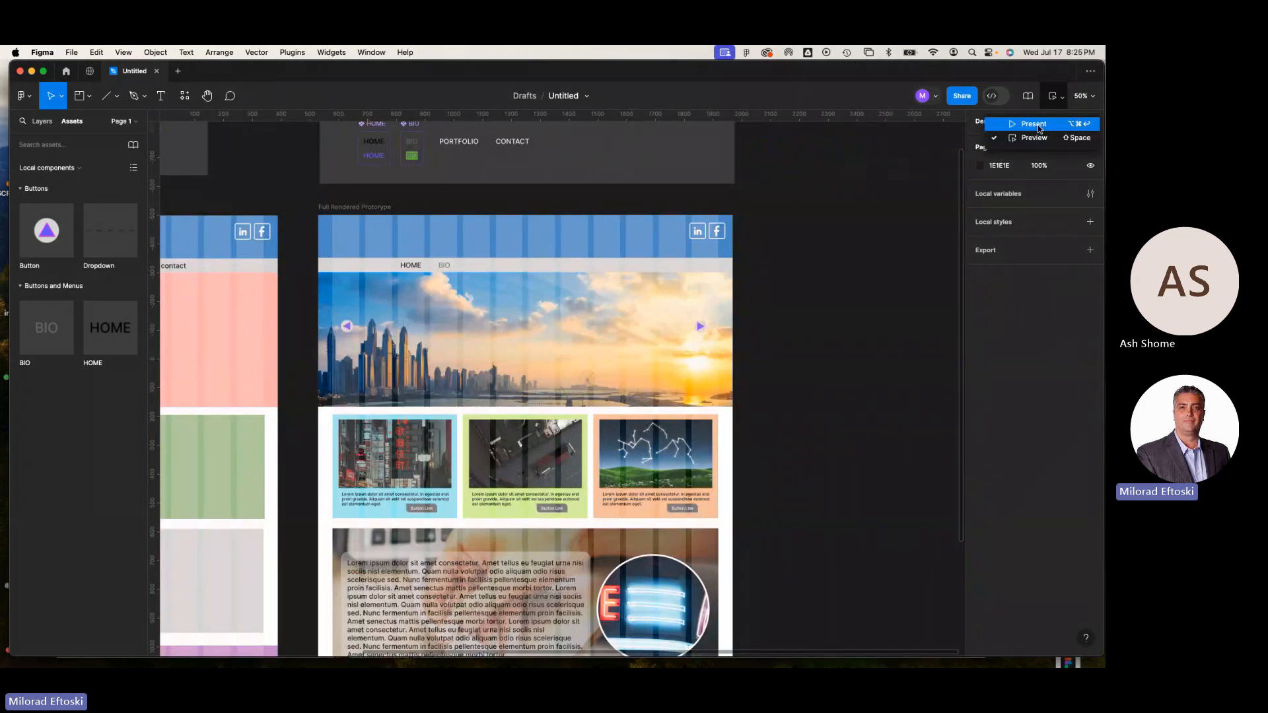
pyautogui.click(1038, 127)
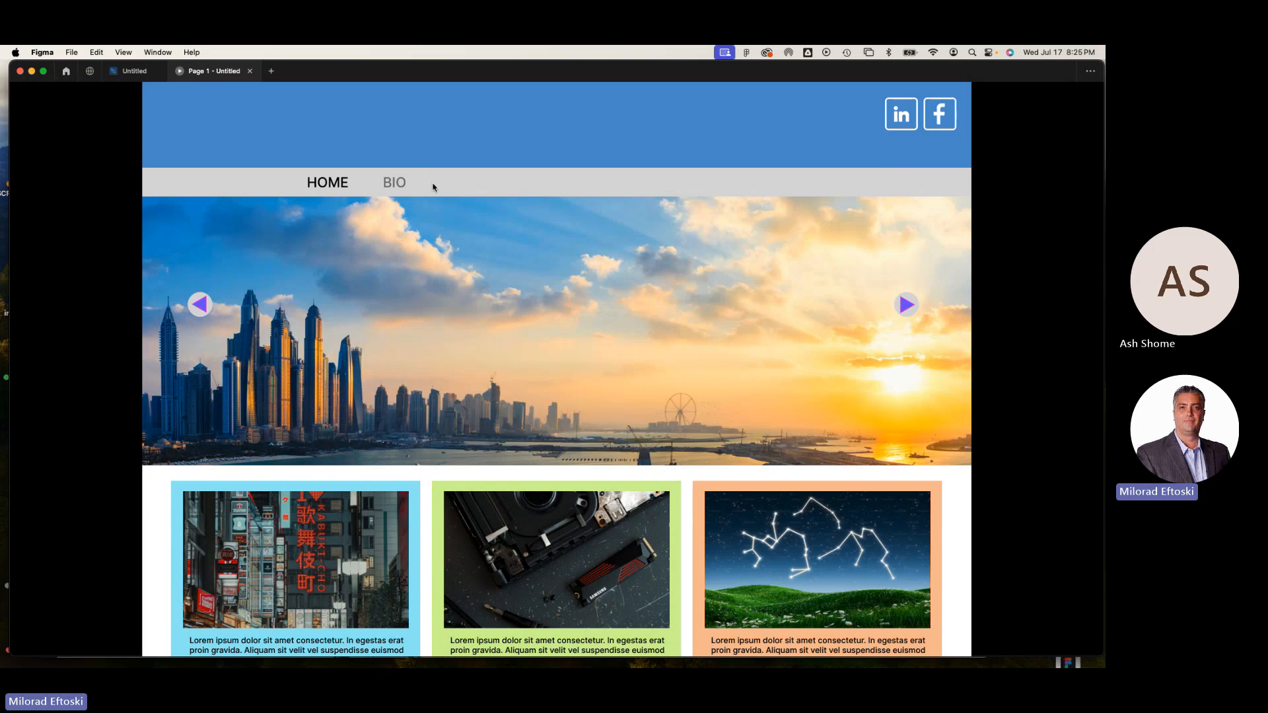
# Test the hover effect of the BIO menu item in the presentation and close the presentation tab
pyautogui.click(395, 185)
pyautogui.scroll(3, 458, 208)
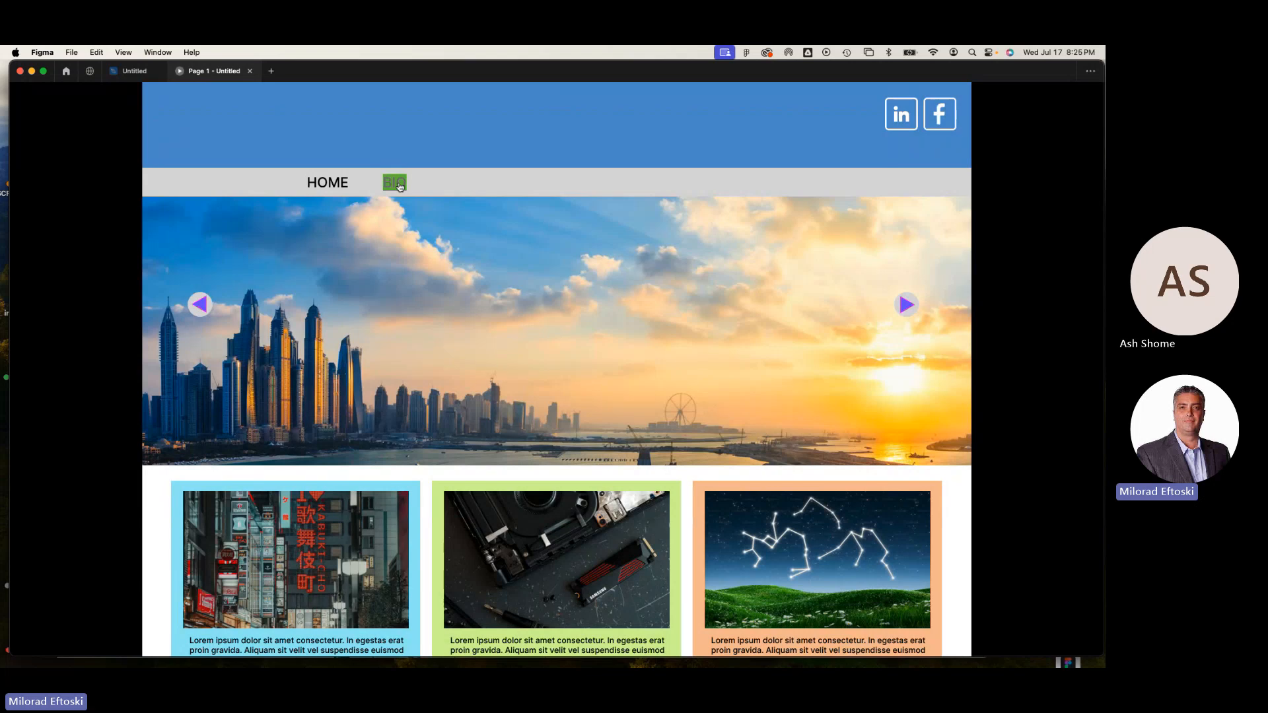
pyautogui.click(251, 71)
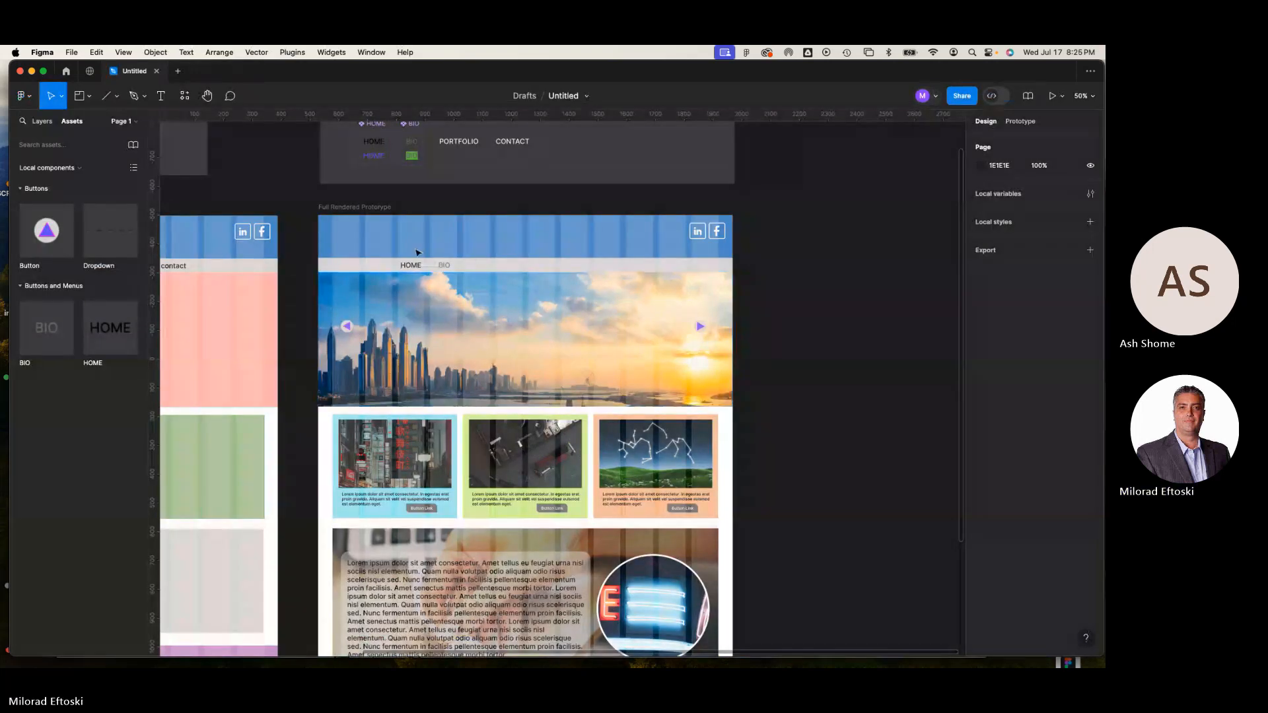
# Move the PORTFOLIO text from the Buttons and Menus section onto the prototype's menu bar beside BIO, at X 524, Y 160
pyautogui.moveTo(393, 302); pyautogui.dragTo(533, 464)
pyautogui.hotkey('shift', '0')
pyautogui.press('-')
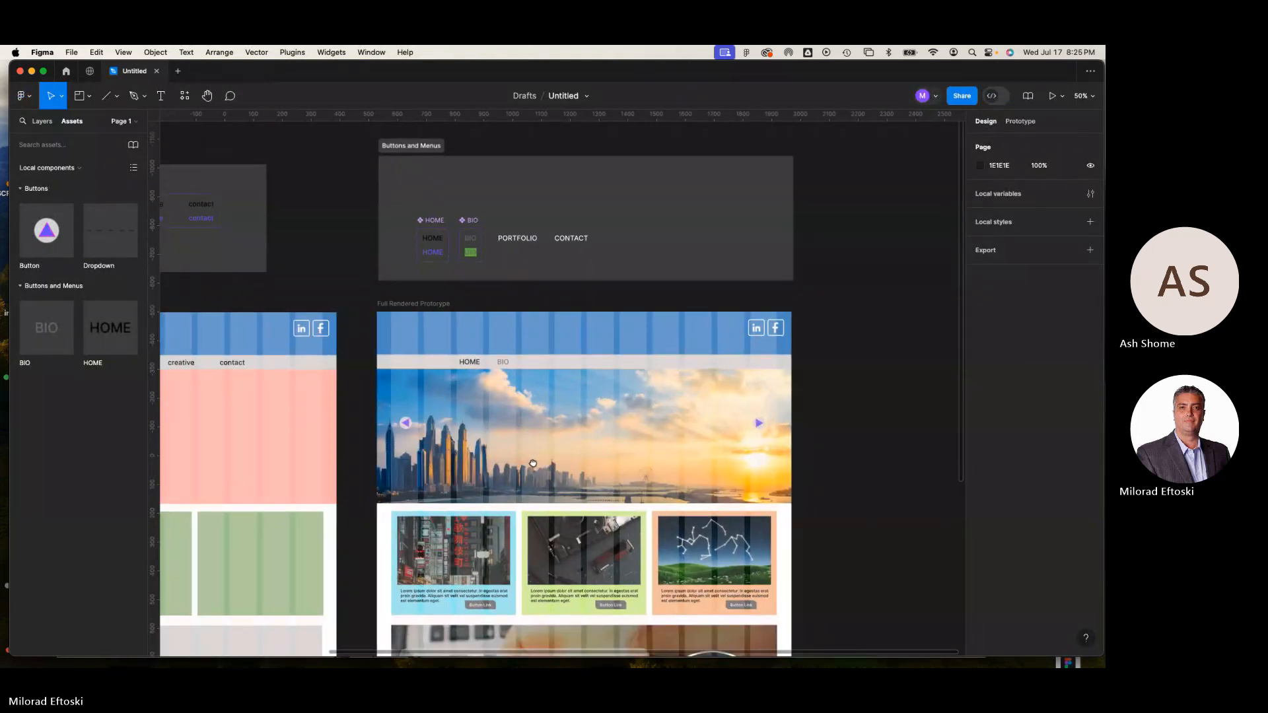
pyautogui.click(529, 244)
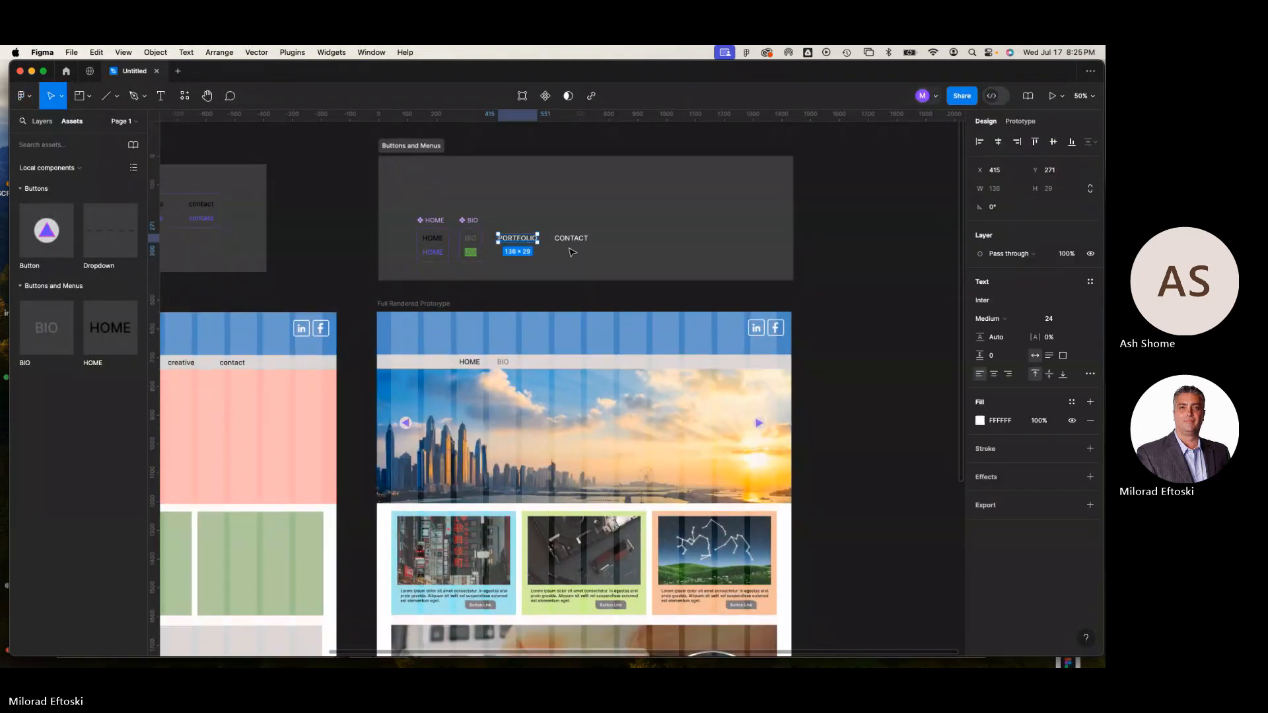
pyautogui.moveTo(527, 246); pyautogui.dragTo(556, 369)
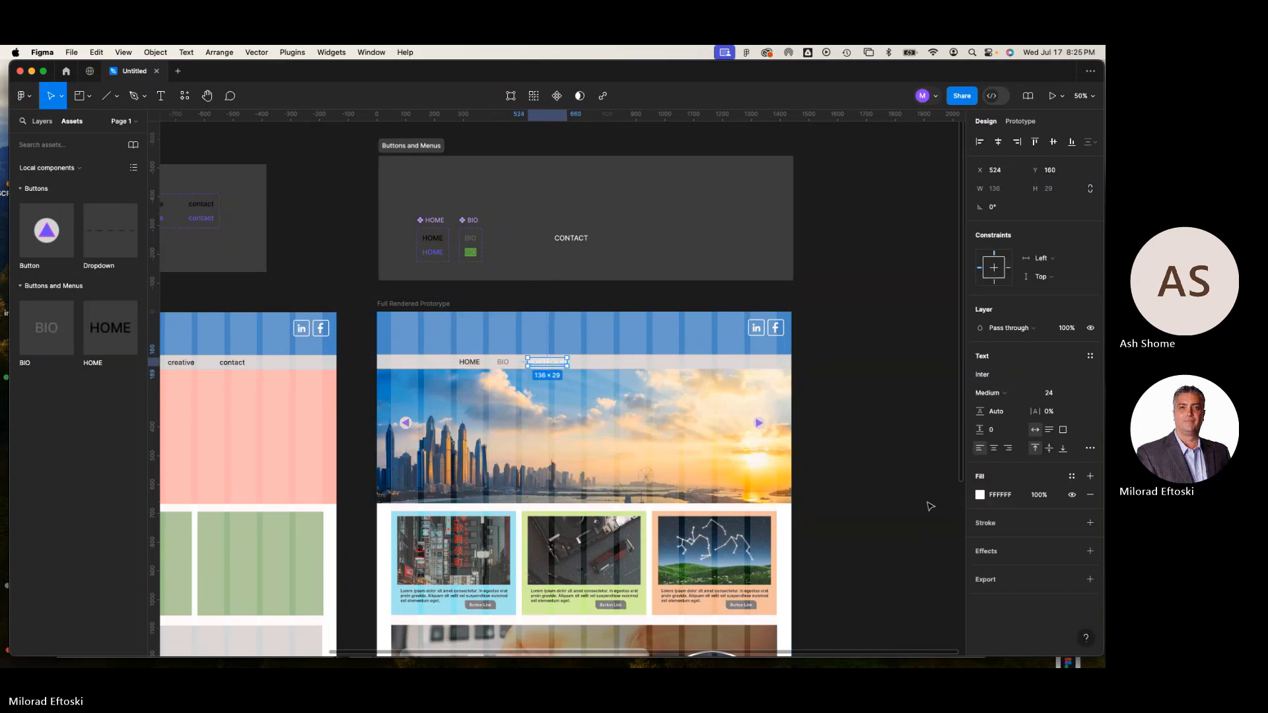
# Try several page colours on the PORTFOLIO text and settle on the purple fill 9747FF
pyautogui.click(980, 495)
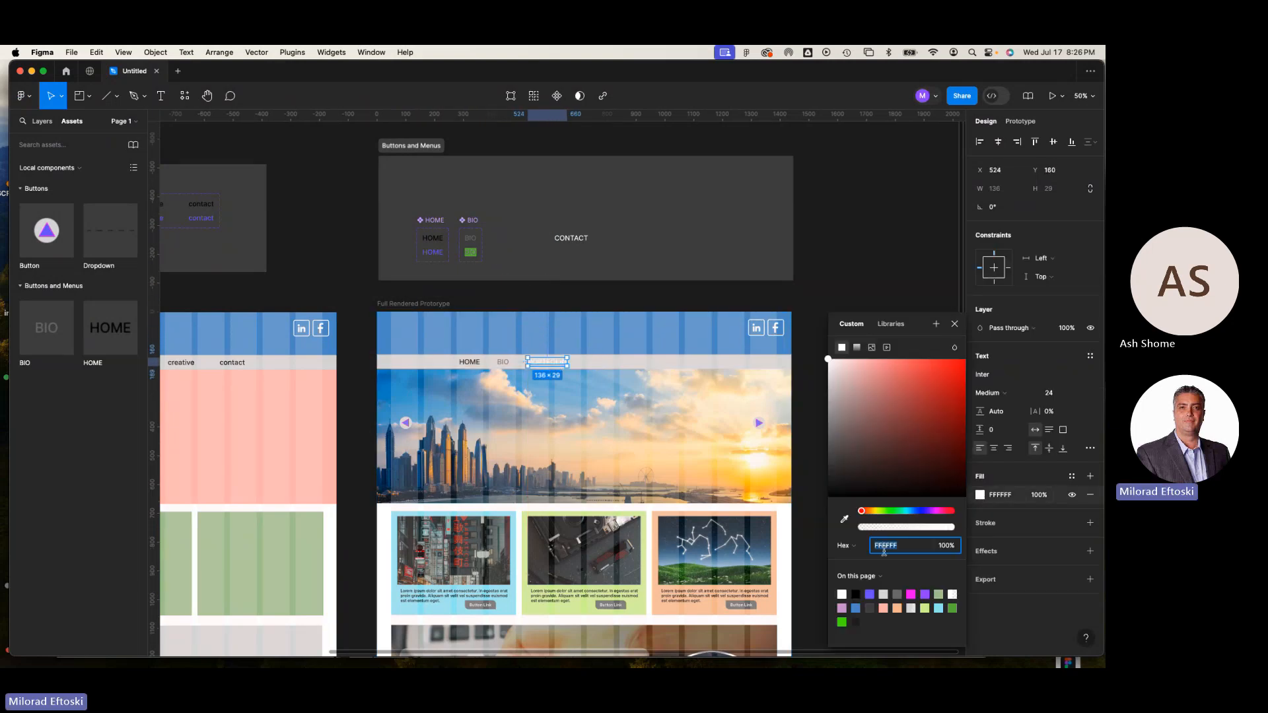
pyautogui.click(899, 594)
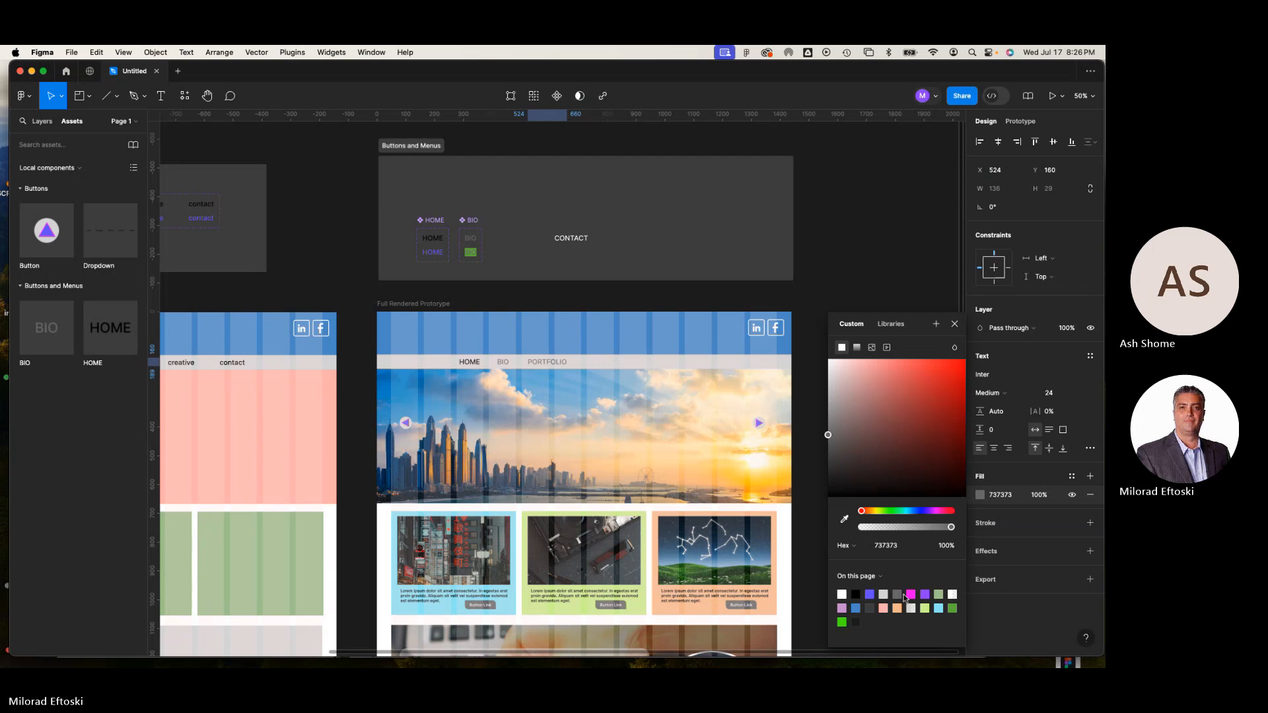
pyautogui.click(909, 595)
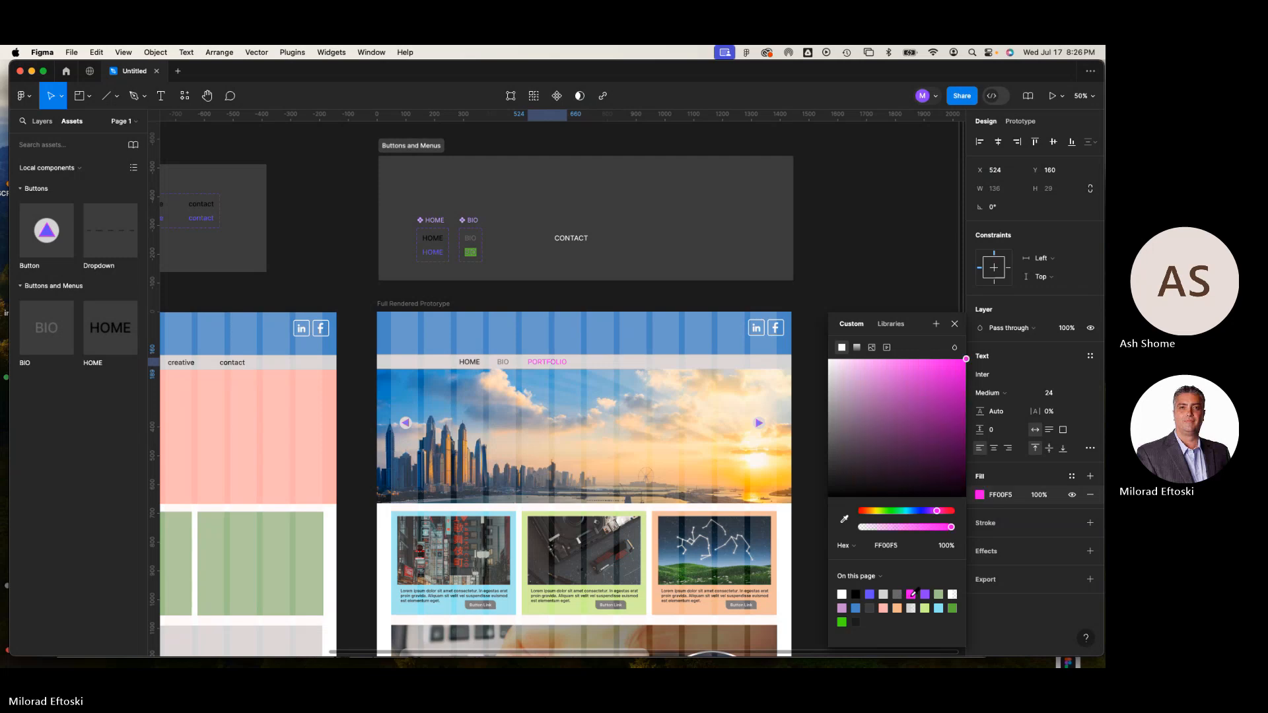
pyautogui.click(951, 607)
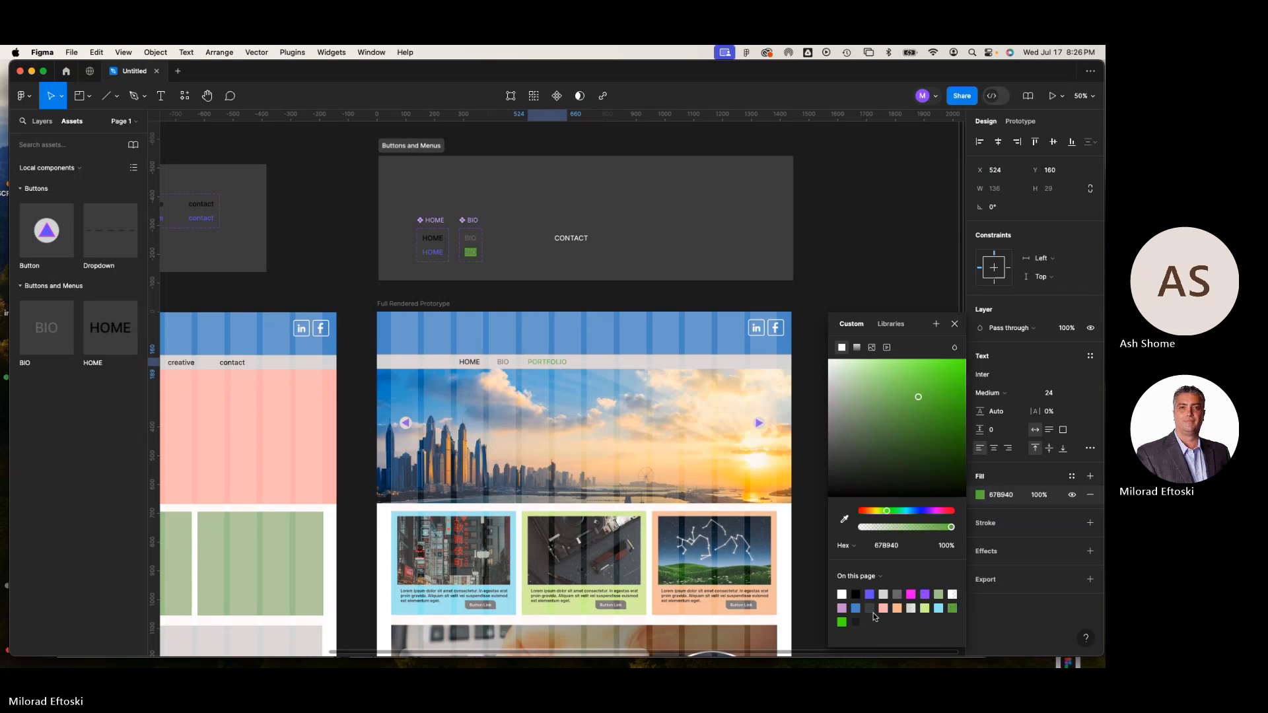
pyautogui.click(924, 593)
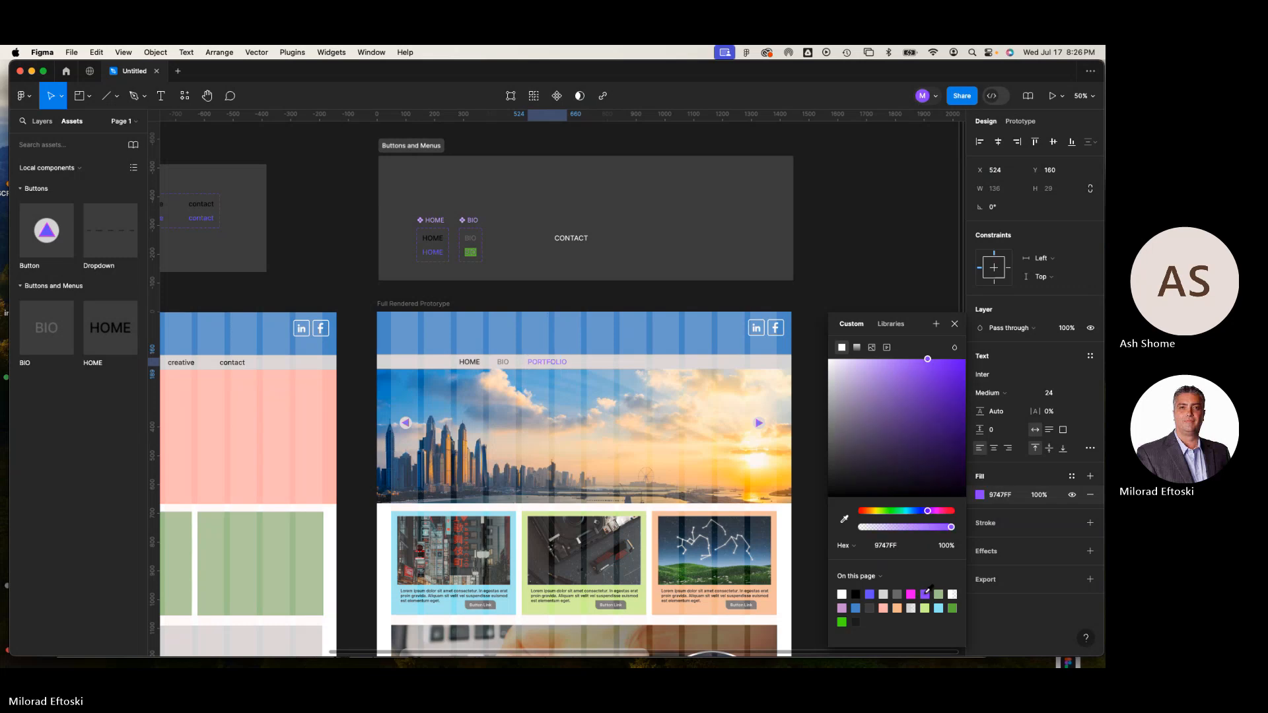
pyautogui.click(604, 253)
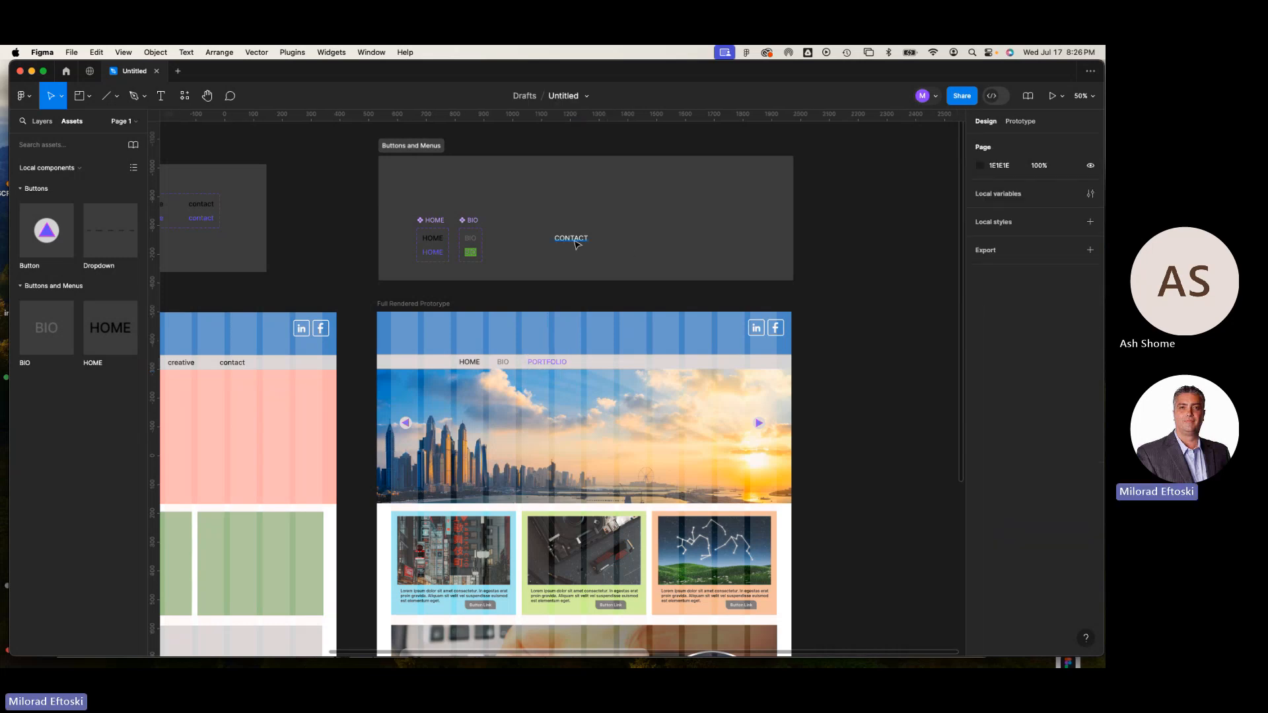
# Move the CONTACT text onto the menu bar beside PORTFOLIO at X 716, Y 160, and give it the purple fill 9747FF
pyautogui.moveTo(573, 239); pyautogui.dragTo(603, 367)
pyautogui.click(980, 494)
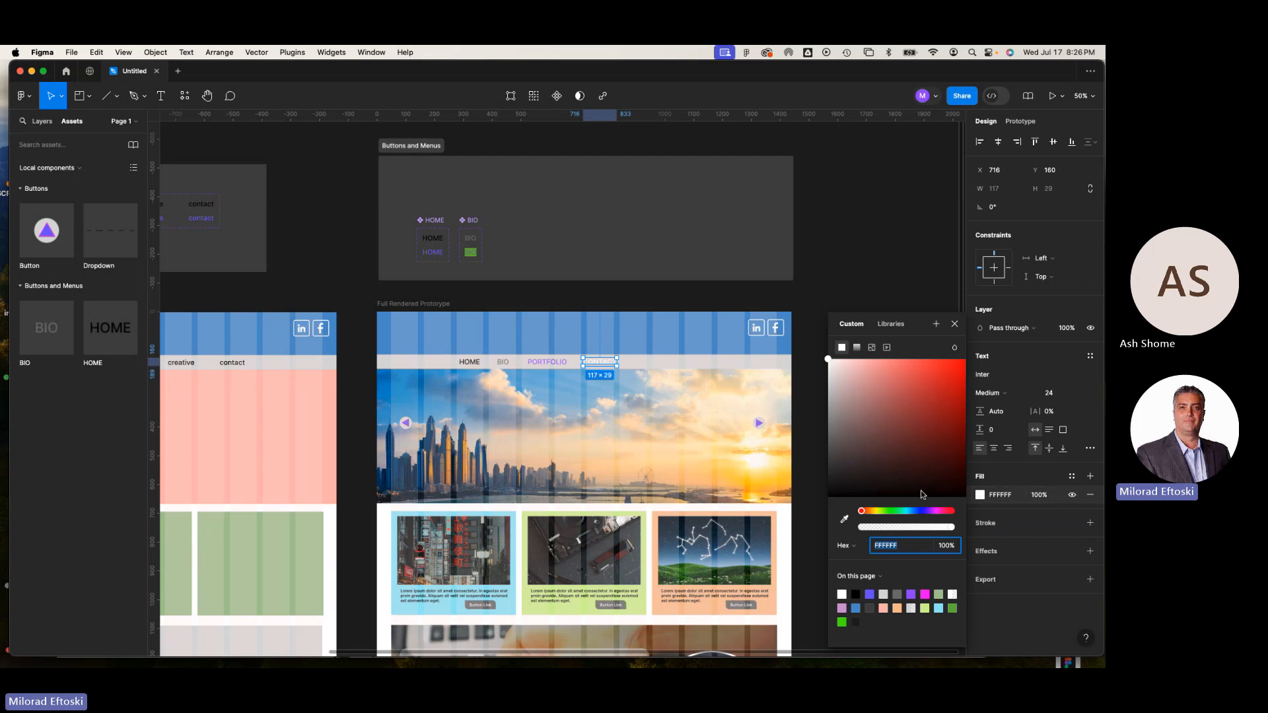
pyautogui.click(911, 593)
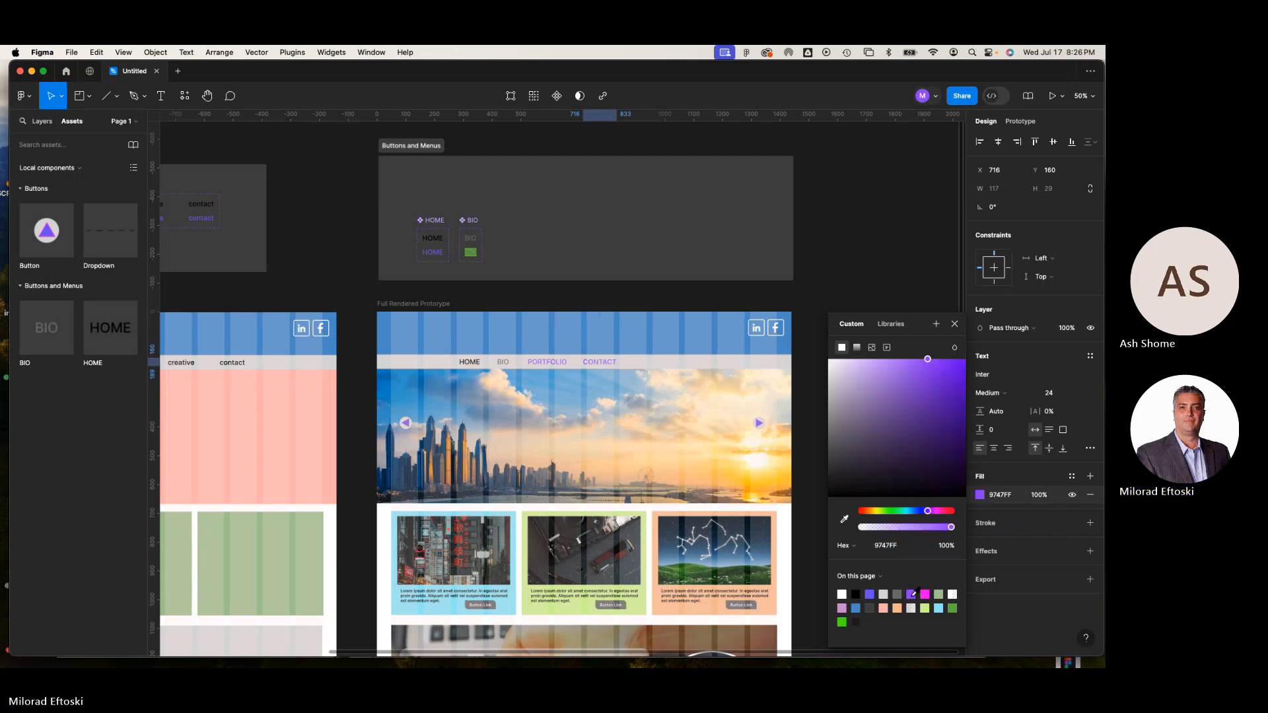
# Change the fill of the CONTACT menu text to red, E50C0C
pyautogui.click(855, 608)
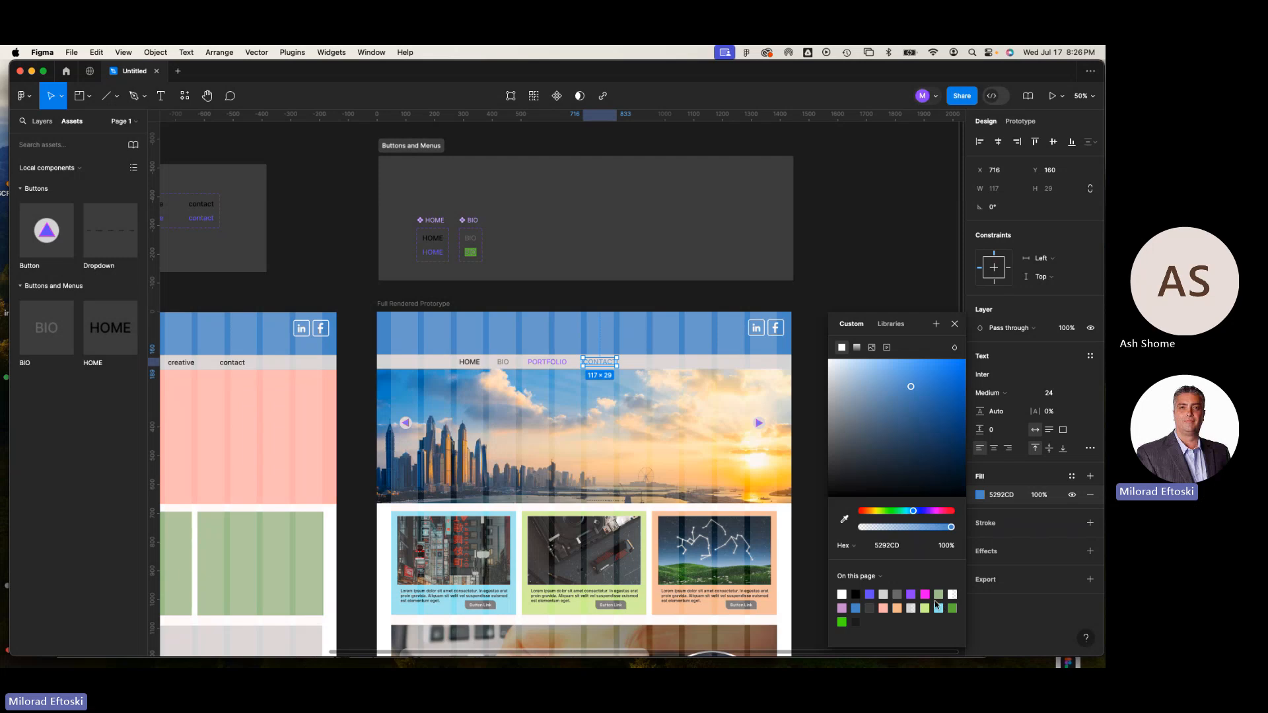
pyautogui.moveTo(912, 511); pyautogui.dragTo(953, 516)
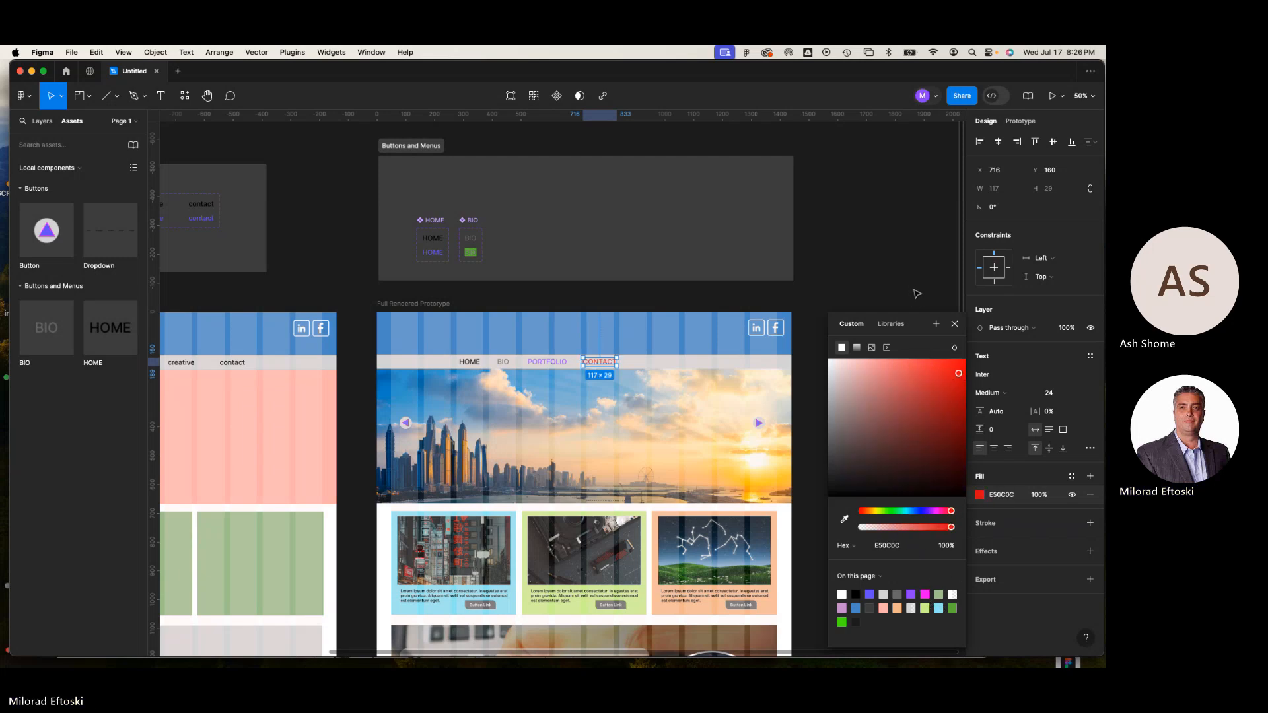
pyautogui.click(878, 383)
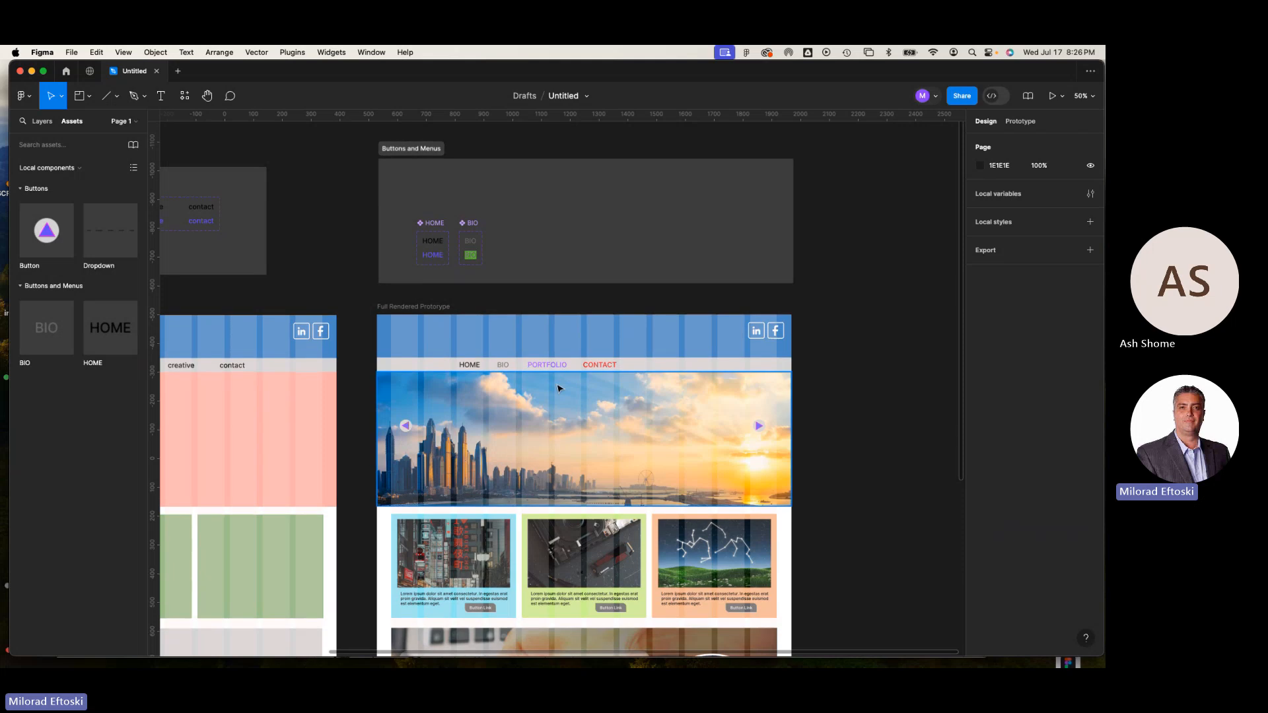
# Even out the menu spacing by moving CONTACT right to X 725 and HOME left to X 280
pyautogui.scroll(5, 564, 408)
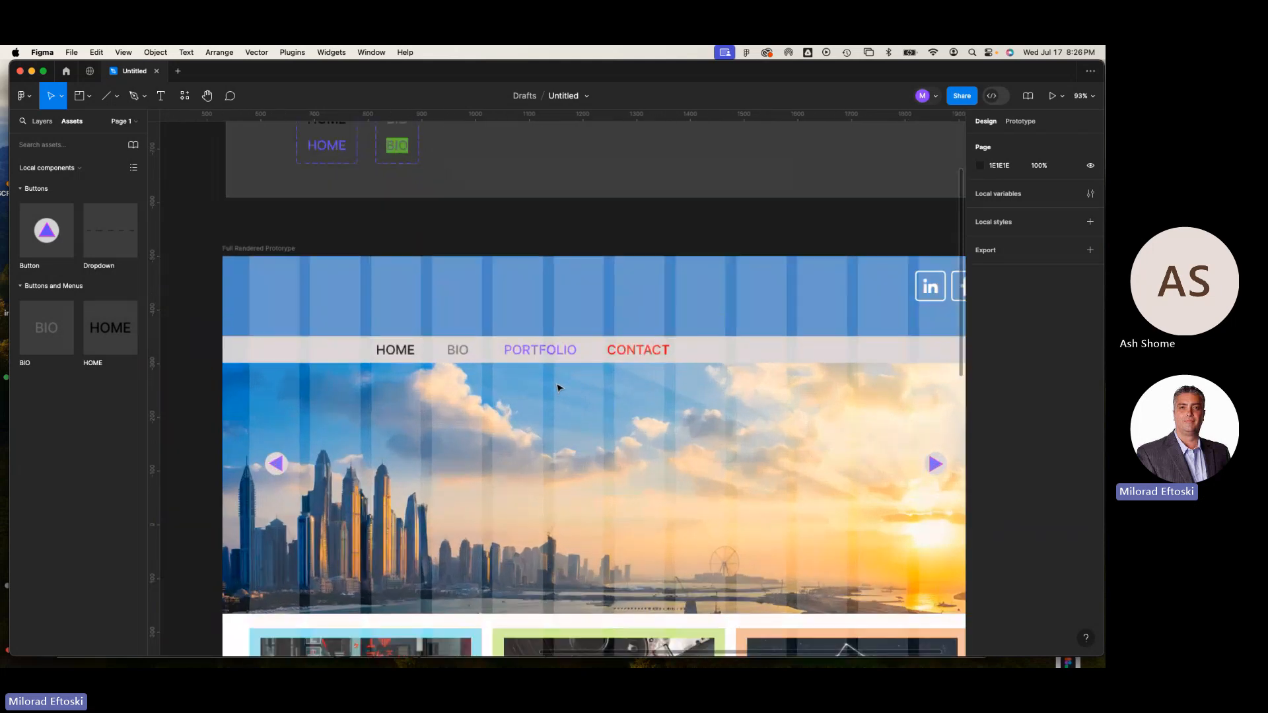
pyautogui.click(623, 354)
pyautogui.moveTo(628, 355); pyautogui.dragTo(631, 355)
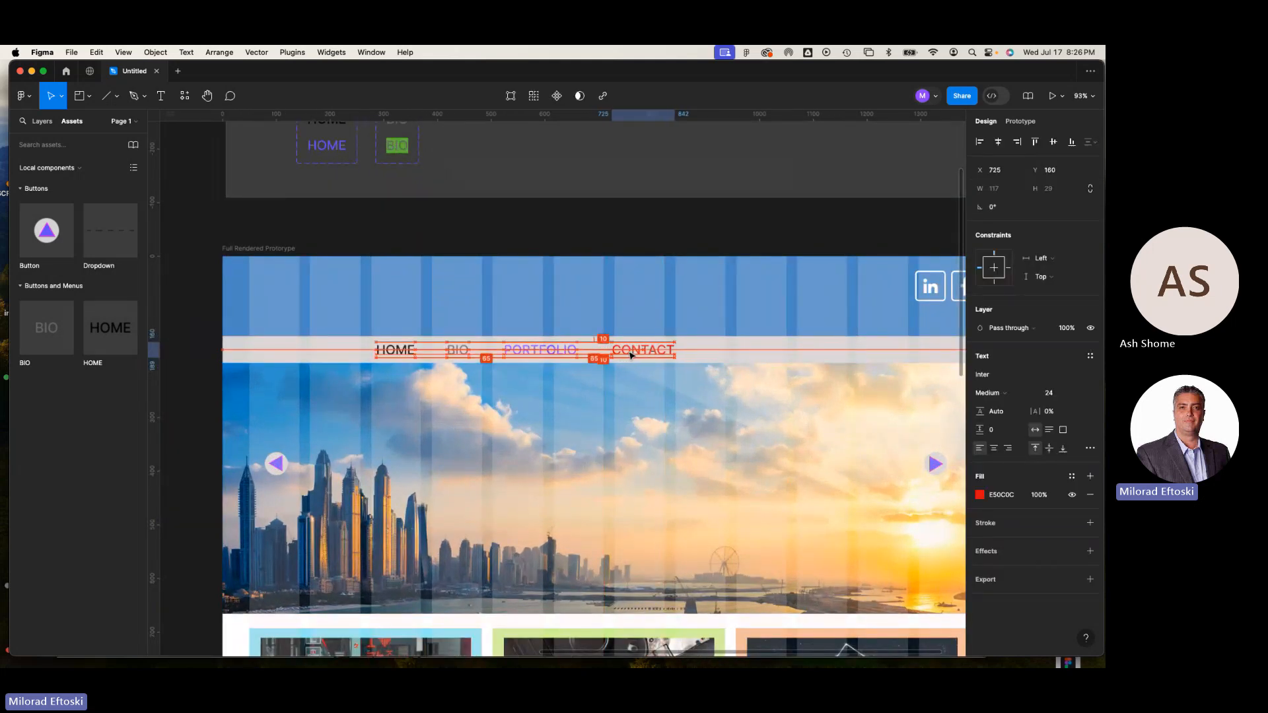
pyautogui.click(407, 352)
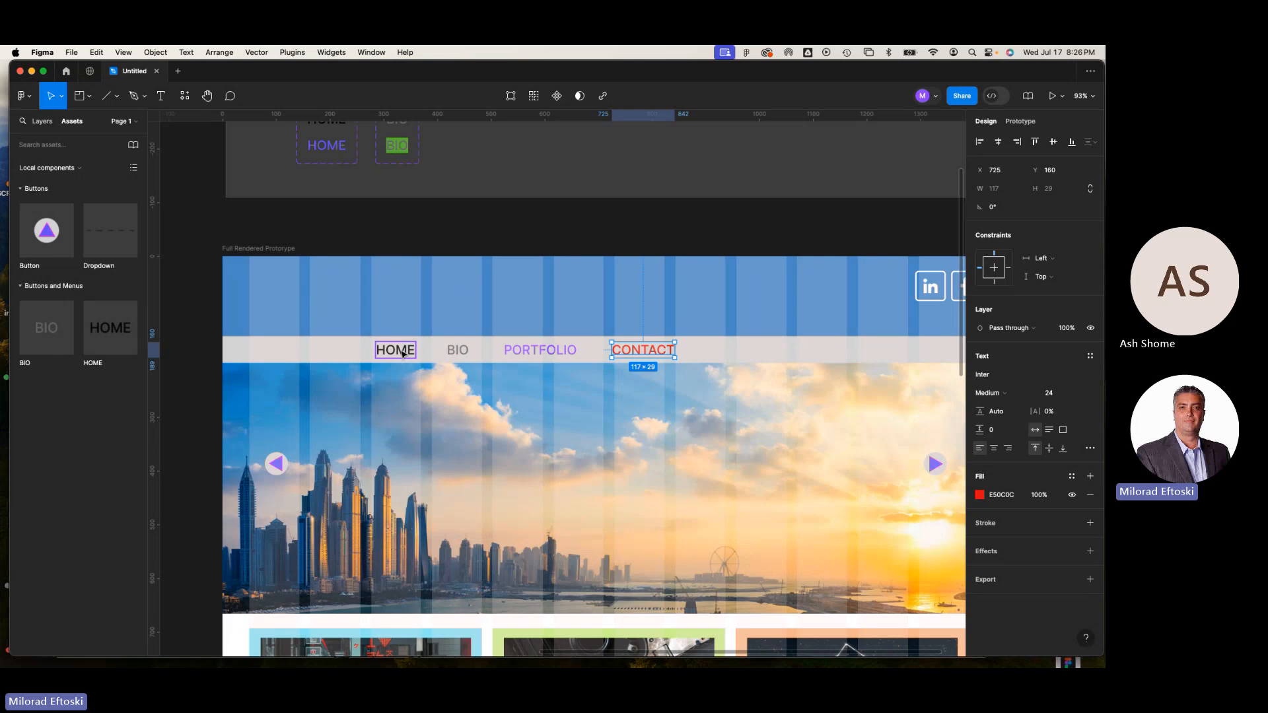
pyautogui.moveTo(405, 353)
pyautogui.mouseDown()
pyautogui.moveTo(417, 353)
pyautogui.moveTo(400, 351)
pyautogui.mouseUp()
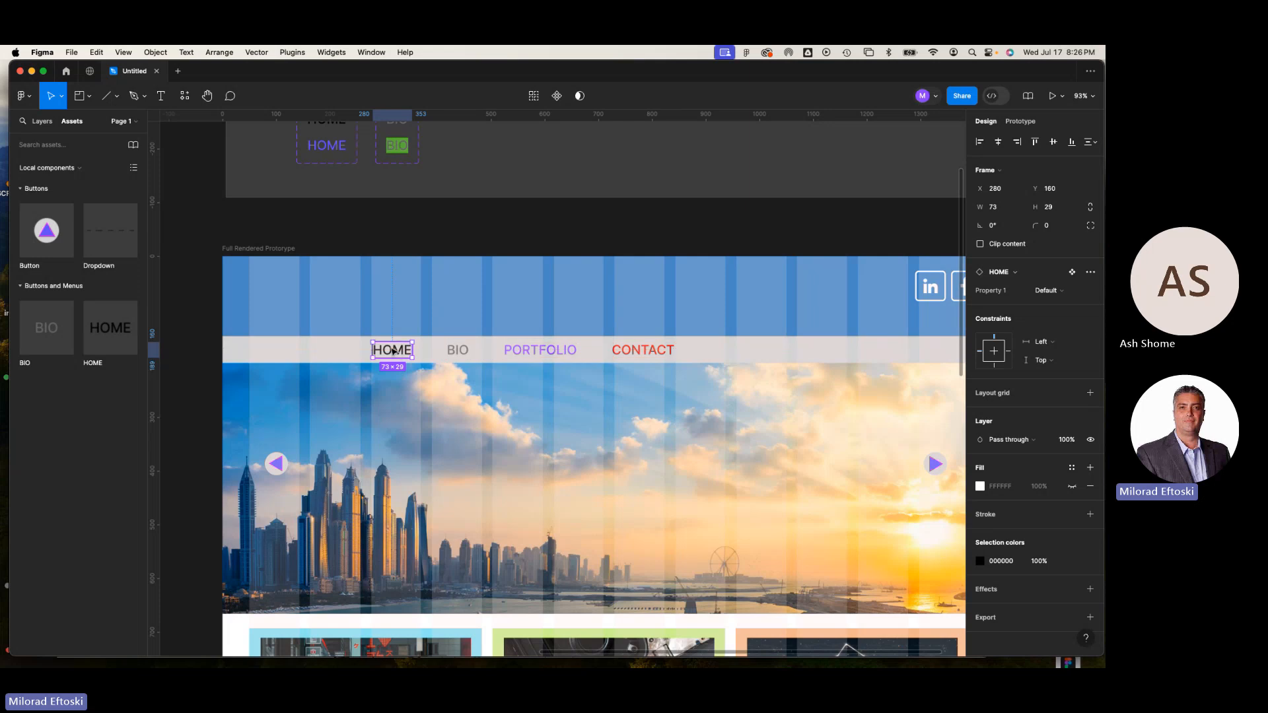
pyautogui.click(389, 225)
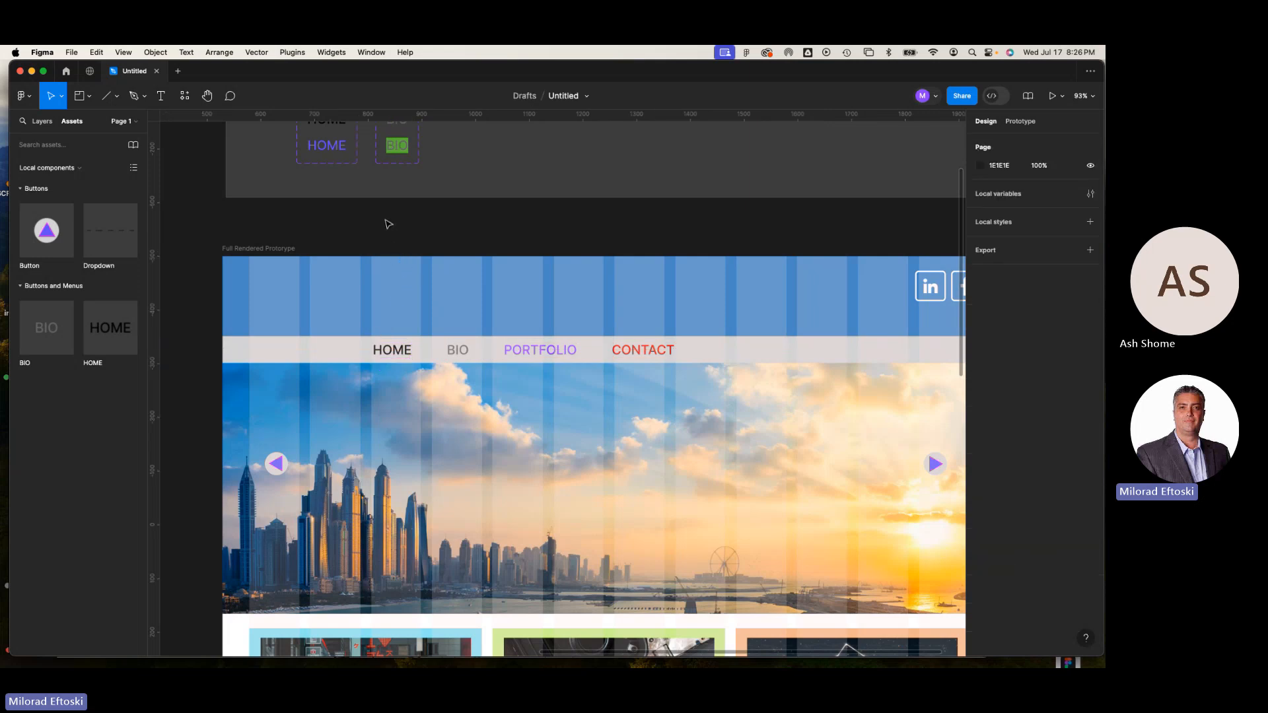
# Select the LinkedIn icon in the prototype header and examine its vectors in the layer structure
pyautogui.scroll(-5, 388, 225)
pyautogui.scroll(6, 387, 220)
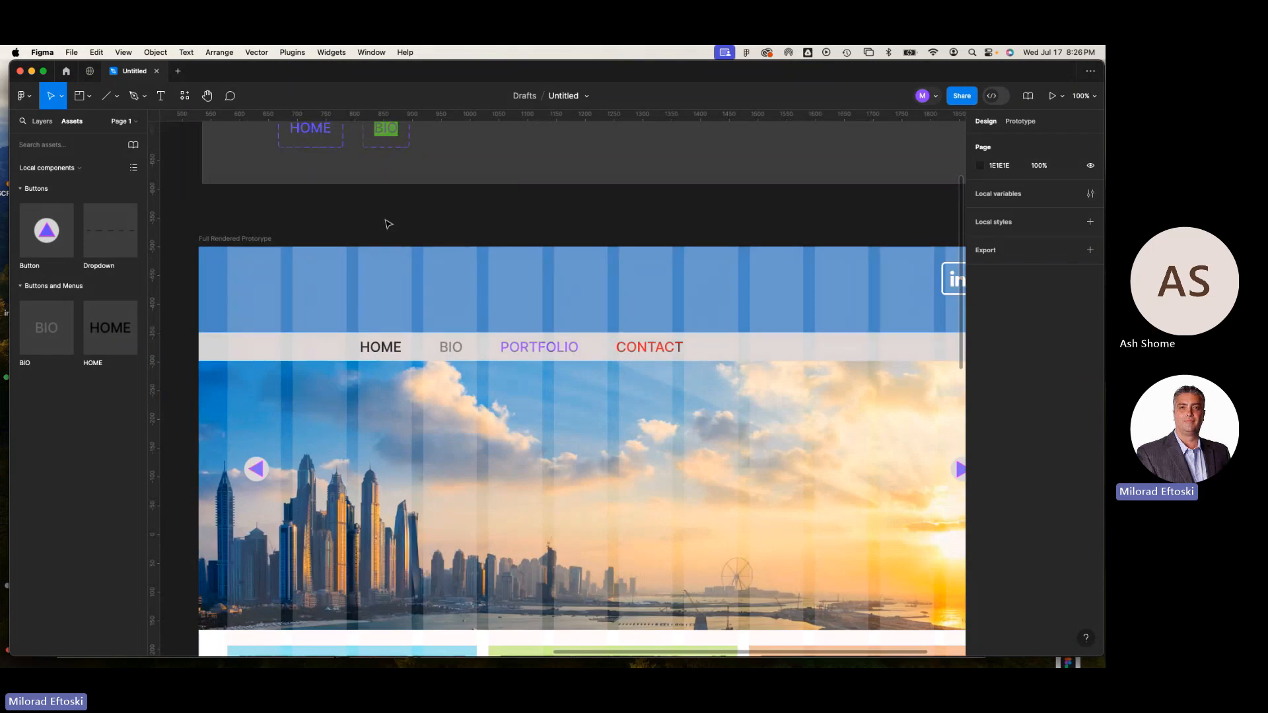
pyautogui.scroll(-2, 626, 411)
pyautogui.hscroll(2, 626, 410)
pyautogui.scroll(5, 626, 413)
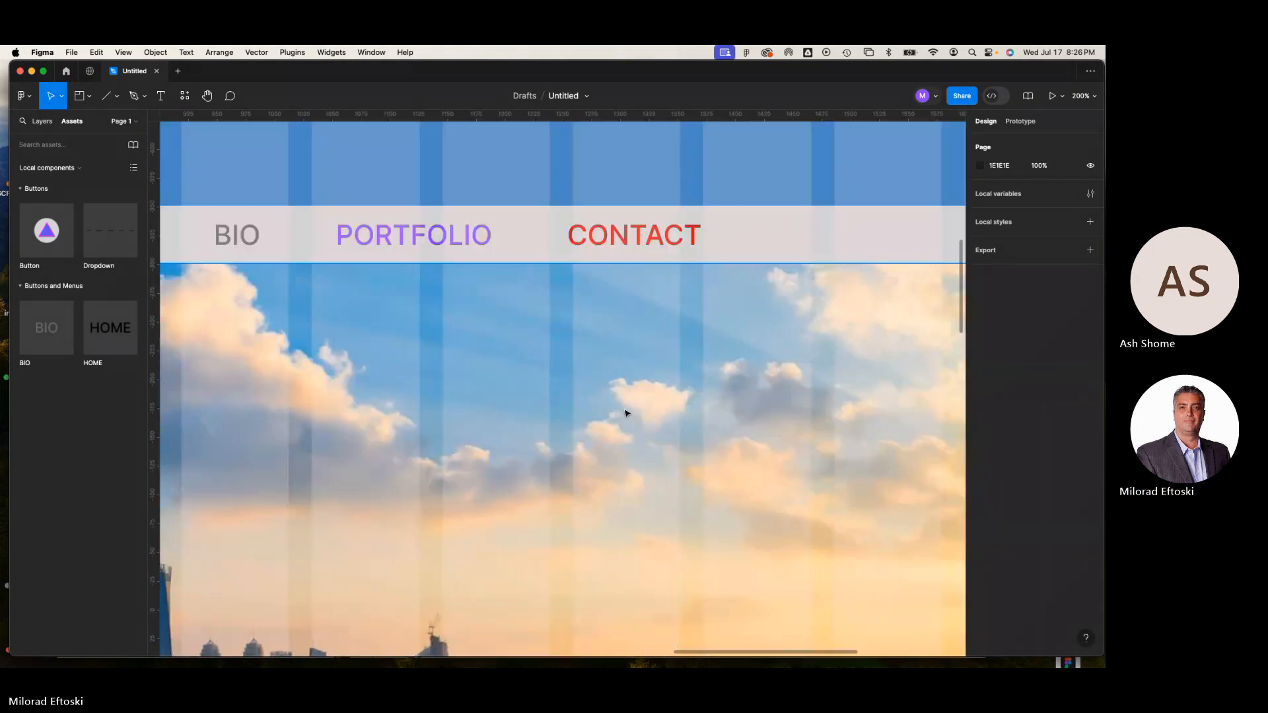
pyautogui.scroll(-4, 626, 413)
pyautogui.hscroll(3, 614, 416)
pyautogui.scroll(1, 614, 416)
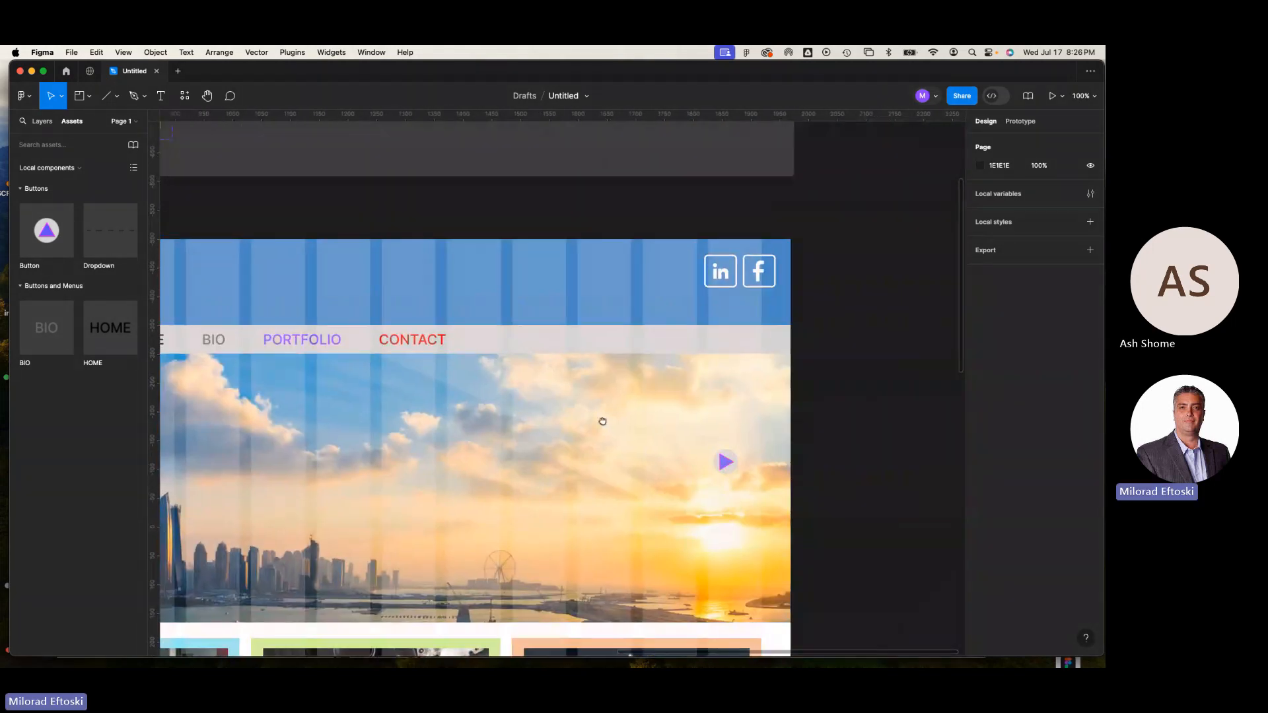
pyautogui.click(720, 281)
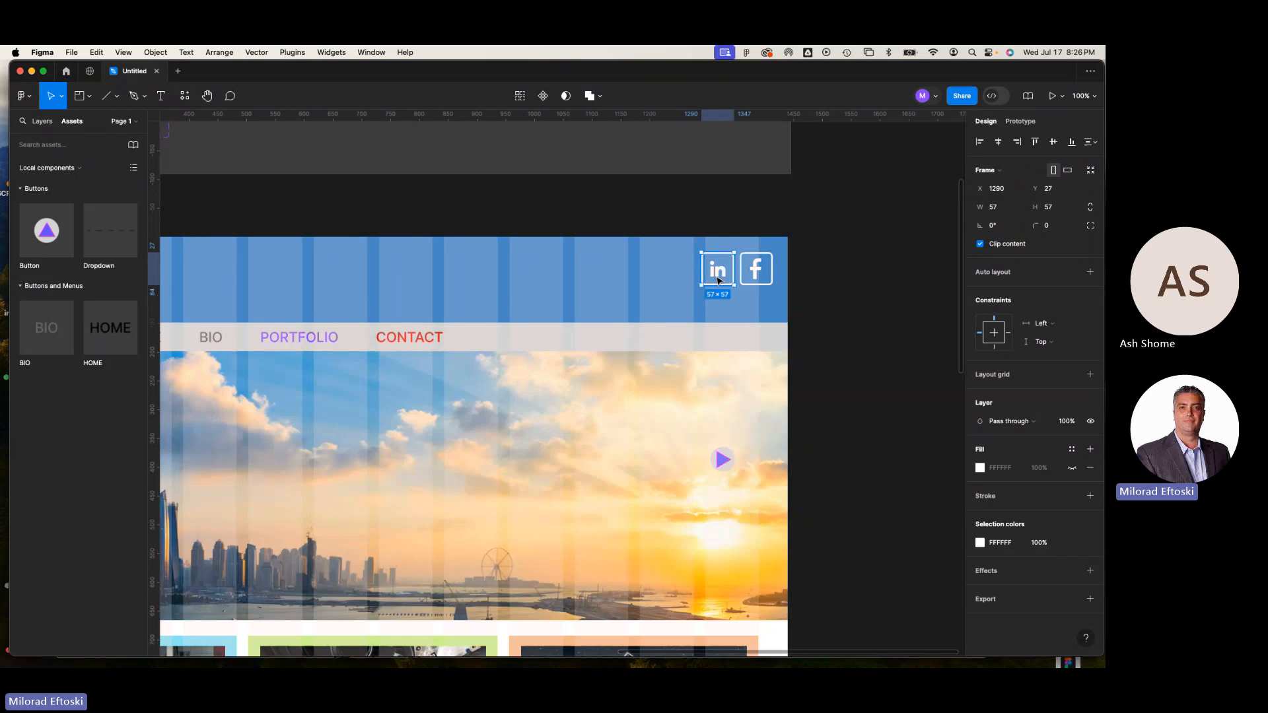
pyautogui.click(41, 121)
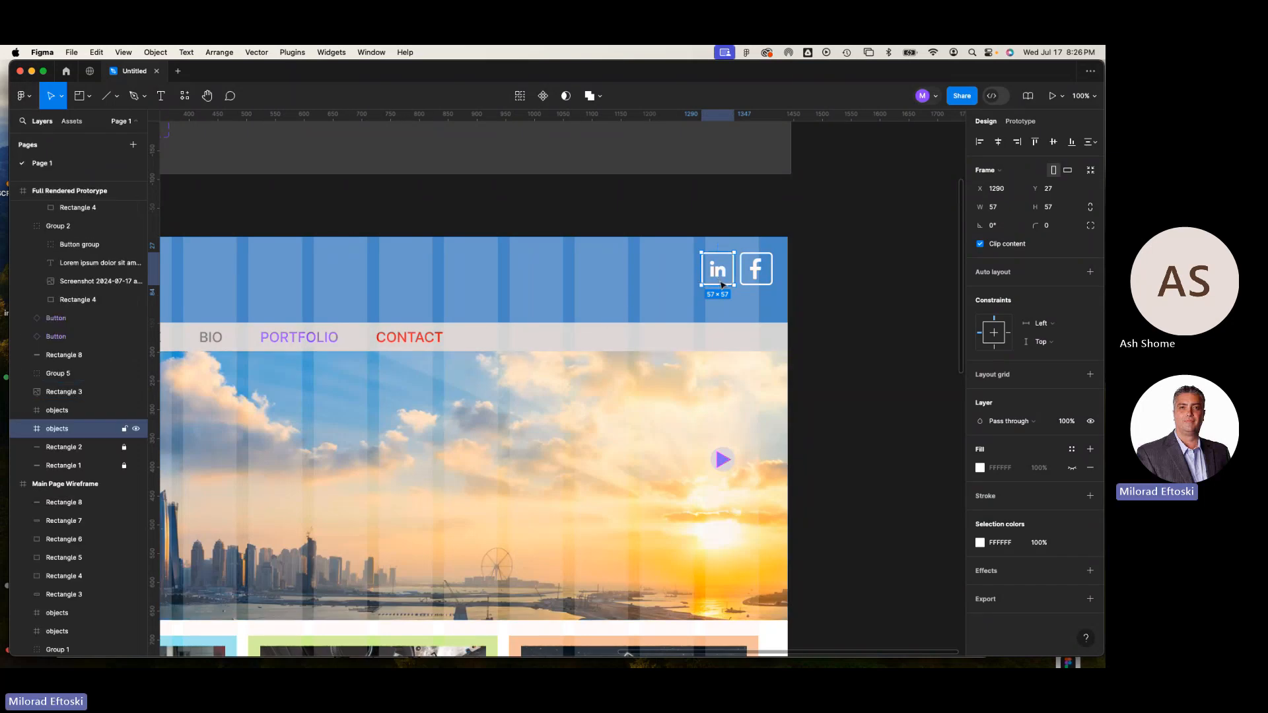
pyautogui.click(829, 311)
pyautogui.scroll(1, 718, 281)
pyautogui.scroll(1, 718, 280)
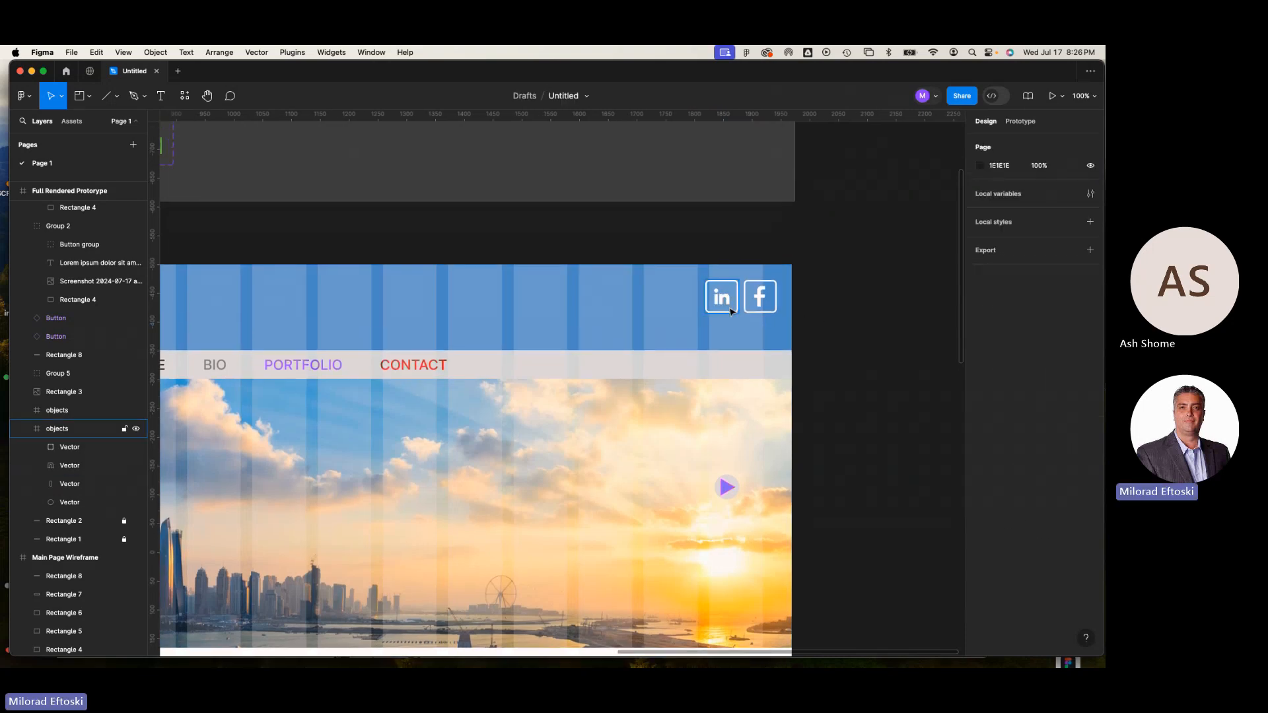
# Try moving the LinkedIn icon left to X 1274, undo the move and deselect the icon
pyautogui.scroll(5, 720, 284)
pyautogui.moveTo(709, 289); pyautogui.dragTo(676, 289)
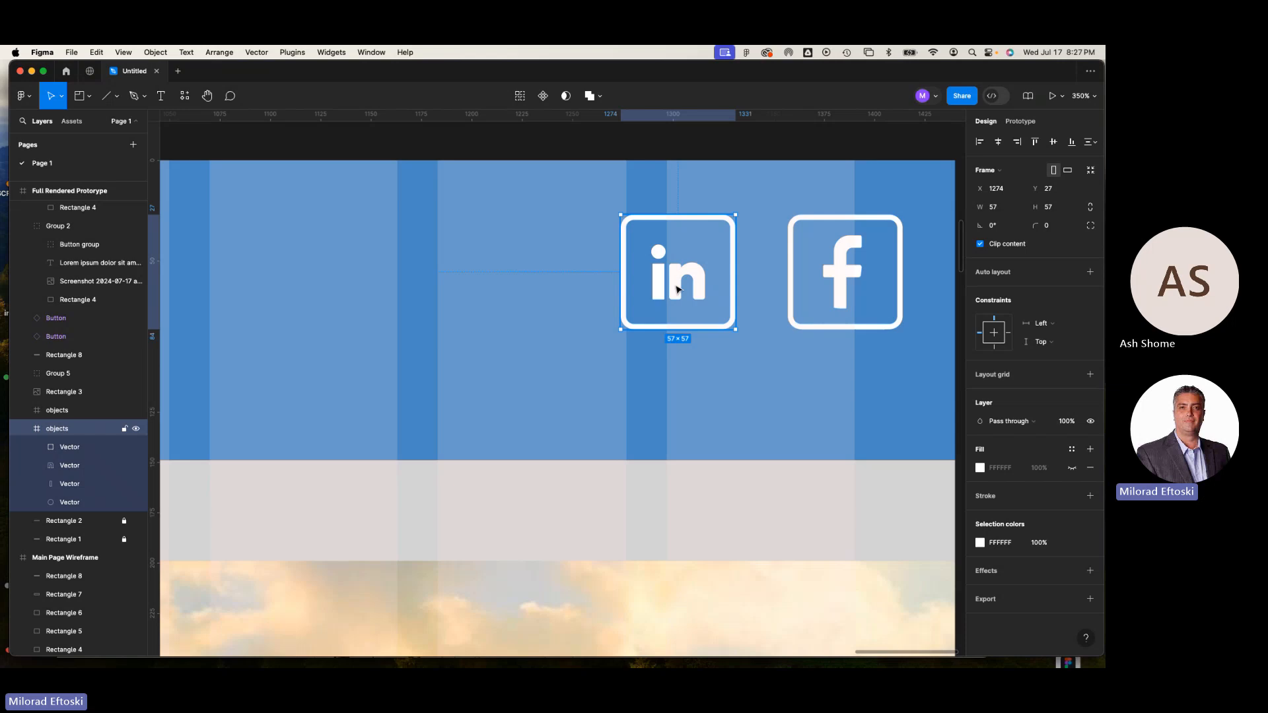
pyautogui.press('super+z')
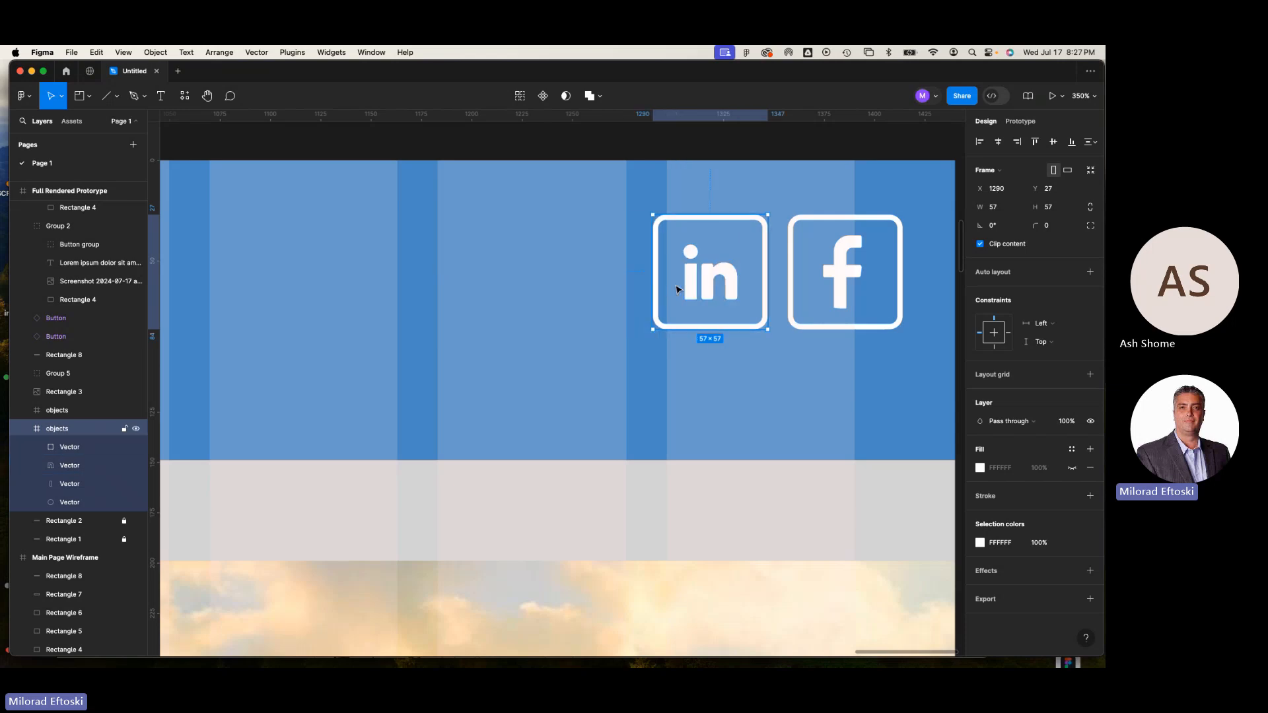
pyautogui.press('-')
pyautogui.press('-')
pyautogui.press('-')
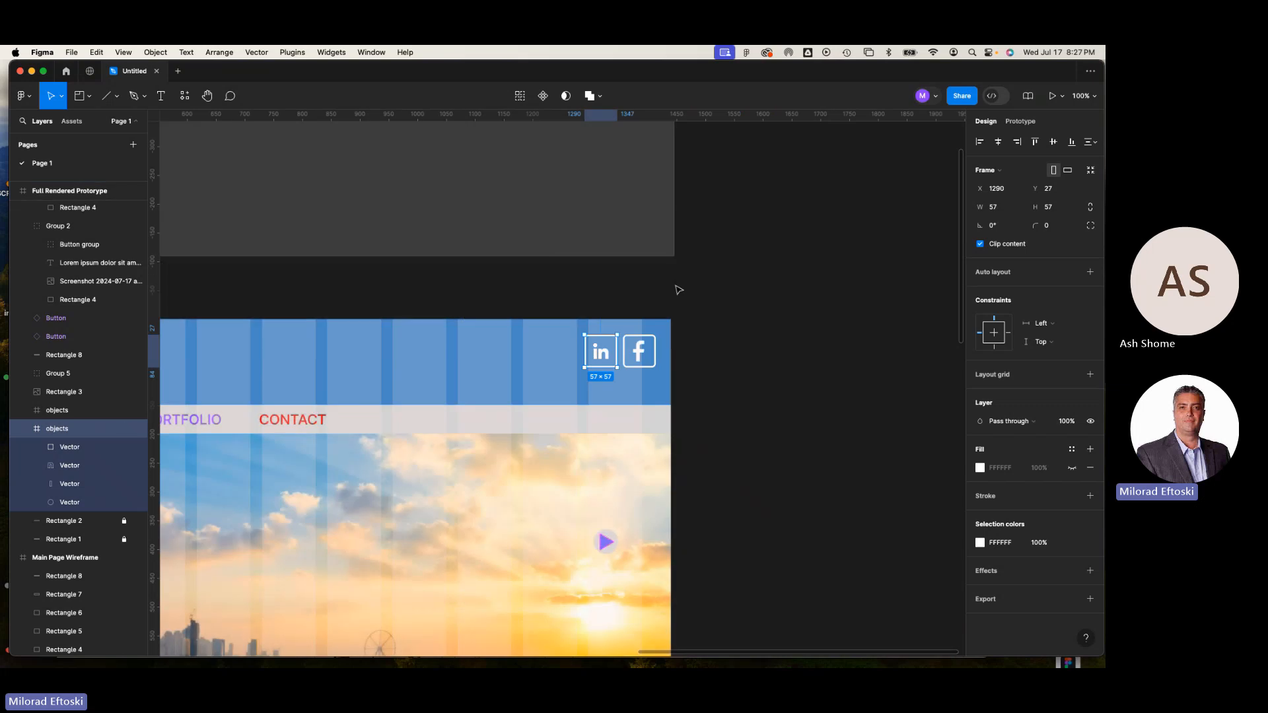
pyautogui.scroll(3, 597, 388)
pyautogui.click(778, 390)
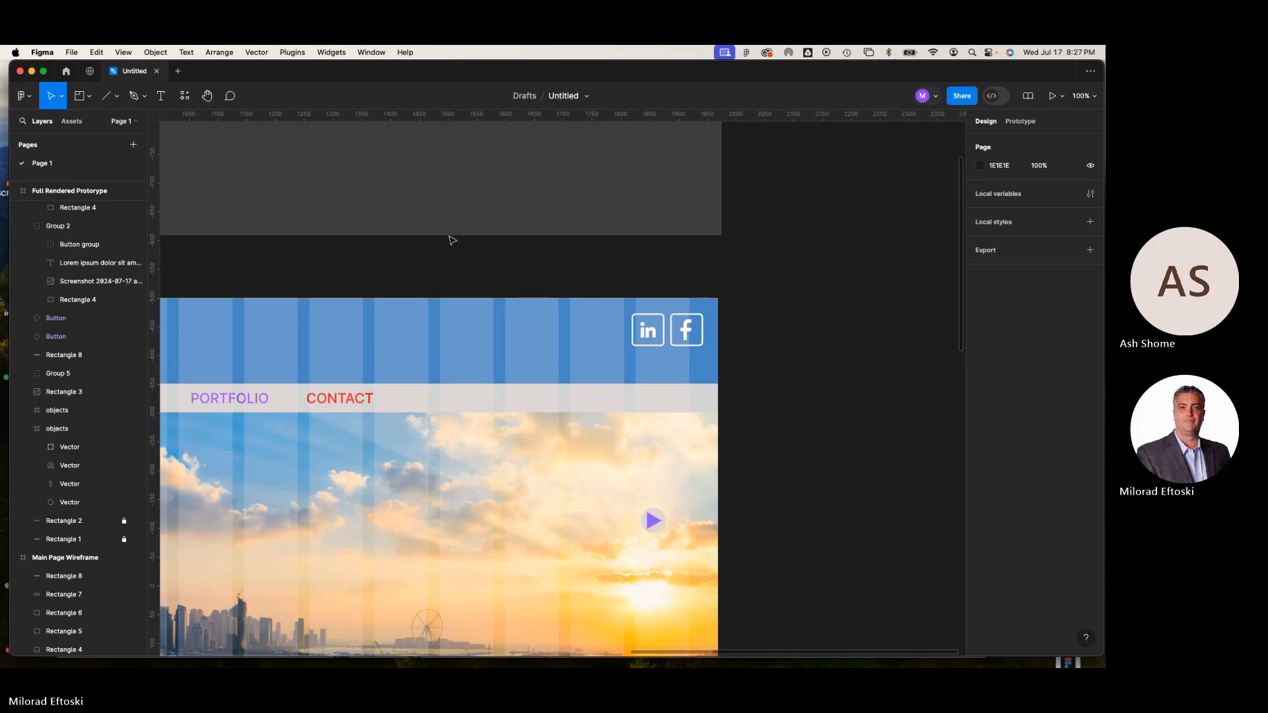
# Search the plugins for "like" and, instead, for "Icon", and run Open Iconic Icon Set by Iconduck
pyautogui.click(185, 96)
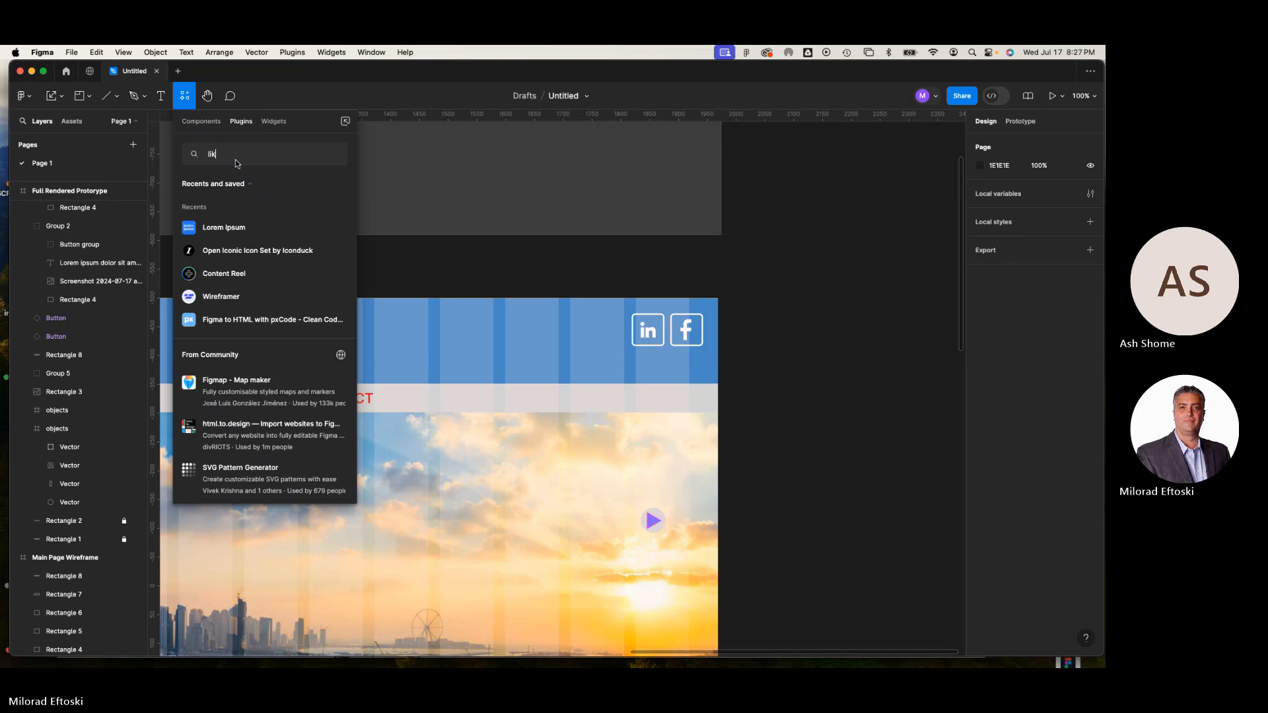
pyautogui.write('like')
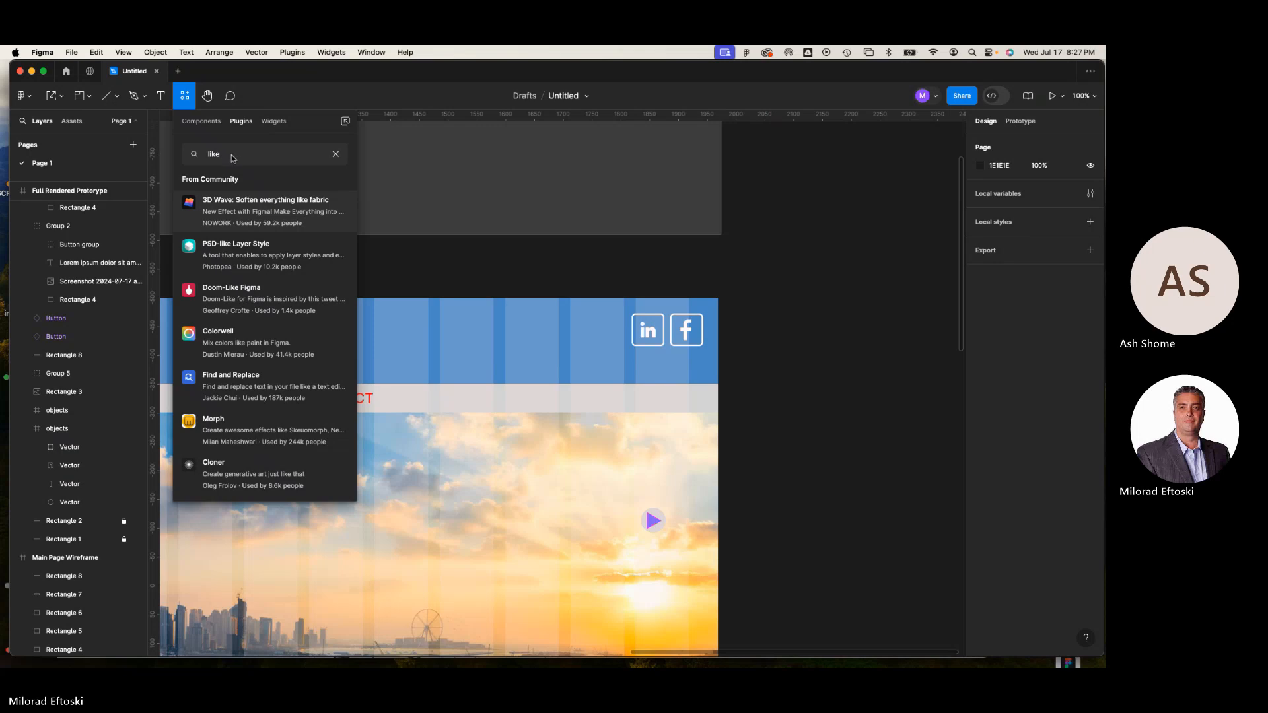
pyautogui.press('BackSpace')
pyautogui.press('BackSpace')
pyautogui.press('BackSpace')
pyautogui.press('BackSpace')
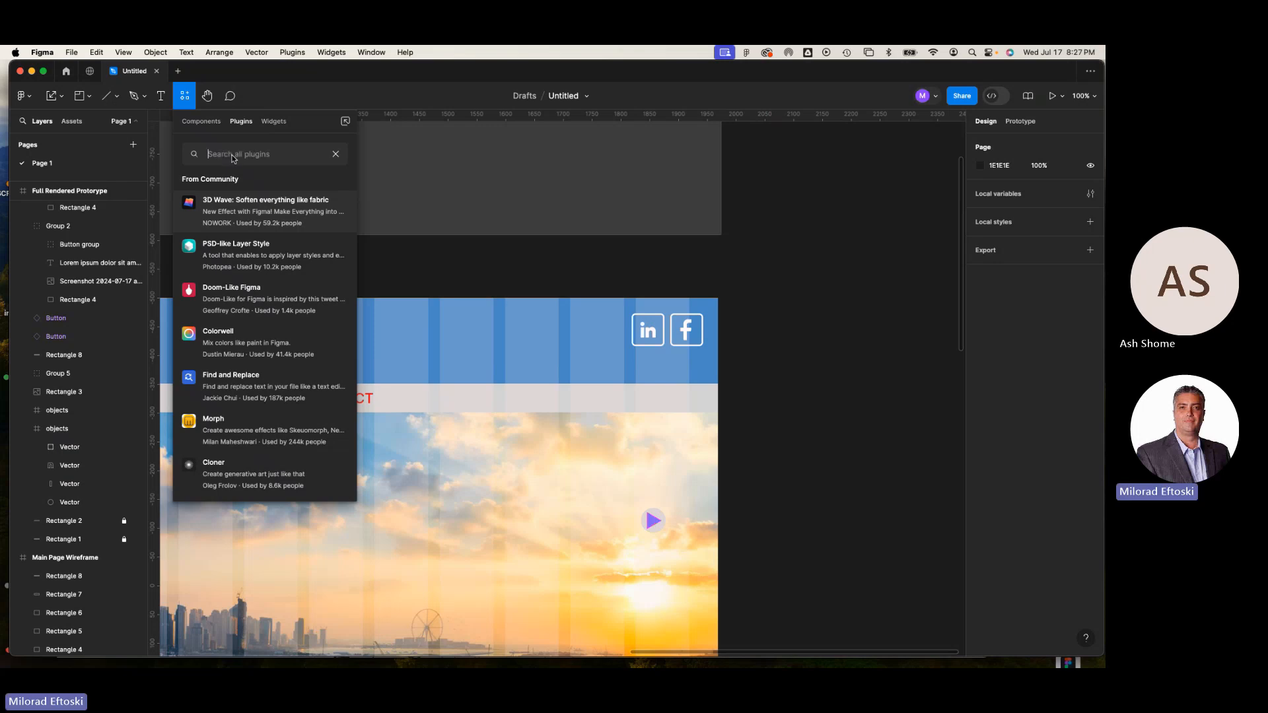
pyautogui.write('Icon')
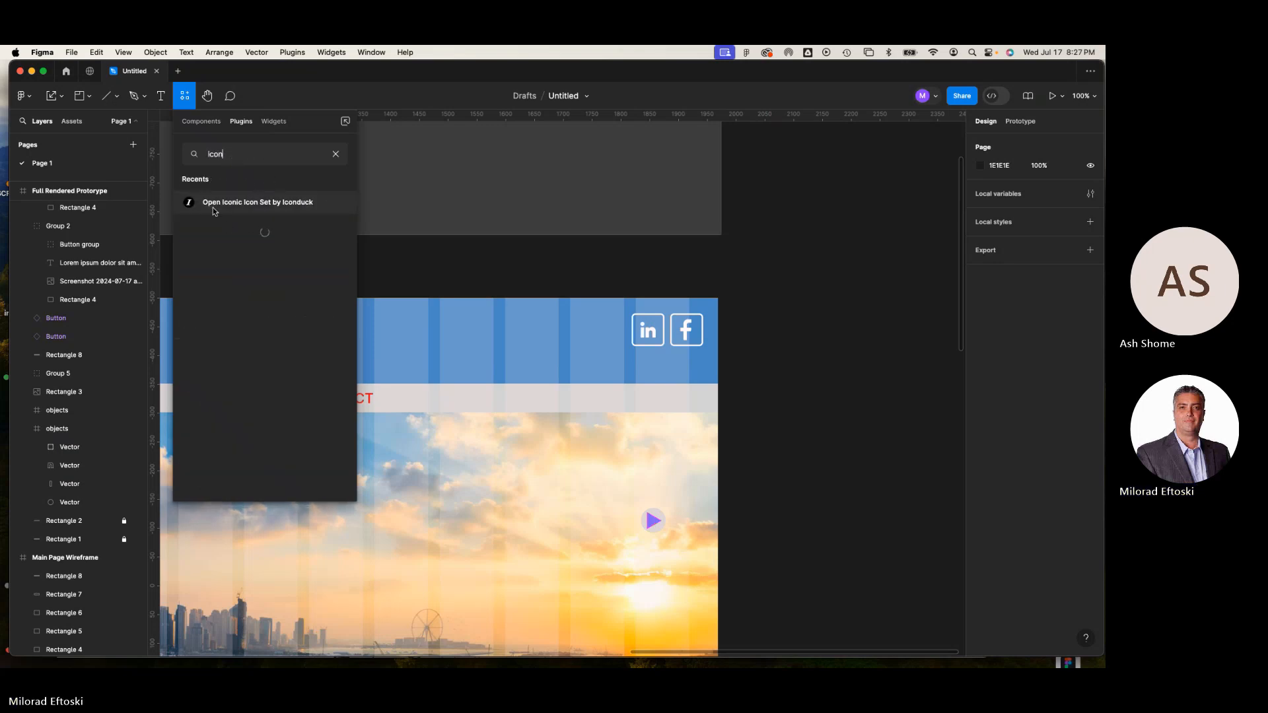
pyautogui.click(213, 207)
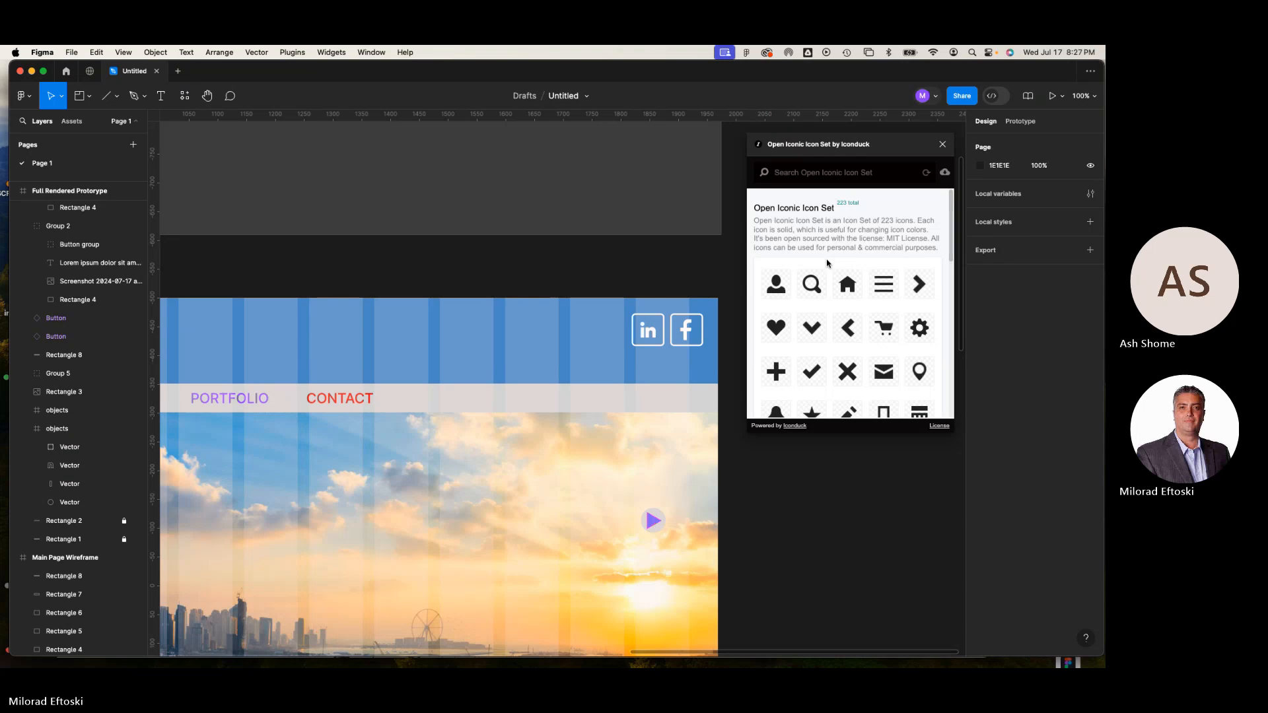
# Add the thumbs-up icon from the icon set to the empty canvas beside the prototype and close the plugin
pyautogui.scroll(-1, 880, 324)
pyautogui.scroll(-5, 880, 324)
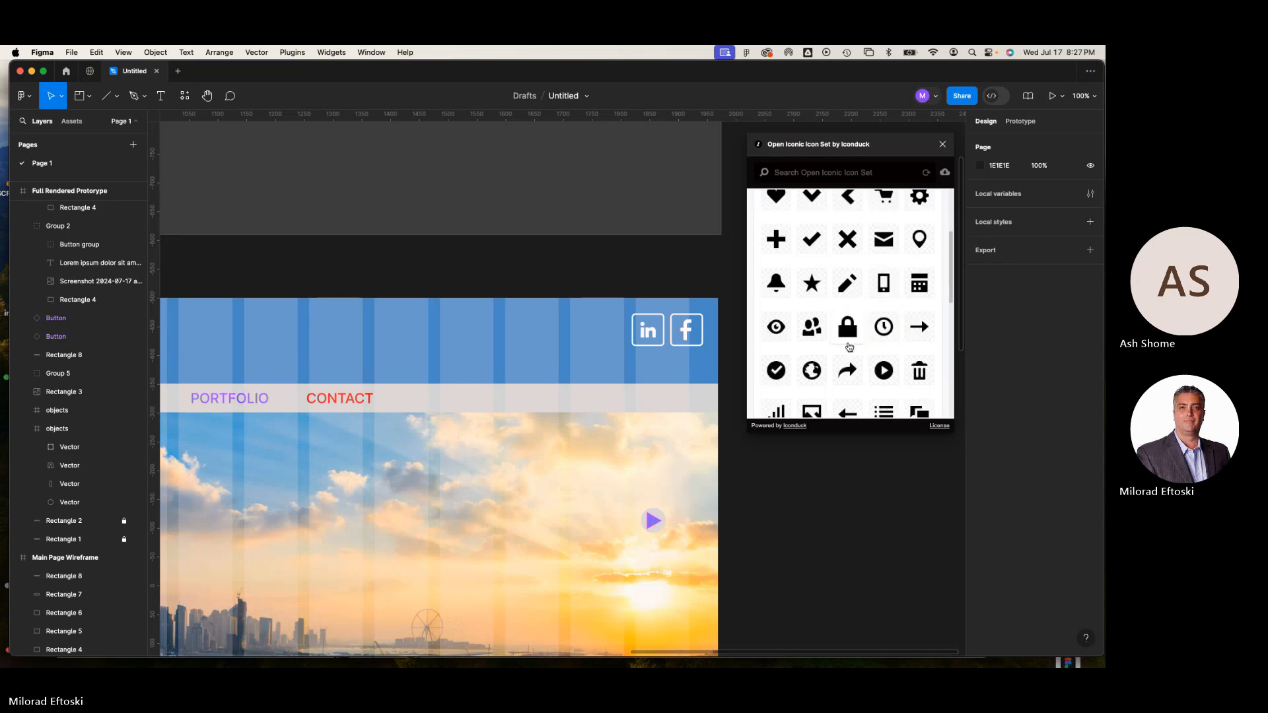
pyautogui.scroll(-5, 846, 347)
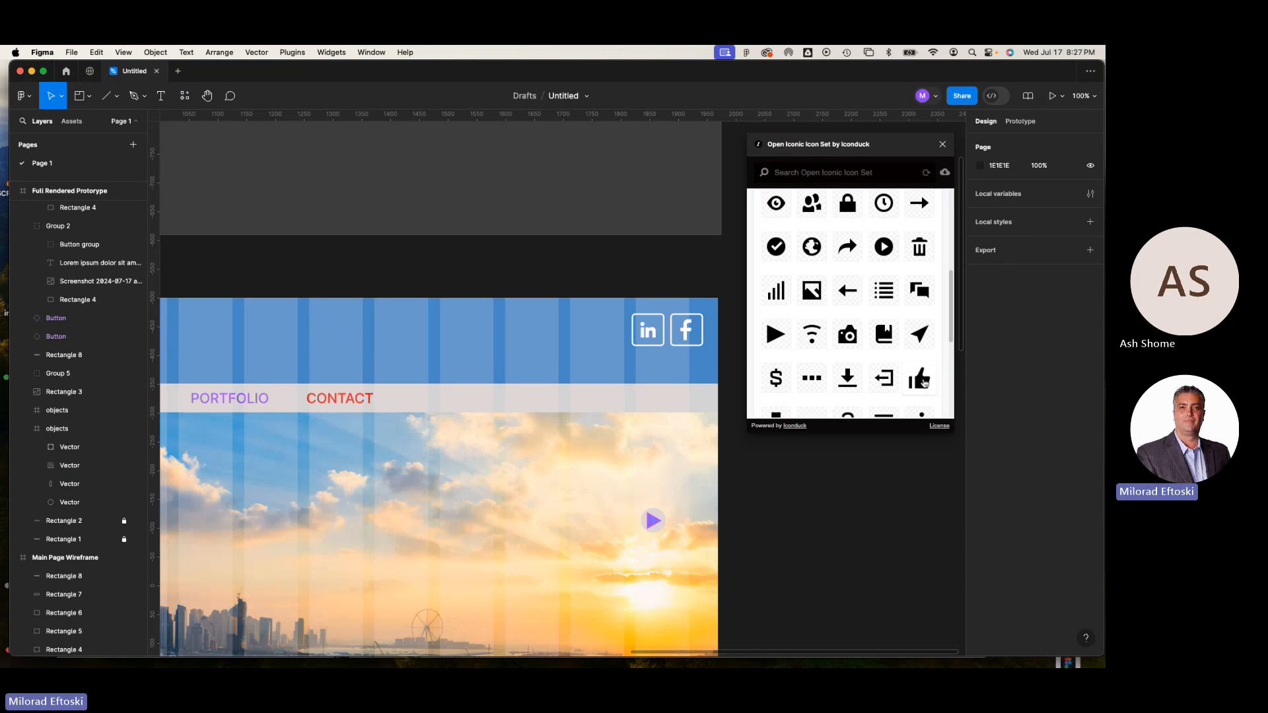
pyautogui.click(922, 383)
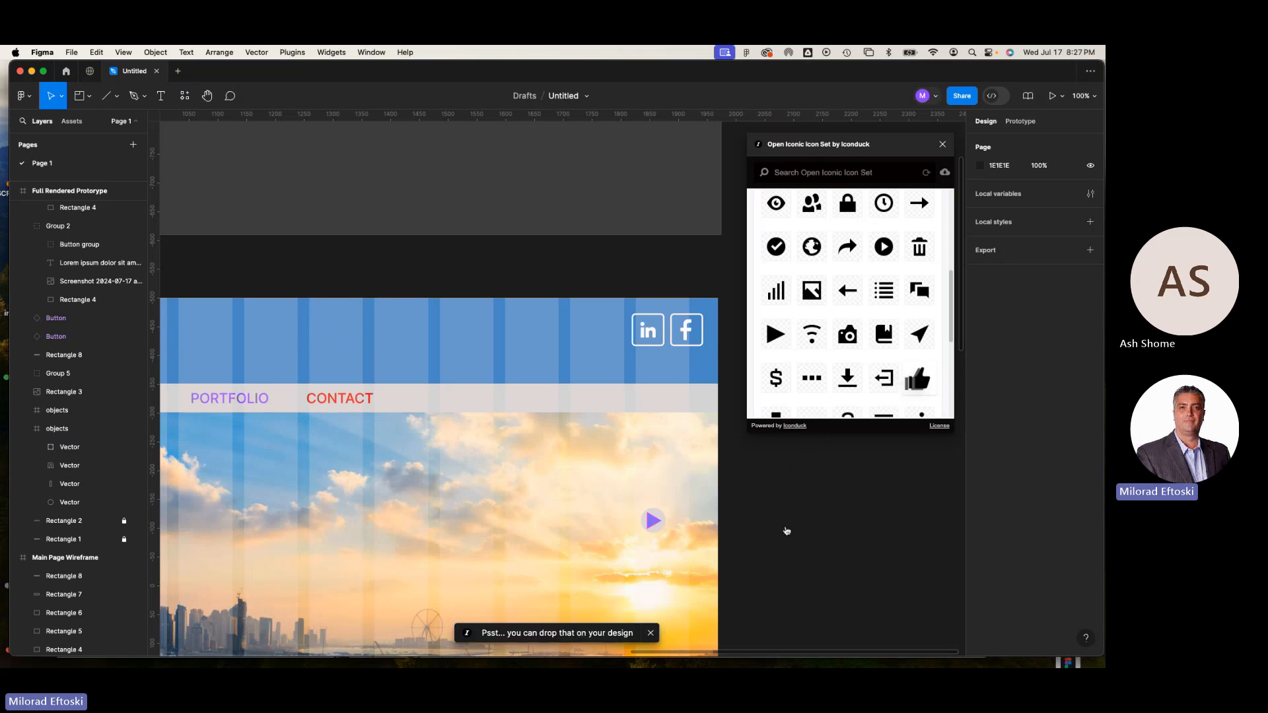
pyautogui.moveTo(860, 447); pyautogui.dragTo(809, 551)
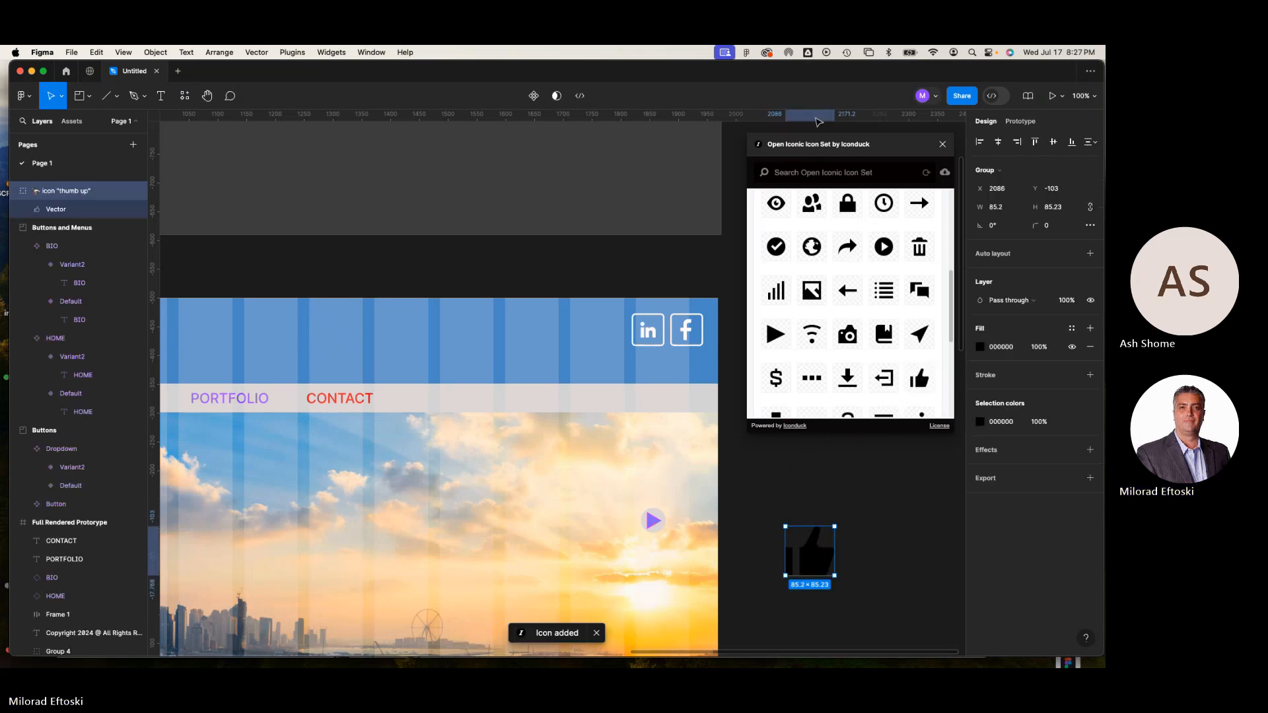
pyautogui.click(940, 145)
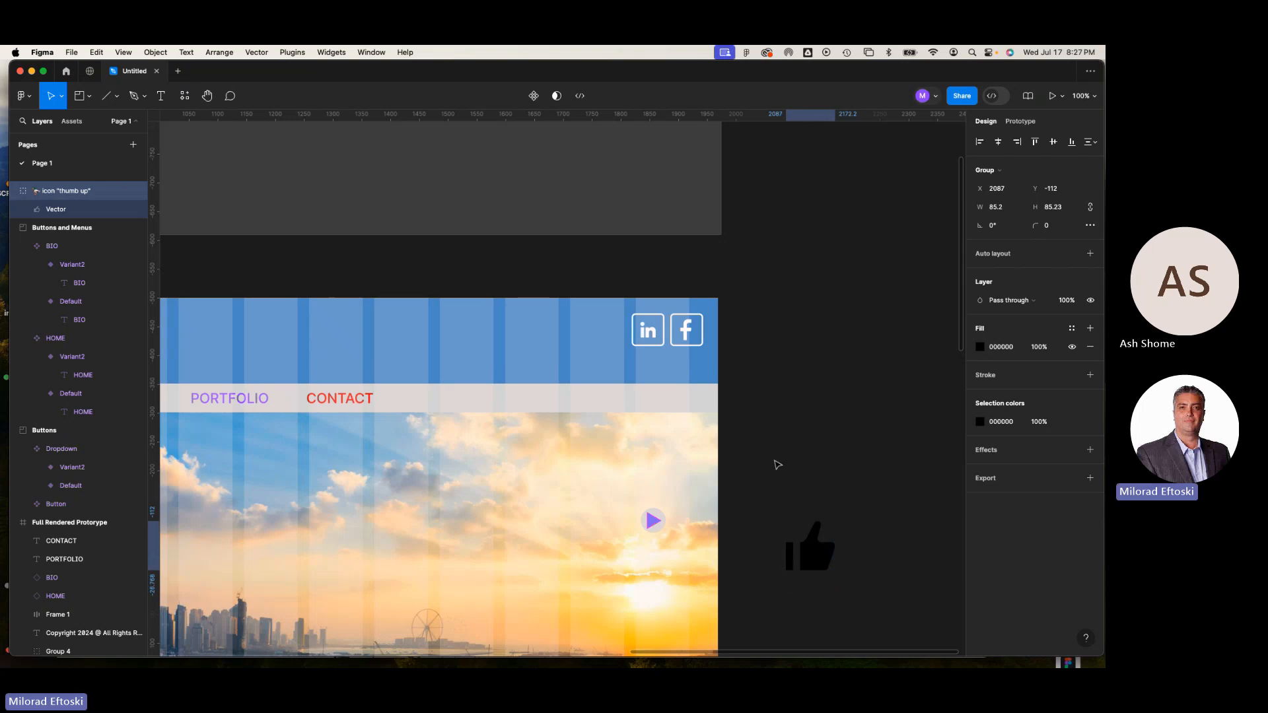
# Move the thumbs-up icon into the Buttons and Menus section and ungroup it
pyautogui.moveTo(799, 545); pyautogui.dragTo(510, 187)
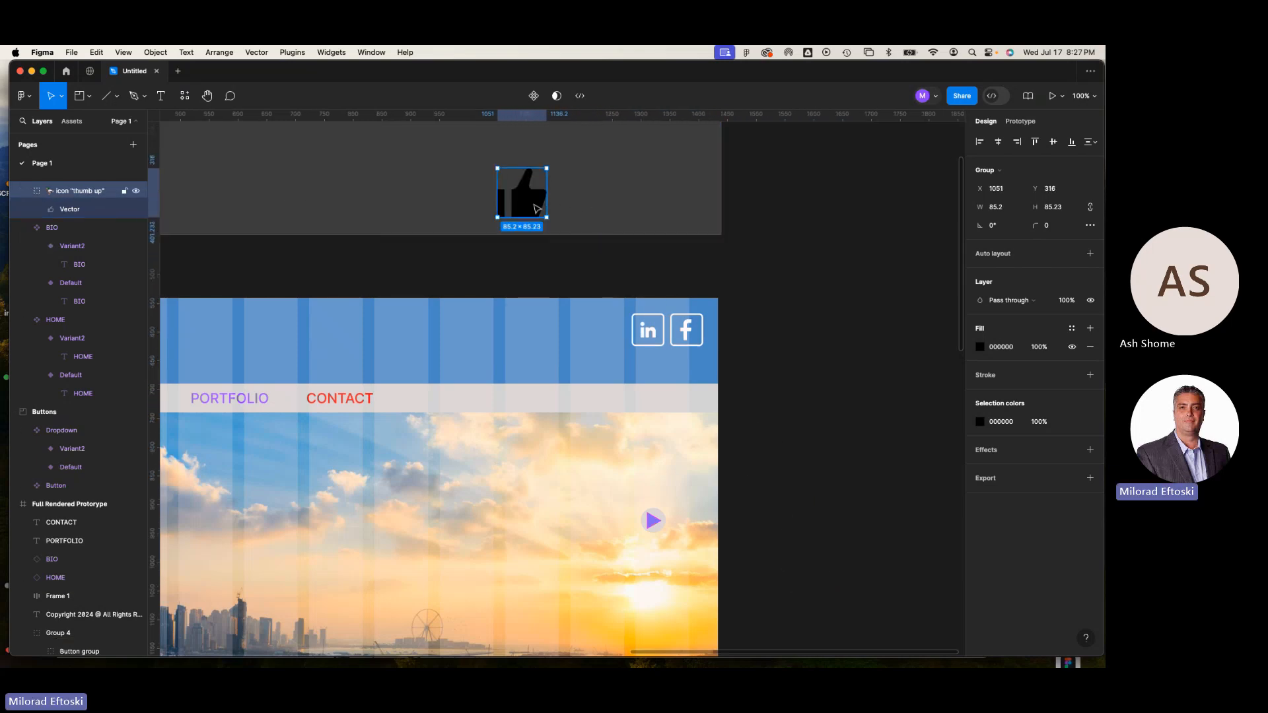
pyautogui.rightClick(536, 205)
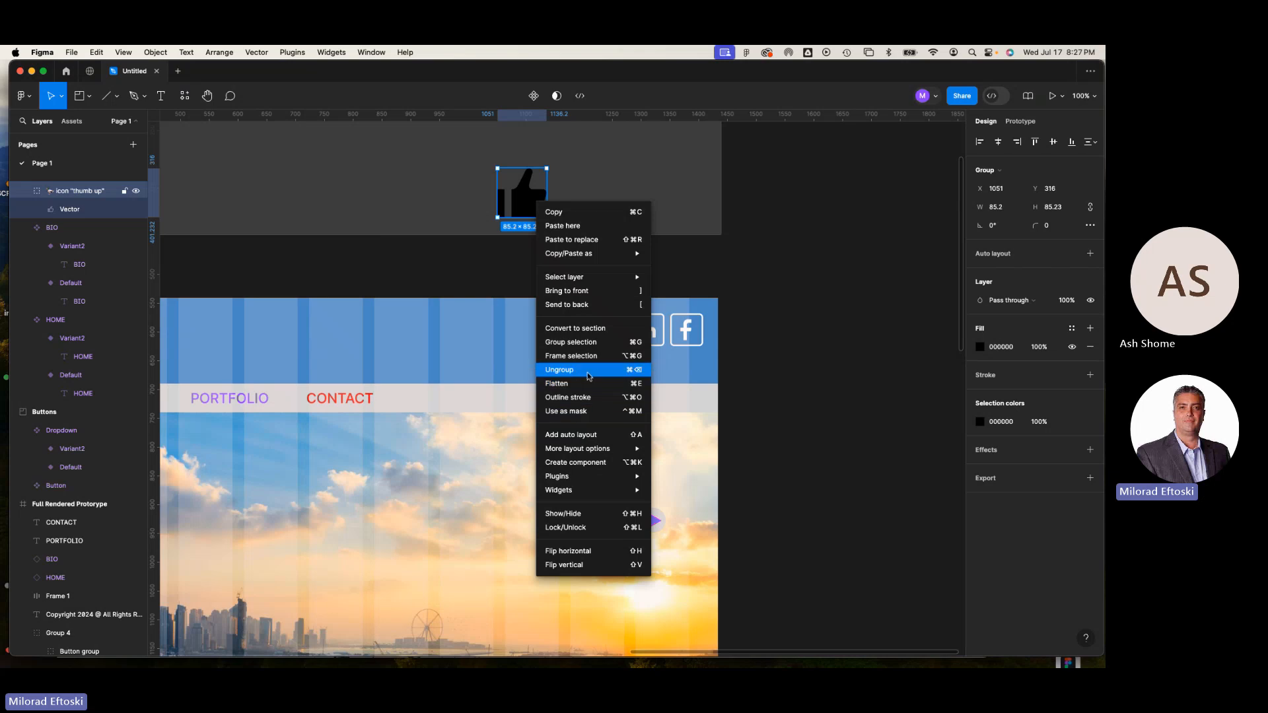
pyautogui.click(581, 369)
pyautogui.click(870, 407)
pyautogui.click(528, 205)
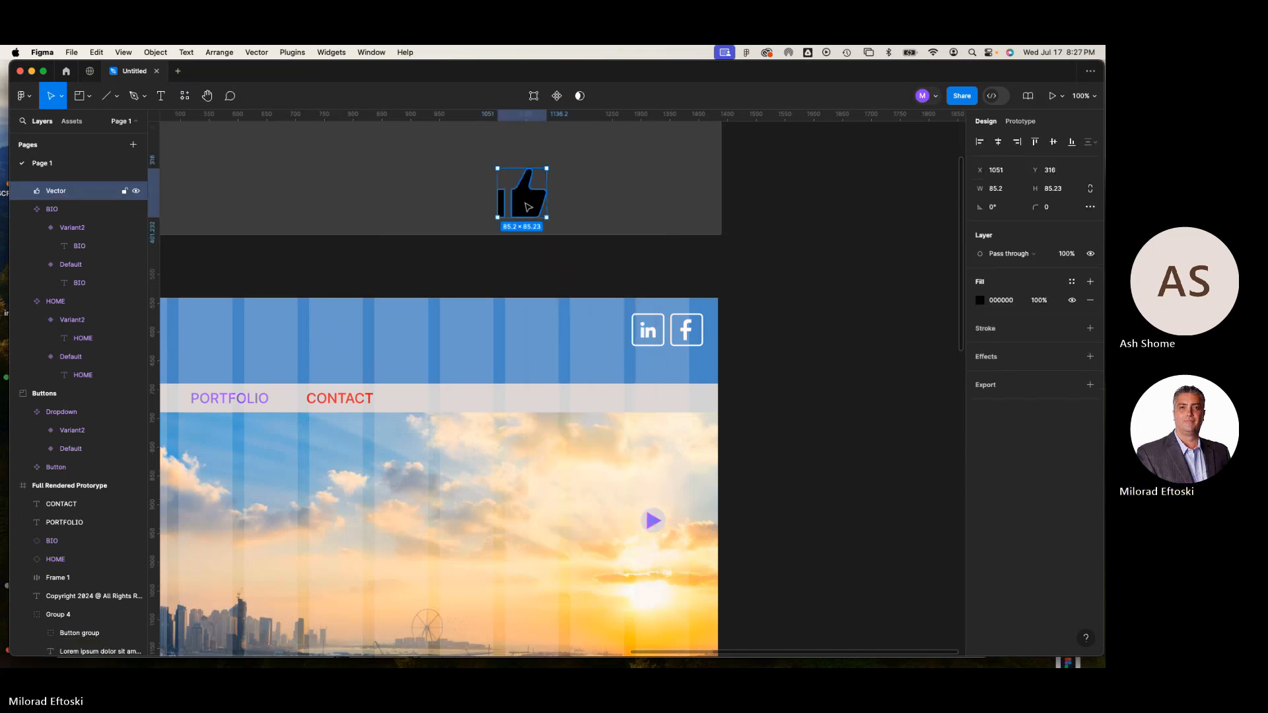
# Place the thumbs-up vector just to the right of the BIO component in the Buttons and Menus section
pyautogui.moveTo(520, 207); pyautogui.dragTo(474, 203)
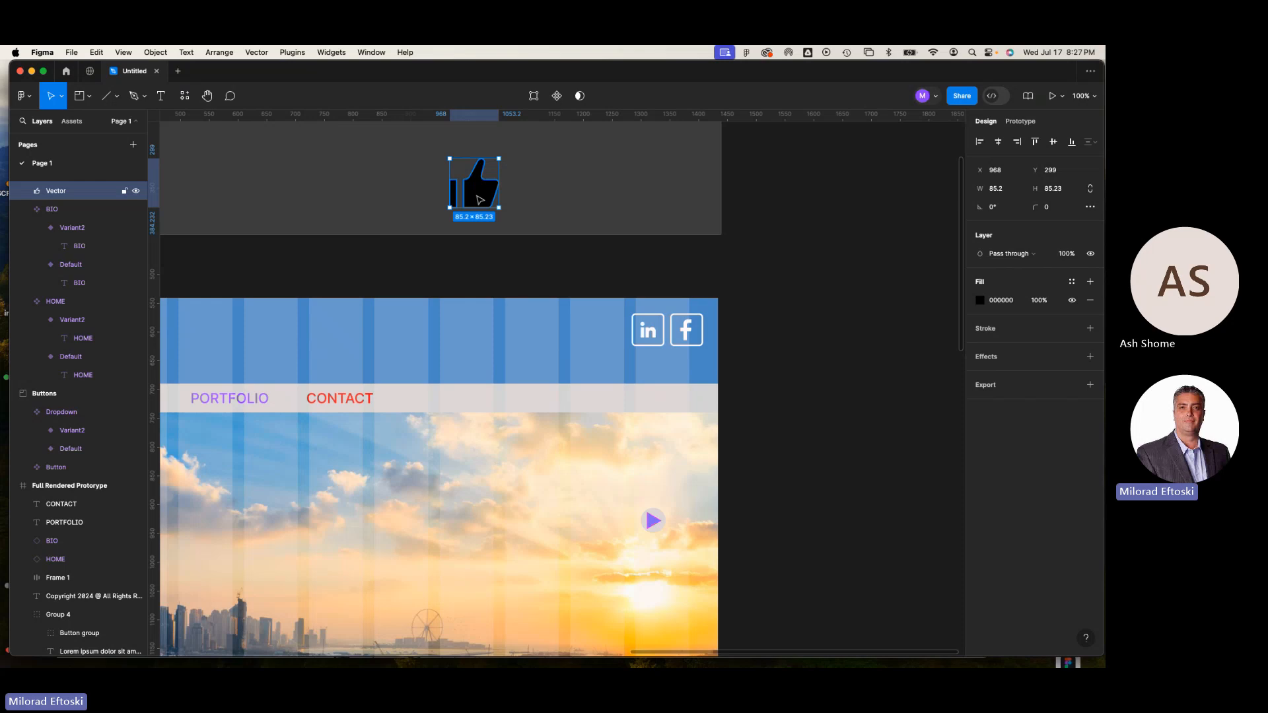
pyautogui.rightClick(476, 197)
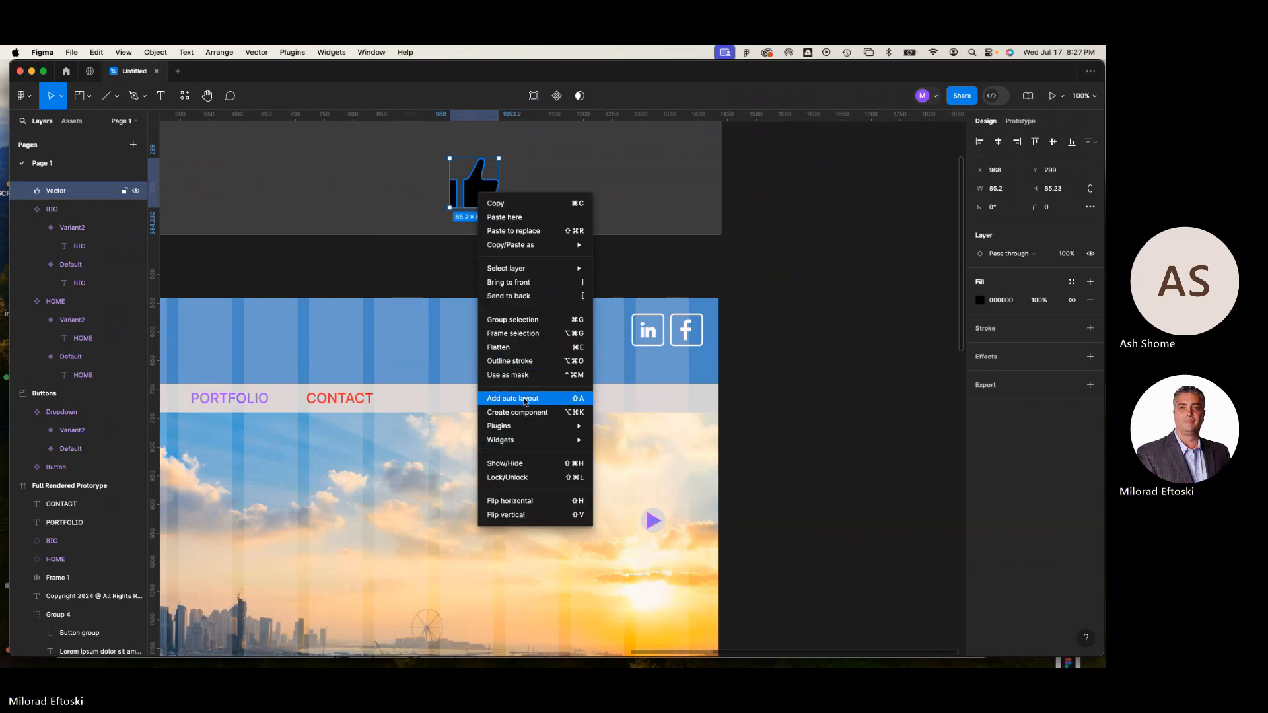
pyautogui.click(826, 390)
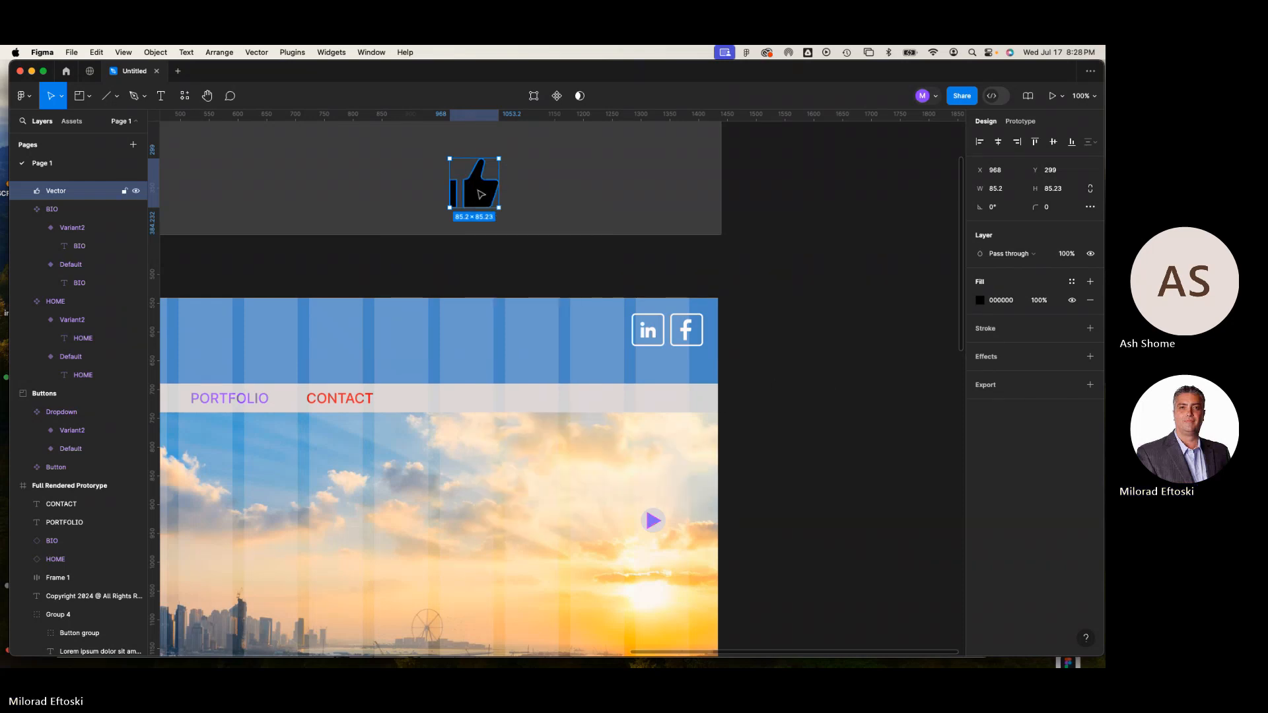
pyautogui.moveTo(470, 202); pyautogui.dragTo(372, 371)
pyautogui.click(869, 346)
pyautogui.moveTo(484, 391); pyautogui.dragTo(726, 324)
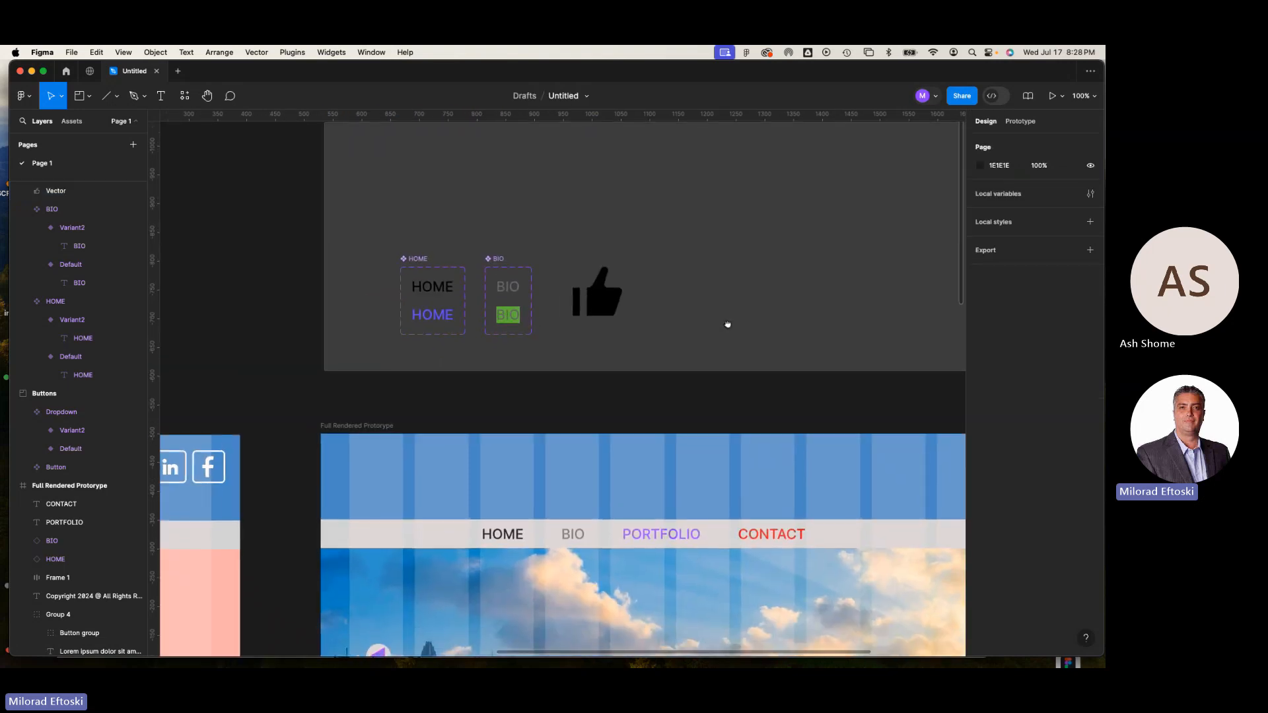
# Shift the thumbs-up vector slightly toward the BIO component and scale it down to 68 × 68
pyautogui.click(593, 317)
pyautogui.moveTo(593, 317); pyautogui.dragTo(579, 320)
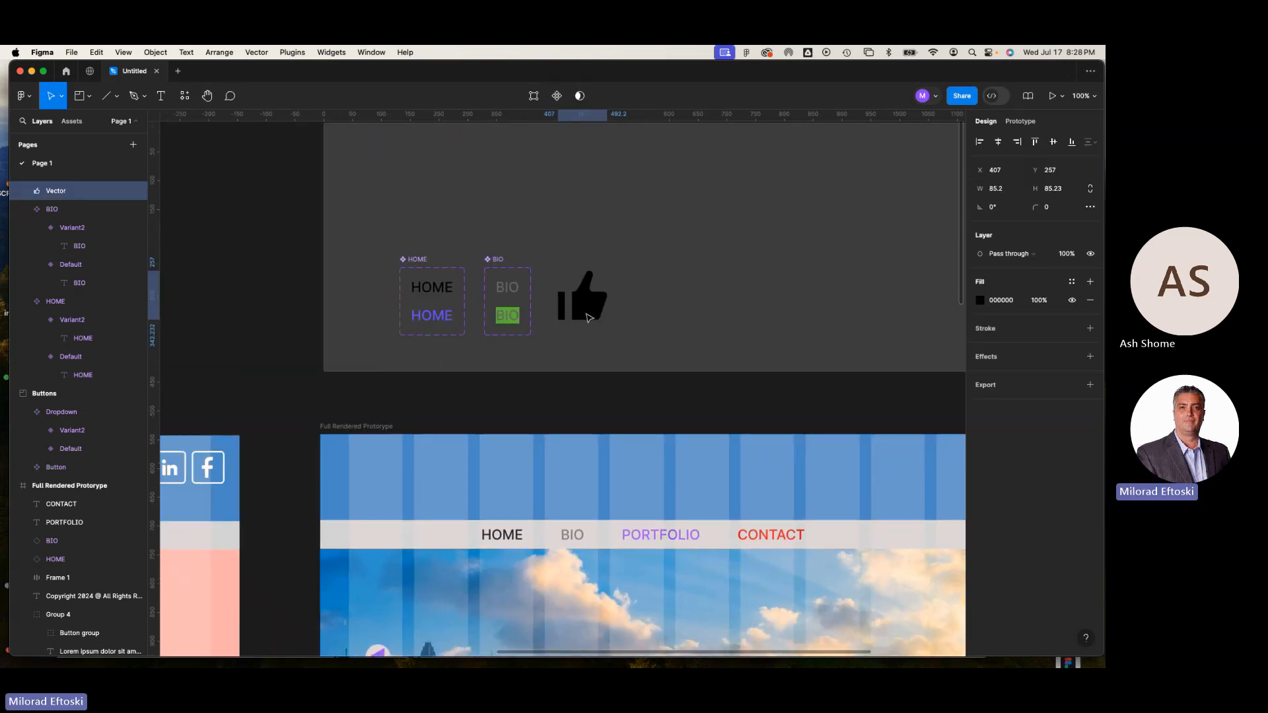
pyautogui.moveTo(606, 271); pyautogui.dragTo(589, 310)
pyautogui.click(628, 328)
pyautogui.click(591, 310)
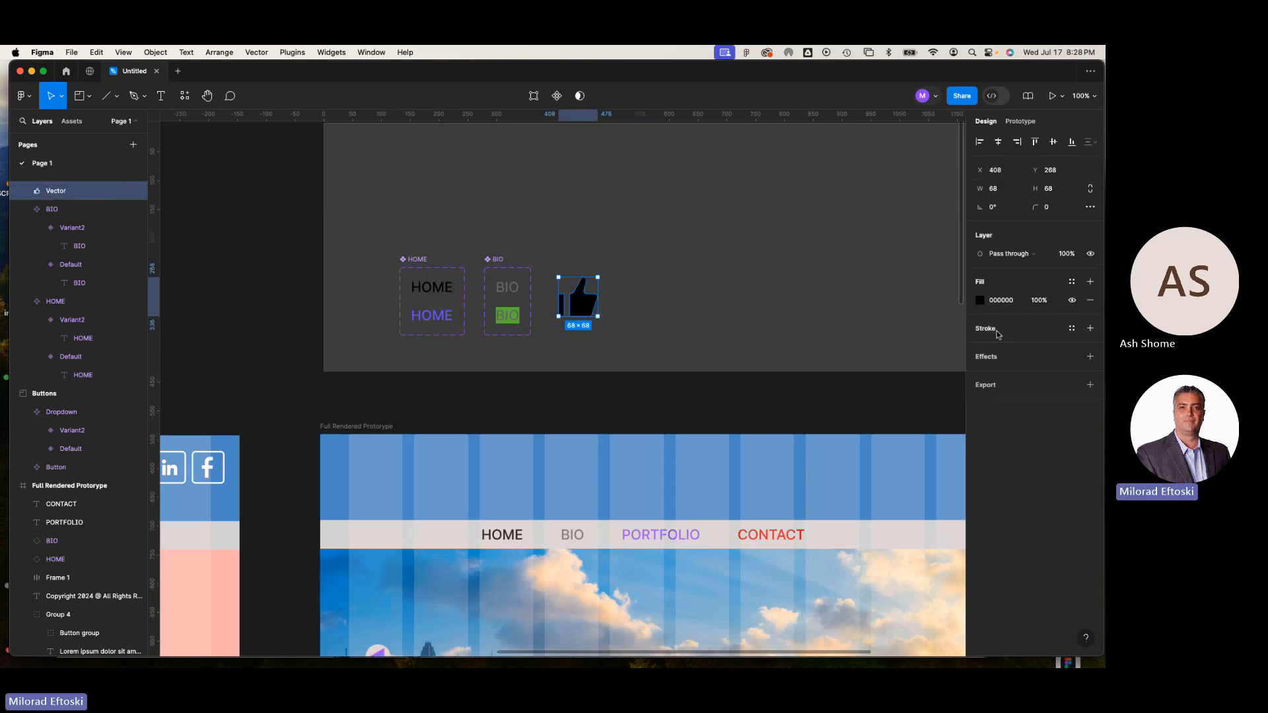
# Fill the thumbs-up vector with the page's blue 5292CD and move it slightly up and away from the BIO component
pyautogui.click(980, 300)
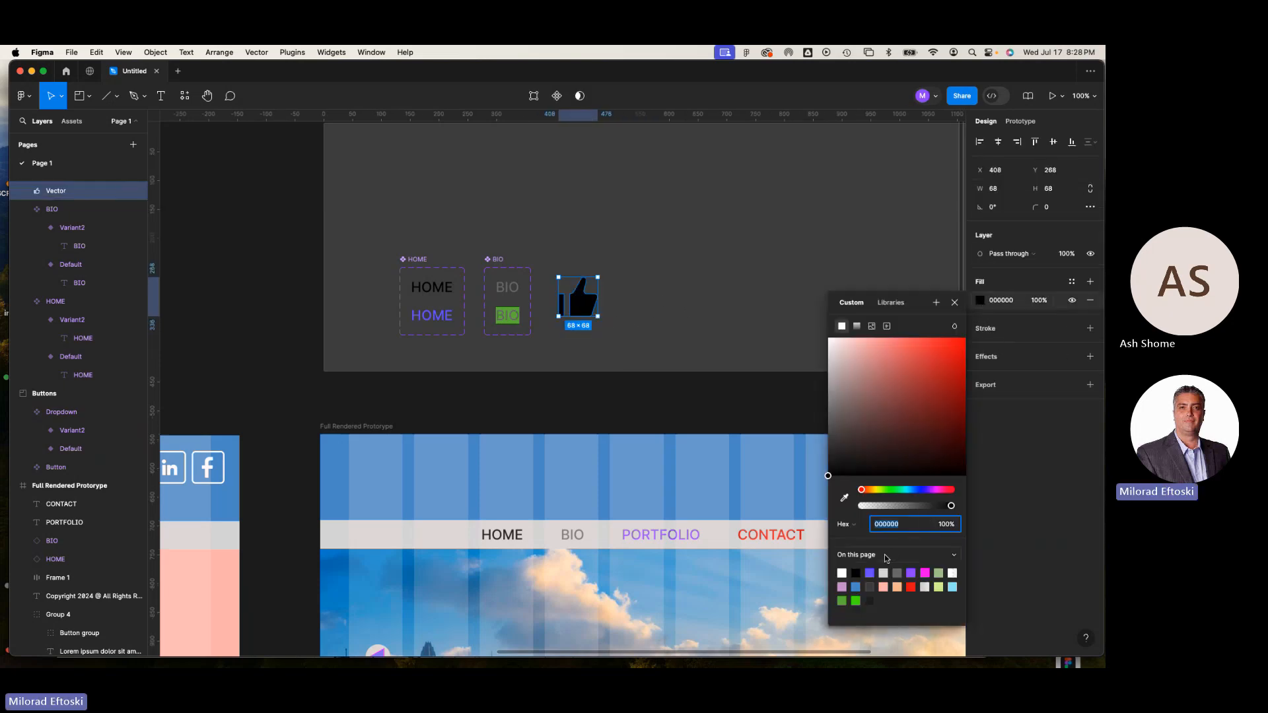
pyautogui.click(869, 573)
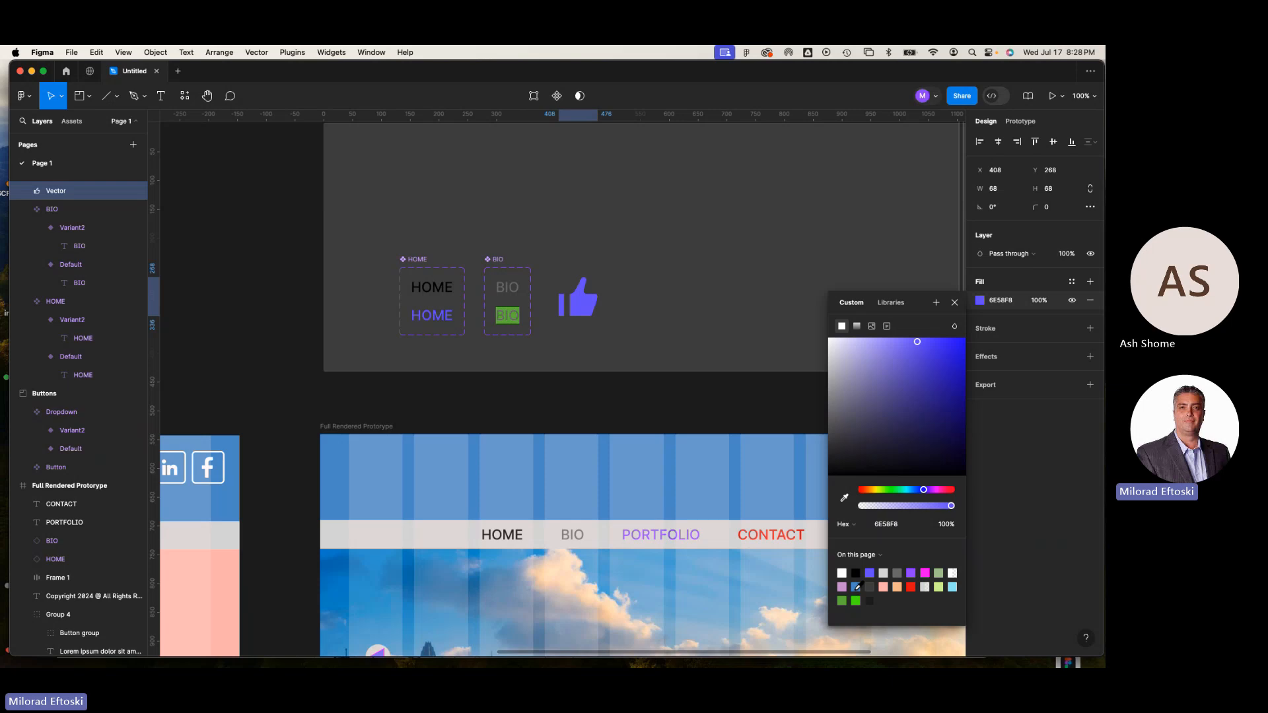
pyautogui.click(856, 586)
pyautogui.click(717, 359)
pyautogui.click(581, 308)
pyautogui.moveTo(581, 307); pyautogui.dragTo(605, 300)
pyautogui.click(684, 337)
pyautogui.click(590, 299)
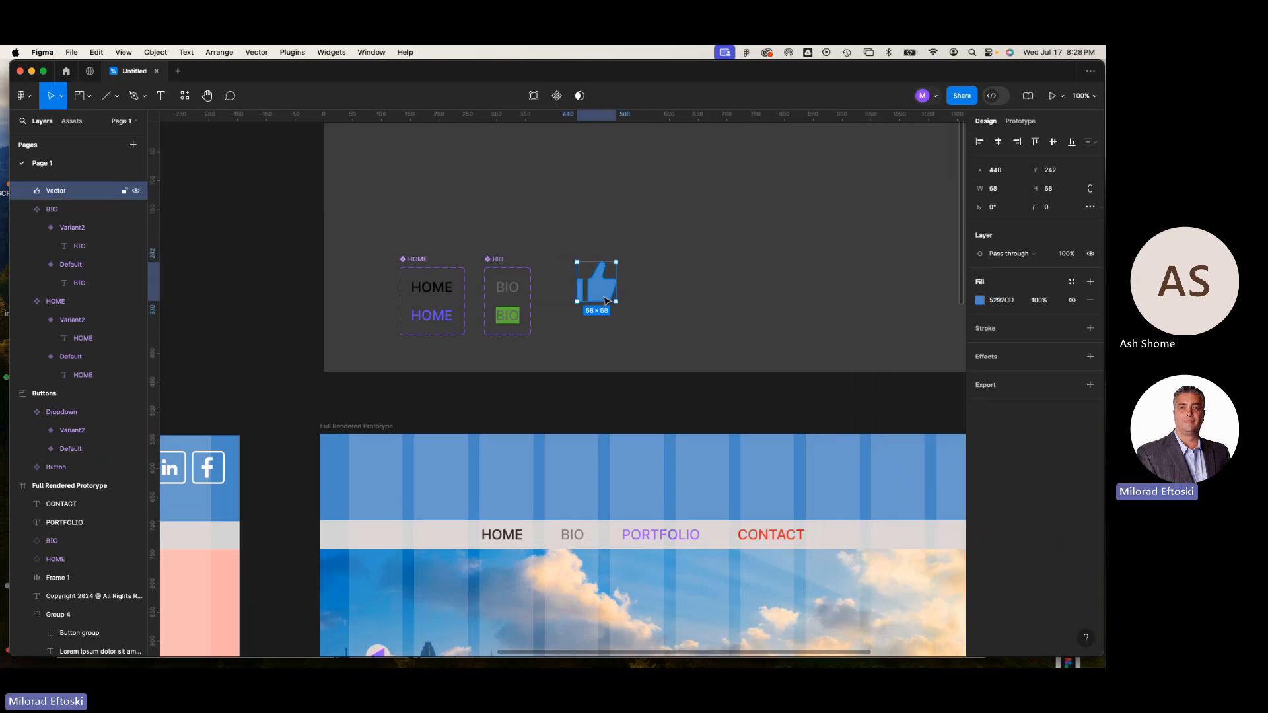
# Turn the thumbs-up vector into a component and add a second variant to it
pyautogui.click(557, 97)
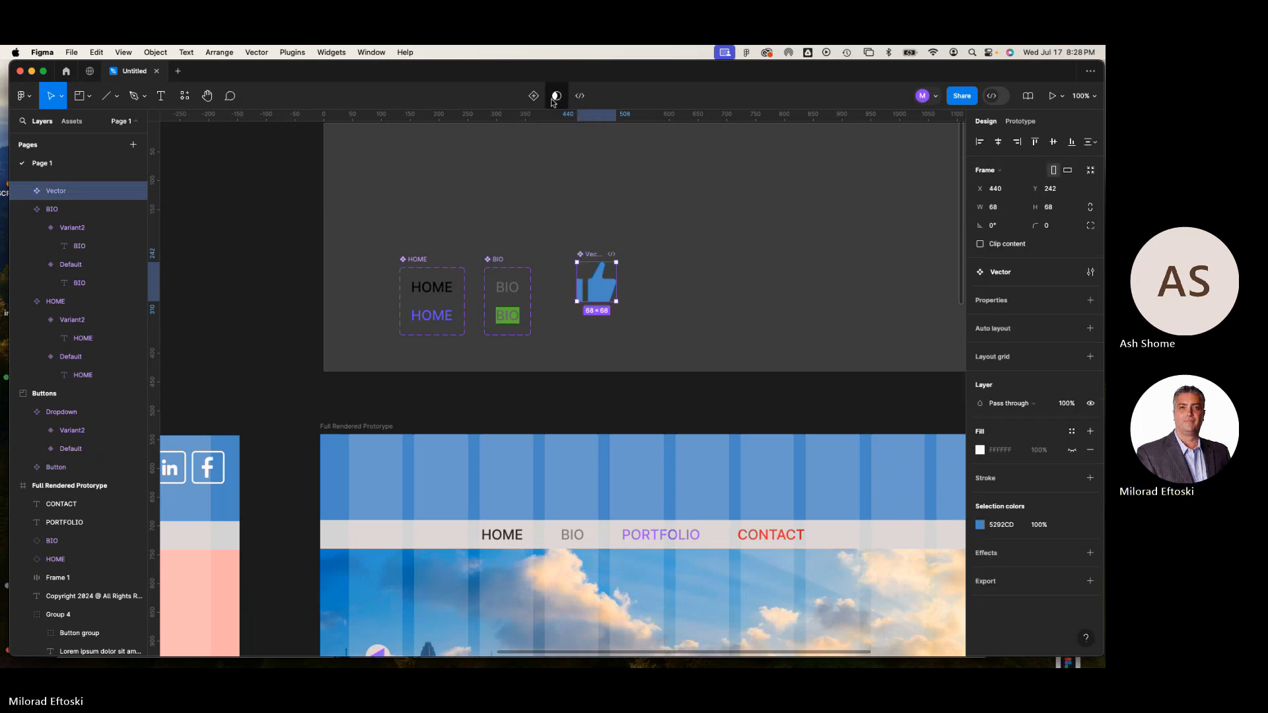
pyautogui.click(533, 97)
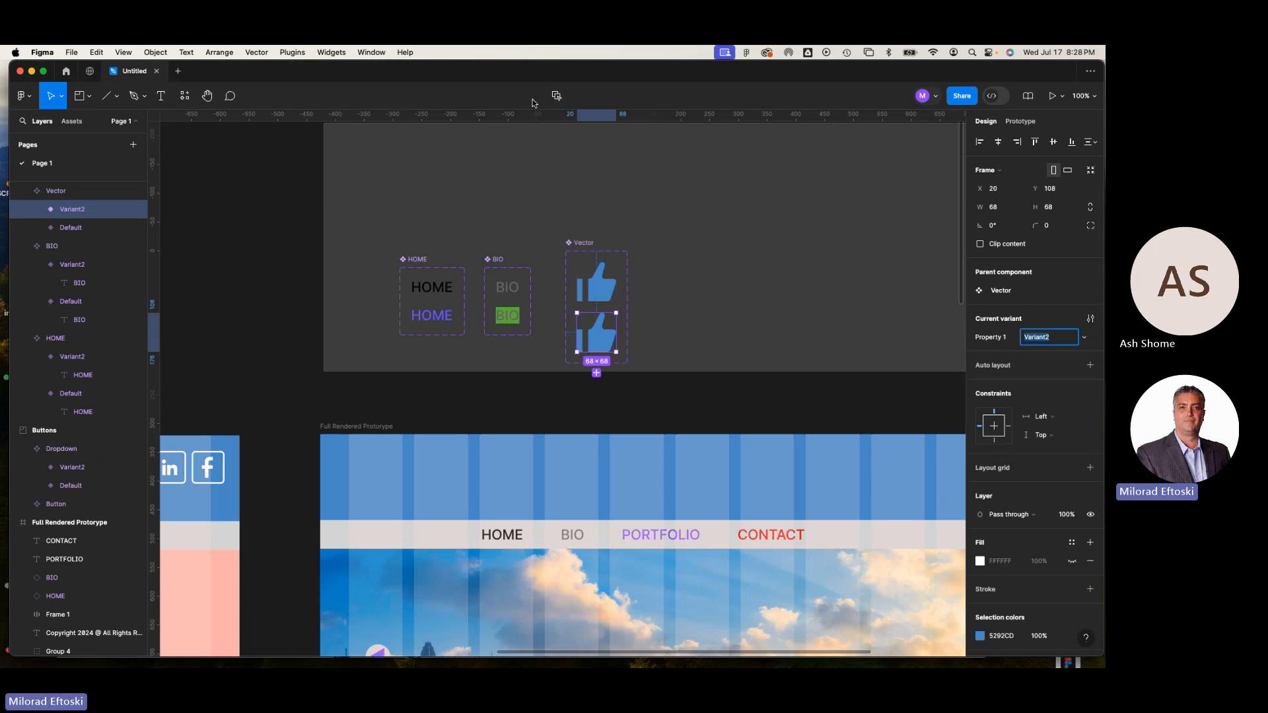
pyautogui.click(694, 304)
# Move the whole thumbs-up component set up and closer to the BIO component, to about X 404, Y 201
pyautogui.click(604, 279)
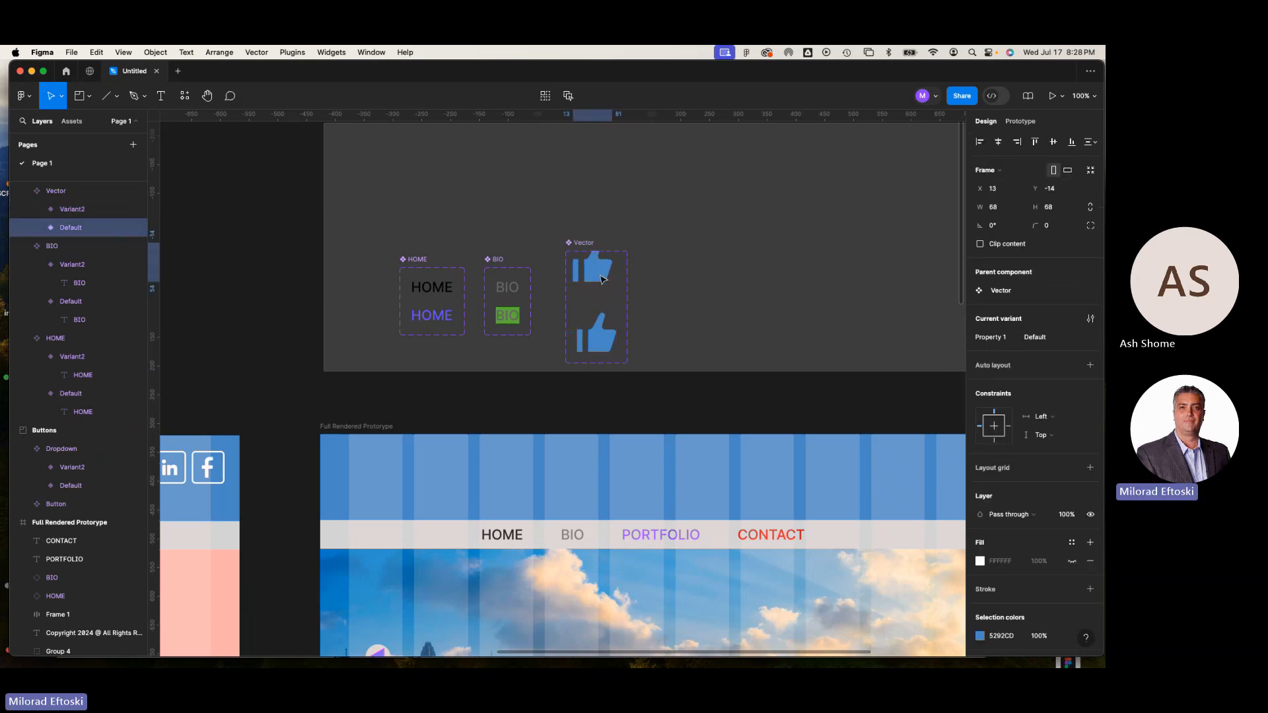
pyautogui.click(702, 289)
pyautogui.click(590, 252)
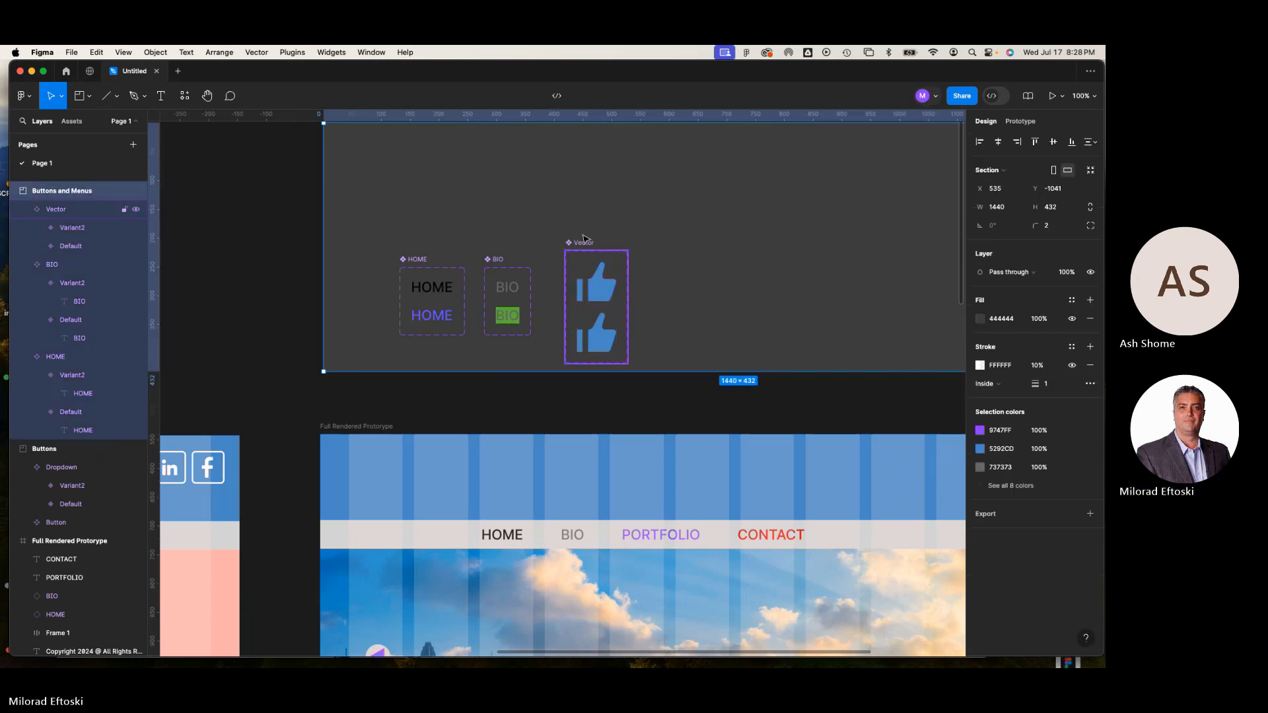
pyautogui.moveTo(590, 252); pyautogui.dragTo(581, 240)
pyautogui.press('Escape')
pyautogui.click(585, 237)
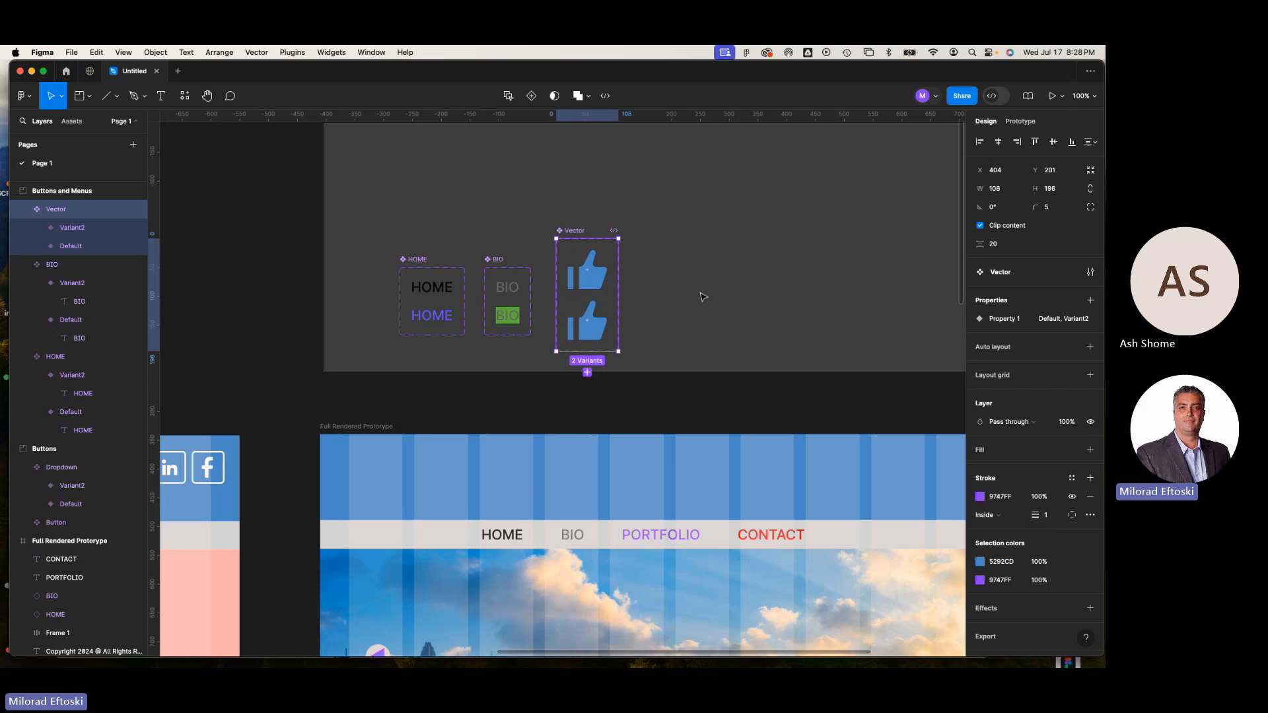
pyautogui.click(699, 297)
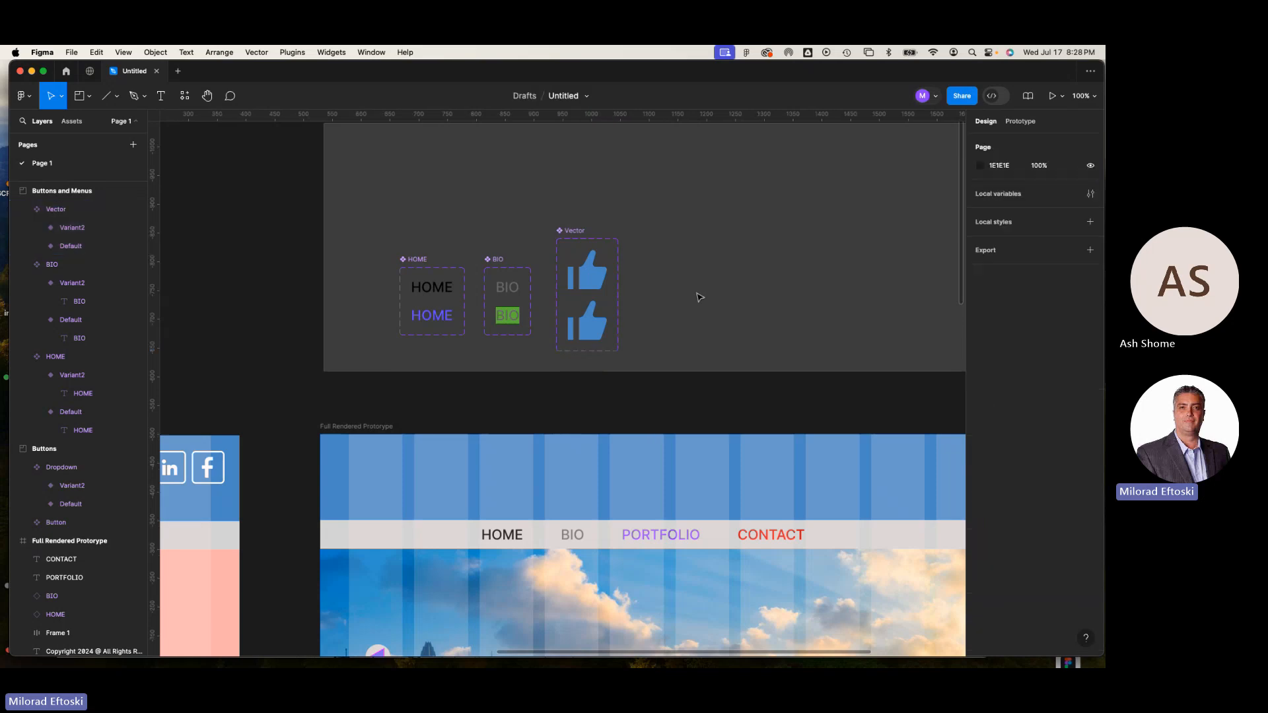
# Change the fill of the thumbs-up vector inside Variant2 to white
pyautogui.scroll(5, 700, 297)
pyautogui.scroll(2, 693, 354)
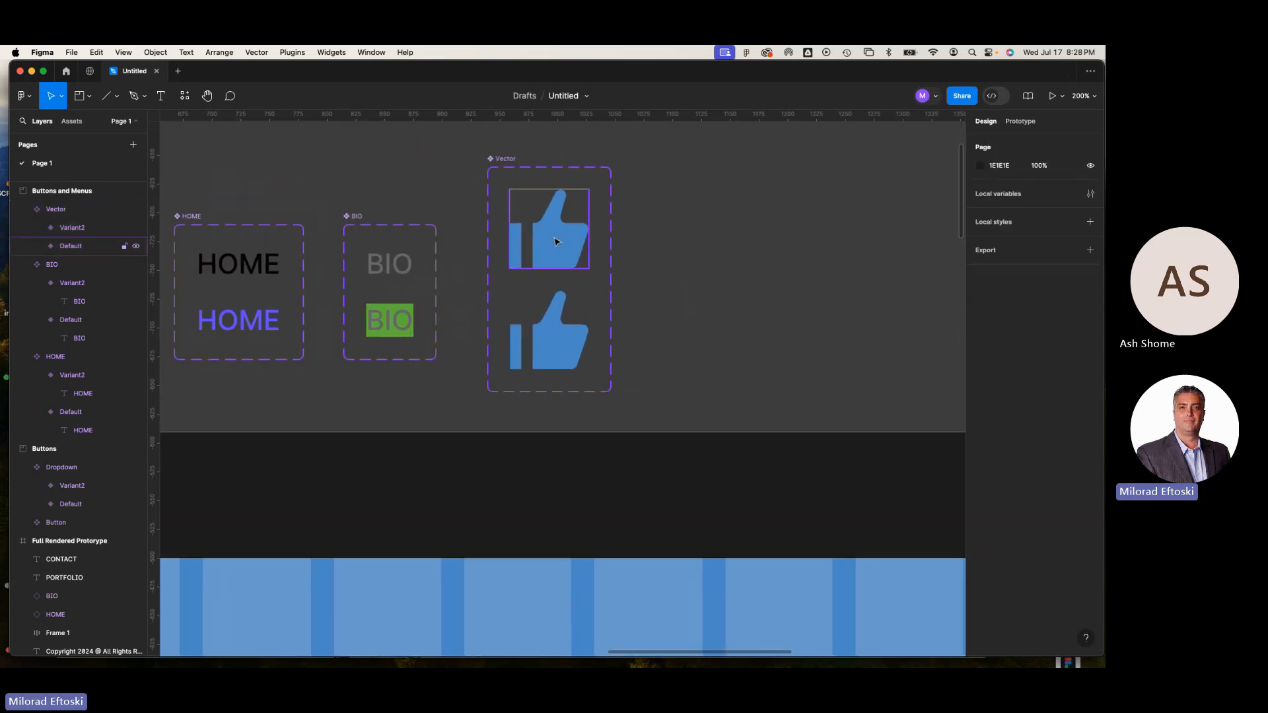
pyautogui.click(565, 355)
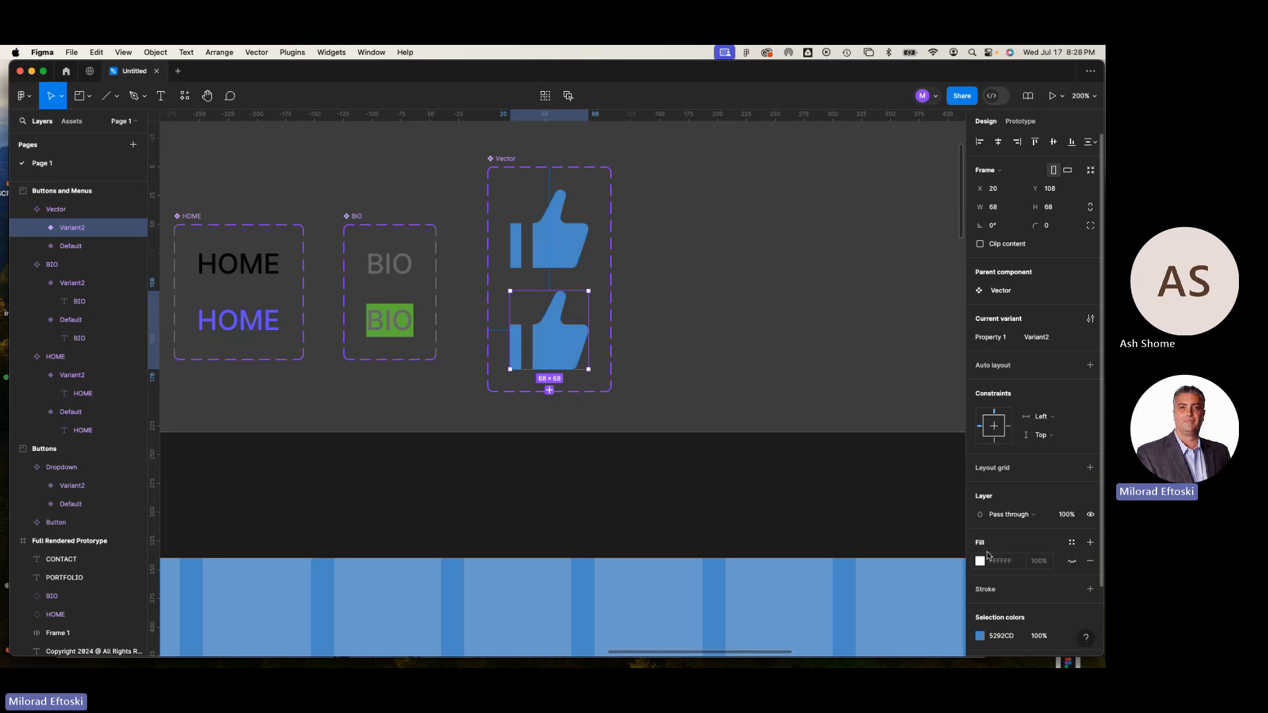
pyautogui.scroll(-2, 1041, 562)
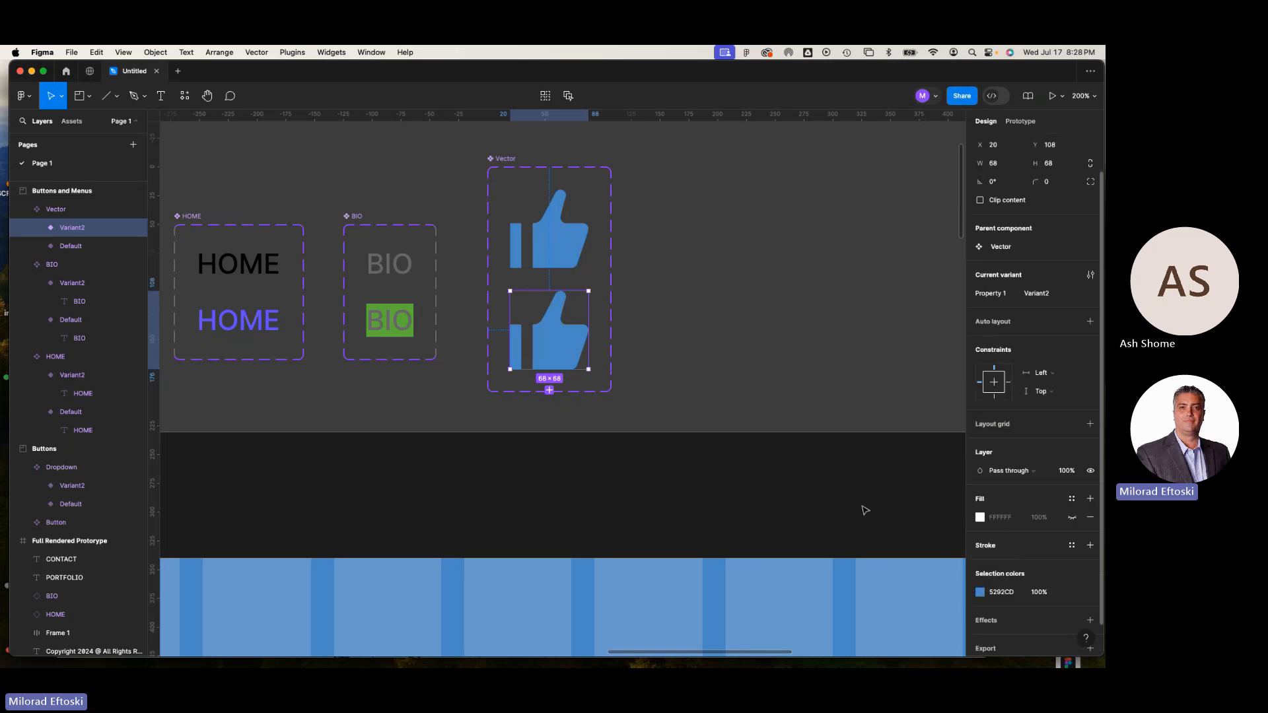
pyautogui.doubleClick(542, 349)
pyautogui.click(980, 421)
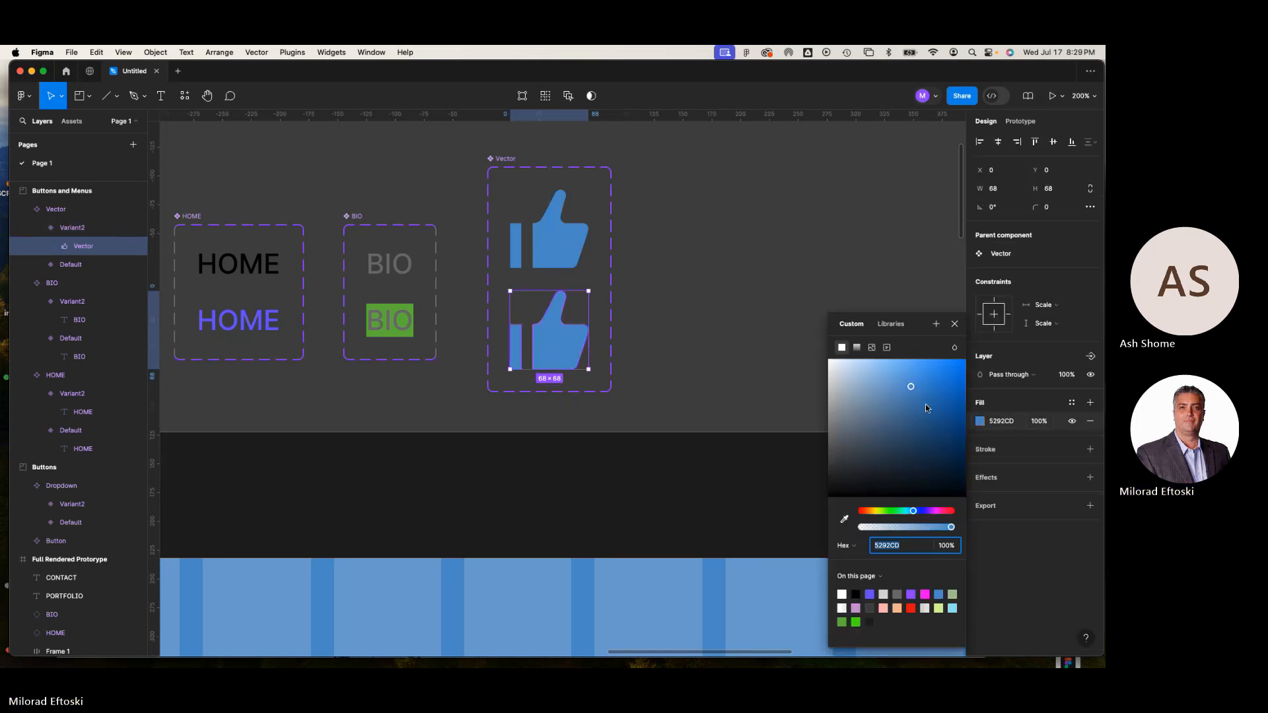
pyautogui.moveTo(925, 408); pyautogui.dragTo(792, 353)
pyautogui.click(739, 363)
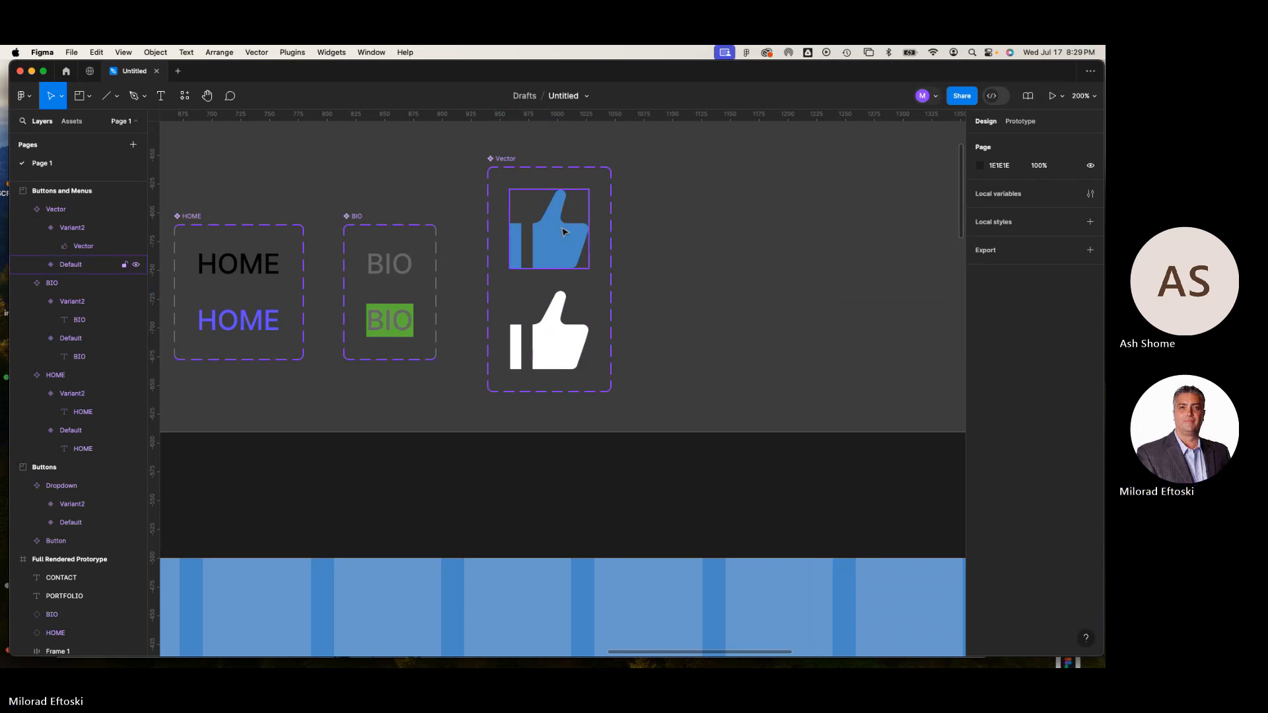
# Connect the blue Default thumbs-up to Variant2 with an On click, Change to interaction using the Instant transition
pyautogui.click(572, 245)
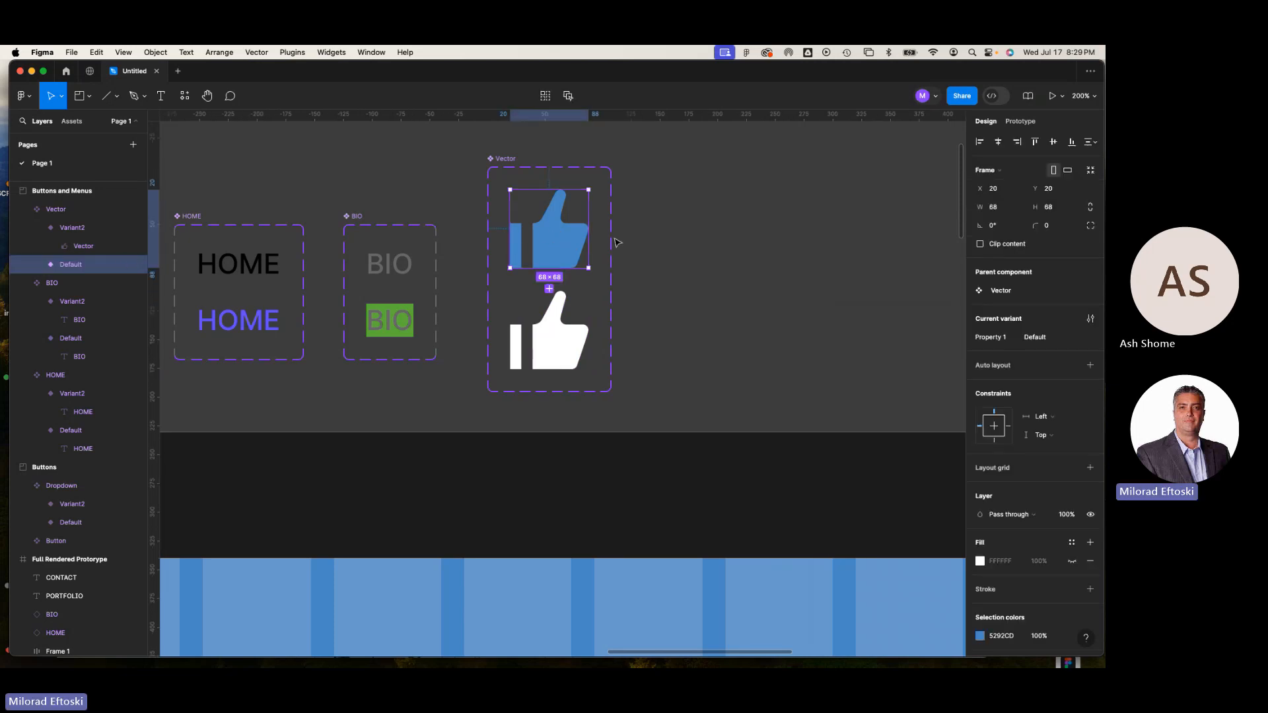
pyautogui.click(1020, 121)
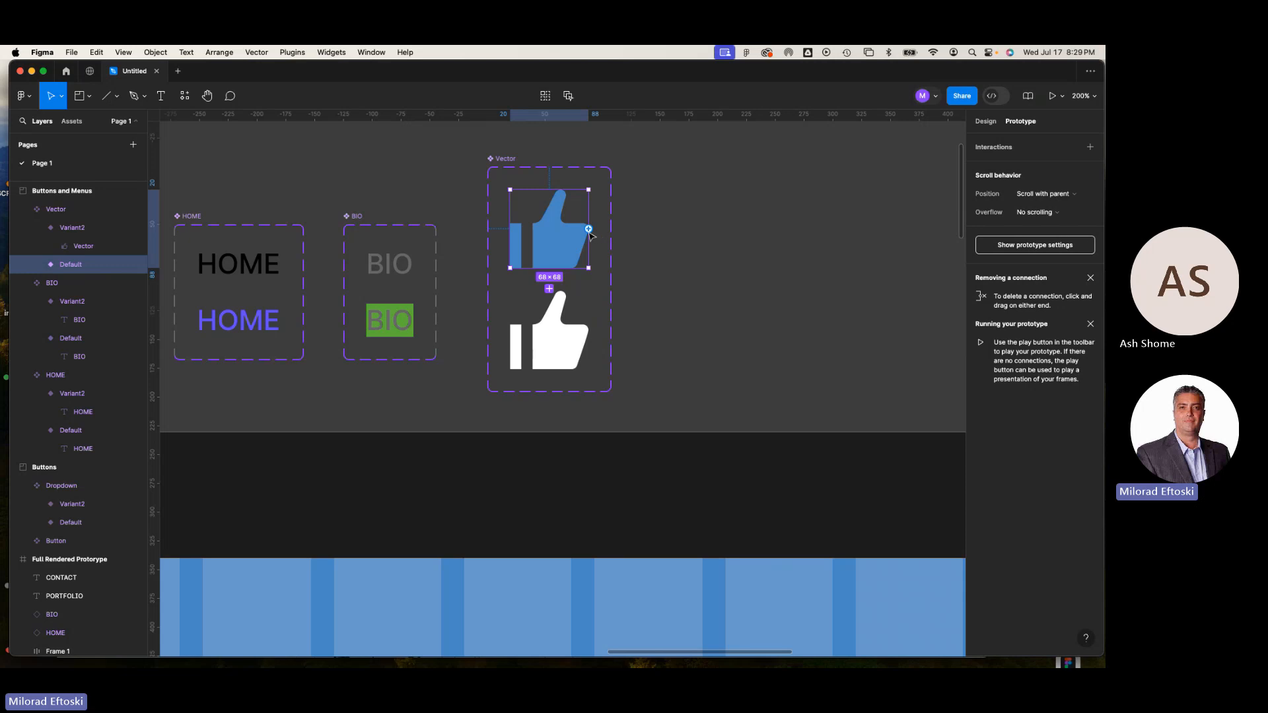
pyautogui.moveTo(549, 288); pyautogui.dragTo(566, 342)
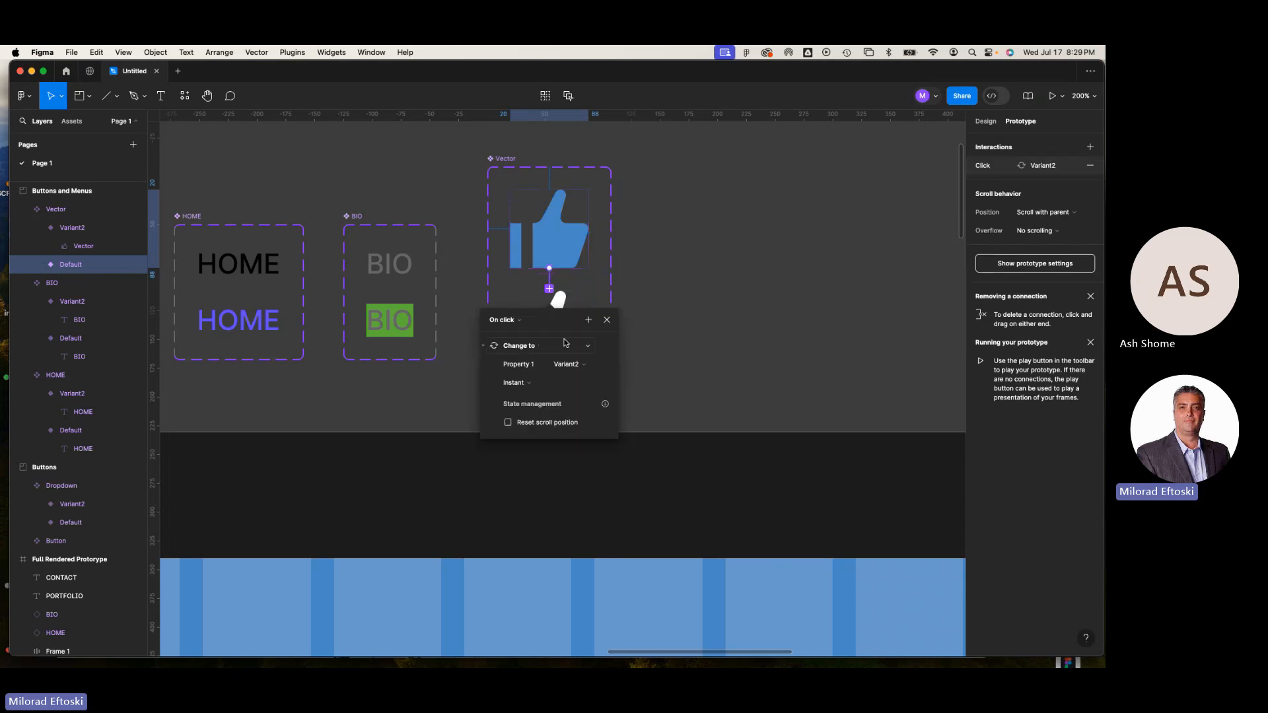
pyautogui.click(517, 320)
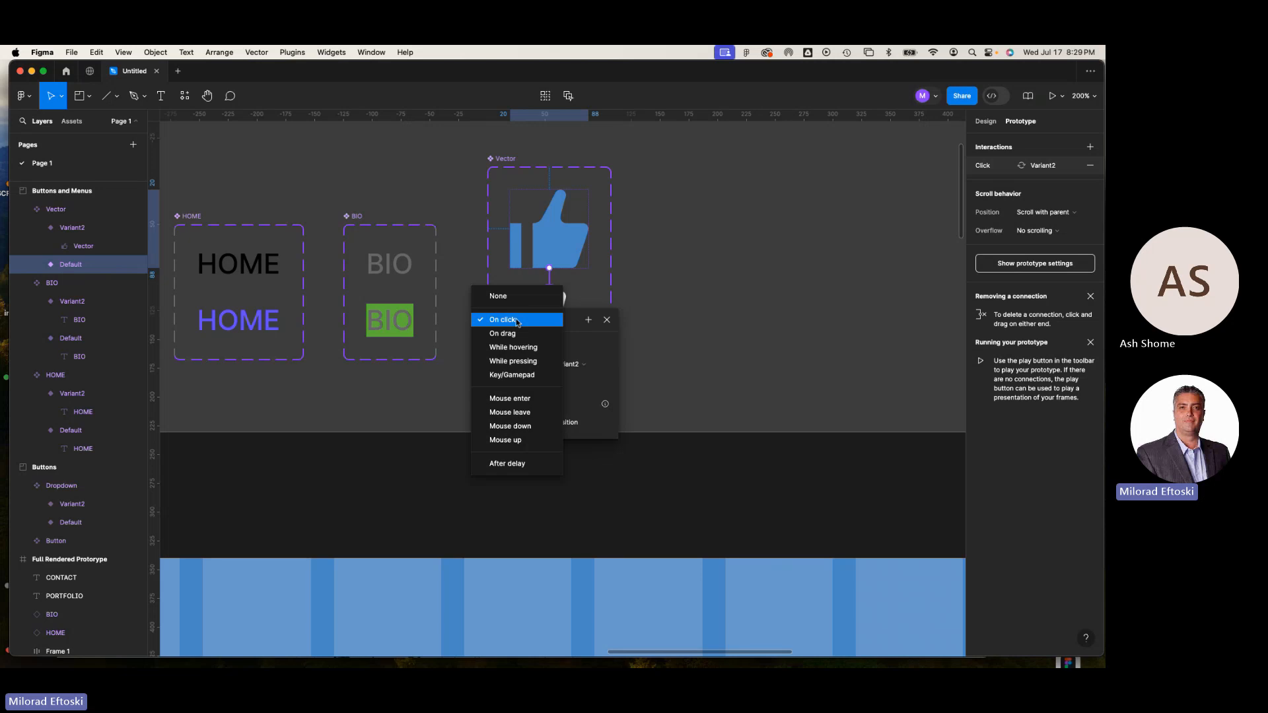
pyautogui.click(705, 335)
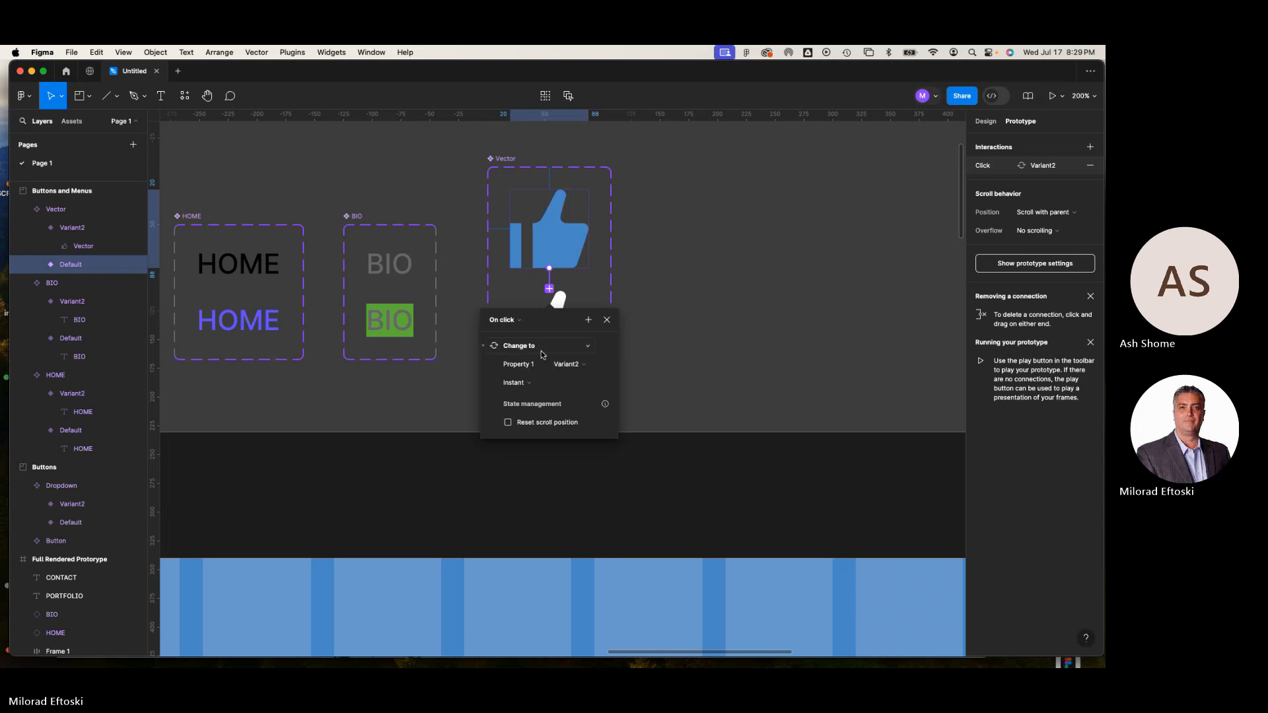
pyautogui.click(686, 374)
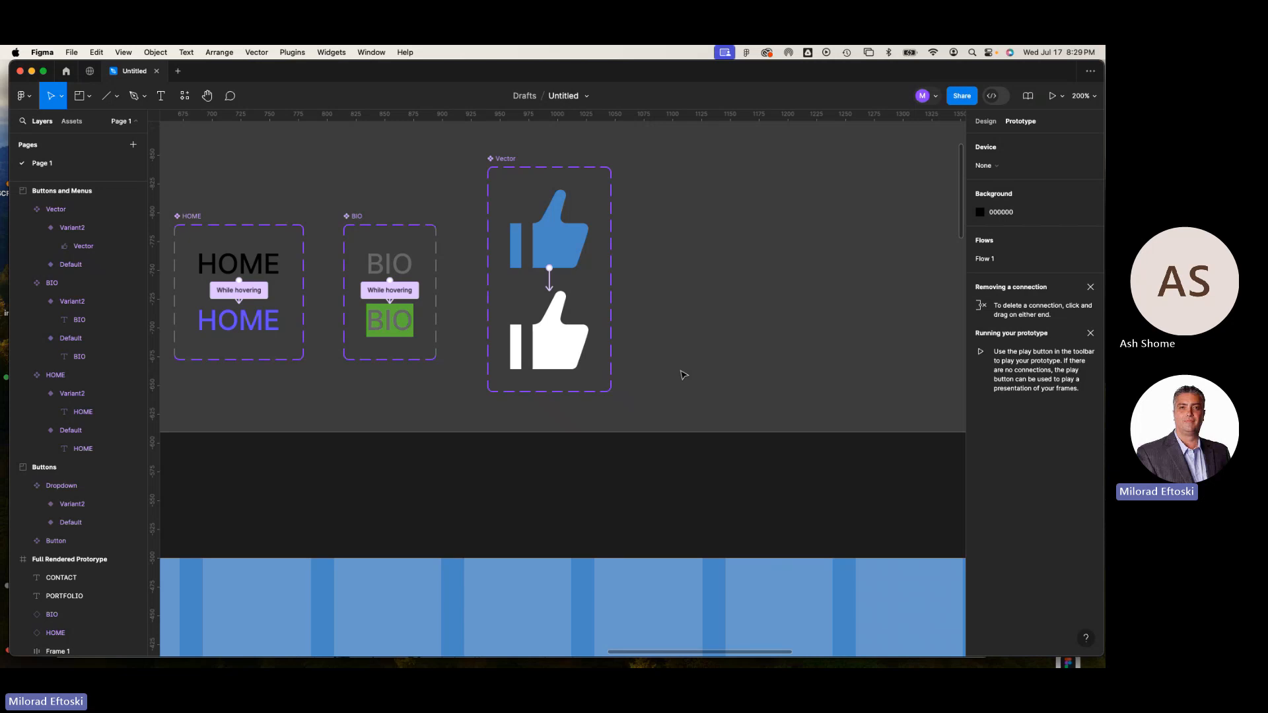
pyautogui.click(566, 352)
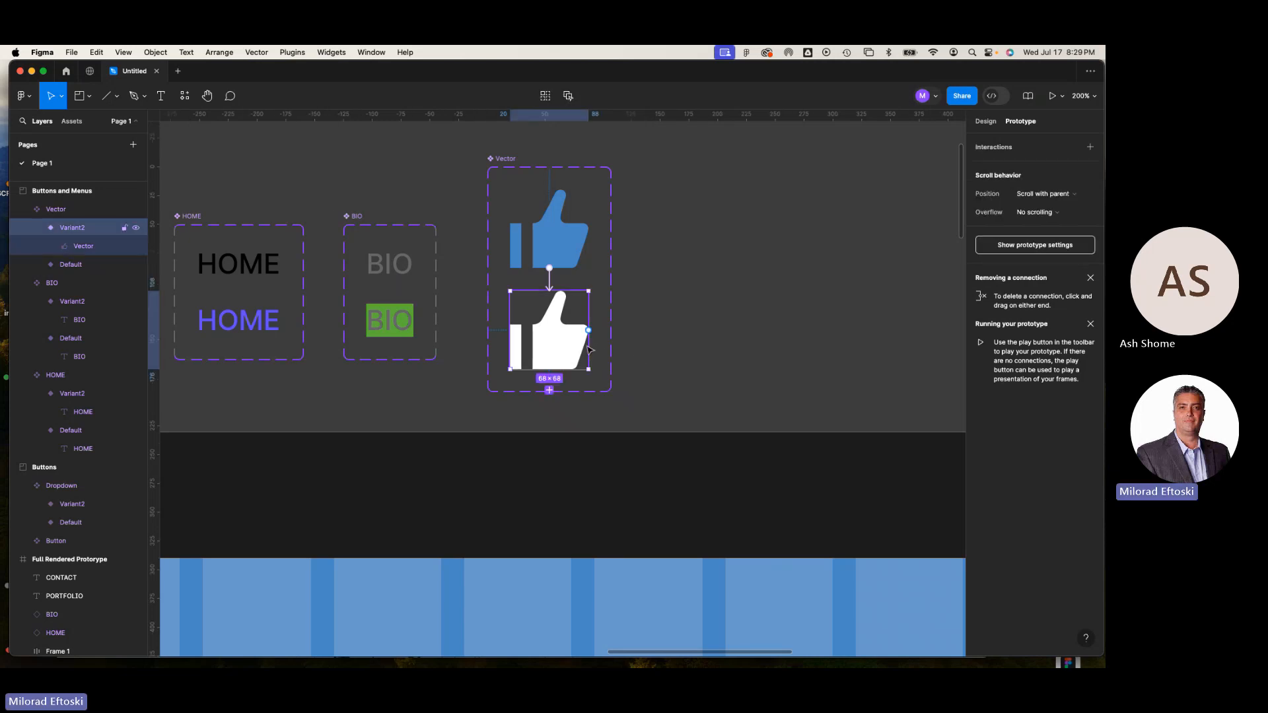
pyautogui.click(558, 228)
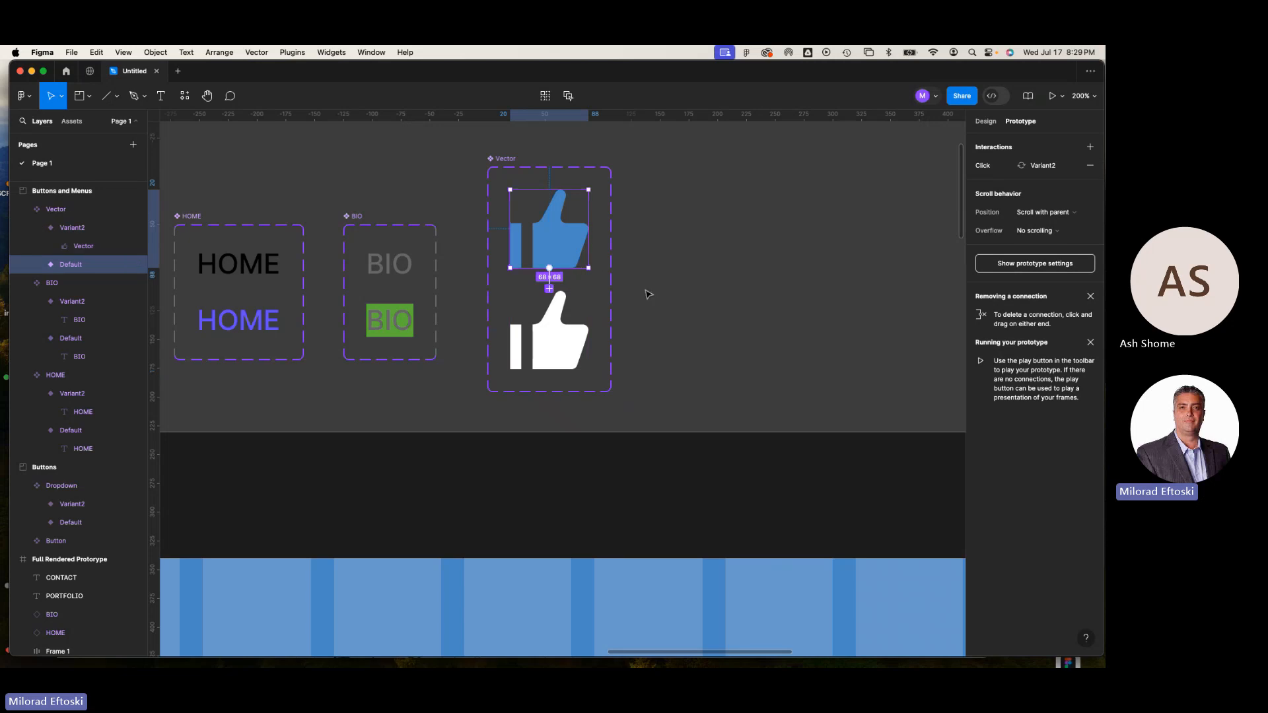
pyautogui.click(684, 287)
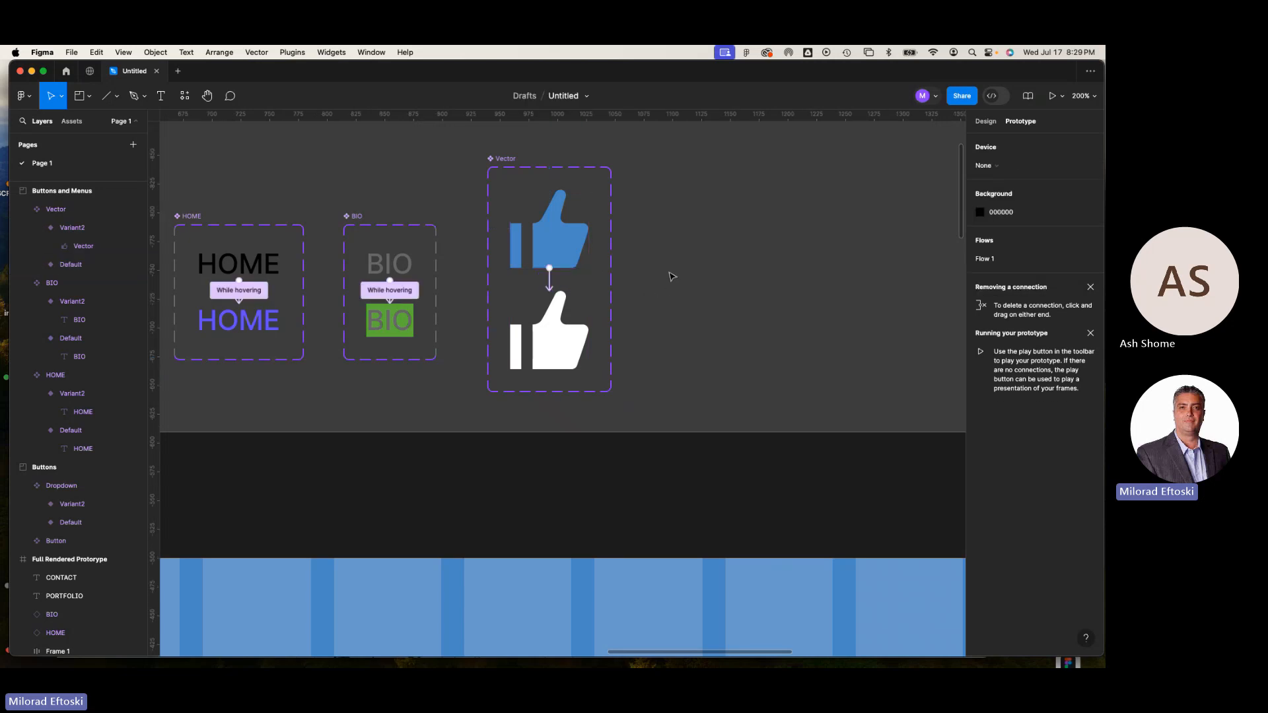
# Place an instance of the local Vector component on the first card's image in the Full Rendered Prototype, near its upper-right corner
pyautogui.hotkey('shift', '0')
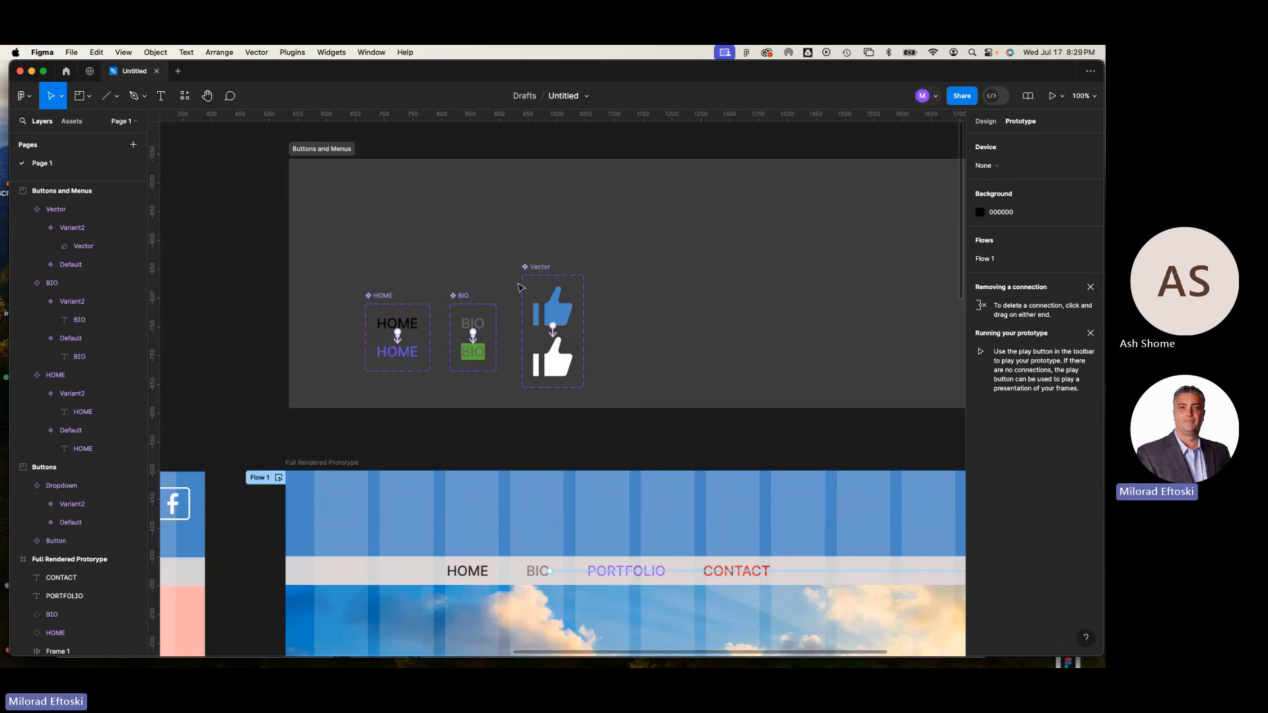
pyautogui.press('-')
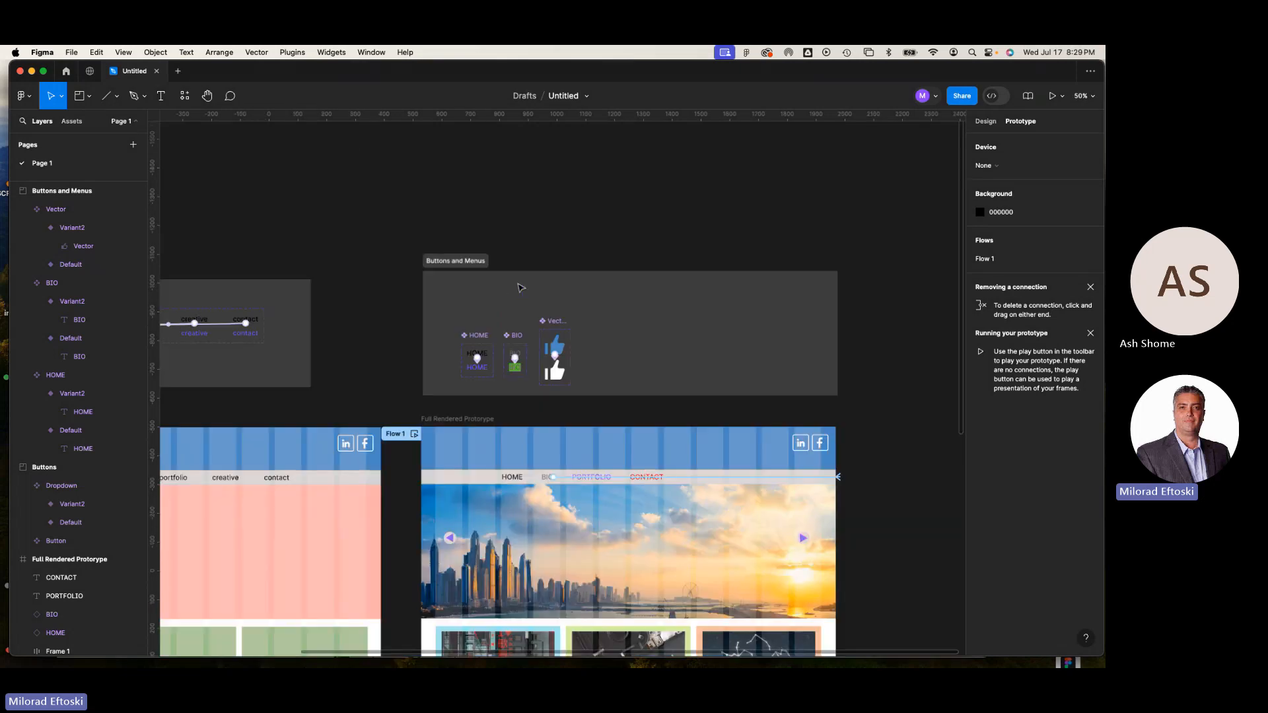
pyautogui.moveTo(741, 371); pyautogui.dragTo(707, 185)
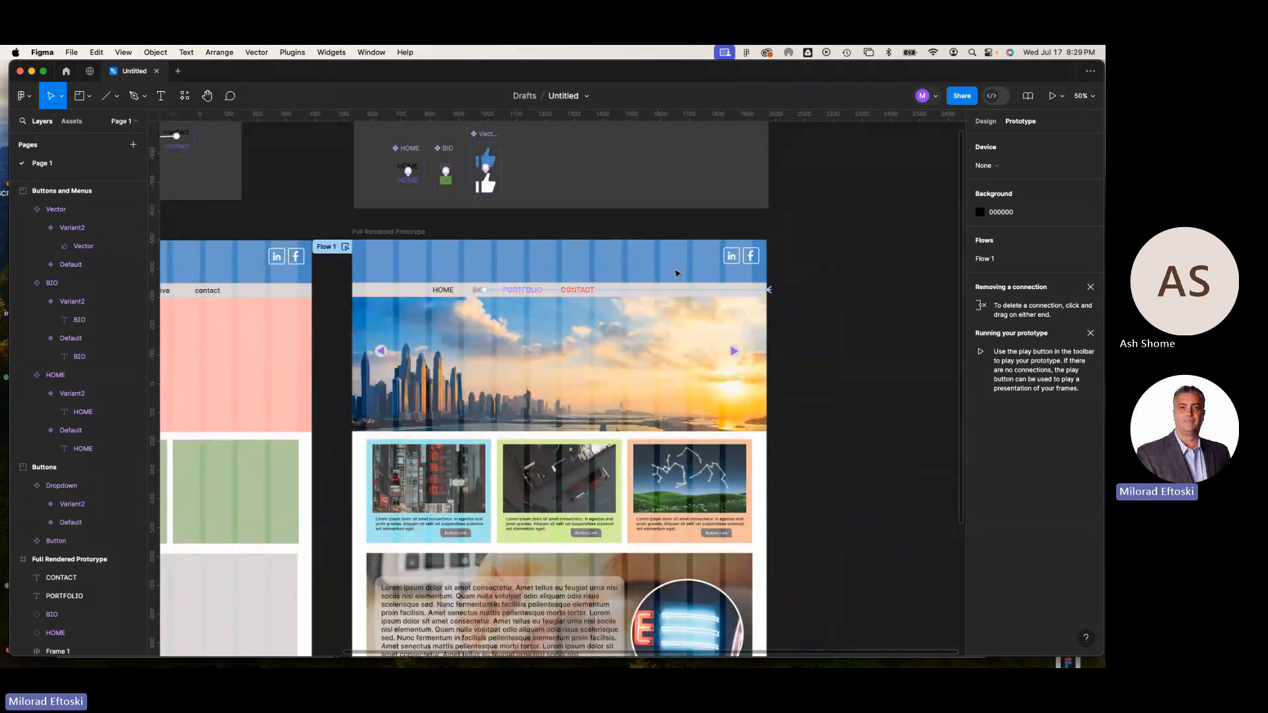
pyautogui.click(986, 123)
pyautogui.click(72, 122)
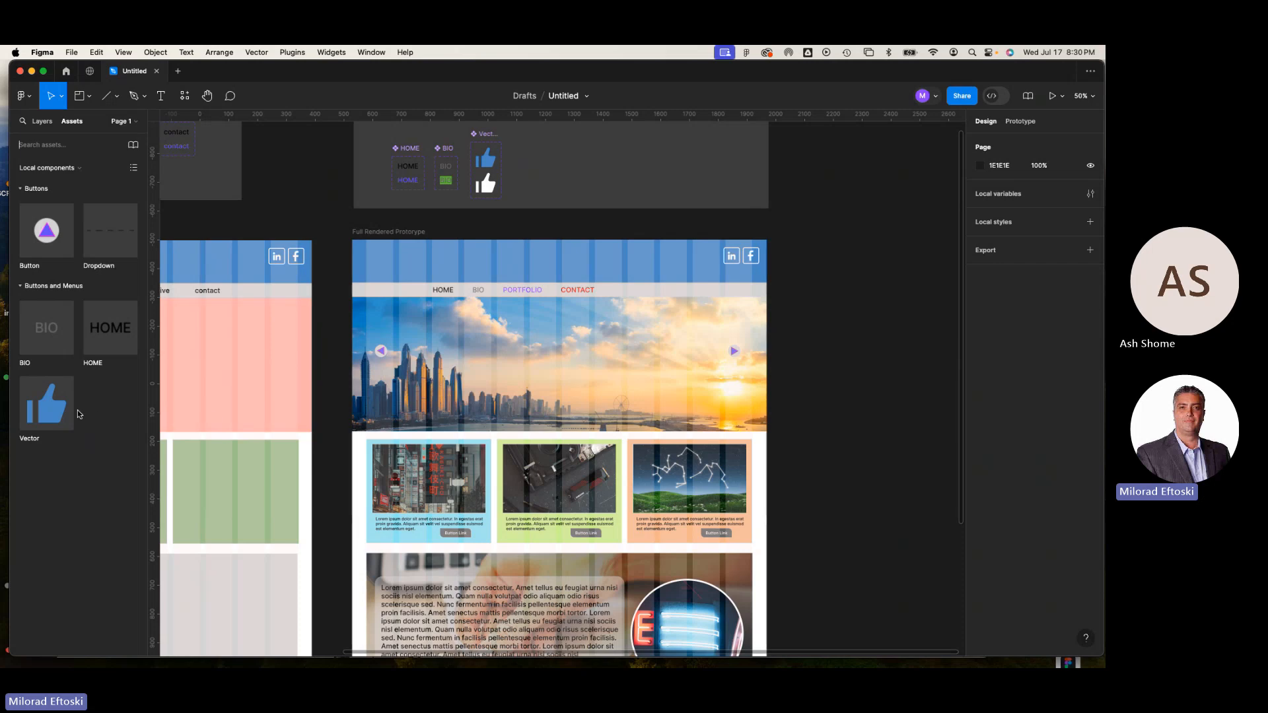
pyautogui.moveTo(50, 406); pyautogui.dragTo(464, 471)
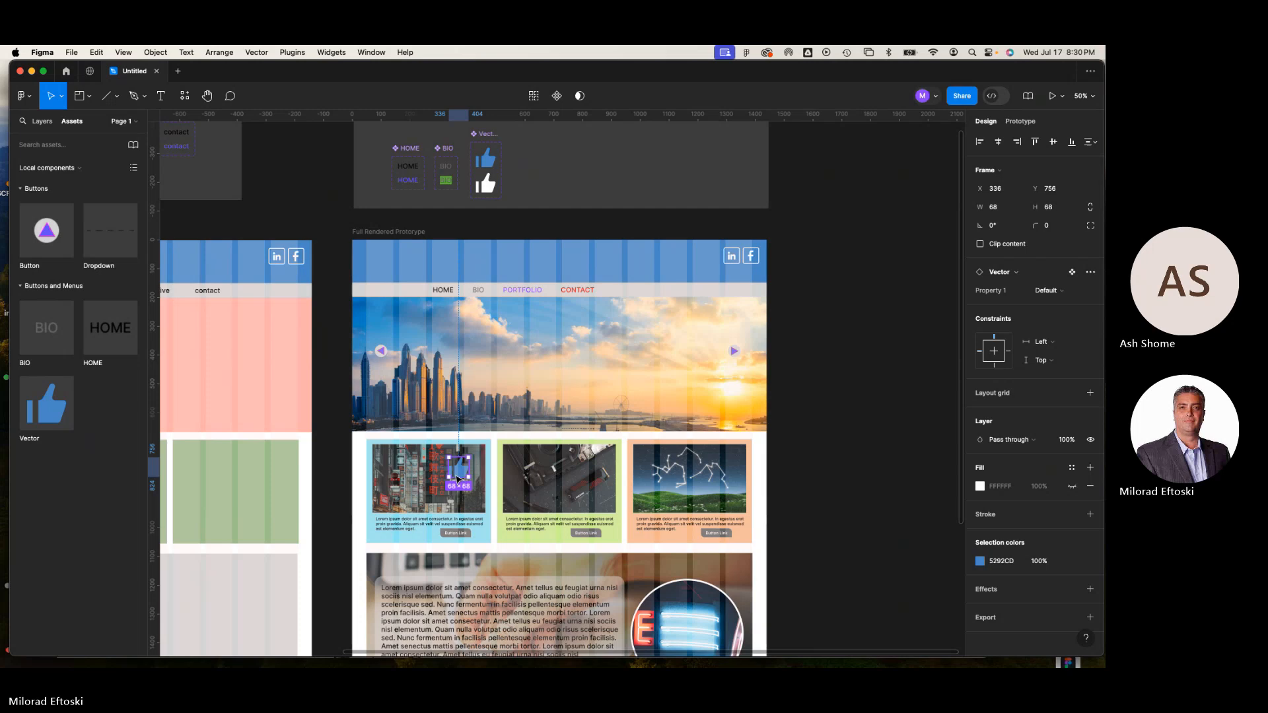
pyautogui.scroll(5, 458, 476)
pyautogui.moveTo(476, 474)
pyautogui.mouseDown()
pyautogui.moveTo(543, 432)
pyautogui.moveTo(484, 450)
pyautogui.mouseUp()
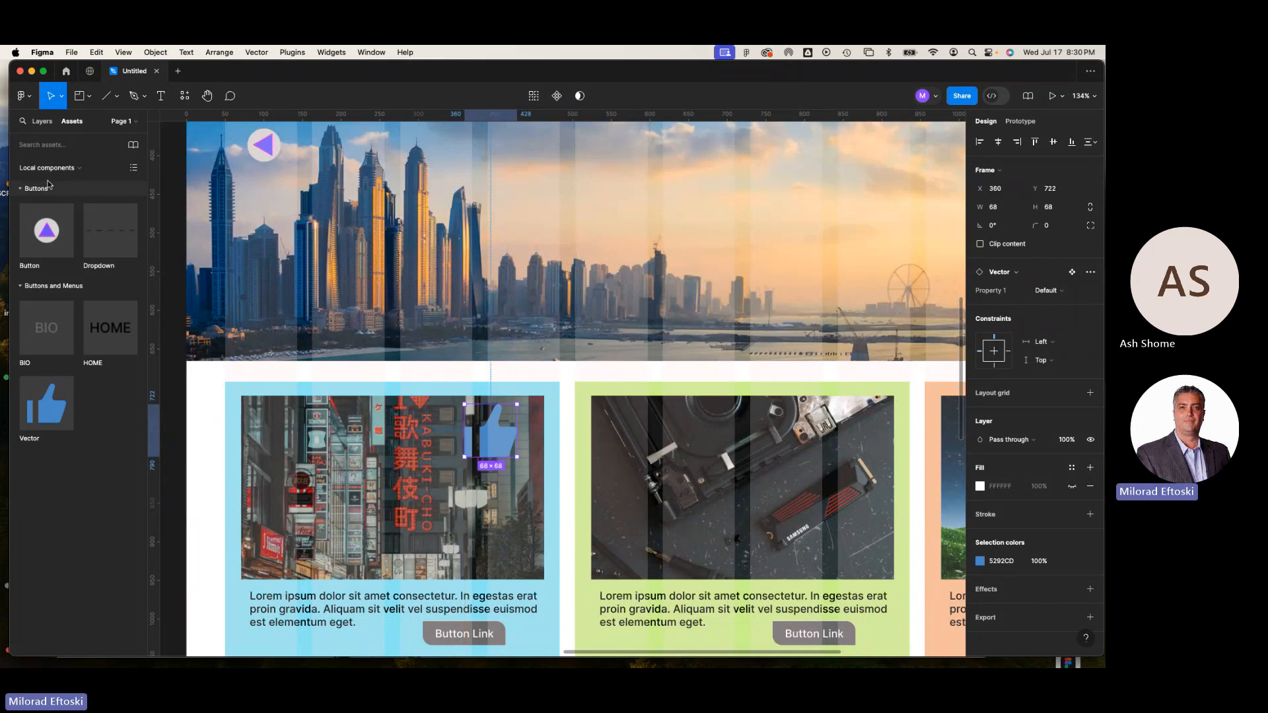
# Shrink the thumbs-up instance to about 49 × 41 and move it to the lower-right corner of the first card's image
pyautogui.click(41, 122)
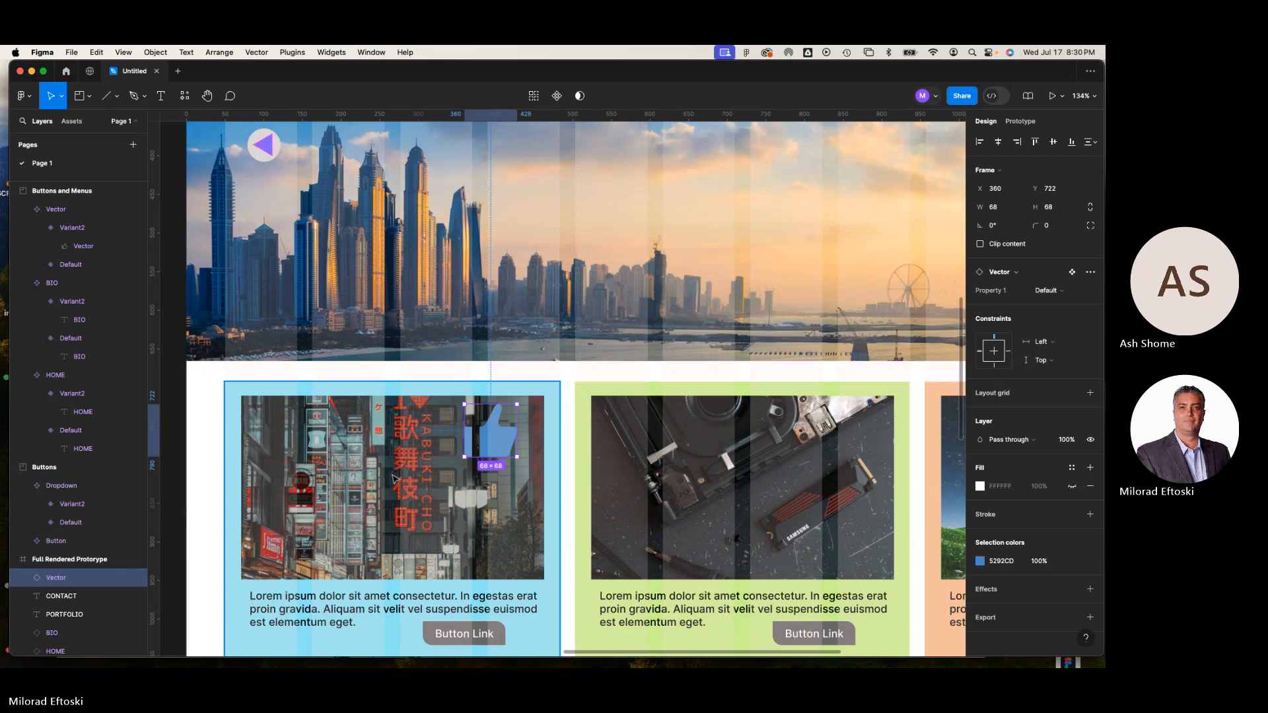
pyautogui.moveTo(497, 453); pyautogui.dragTo(536, 408)
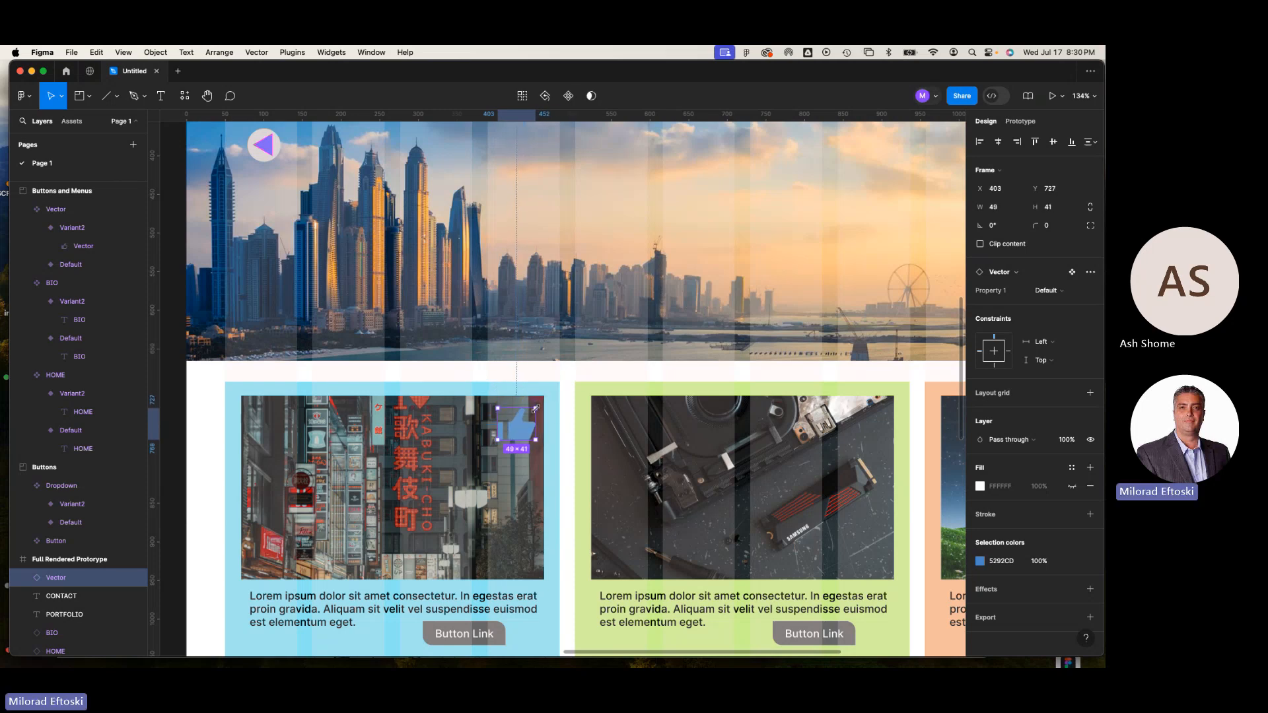
pyautogui.scroll(-3, 548, 423)
pyautogui.press('Escape')
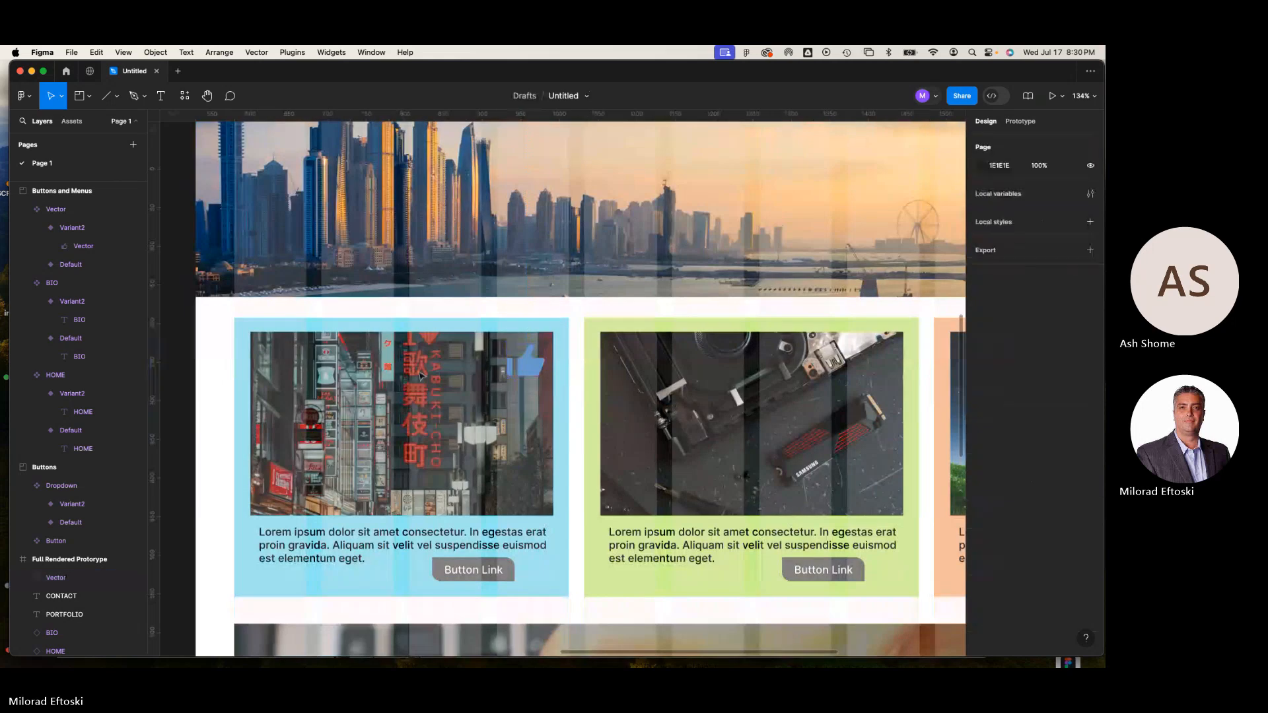
pyautogui.moveTo(538, 377); pyautogui.dragTo(534, 504)
pyautogui.click(580, 528)
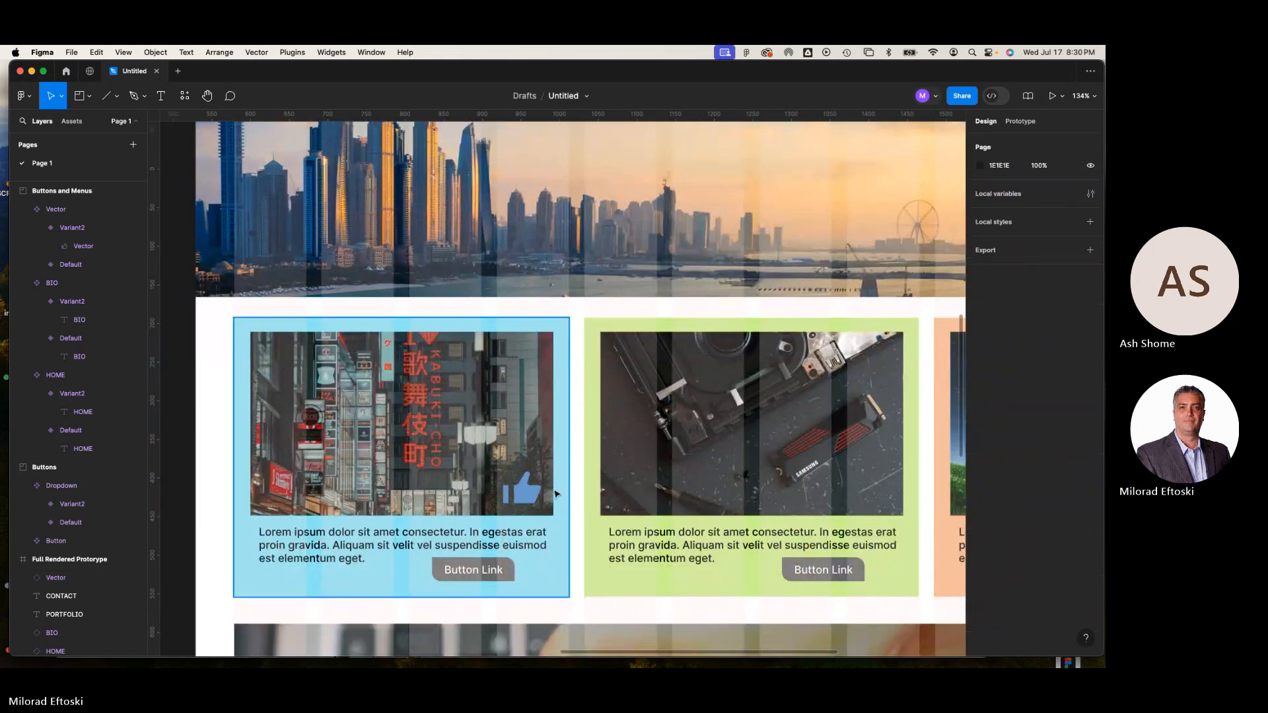
# Duplicate the first card's thumbs-up instance onto the second and third card images, in the same lower-right position
pyautogui.click(528, 498)
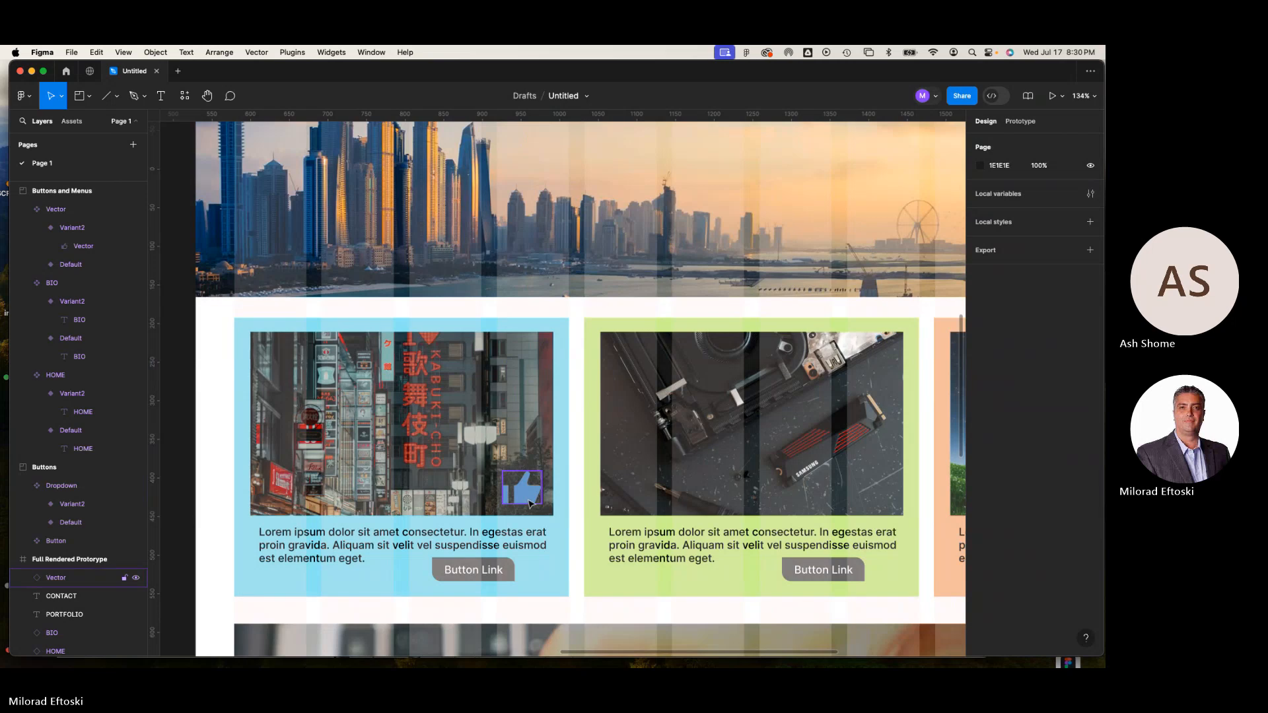
pyautogui.moveTo(614, 505); pyautogui.dragTo(500, 476)
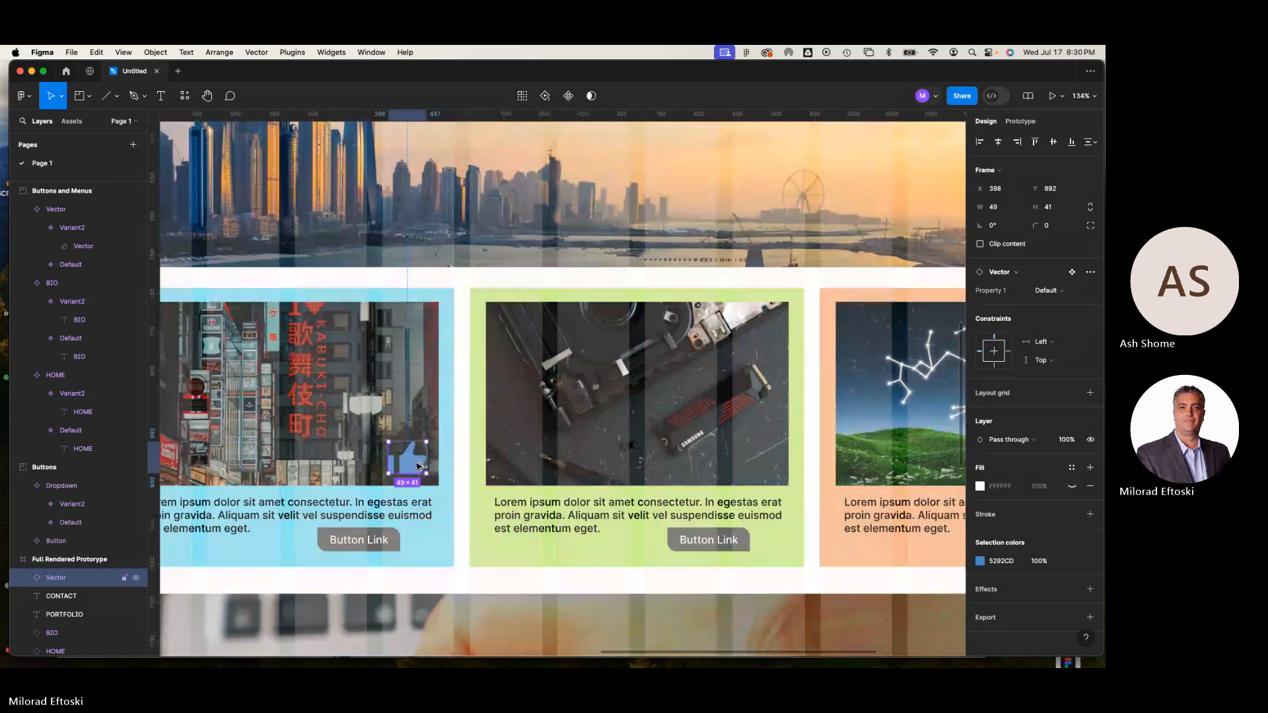
pyautogui.moveTo(416, 462); pyautogui.dragTo(799, 435)
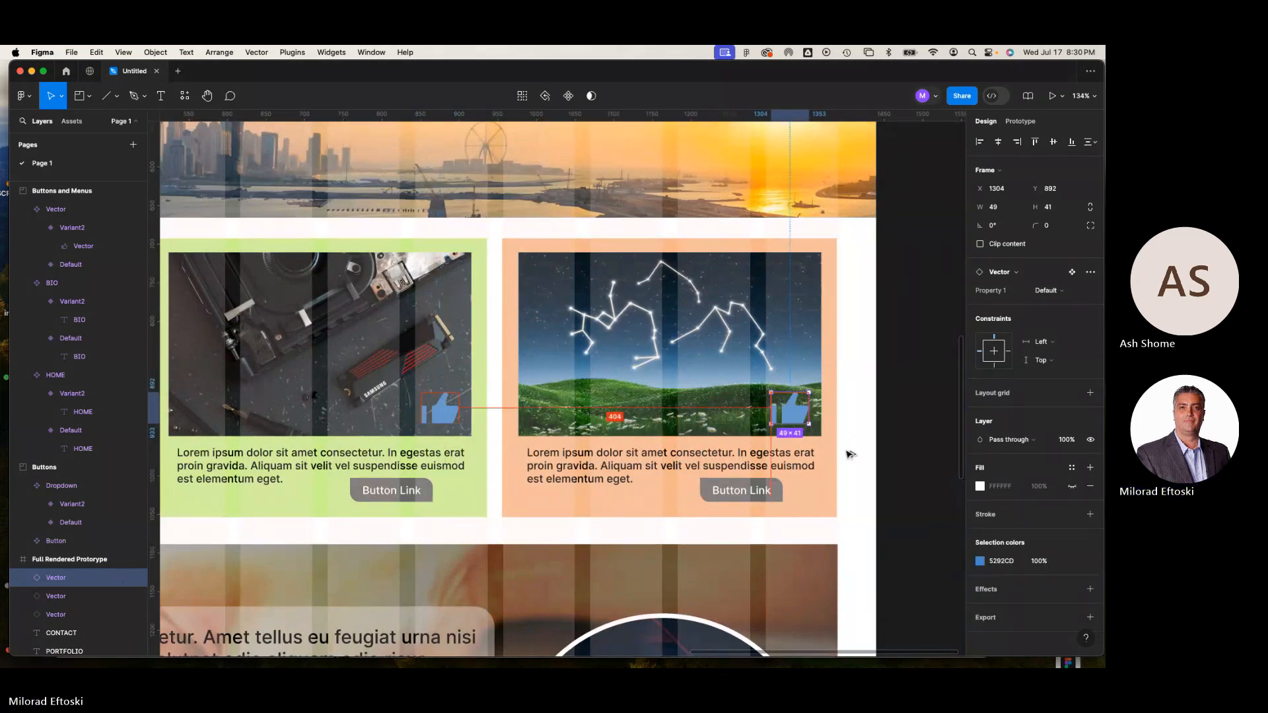
pyautogui.click(867, 467)
# Present the prototype, test the thumbs-up icons on the three cards, and close the presentation
pyautogui.press('super+minus')
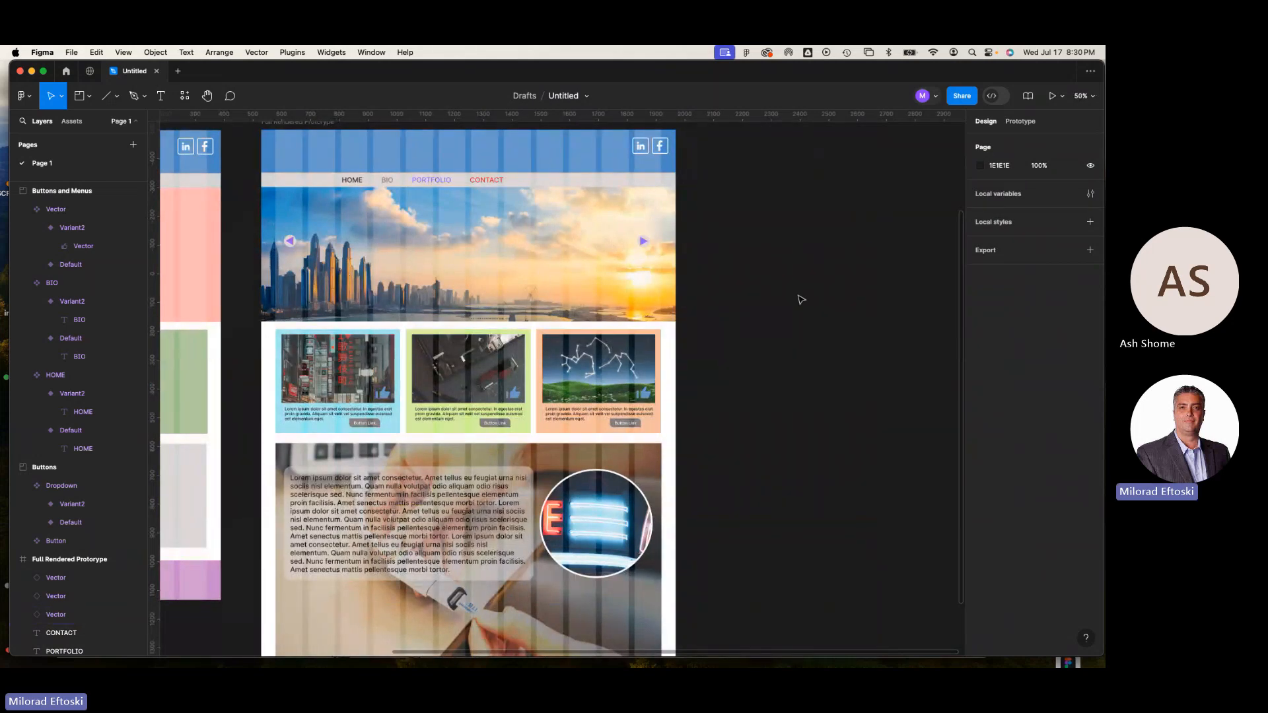
pyautogui.click(1061, 98)
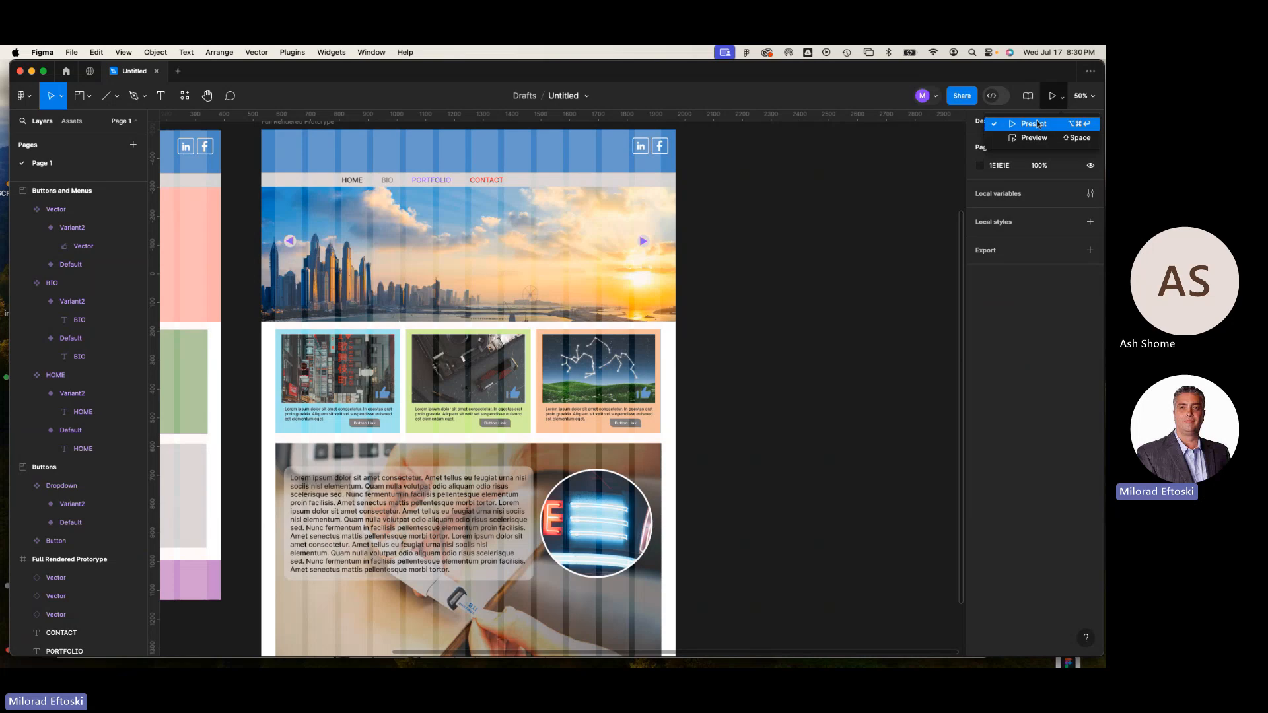
pyautogui.click(1038, 125)
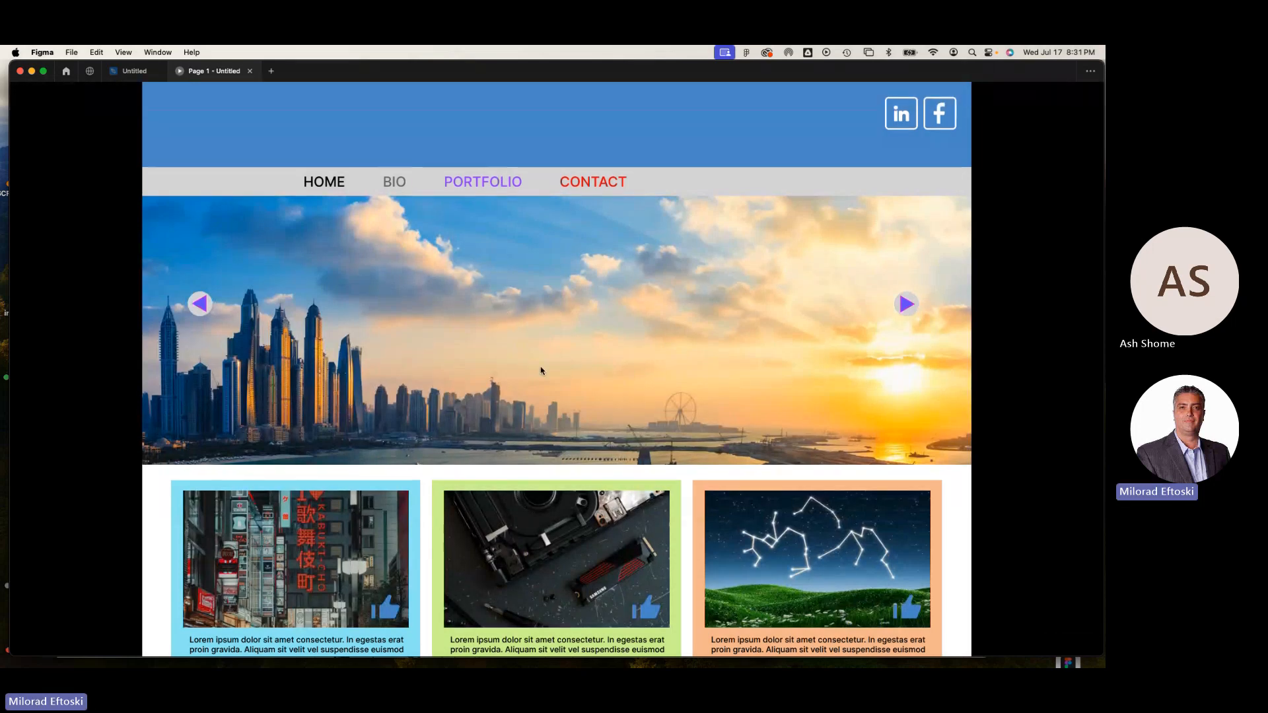
pyautogui.scroll(-2, 540, 370)
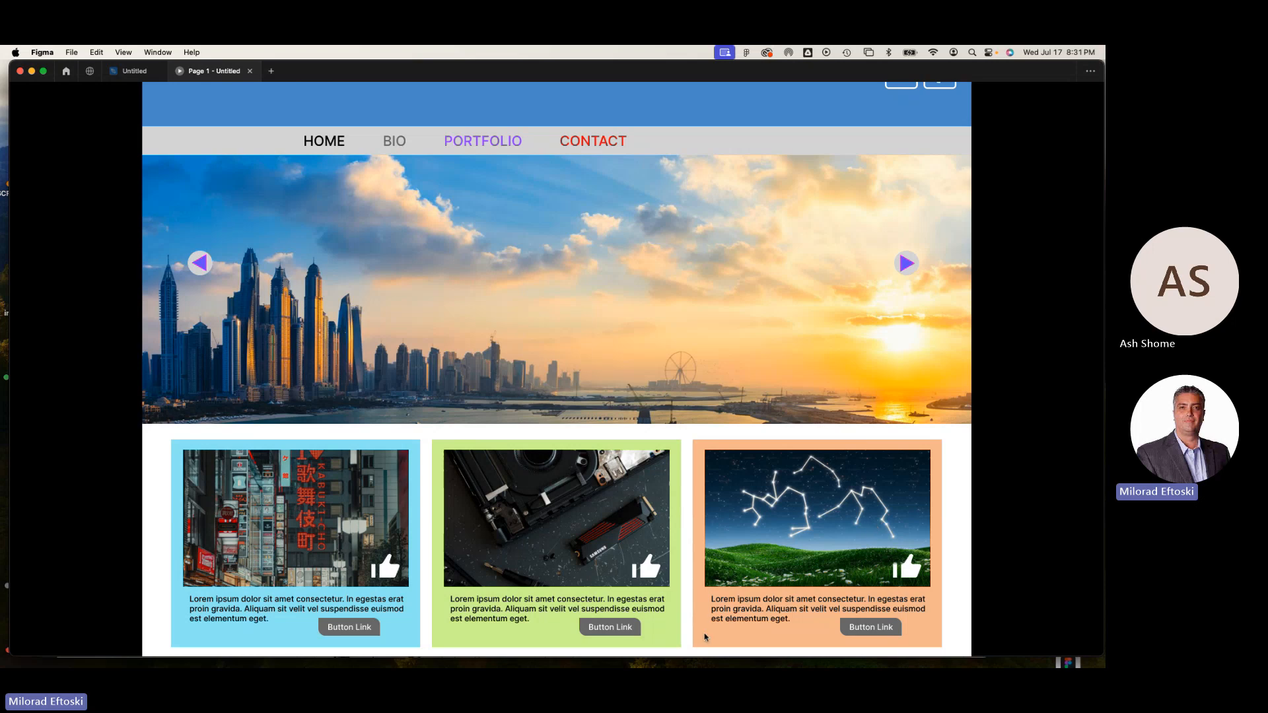
pyautogui.click(397, 573)
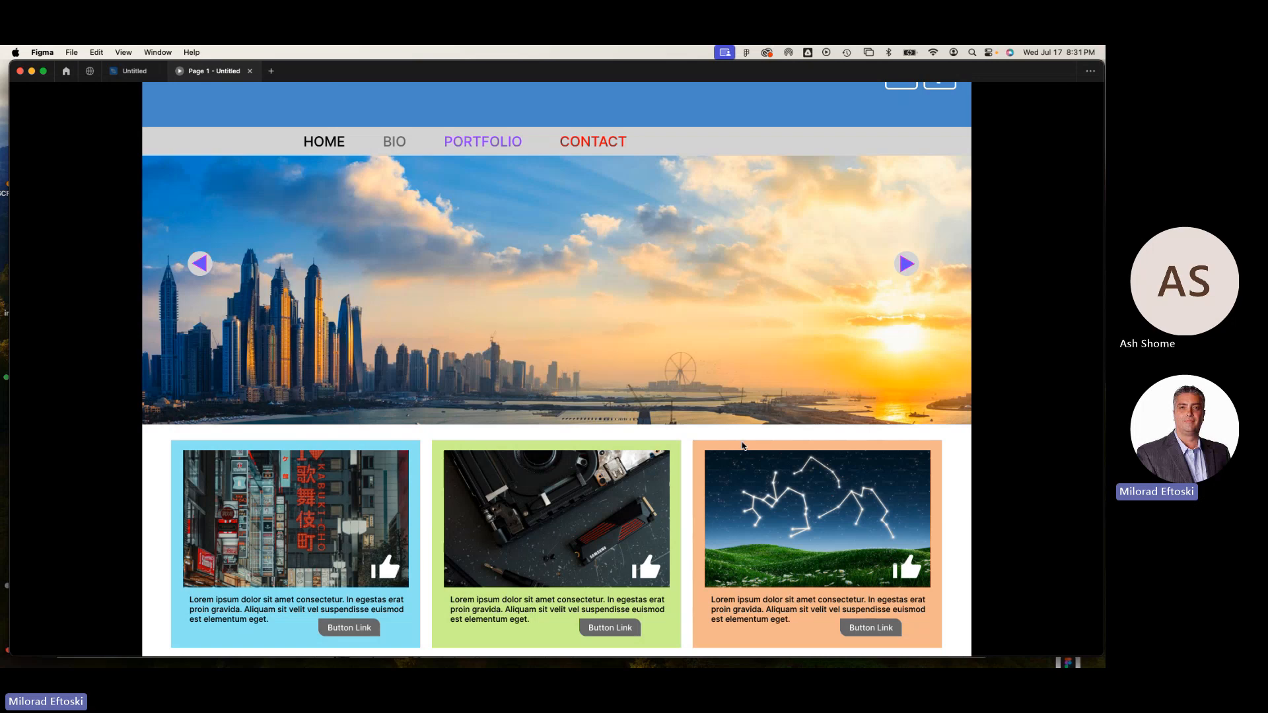
pyautogui.click(250, 71)
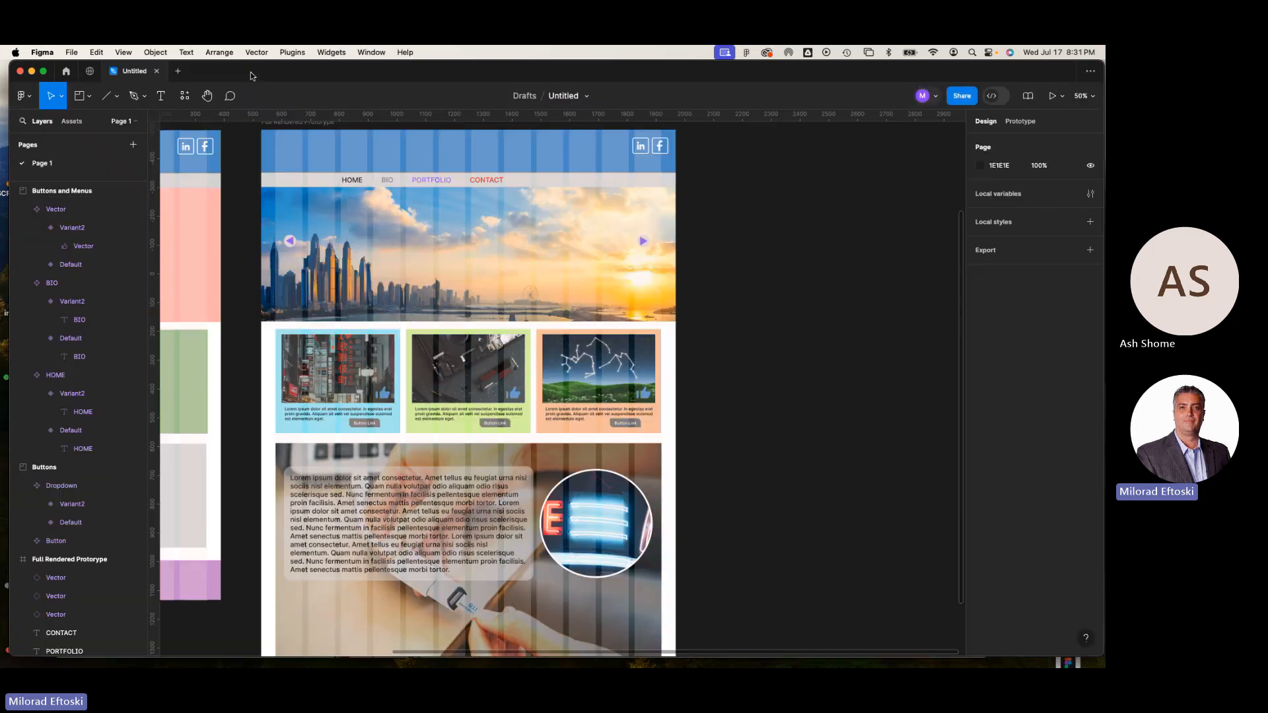
# Examine the On click interaction that links the blue Default thumbs-up to Variant2 in the Vector component
pyautogui.scroll(5, 305, 315)
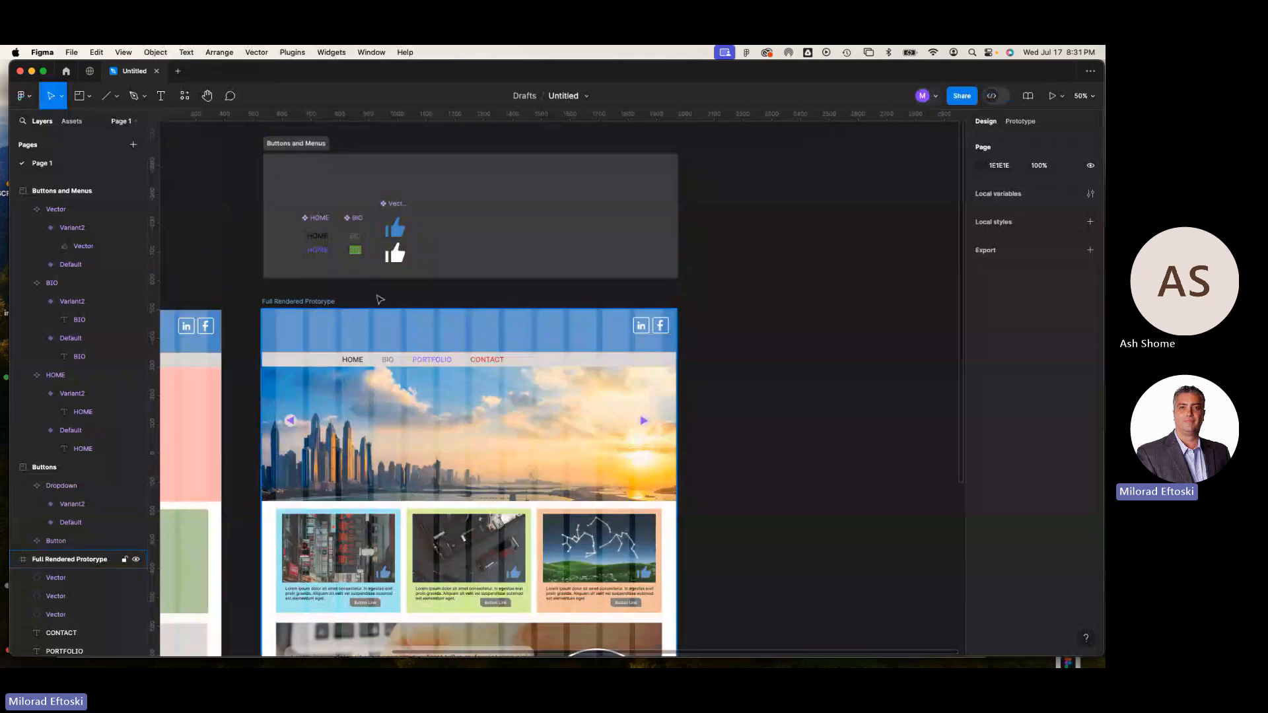
pyautogui.scroll(5, 389, 241)
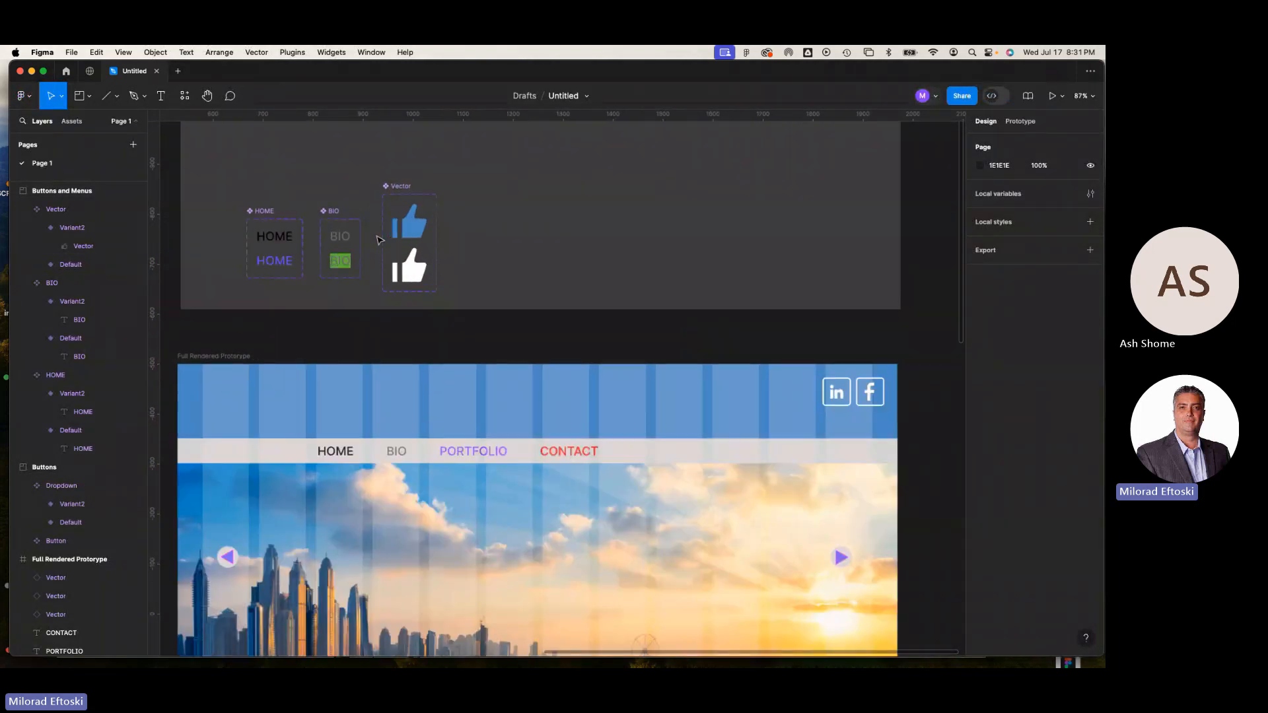
pyautogui.click(438, 235)
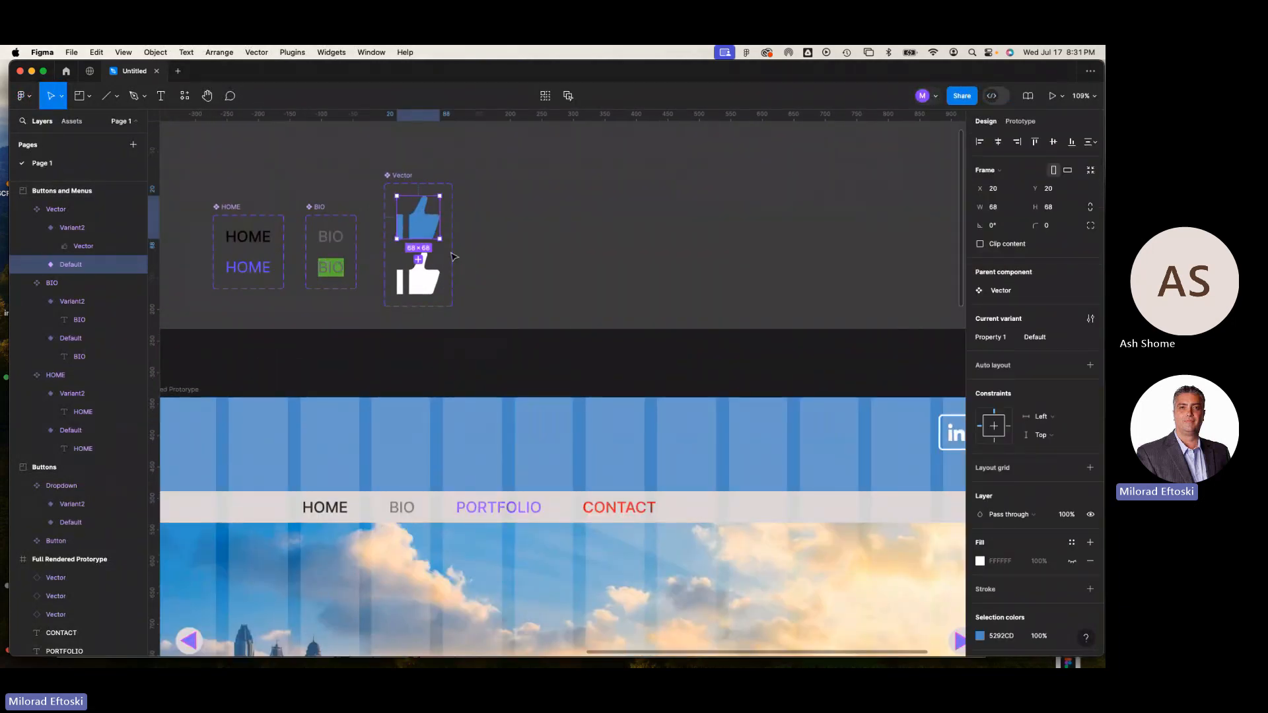
pyautogui.scroll(5, 426, 246)
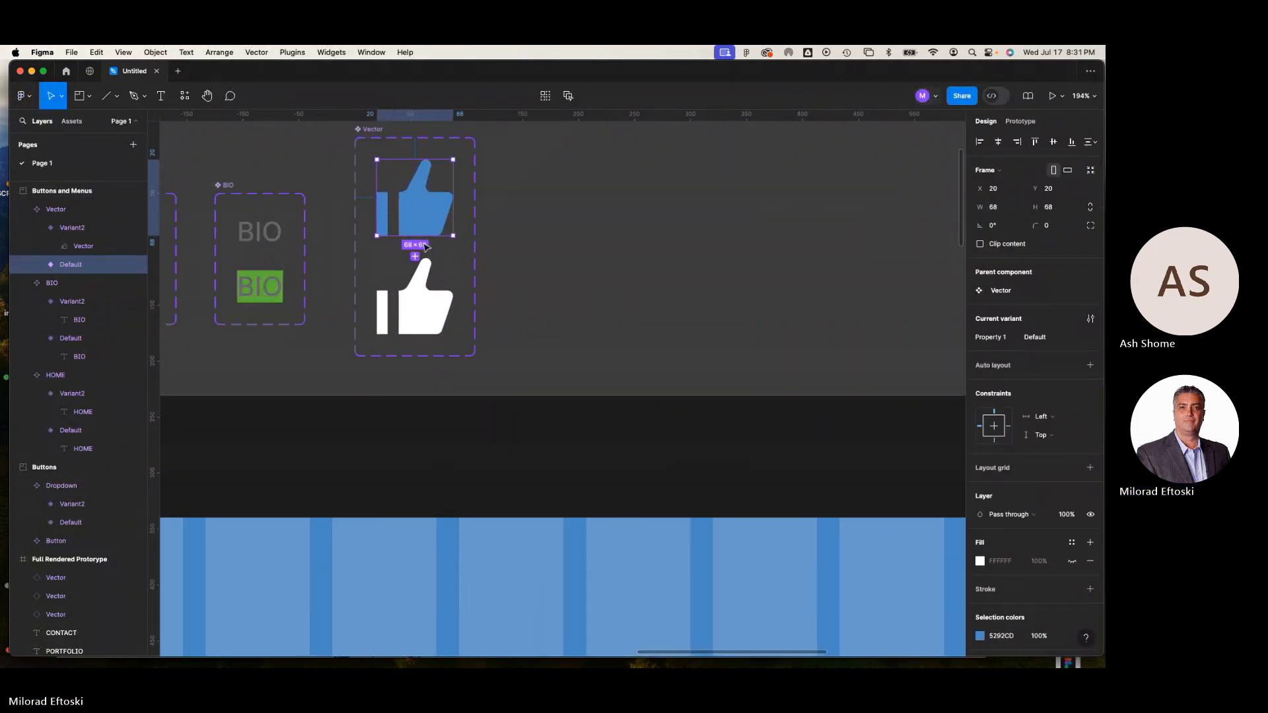
pyautogui.click(1020, 121)
pyautogui.scroll(4, 524, 293)
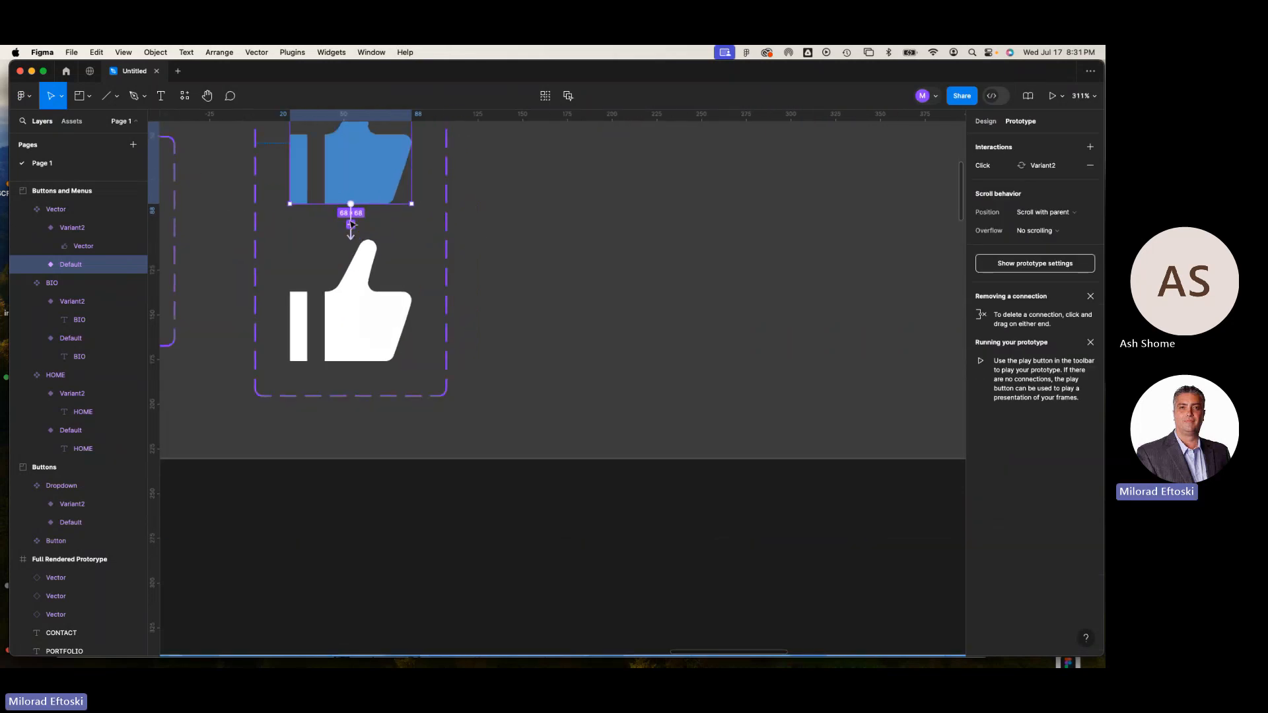
pyautogui.click(352, 220)
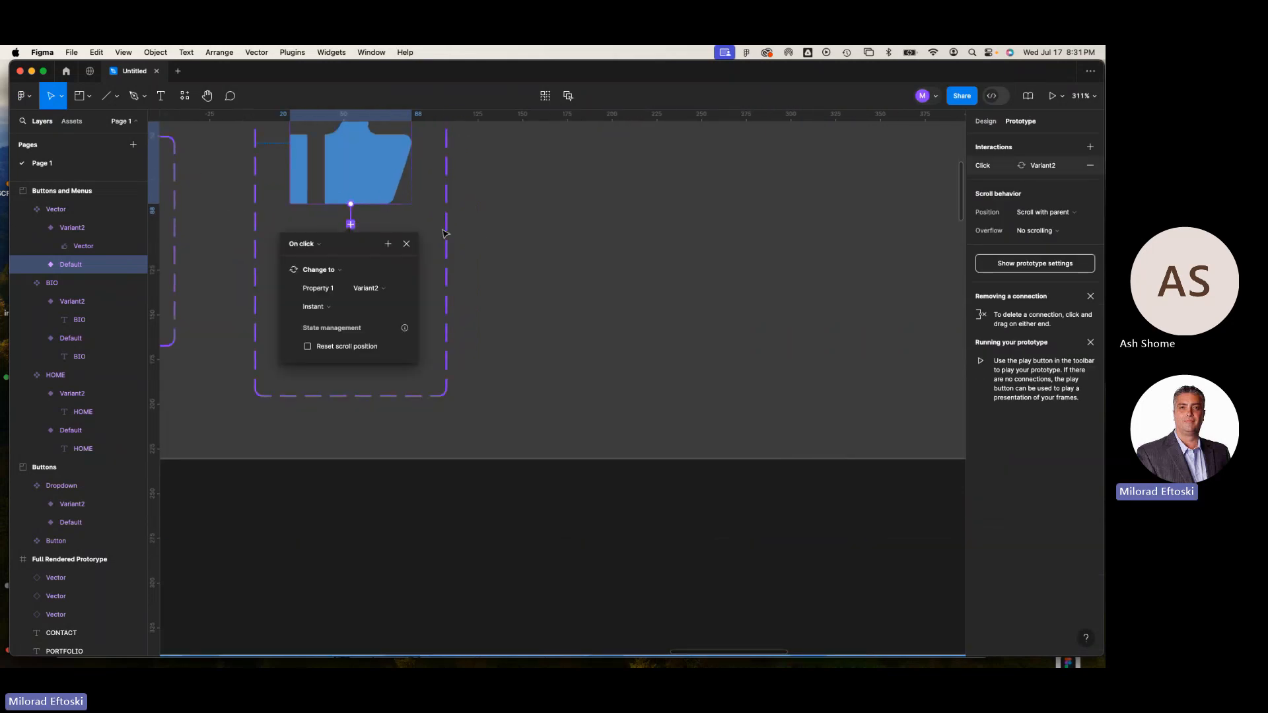
pyautogui.click(407, 245)
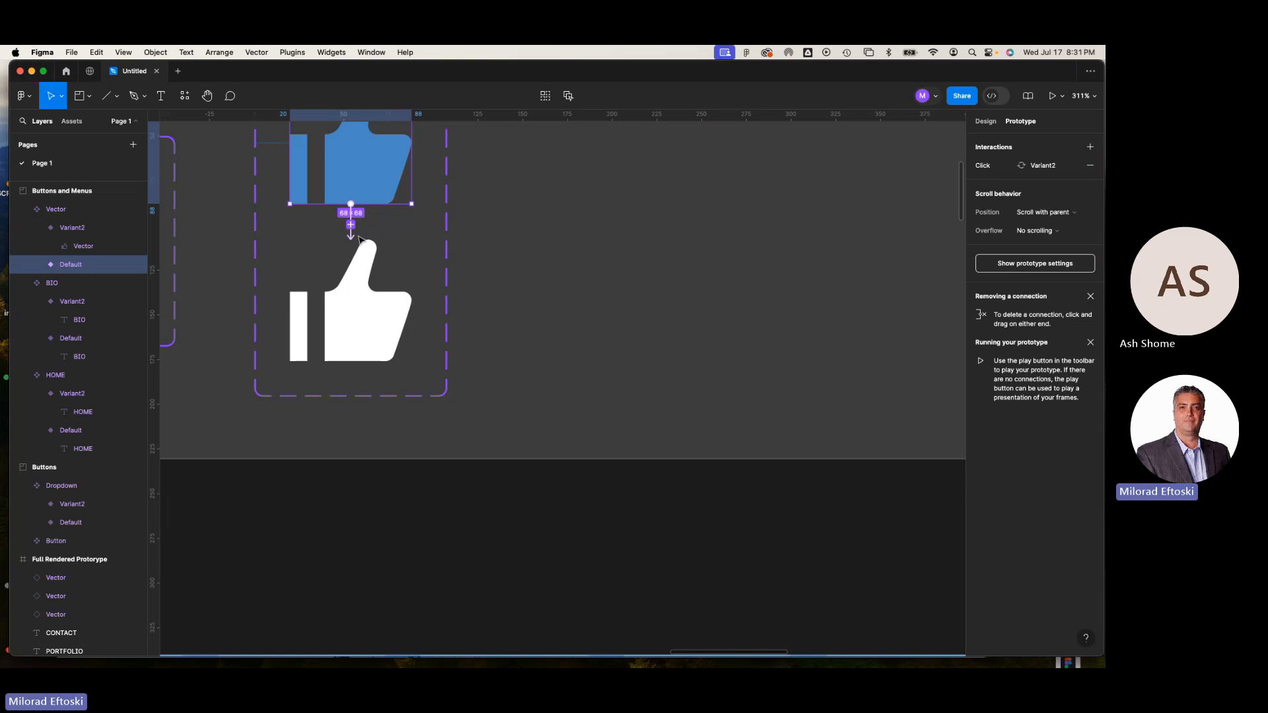
pyautogui.scroll(8, 391, 235)
pyautogui.scroll(3, 391, 235)
pyautogui.hscroll(-3, 391, 235)
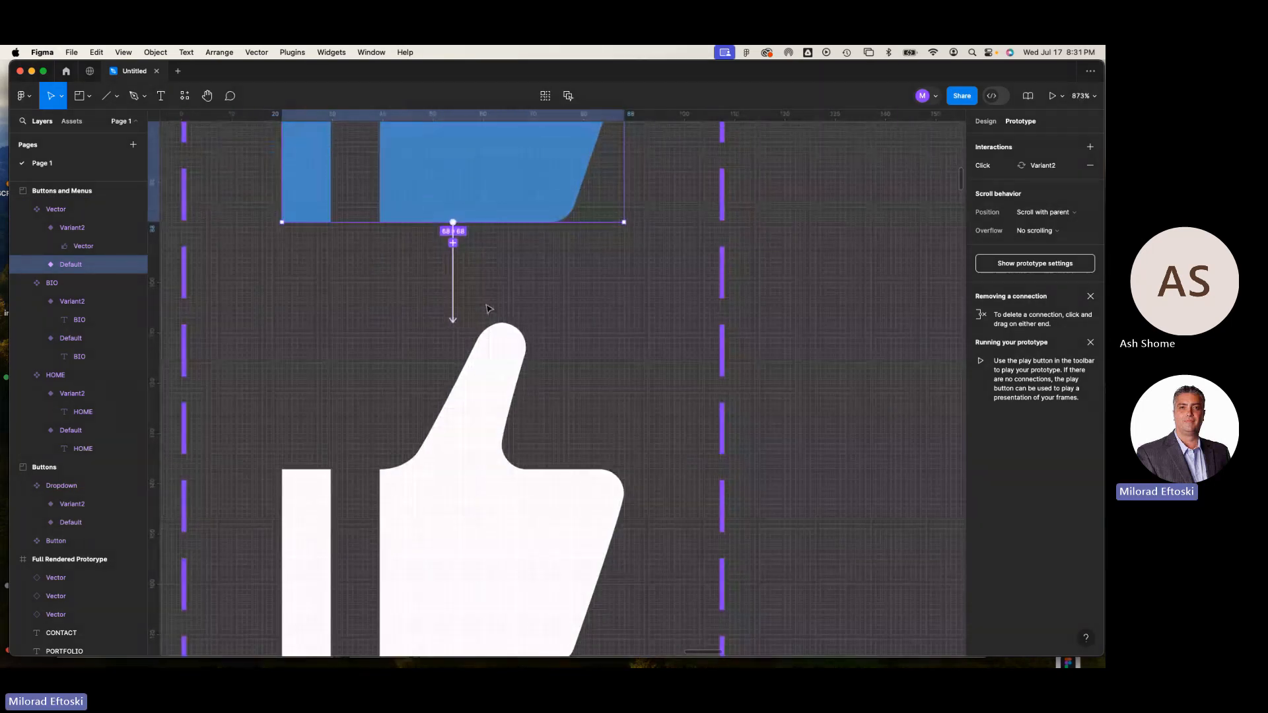
pyautogui.click(455, 281)
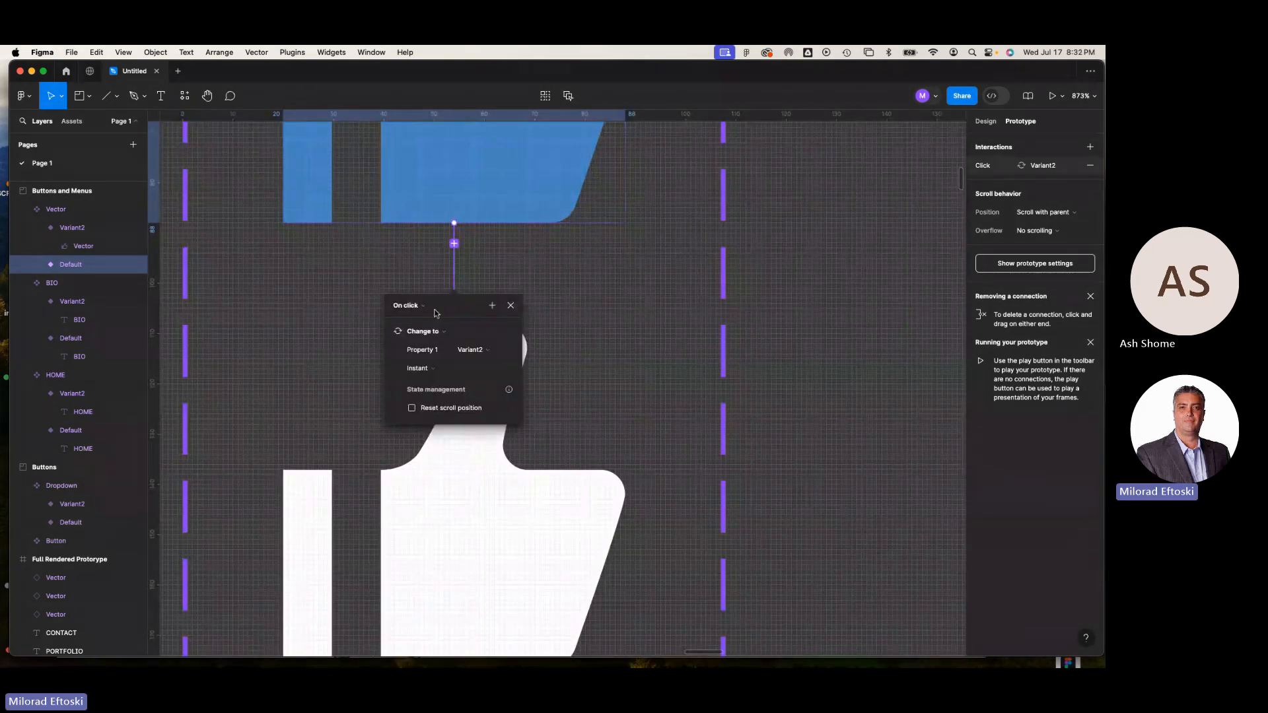
pyautogui.click(624, 301)
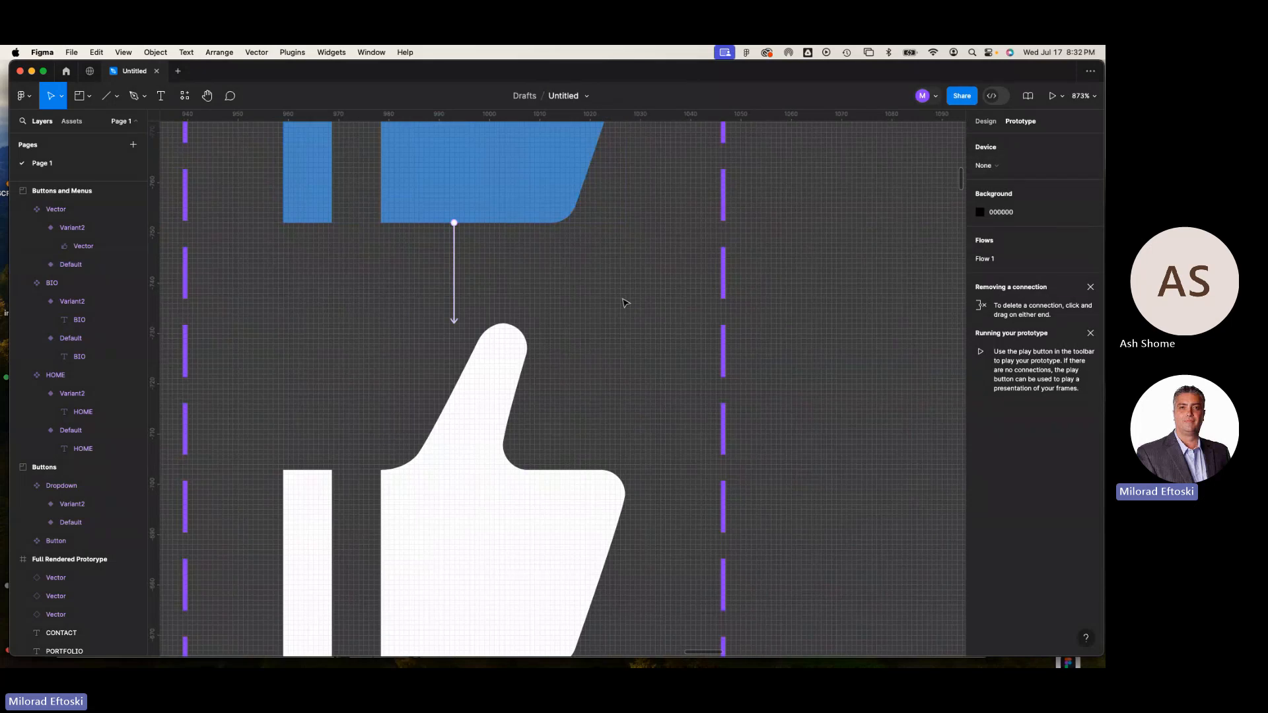
# Connect the white Variant2 thumbs-up back to Default with an On click, Change to interaction using the Instant transition
pyautogui.scroll(-5, 578, 322)
pyautogui.click(526, 426)
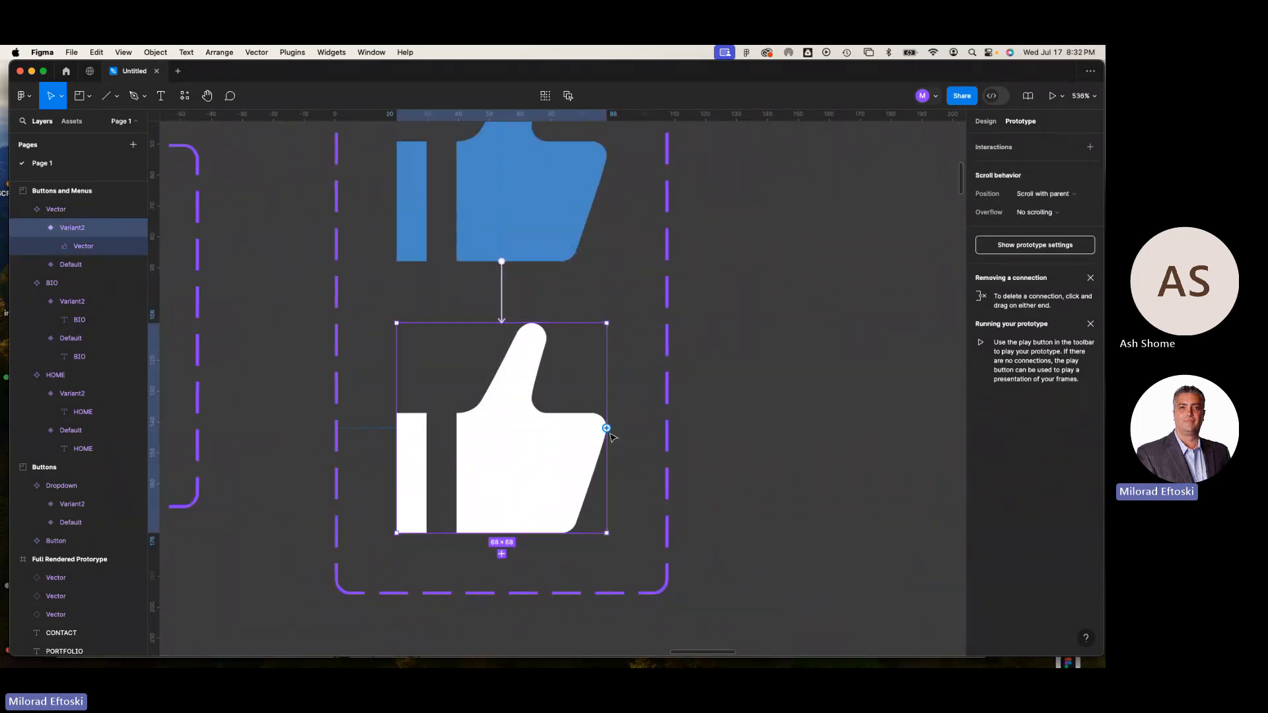
pyautogui.moveTo(606, 428); pyautogui.dragTo(563, 180)
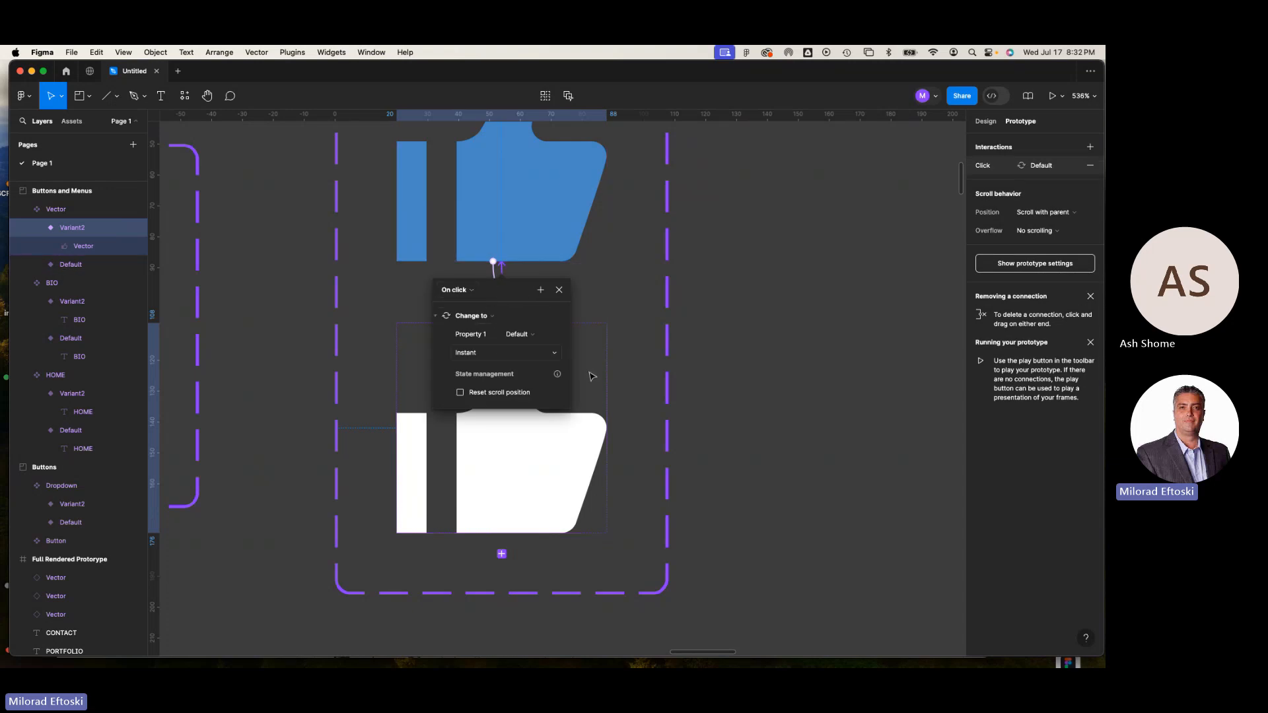
pyautogui.click(726, 363)
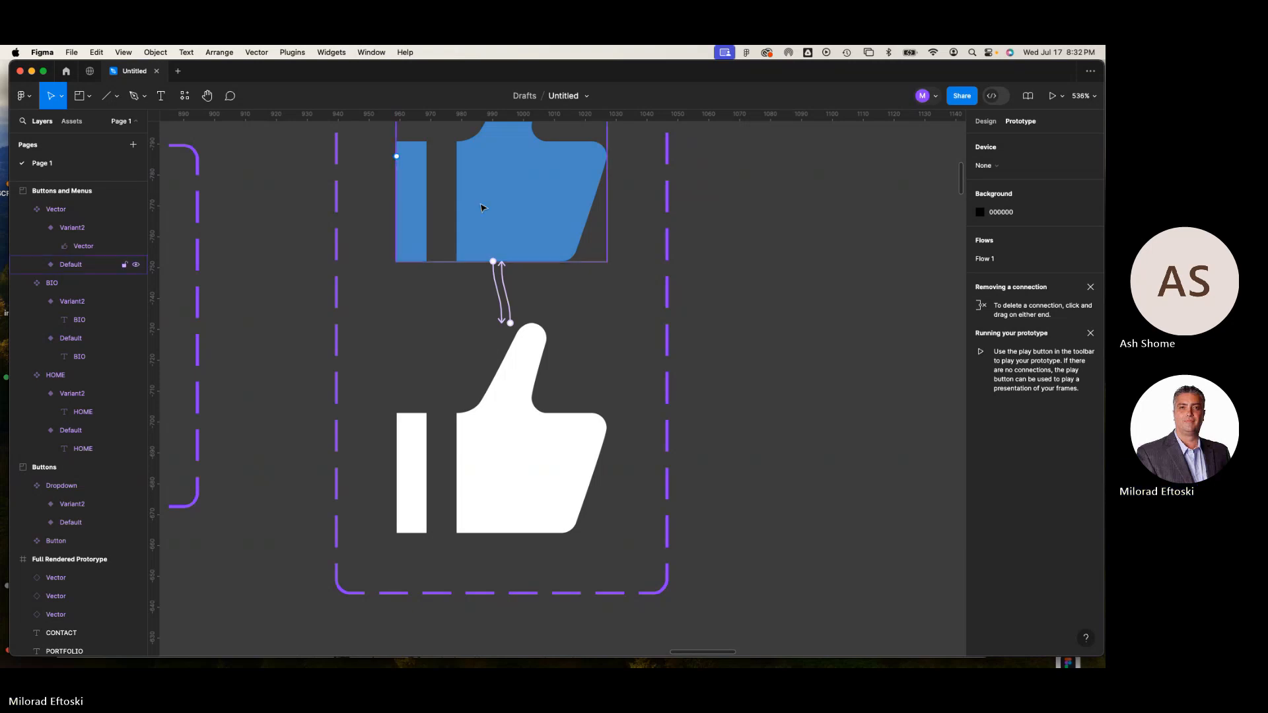
# Examine the thumbs-up instance on the first card and the details of the local Vector component
pyautogui.hotkey('shift', '0')
pyautogui.scroll(-10, 566, 243)
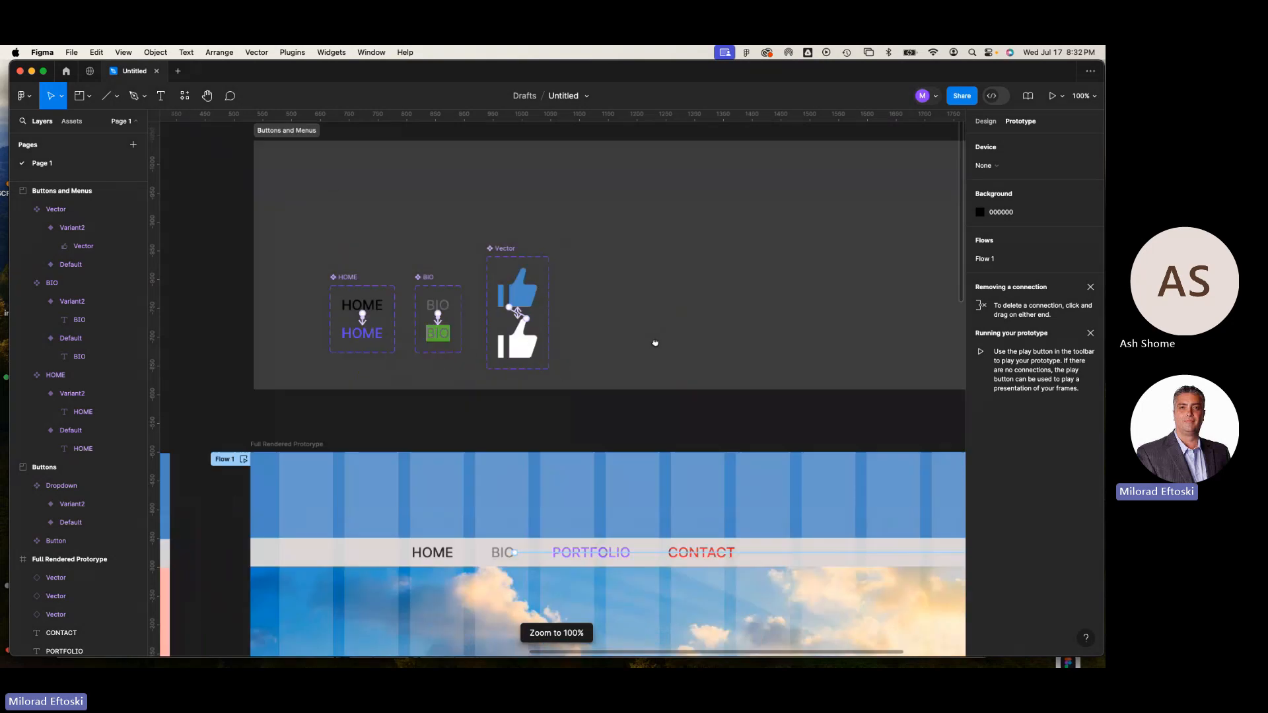
pyautogui.scroll(-3, 594, 330)
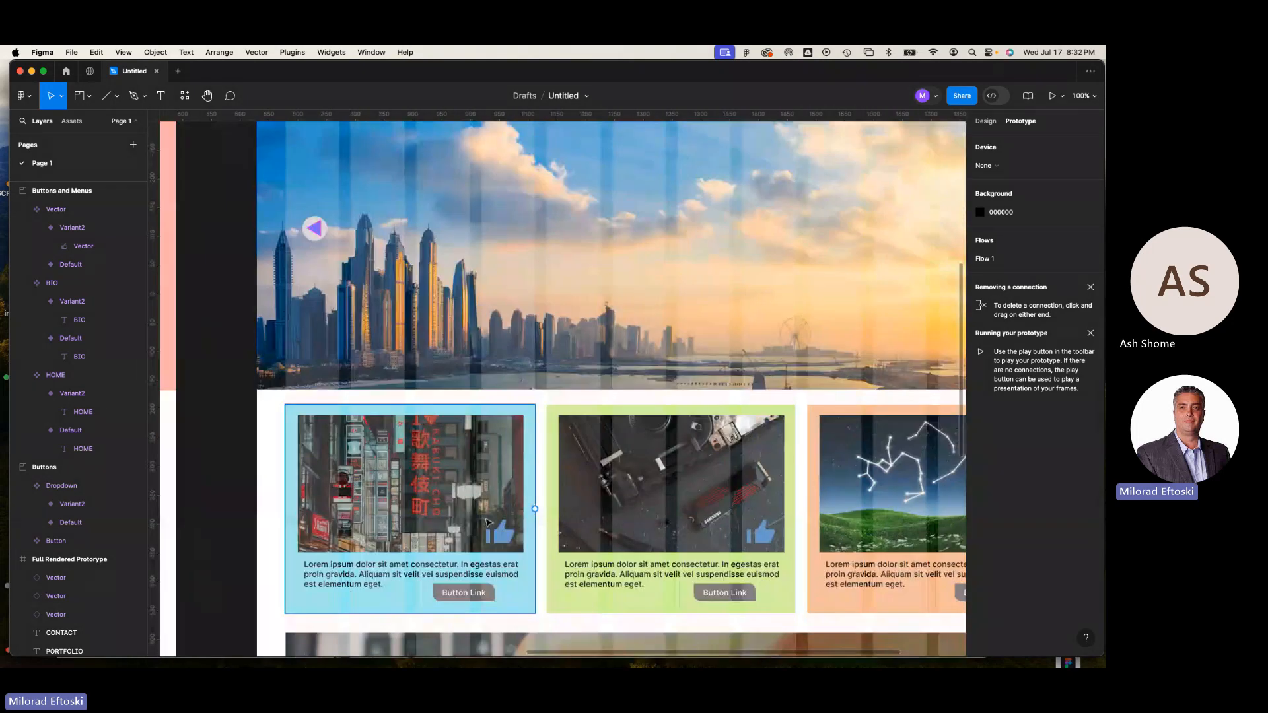
pyautogui.scroll(5, 510, 516)
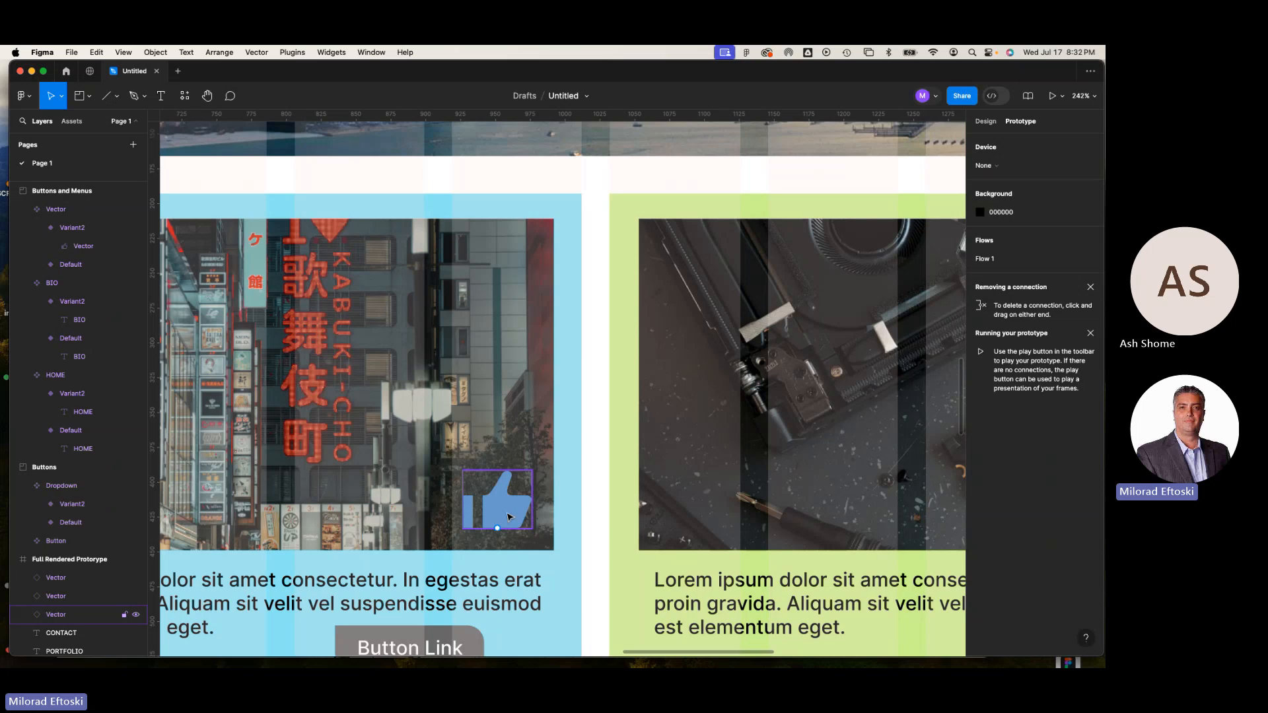
pyautogui.click(72, 120)
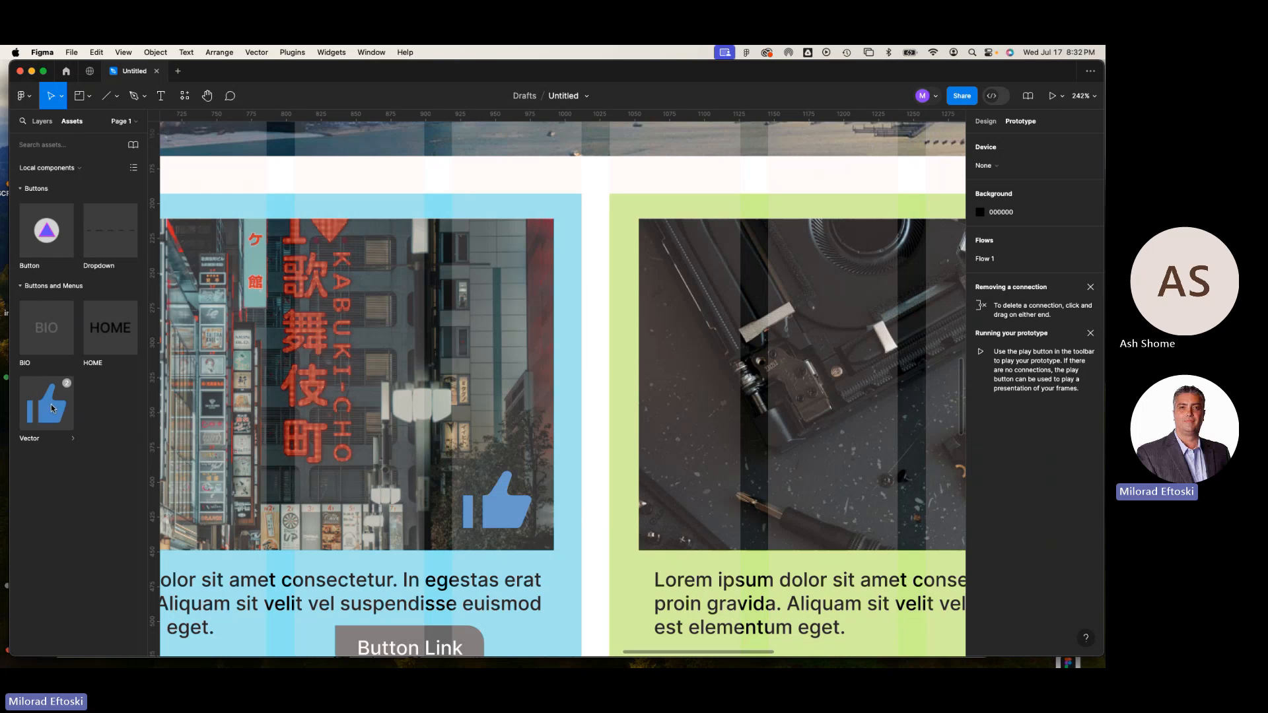
pyautogui.click(53, 408)
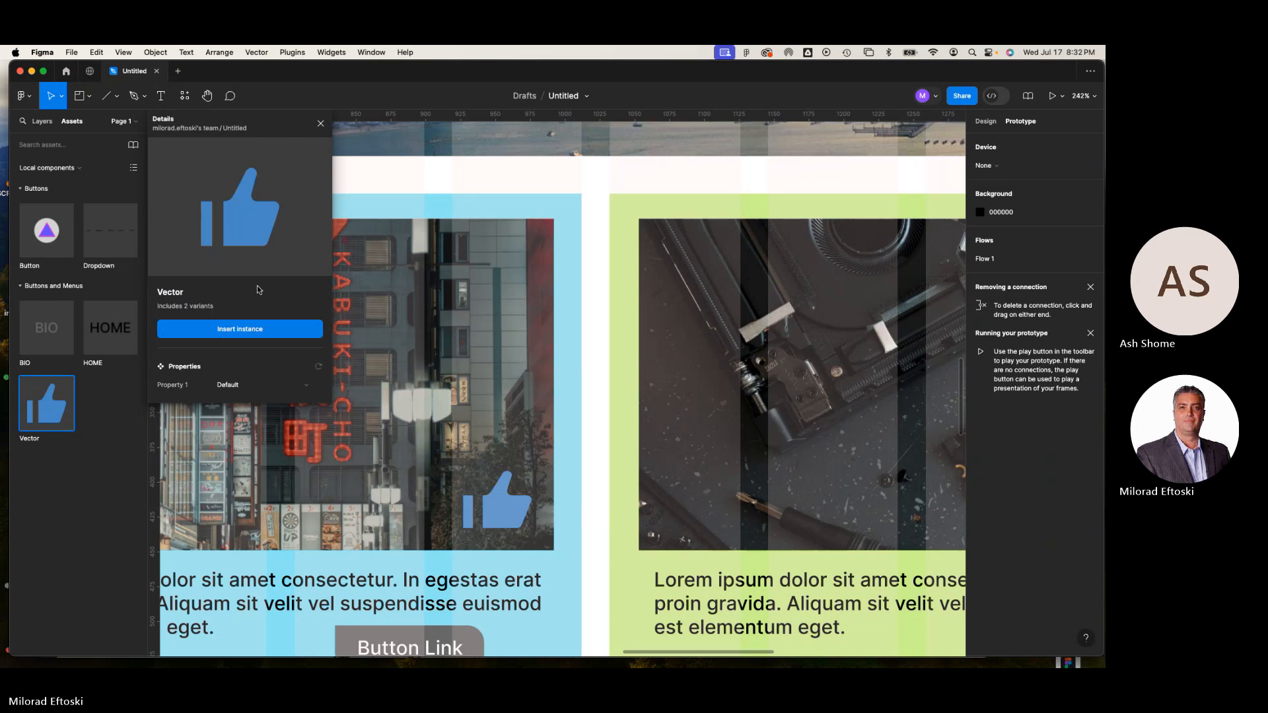
pyautogui.click(321, 124)
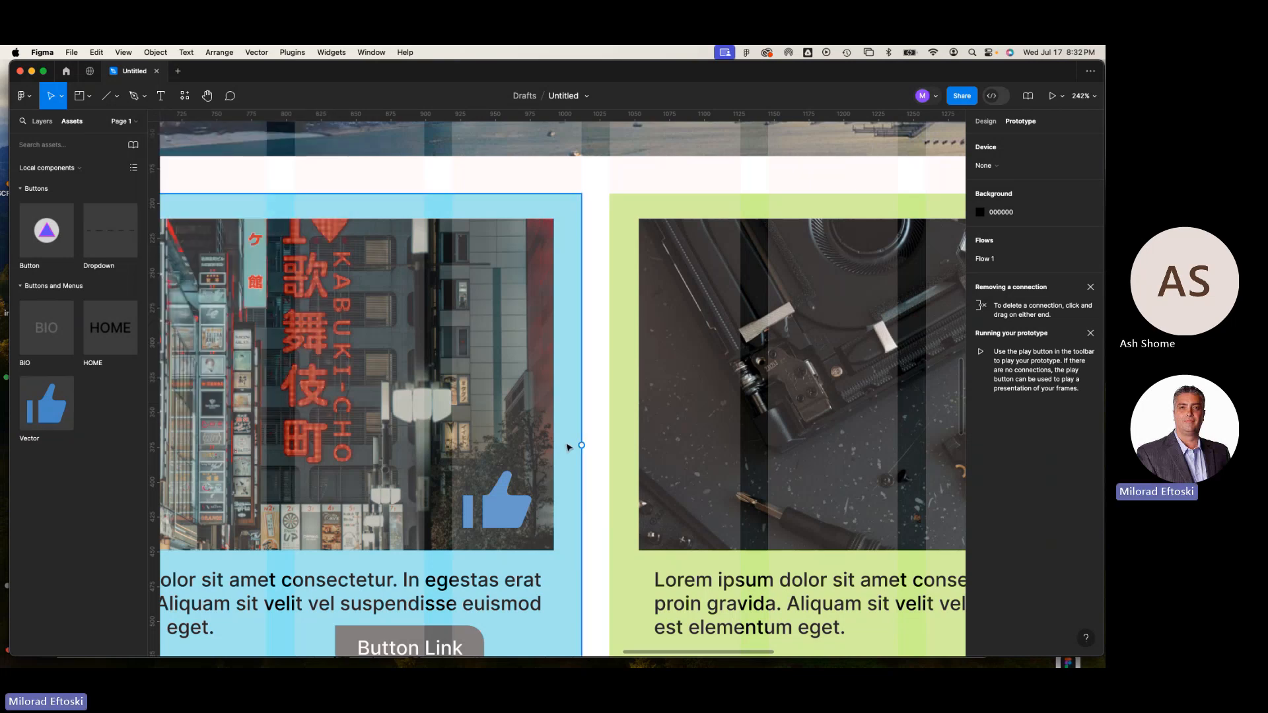
pyautogui.scroll(-10, 566, 447)
pyautogui.scroll(8, 566, 448)
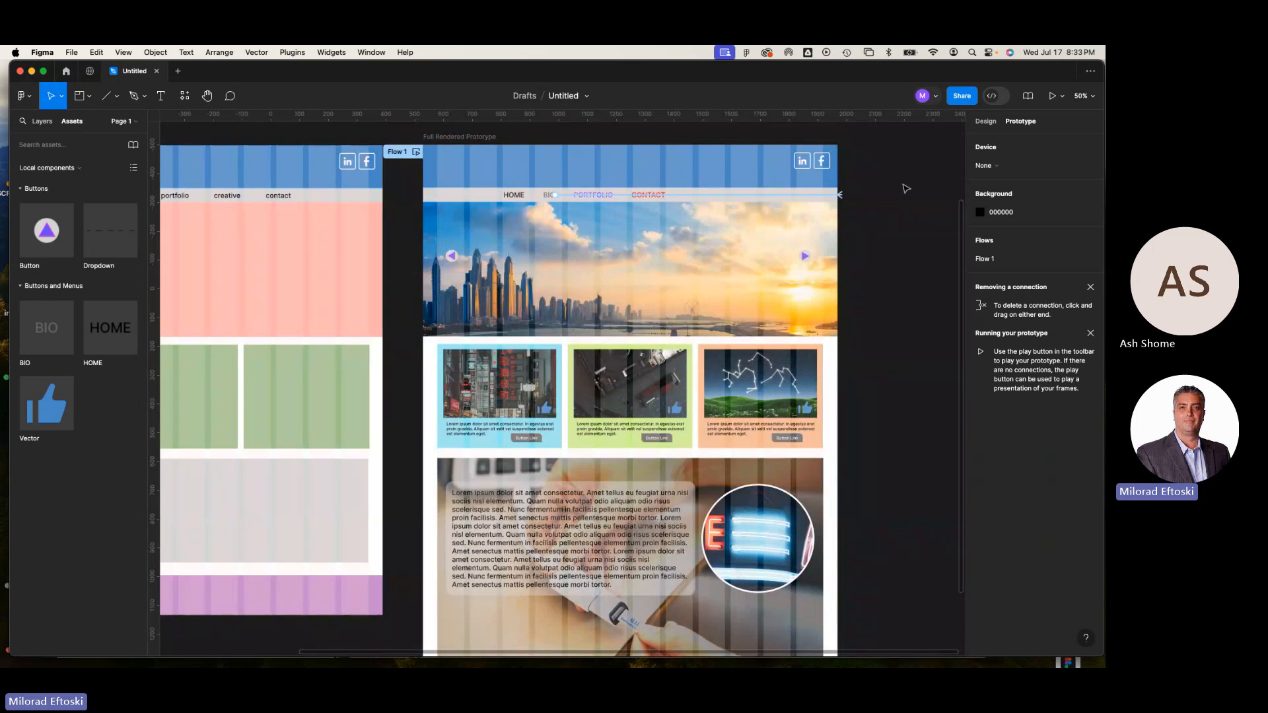
pyautogui.click(62, 97)
pyautogui.click(64, 100)
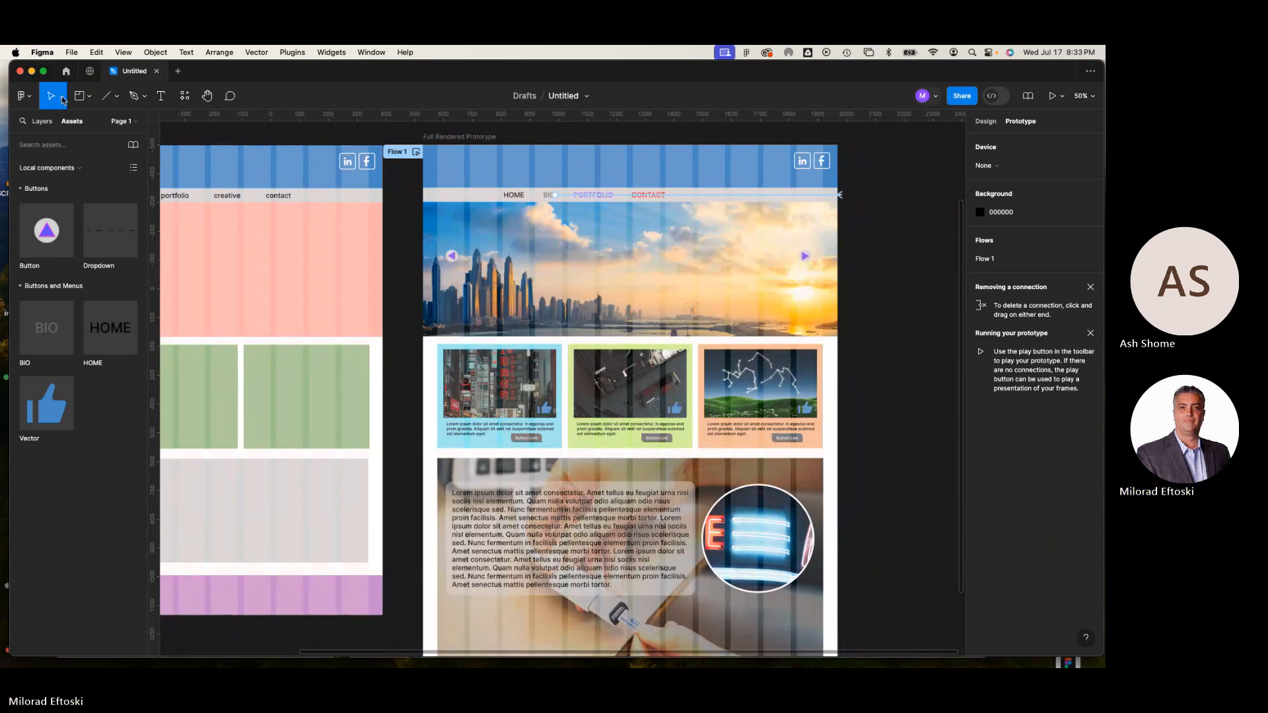
pyautogui.click(63, 100)
pyautogui.click(56, 128)
pyautogui.scroll(2, 869, 255)
pyautogui.click(509, 167)
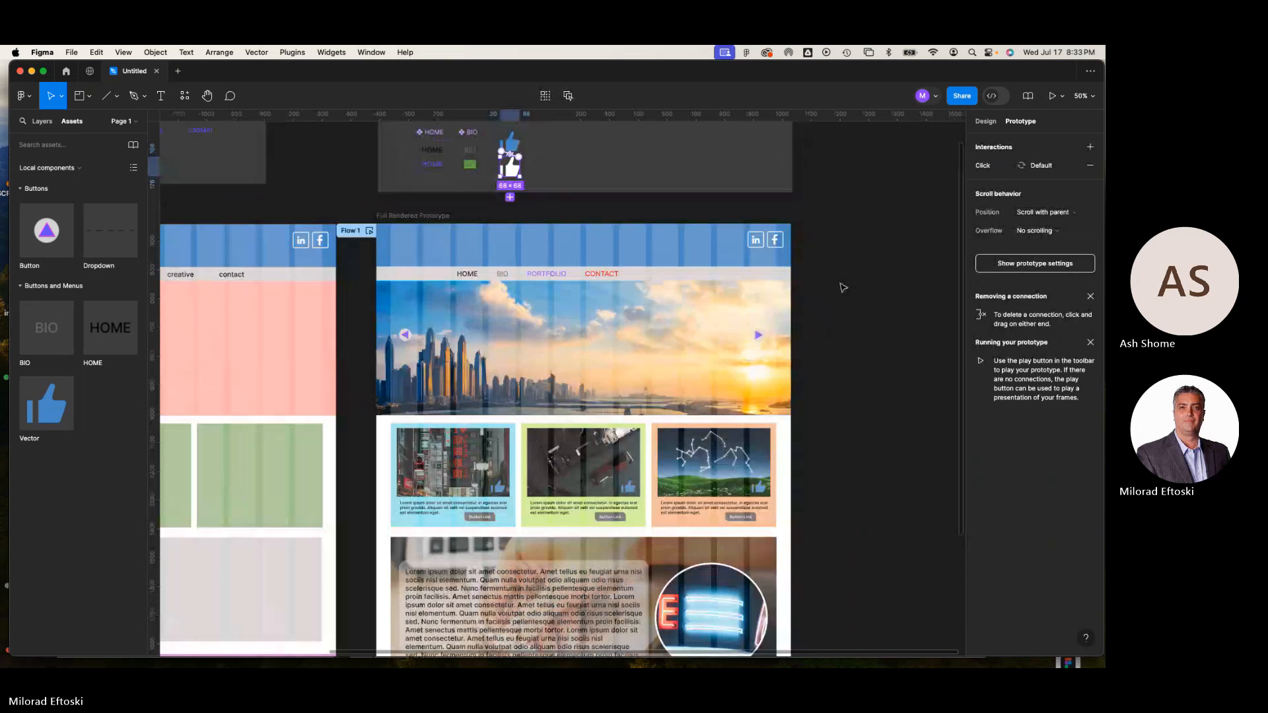
# Present the prototype again and test switching the cards' thumbs-up icons between blue and white
pyautogui.click(842, 287)
pyautogui.click(1051, 96)
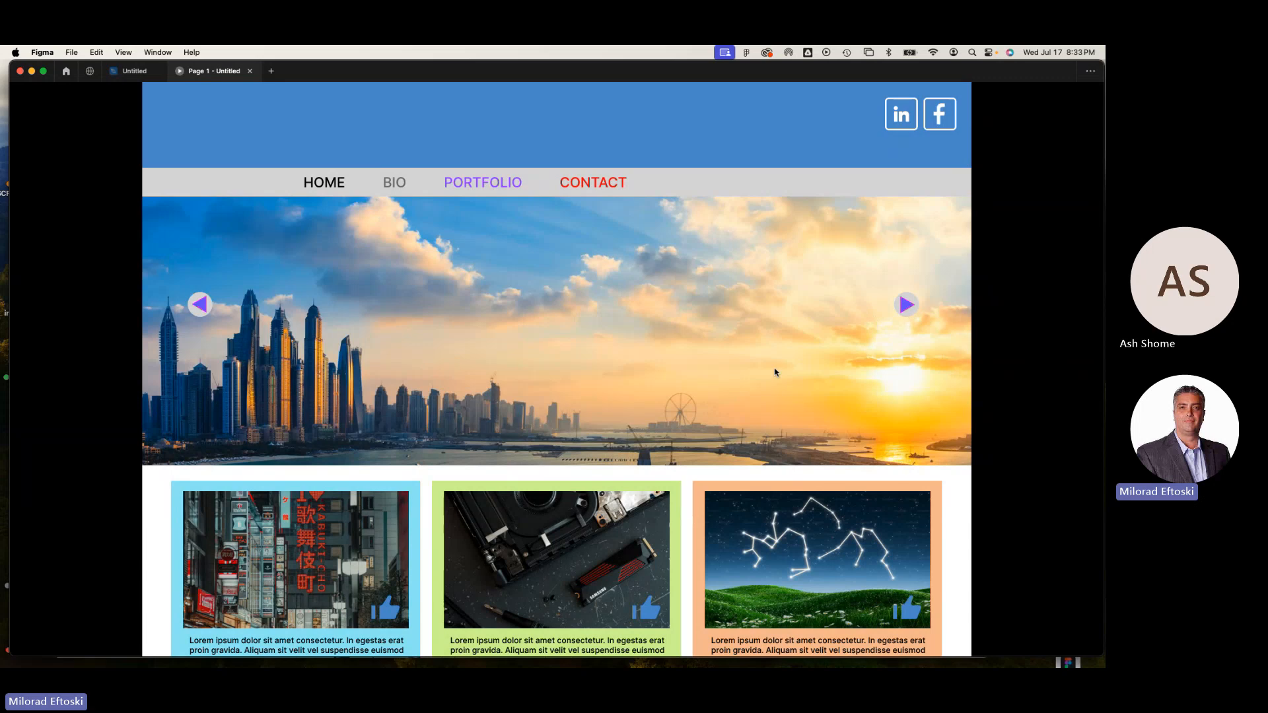
pyautogui.scroll(-3, 776, 372)
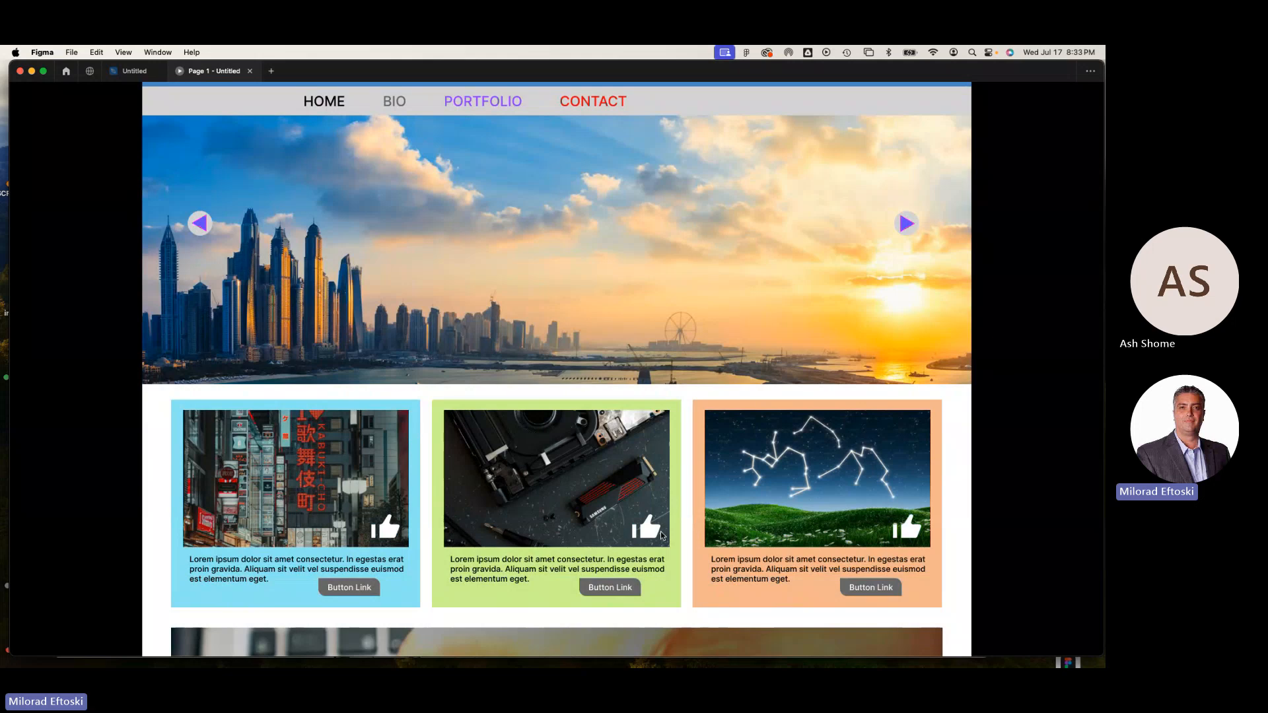
pyautogui.scroll(-1, 663, 521)
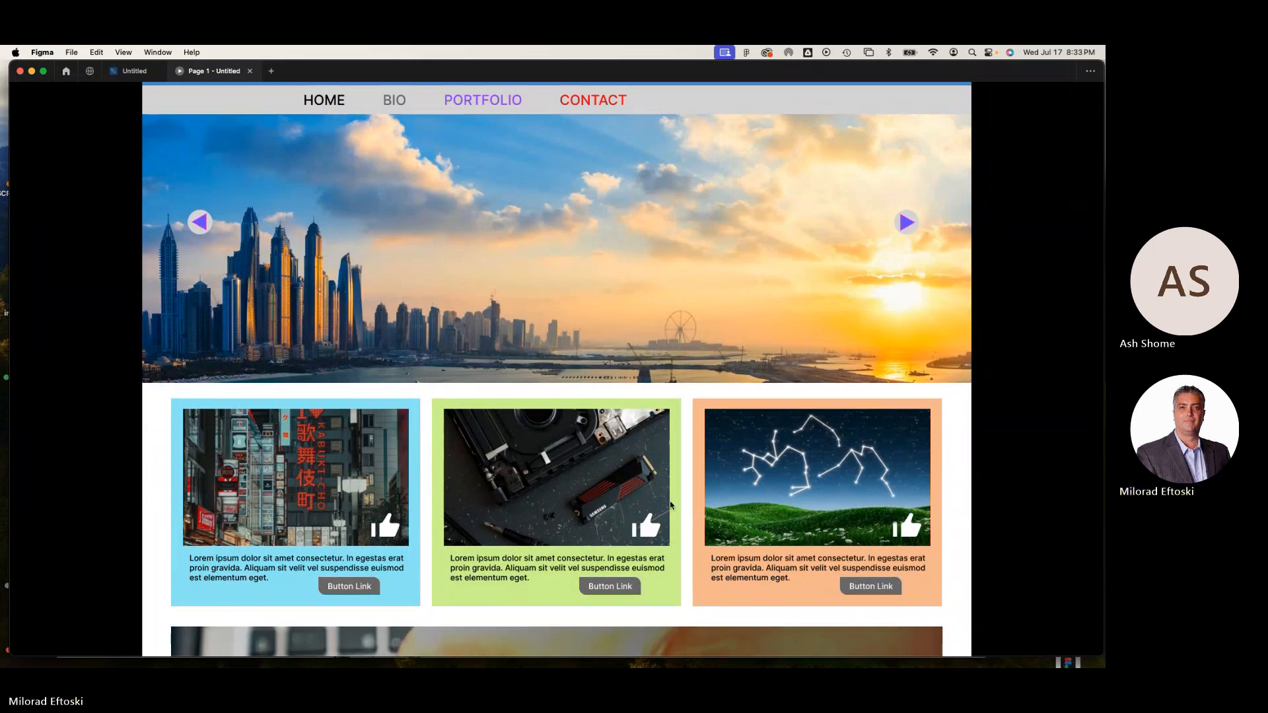
pyautogui.click(646, 527)
pyautogui.scroll(-6, 694, 498)
pyautogui.scroll(4, 694, 498)
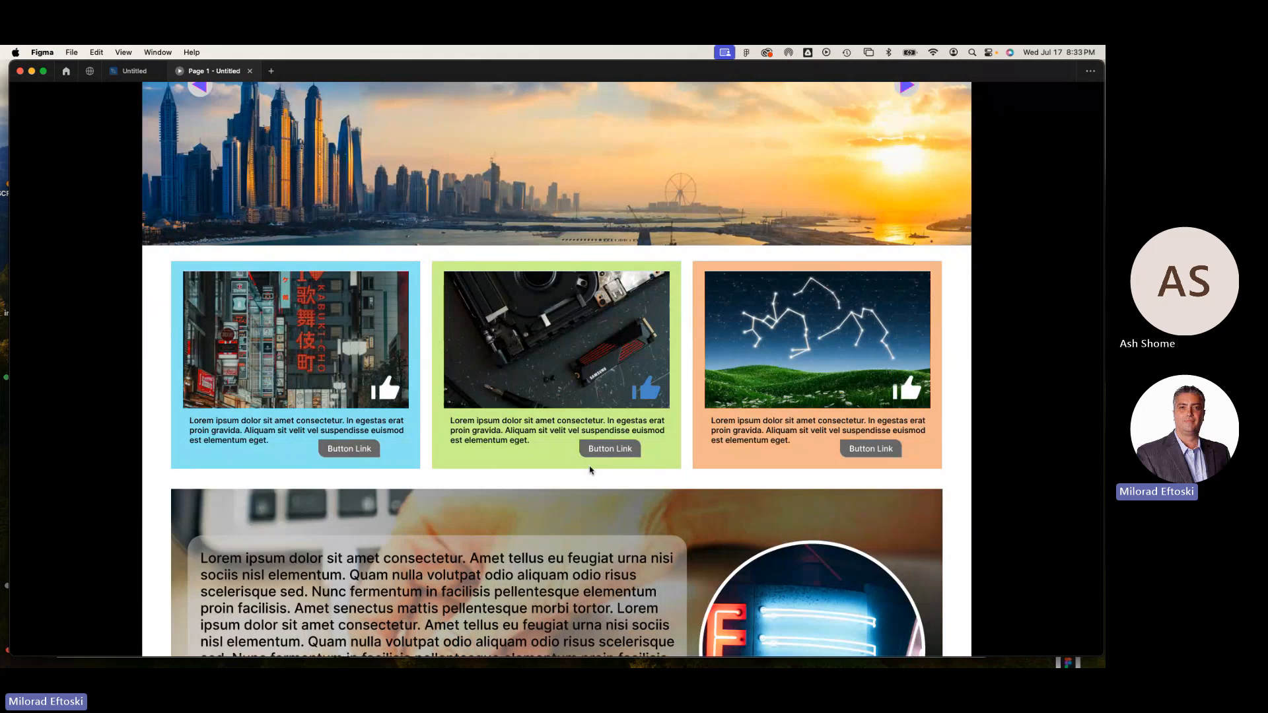
# Review the presented page, test the thumbs-up toggle on the first card, and close the prototype preview
pyautogui.scroll(-1, 589, 465)
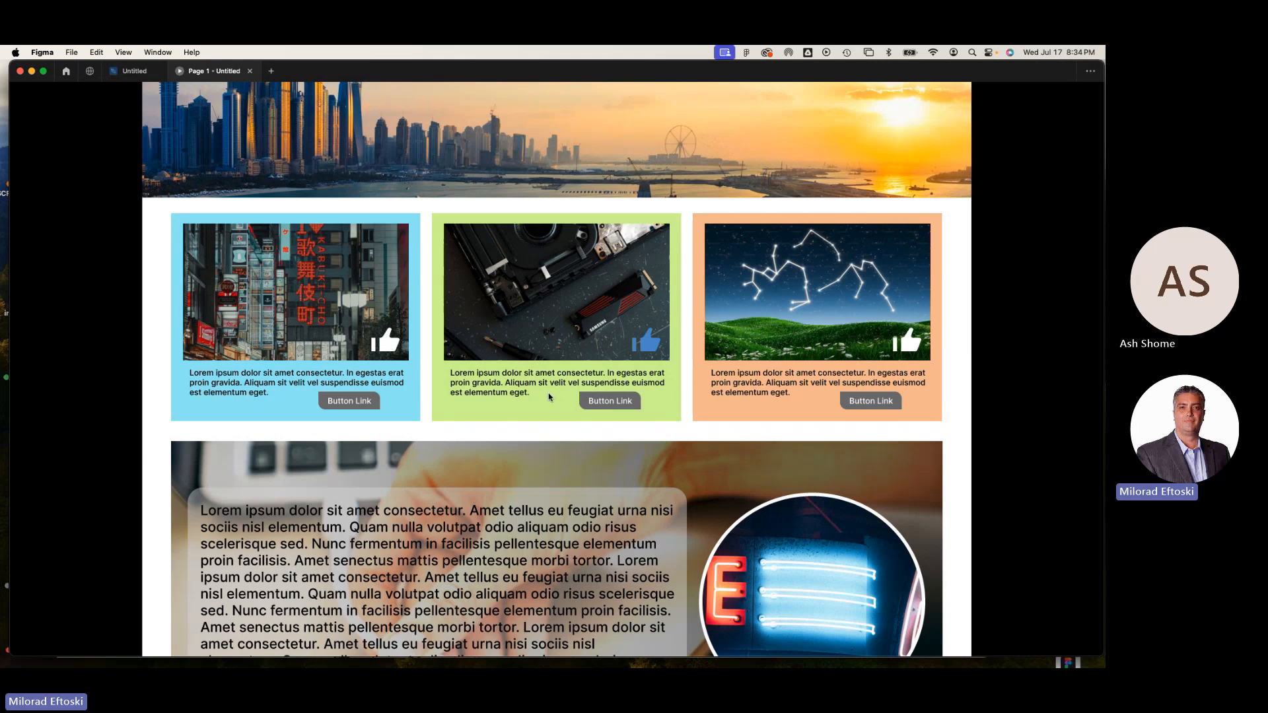
pyautogui.scroll(5, 547, 391)
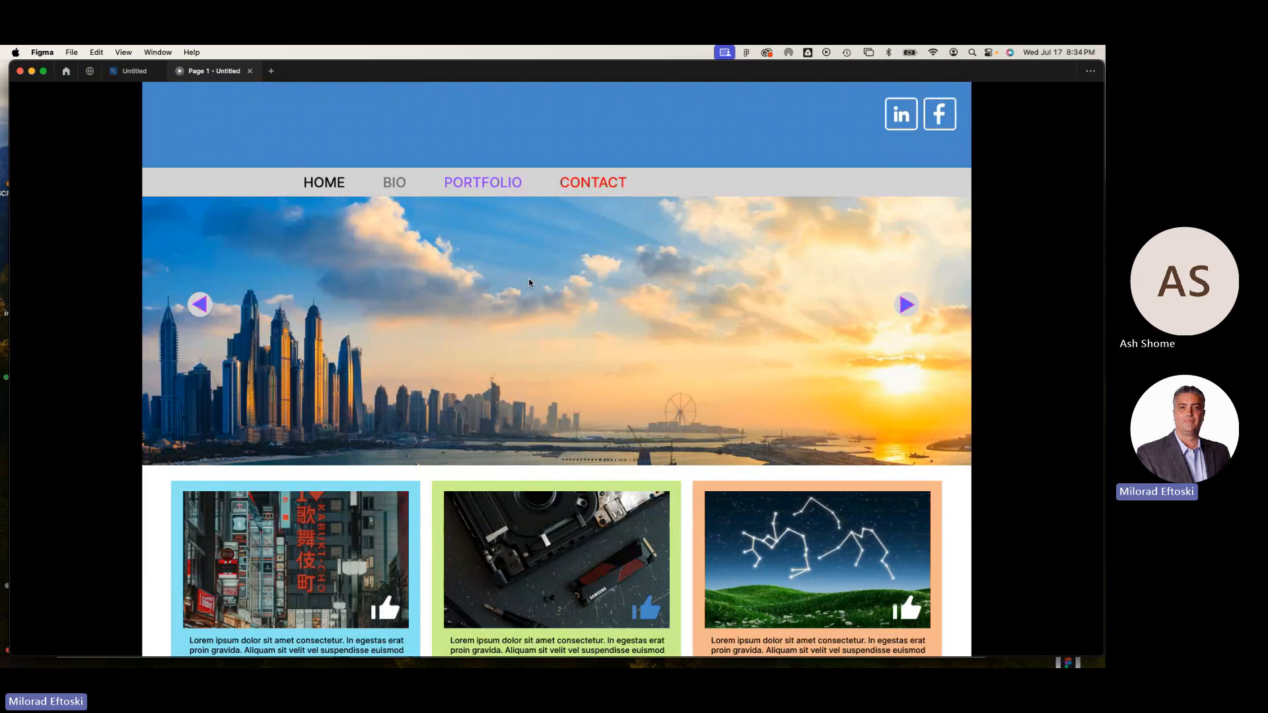
pyautogui.scroll(-3, 509, 277)
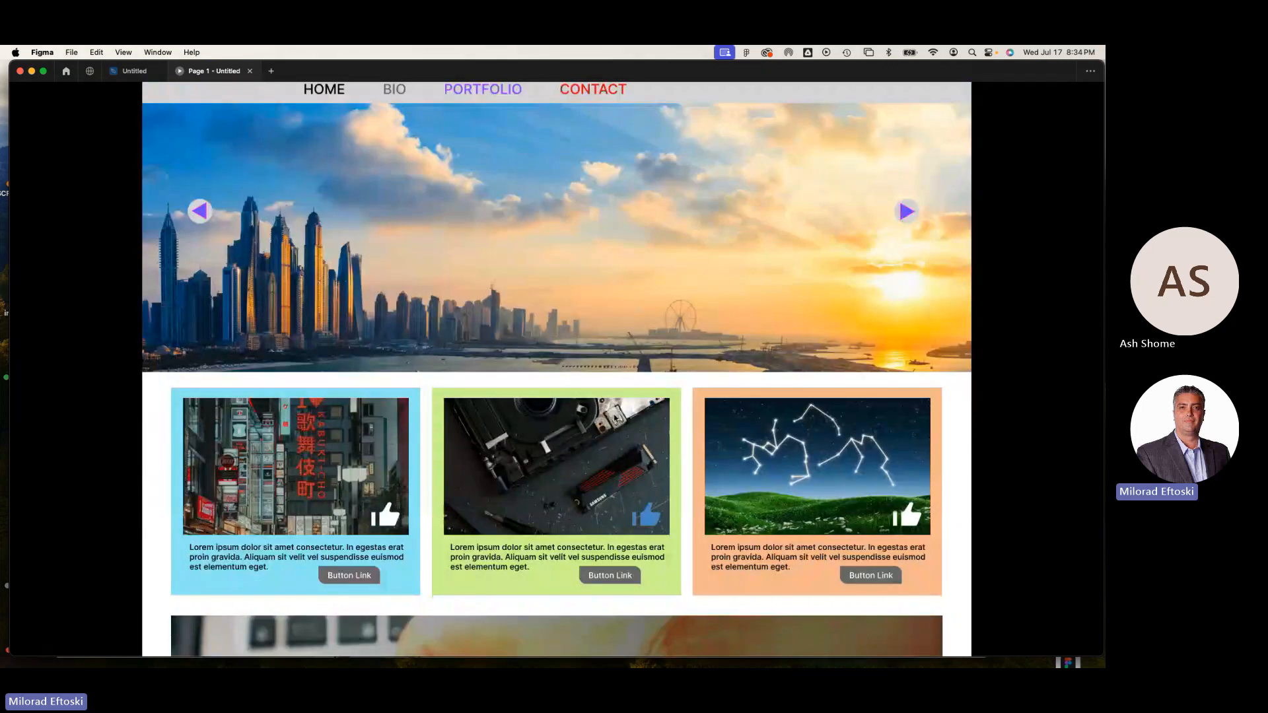
pyautogui.scroll(3, 653, 438)
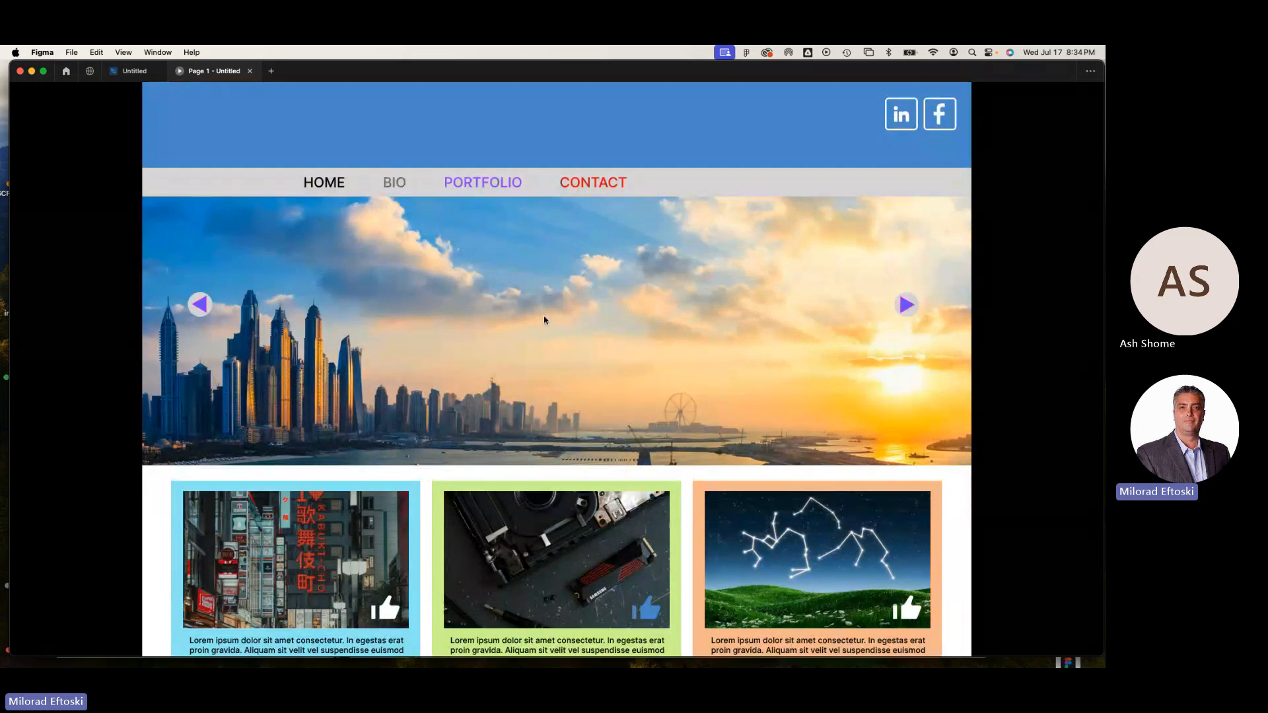
pyautogui.scroll(-2, 568, 350)
pyautogui.scroll(-2, 590, 384)
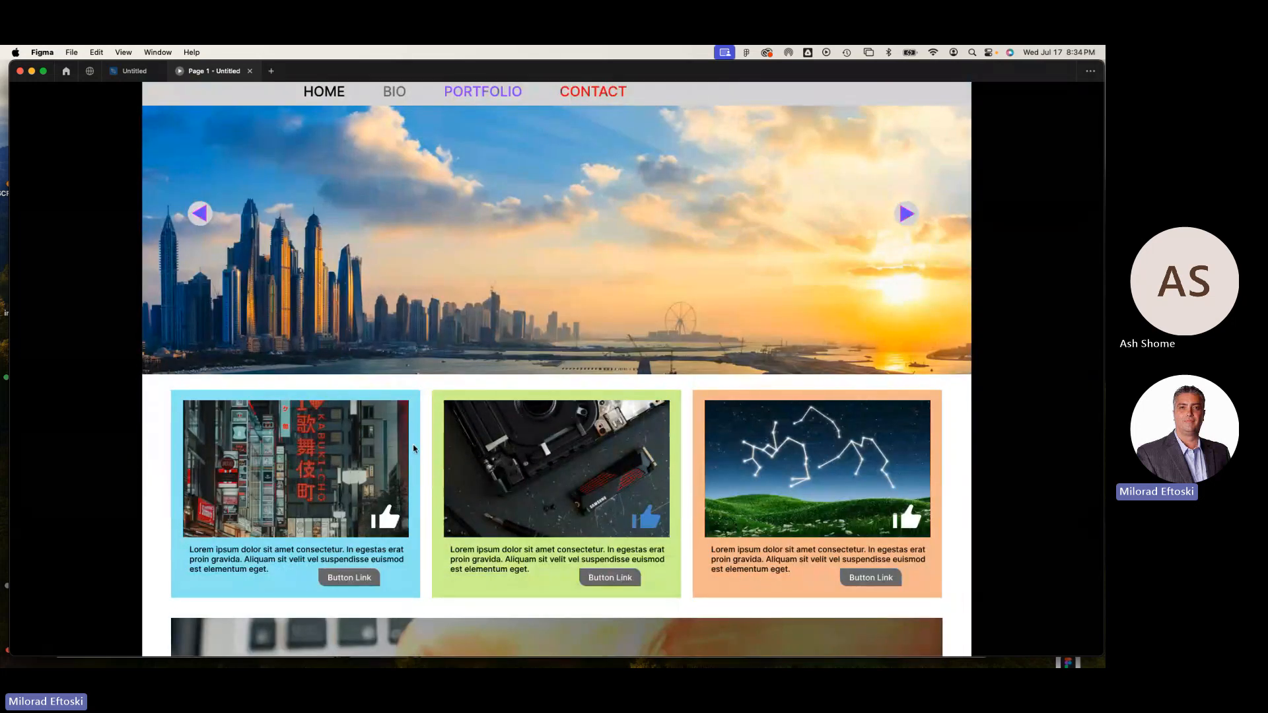
pyautogui.click(389, 522)
pyautogui.scroll(3, 390, 523)
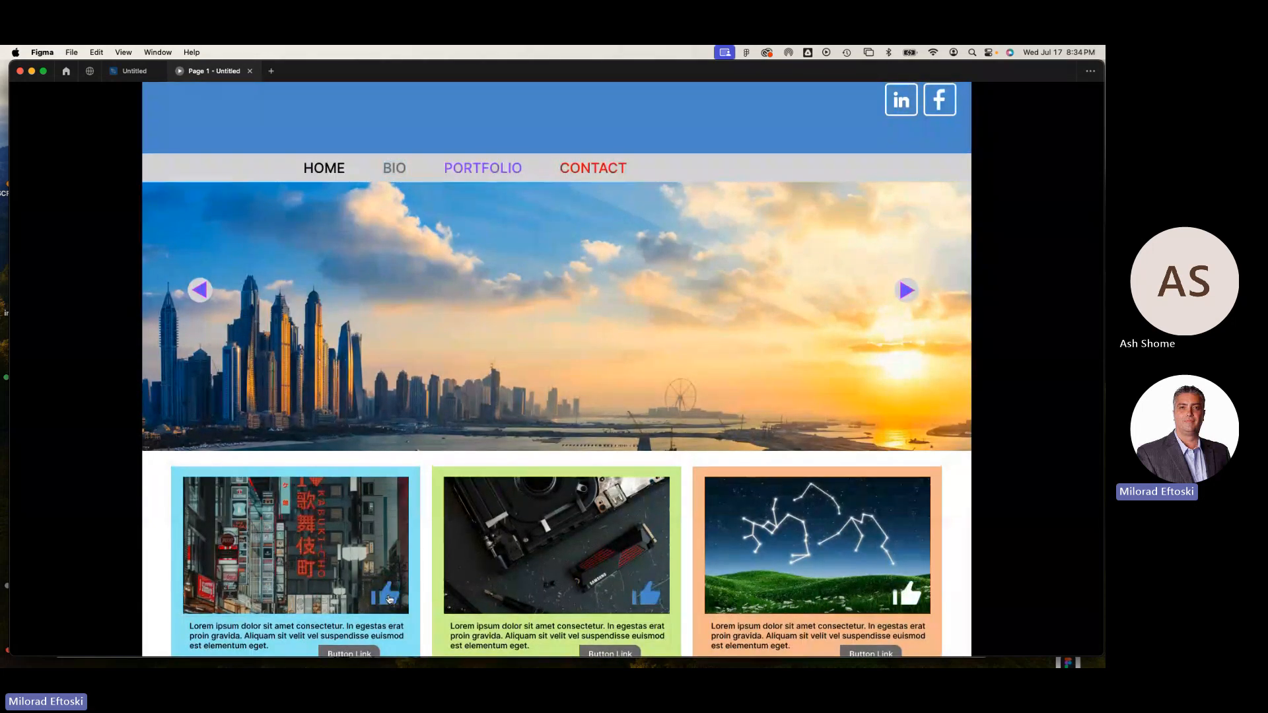
pyautogui.scroll(-8, 450, 557)
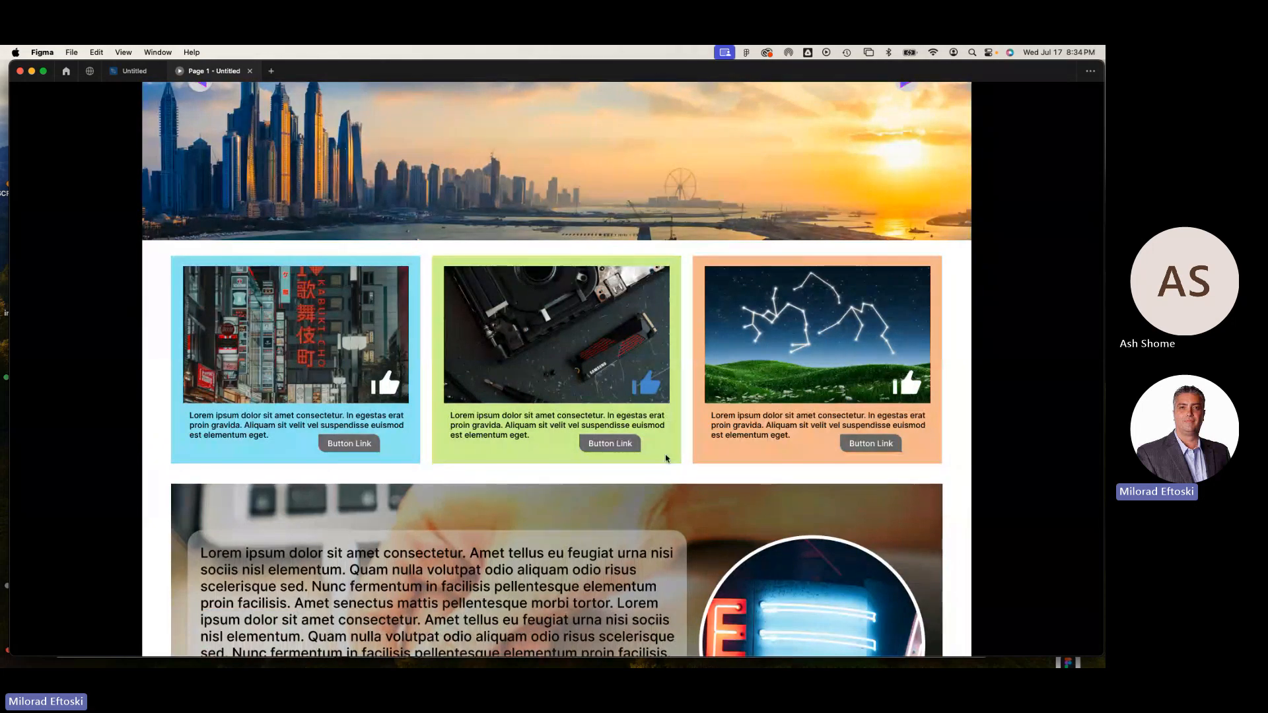
pyautogui.scroll(8, 554, 428)
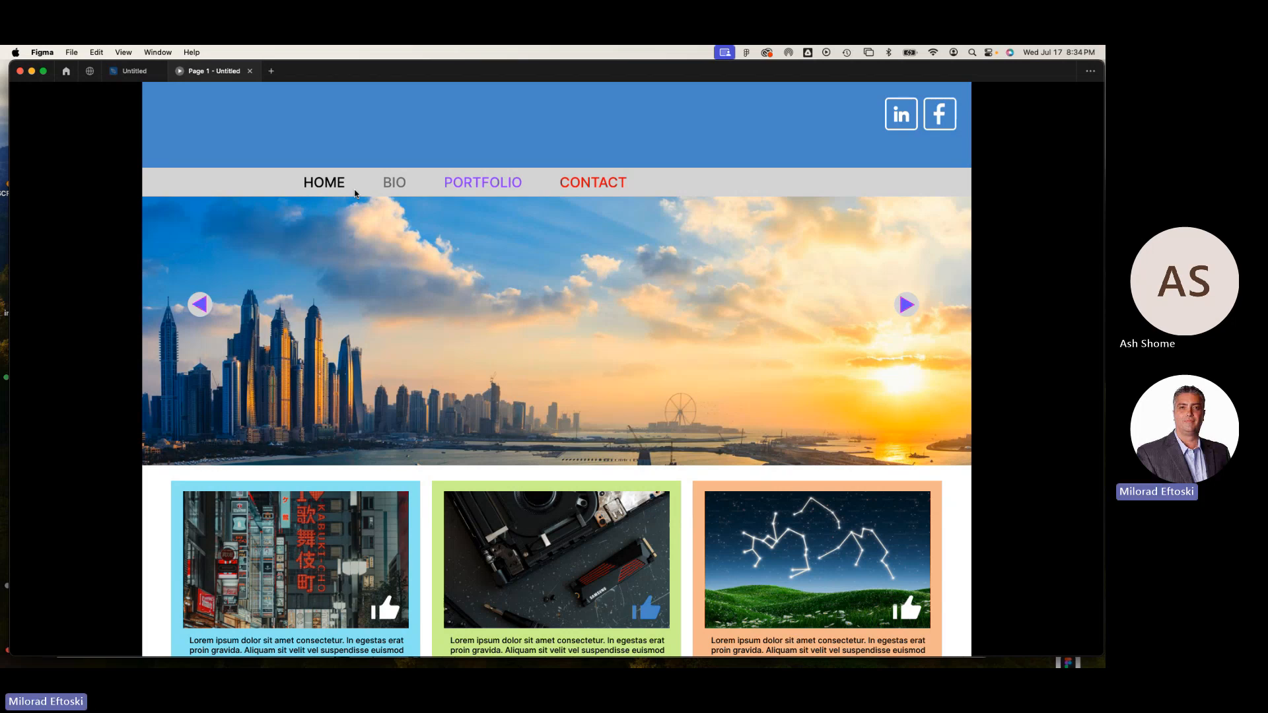
pyautogui.click(249, 72)
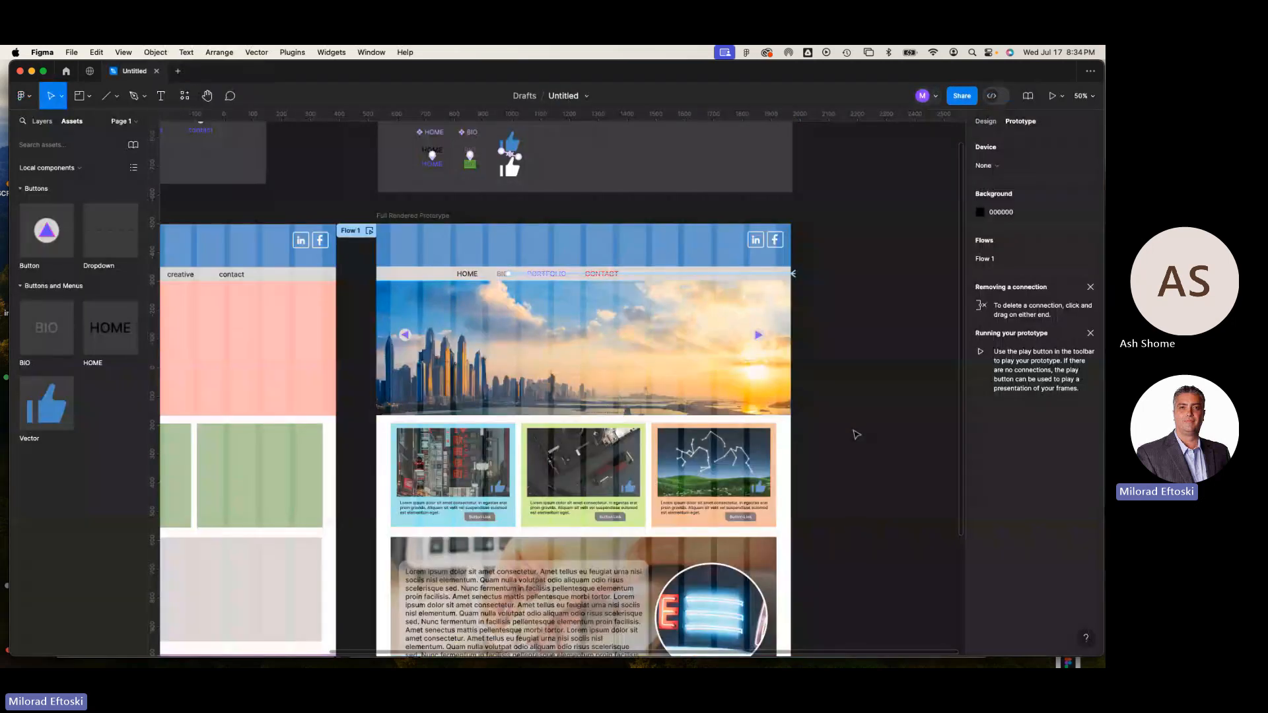
# Duplicate the Full Rendered Prototype frame beside the original while in design mode
pyautogui.moveTo(885, 439); pyautogui.dragTo(745, 419)
pyautogui.press('-')
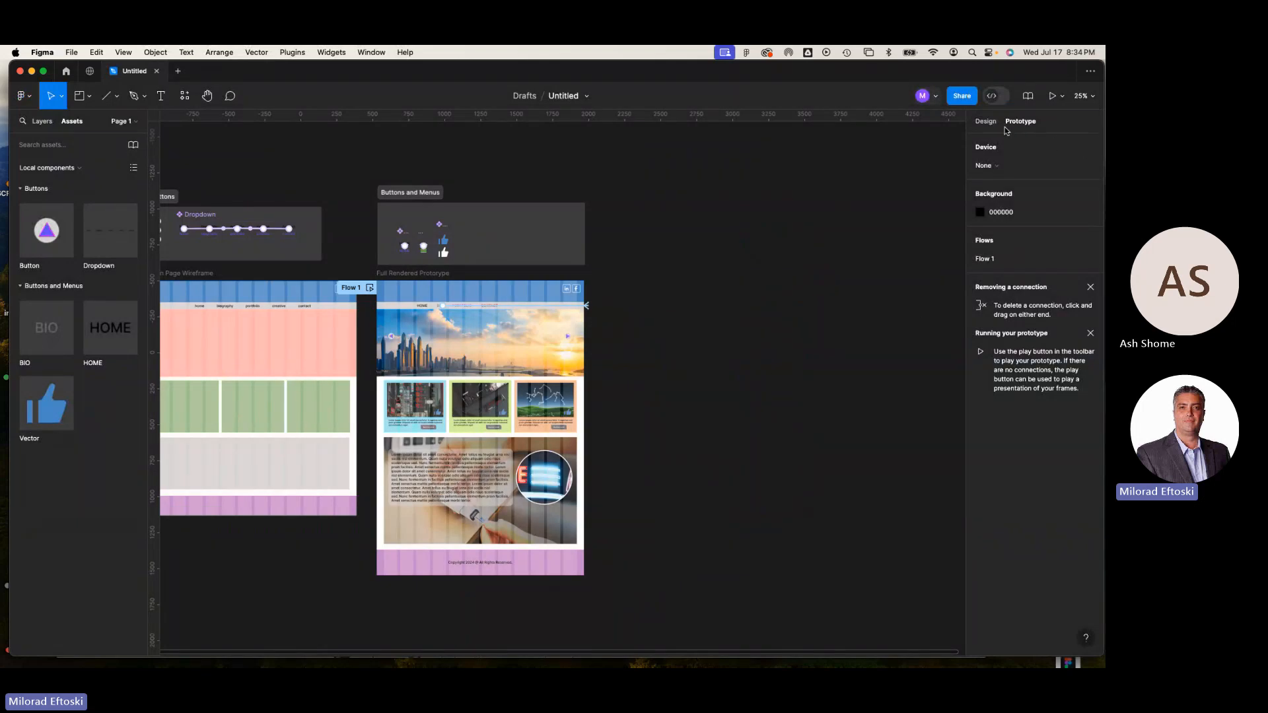
pyautogui.click(985, 121)
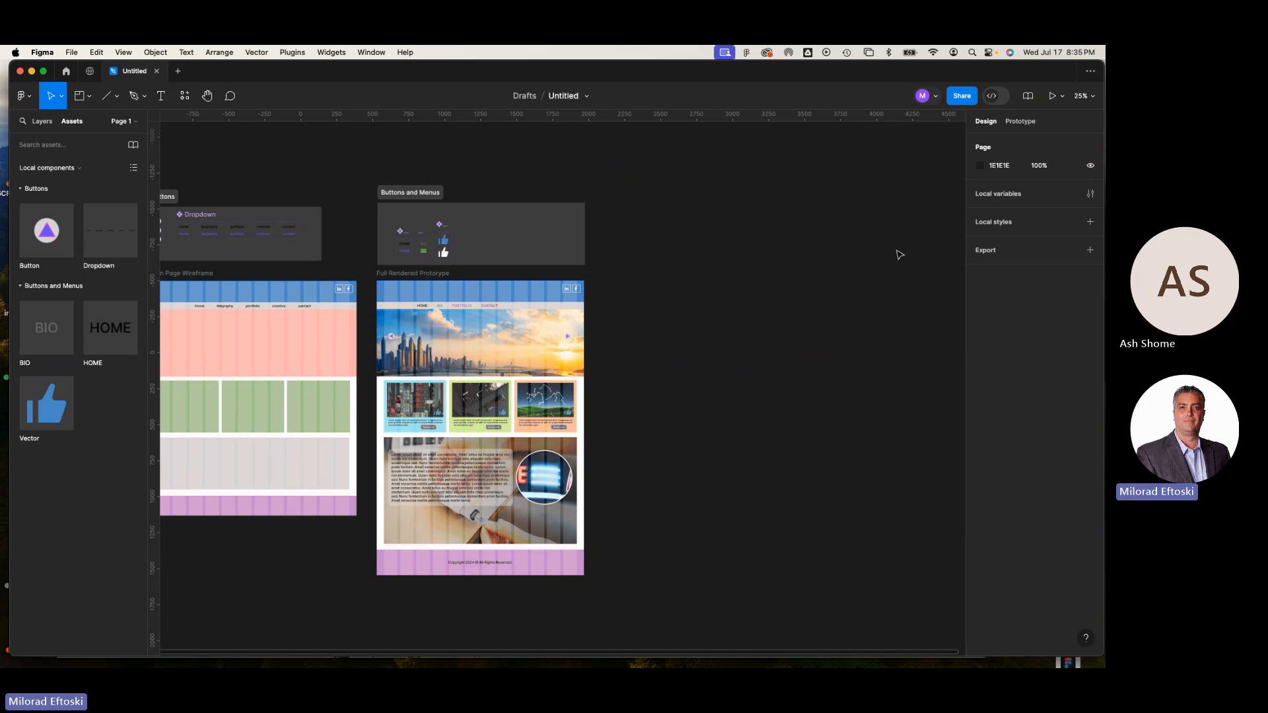
pyautogui.click(422, 276)
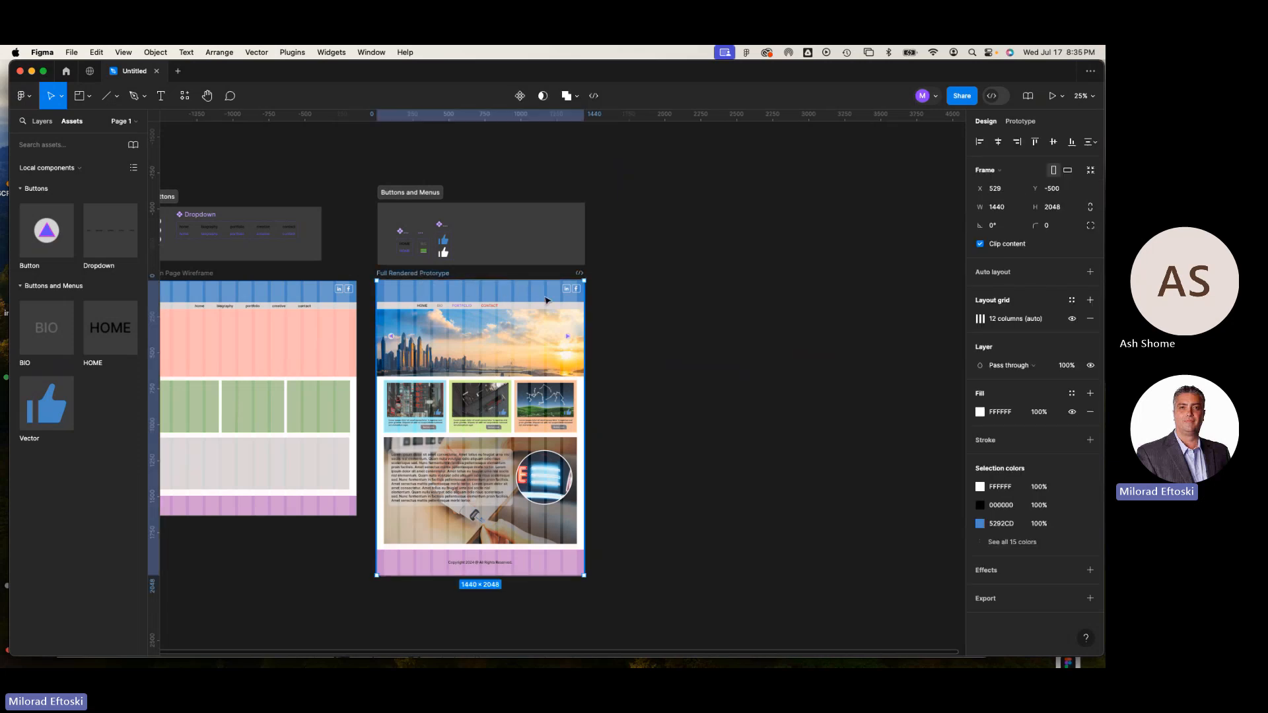
pyautogui.press('super+d')
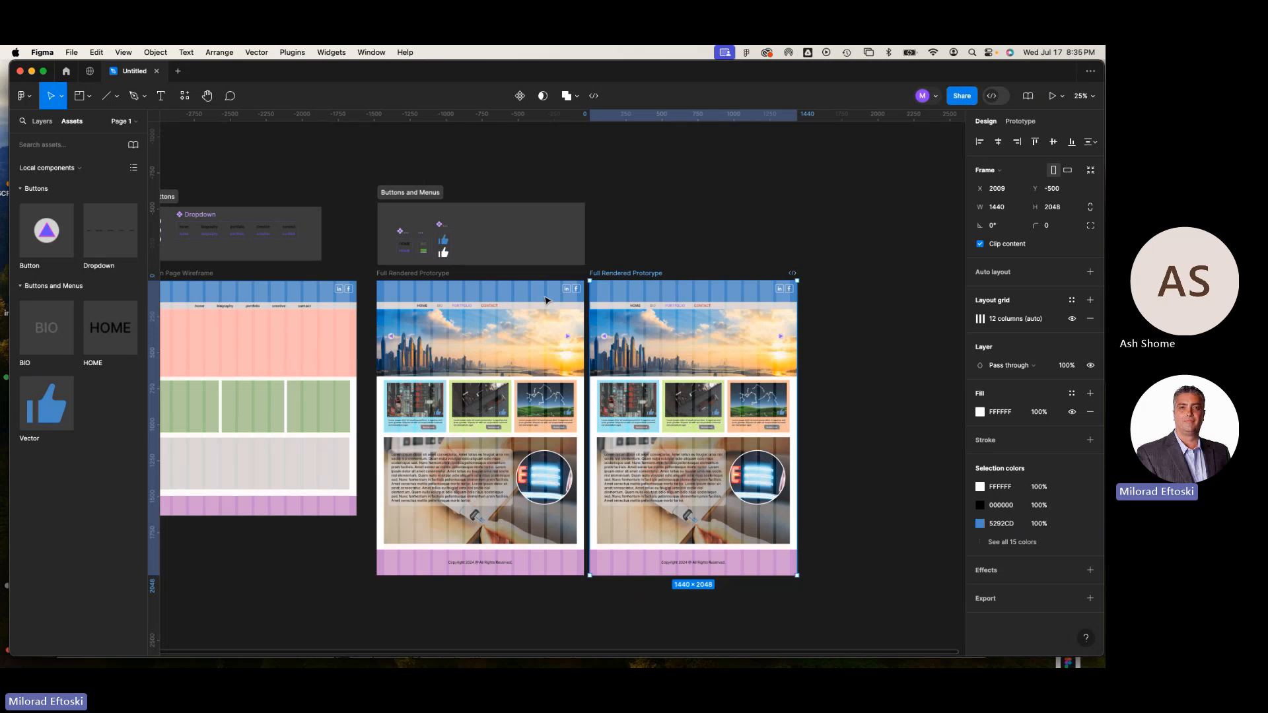
# Delete the skyline banner image and its left arrow button from the duplicated frame
pyautogui.click(624, 334)
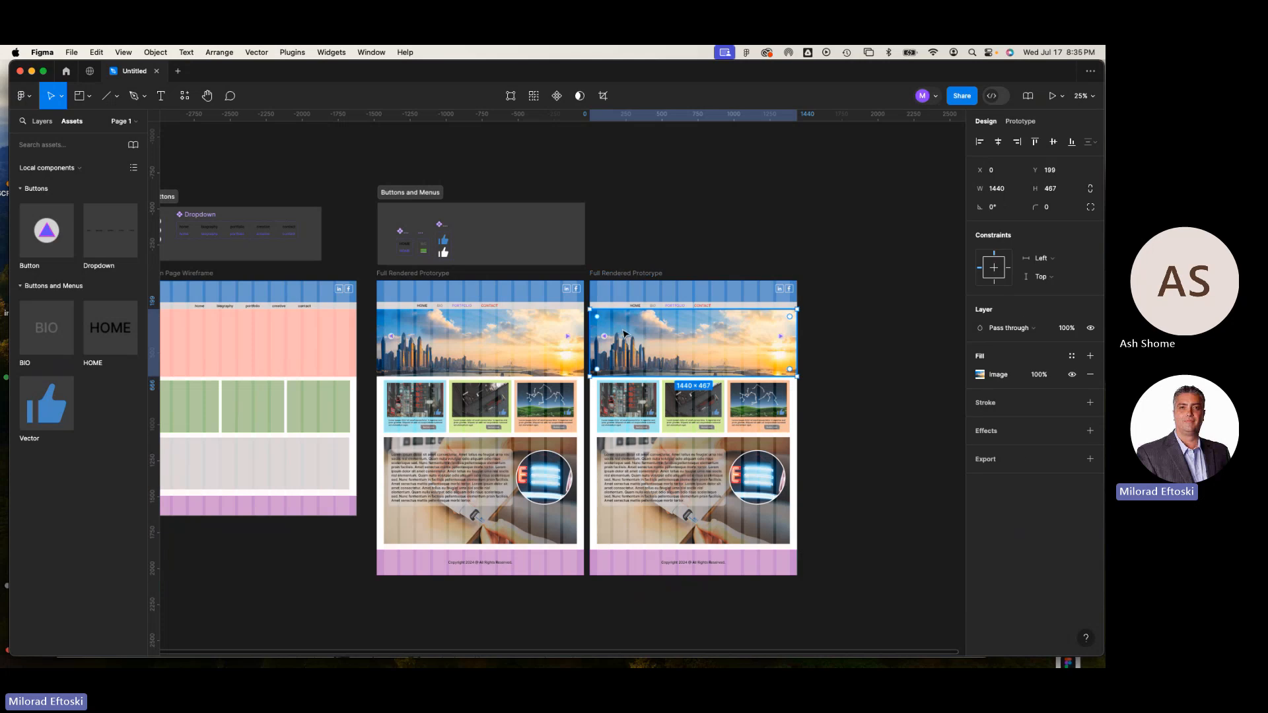
pyautogui.press('Delete')
pyautogui.click(604, 336)
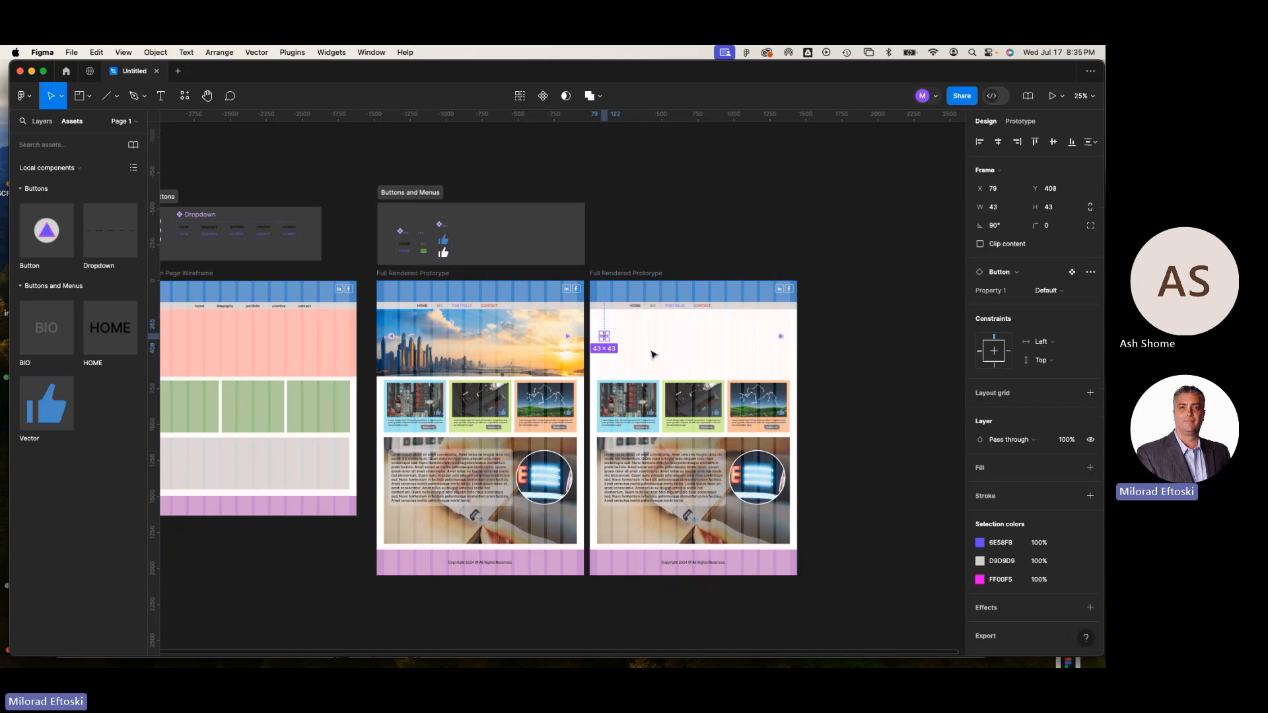
pyautogui.press('Delete')
pyautogui.click(781, 336)
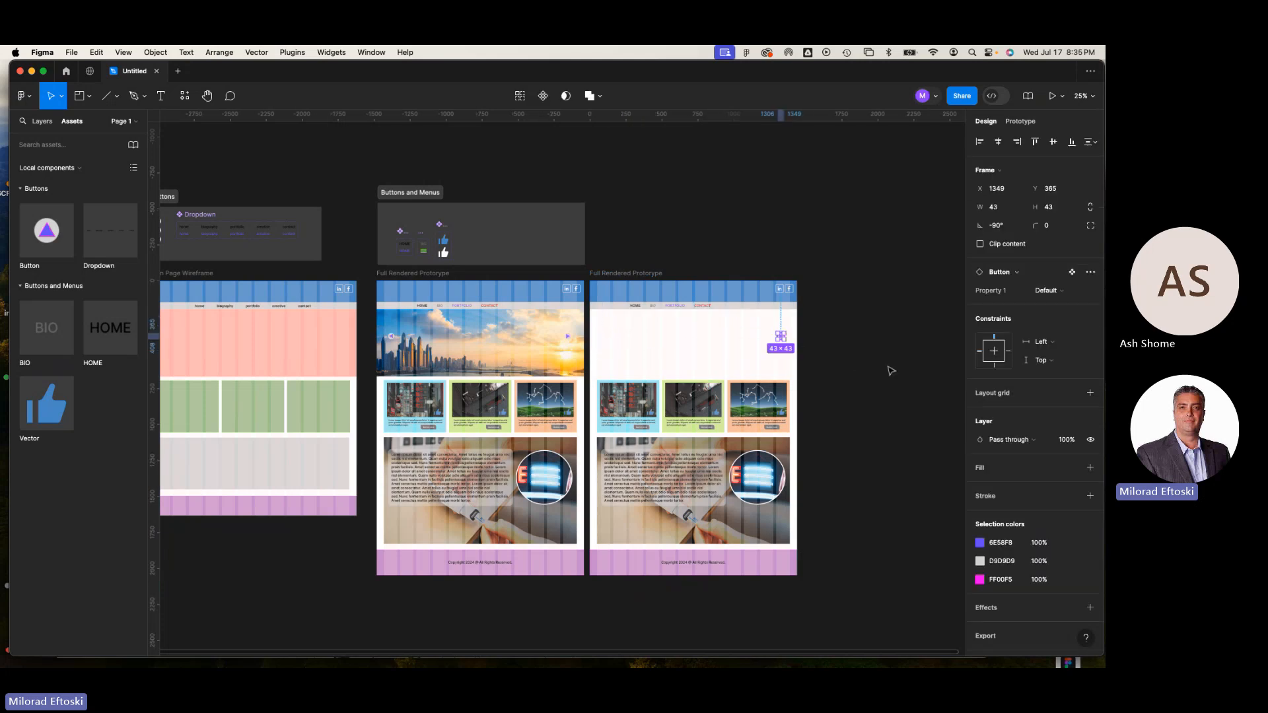
pyautogui.press('Escape')
# Delete the blue, green and orange cards from the duplicated frame
pyautogui.click(637, 411)
pyautogui.press('Delete')
pyautogui.click(694, 409)
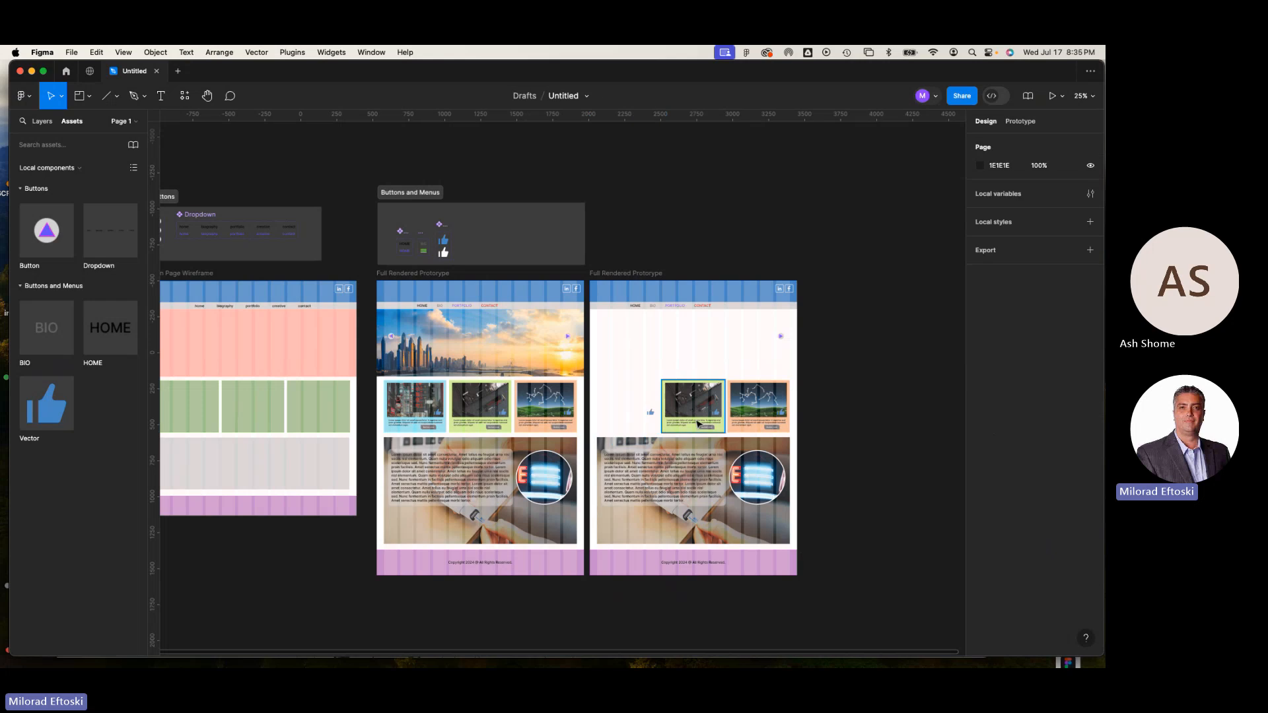
pyautogui.press('Delete')
pyautogui.click(783, 419)
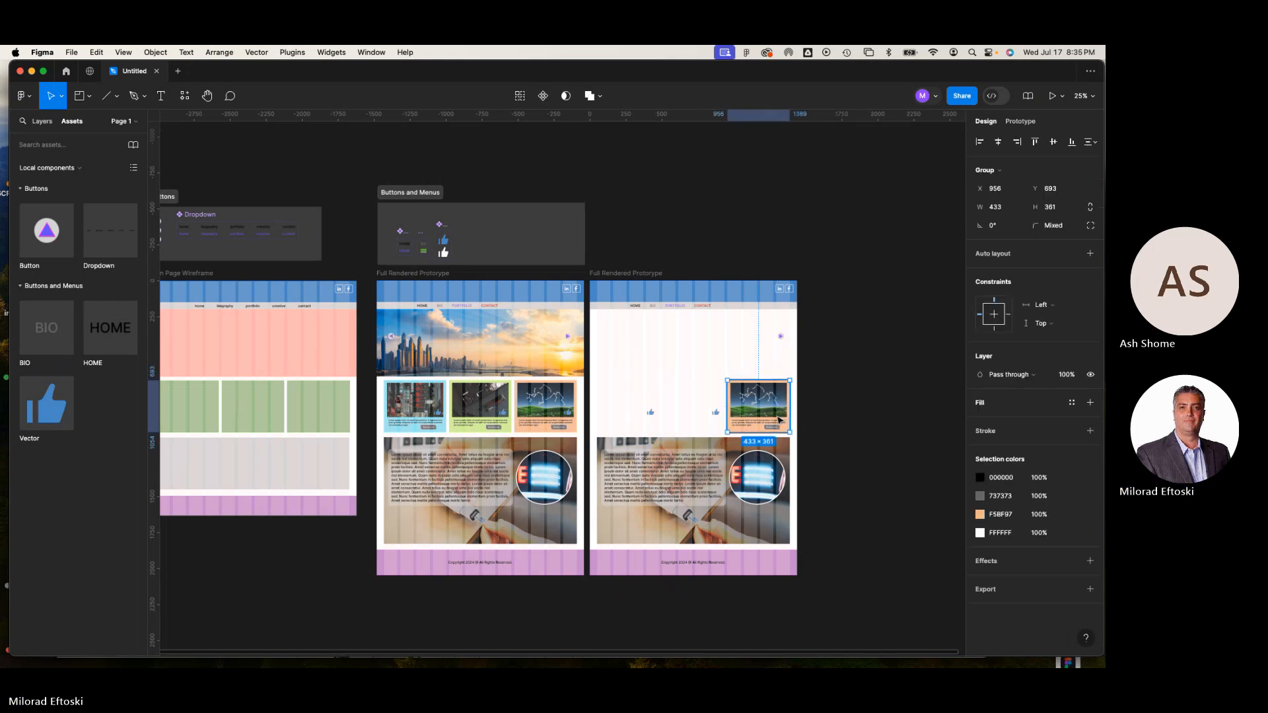
pyautogui.press('Delete')
# Delete the leftover thumbs-up icons and the remaining banner arrow button from the duplicated frame
pyautogui.press('super+equal')
pyautogui.press('super+equal')
pyautogui.hscroll(3, 562, 390)
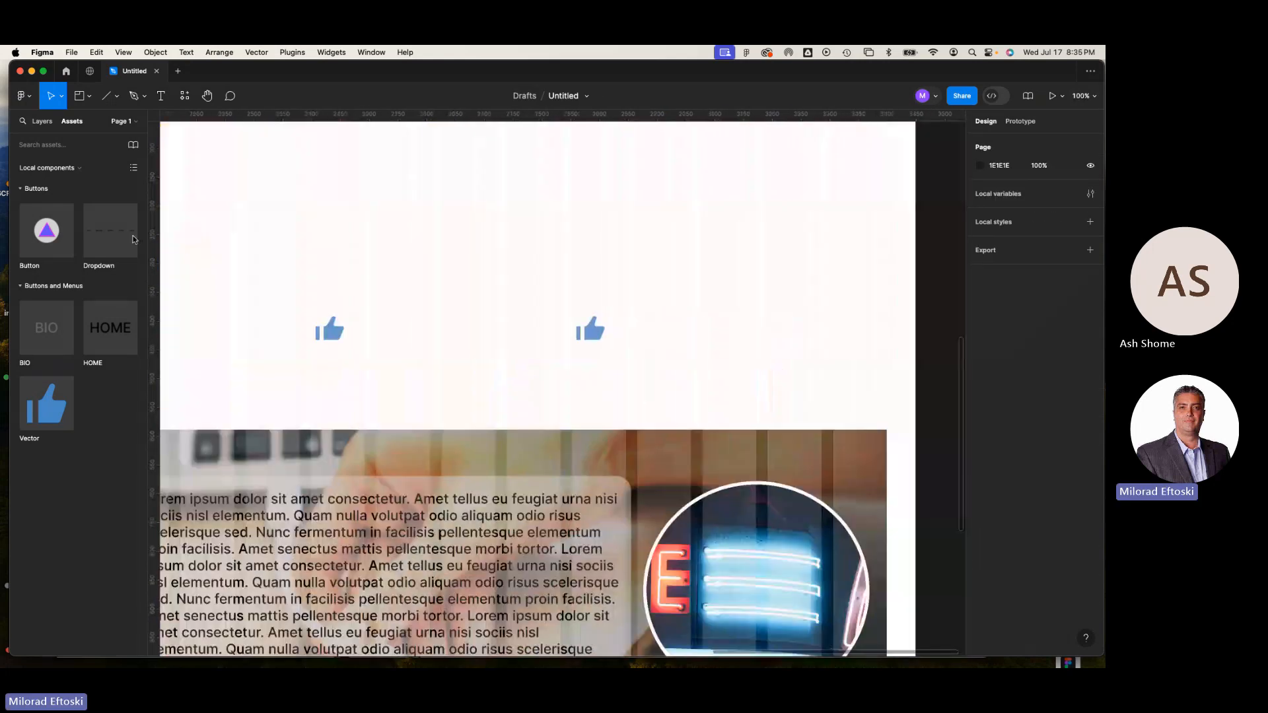
pyautogui.click(306, 324)
pyautogui.press('Delete')
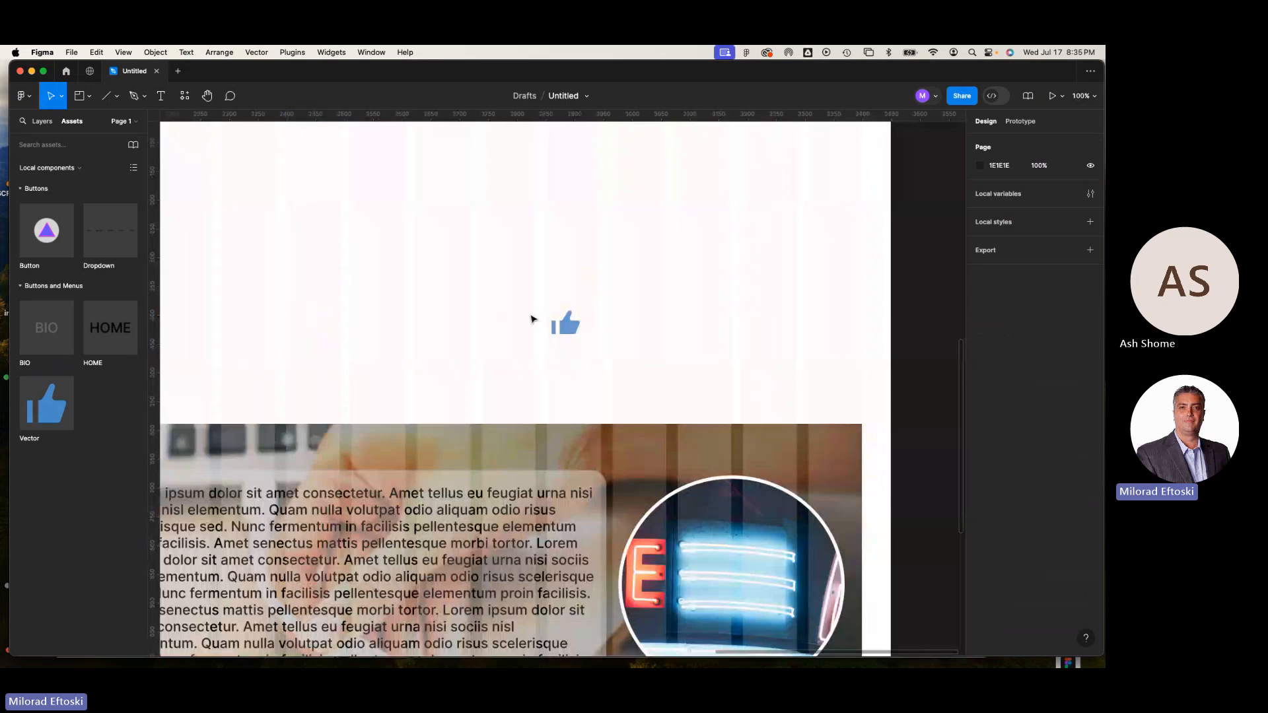
pyautogui.click(566, 324)
pyautogui.press('Delete')
pyautogui.press('super+minus')
pyautogui.press('super+minus')
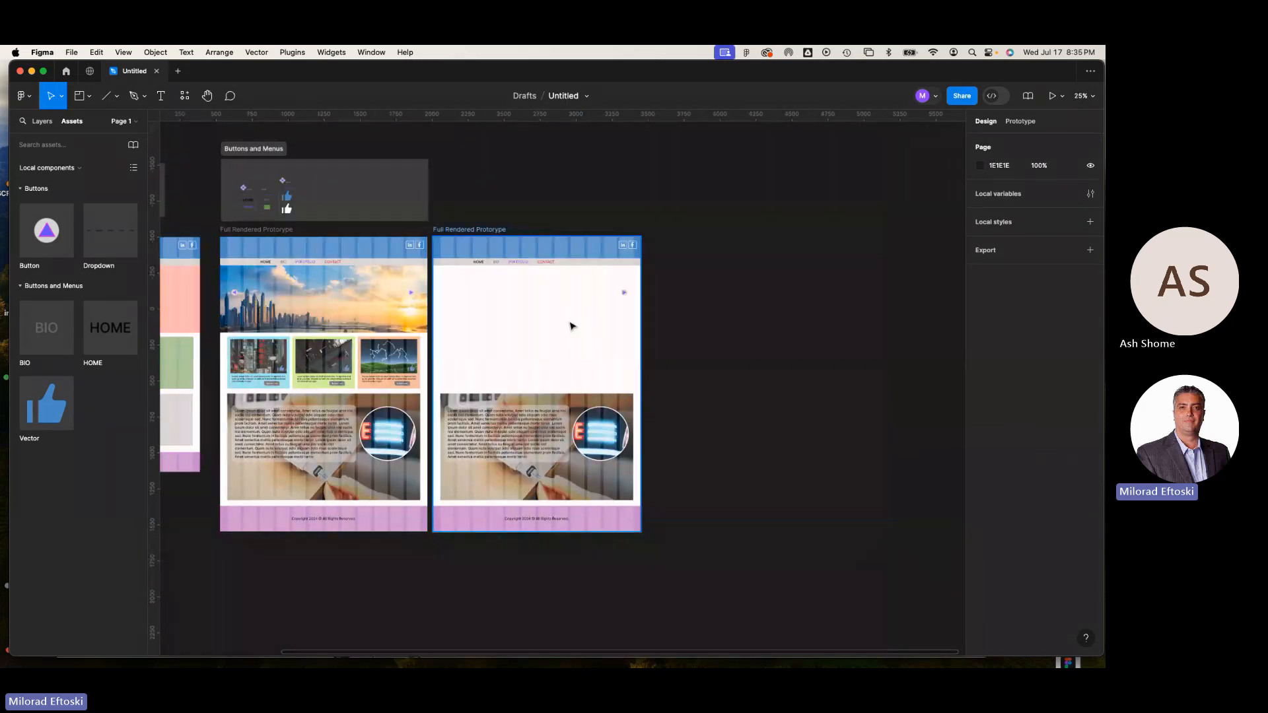
pyautogui.click(625, 296)
pyautogui.press('Delete')
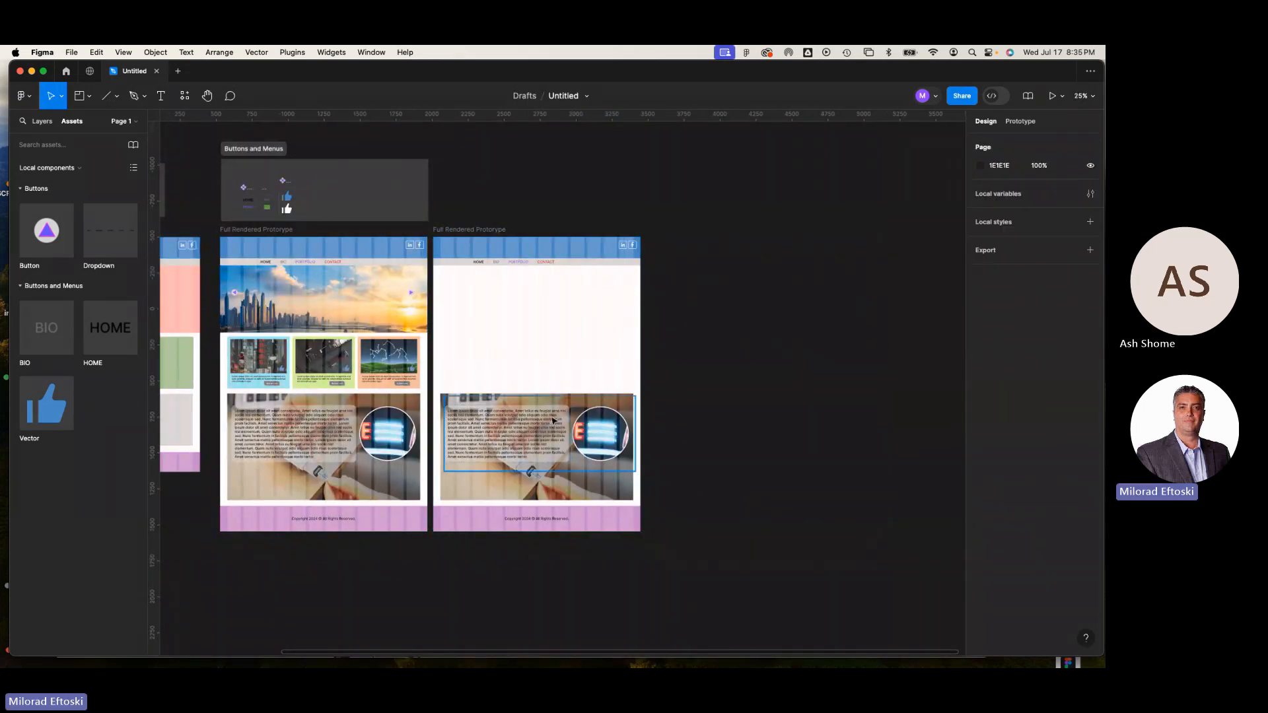
# Move the text-and-image section up below the duplicate's navigation bar and bring the purple copyright footer up beneath it
pyautogui.click(539, 436)
pyautogui.moveTo(682, 395); pyautogui.dragTo(522, 351)
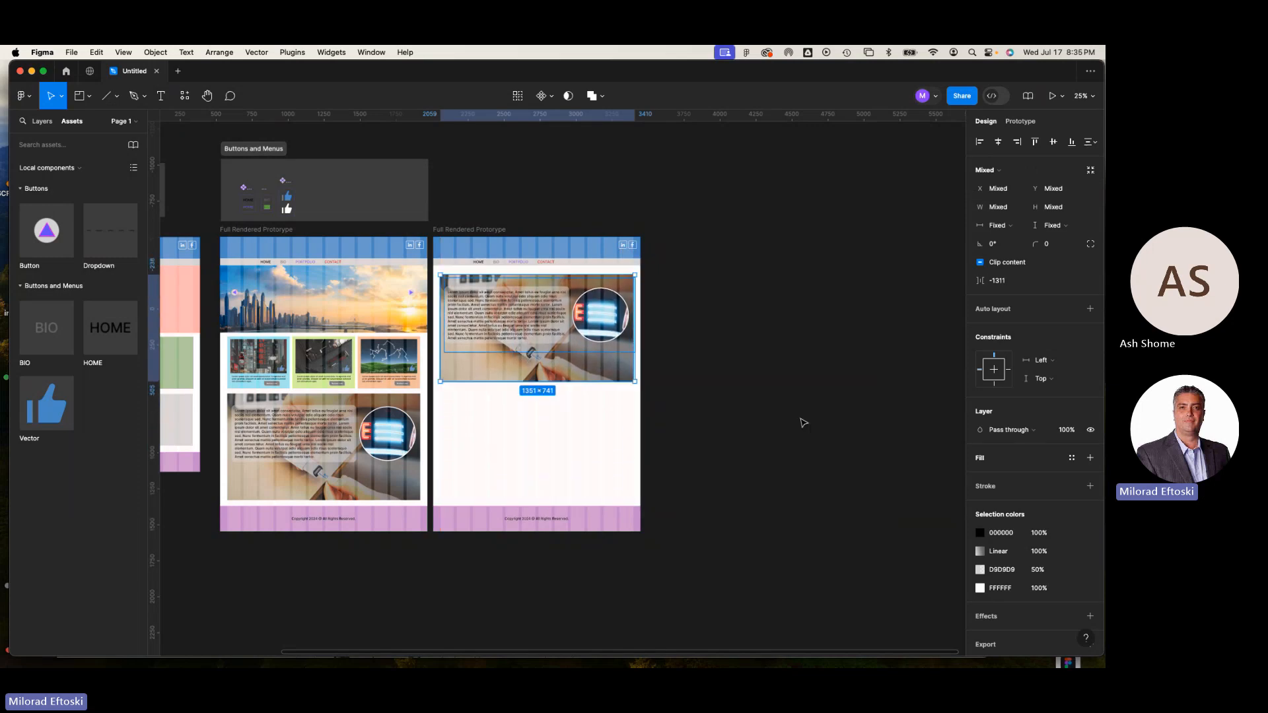
pyautogui.click(547, 525)
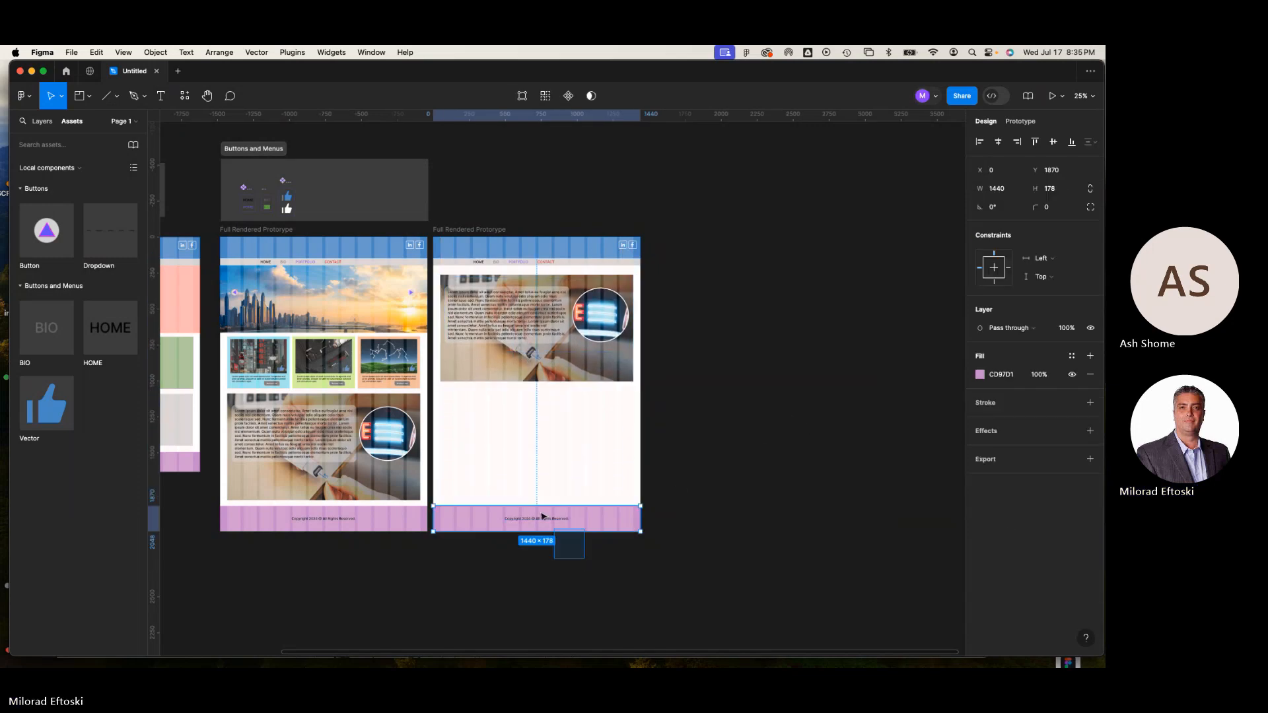
pyautogui.moveTo(548, 525); pyautogui.dragTo(548, 409)
# Shorten the duplicated frame to a height of 1248 so it ends at the footer
pyautogui.click(475, 229)
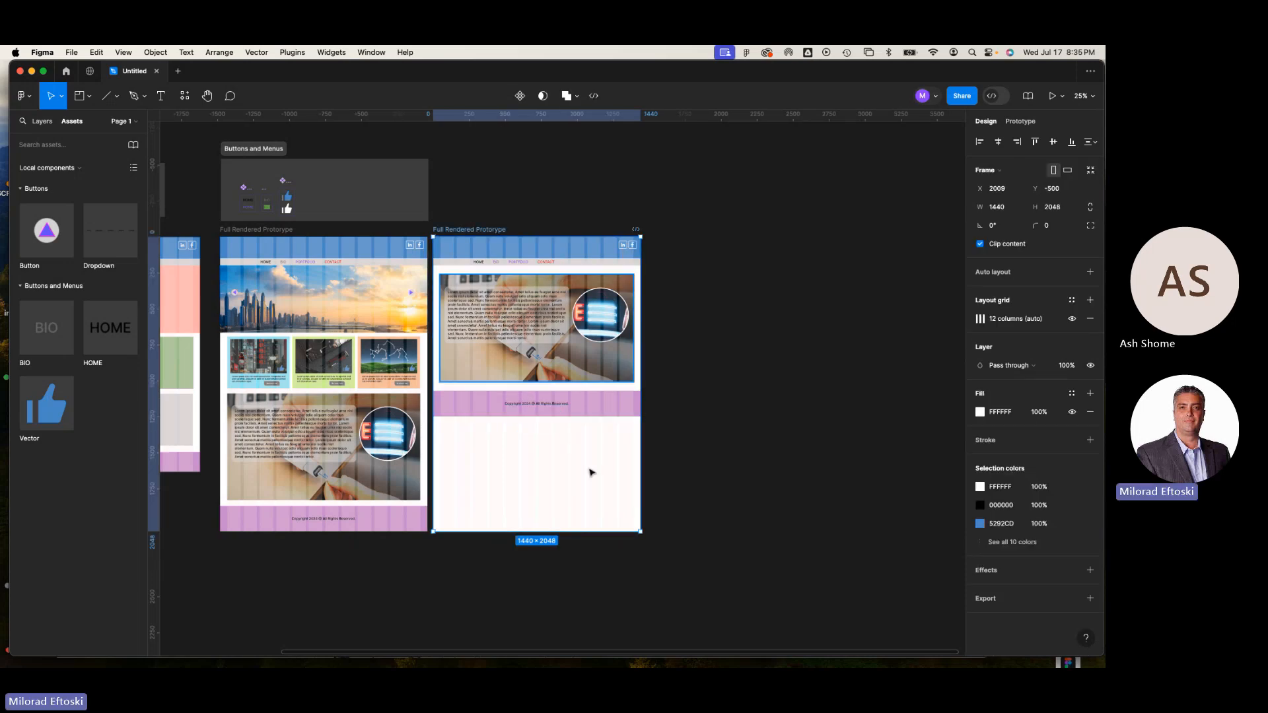
pyautogui.moveTo(545, 532); pyautogui.dragTo(549, 416)
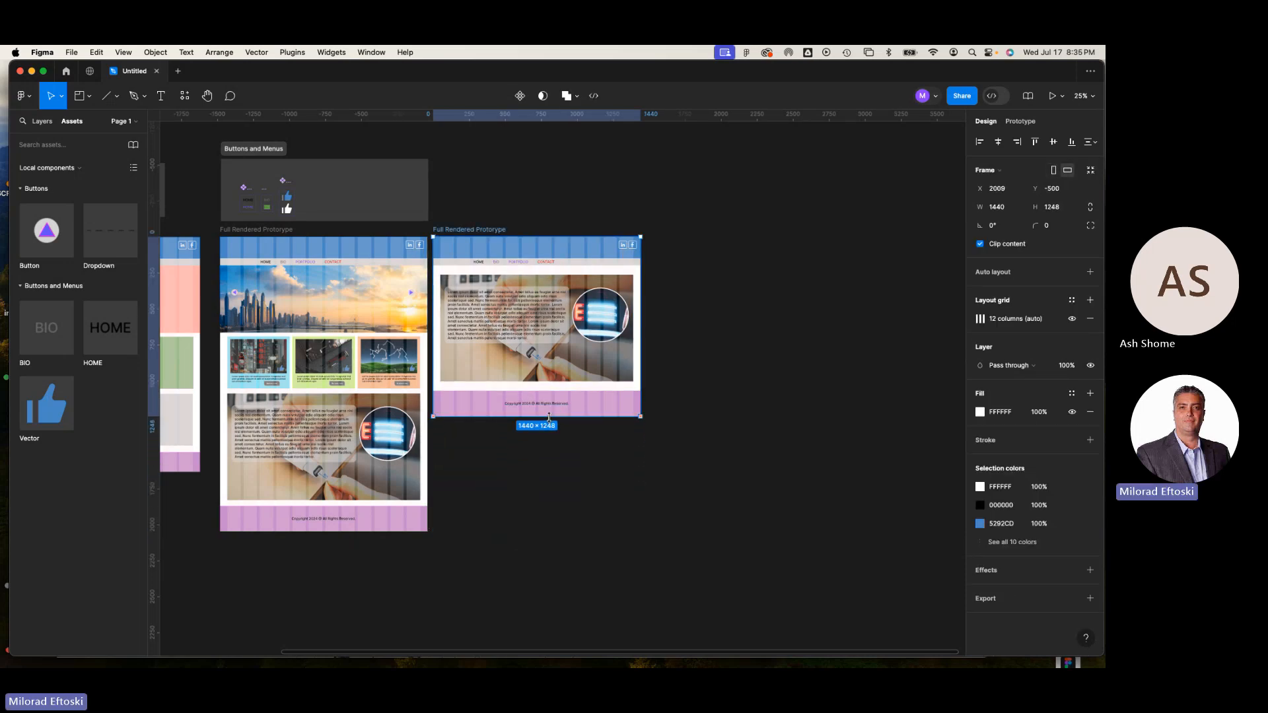
pyautogui.click(632, 477)
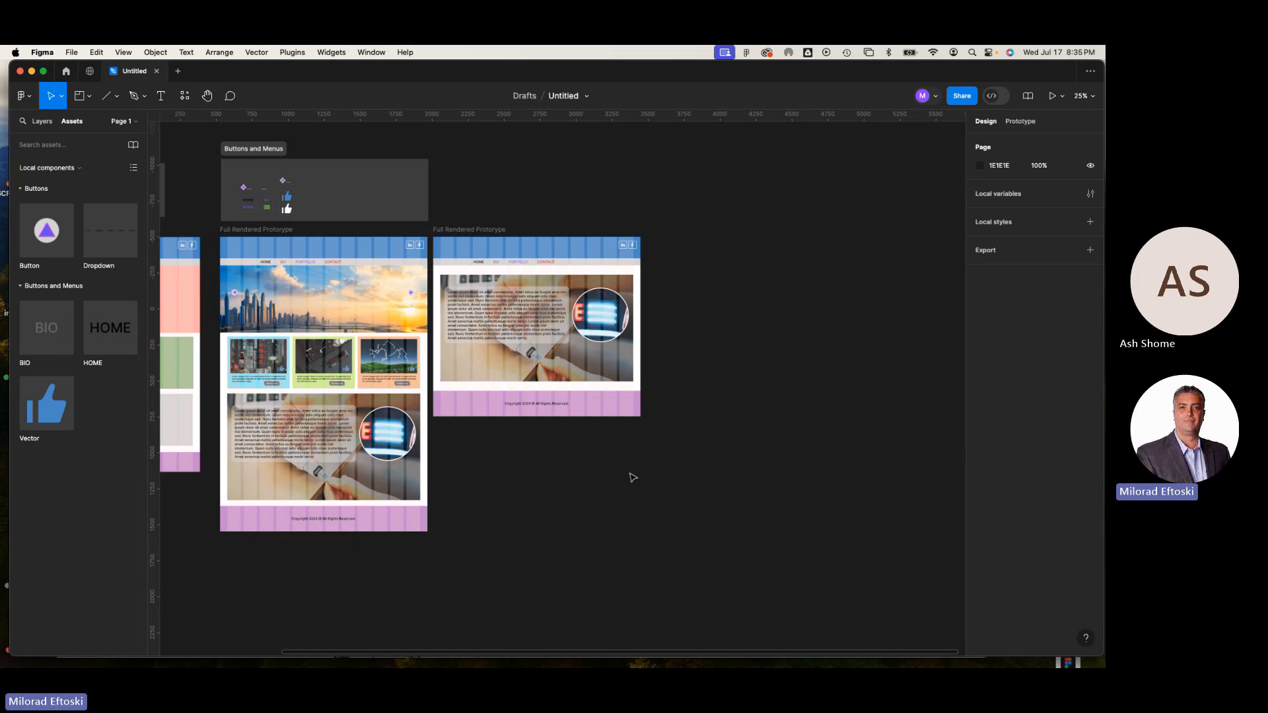
# Move the Lorem ipsum text block and circular image down within the duplicate's background photo to leave room above
pyautogui.press('super+equal')
pyautogui.hscroll(-2, 515, 318)
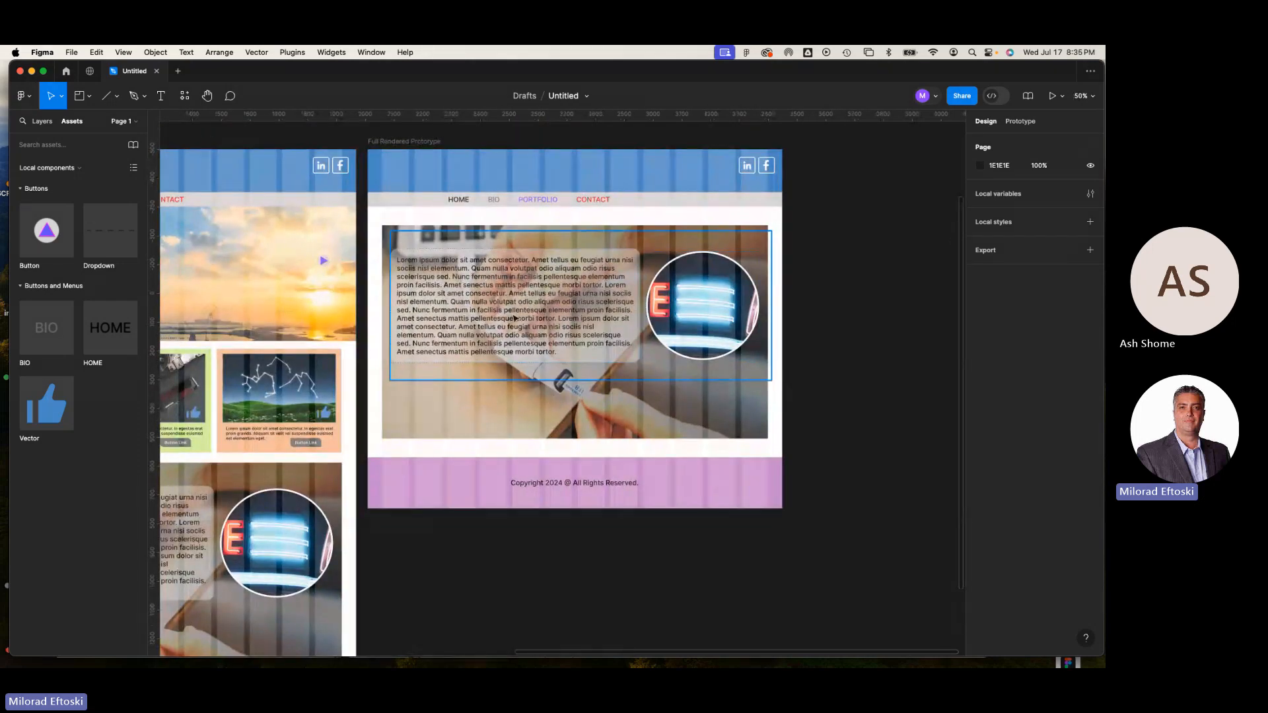
pyautogui.moveTo(515, 318); pyautogui.dragTo(515, 368)
pyautogui.click(874, 365)
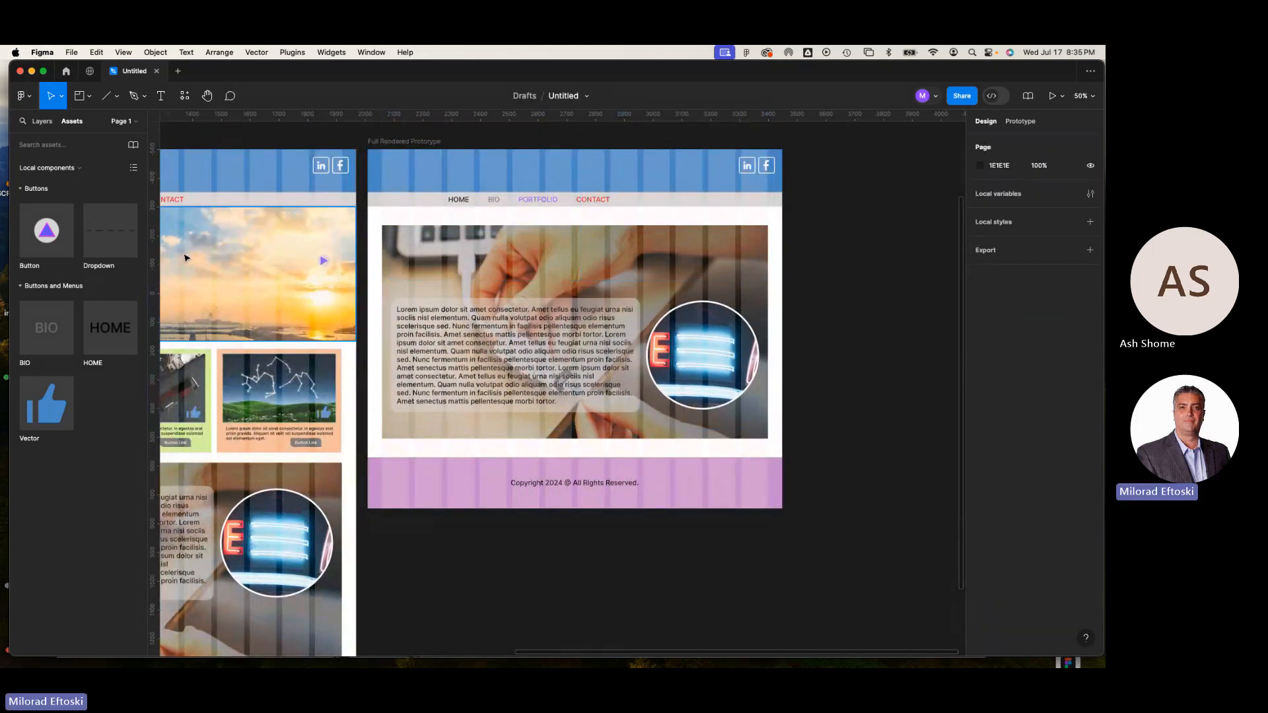
# Add the white heading "BIOGRAPHY SECTION EXAMPLE" above the Lorem ipsum text block in the duplicated frame
pyautogui.click(162, 99)
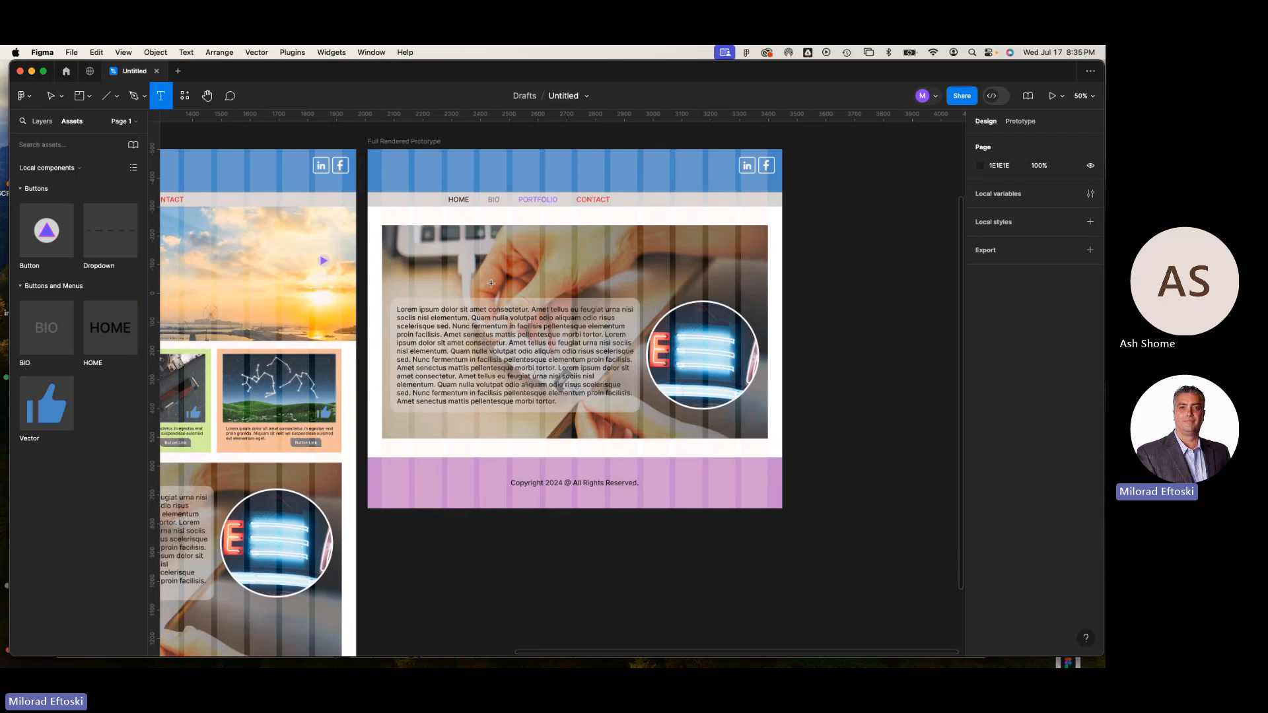
pyautogui.click(503, 284)
pyautogui.write('B')
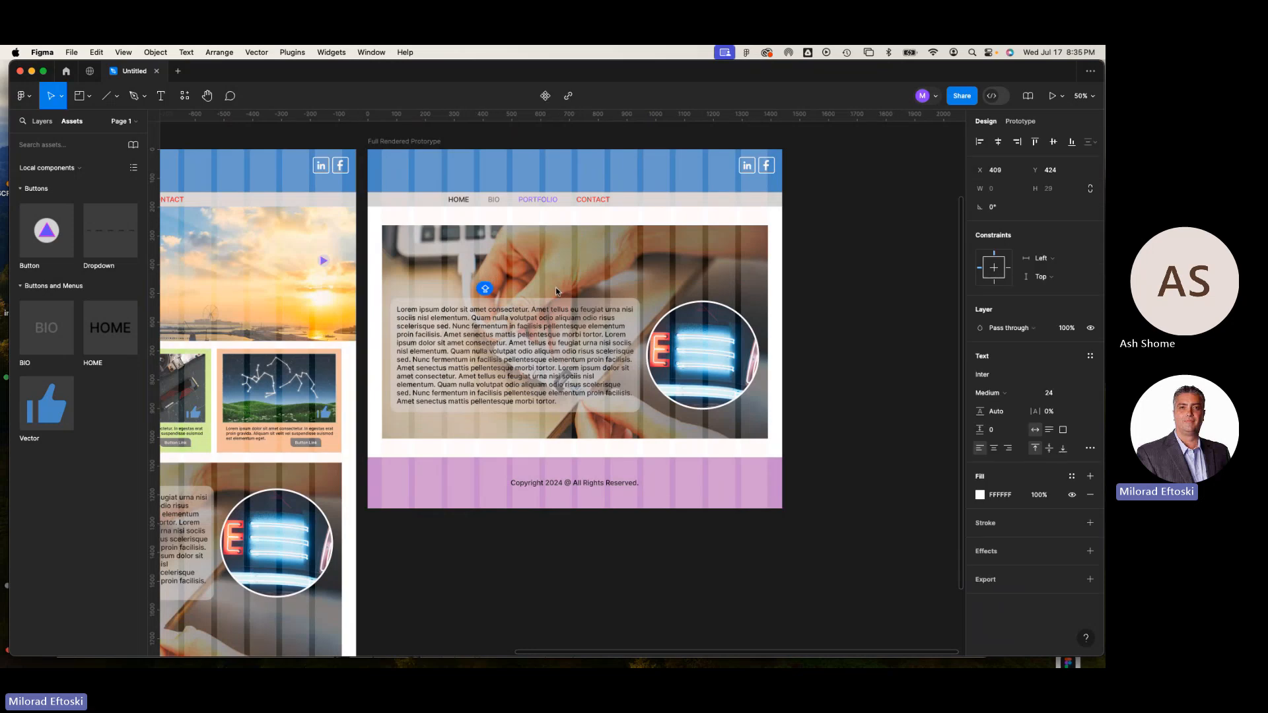
pyautogui.write('IOGRAPHY')
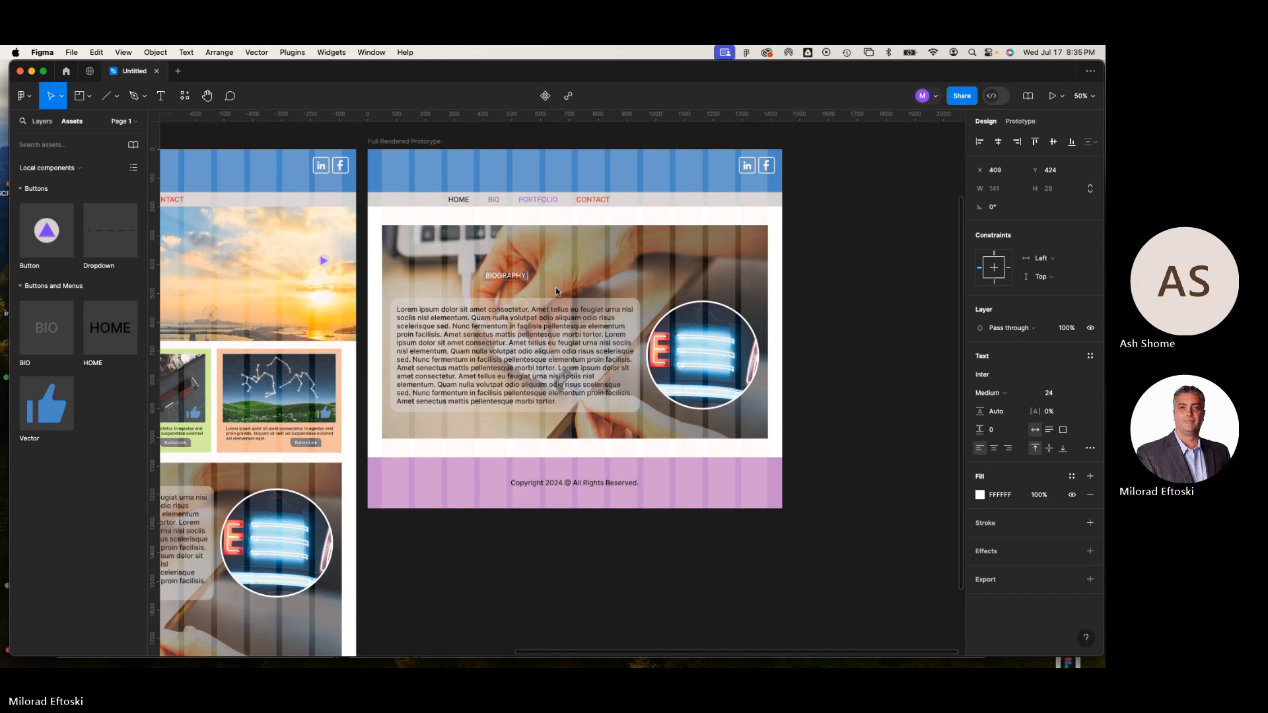
pyautogui.write(' SECTION EXA')
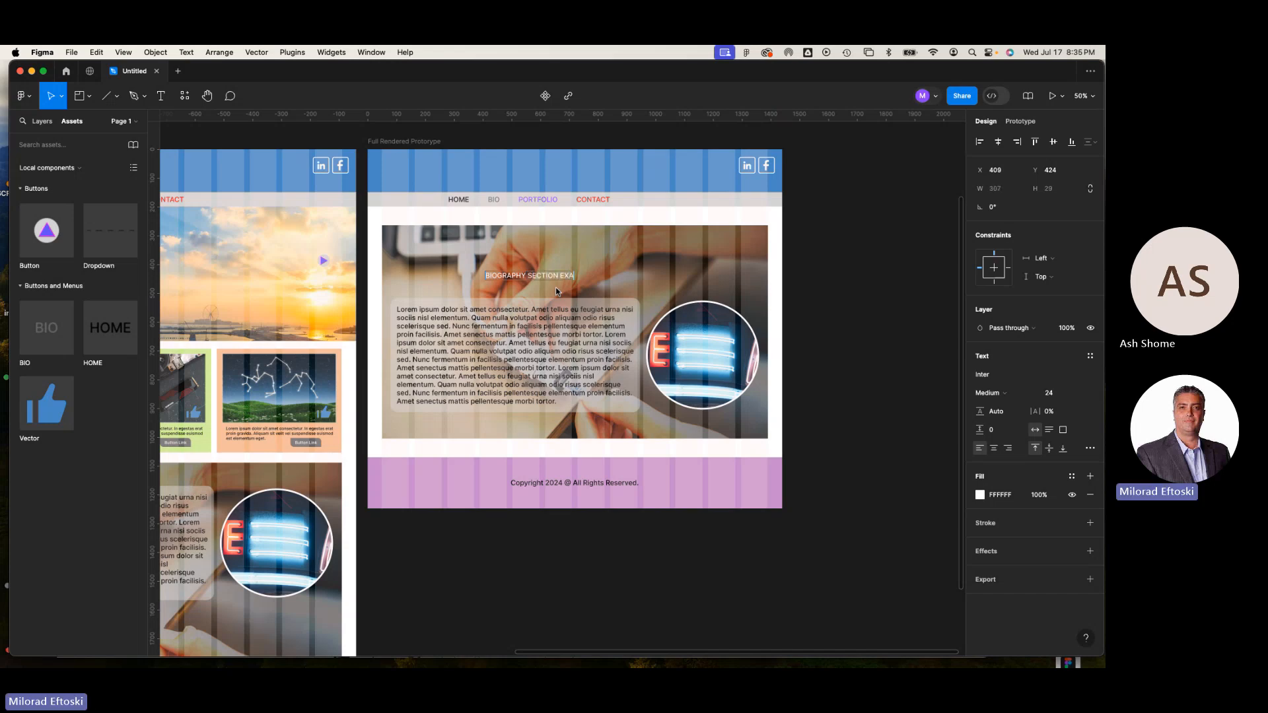
pyautogui.write('MPLE')
# Set the biography heading's font size to 29 and enlarge its text box to about 661 × 91
pyautogui.tripleClick(524, 276)
pyautogui.press('Escape')
pyautogui.press('super+shift+period')
pyautogui.press('super+shift+period')
pyautogui.press('super+shift+period')
pyautogui.press('super+shift+period')
pyautogui.press('super+shift+period')
pyautogui.press('super+shift+period')
pyautogui.press('super+shift+period')
pyautogui.press('super+shift+comma')
pyautogui.press('super+shift+comma')
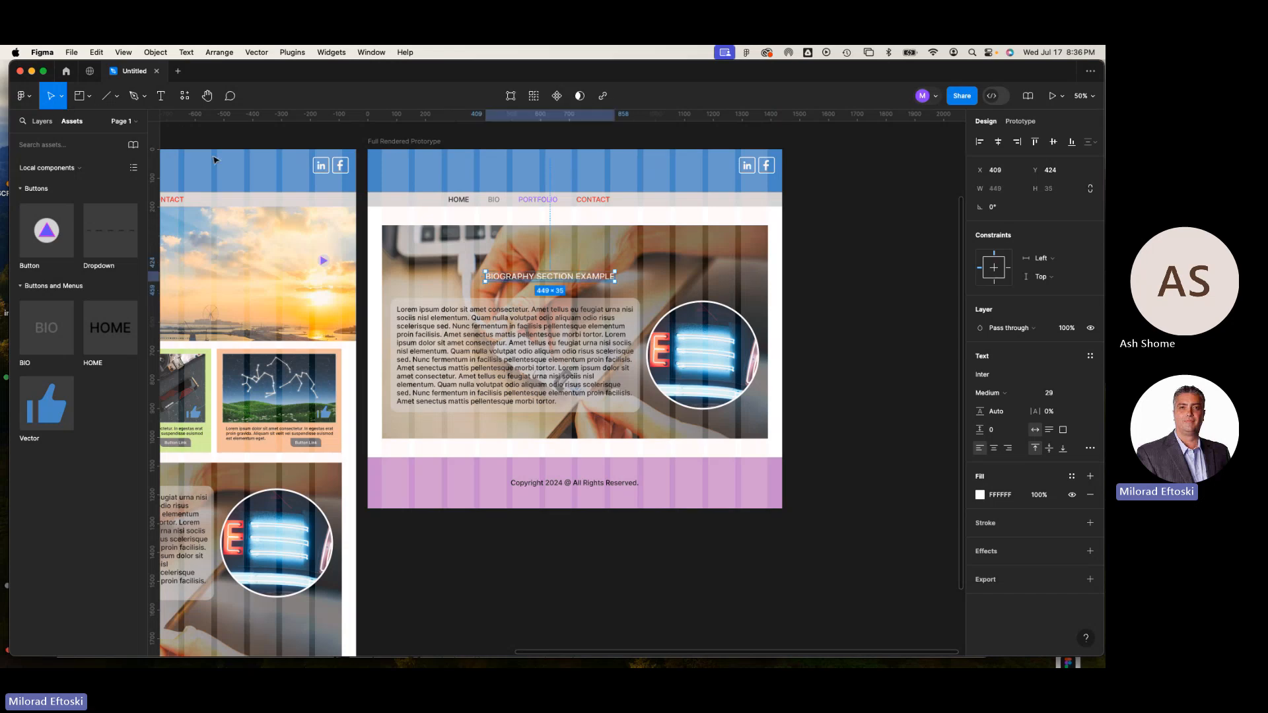
pyautogui.moveTo(626, 259); pyautogui.dragTo(675, 256)
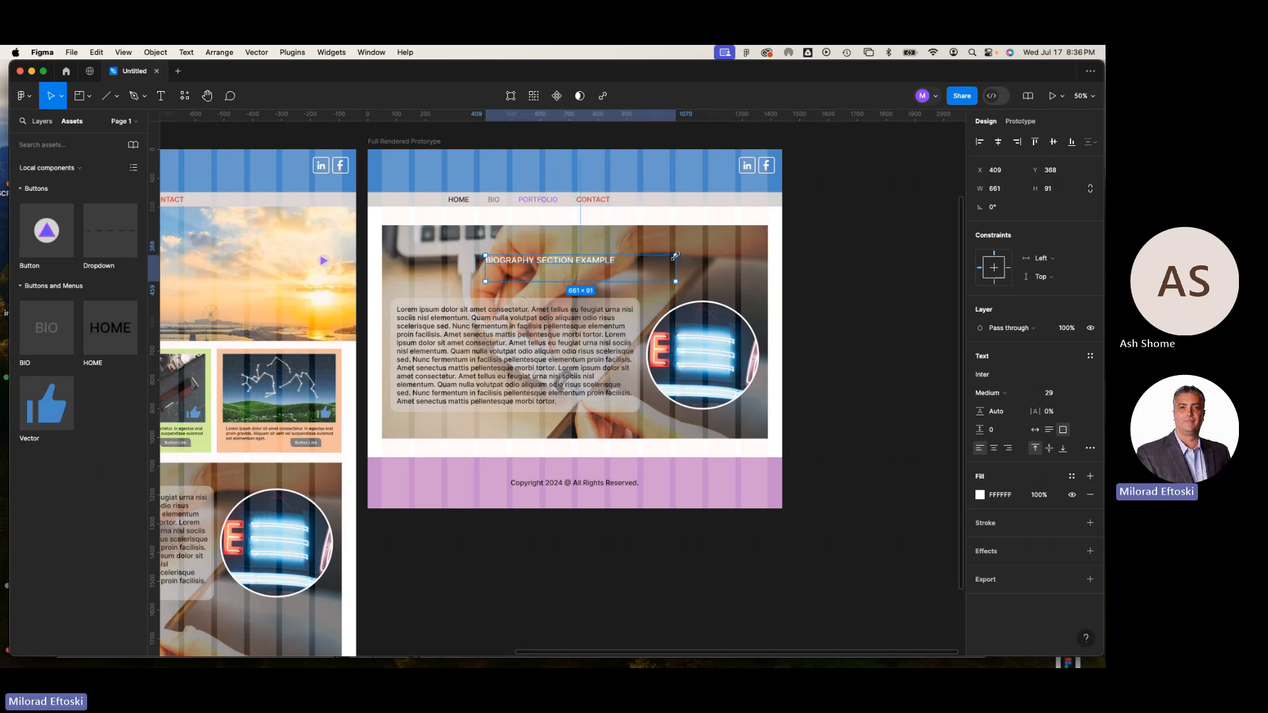
# Undo the biography heading's text box enlargement, then scale the heading proportionally to about 936 × 73 at about X 228, Y 358
pyautogui.press('super+z')
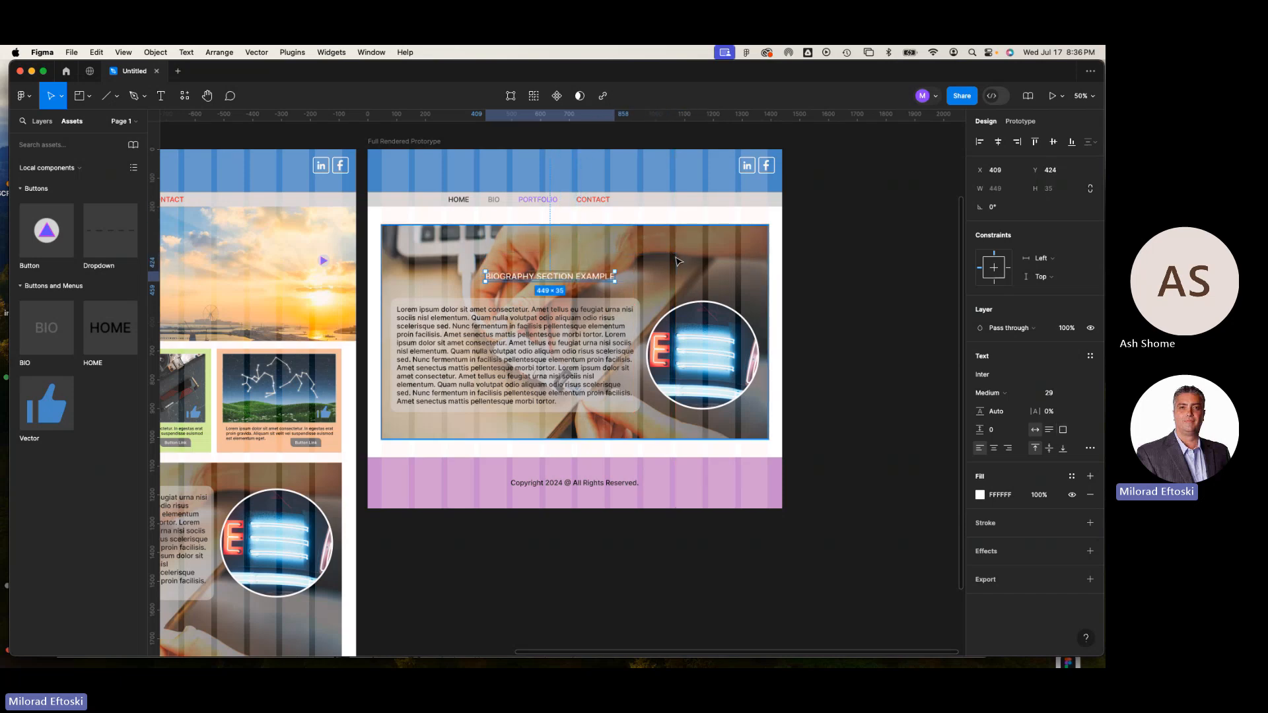
pyautogui.click(61, 96)
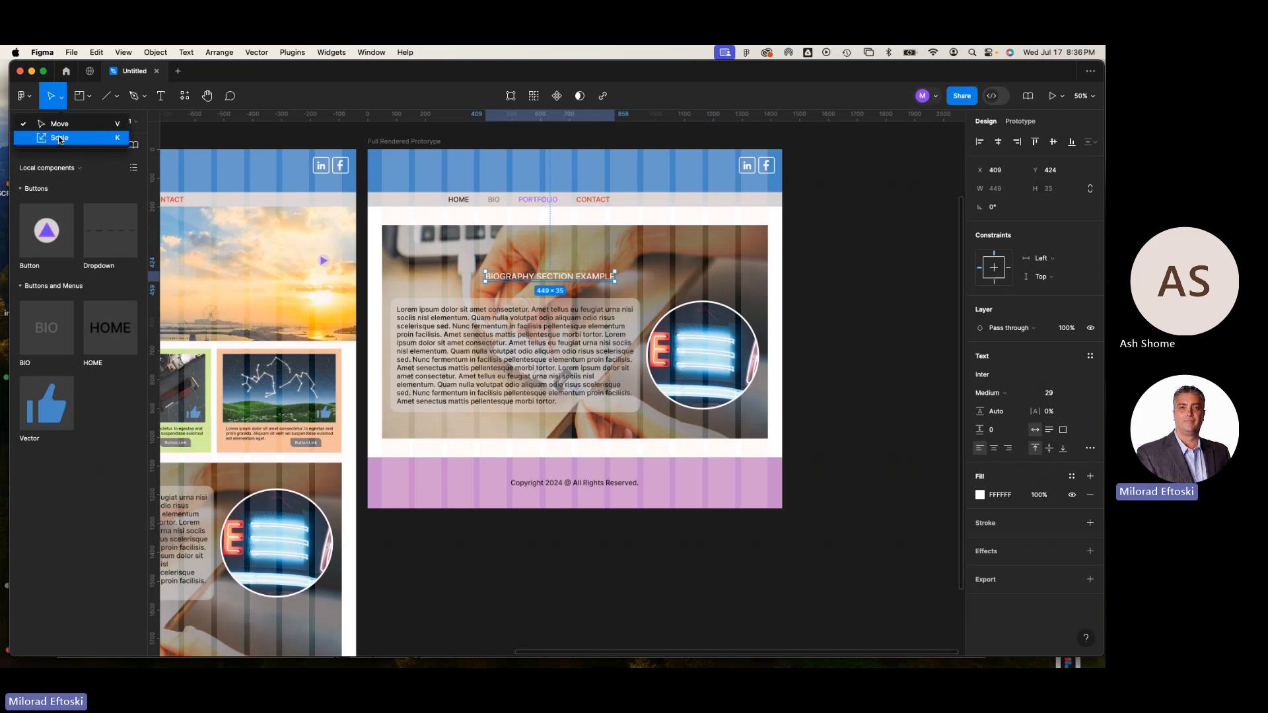
pyautogui.click(59, 138)
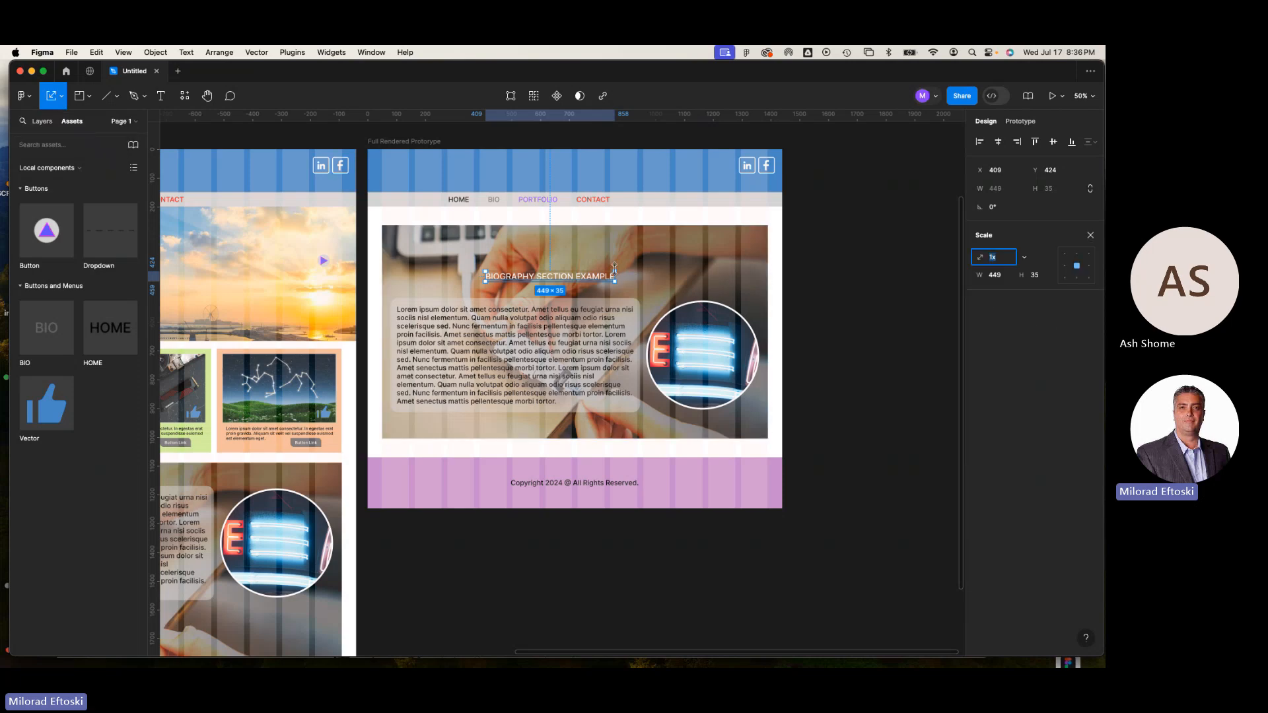
pyautogui.moveTo(619, 268); pyautogui.dragTo(710, 264)
pyautogui.moveTo(620, 262)
pyautogui.mouseDown()
pyautogui.moveTo(654, 273)
pyautogui.moveTo(604, 269)
pyautogui.mouseUp()
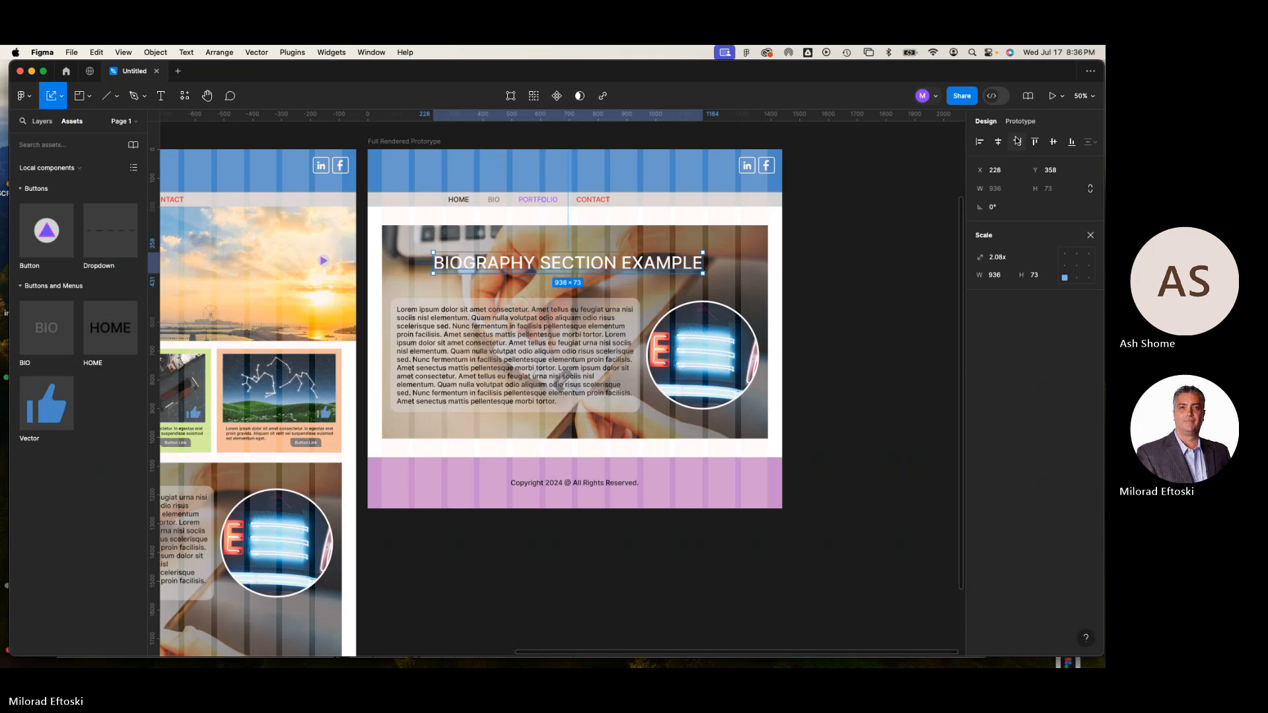
pyautogui.click(865, 342)
pyautogui.click(657, 264)
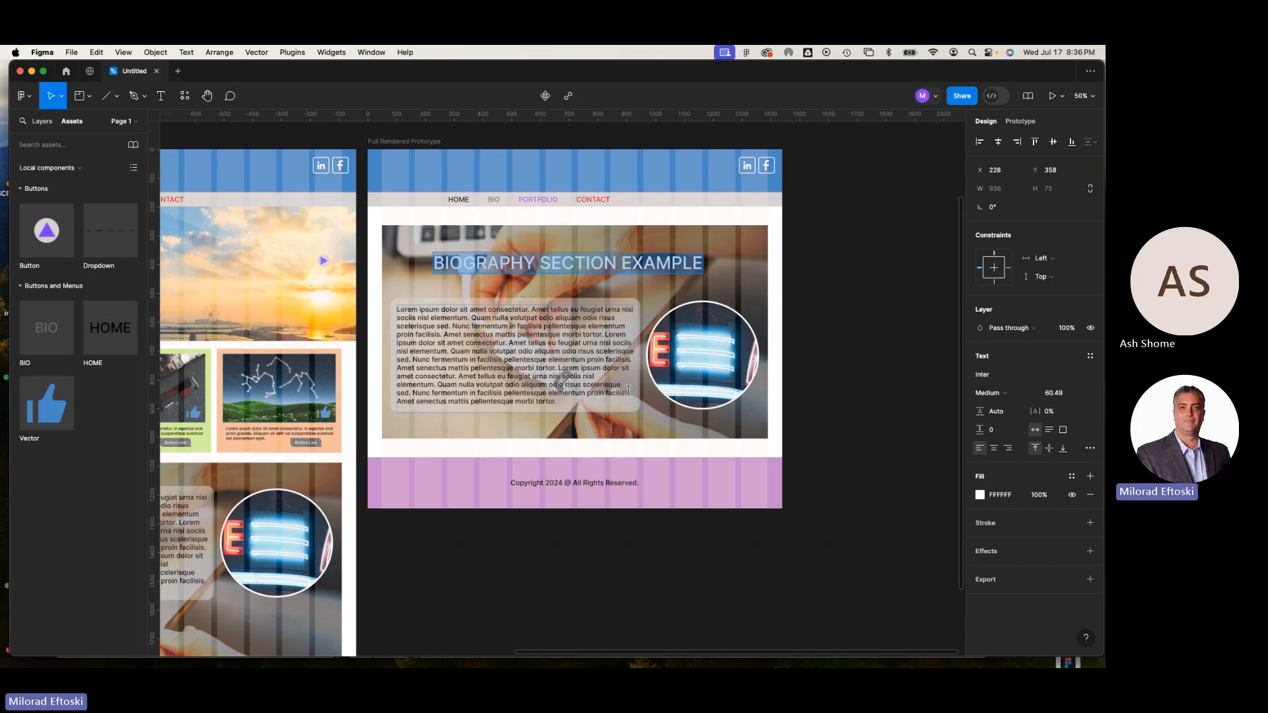
pyautogui.click(876, 320)
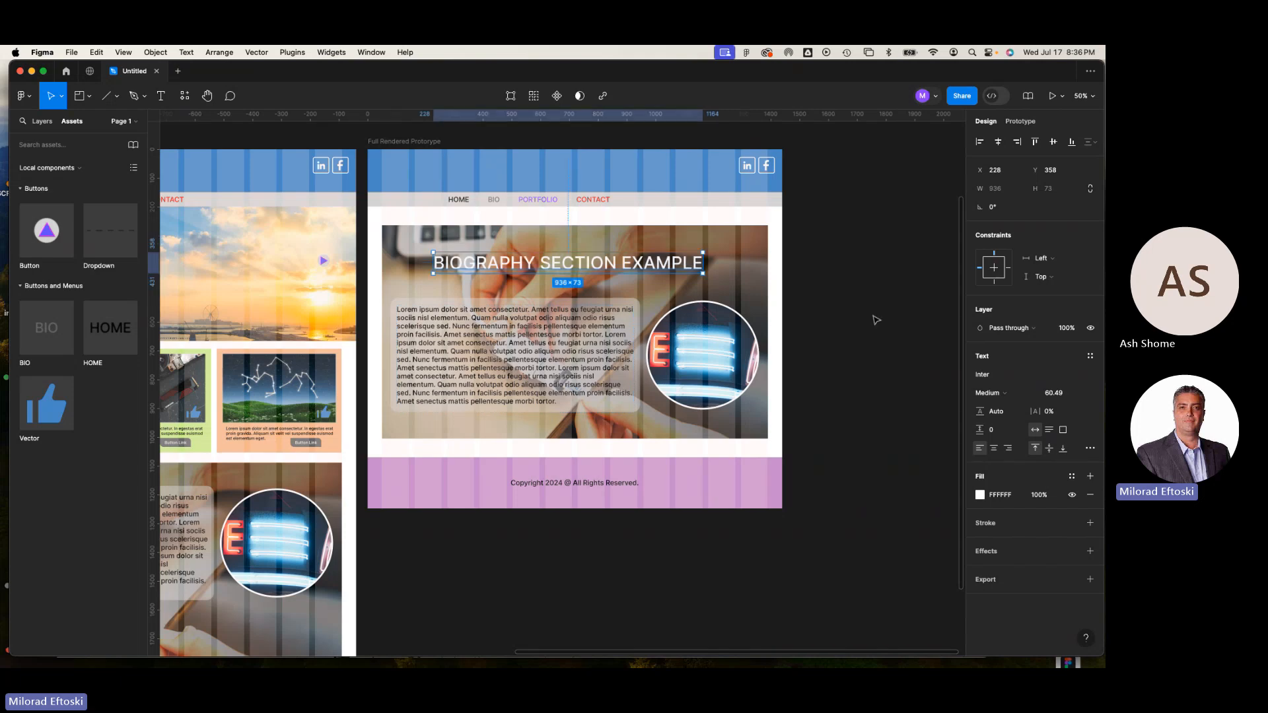
# Connect BIO in the homepage navigation to the biography frame as an On drag, Navigate to interaction with Smart animate
pyautogui.hscroll(-5, 726, 330)
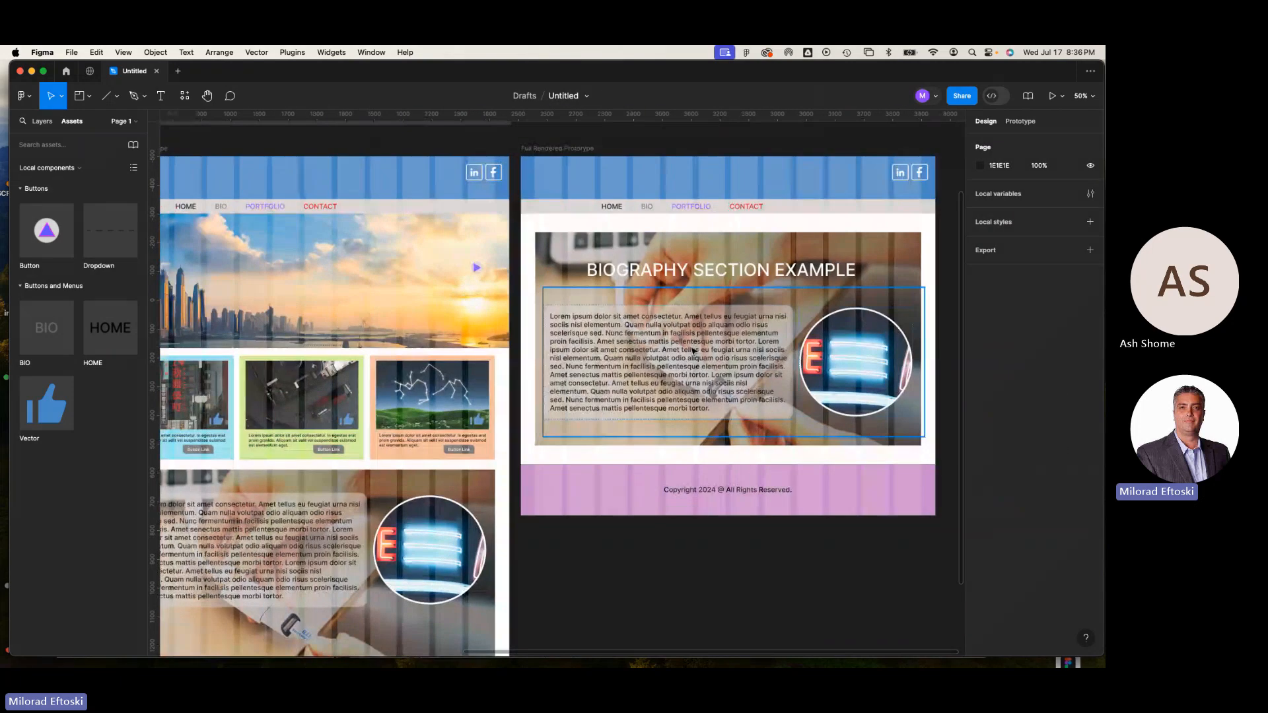
pyautogui.press('-')
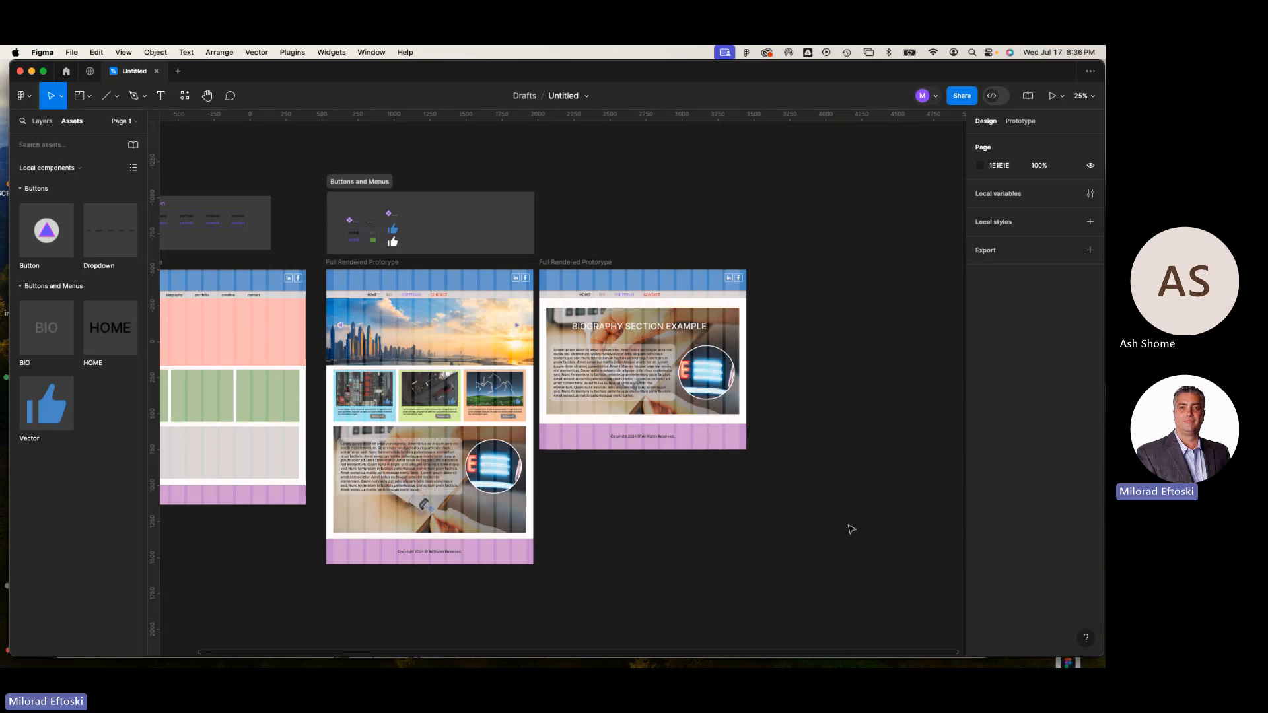
pyautogui.press('super+equal')
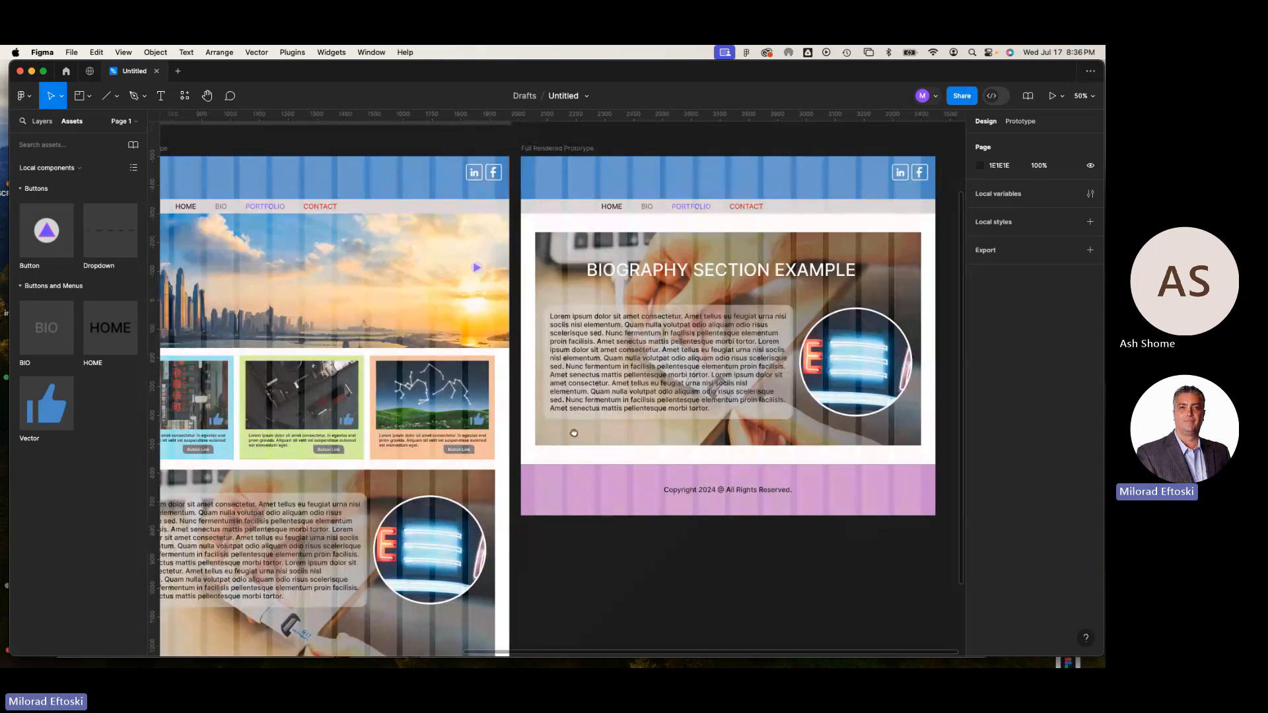
pyautogui.hscroll(-5, 573, 432)
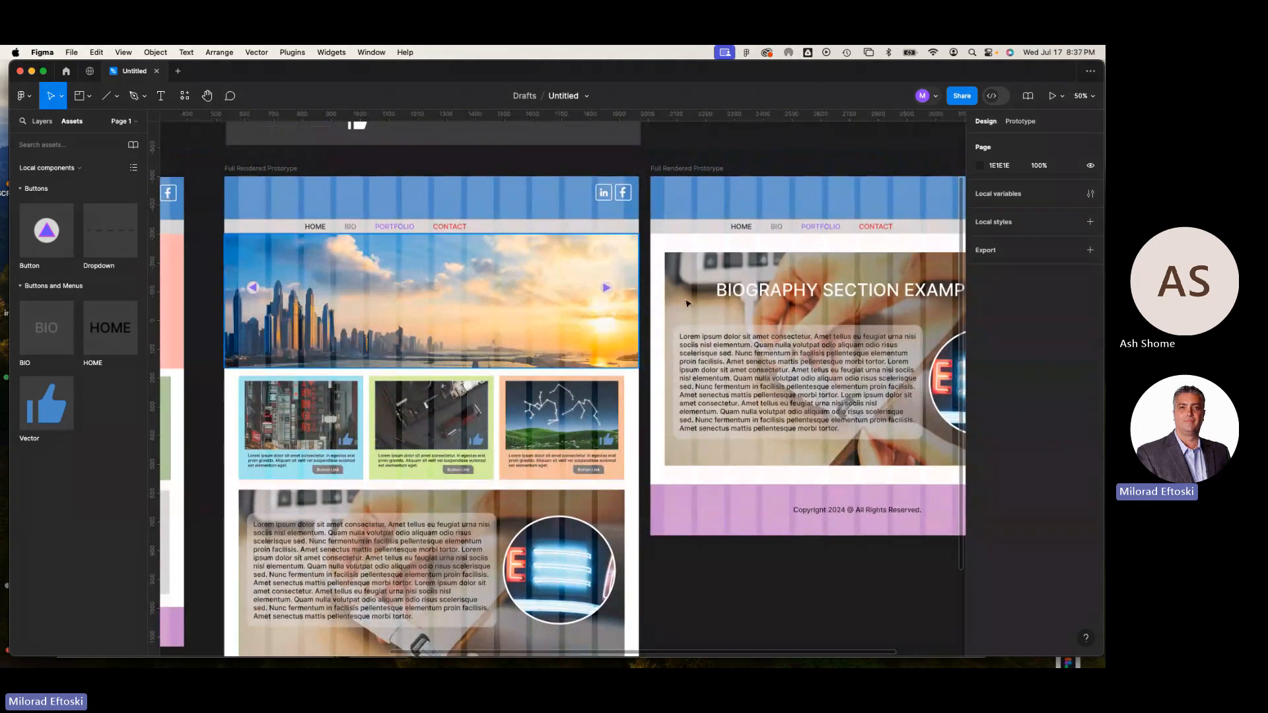
pyautogui.click(1021, 121)
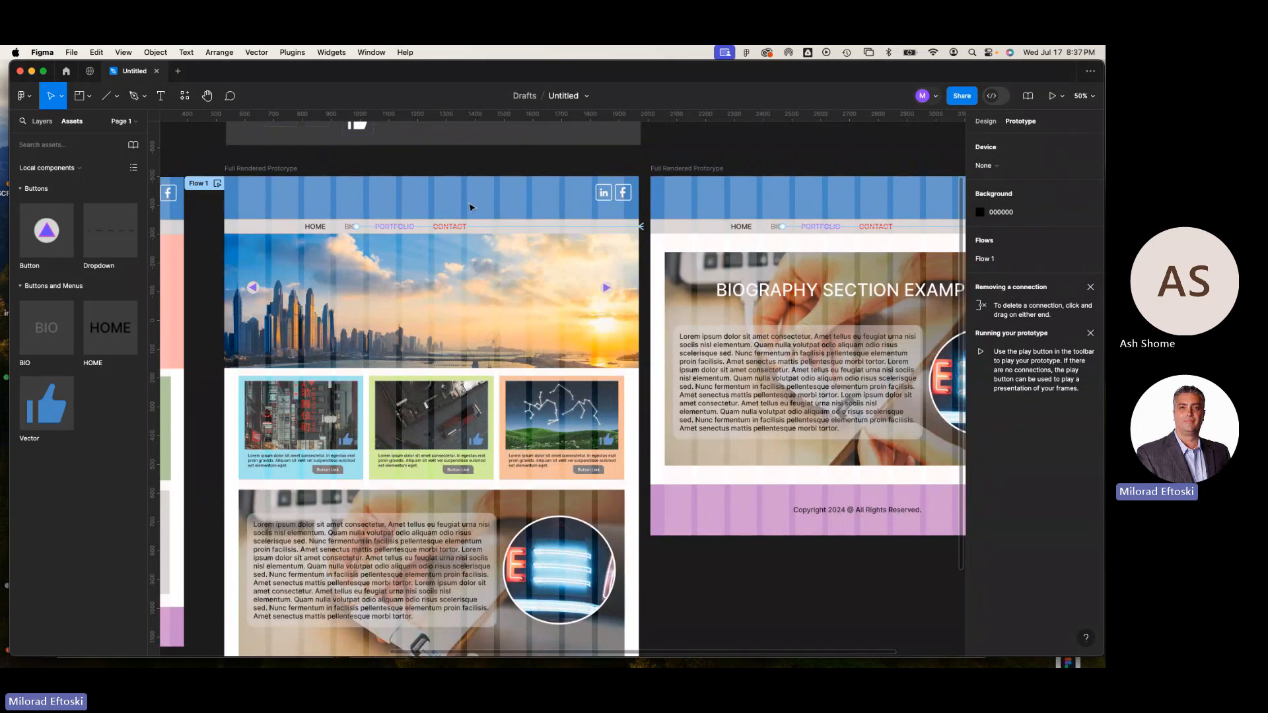
pyautogui.click(323, 228)
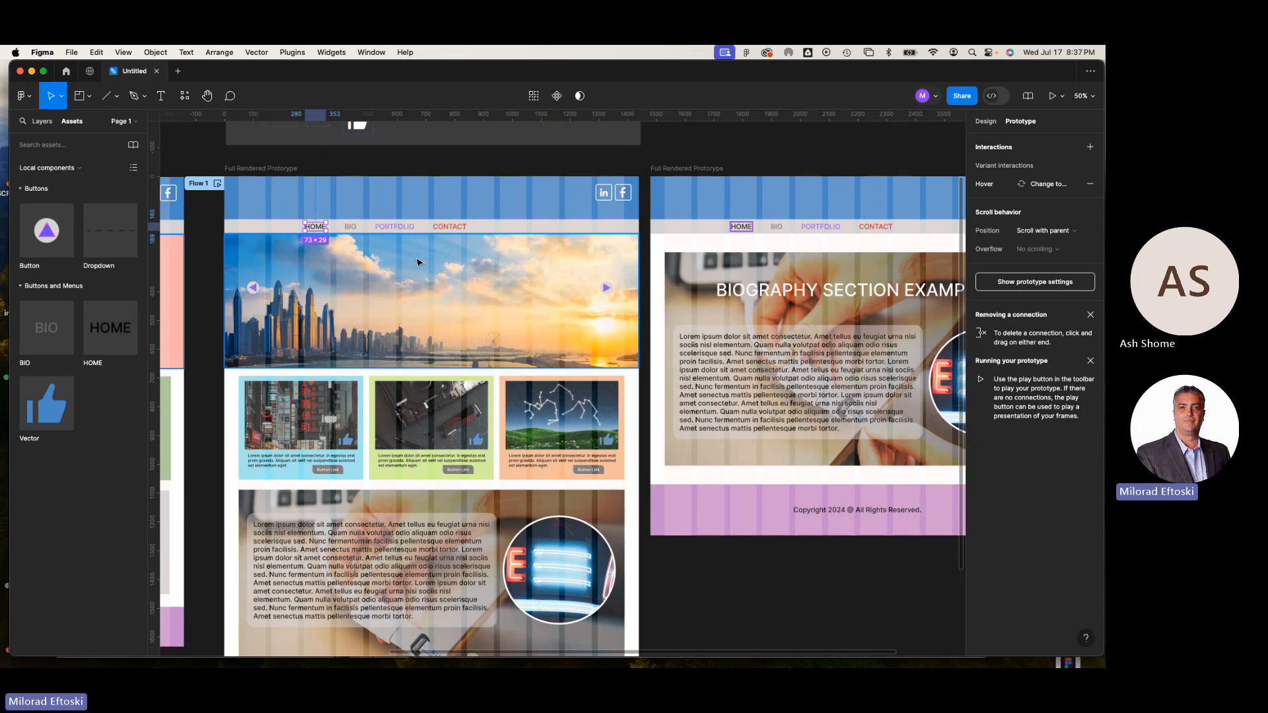
pyautogui.click(350, 227)
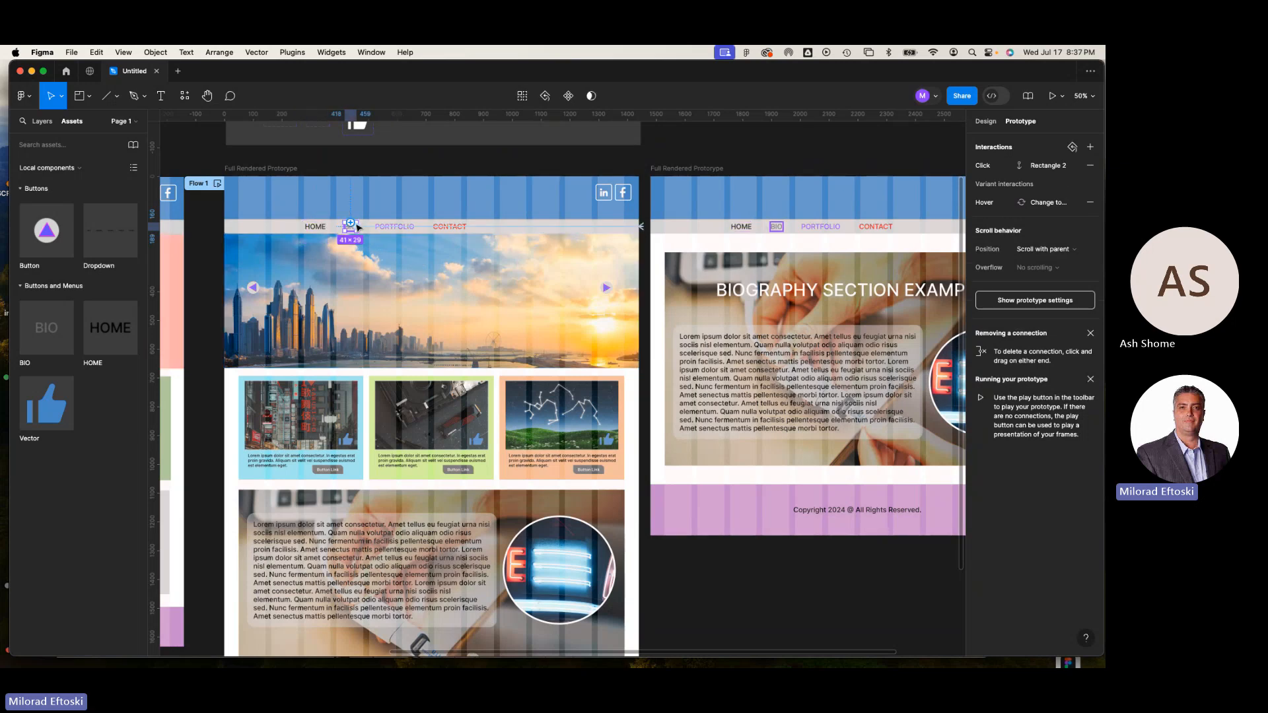
pyautogui.moveTo(357, 227); pyautogui.dragTo(686, 398)
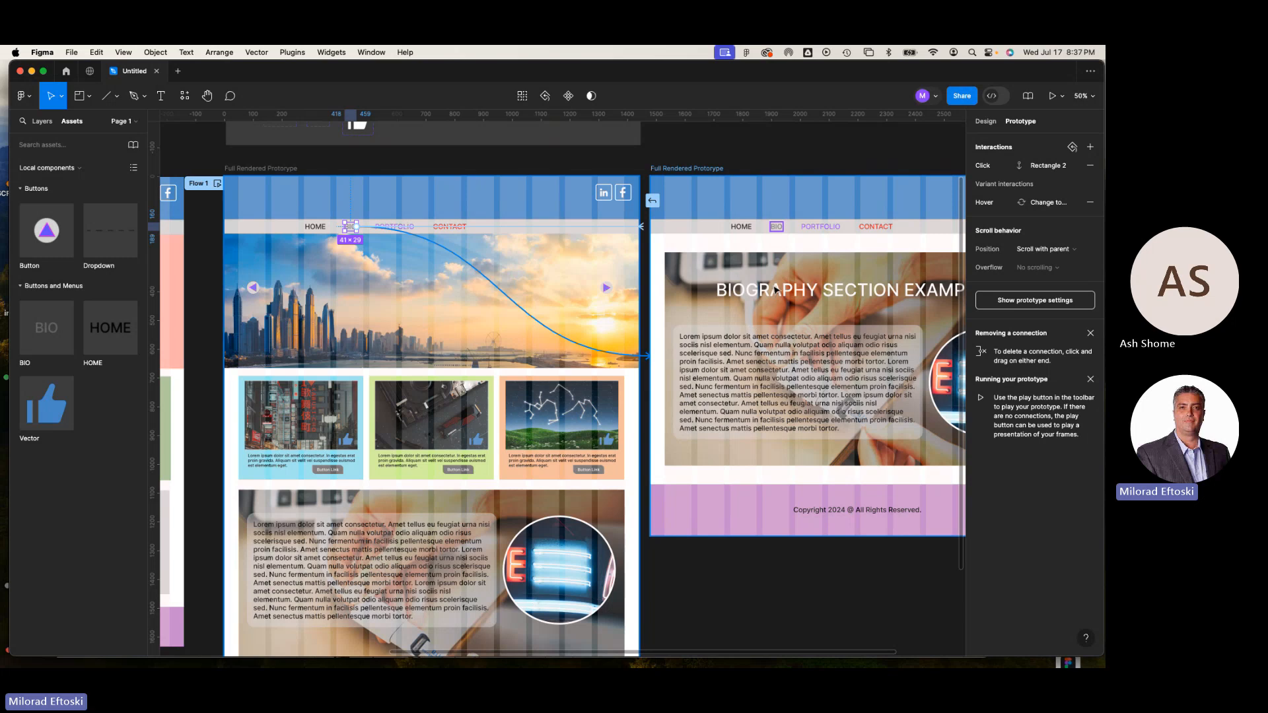
pyautogui.moveTo(776, 288); pyautogui.dragTo(693, 361)
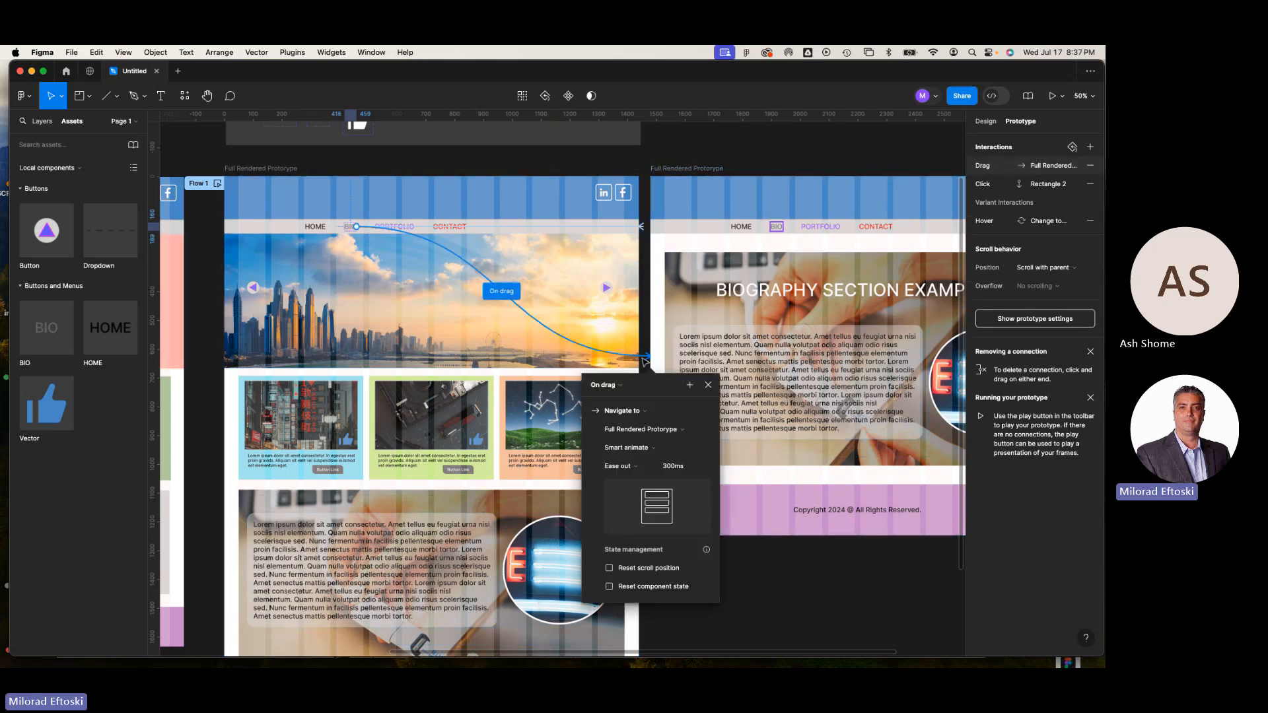
# Try setting the BIO connection's trigger to None, and undo that change
pyautogui.click(605, 385)
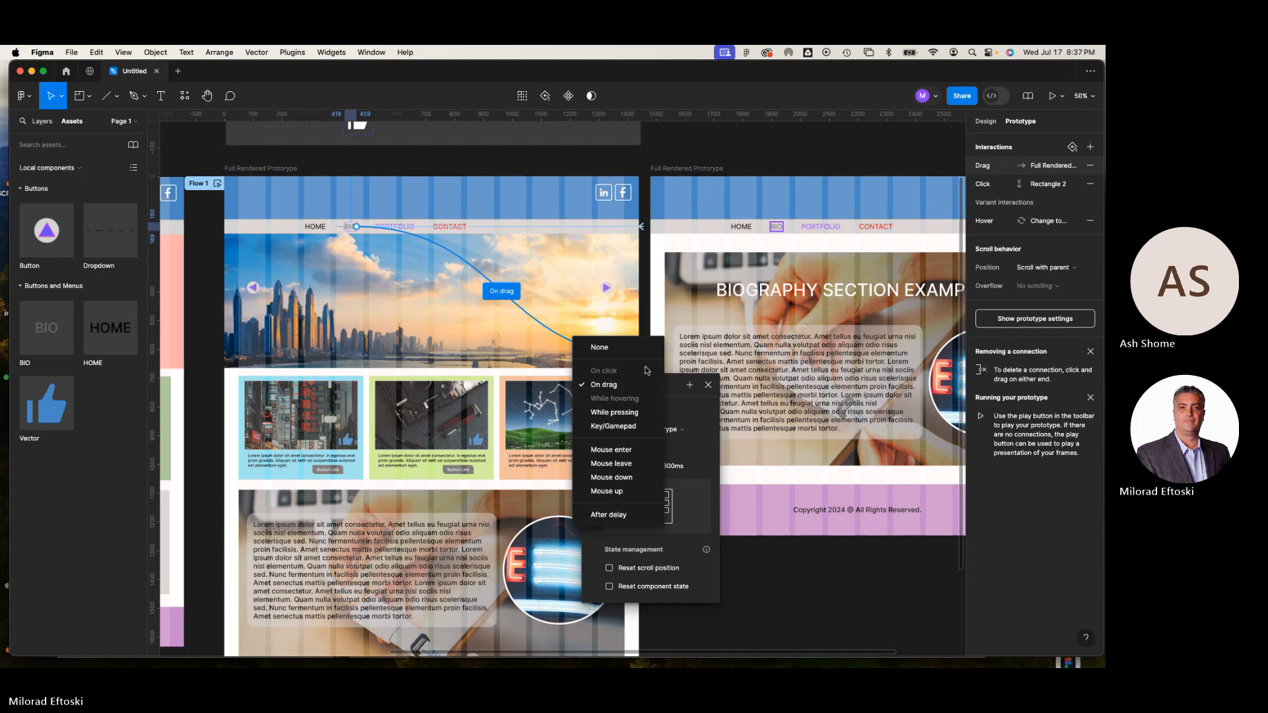
pyautogui.click(598, 347)
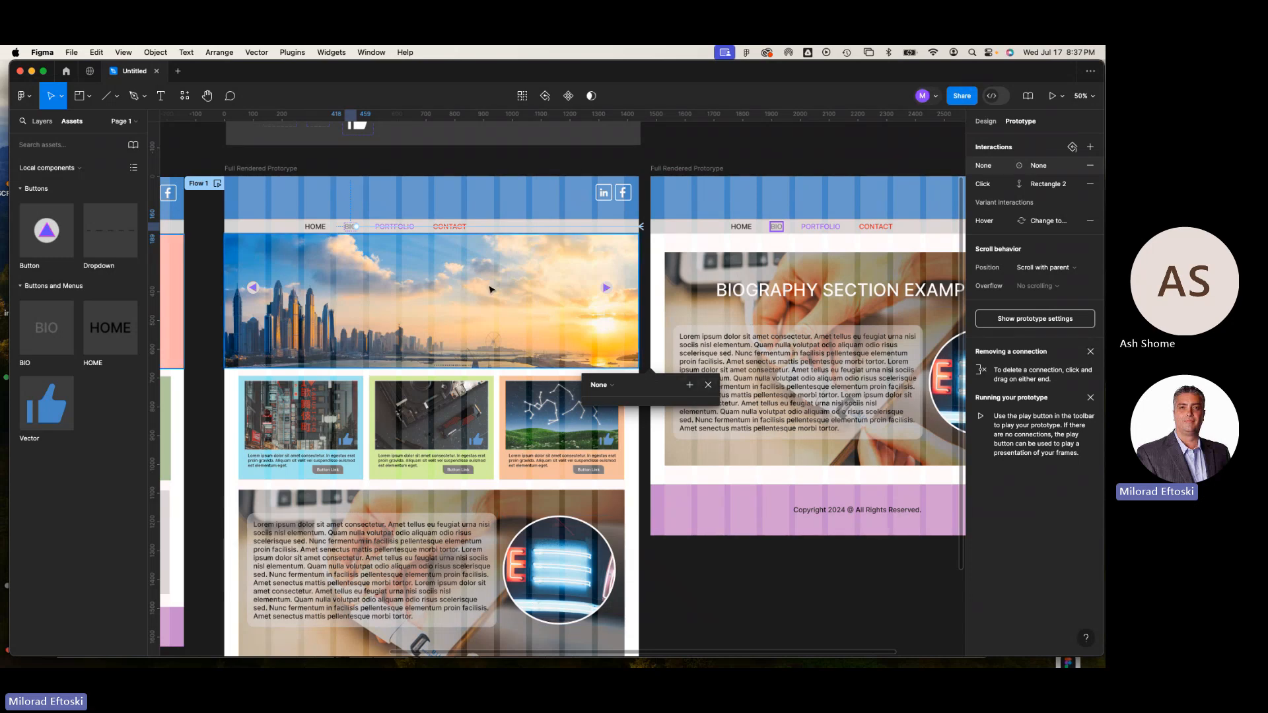
pyautogui.press('super+z')
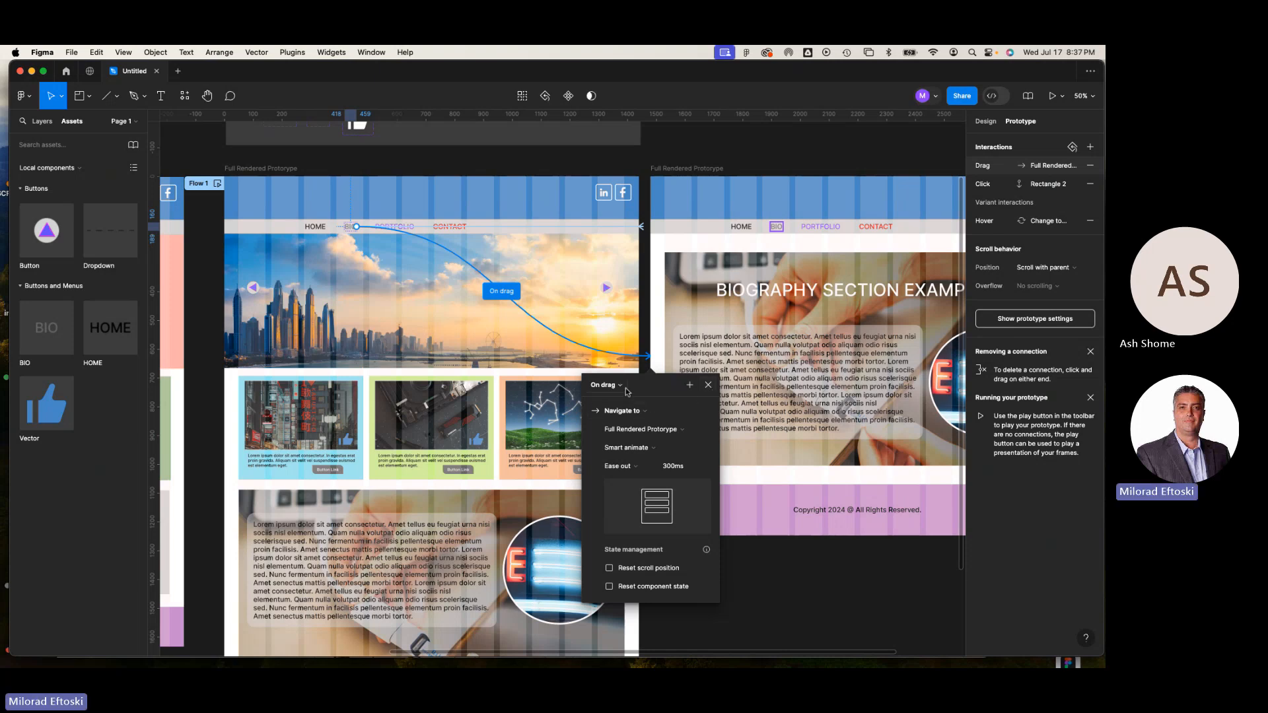
pyautogui.click(623, 385)
pyautogui.click(623, 385)
pyautogui.press('Escape')
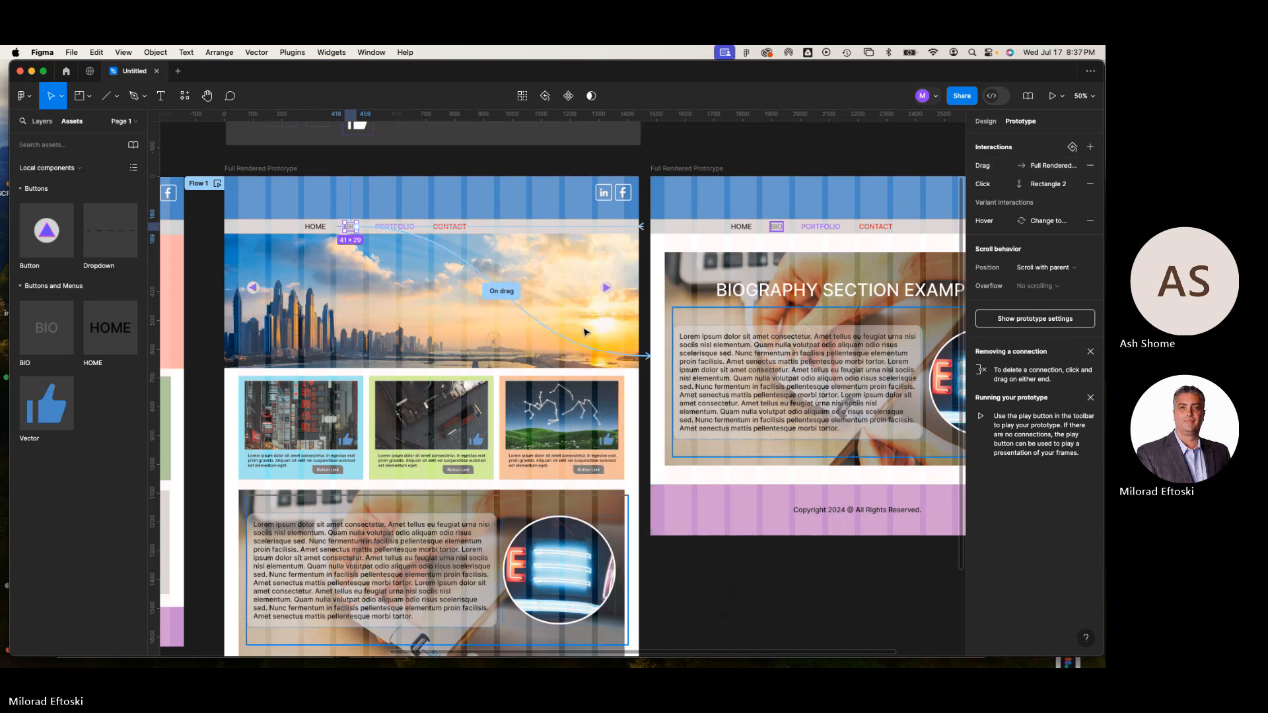
# Connect PORTFOLIO in the homepage navigation to the biography frame with an On click, Navigate to interaction set to Instant
pyautogui.scroll(5, 370, 245)
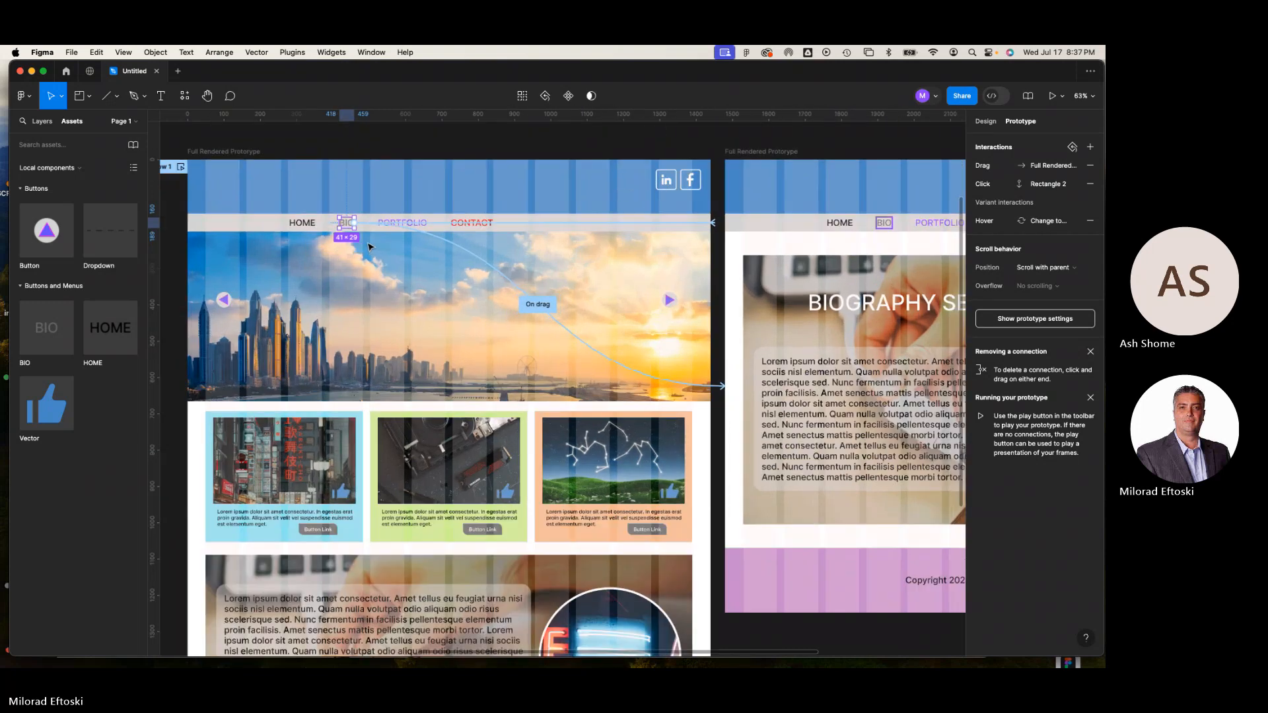
pyautogui.click(414, 210)
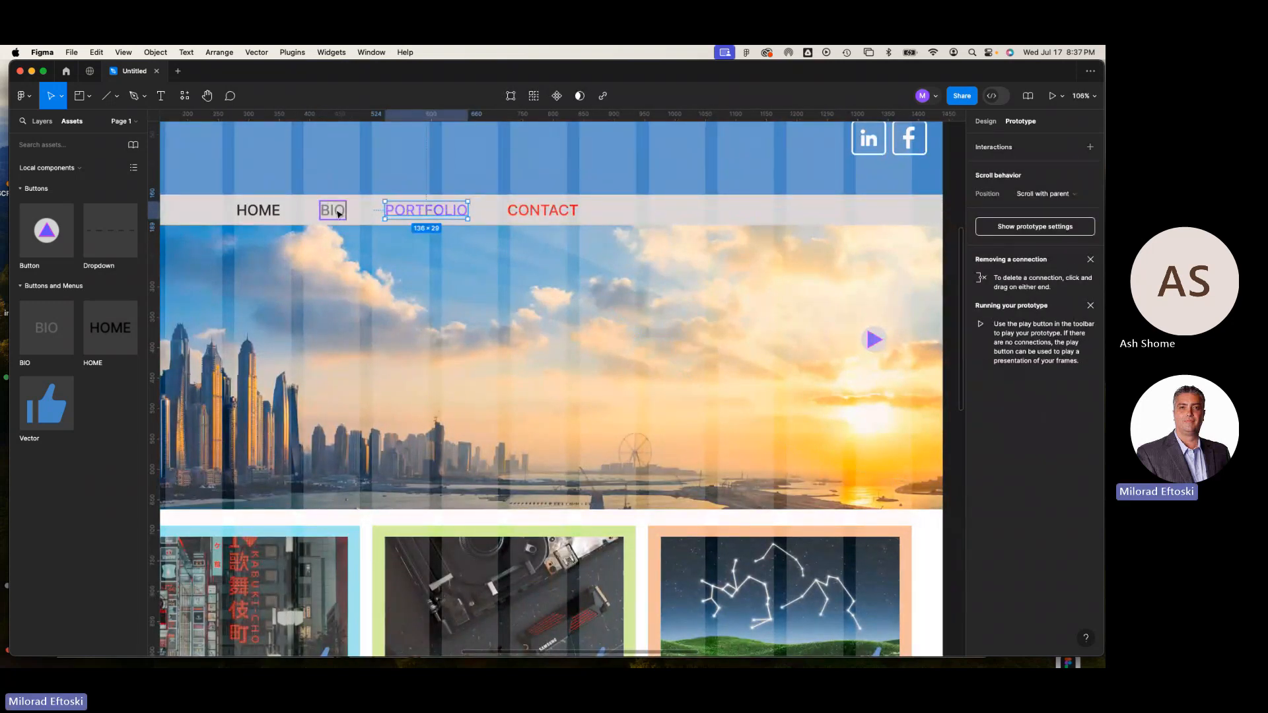
pyautogui.scroll(-5, 340, 215)
pyautogui.scroll(3, 350, 218)
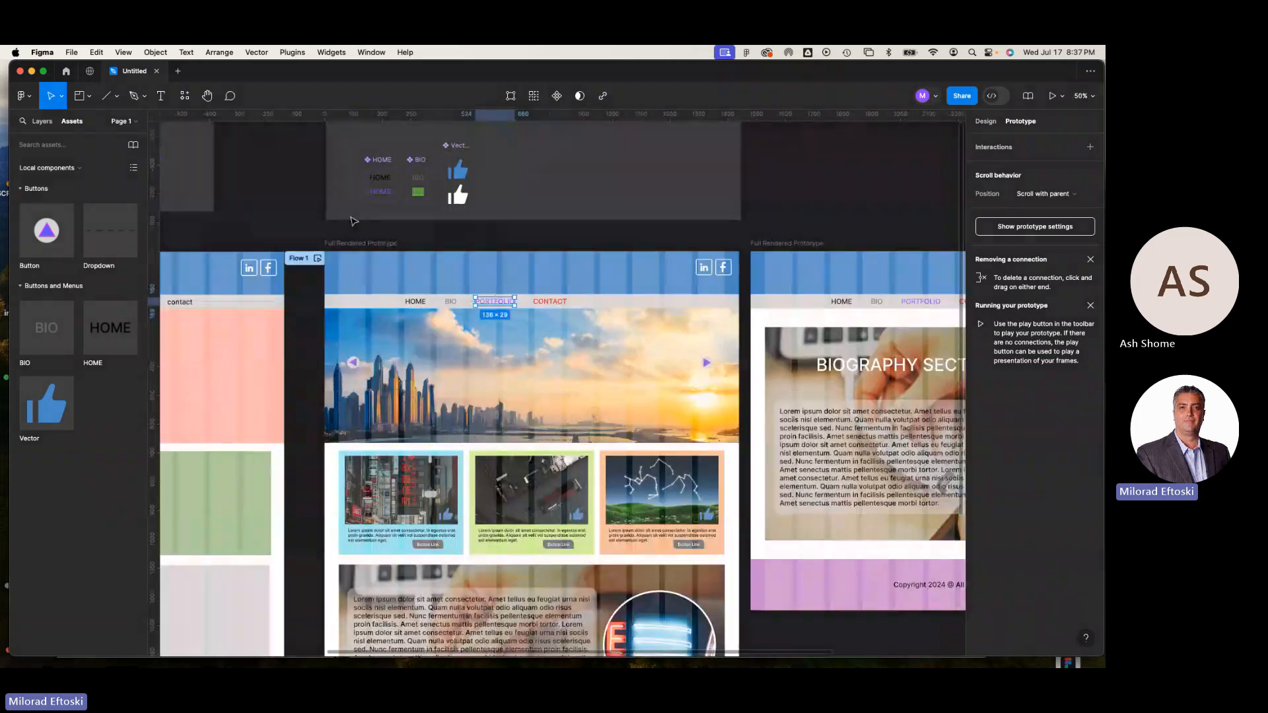
pyautogui.hscroll(3, 354, 221)
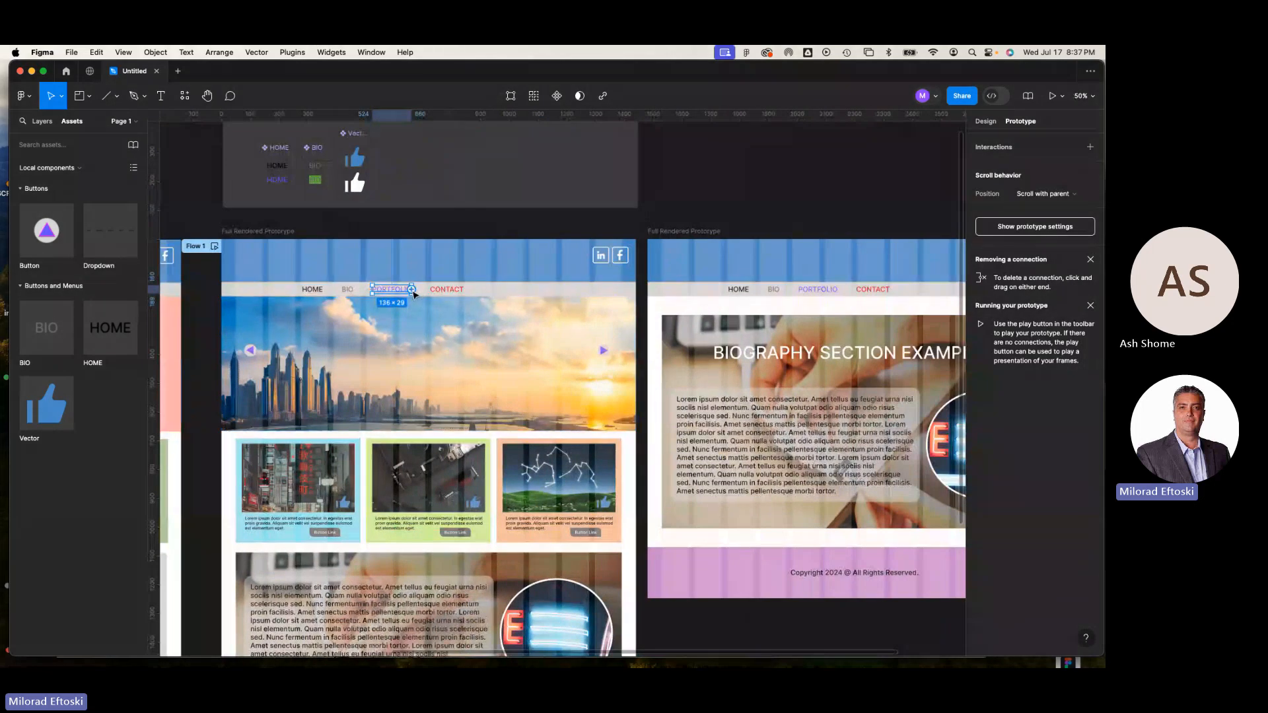
pyautogui.moveTo(411, 289); pyautogui.dragTo(664, 433)
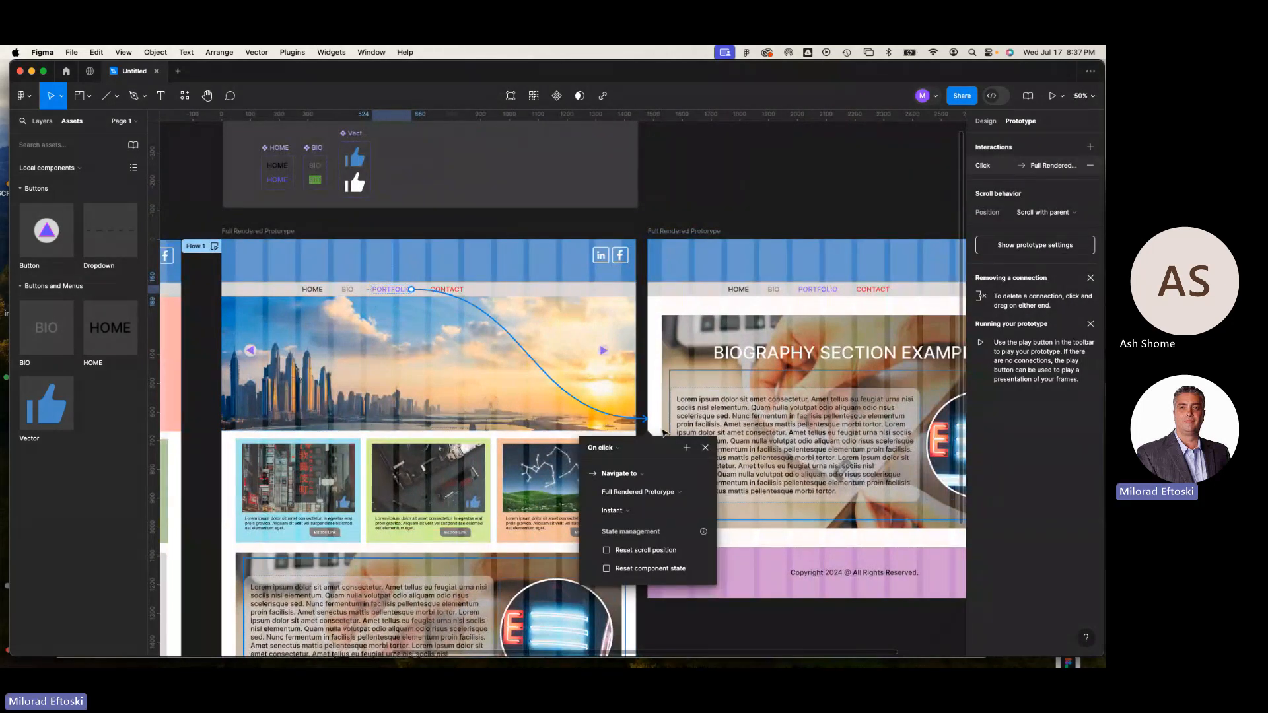
pyautogui.click(621, 449)
pyautogui.click(623, 450)
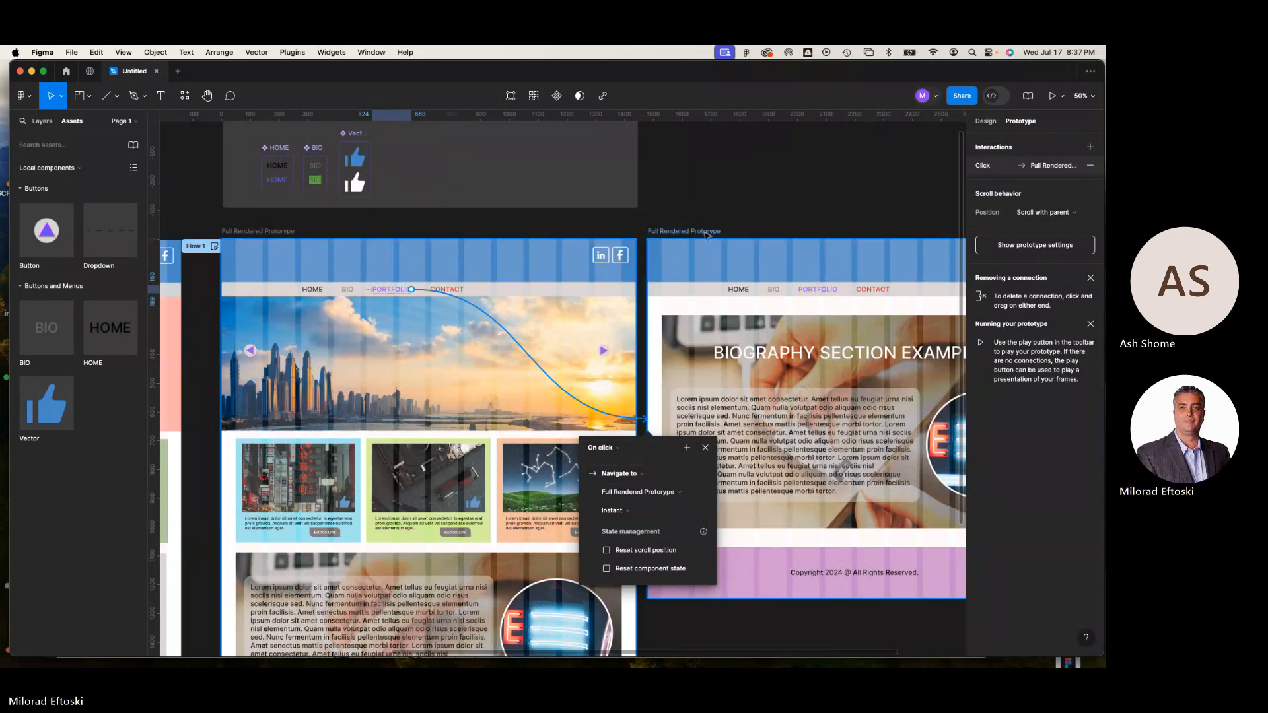
pyautogui.click(705, 180)
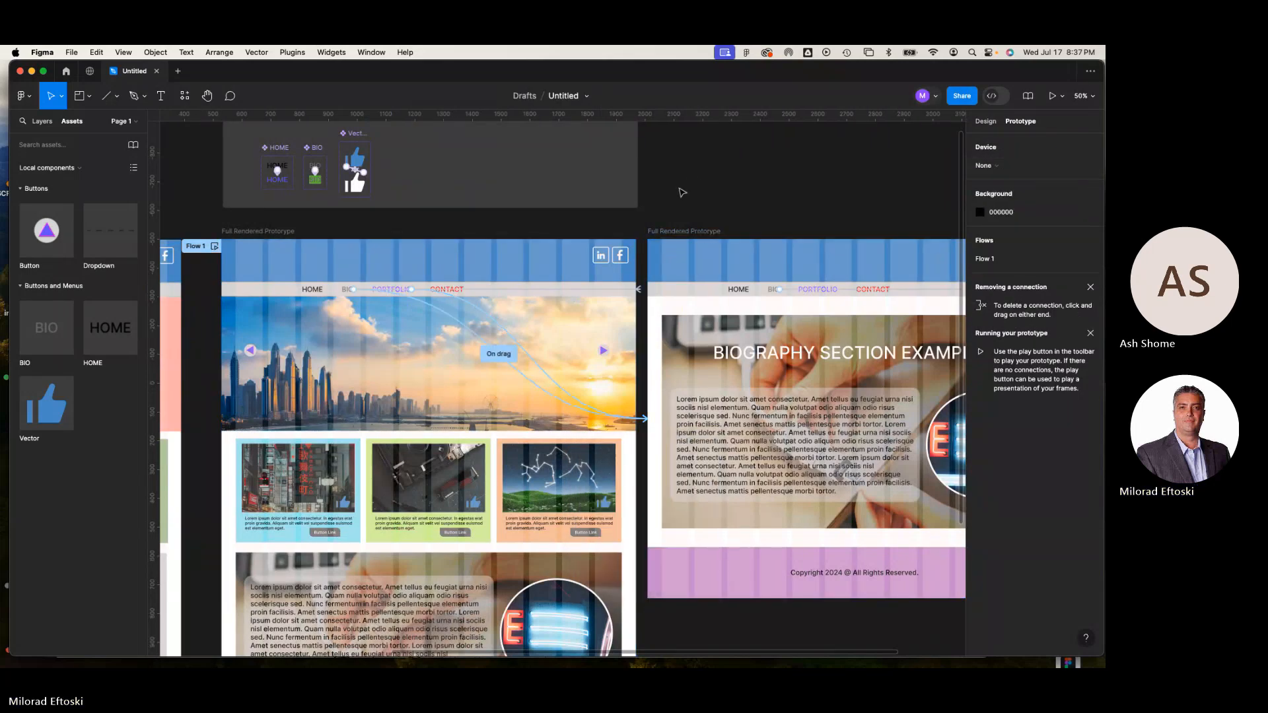
# Connect HOME in the biography frame's navigation back to the homepage frame with an On click, Navigate to, Instant interaction
pyautogui.click(735, 292)
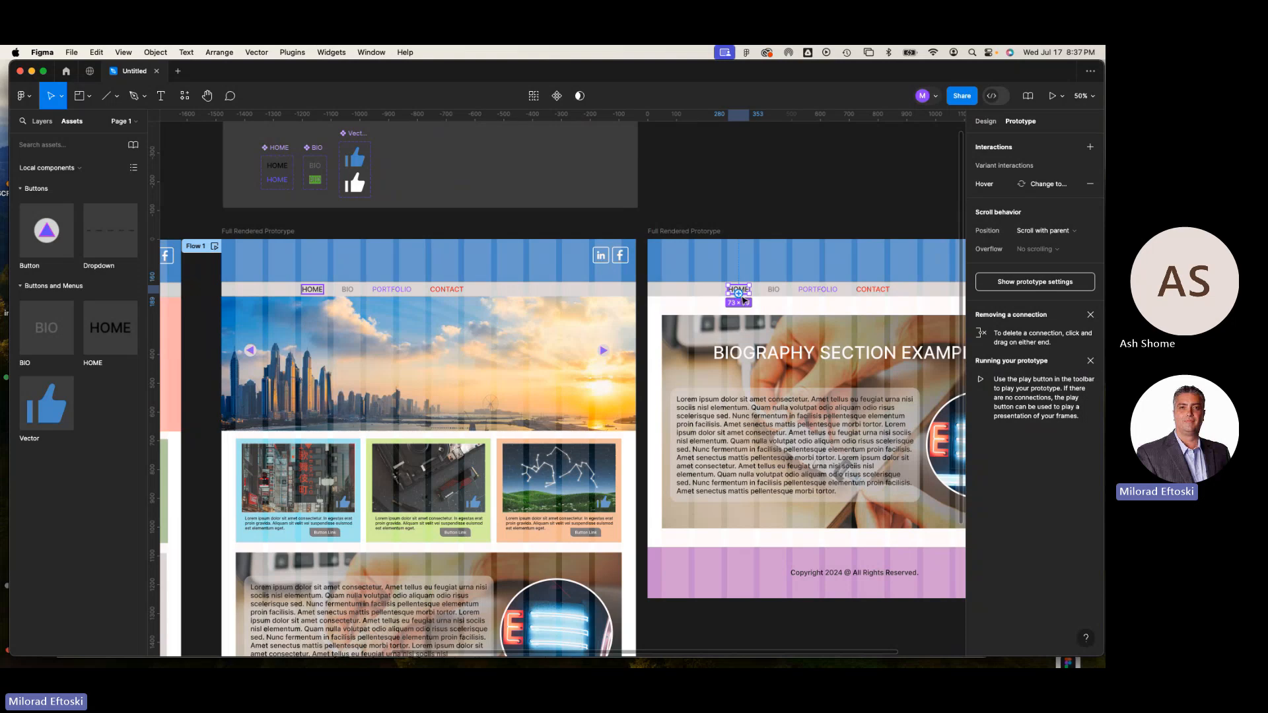
pyautogui.moveTo(739, 294); pyautogui.dragTo(588, 337)
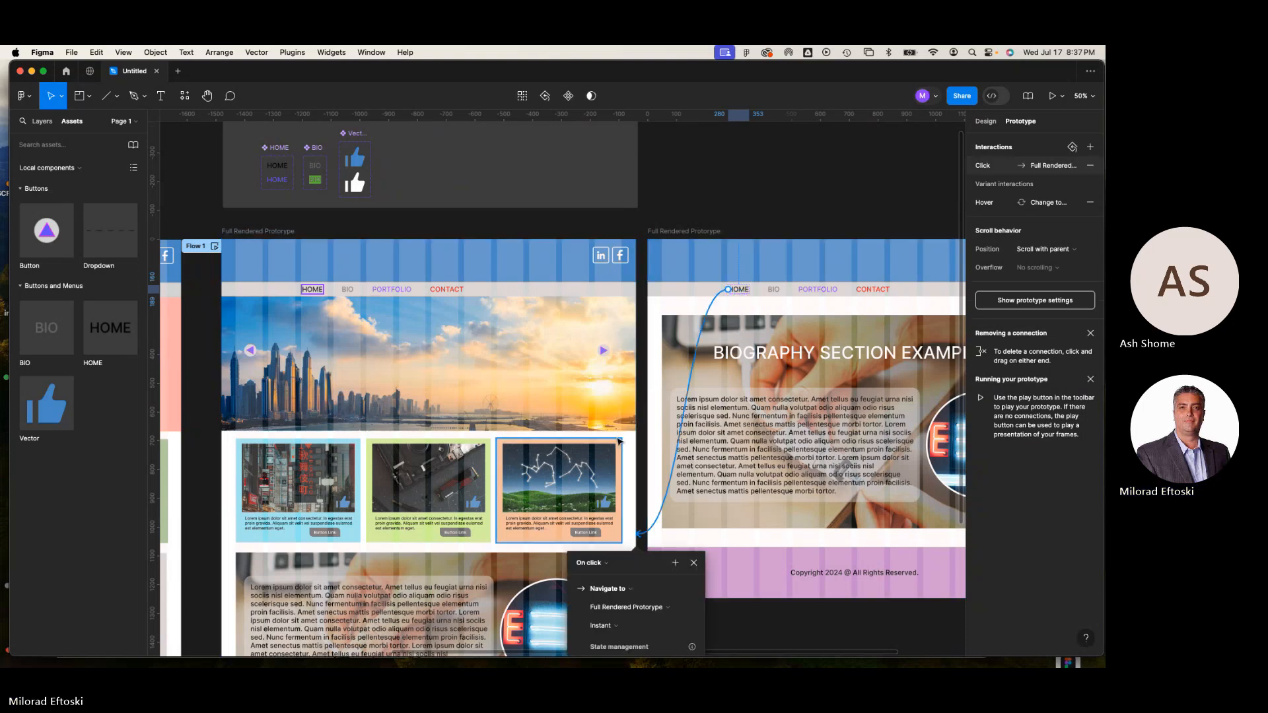
pyautogui.scroll(-3, 621, 561)
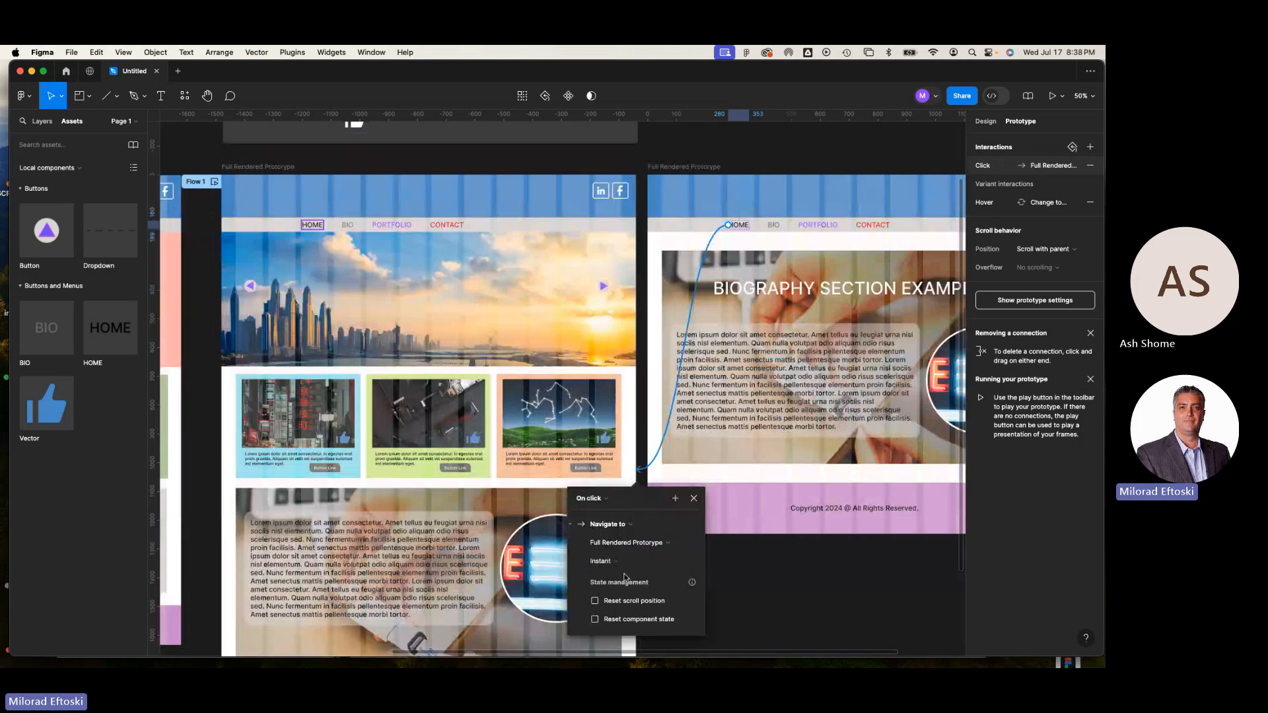
pyautogui.click(770, 601)
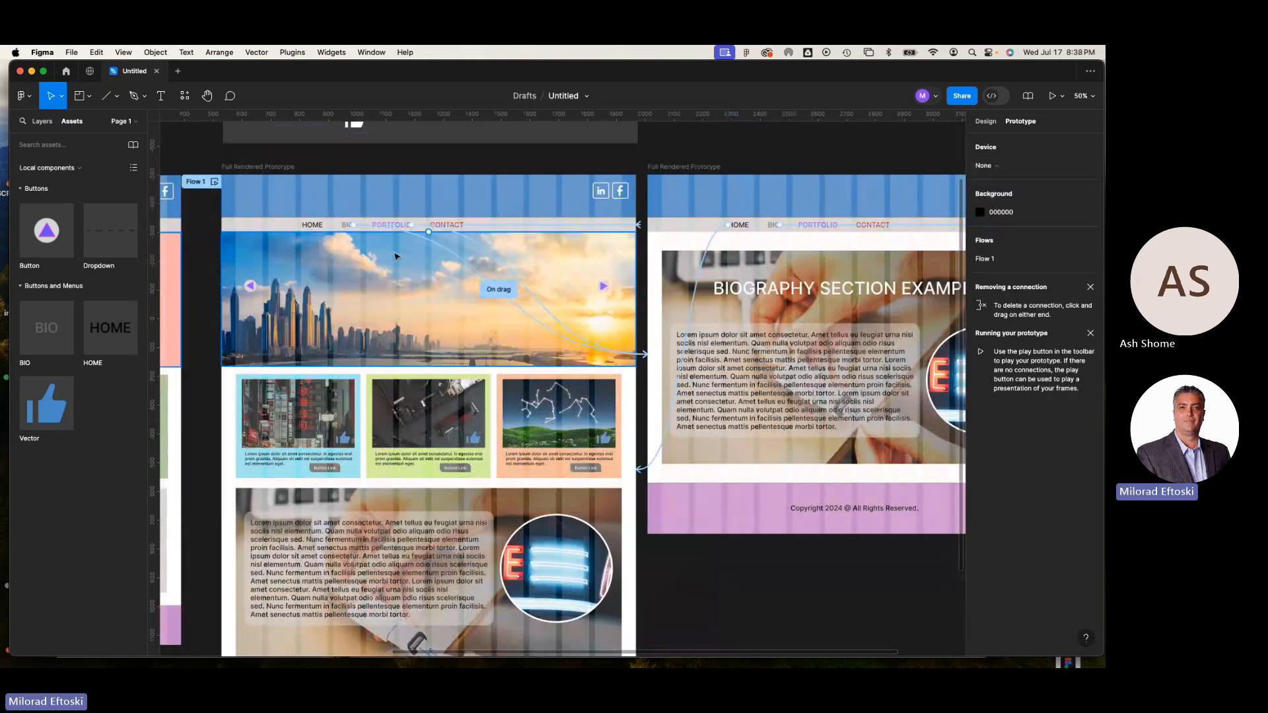
# Delete the On drag connection from the homepage's BIO link and connect BIO to the biography frame again
pyautogui.click(347, 226)
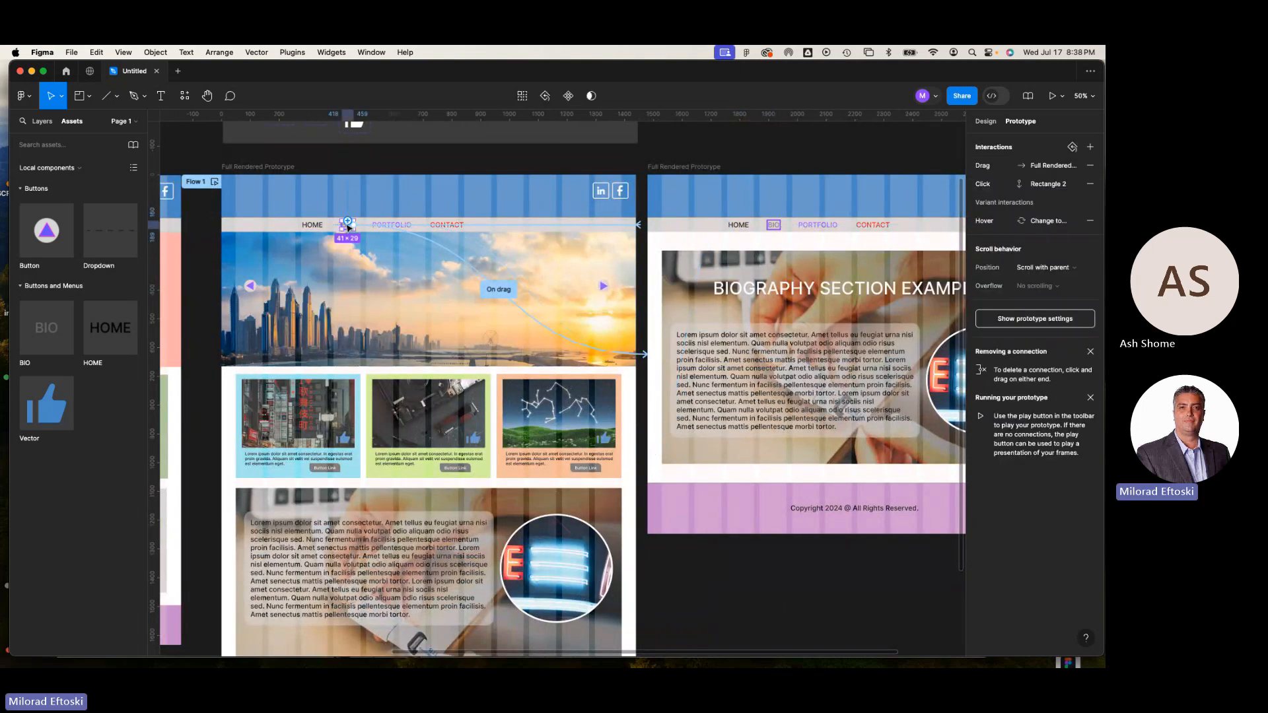
pyautogui.click(481, 283)
pyautogui.press('Delete')
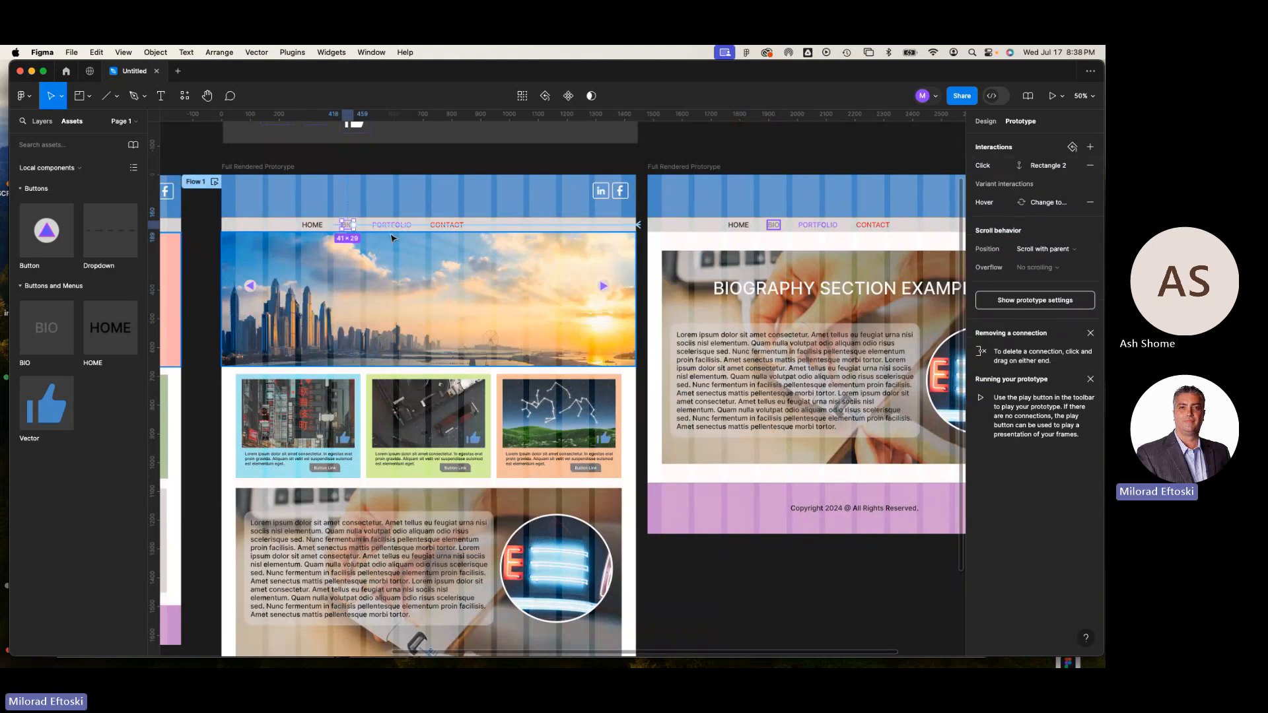
pyautogui.moveTo(347, 228); pyautogui.dragTo(643, 354)
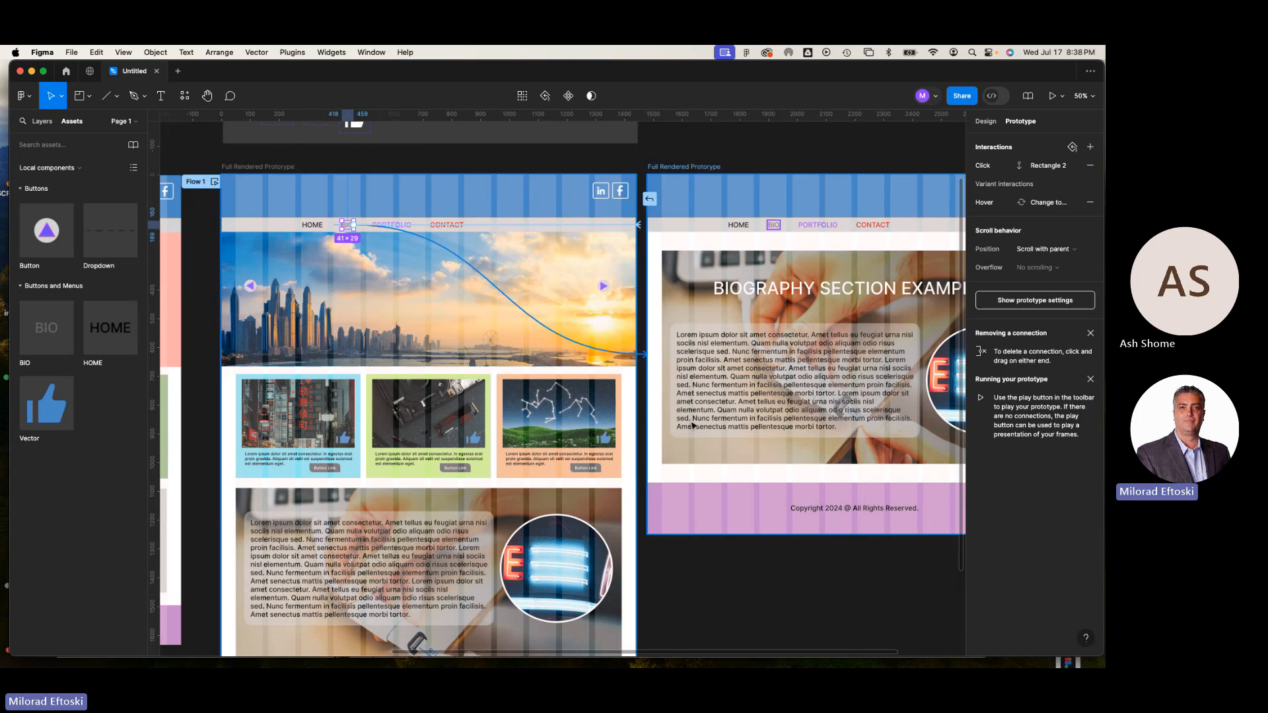
pyautogui.click(614, 385)
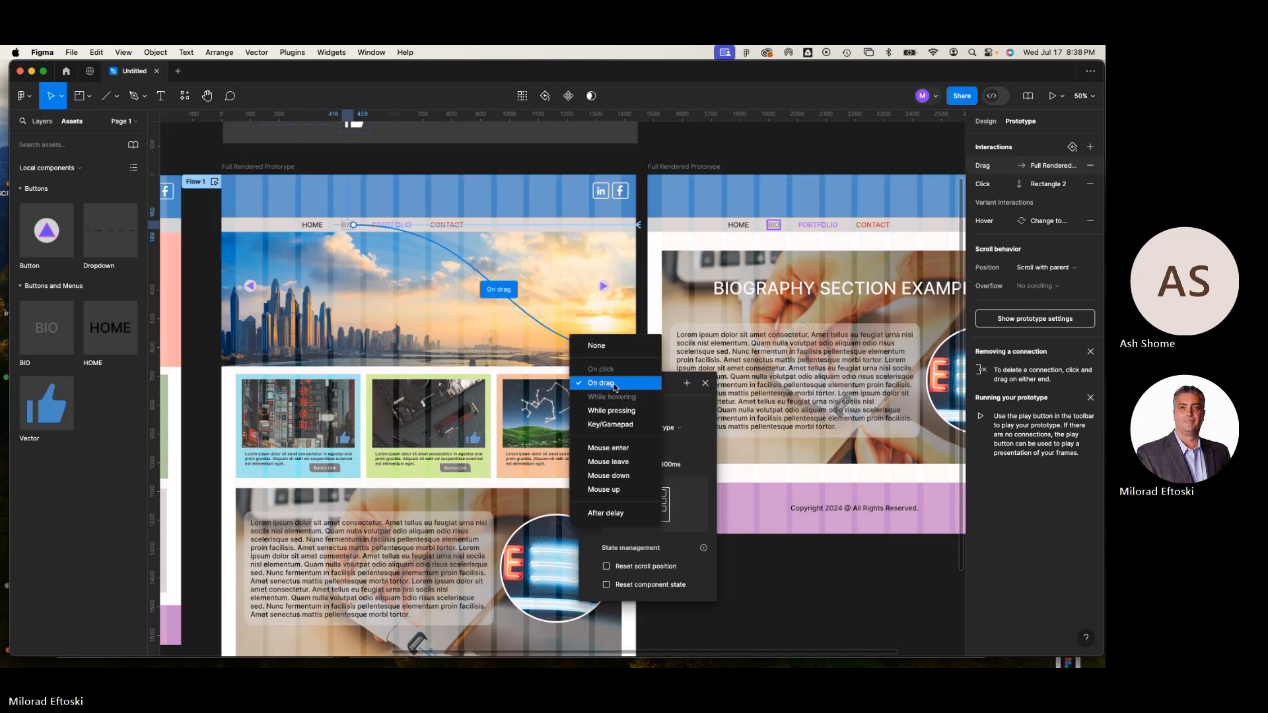
pyautogui.click(697, 515)
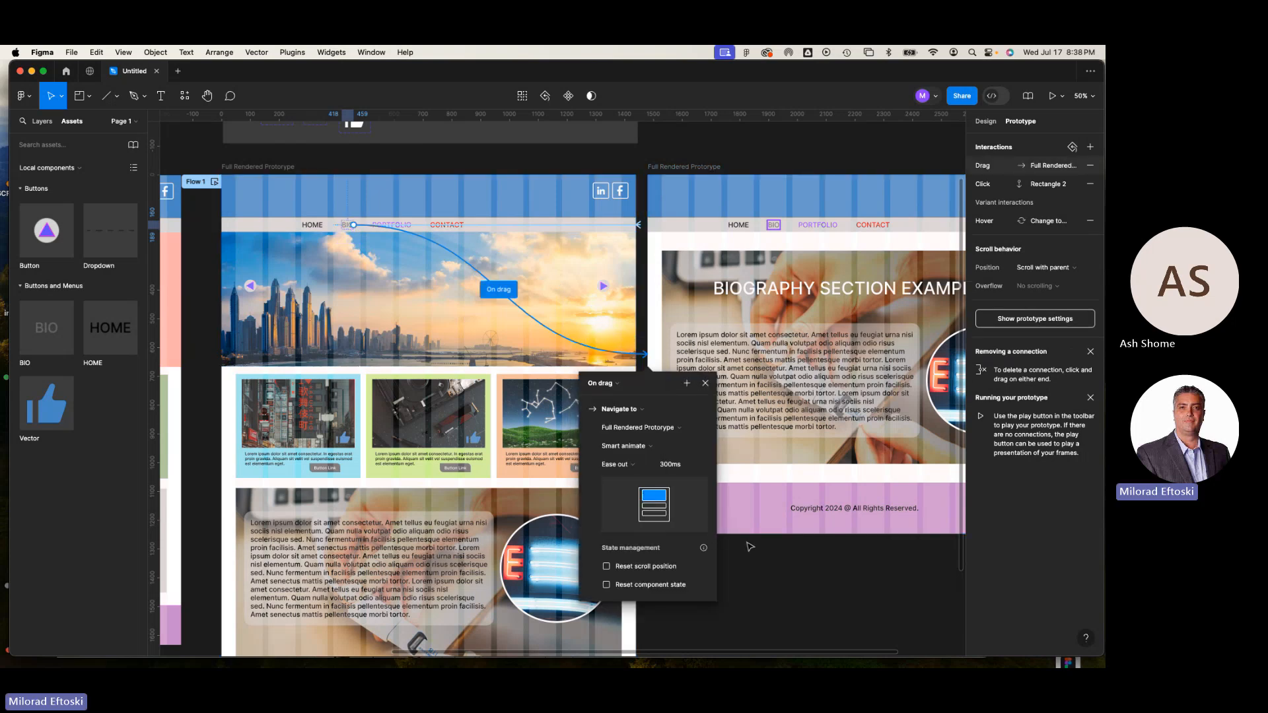
# Check the homepage's HOME link and open the interaction that connects PORTFOLIO to the biography frame
pyautogui.click(705, 383)
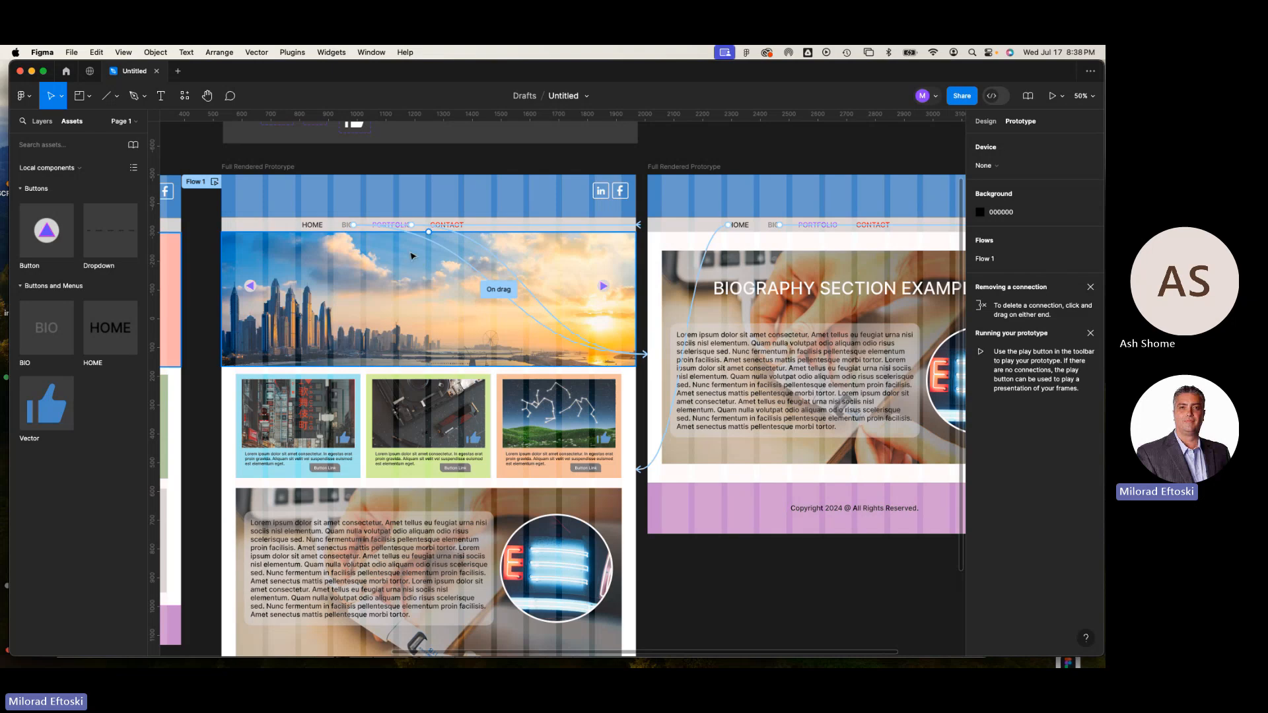
pyautogui.click(318, 226)
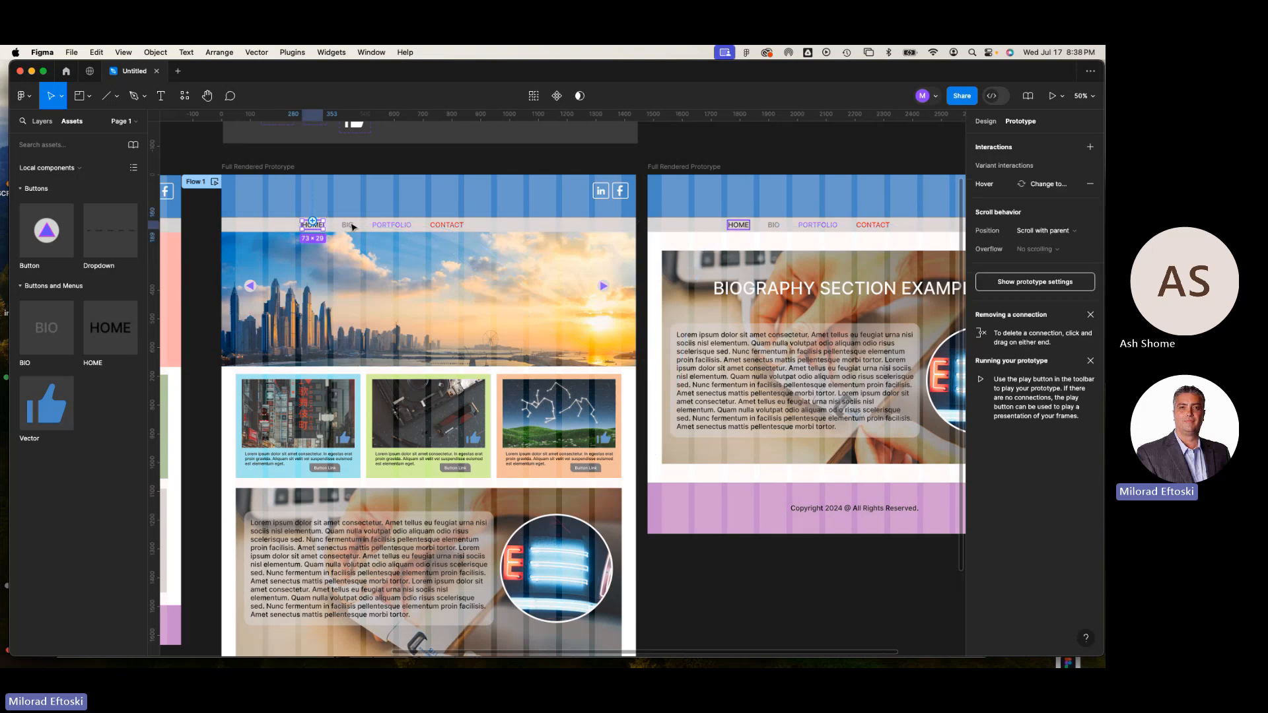
pyautogui.click(391, 225)
pyautogui.moveTo(411, 225); pyautogui.dragTo(651, 355)
pyautogui.click(520, 284)
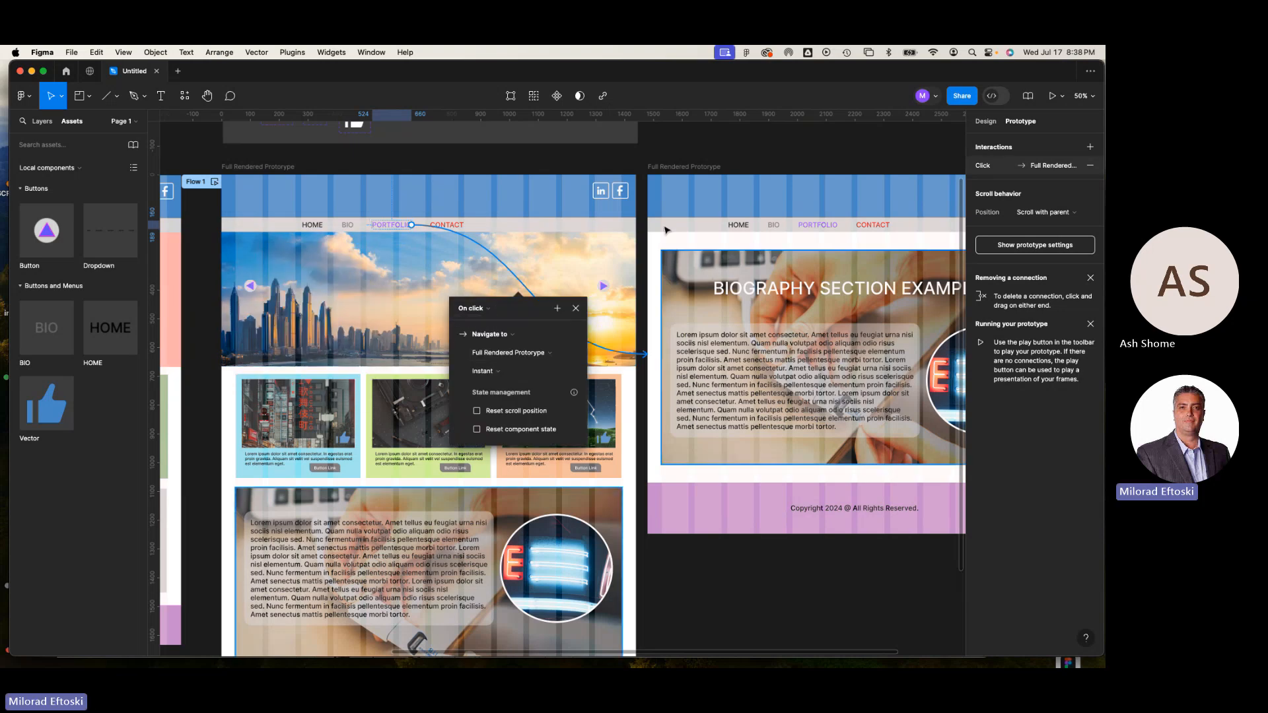
# Rename the biography frame as Bio Page
pyautogui.click(685, 167)
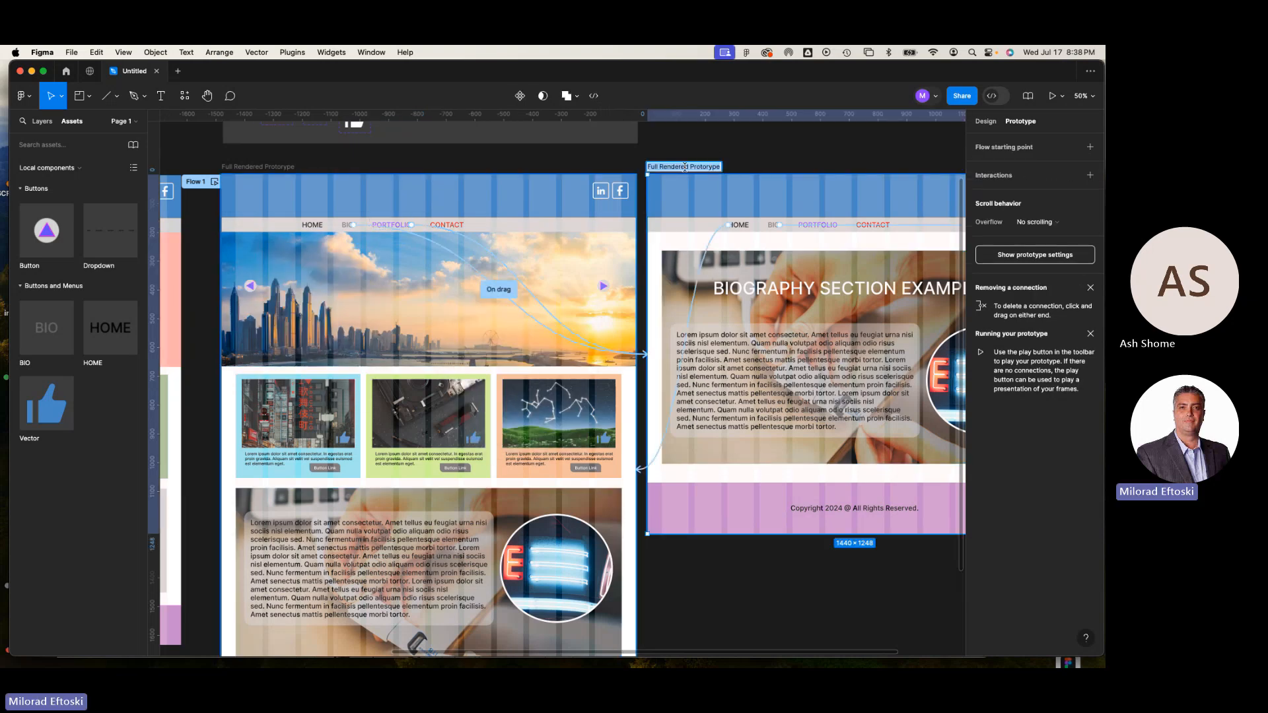
pyautogui.doubleClick(685, 167)
pyautogui.write('Bio Page')
pyautogui.click(722, 147)
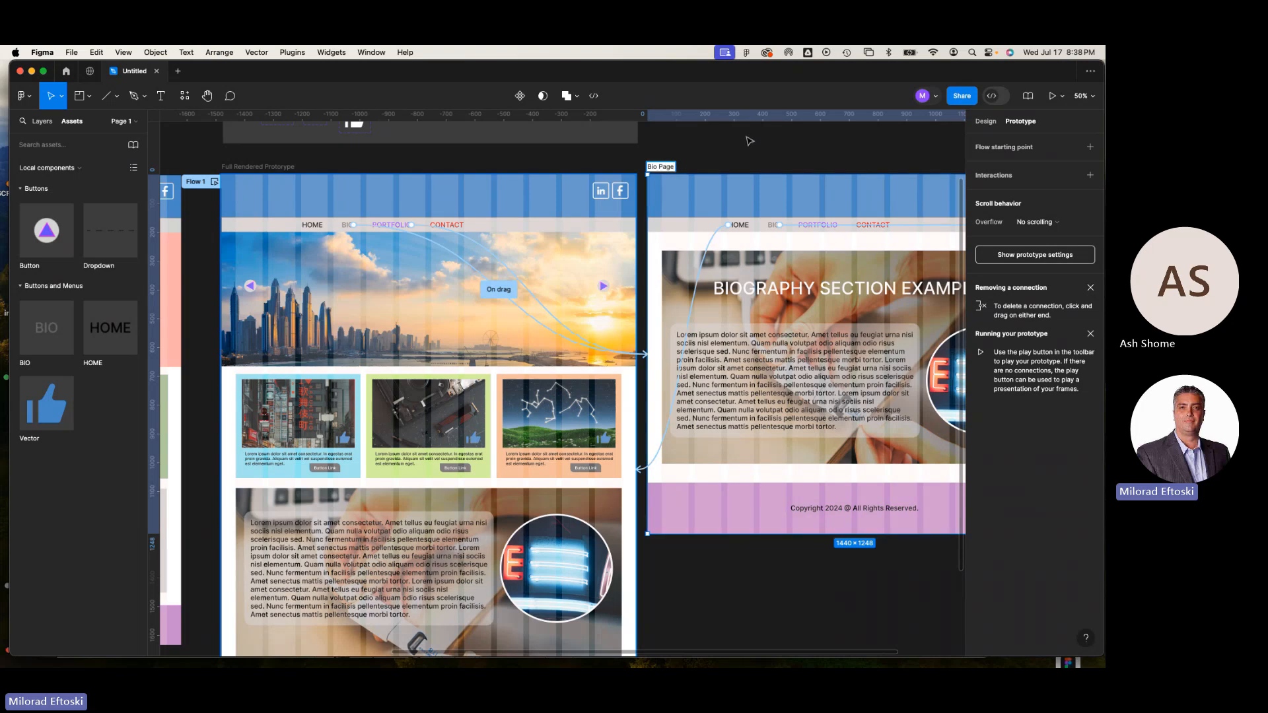
# Delete the On drag connection from the homepage's BIO link and change its On click action to Navigate to
pyautogui.click(465, 266)
pyautogui.press('Delete')
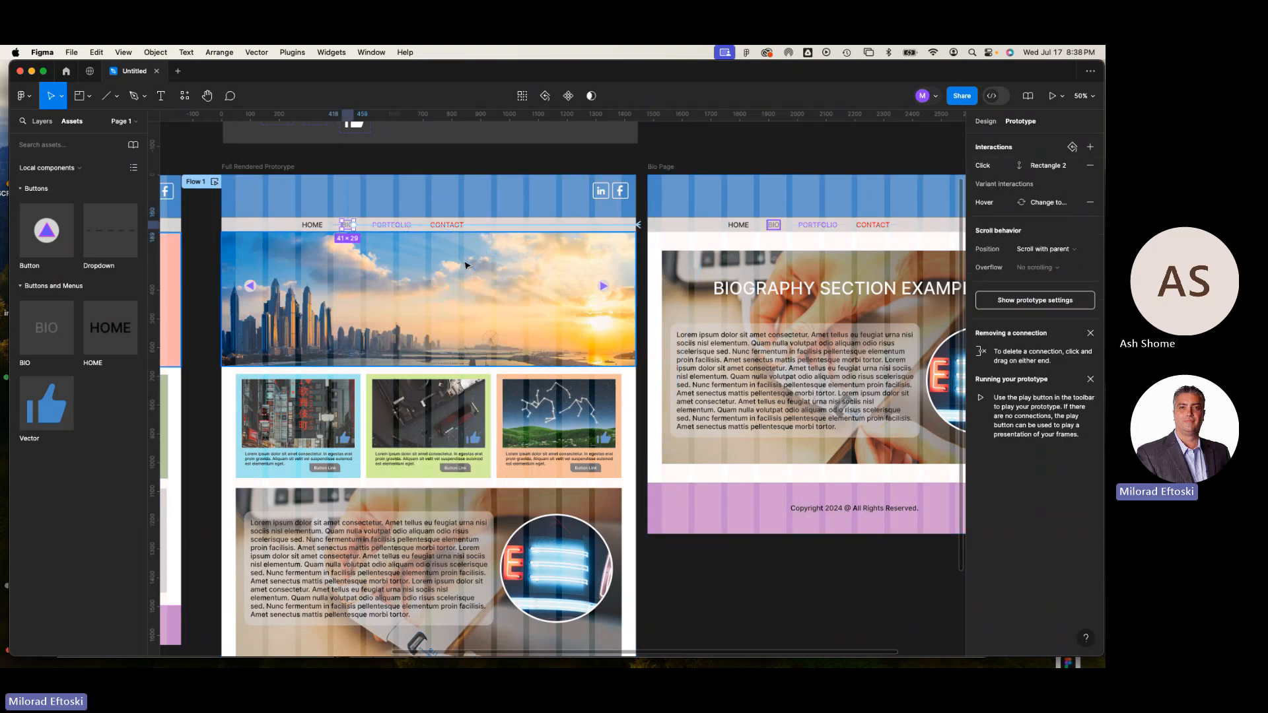
pyautogui.click(387, 226)
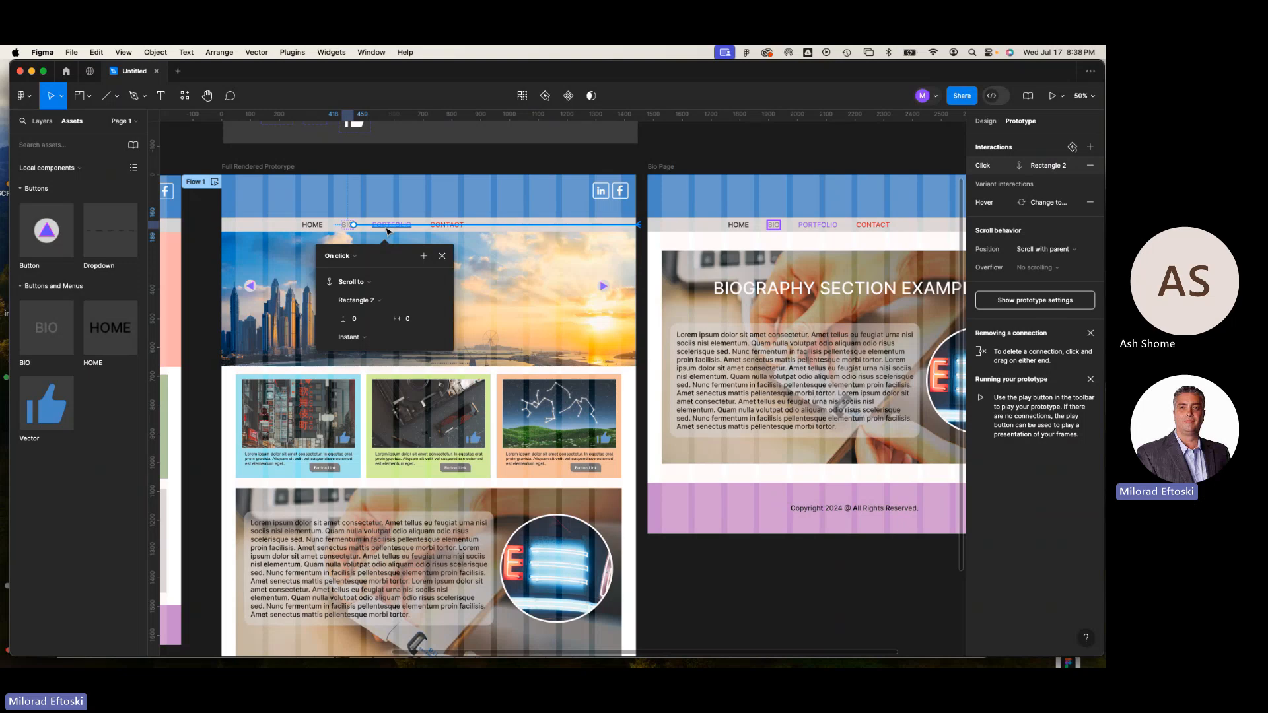
pyautogui.click(419, 284)
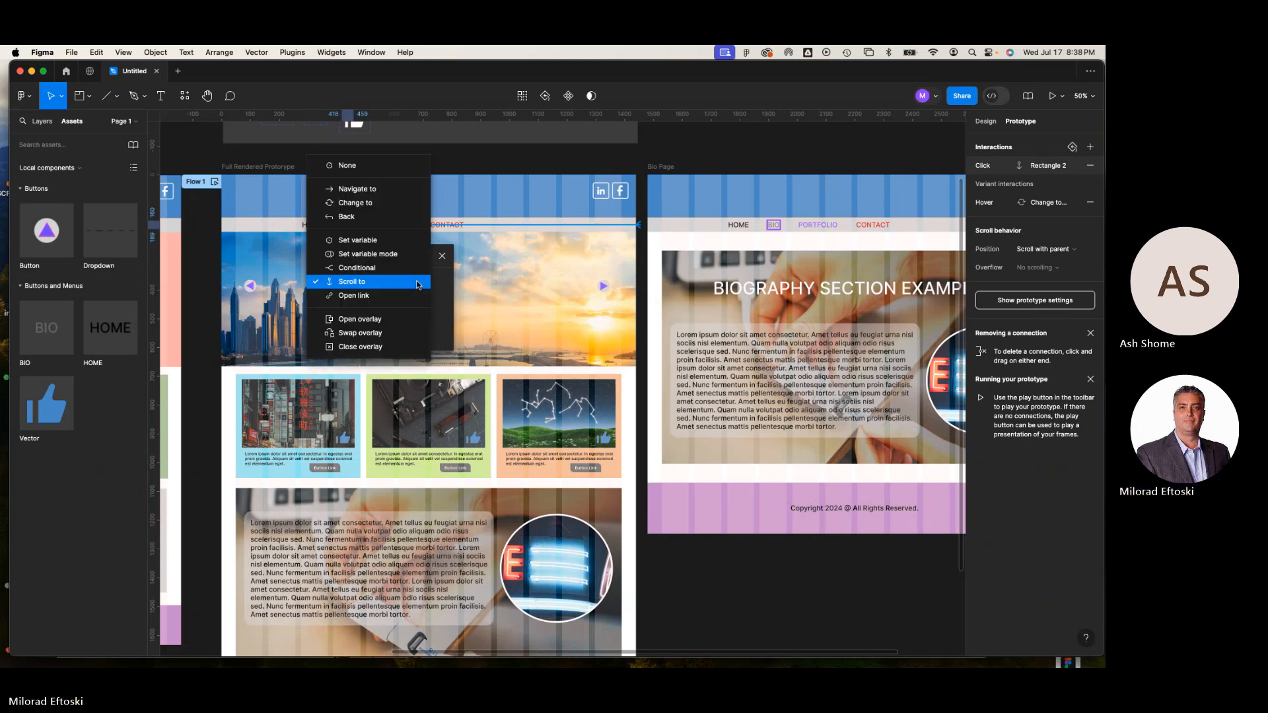
pyautogui.click(395, 189)
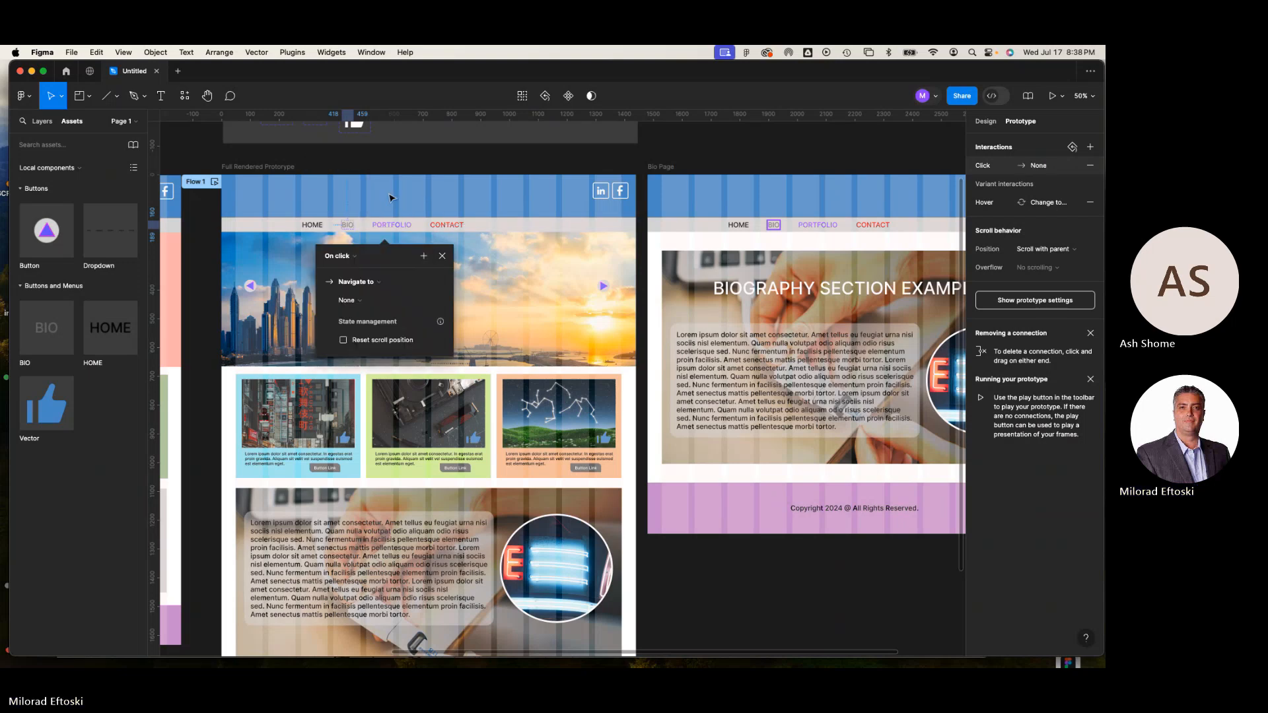
pyautogui.click(678, 160)
# Examine the homepage's PORTFOLIO interaction, both page frames, and the HOME link and footer on Bio Page
pyautogui.click(398, 230)
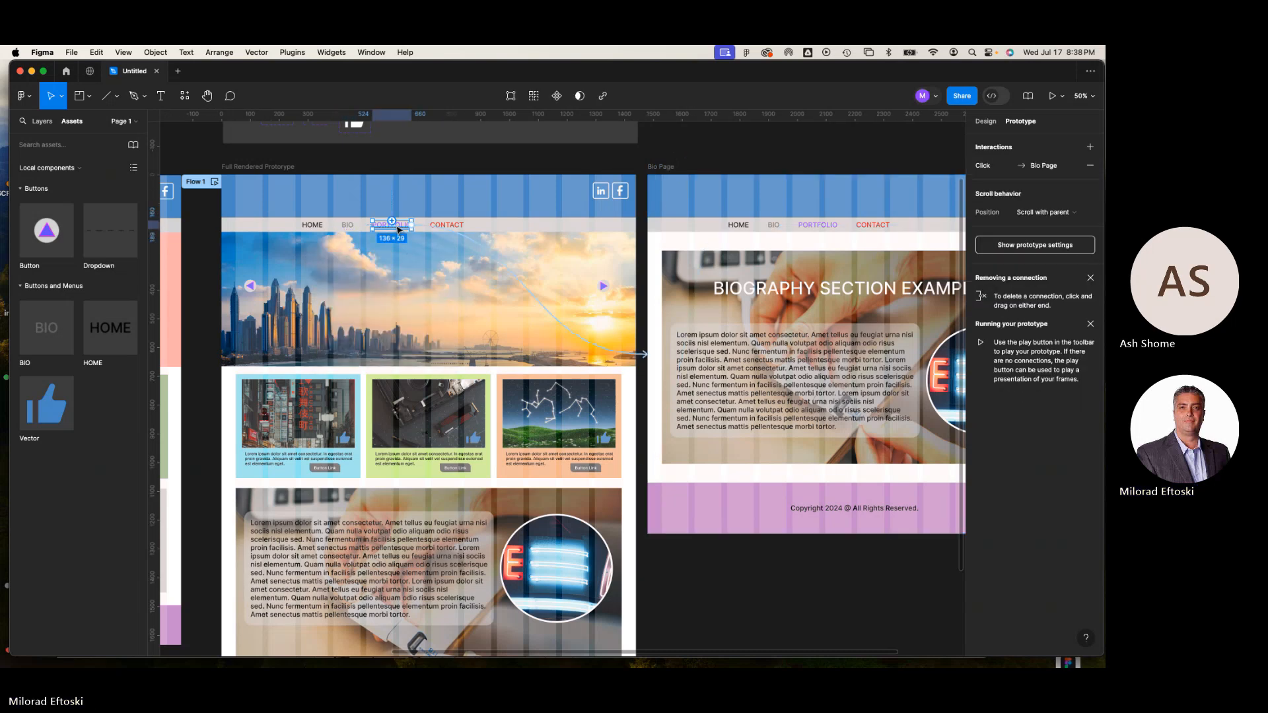
pyautogui.click(490, 256)
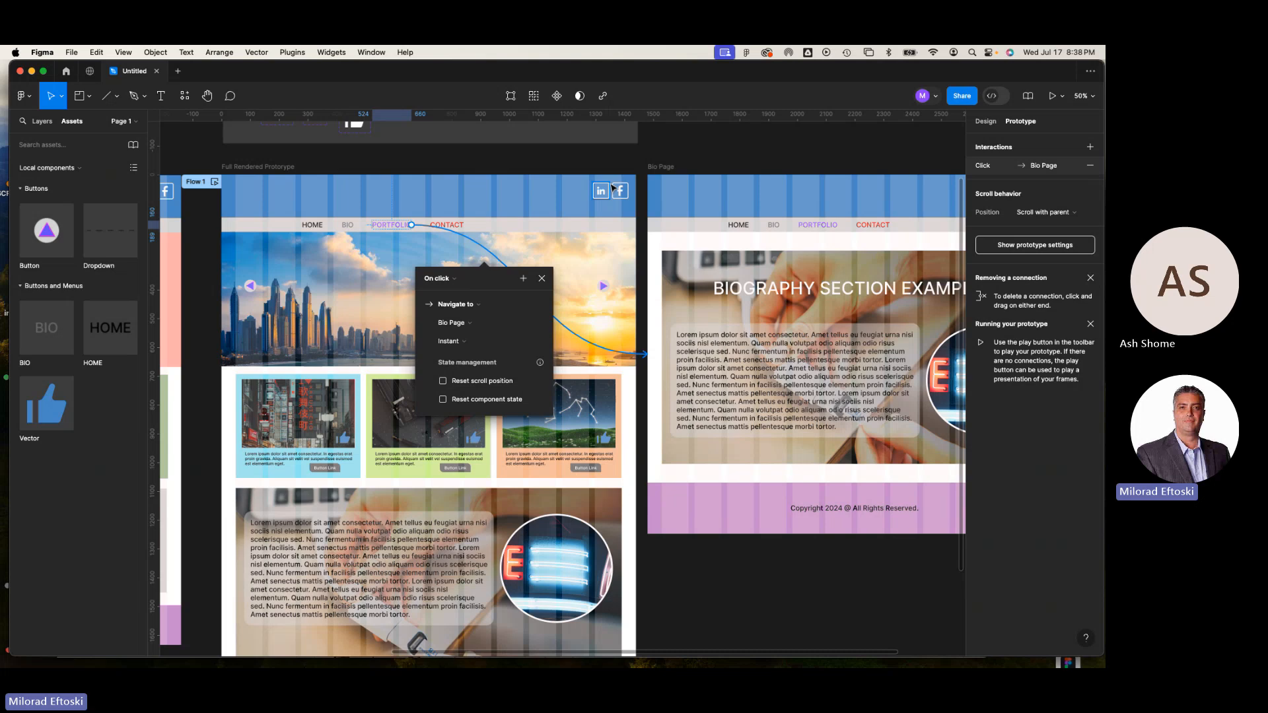
pyautogui.click(671, 173)
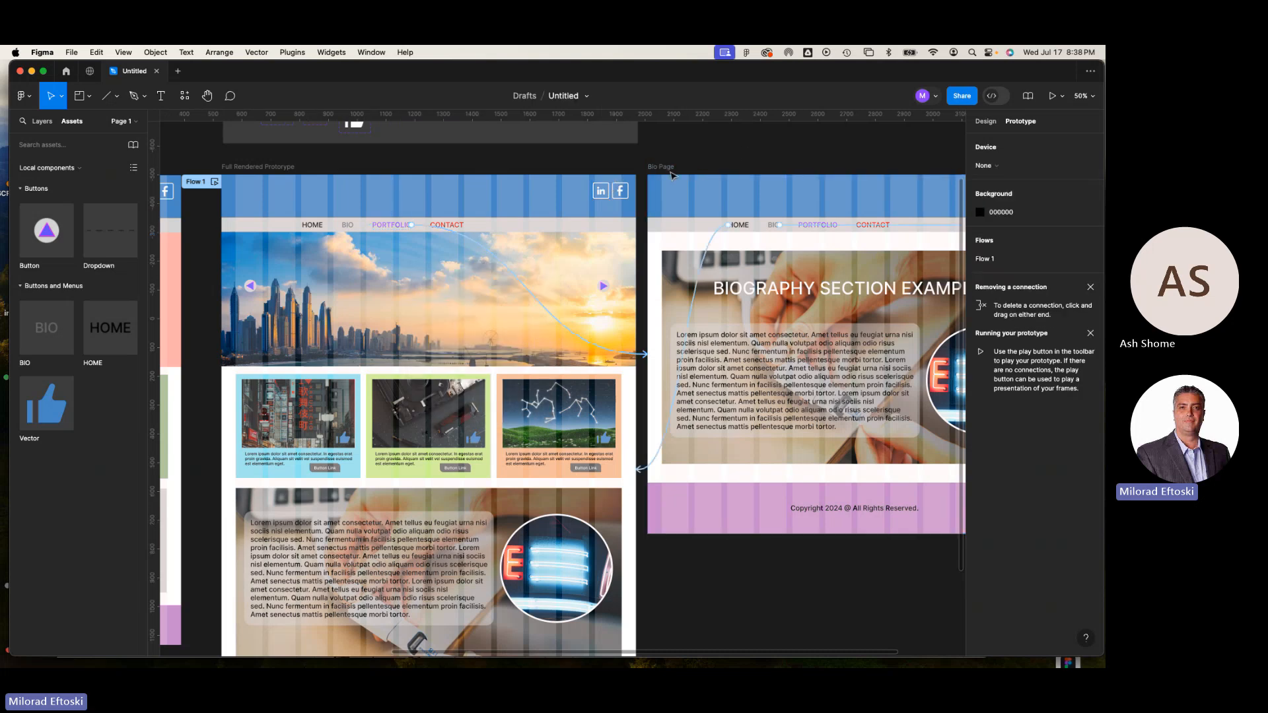
pyautogui.click(670, 171)
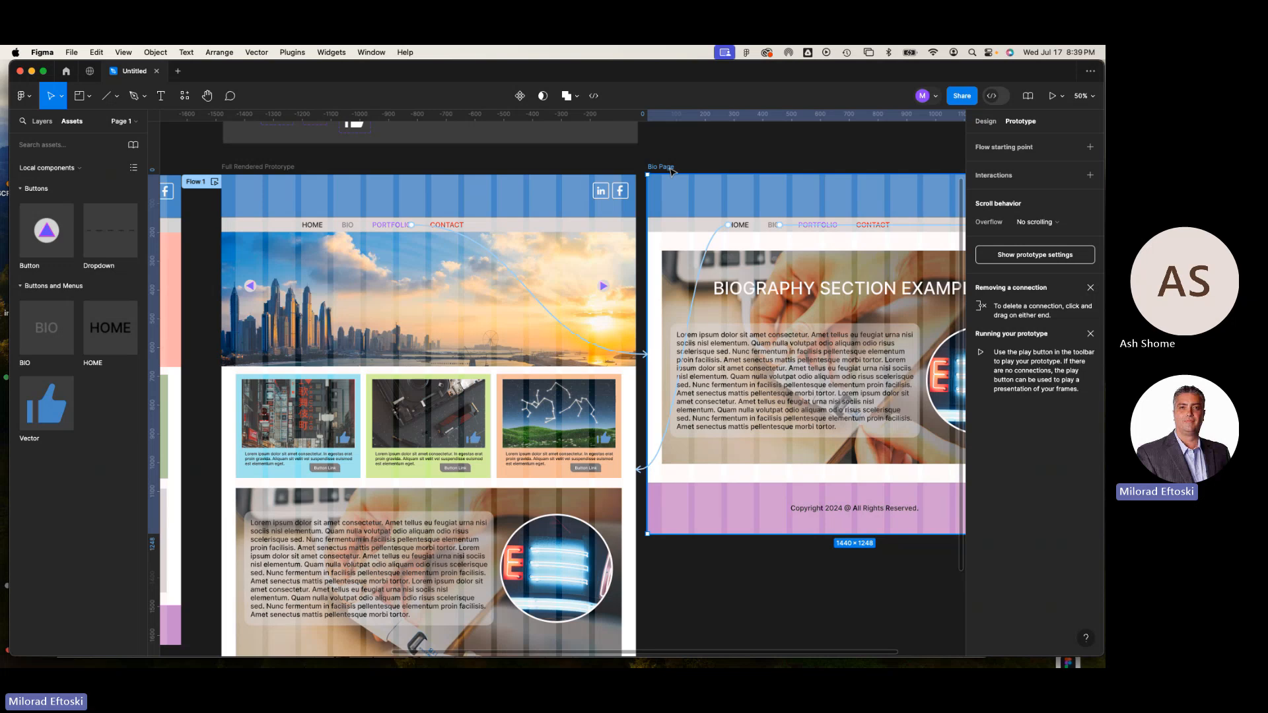
pyautogui.click(262, 168)
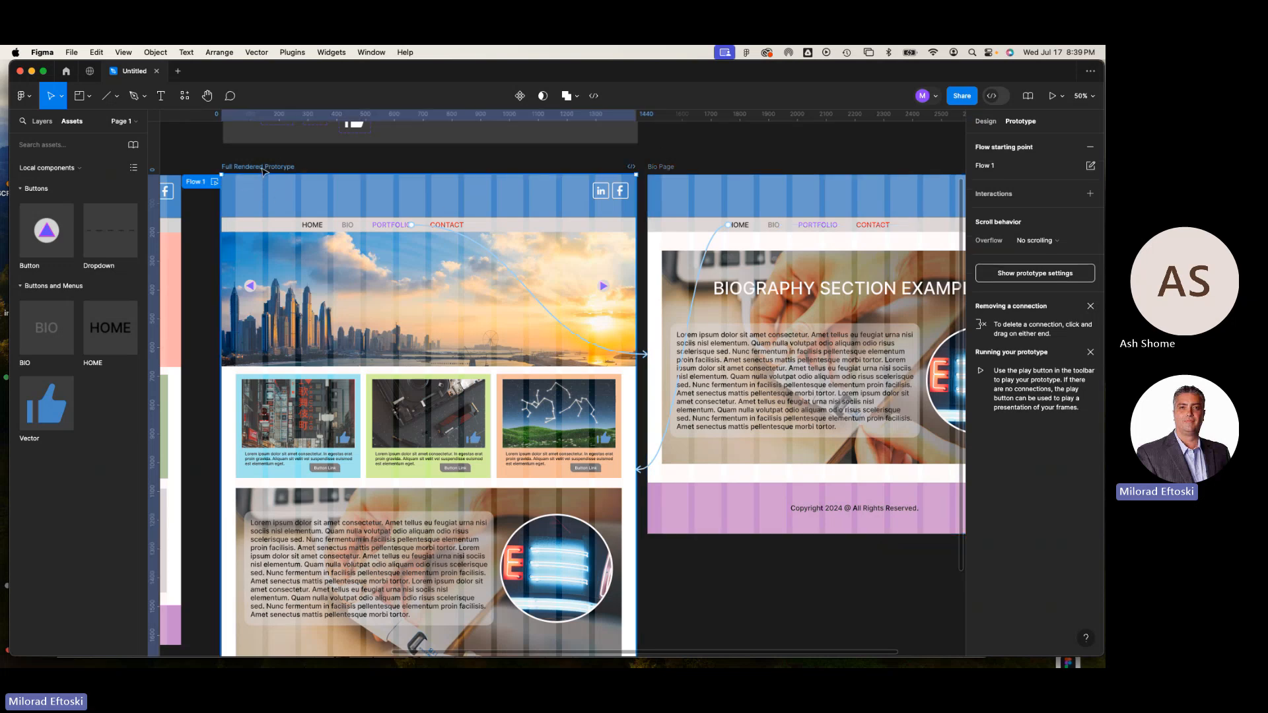
pyautogui.click(665, 167)
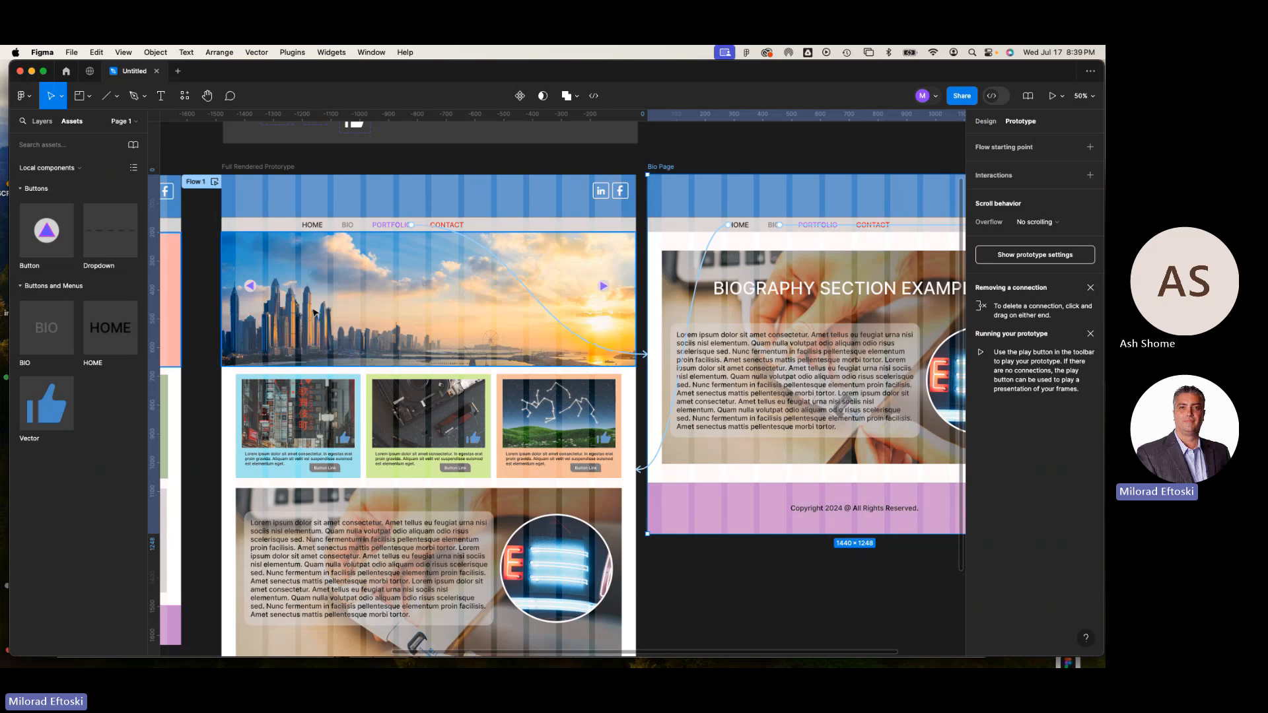
pyautogui.click(390, 225)
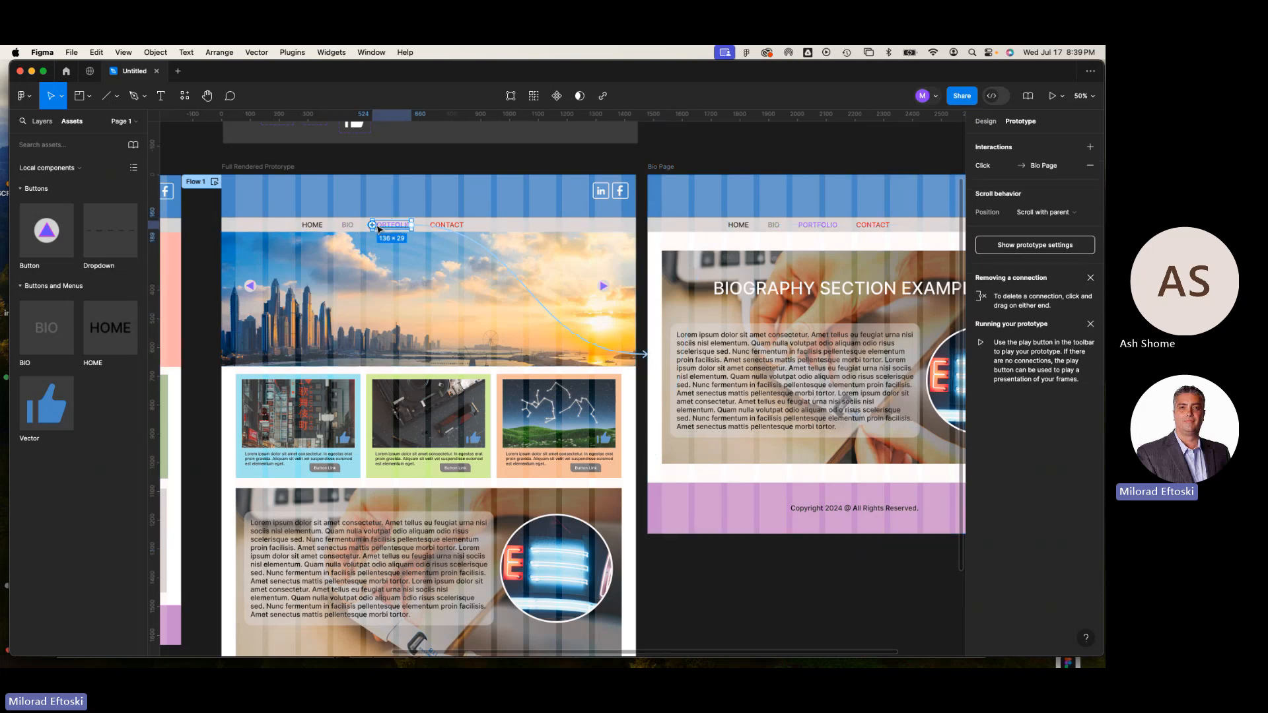
pyautogui.click(738, 225)
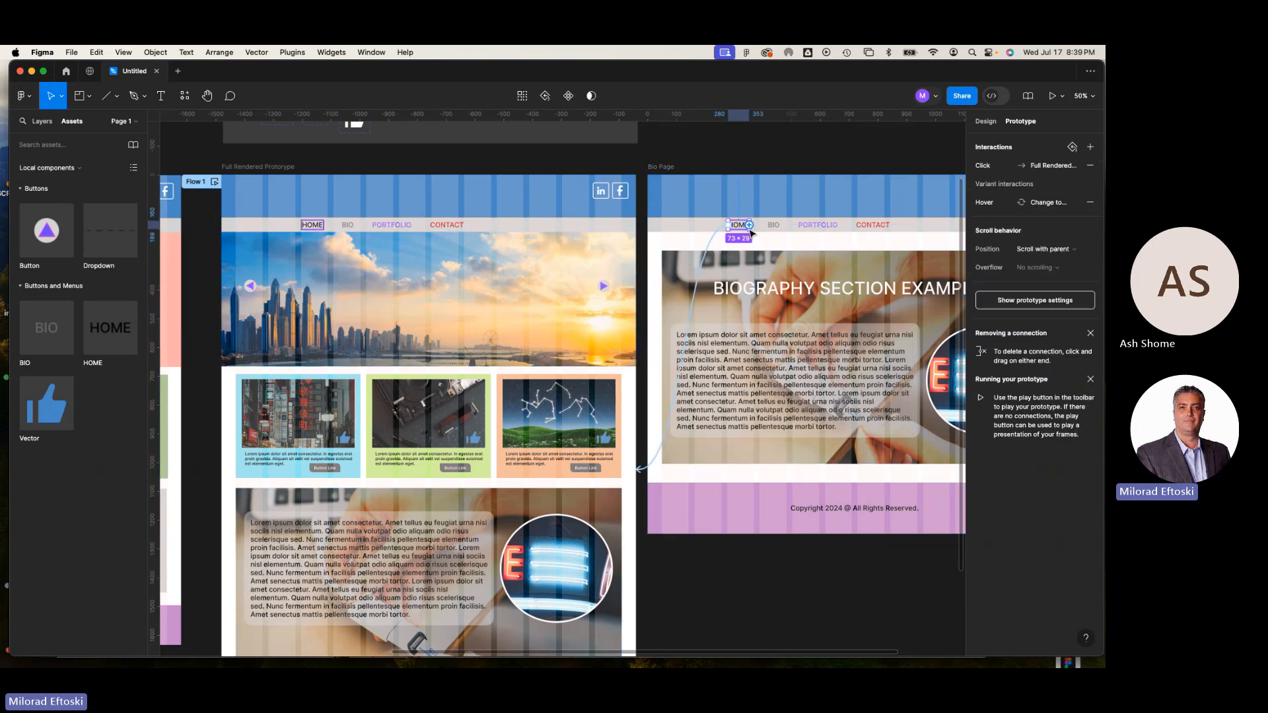
pyautogui.click(717, 145)
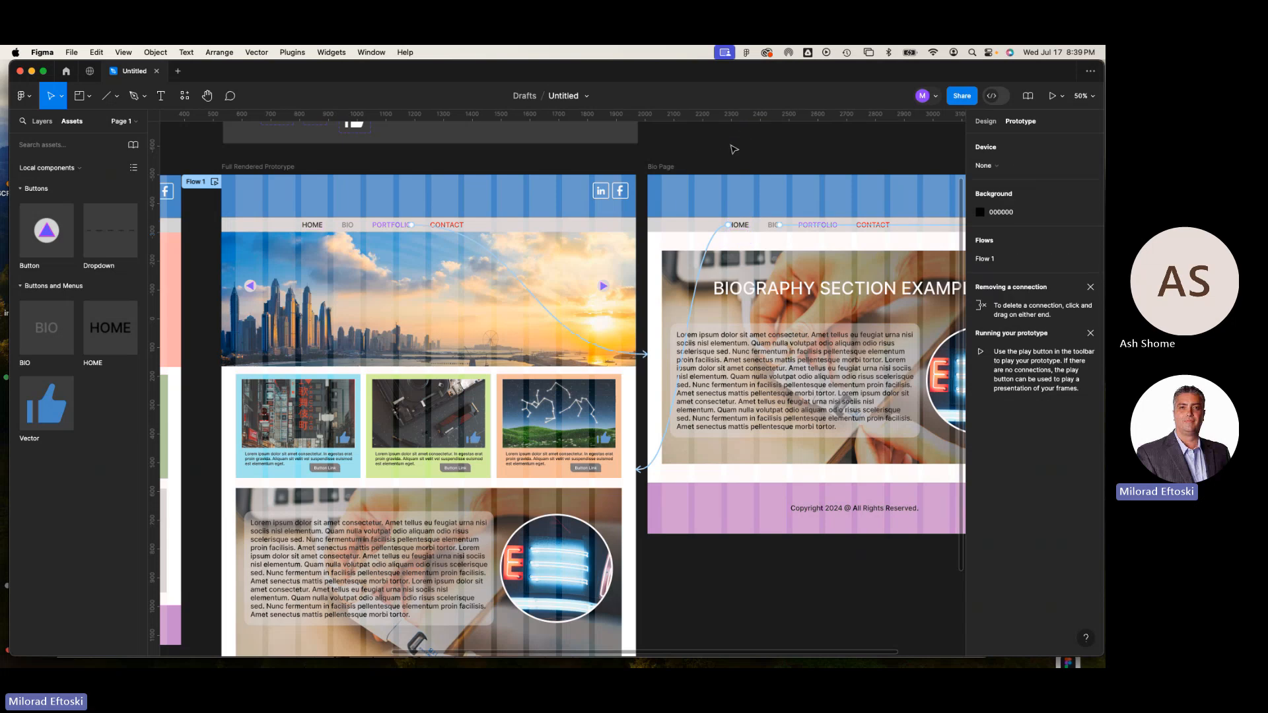
pyautogui.click(780, 532)
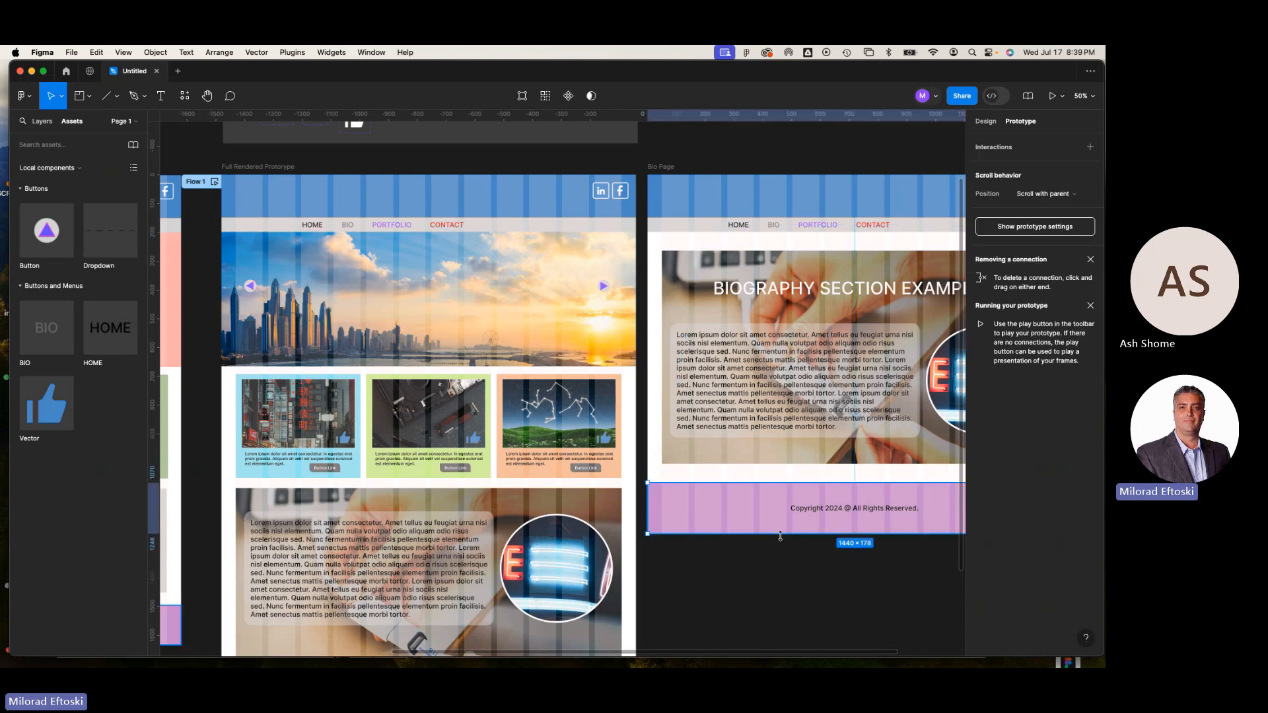
# Preview the prototype from the homepage frame and test the BIO, PORTFOLIO and HOME navigation links
pyautogui.click(272, 169)
pyautogui.click(1052, 96)
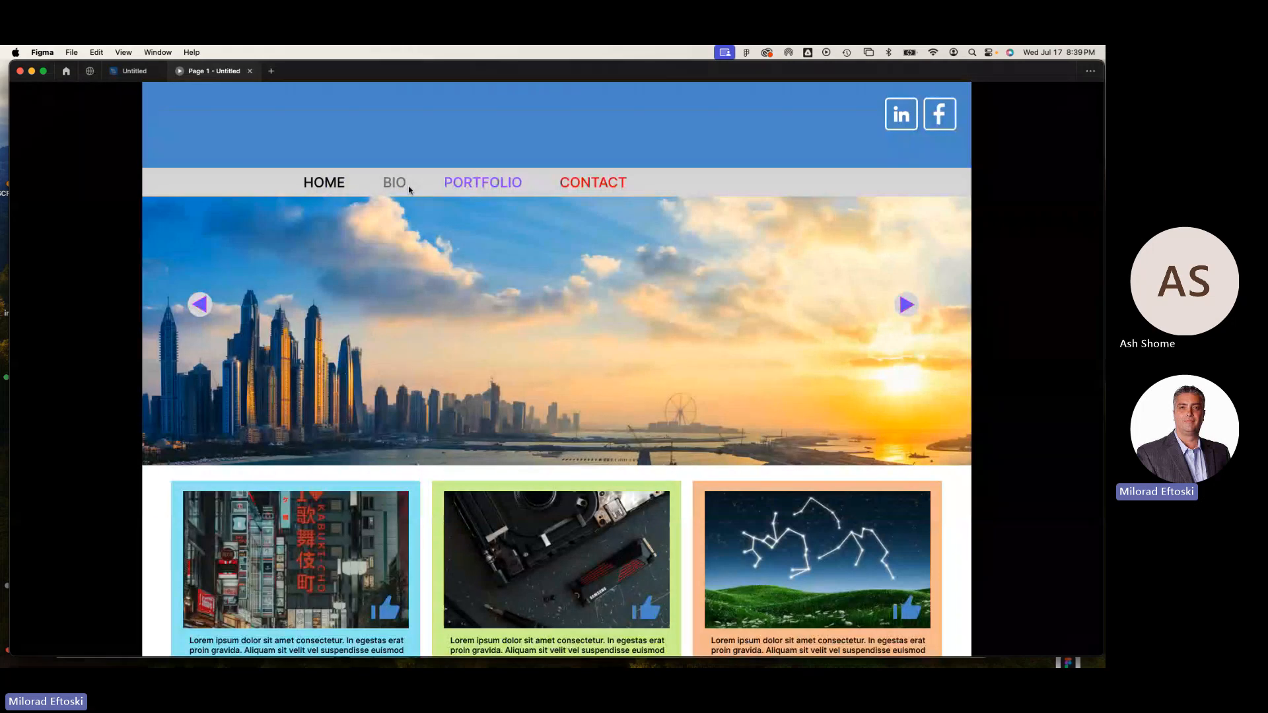
pyautogui.click(395, 188)
pyautogui.click(487, 191)
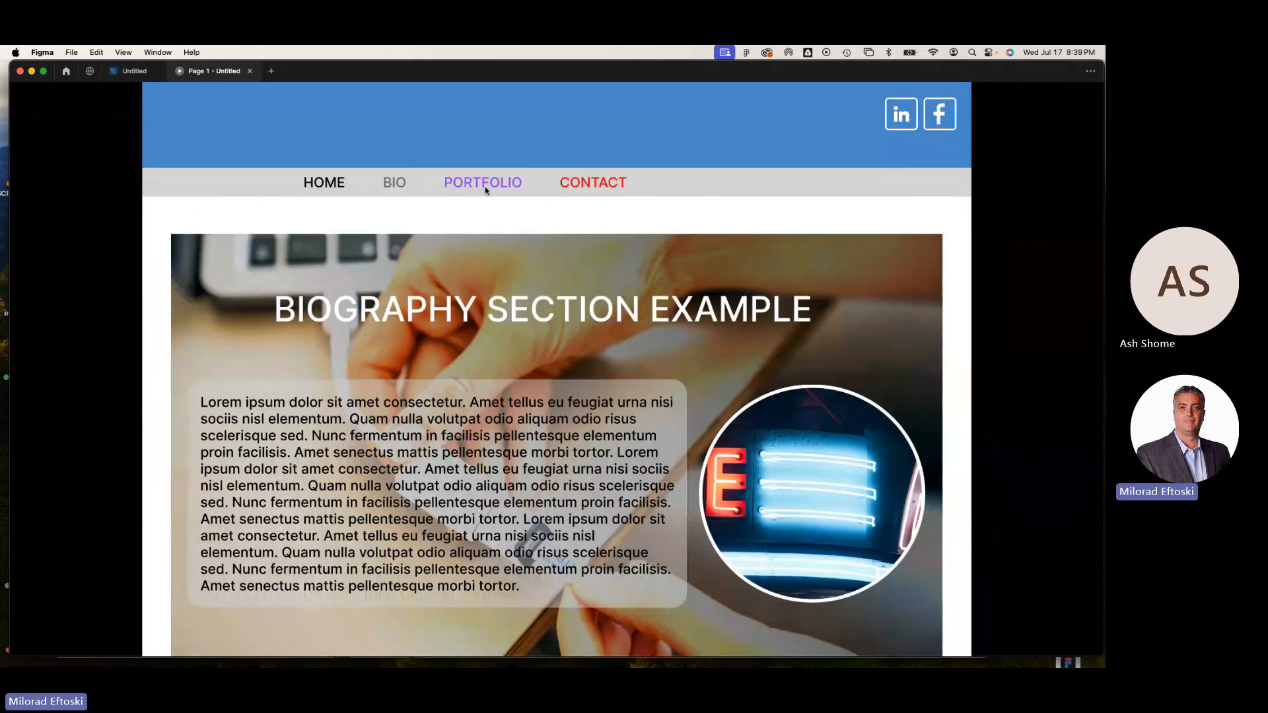
pyautogui.scroll(-3, 546, 322)
pyautogui.scroll(3, 540, 323)
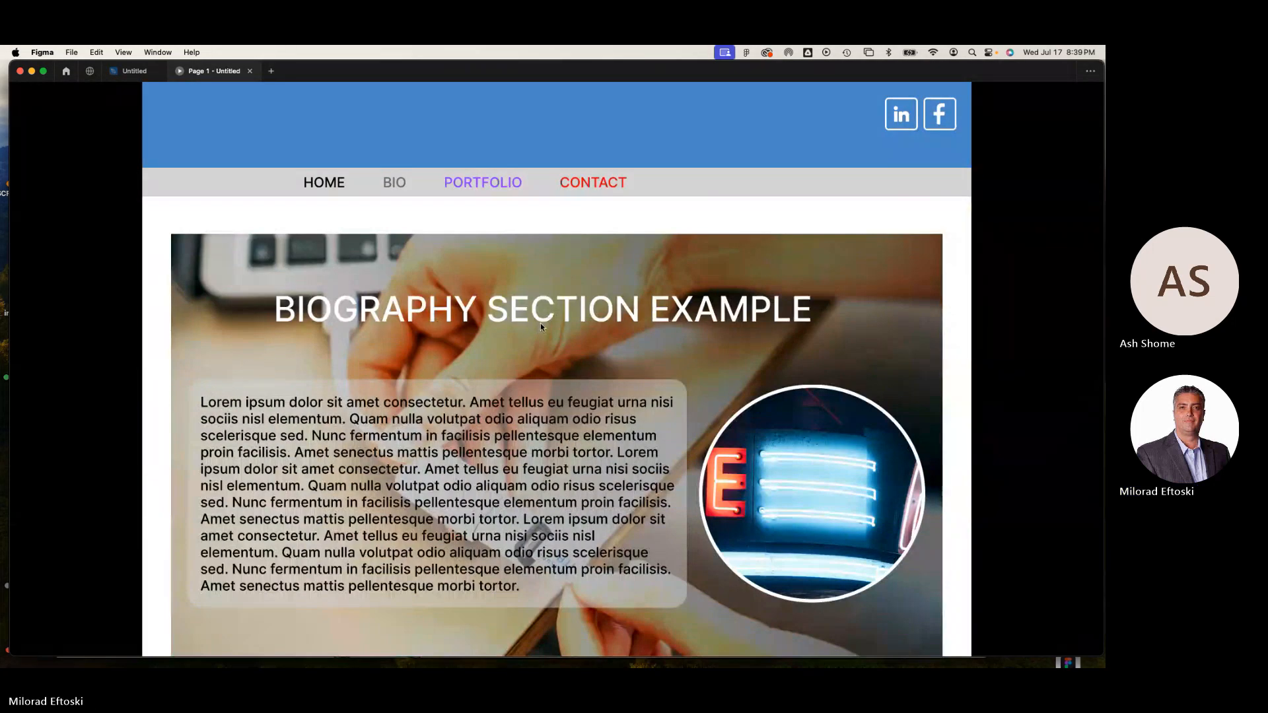
pyautogui.click(321, 182)
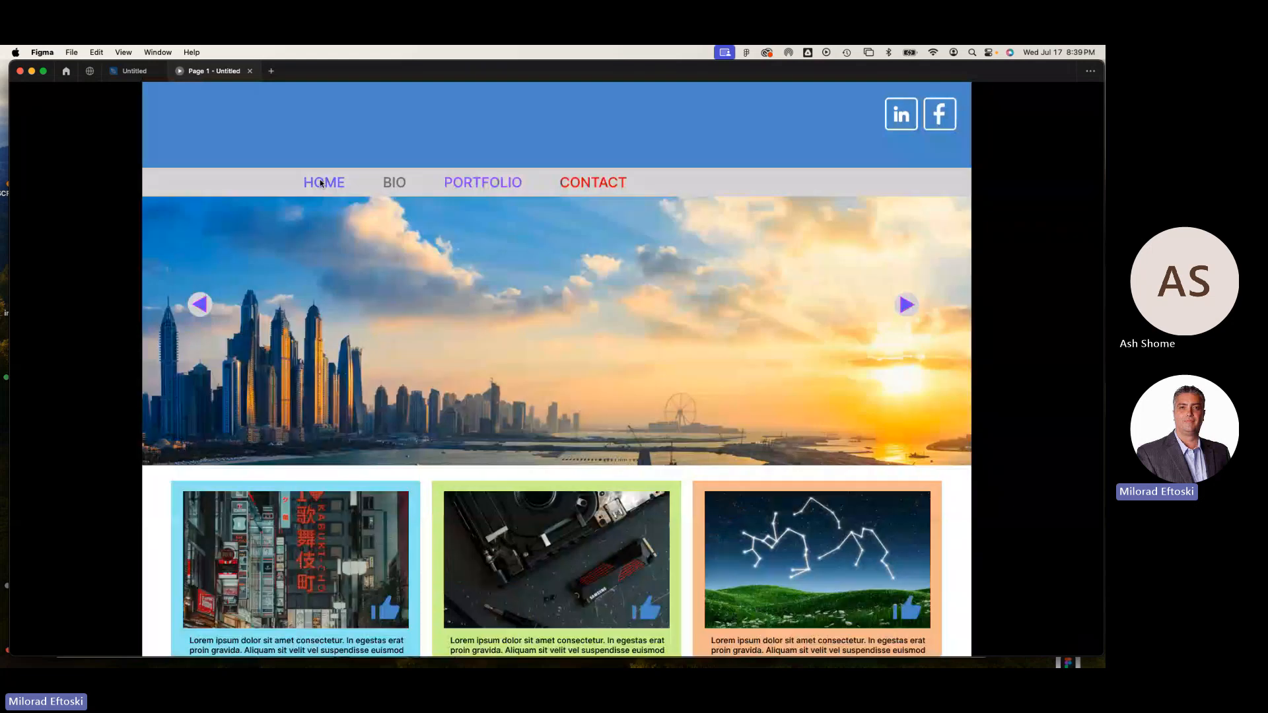
# Look through the previewed homepage, test the thumbs-up icons on the first two cards, and close the preview
pyautogui.scroll(-3, 471, 338)
pyautogui.scroll(3, 471, 338)
pyautogui.scroll(-4, 567, 312)
pyautogui.scroll(-6, 571, 370)
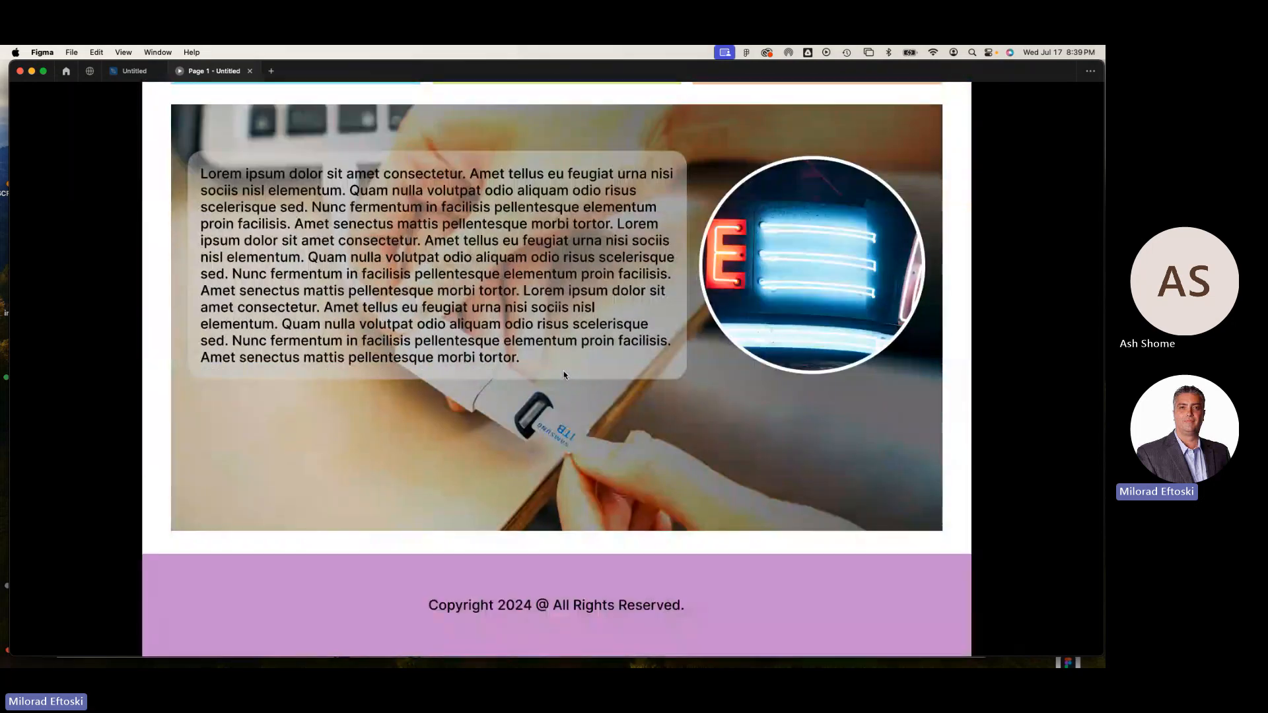
pyautogui.scroll(9, 567, 373)
pyautogui.click(386, 488)
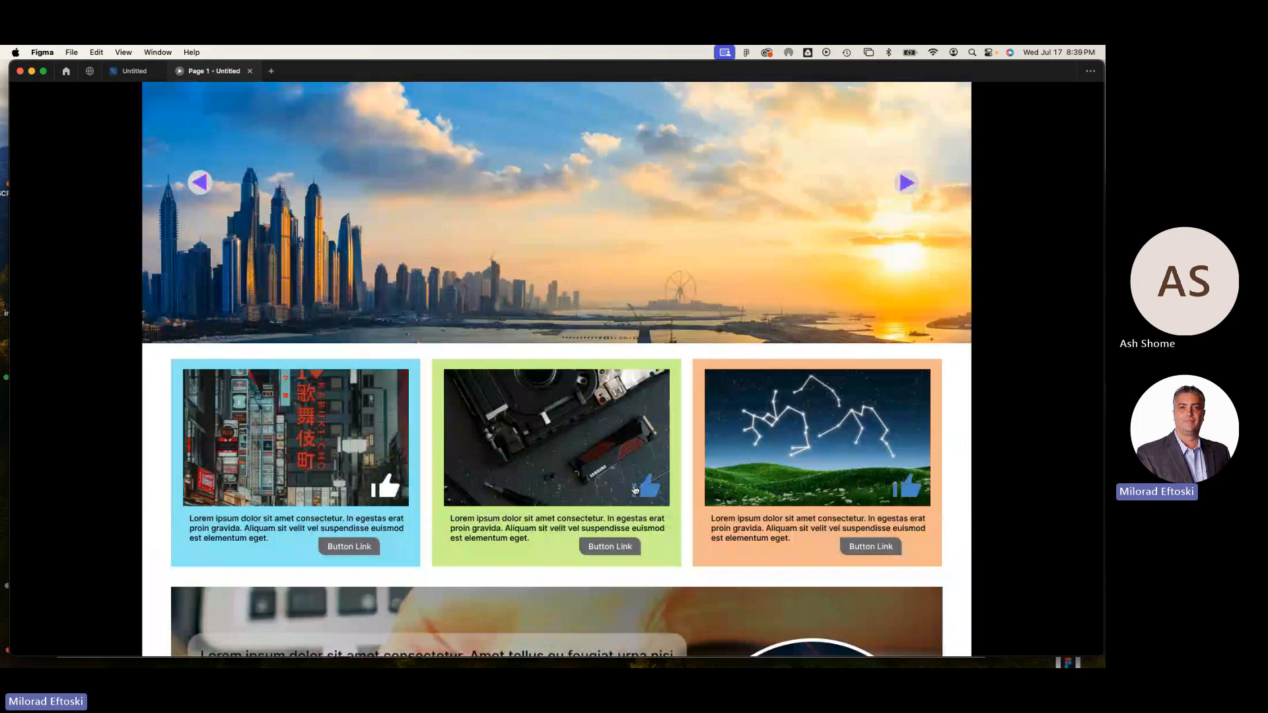
pyautogui.click(644, 490)
pyautogui.scroll(2, 602, 433)
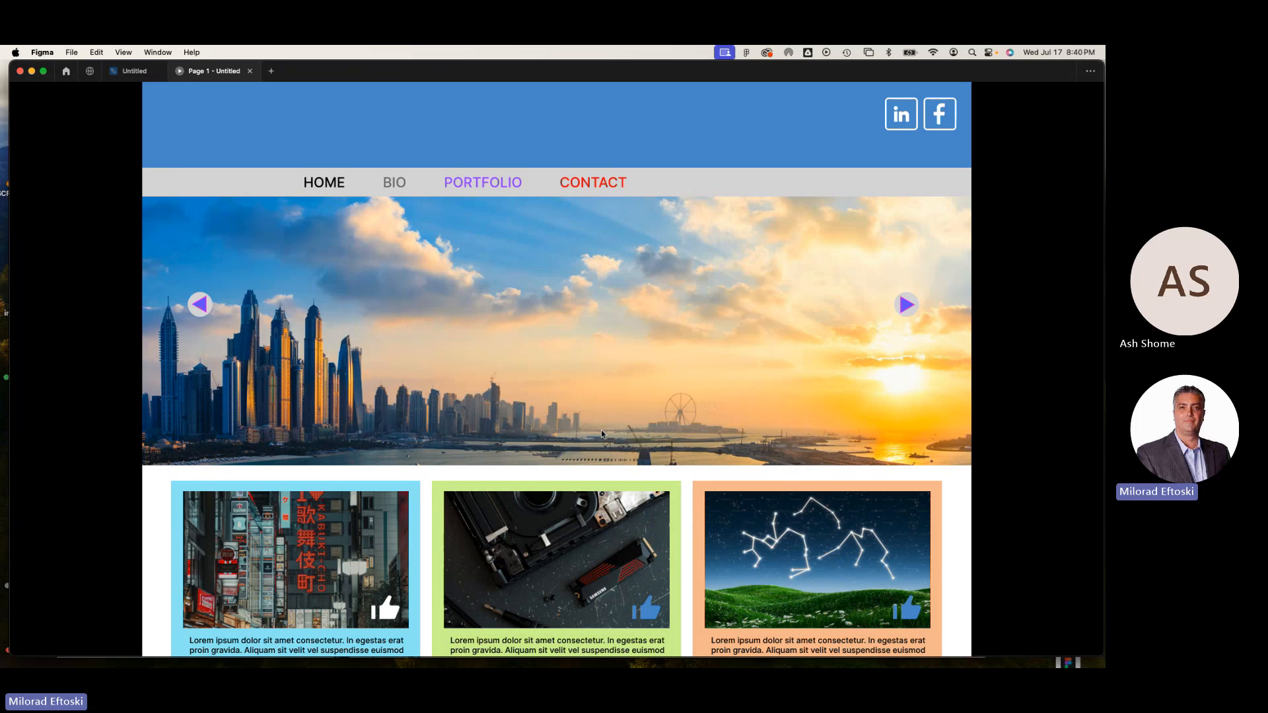
pyautogui.click(250, 71)
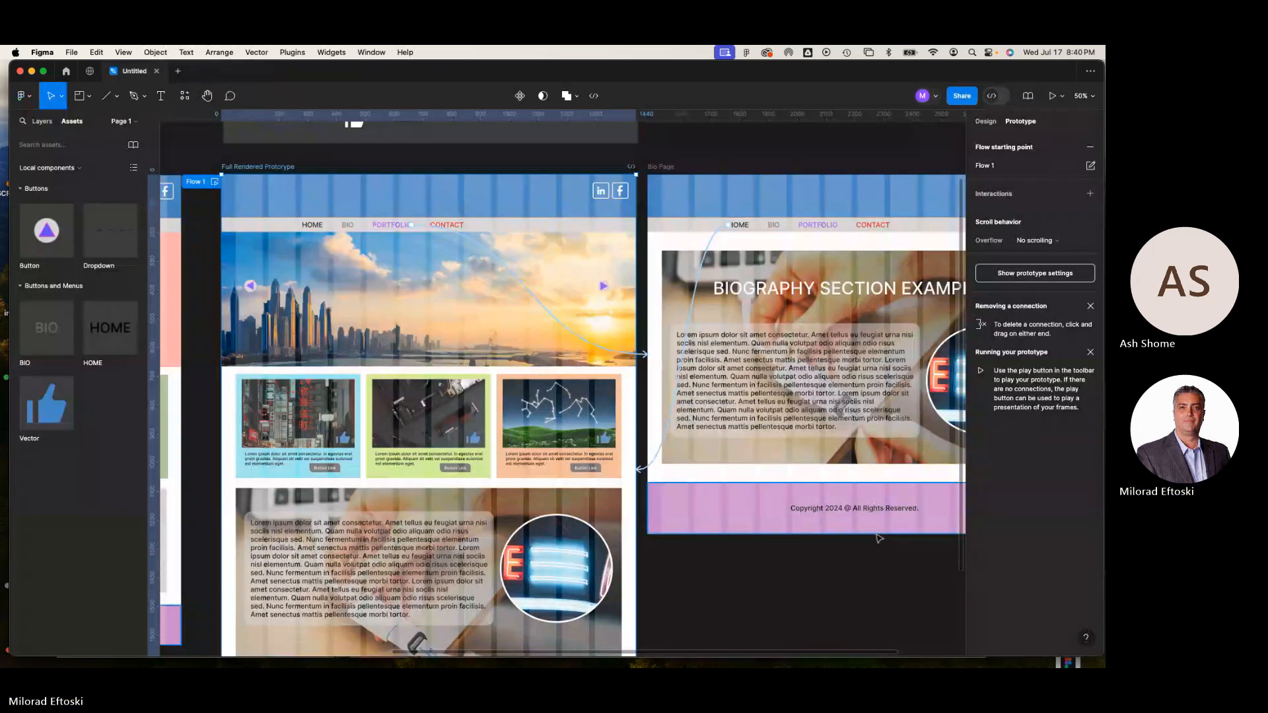
# Save a local copy of the design to the Desktop as Class 10.fig
pyautogui.click(71, 52)
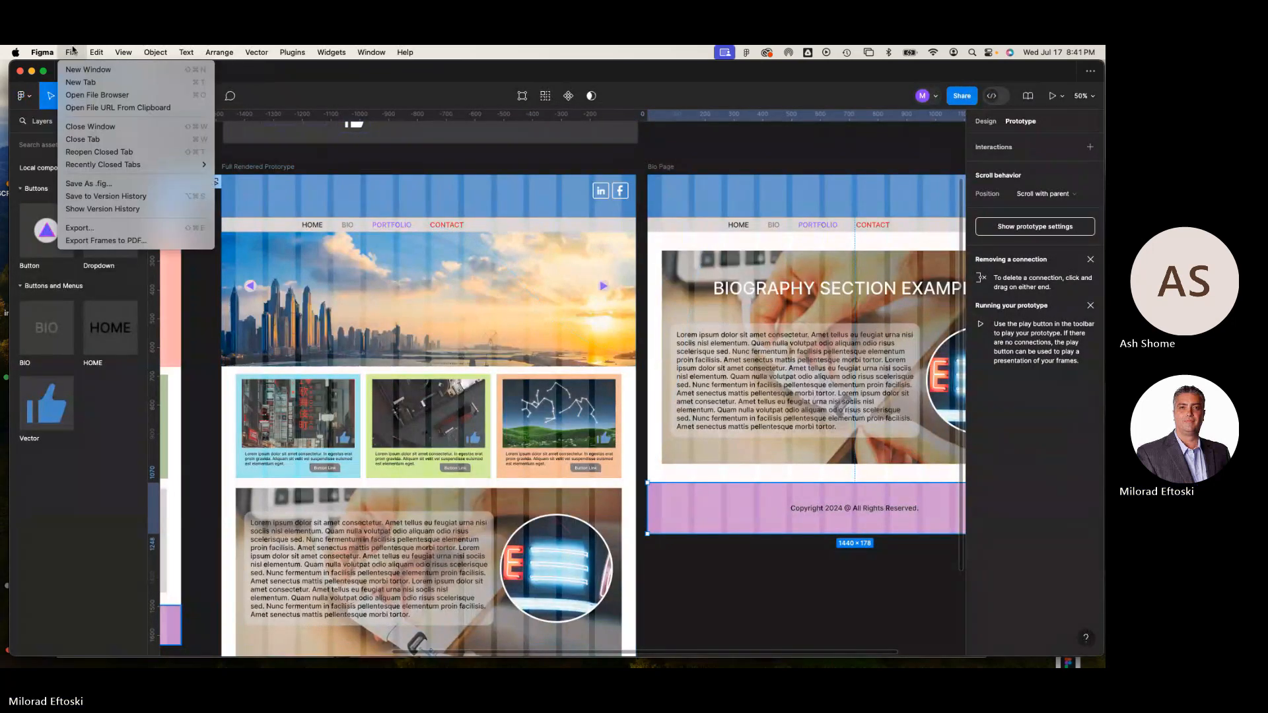
pyautogui.click(89, 183)
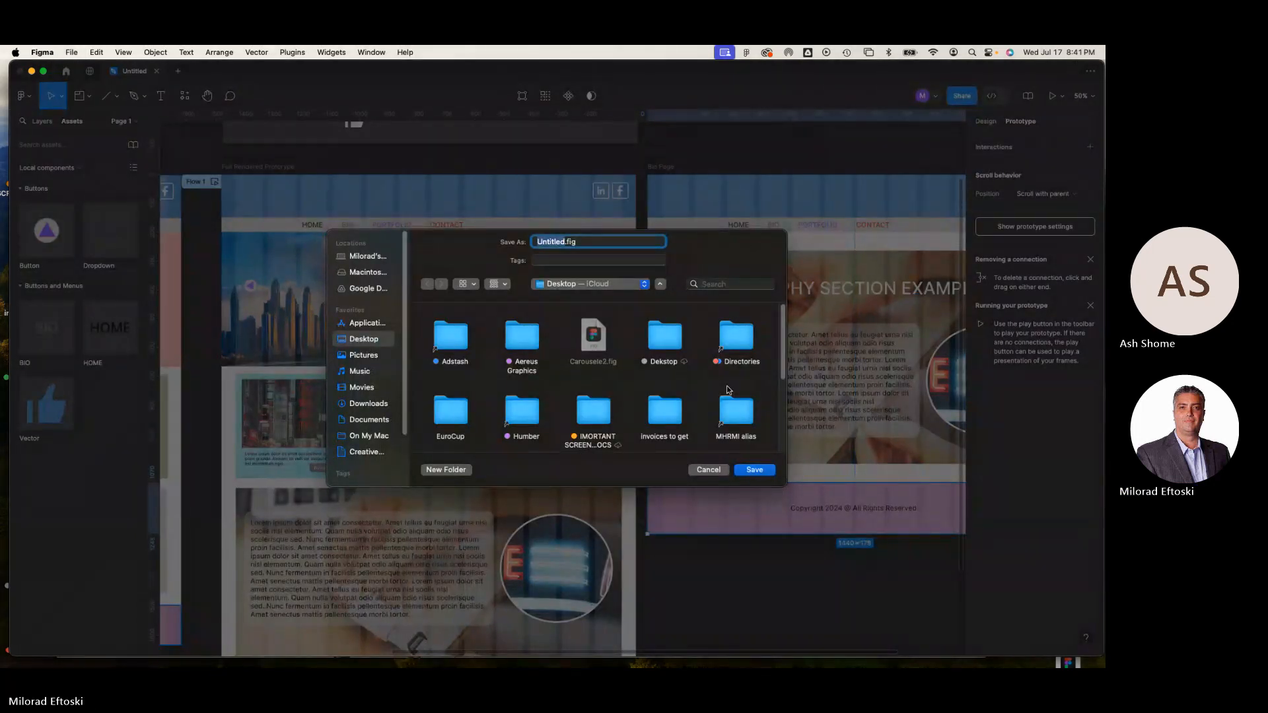
pyautogui.write('Class 10')
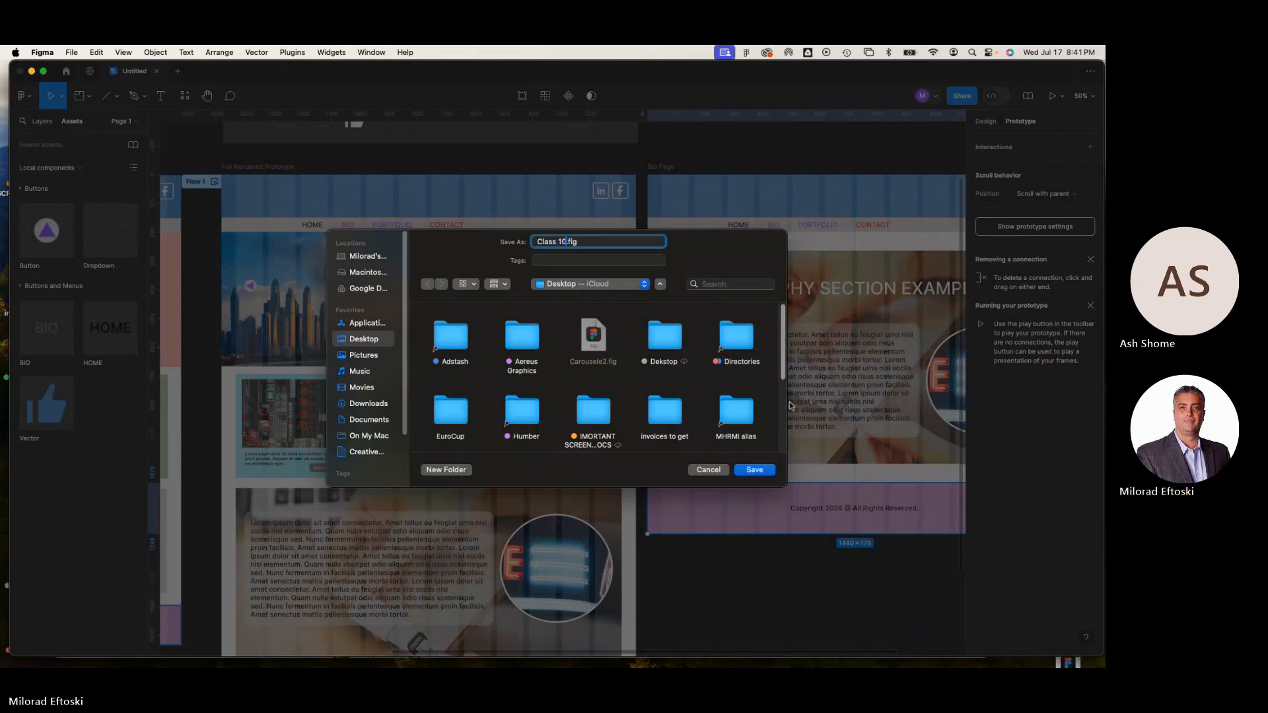
pyautogui.click(754, 471)
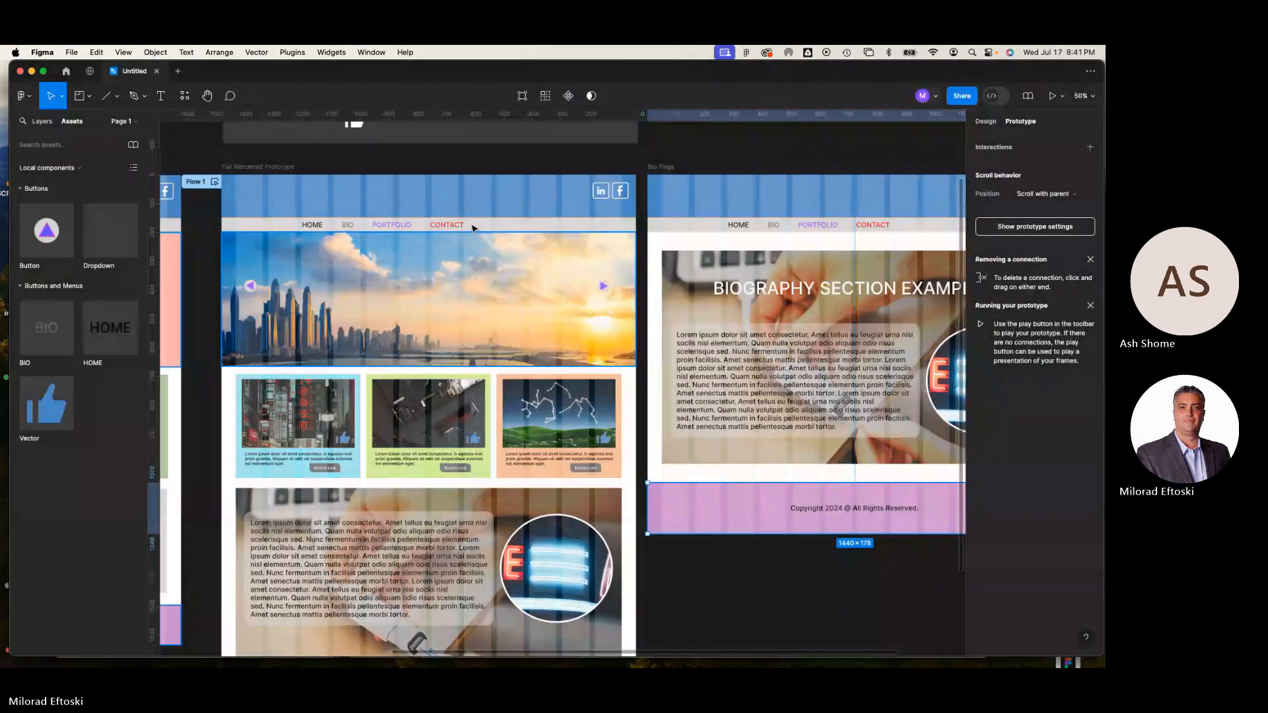
# Close the Figma window, switch to the General meeting in Microsoft Teams, and stop sharing the screen
pyautogui.click(20, 71)
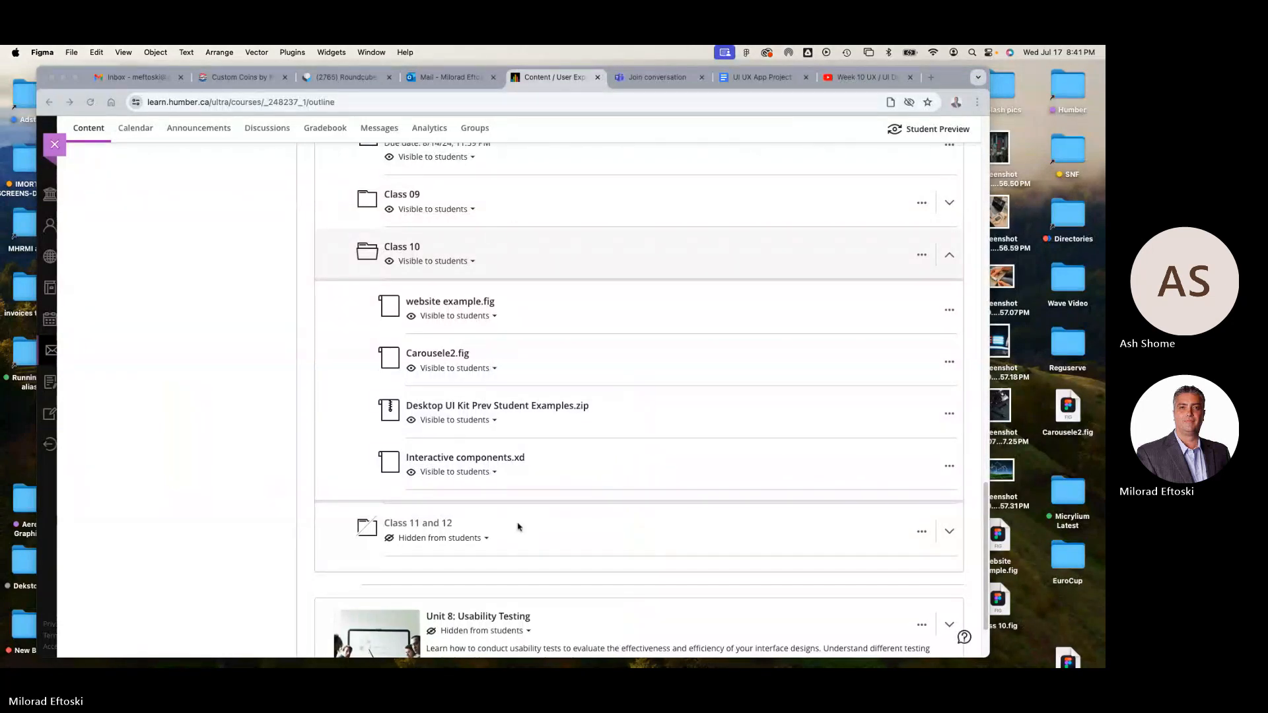
pyautogui.moveTo(760, 666)
pyautogui.click(805, 648)
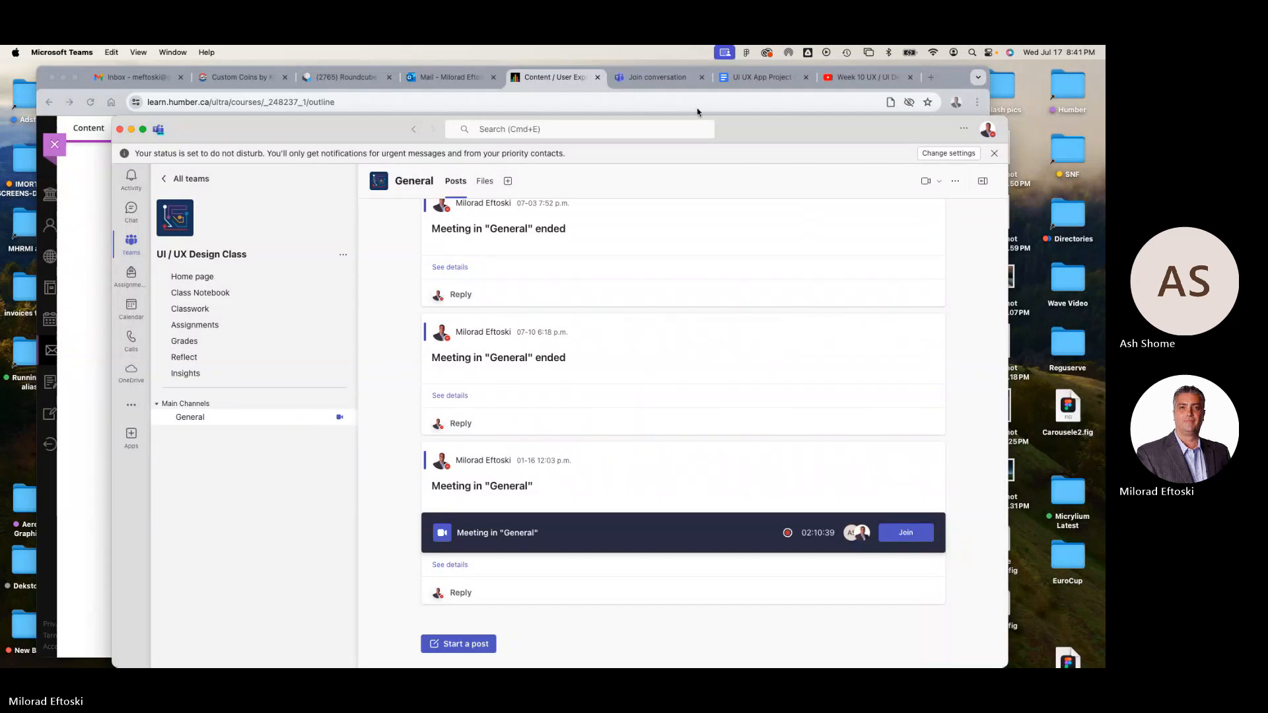
pyautogui.click(172, 53)
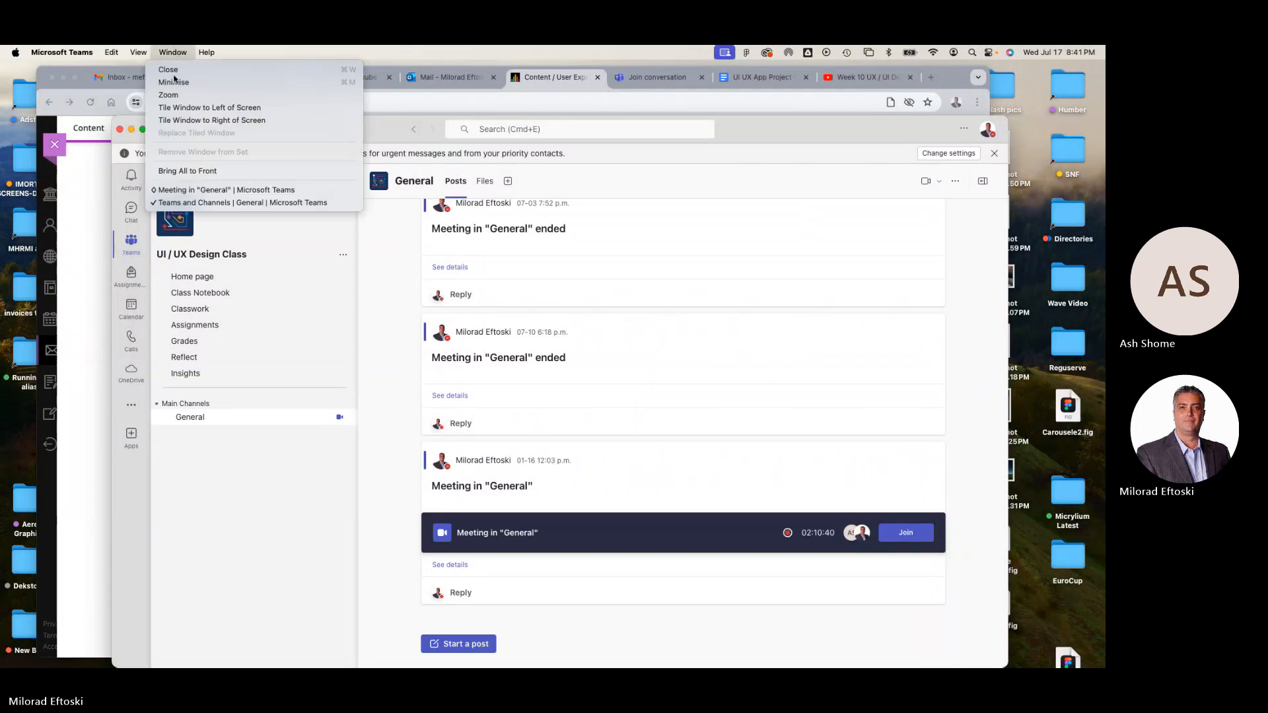
pyautogui.click(221, 188)
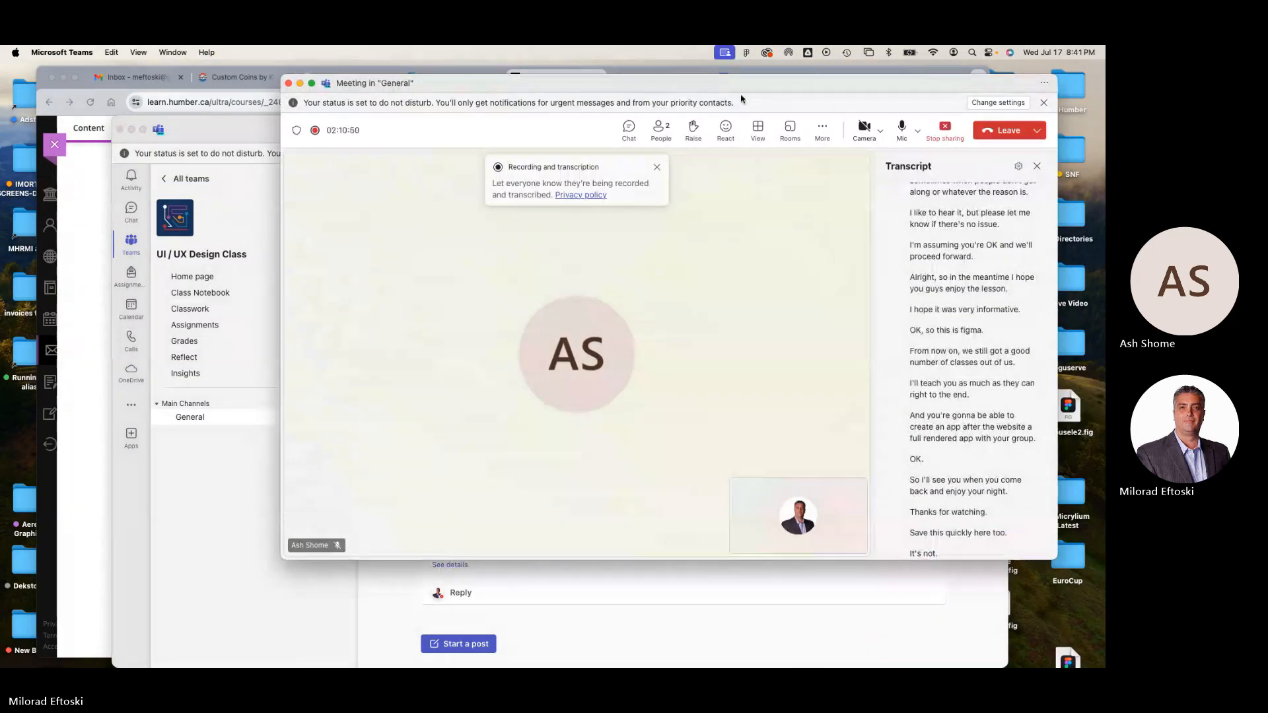
pyautogui.click(946, 130)
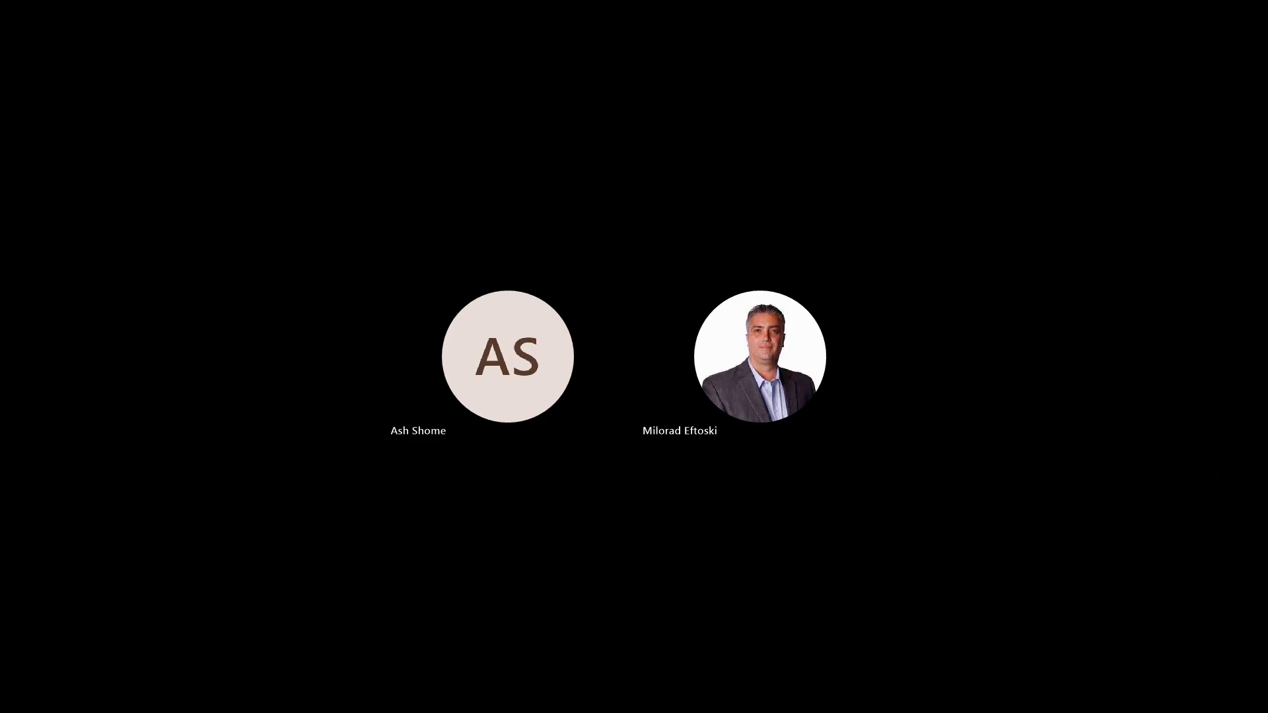